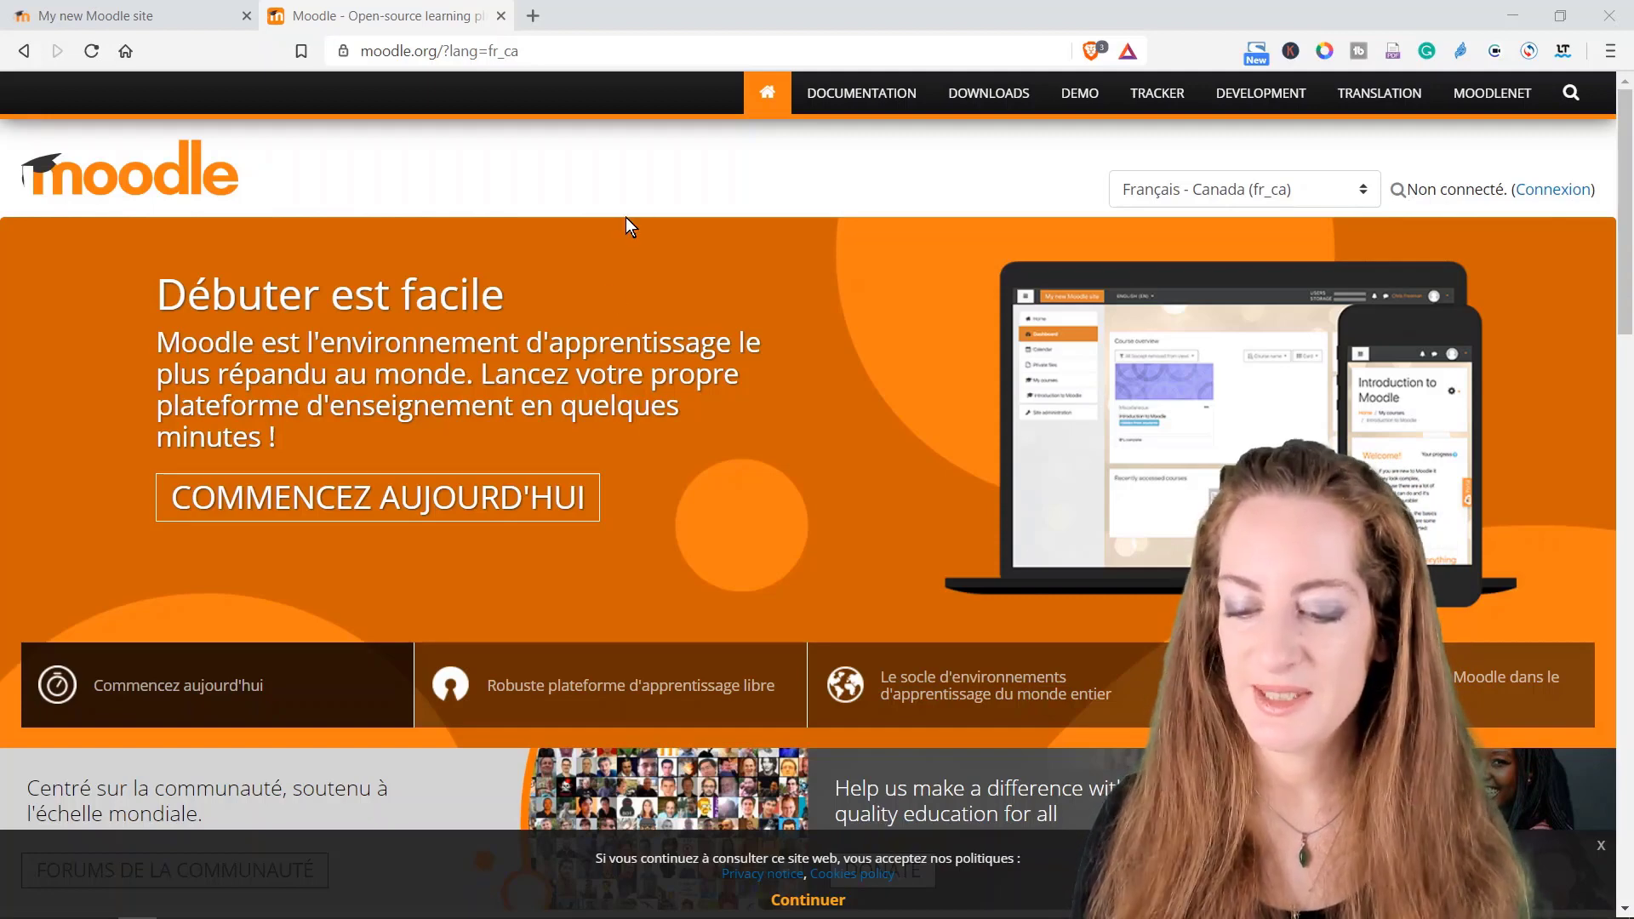
Step: Open the get-started page and switch the site language to Français
{"action": "left_click", "coordinate": [525, 502]}
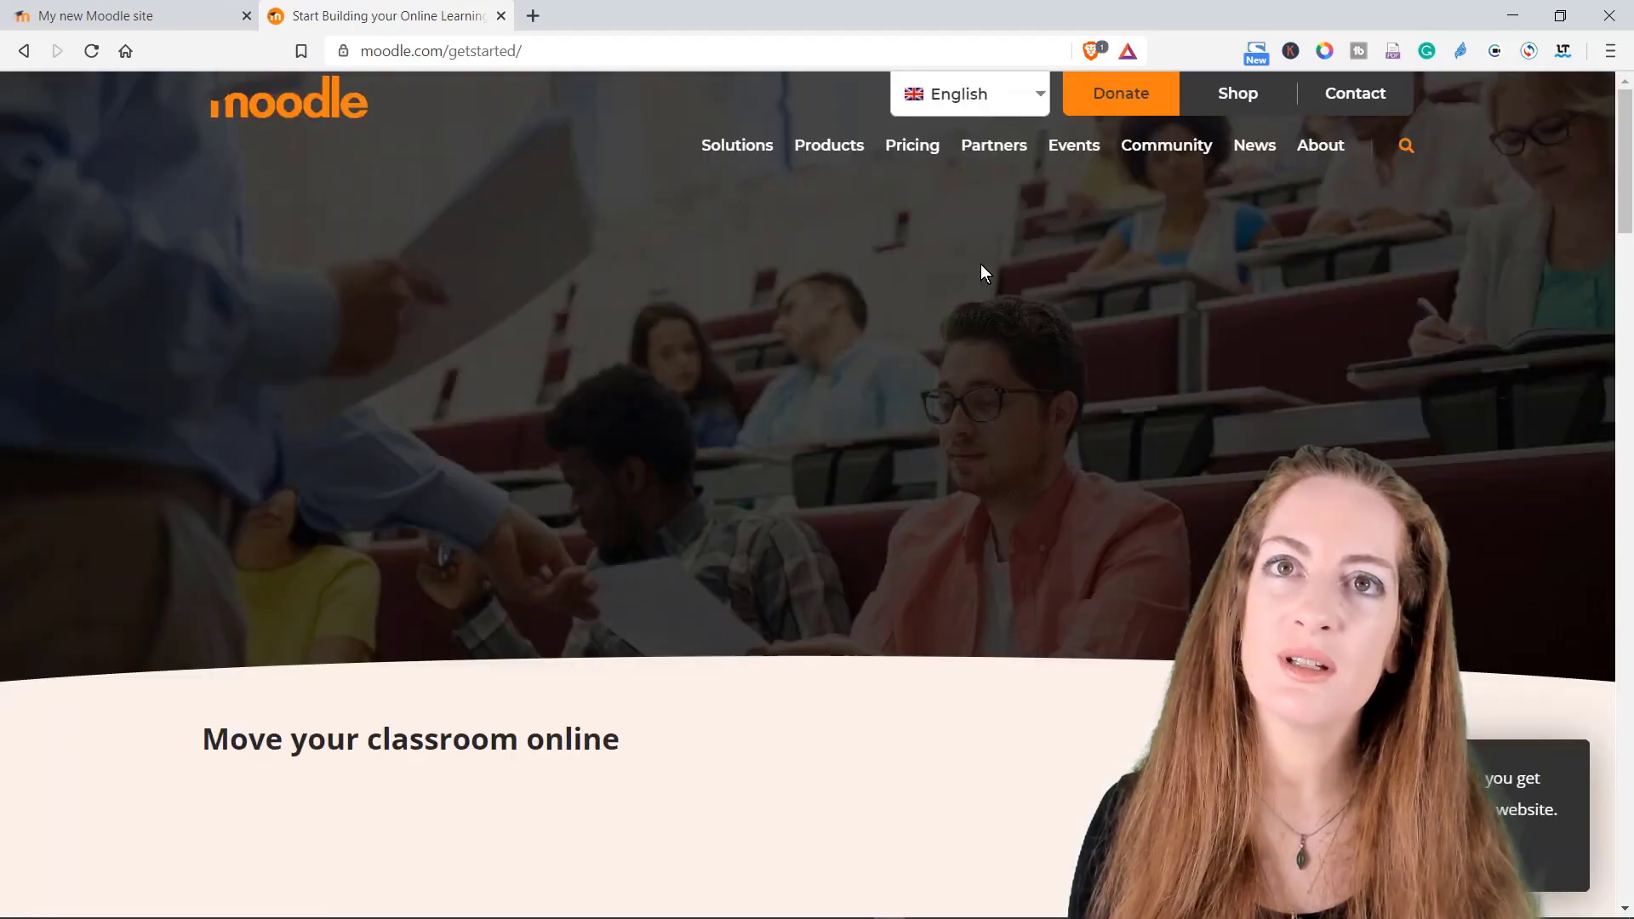
{"action": "mouse_move", "coordinate": [1044, 94]}
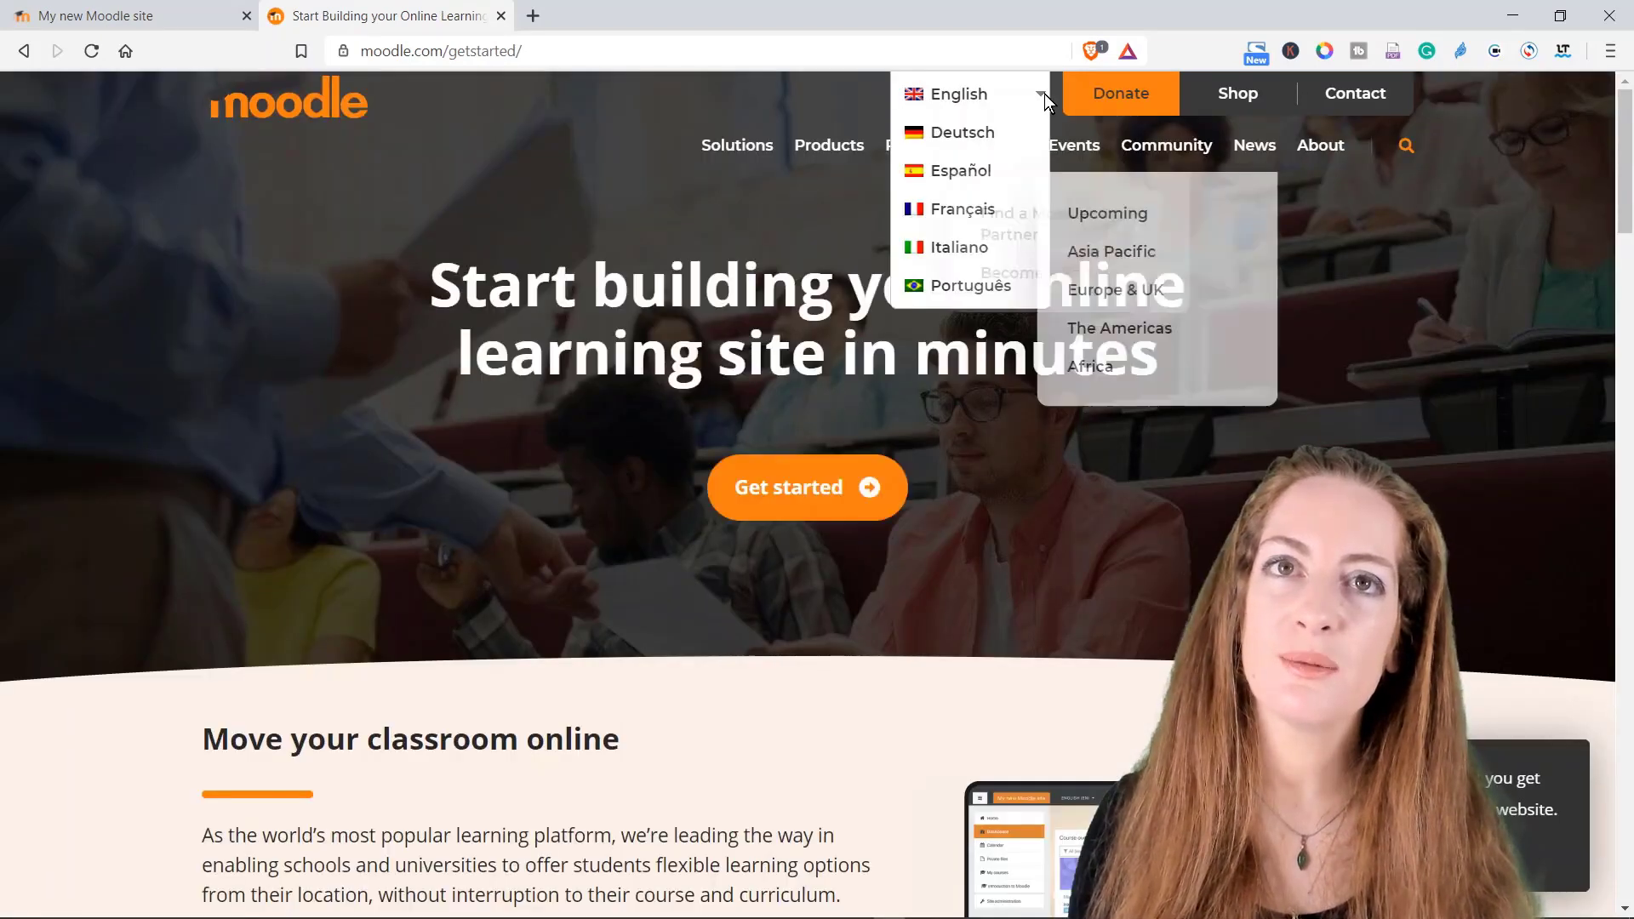
{"action": "left_click", "coordinate": [944, 215]}
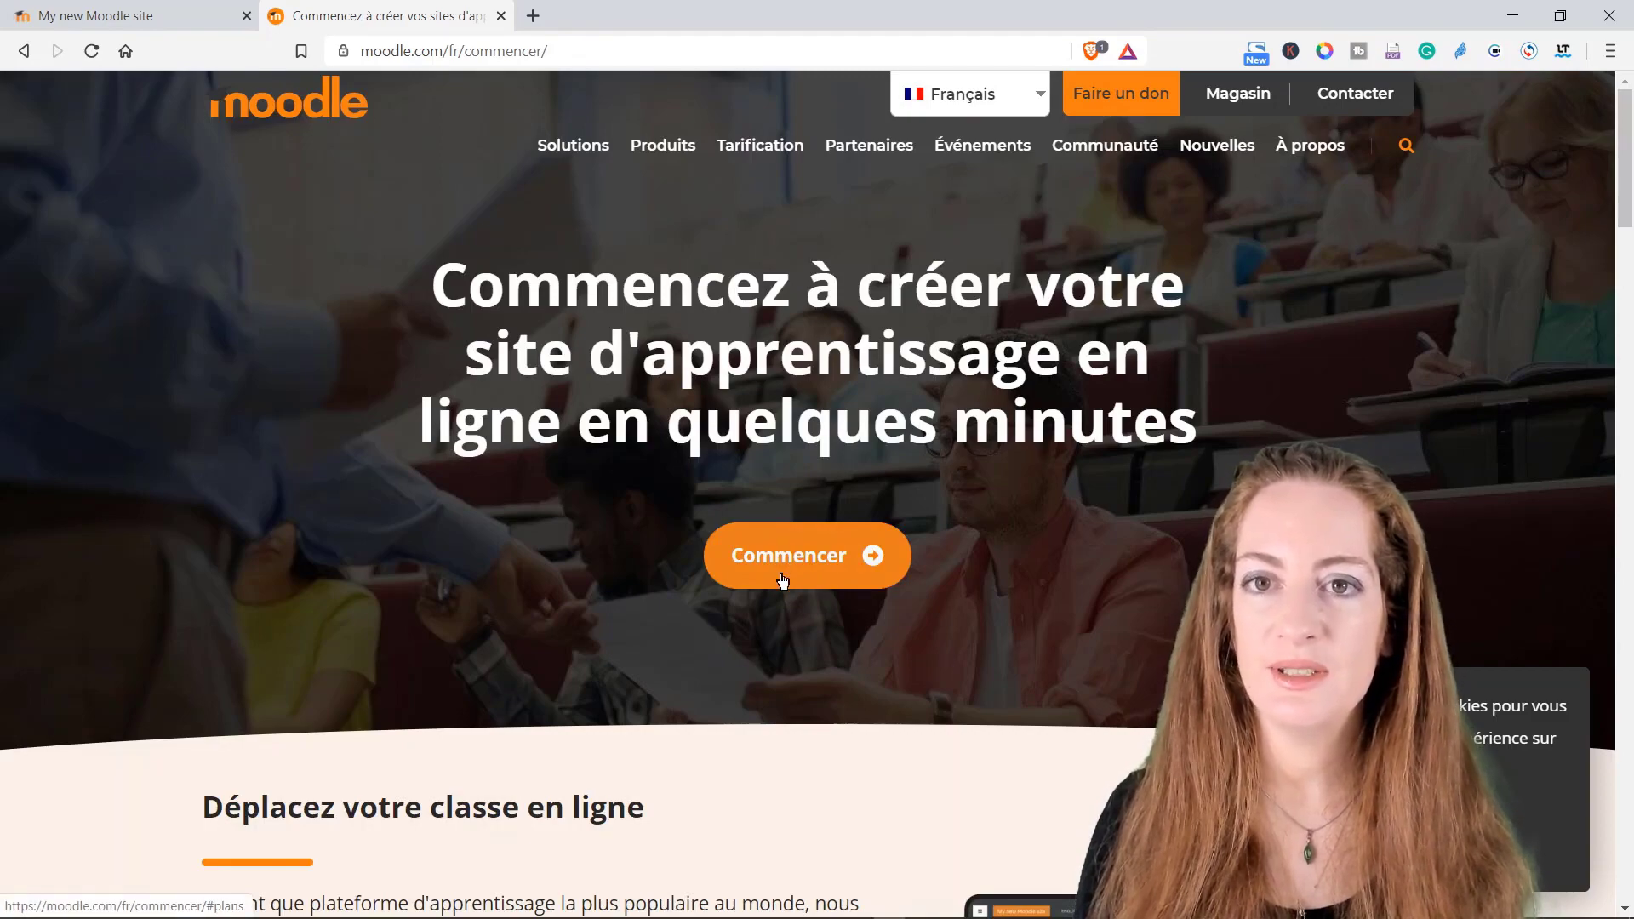
Step: Jump to the hosting plans and scroll through their yearly prices
{"action": "left_click", "coordinate": [787, 563]}
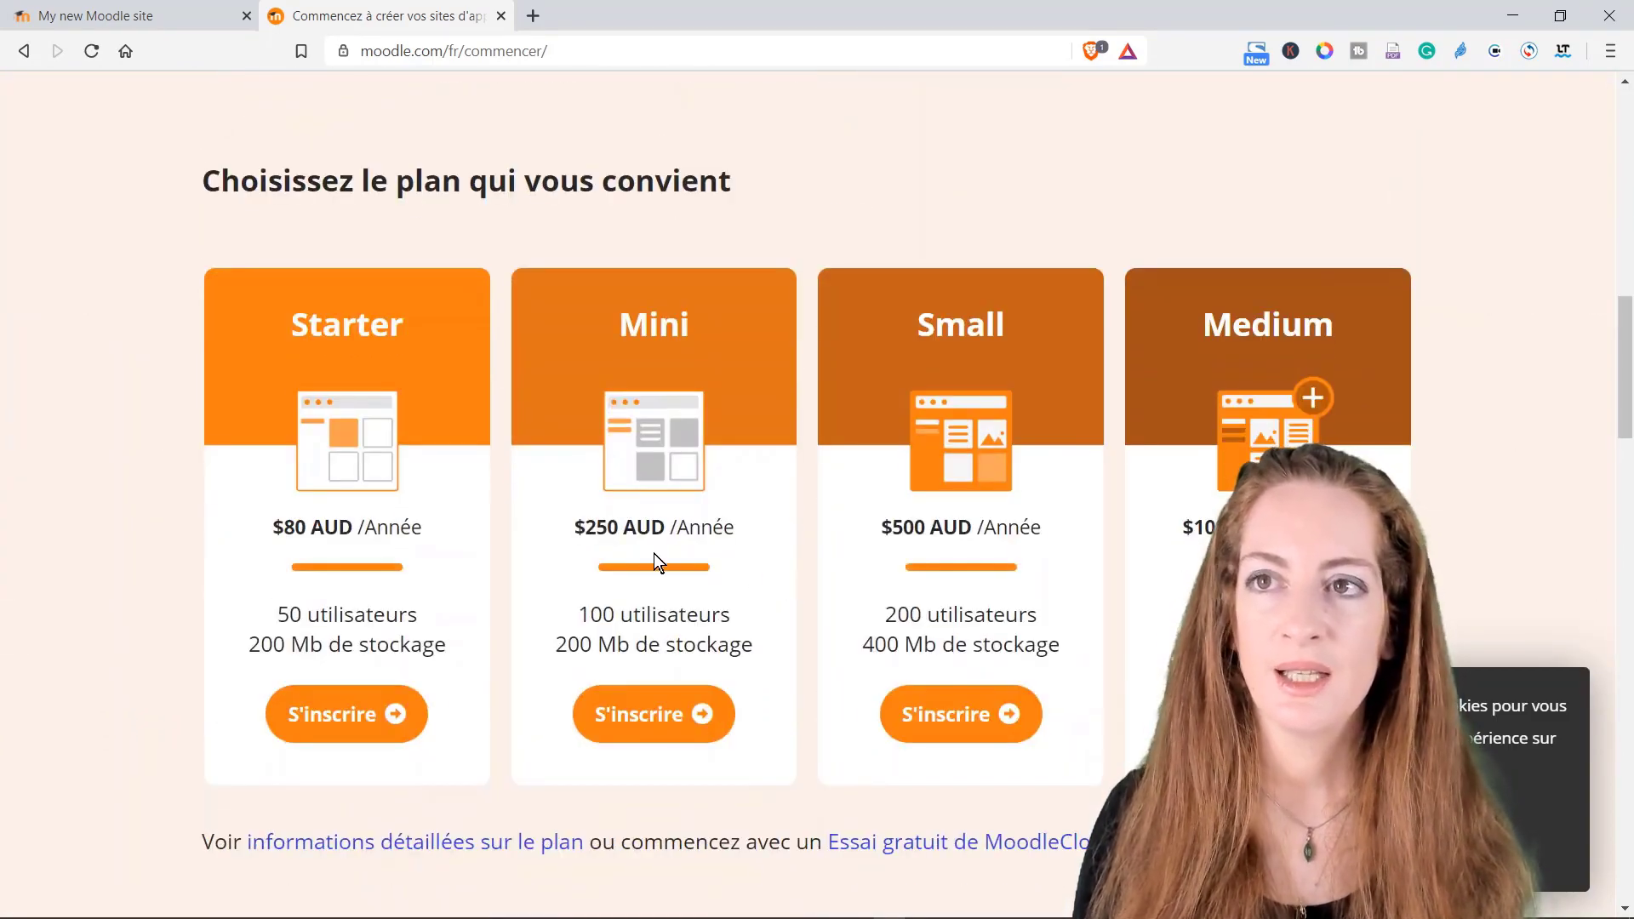
{"action": "scroll", "coordinate": [405, 453], "scroll_direction": "up", "scroll_amount": 6}
{"action": "scroll", "coordinate": [438, 446], "scroll_direction": "up", "scroll_amount": 3}
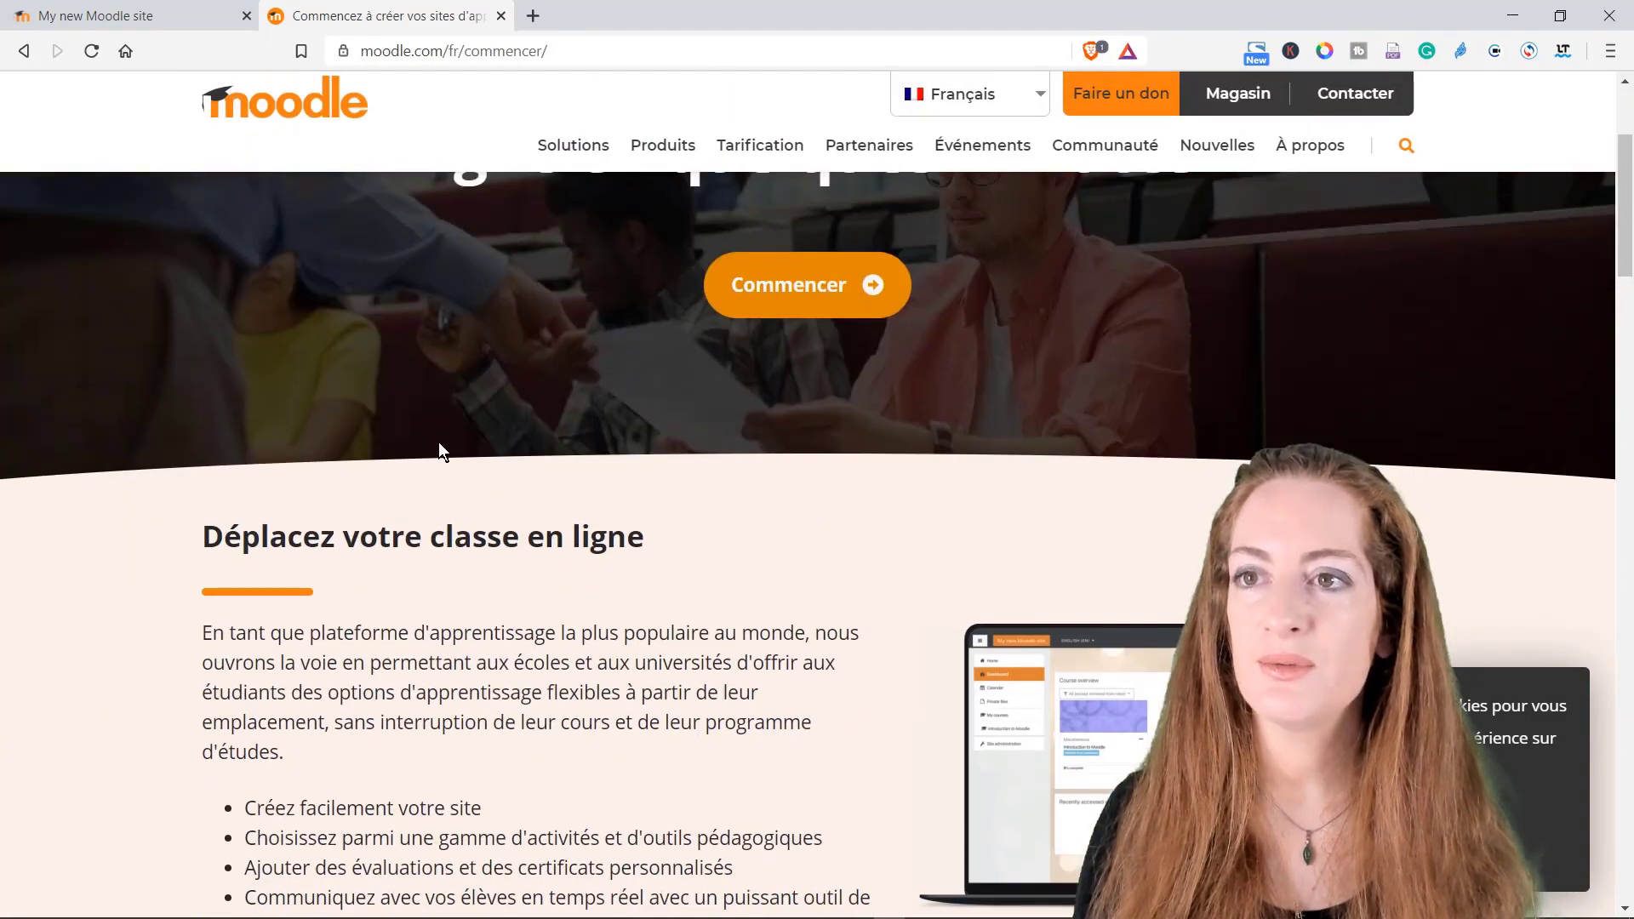
{"action": "scroll", "coordinate": [526, 446], "scroll_direction": "down", "scroll_amount": 2}
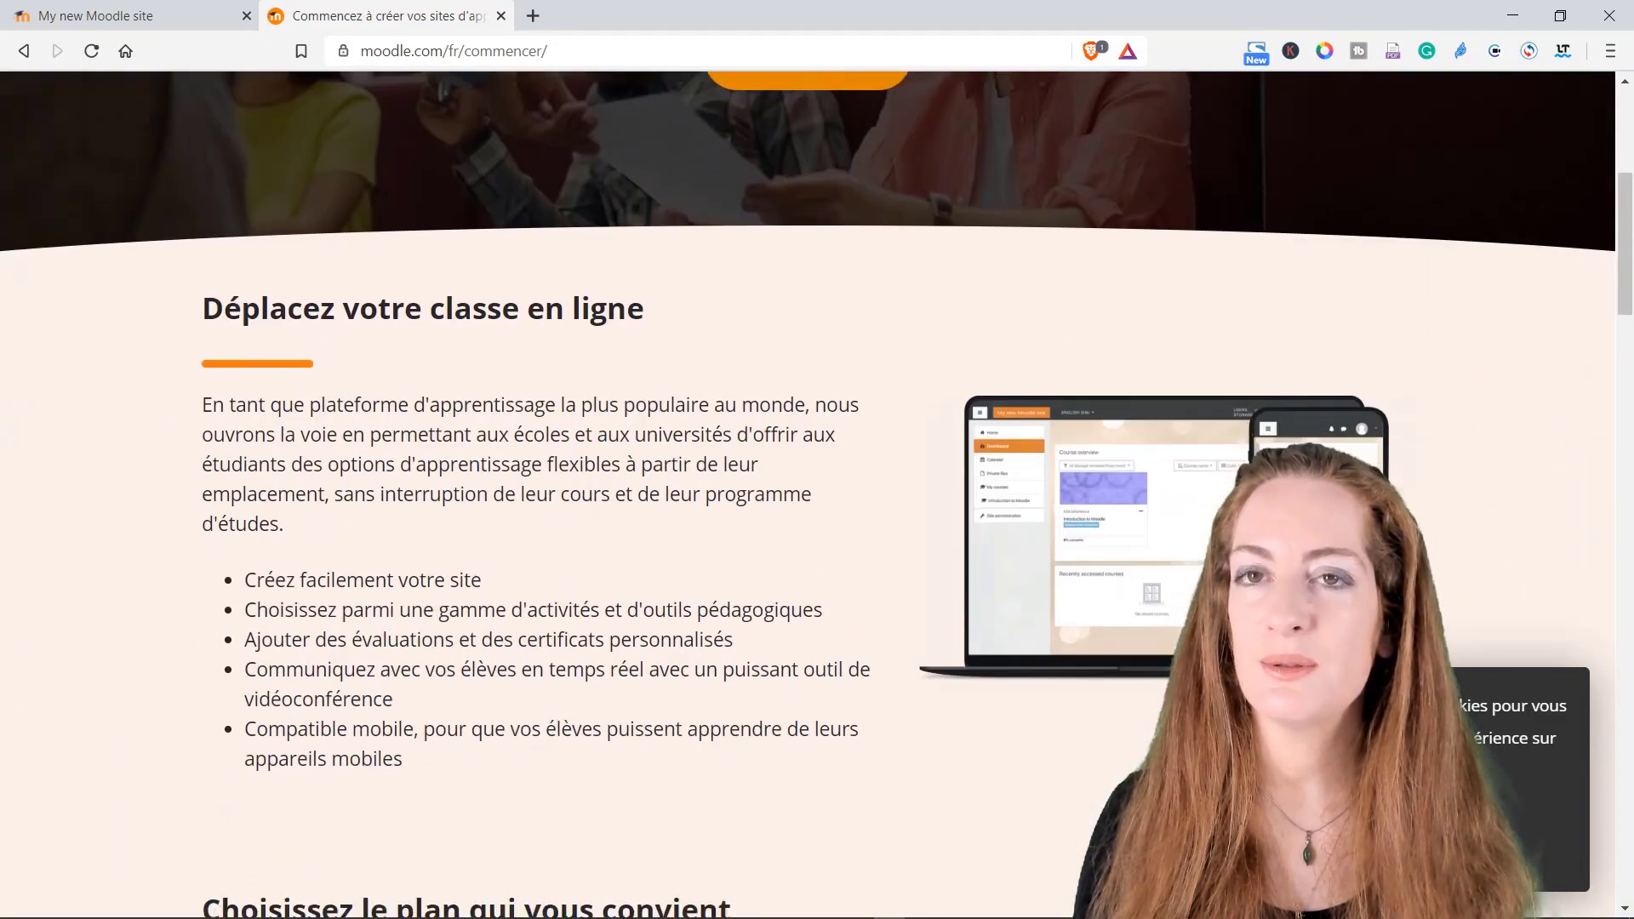
{"action": "scroll", "coordinate": [525, 446], "scroll_direction": "up", "scroll_amount": 5}
{"action": "scroll", "coordinate": [358, 441], "scroll_direction": "down", "scroll_amount": 15}
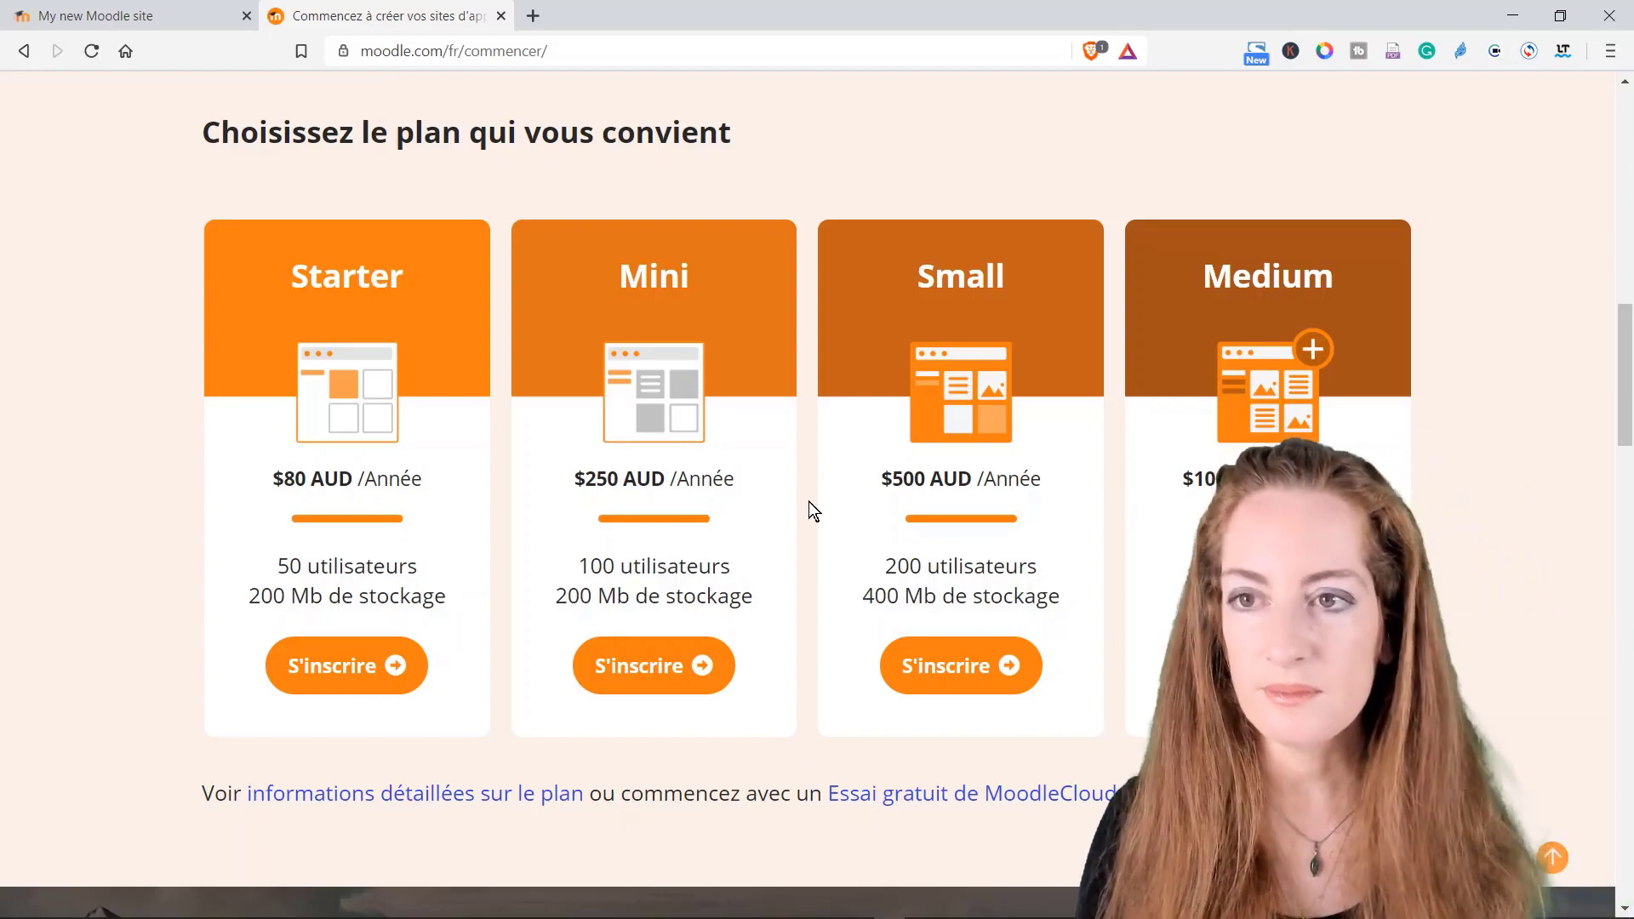
{"action": "scroll", "coordinate": [641, 321], "scroll_direction": "up", "scroll_amount": 10}
{"action": "scroll", "coordinate": [638, 324], "scroll_direction": "up", "scroll_amount": 5}
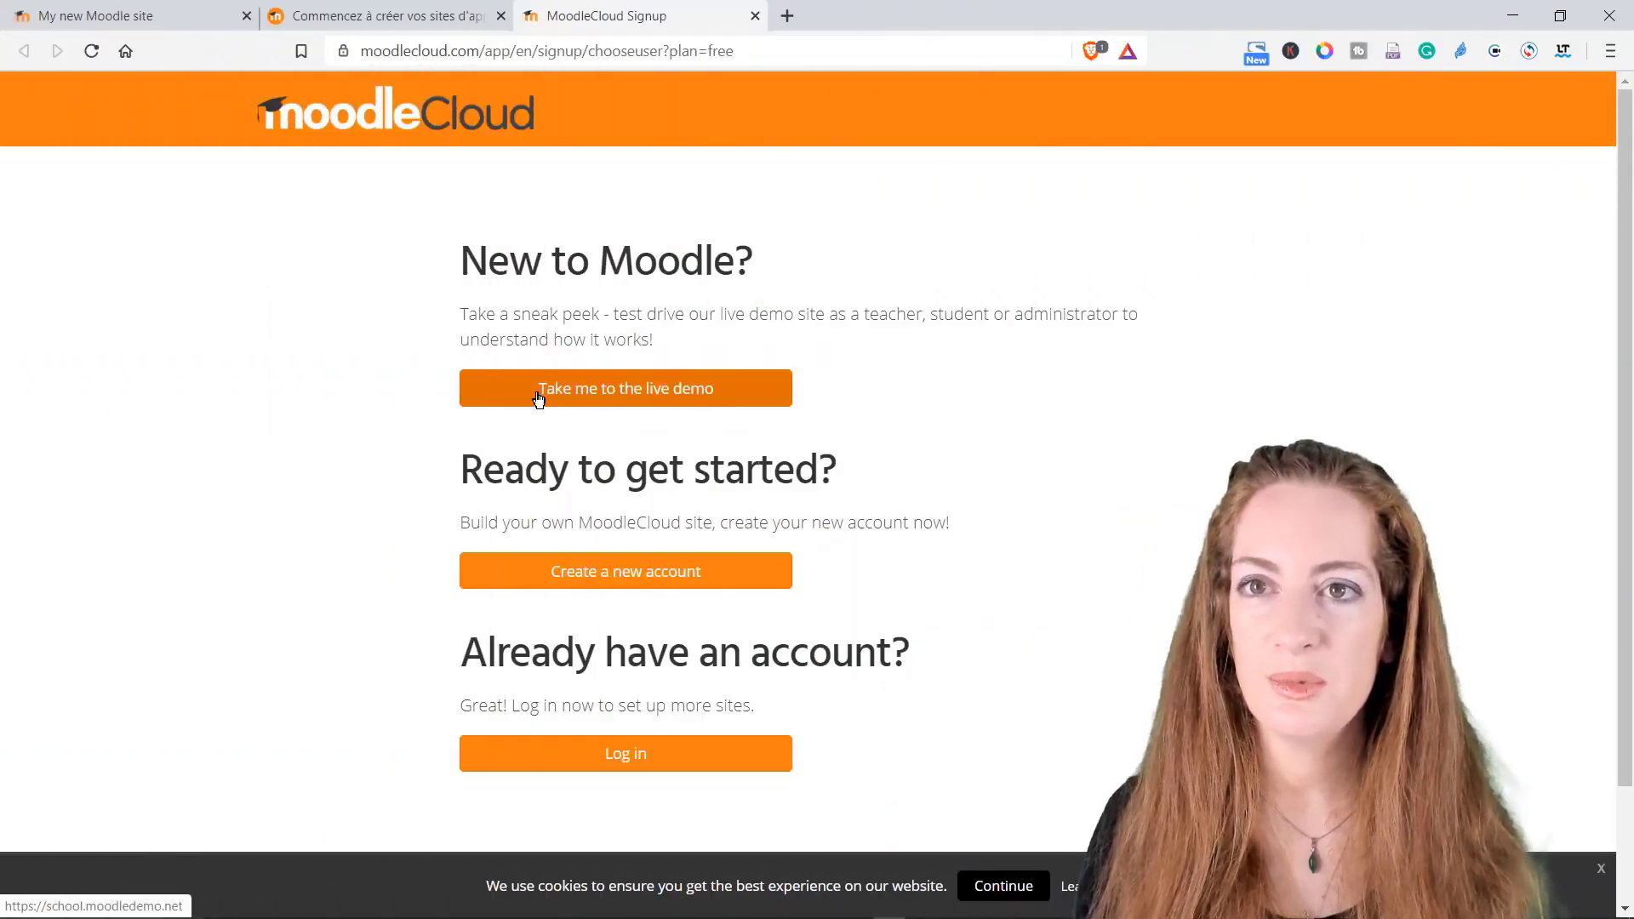
Step: Launch 'Take me to the live demo' and scroll the Mount Orange School landing page
{"action": "left_click", "coordinate": [634, 408]}
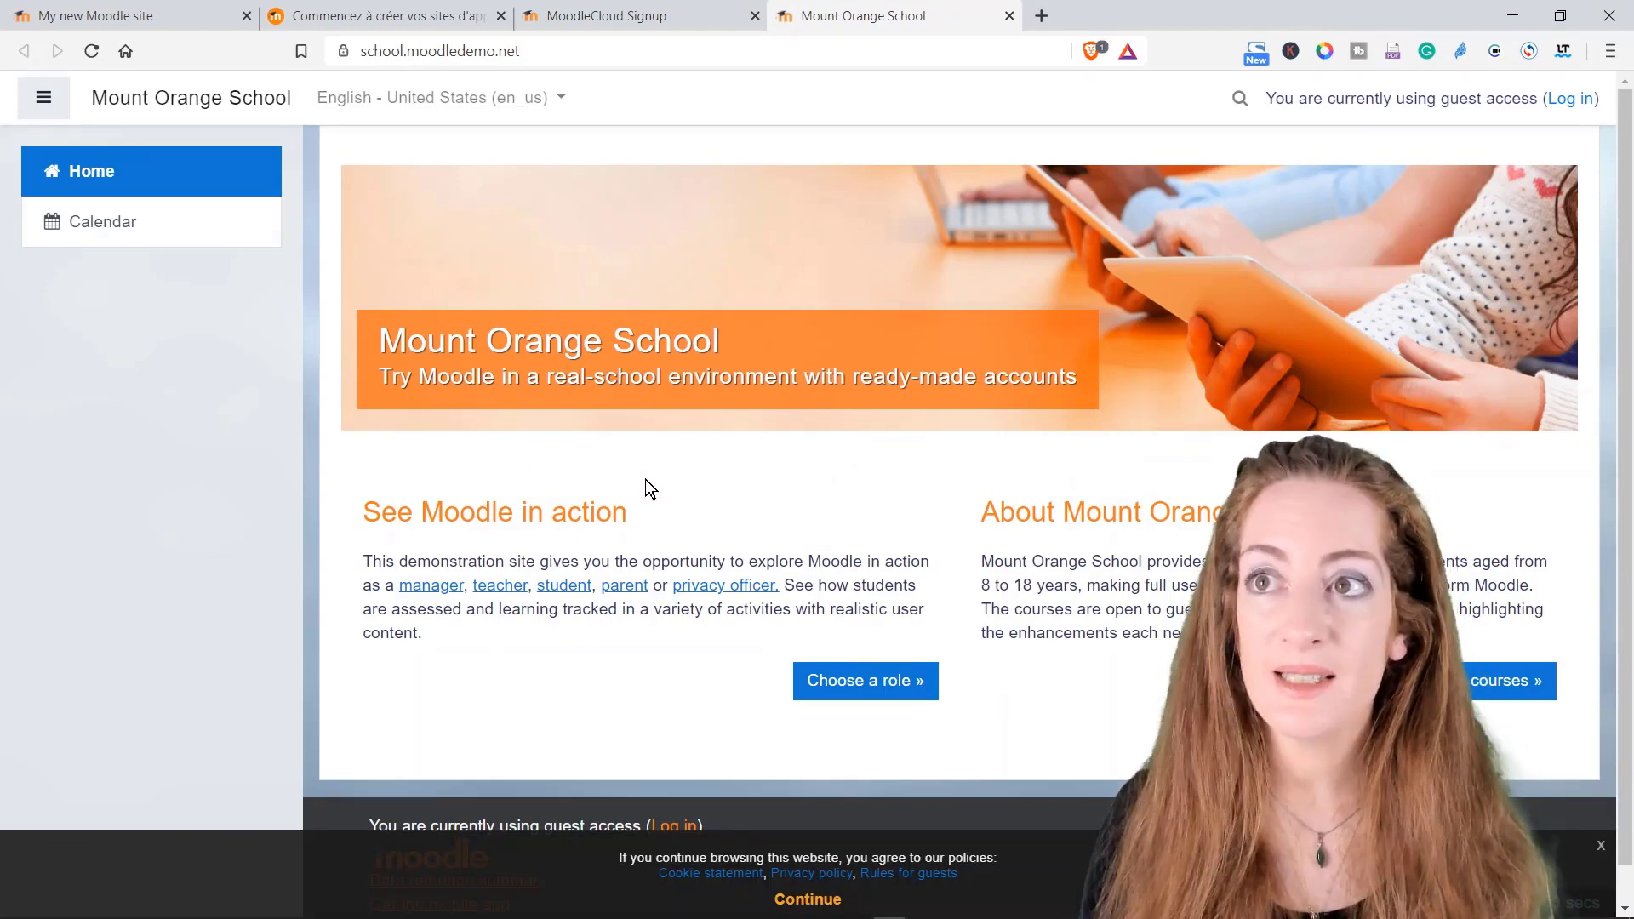
{"action": "scroll", "coordinate": [640, 478], "scroll_direction": "down", "scroll_amount": 1}
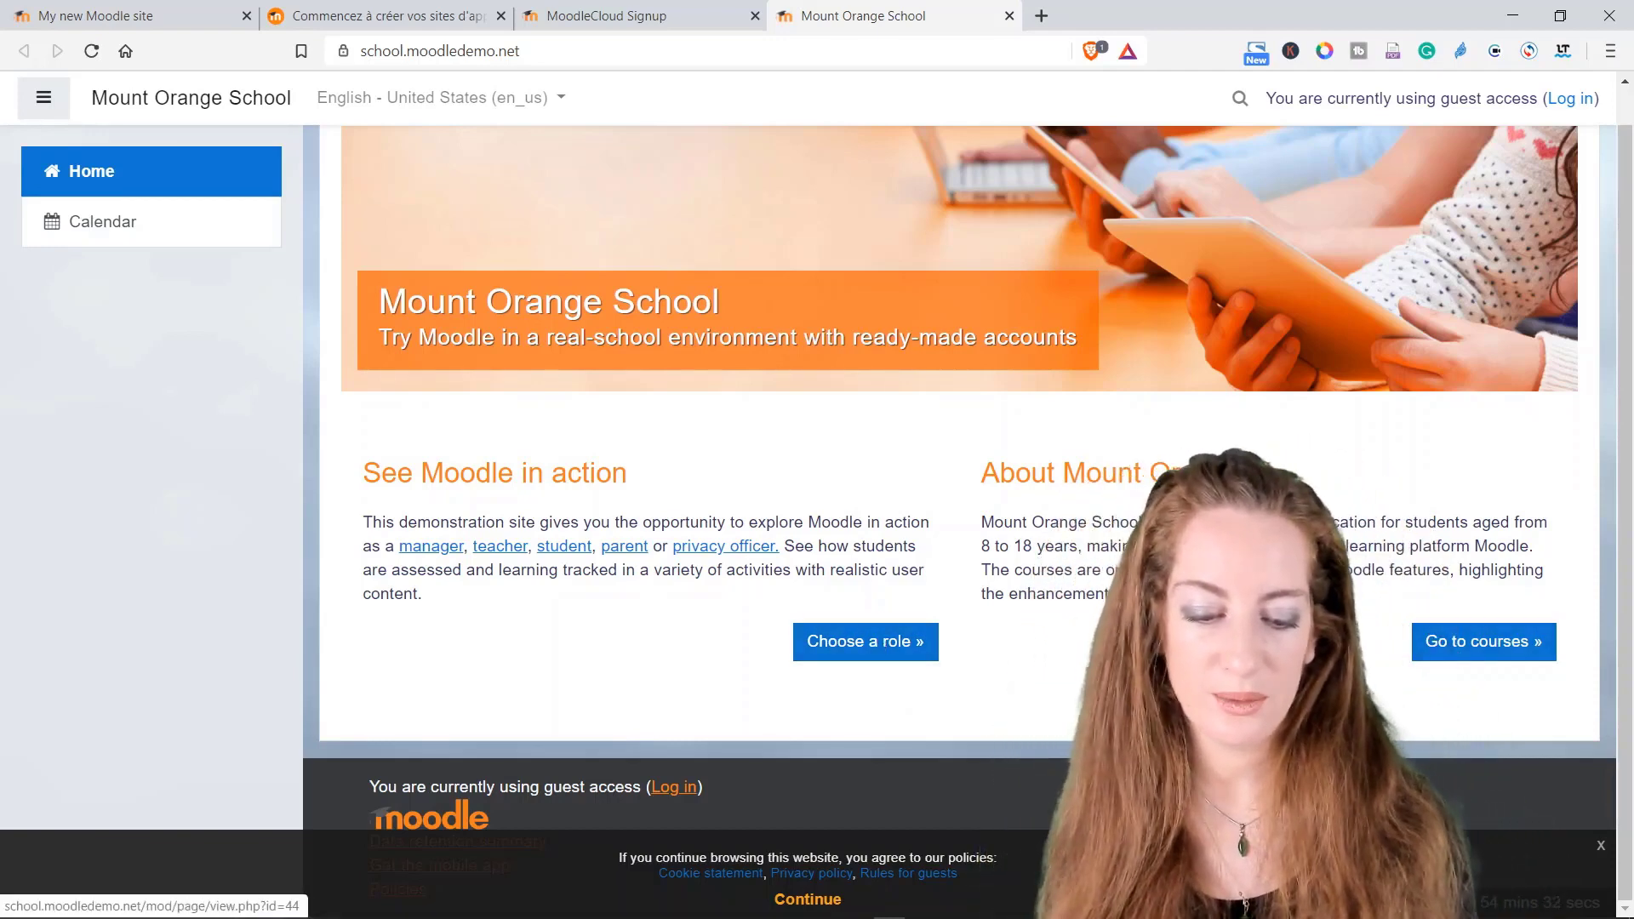
Step: Browse to Languages > English: The Lake Poets and open its Welcome! section
{"action": "left_click", "coordinate": [1438, 656]}
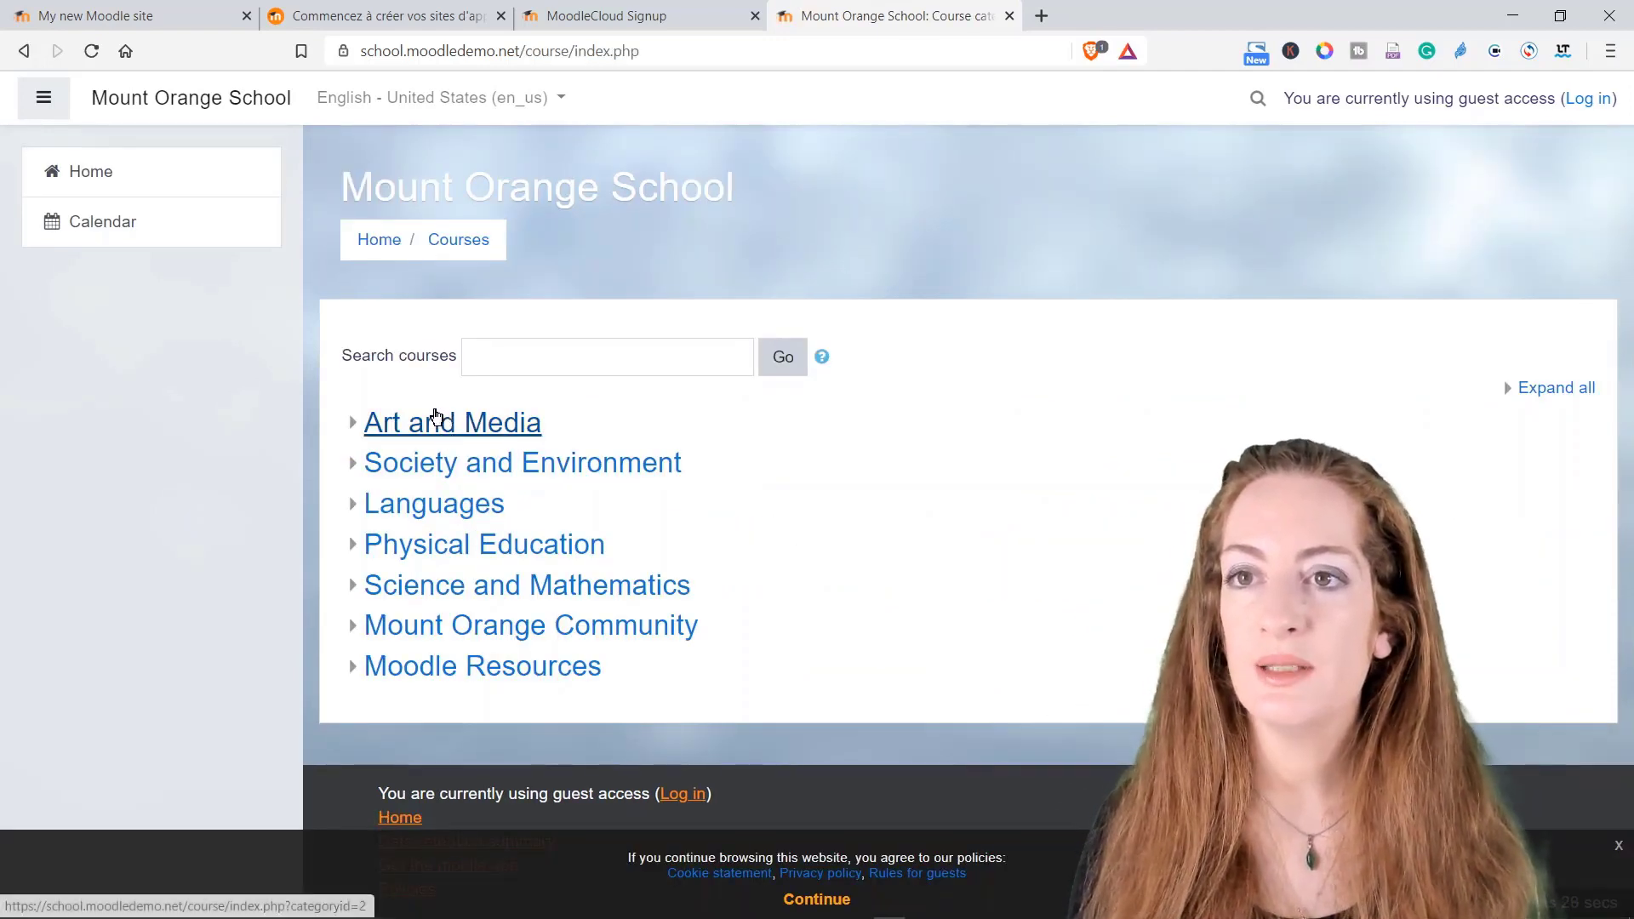
{"action": "left_click", "coordinate": [441, 519]}
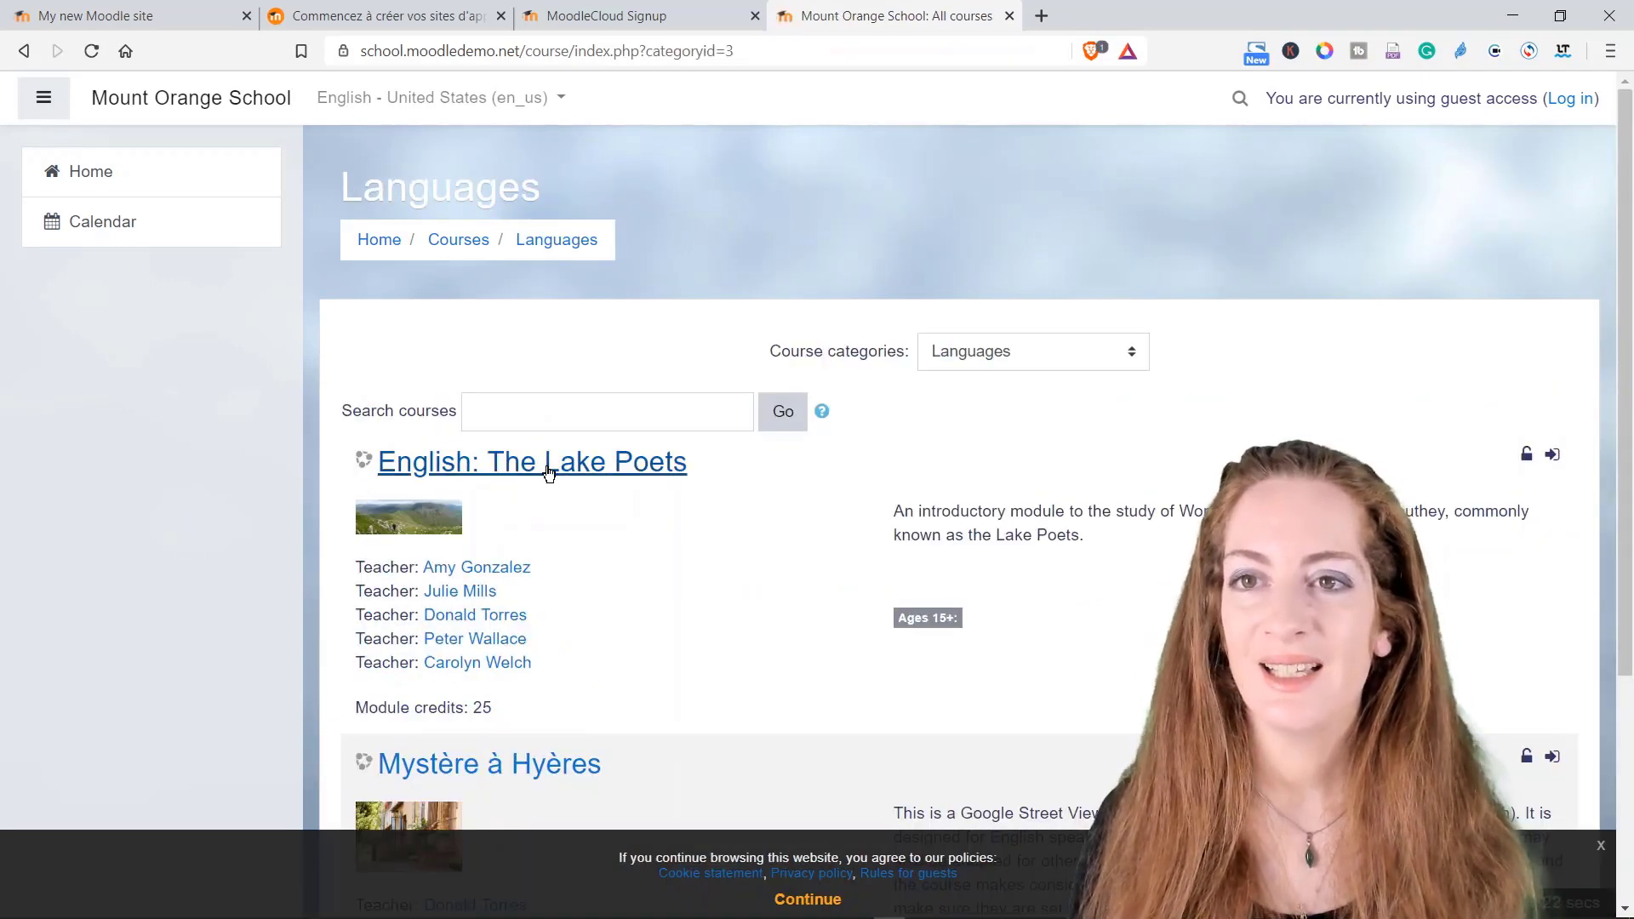
{"action": "left_click", "coordinate": [548, 467]}
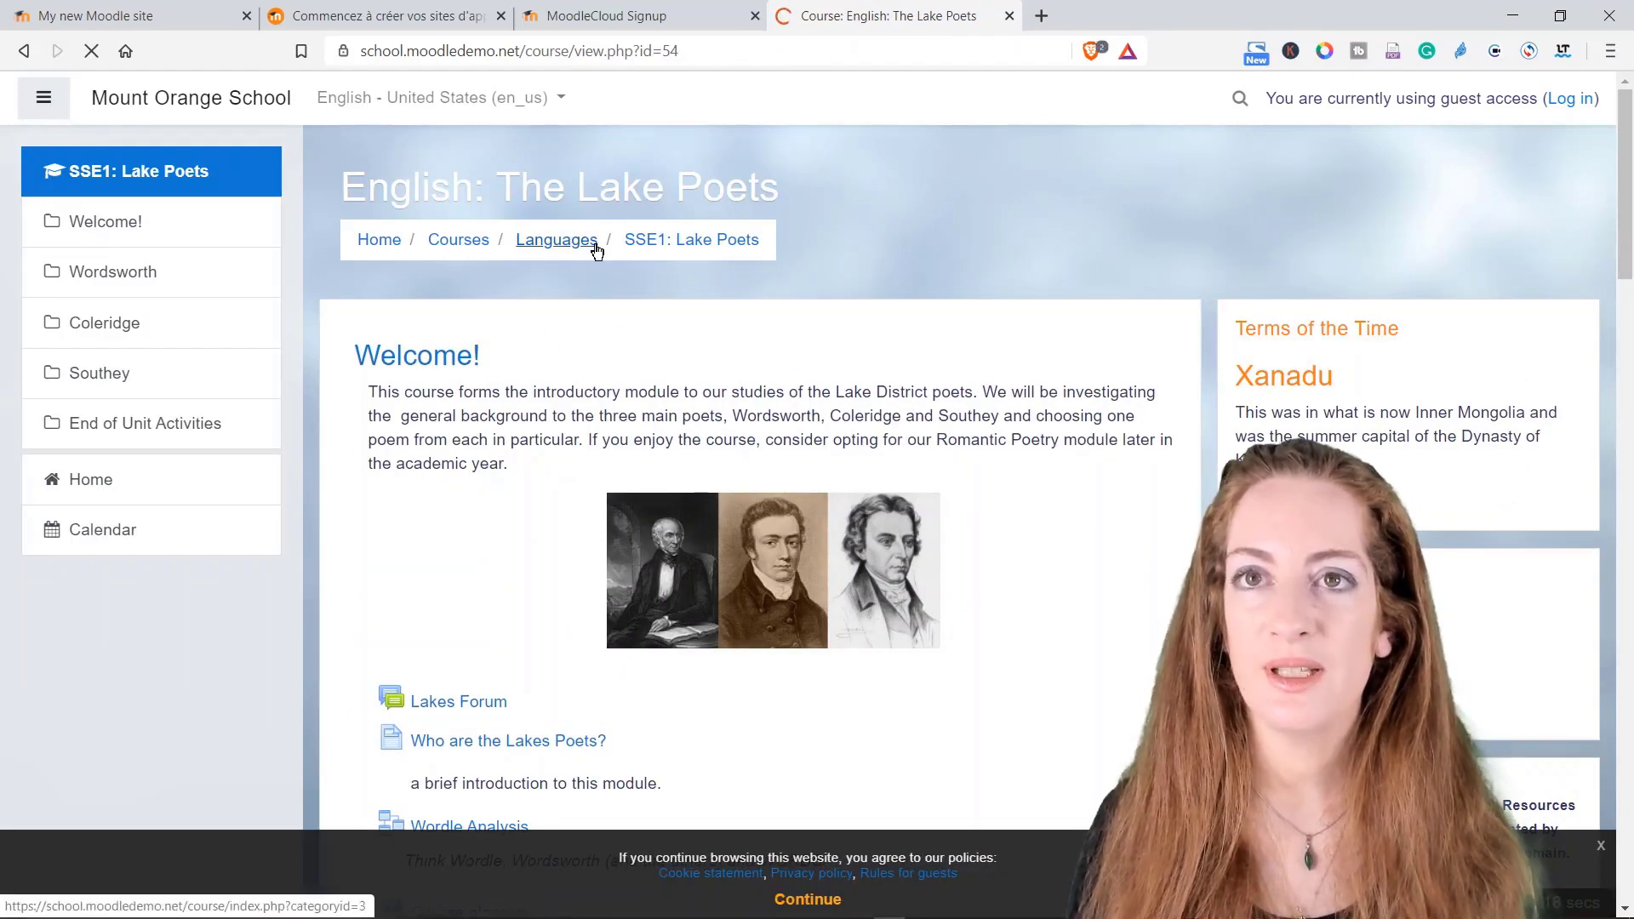
{"action": "scroll", "coordinate": [452, 486], "scroll_direction": "down", "scroll_amount": 5}
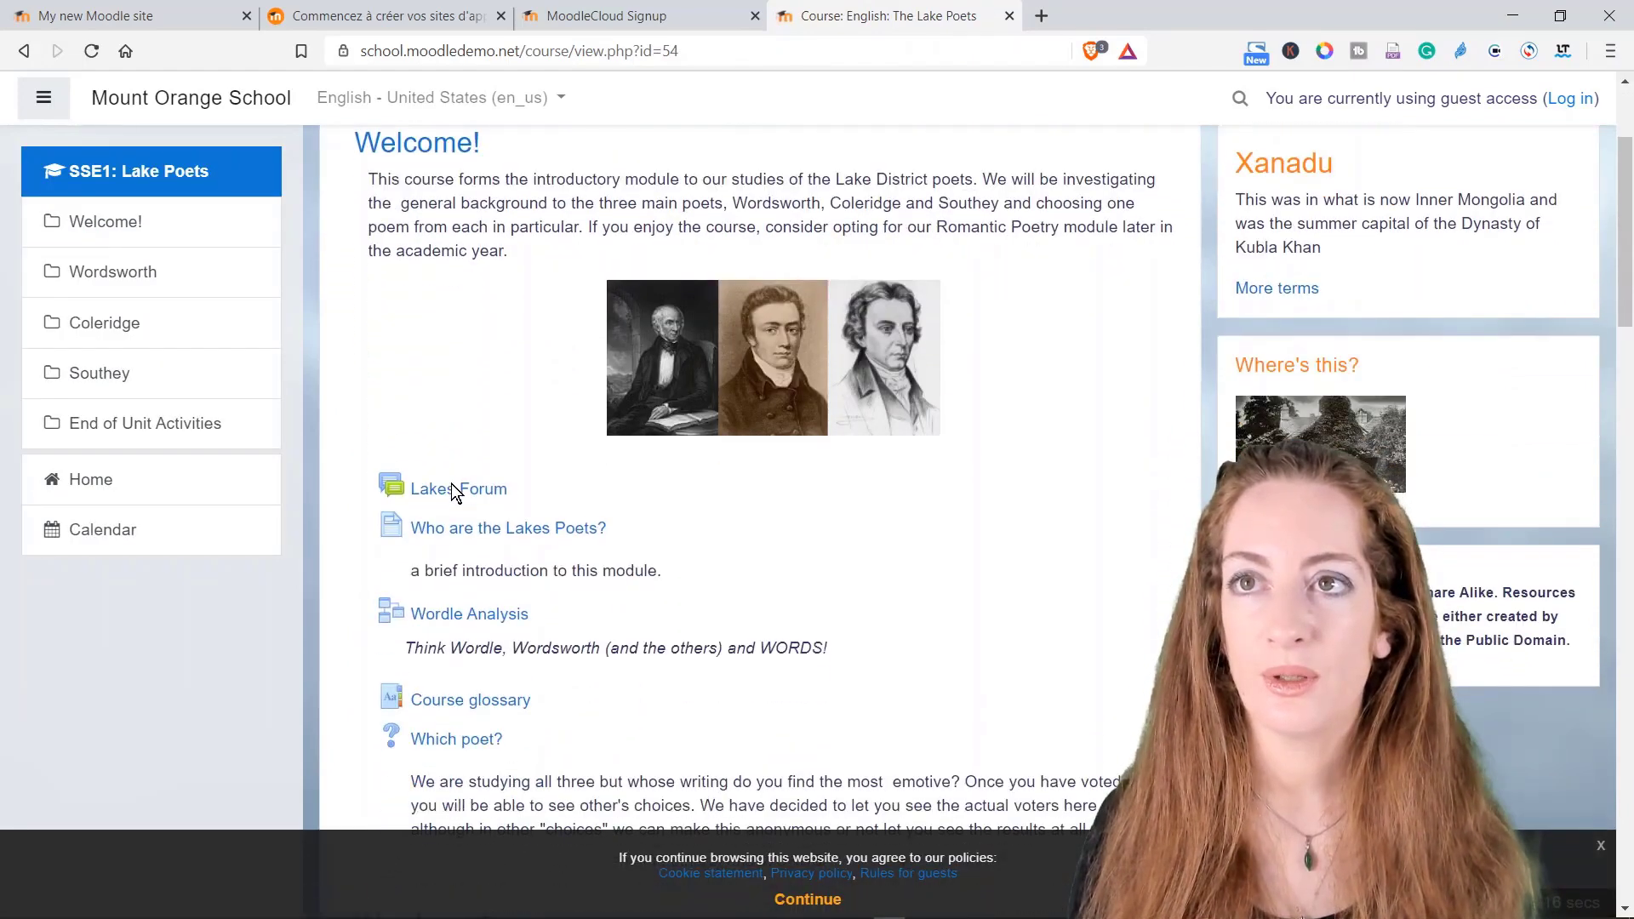
{"action": "scroll", "coordinate": [466, 462], "scroll_direction": "up", "scroll_amount": 5}
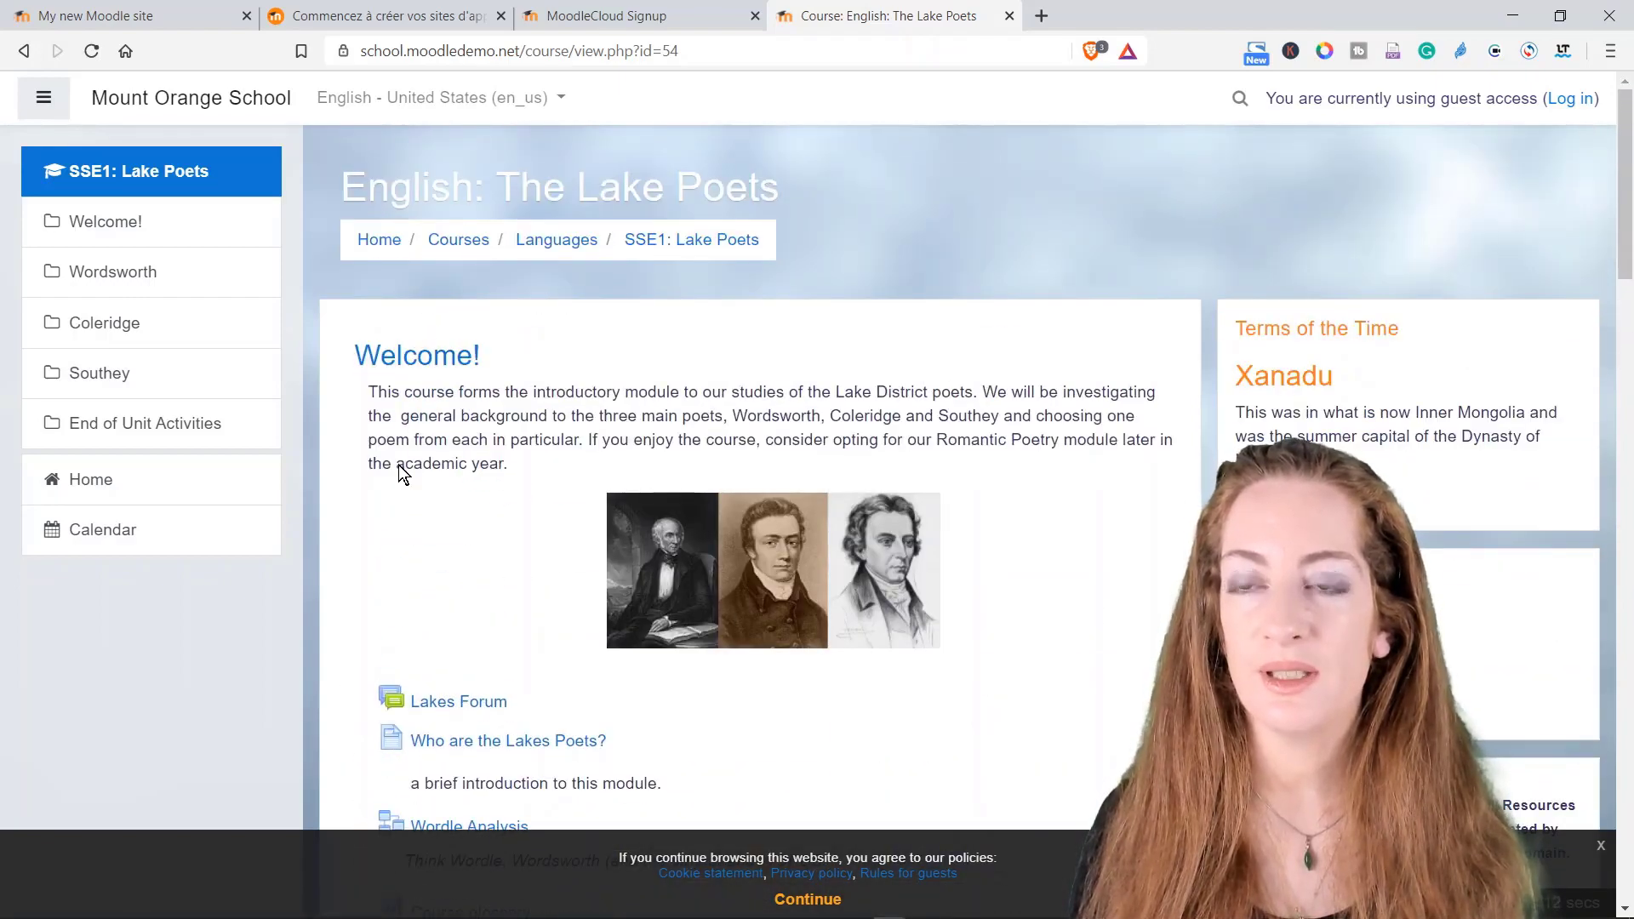
{"action": "left_click", "coordinate": [382, 373]}
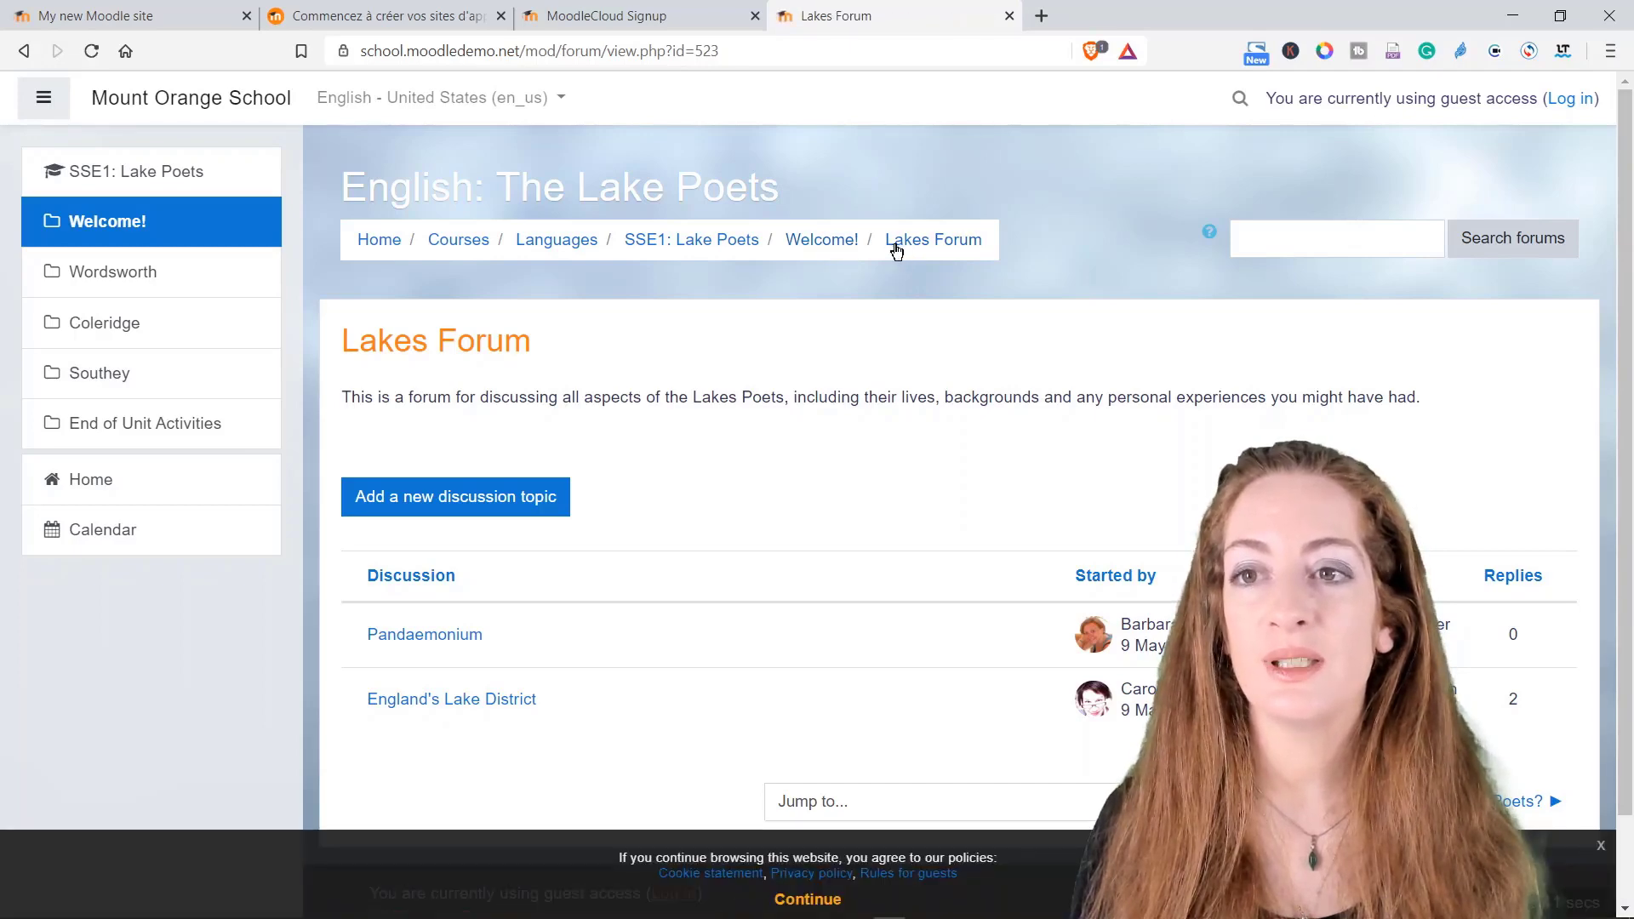
Step: View the Who are the Lakes Poets? page, then browse the Course glossary
{"action": "left_click", "coordinate": [842, 247]}
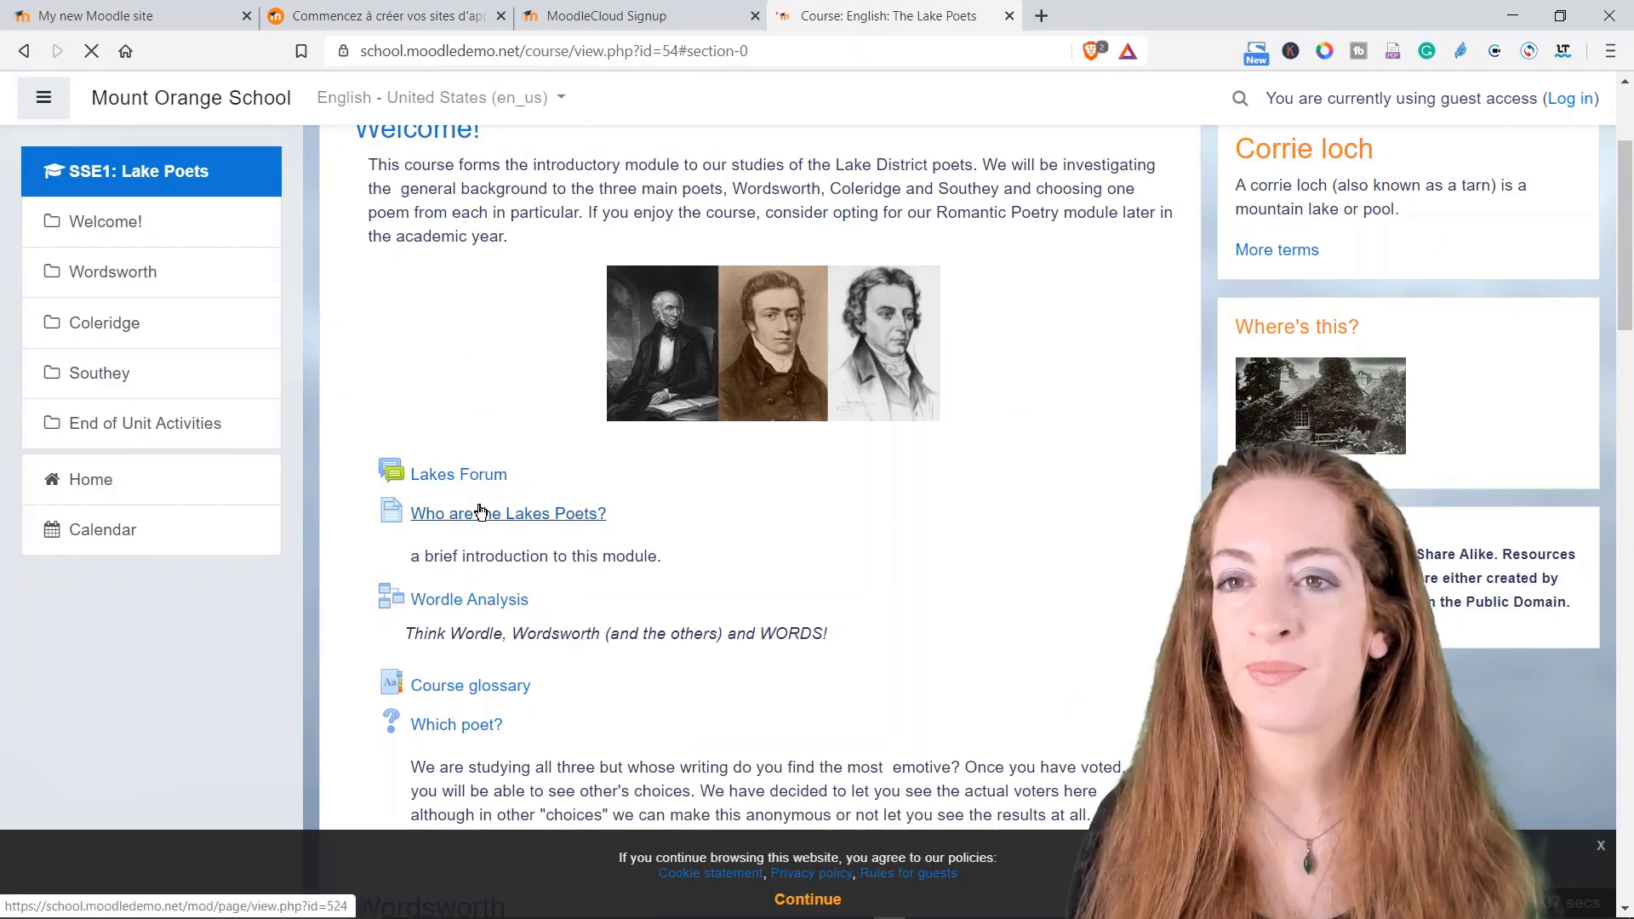
{"action": "left_click", "coordinate": [467, 520]}
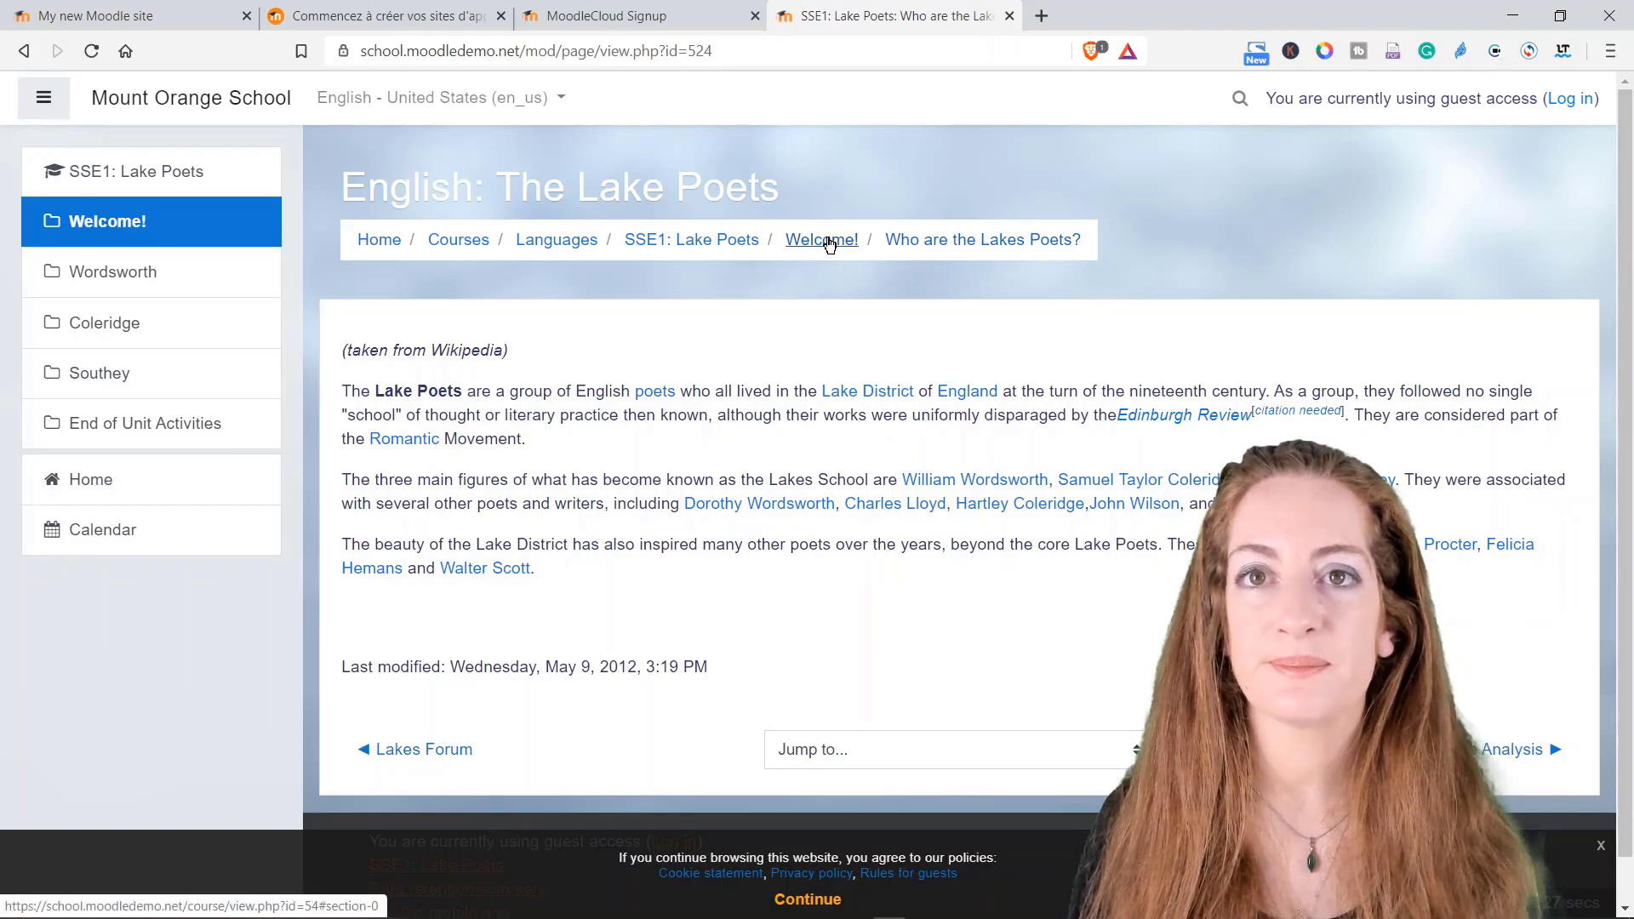
{"action": "left_click", "coordinate": [821, 240]}
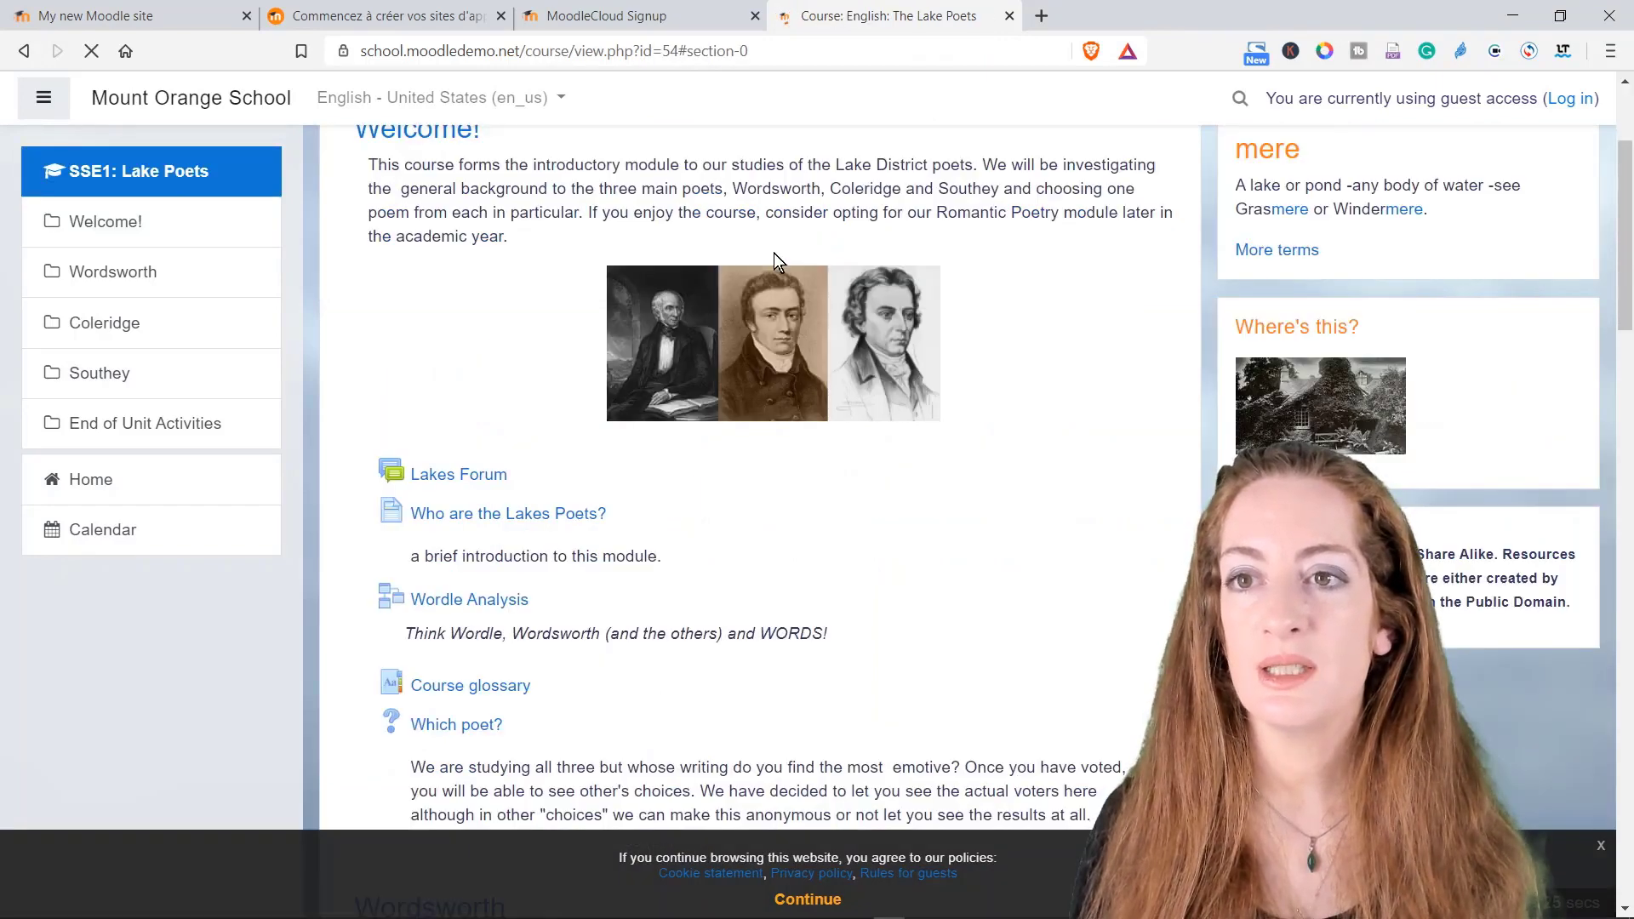
{"action": "left_click", "coordinate": [490, 611]}
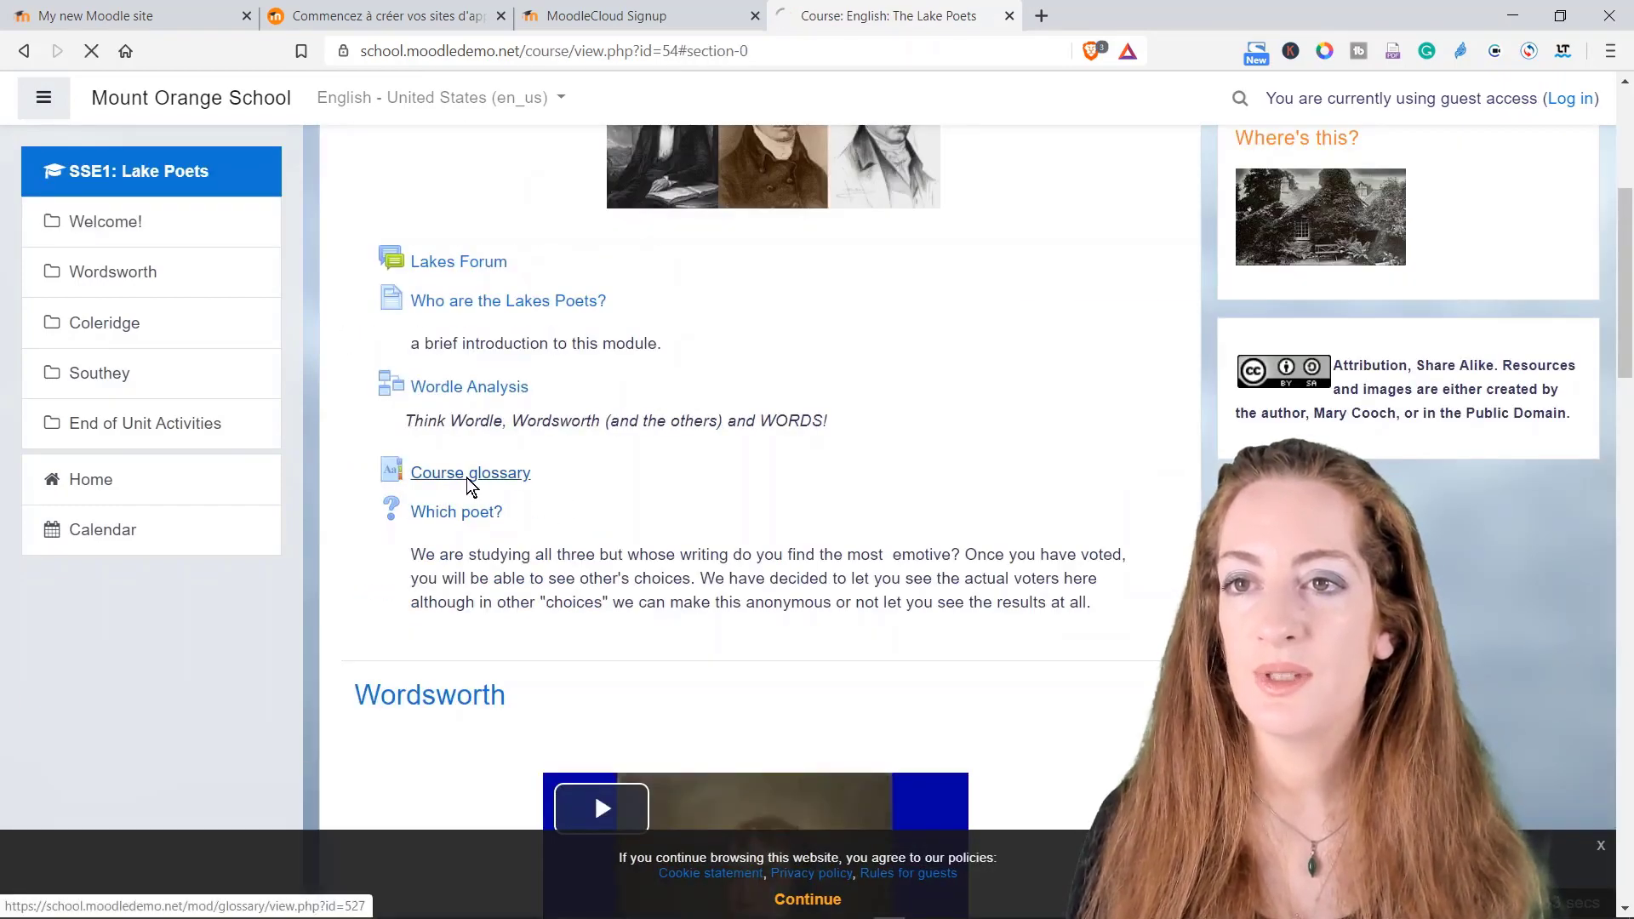
{"action": "scroll", "coordinate": [514, 524], "scroll_direction": "down", "scroll_amount": 5}
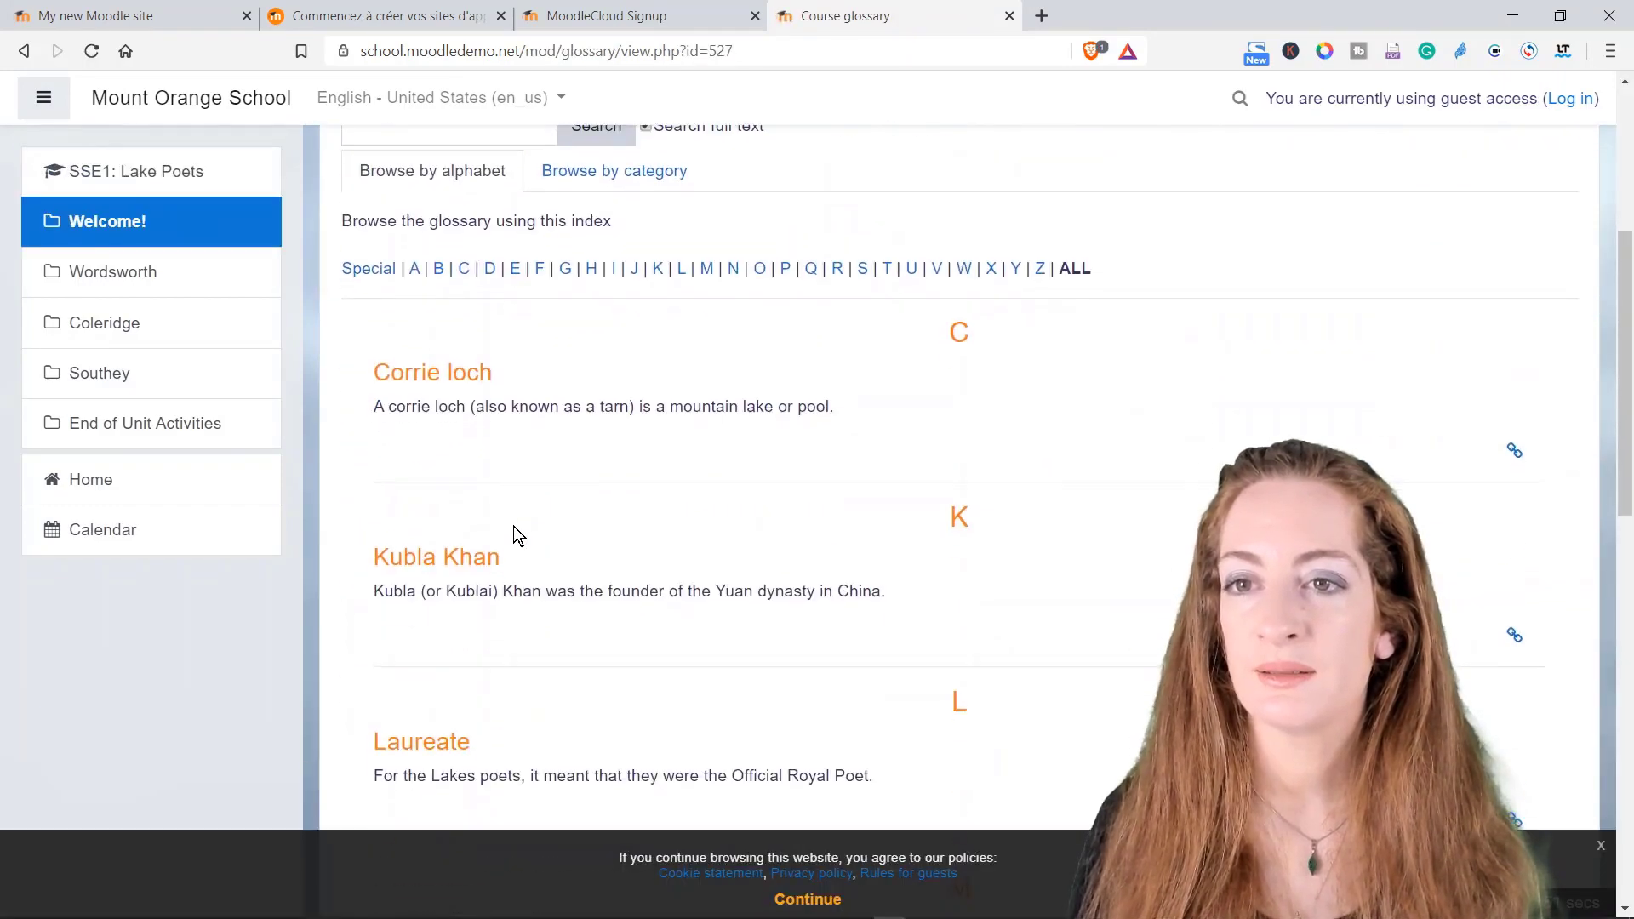
{"action": "scroll", "coordinate": [497, 579], "scroll_direction": "up", "scroll_amount": 5}
{"action": "scroll", "coordinate": [500, 575], "scroll_direction": "down", "scroll_amount": 4}
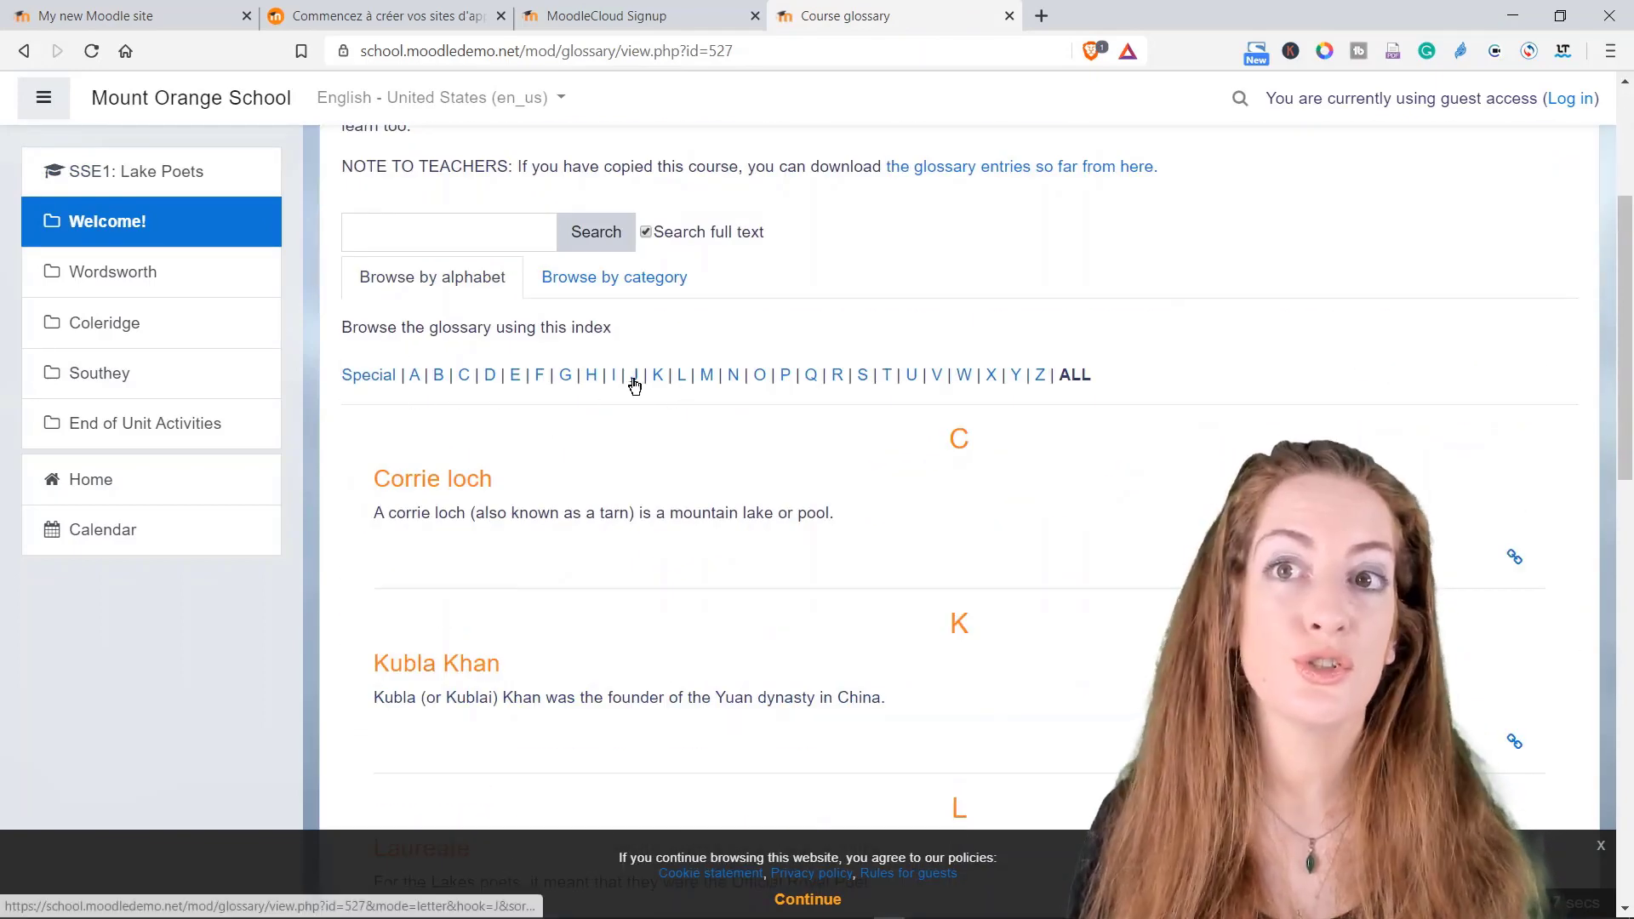
{"action": "scroll", "coordinate": [480, 605], "scroll_direction": "up", "scroll_amount": 4}
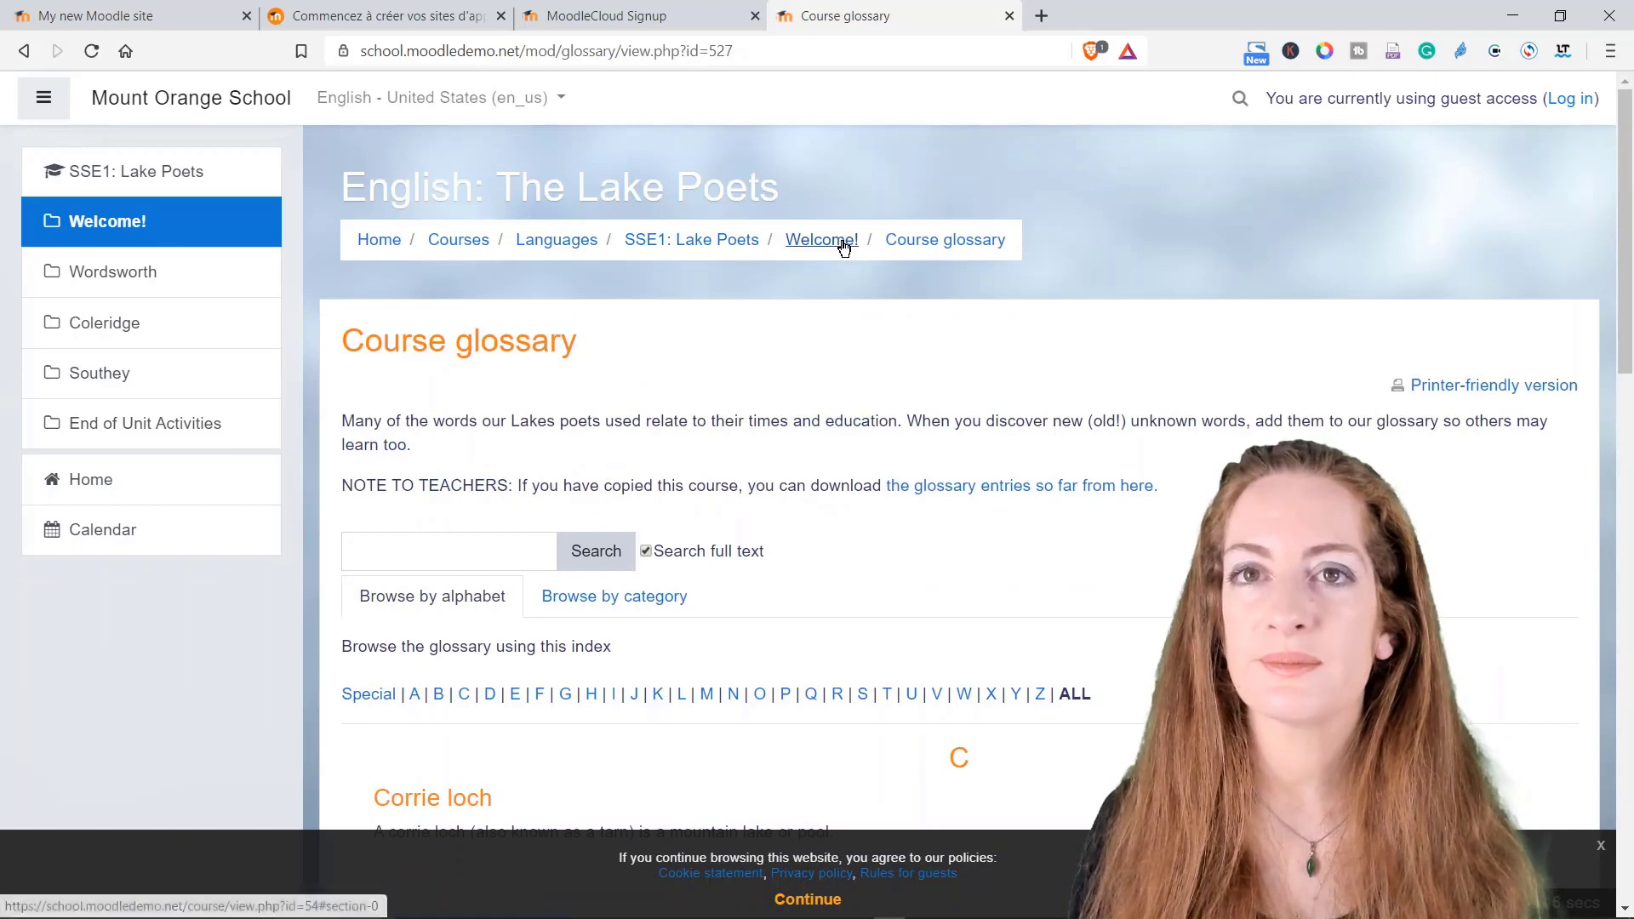
Step: Look through the Which poet? choice activity, then return to the Welcome! section
{"action": "left_click", "coordinate": [841, 240]}
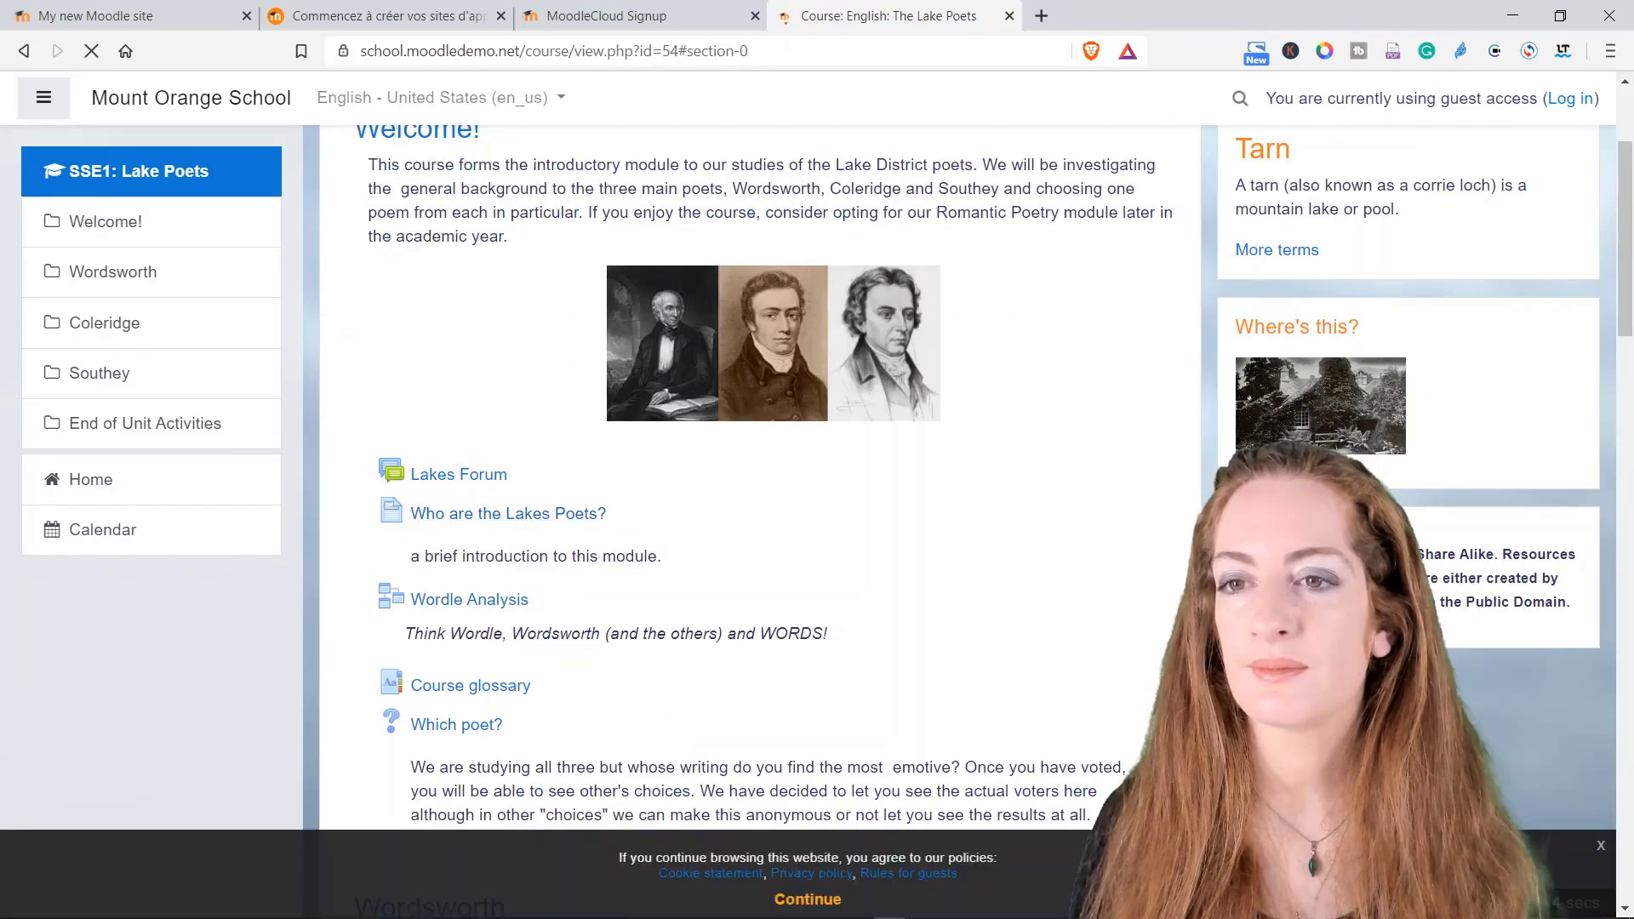
{"action": "scroll", "coordinate": [511, 553], "scroll_direction": "down", "scroll_amount": 2}
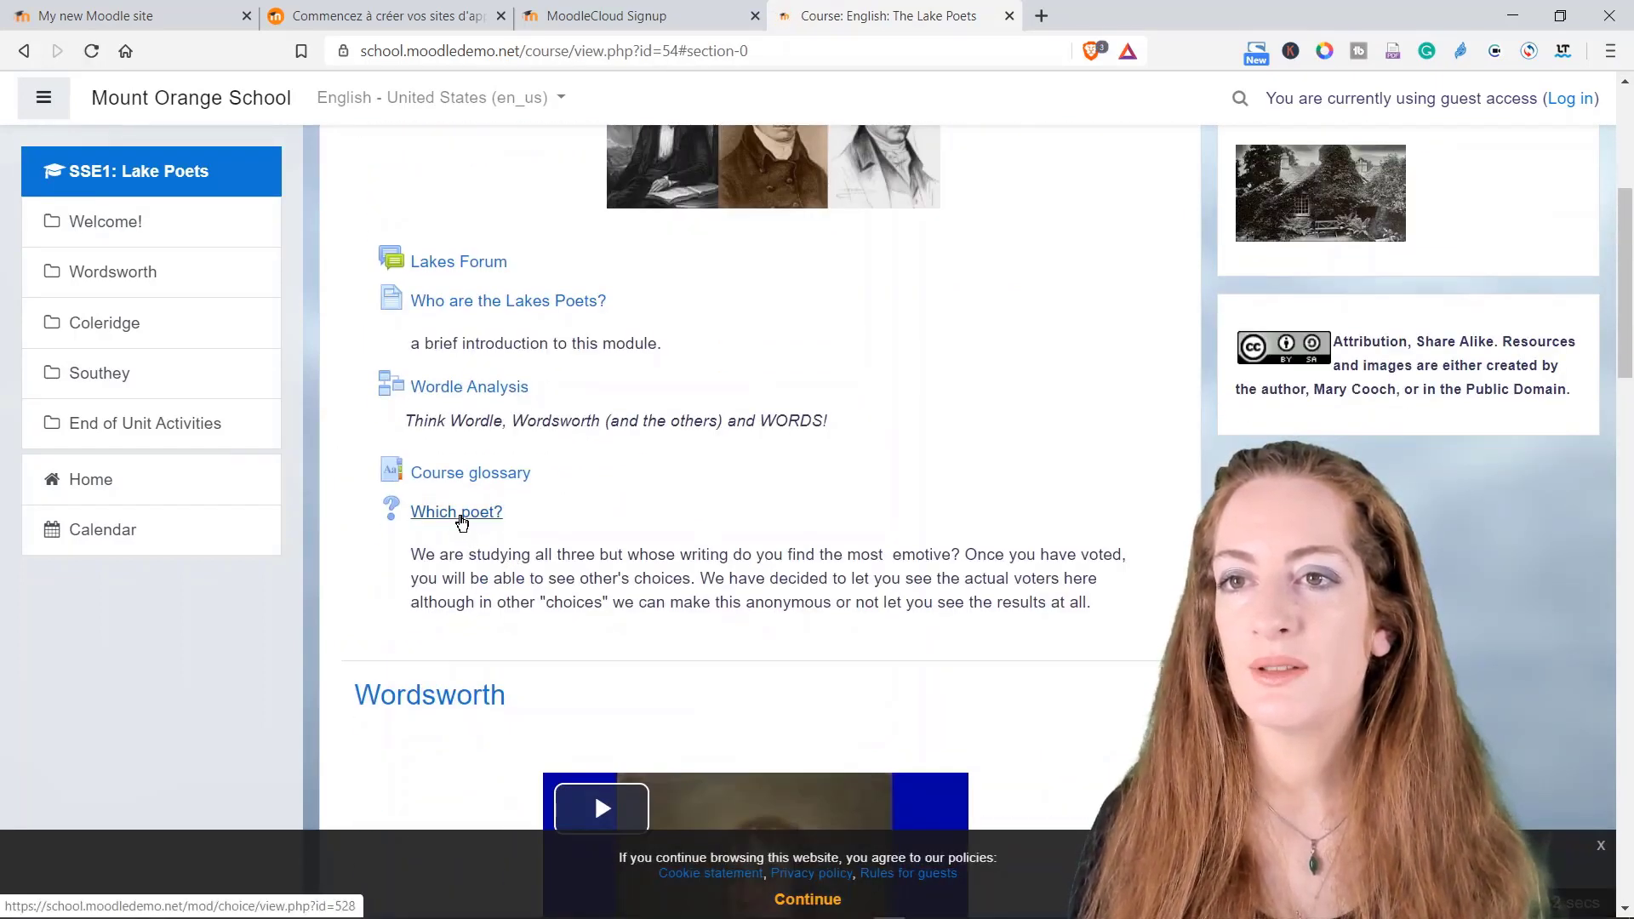
{"action": "left_click", "coordinate": [460, 513]}
{"action": "scroll", "coordinate": [519, 493], "scroll_direction": "down", "scroll_amount": 3}
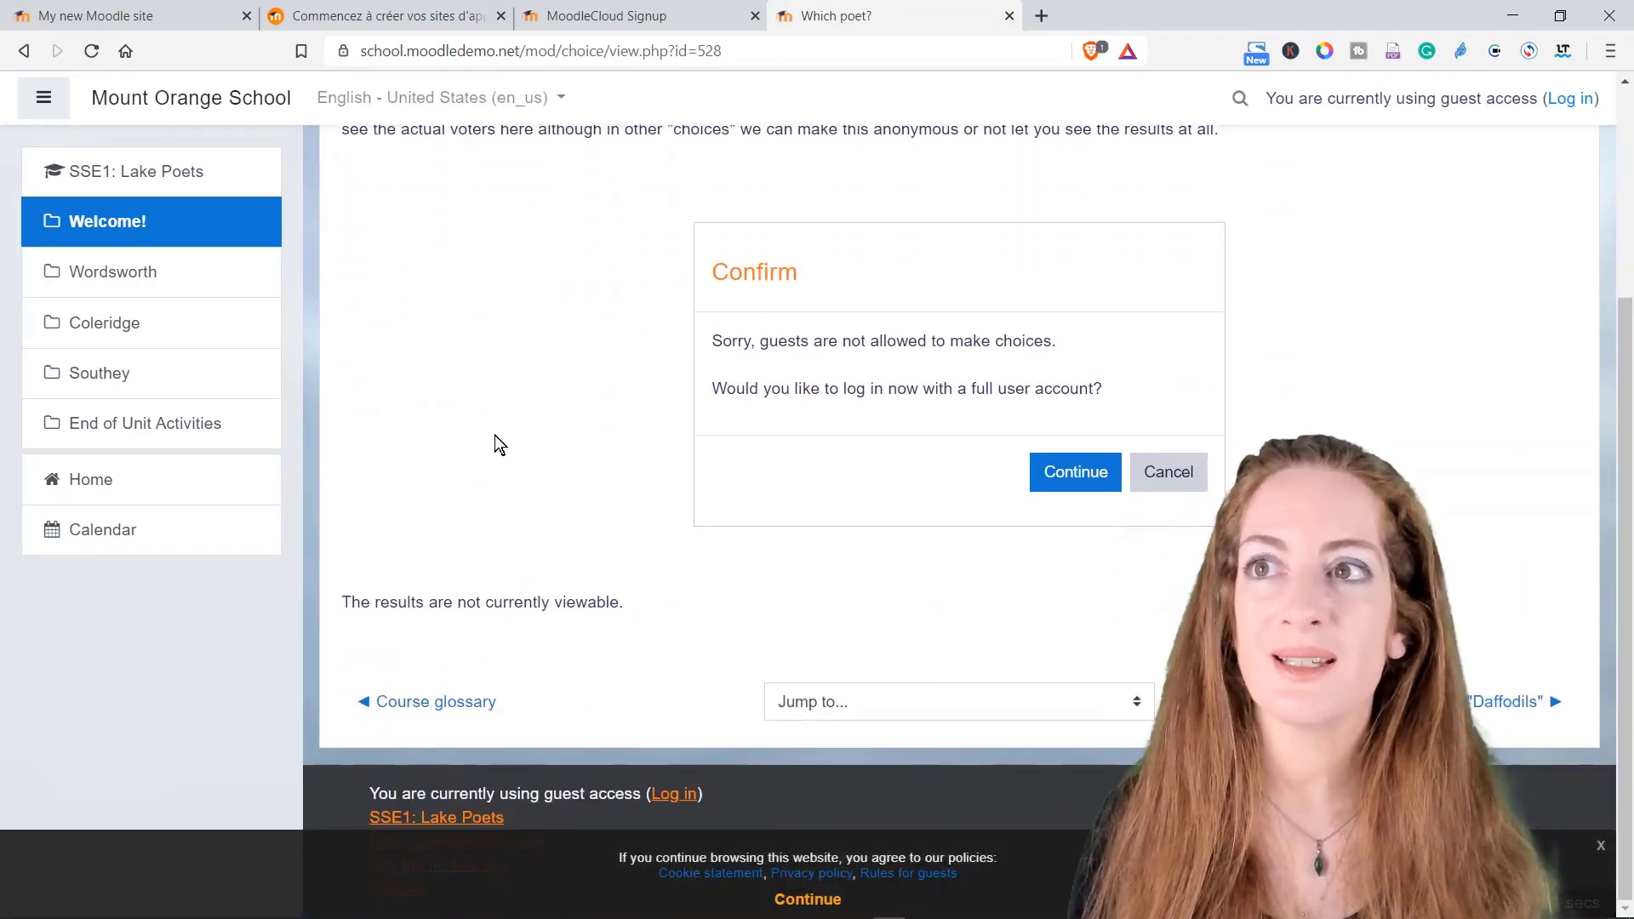
{"action": "scroll", "coordinate": [499, 444], "scroll_direction": "up", "scroll_amount": 3}
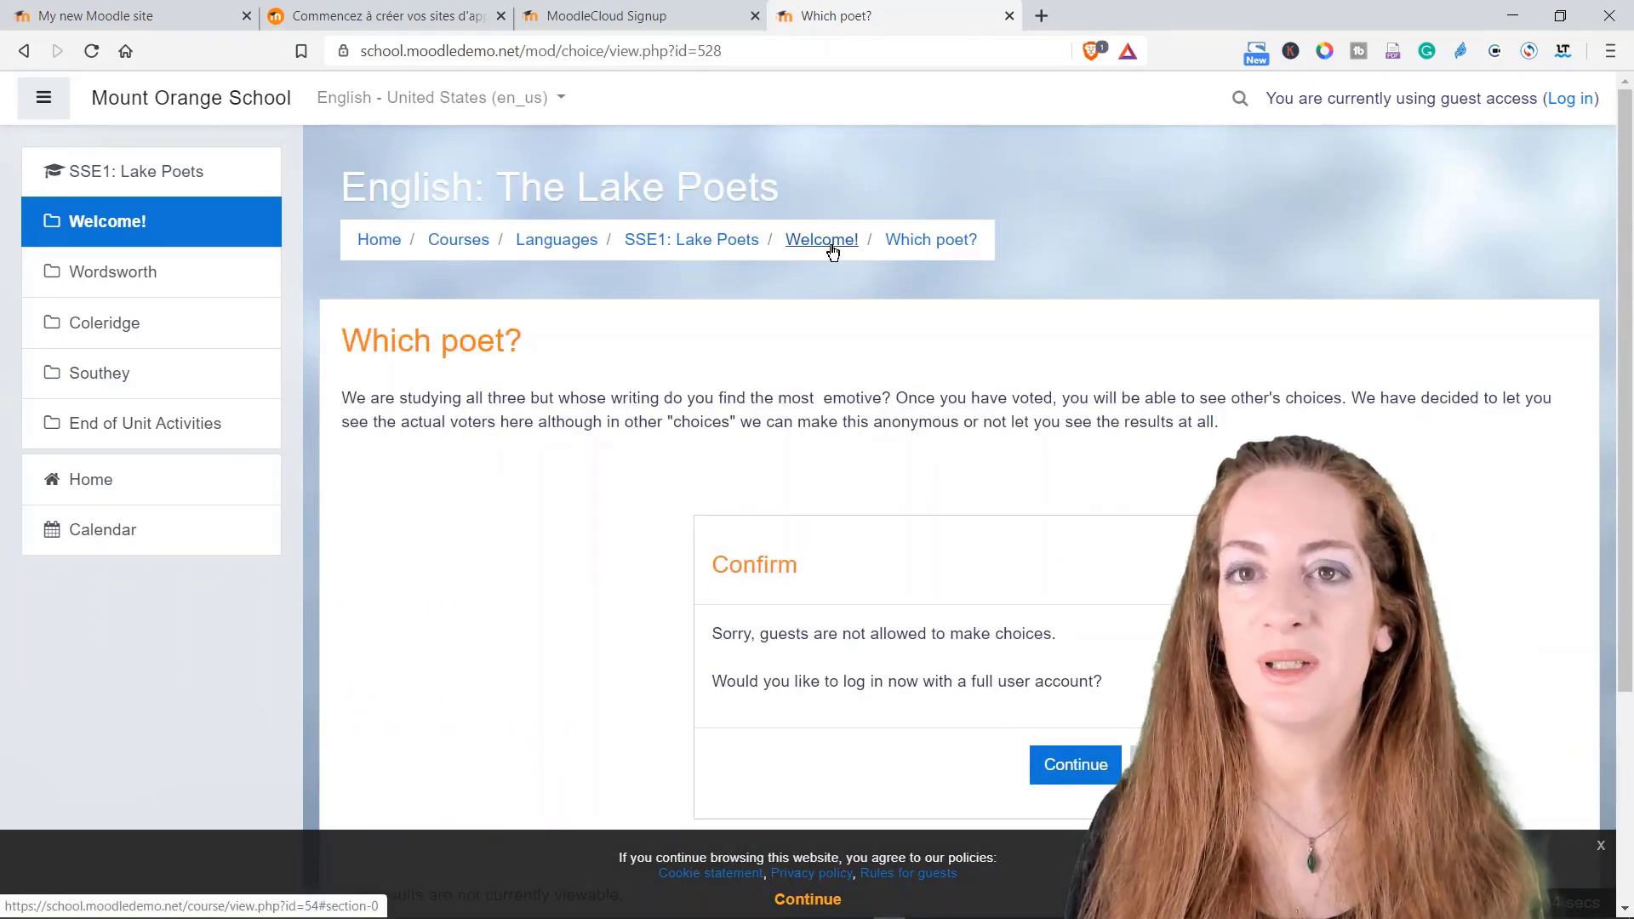
{"action": "scroll", "coordinate": [743, 451], "scroll_direction": "down", "scroll_amount": 3}
{"action": "scroll", "coordinate": [576, 496], "scroll_direction": "up", "scroll_amount": 3}
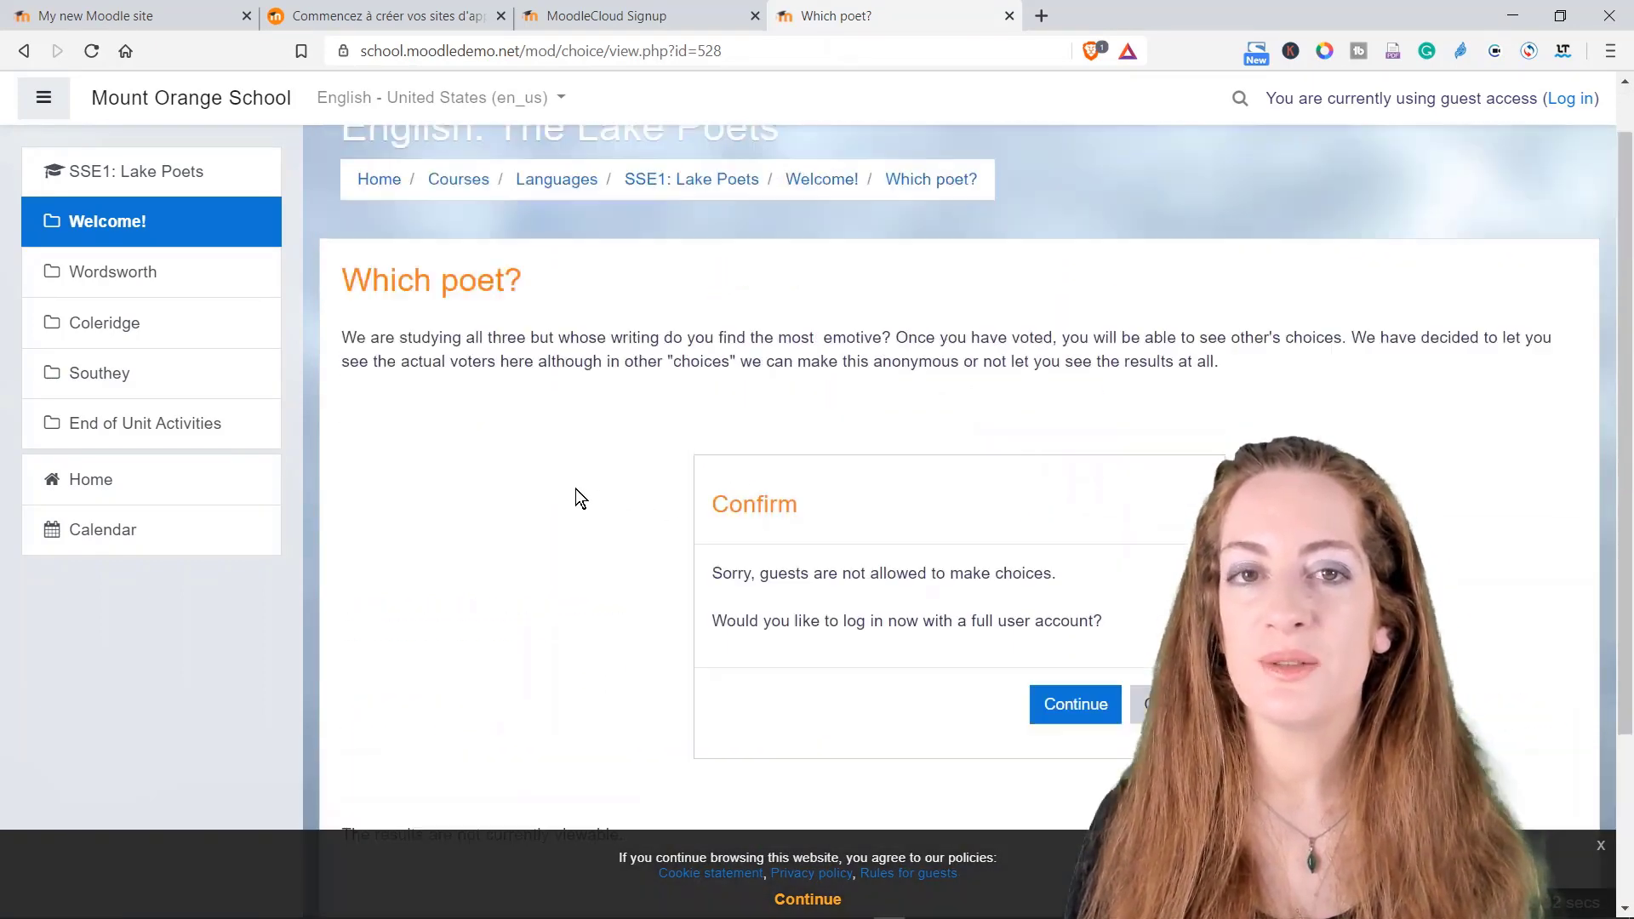
{"action": "left_click", "coordinate": [823, 247]}
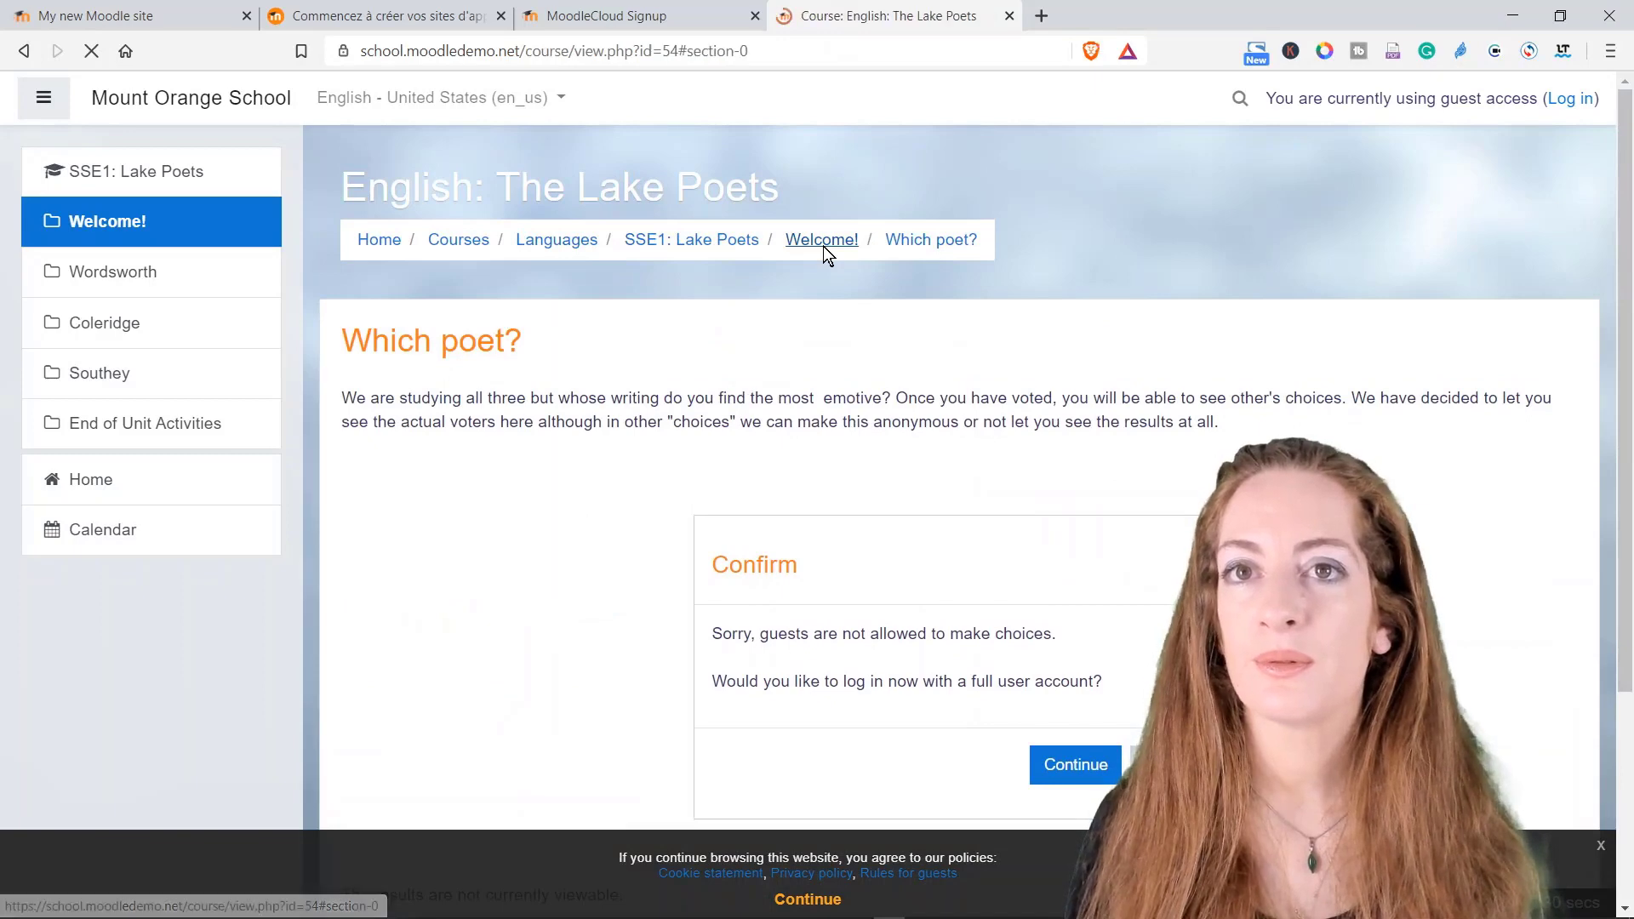
{"action": "scroll", "coordinate": [541, 602], "scroll_direction": "down", "scroll_amount": 7}
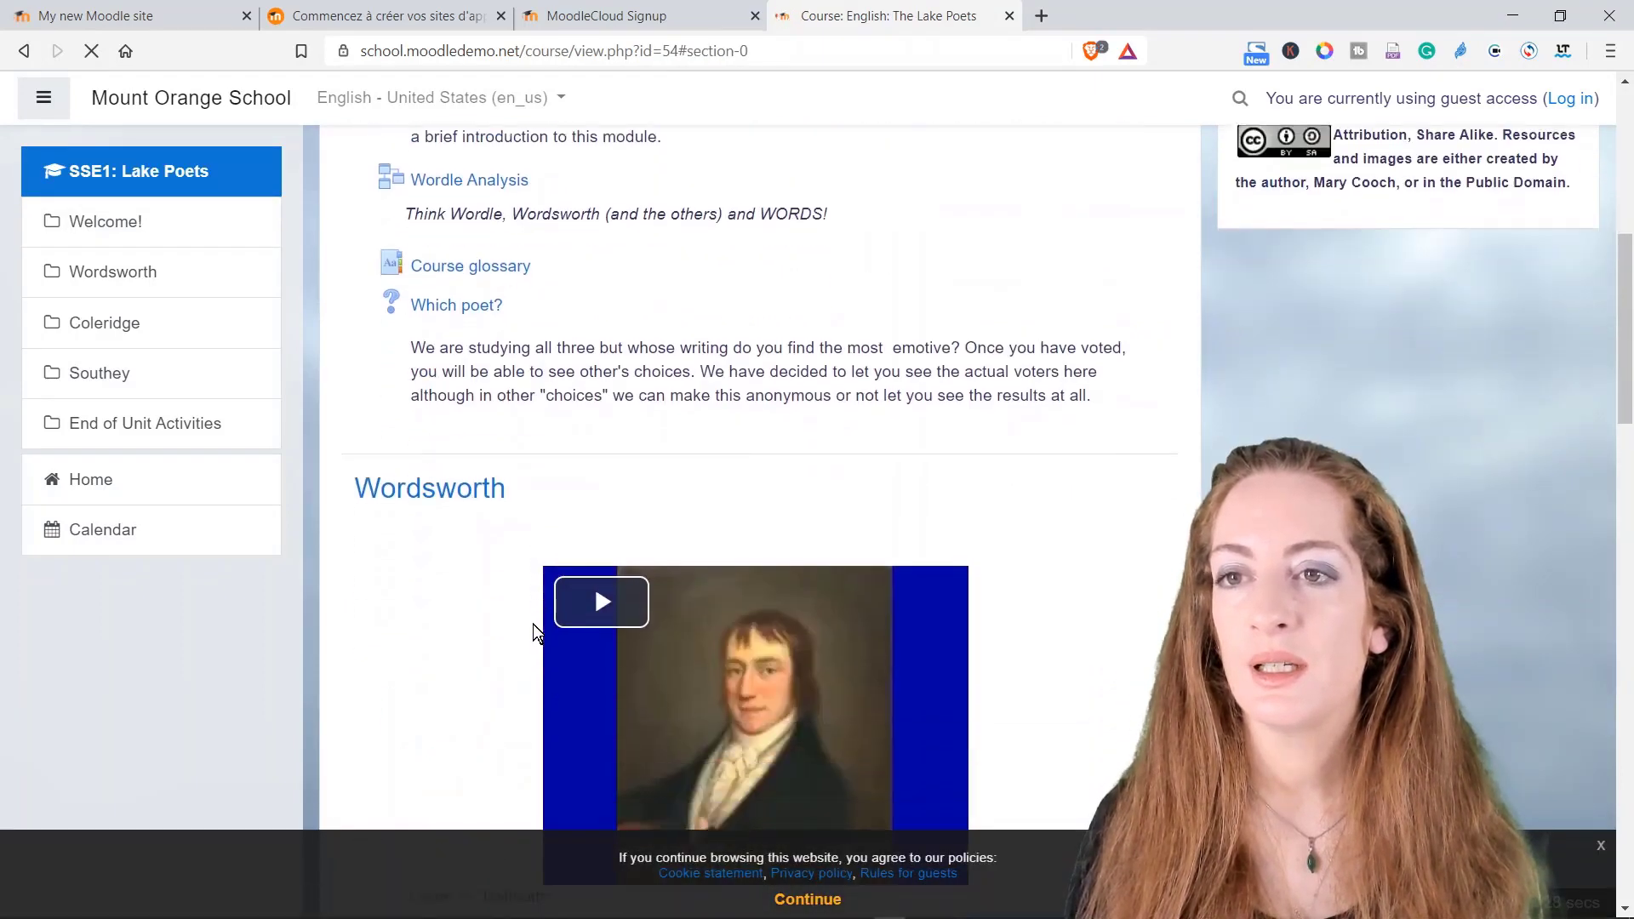
Step: Play the Wordsworth video and open Poems by Wordsworth in a new tab
{"action": "left_click", "coordinate": [606, 387]}
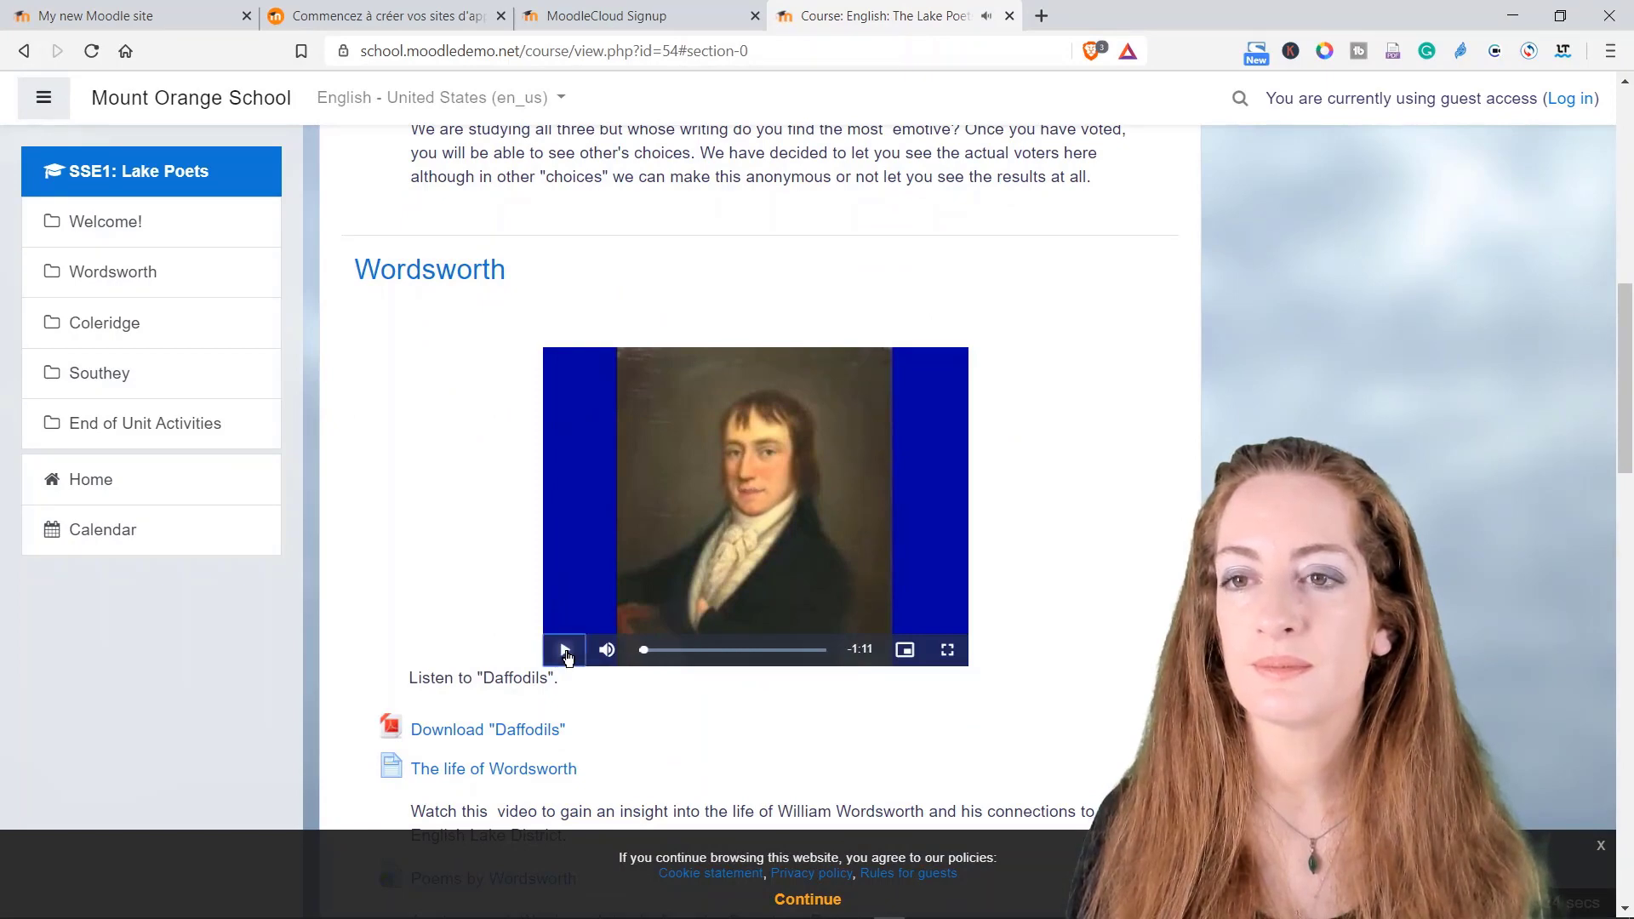
{"action": "scroll", "coordinate": [453, 616], "scroll_direction": "down", "scroll_amount": 2}
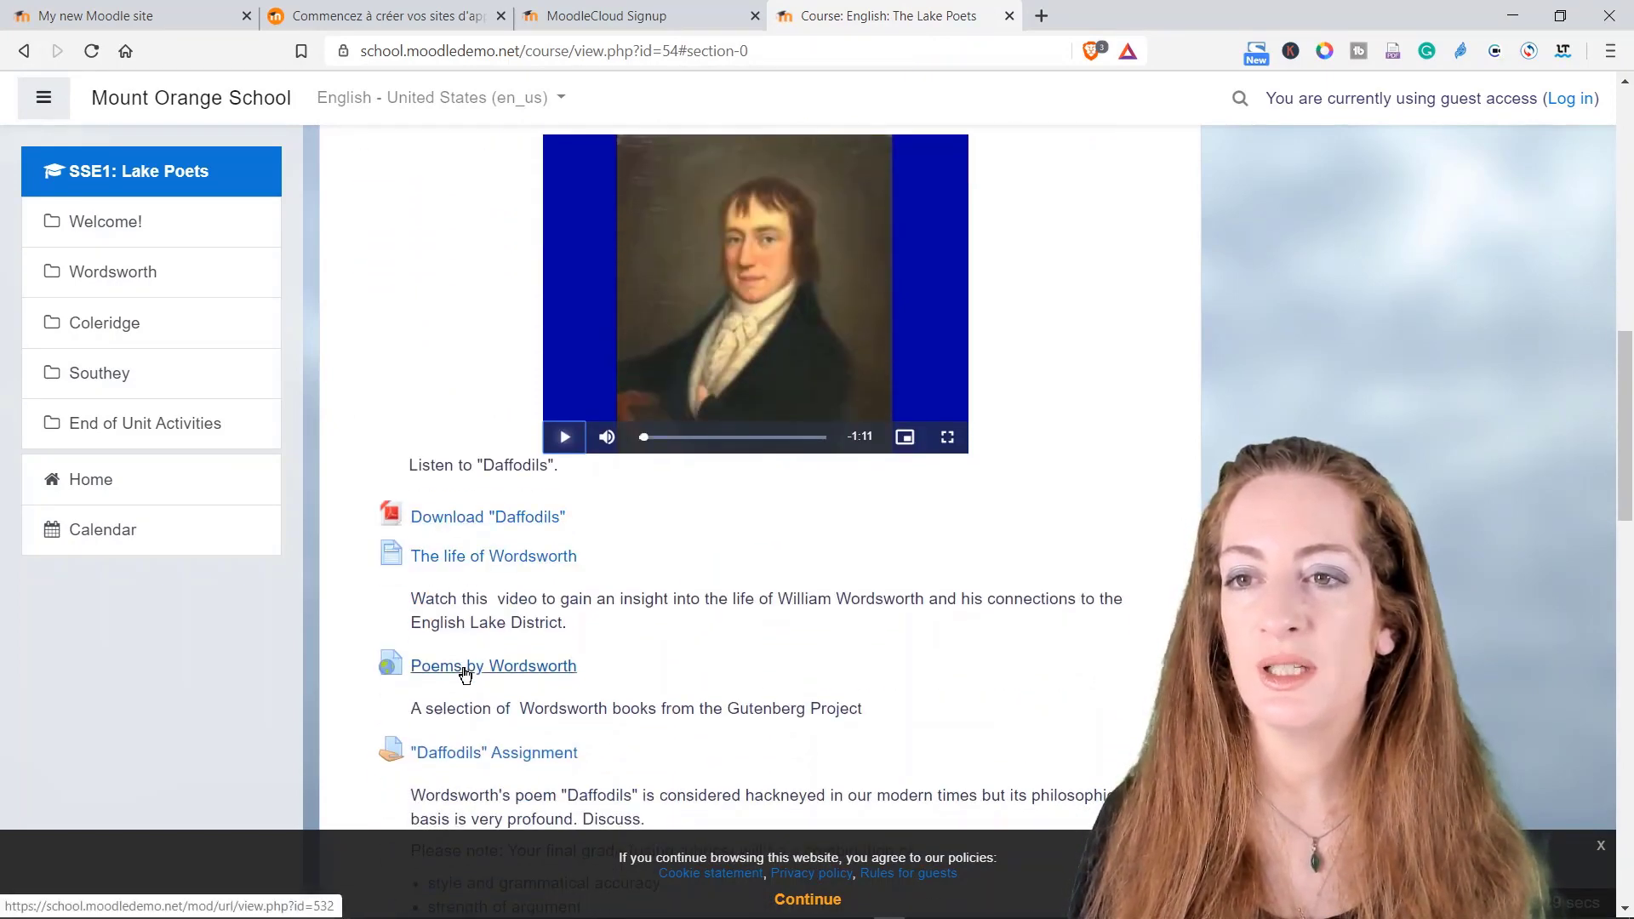
{"action": "scroll", "coordinate": [465, 674], "scroll_direction": "down", "scroll_amount": 2}
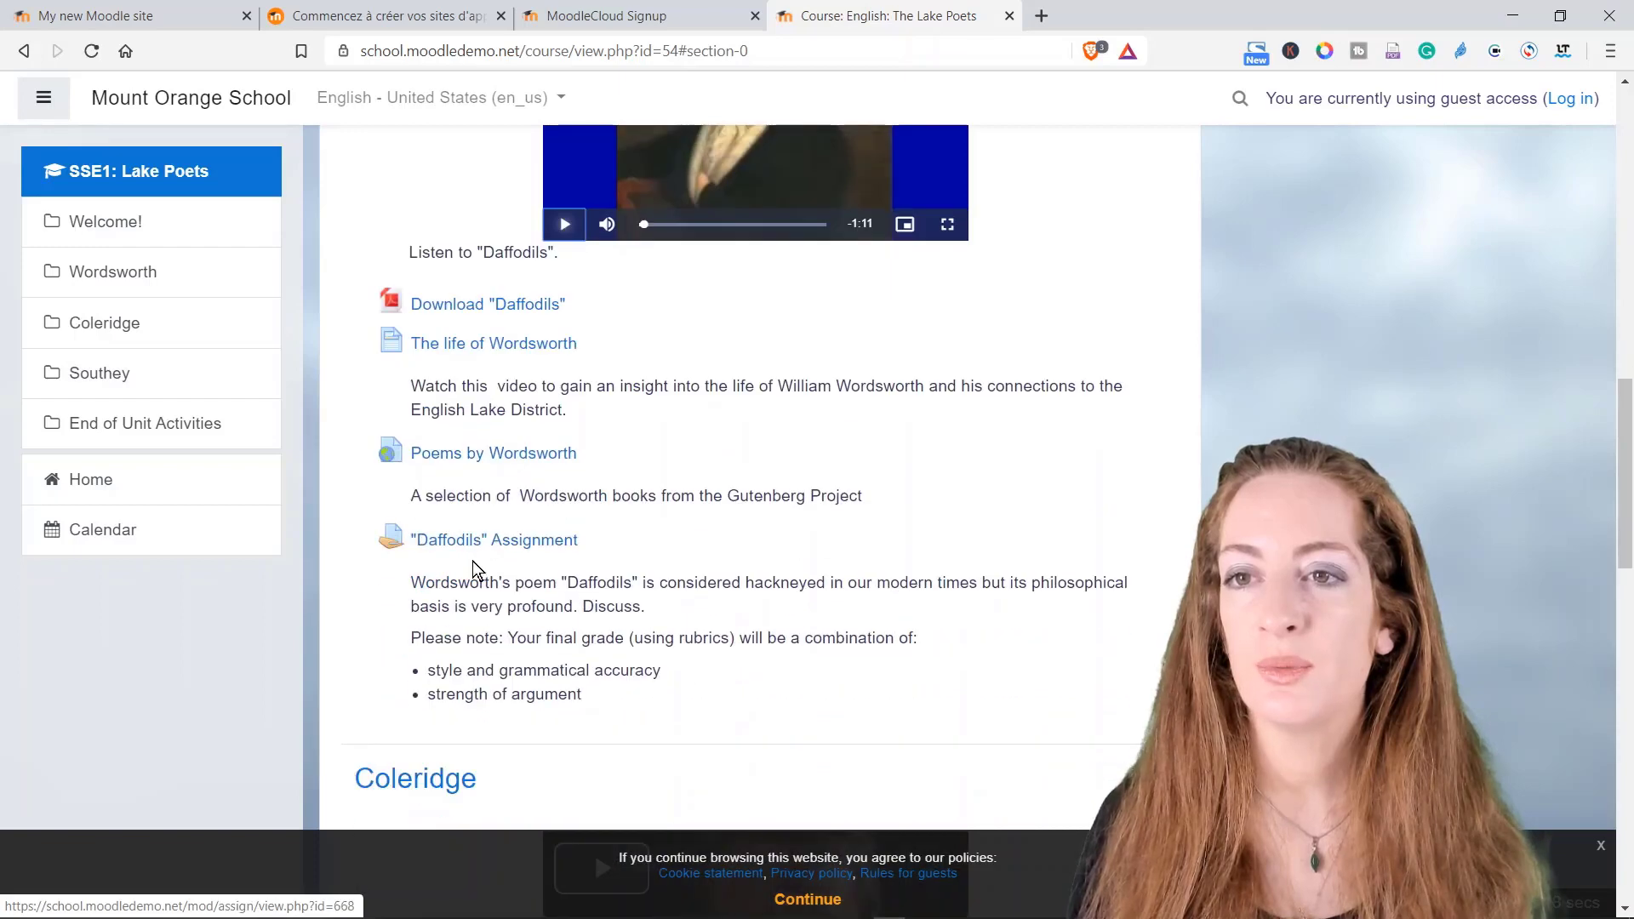
{"action": "right_click", "coordinate": [457, 463]}
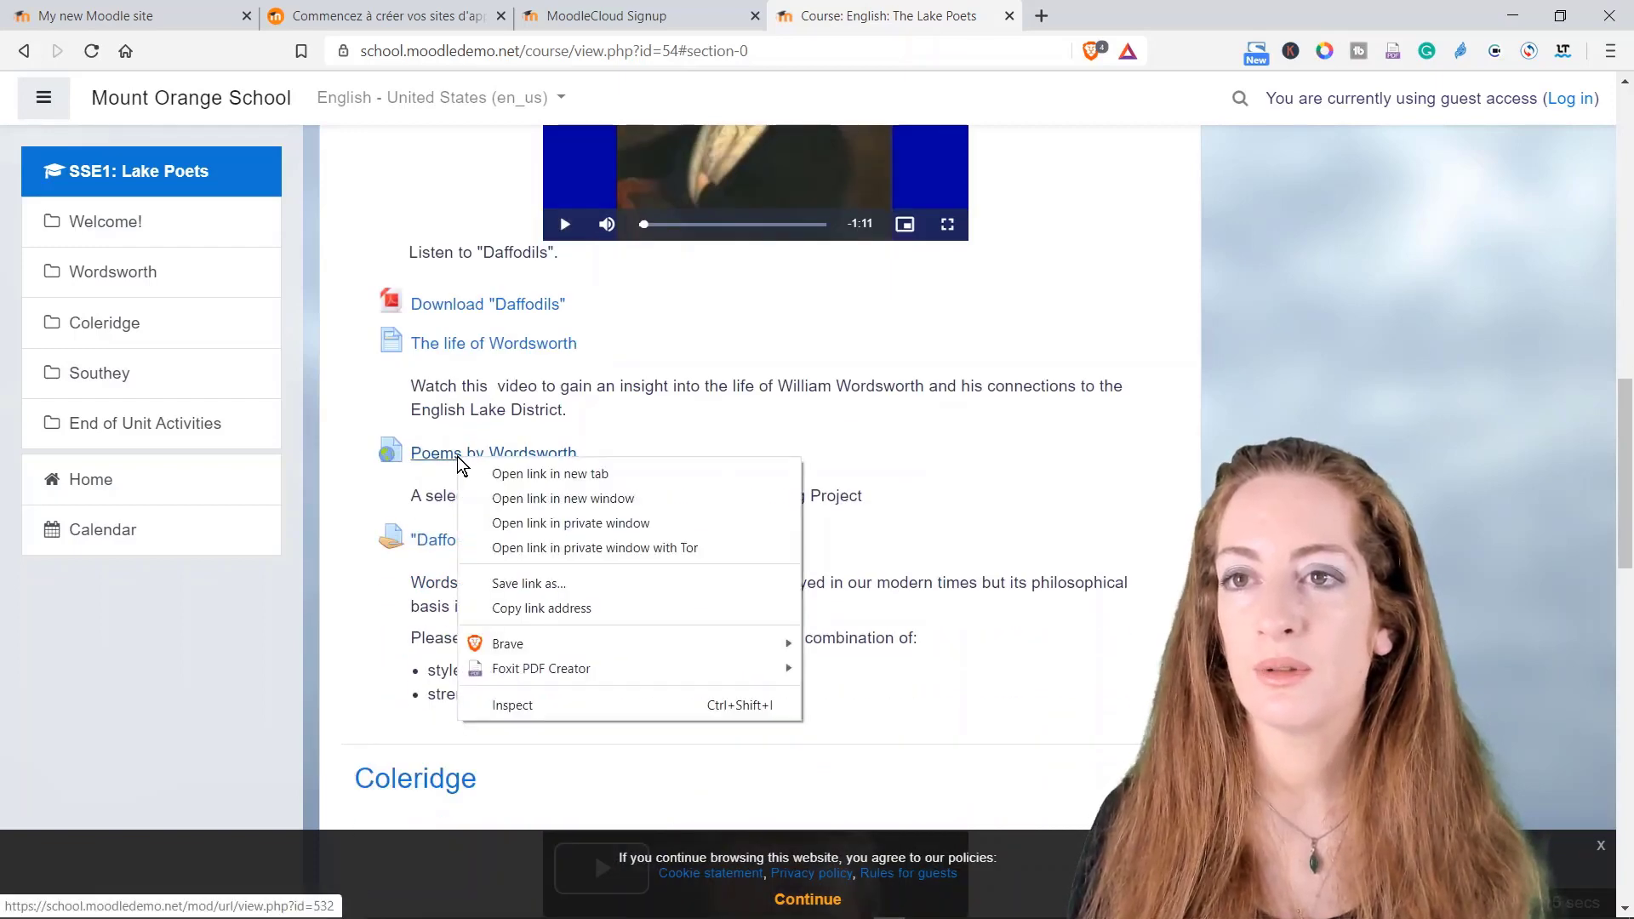
{"action": "left_click", "coordinate": [501, 471]}
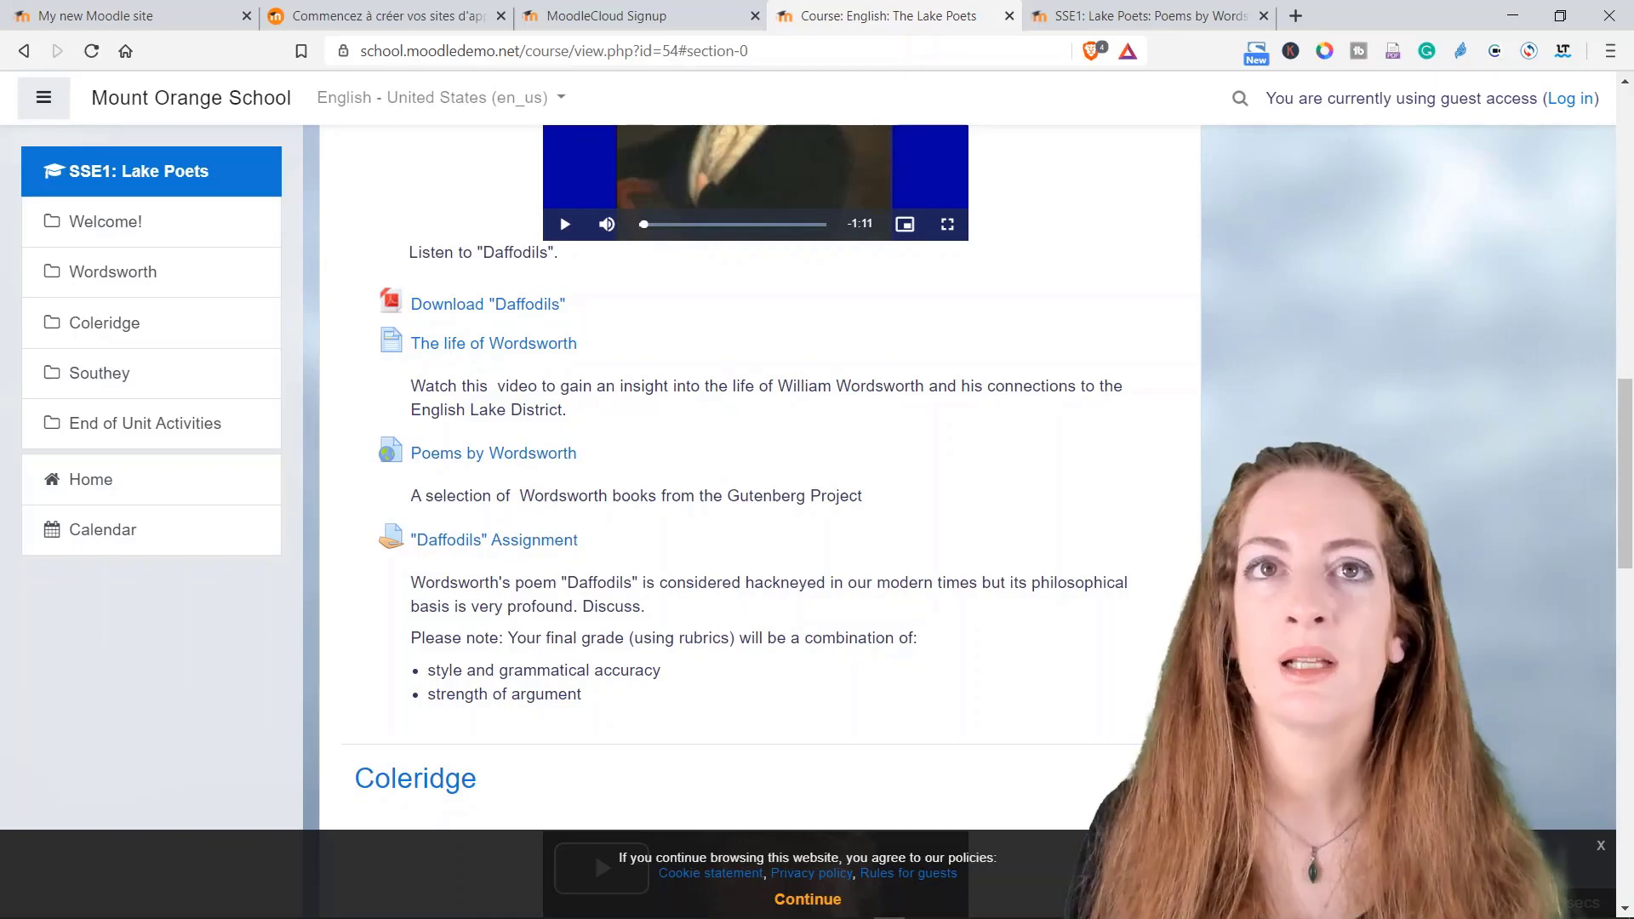
{"action": "left_click", "coordinate": [1057, 26]}
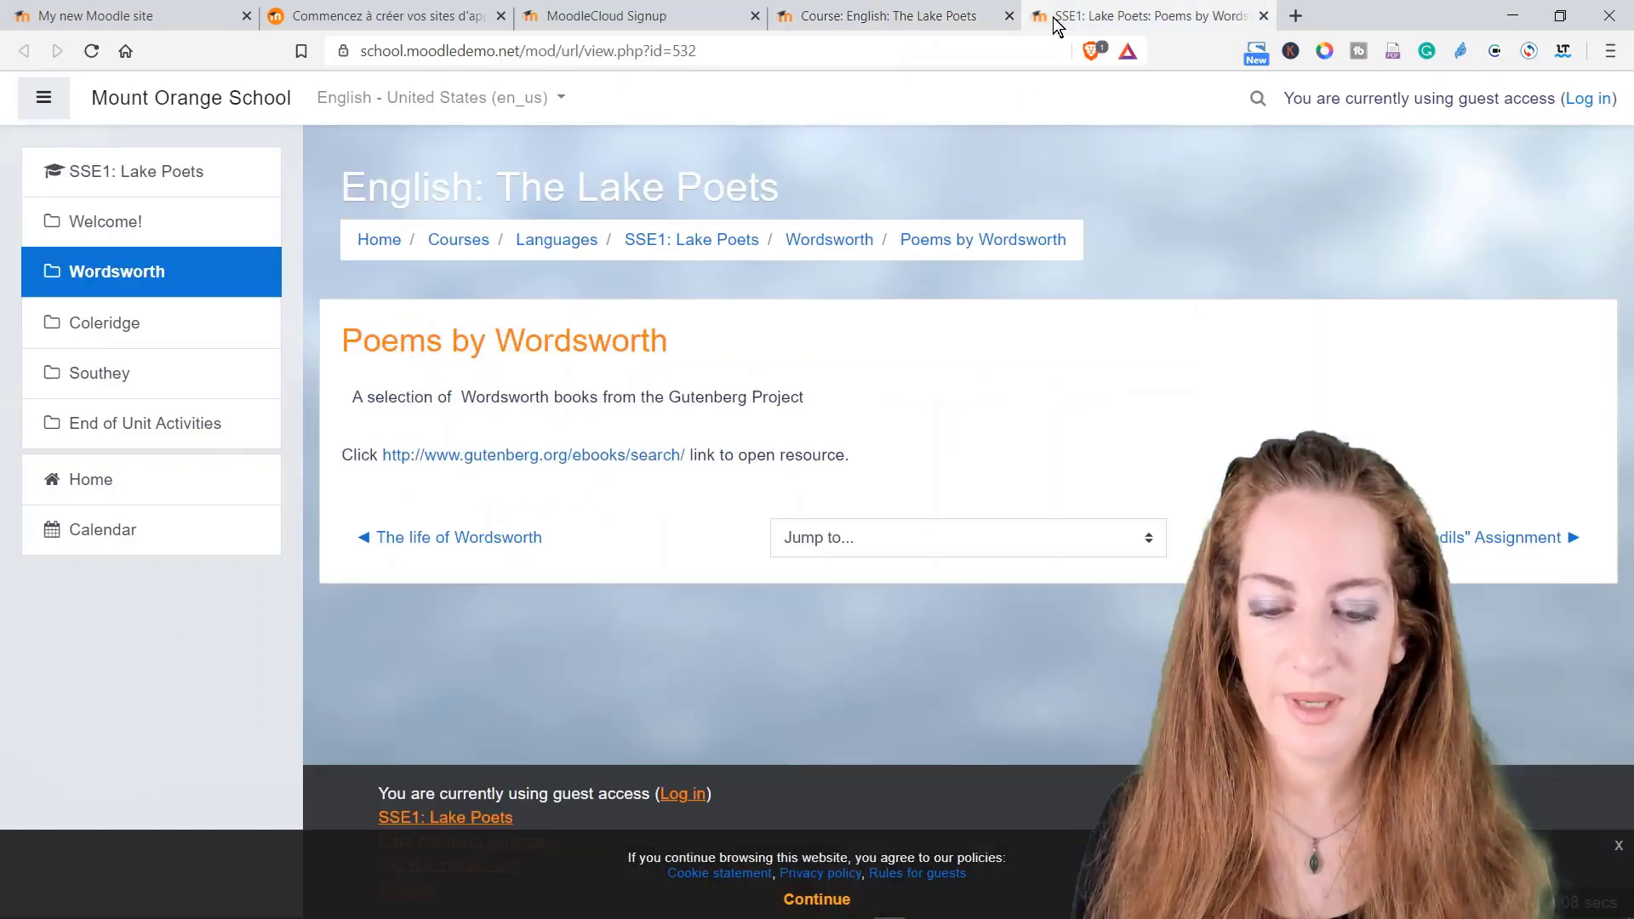
Step: View the Gutenberg ebook search resource, close it, and return to the Wordsworth section
{"action": "left_click", "coordinate": [596, 451]}
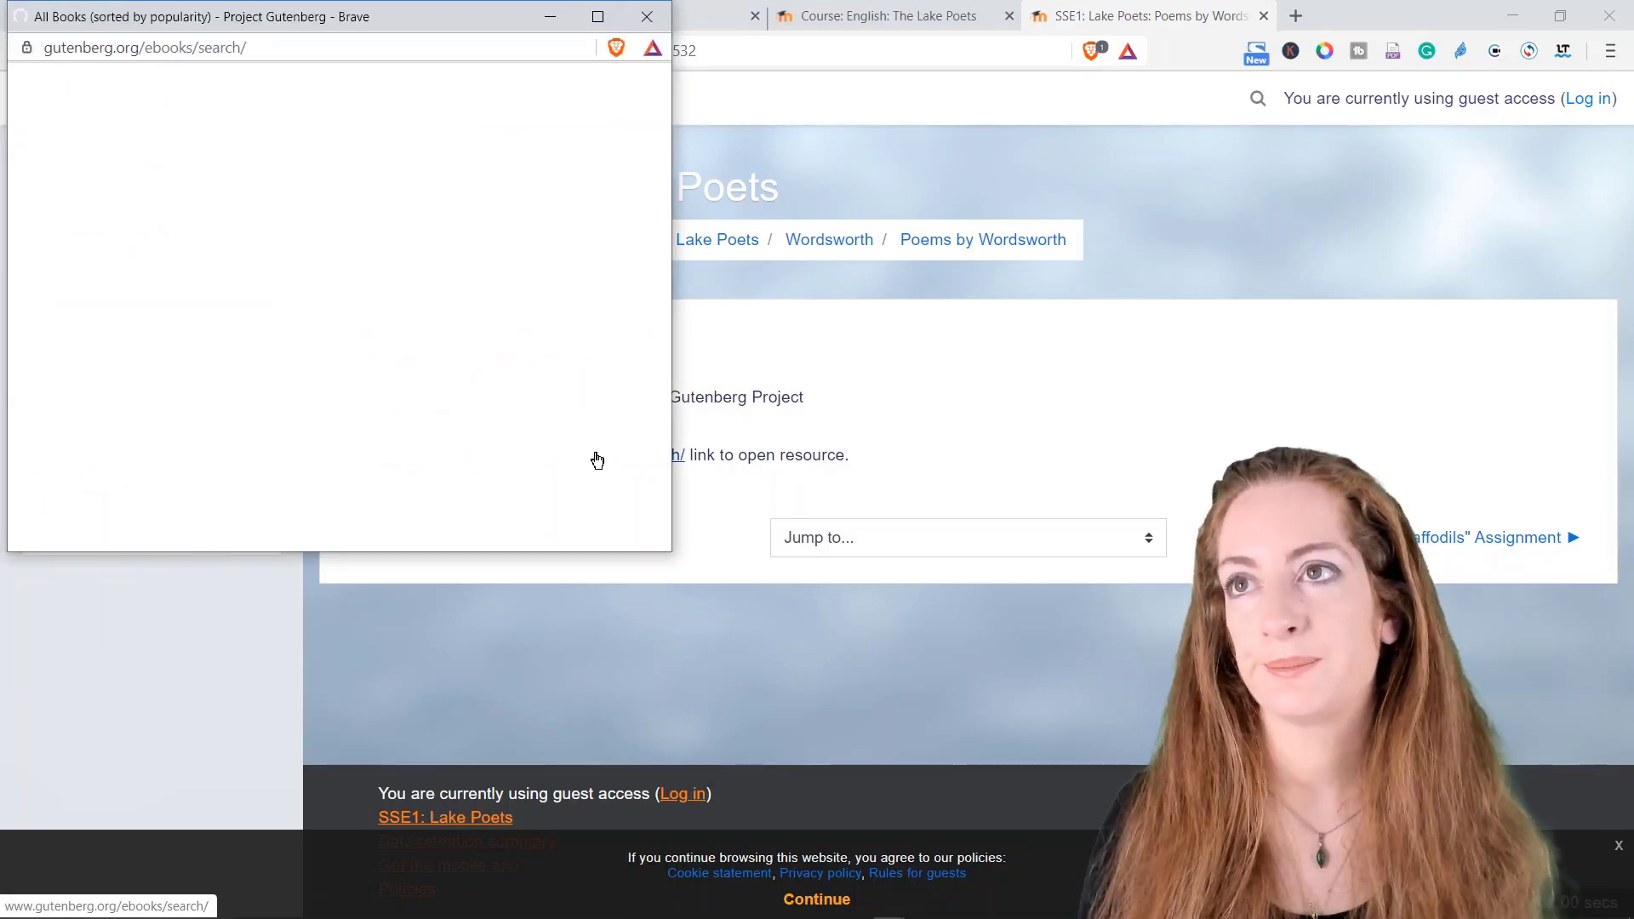
{"action": "scroll", "coordinate": [458, 378], "scroll_direction": "down", "scroll_amount": 5}
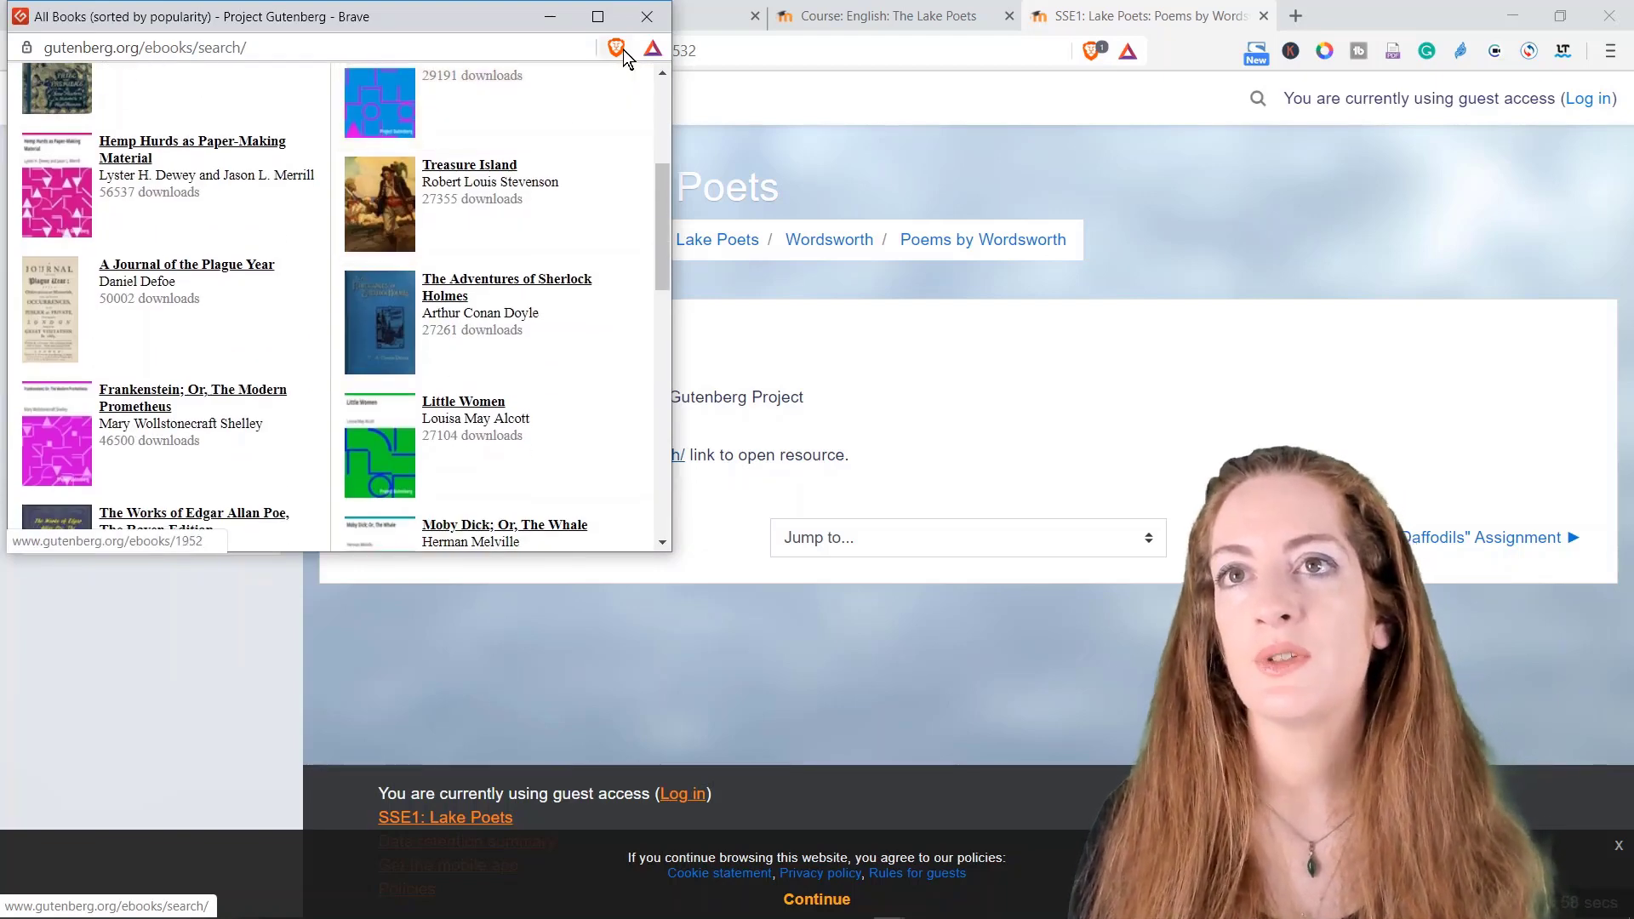
{"action": "left_click", "coordinate": [650, 8]}
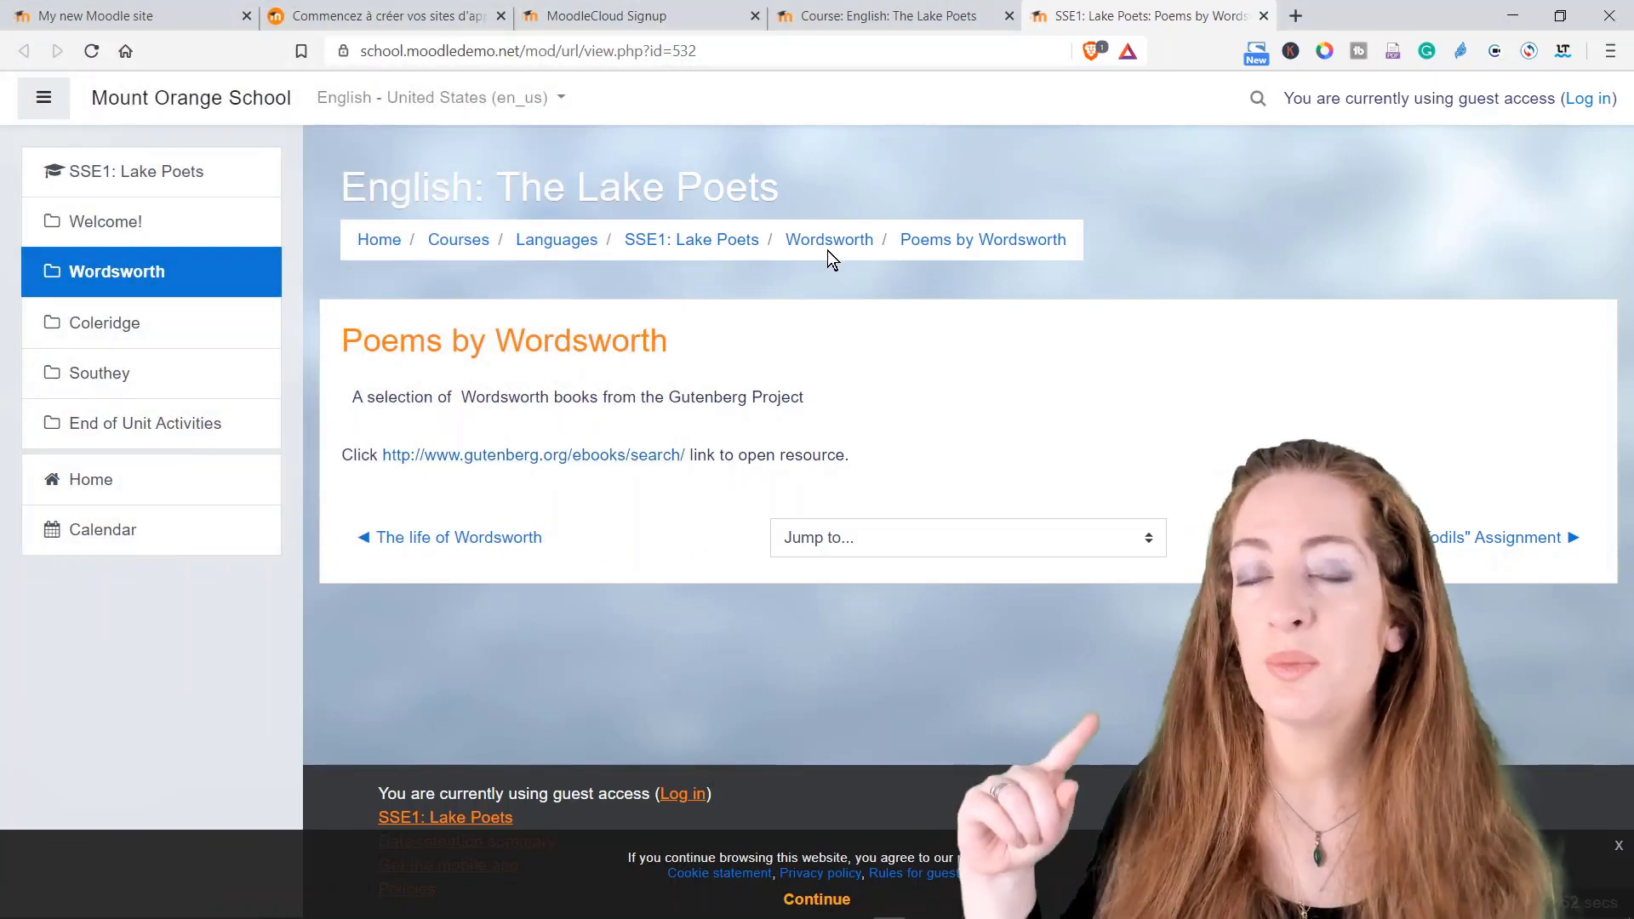
{"action": "left_click", "coordinate": [835, 245]}
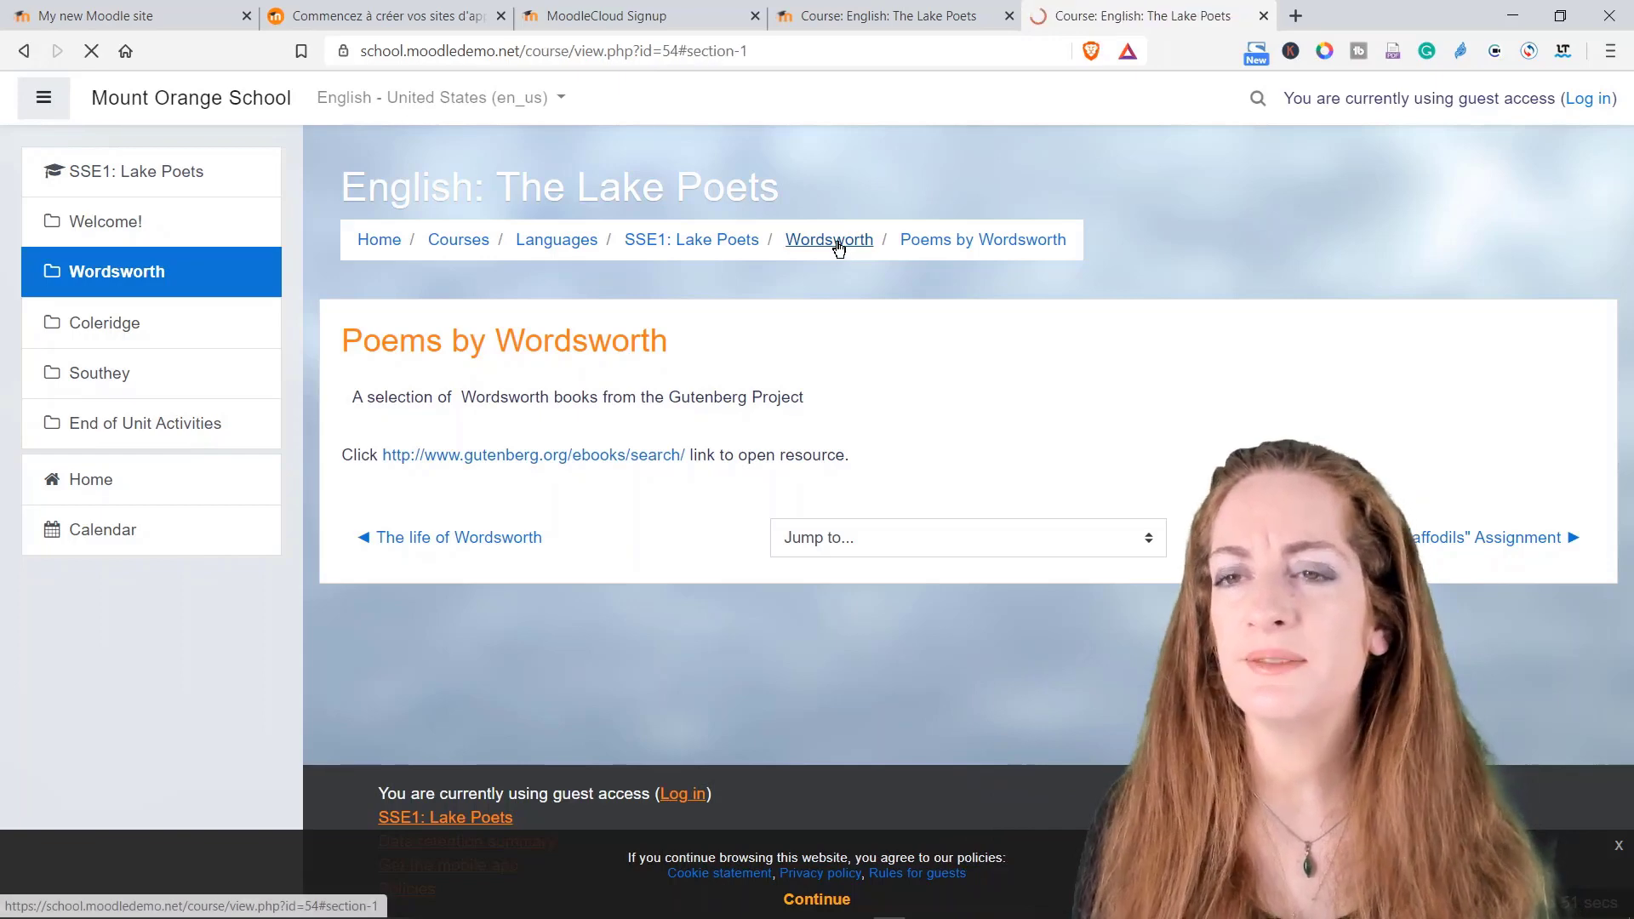
Step: Play and pause The Cataract of Lodore audio, then open the Summative Assessment quiz
{"action": "scroll", "coordinate": [595, 762], "scroll_direction": "down", "scroll_amount": 4}
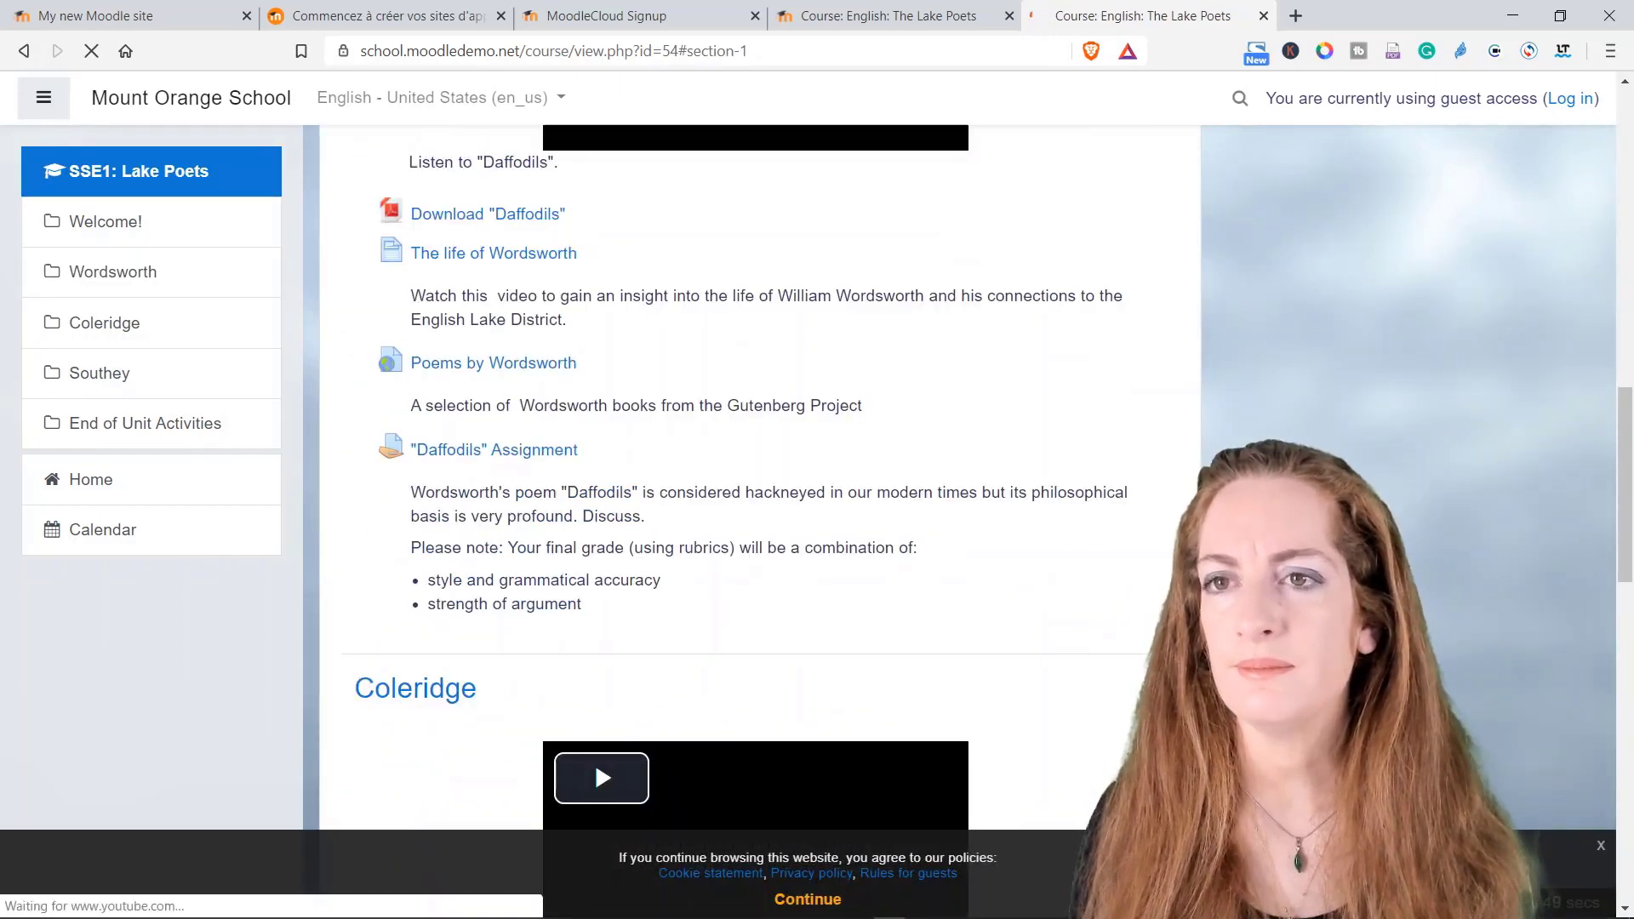
{"action": "scroll", "coordinate": [497, 367], "scroll_direction": "down", "scroll_amount": 7}
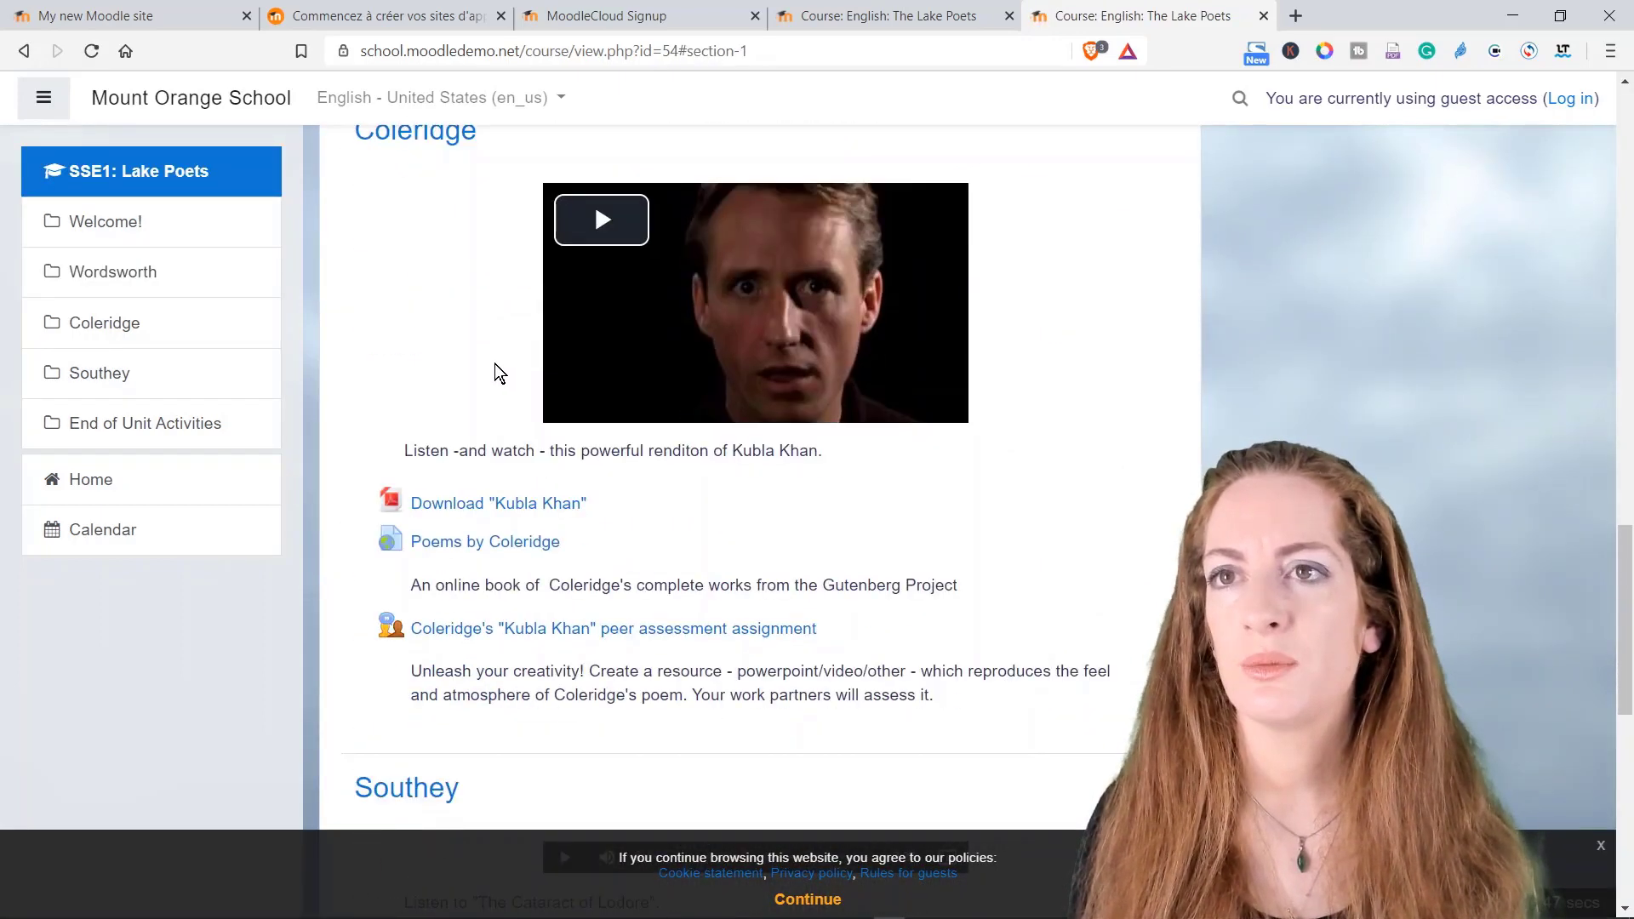
{"action": "scroll", "coordinate": [484, 392], "scroll_direction": "down", "scroll_amount": 4}
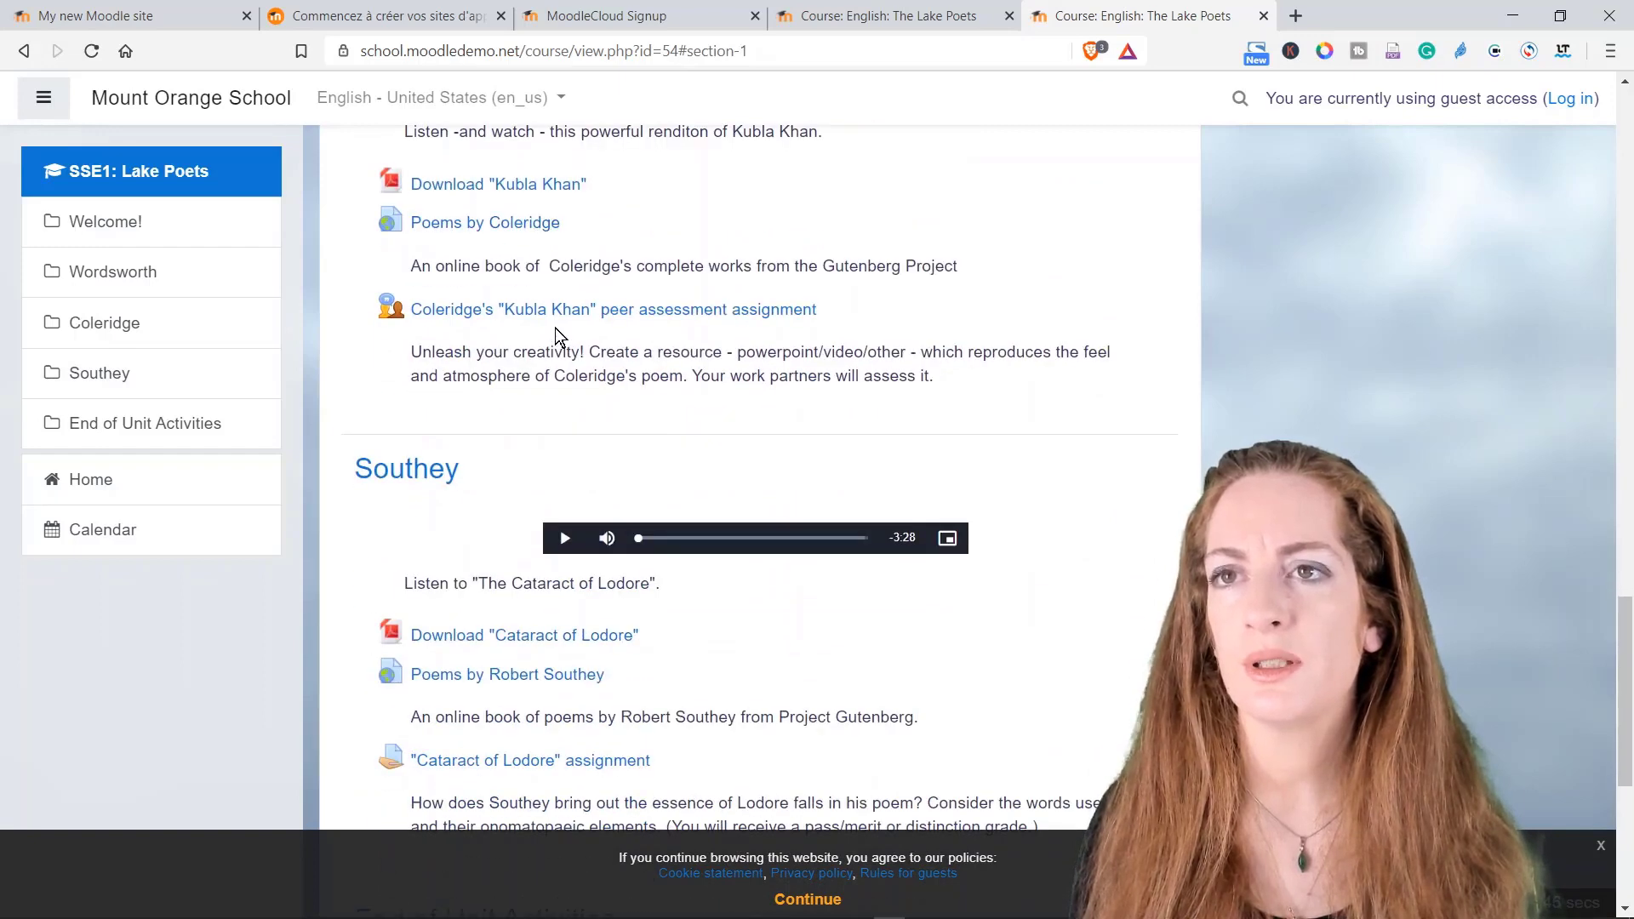
{"action": "scroll", "coordinate": [555, 336], "scroll_direction": "down", "scroll_amount": 3}
{"action": "scroll", "coordinate": [482, 326], "scroll_direction": "up", "scroll_amount": 4}
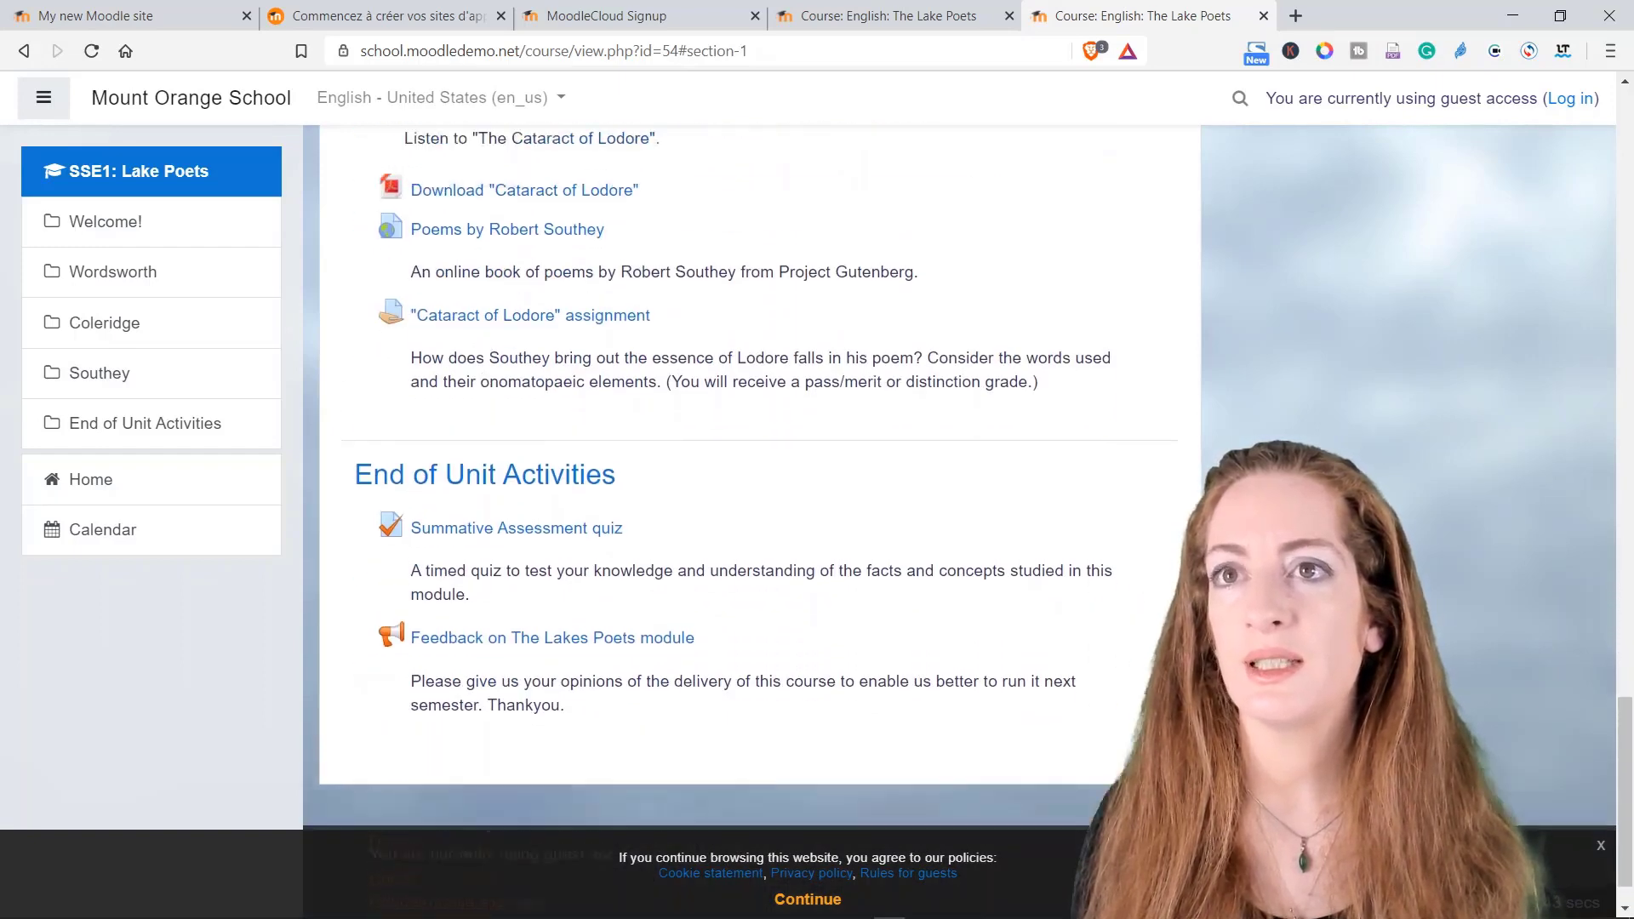
{"action": "left_click", "coordinate": [563, 352]}
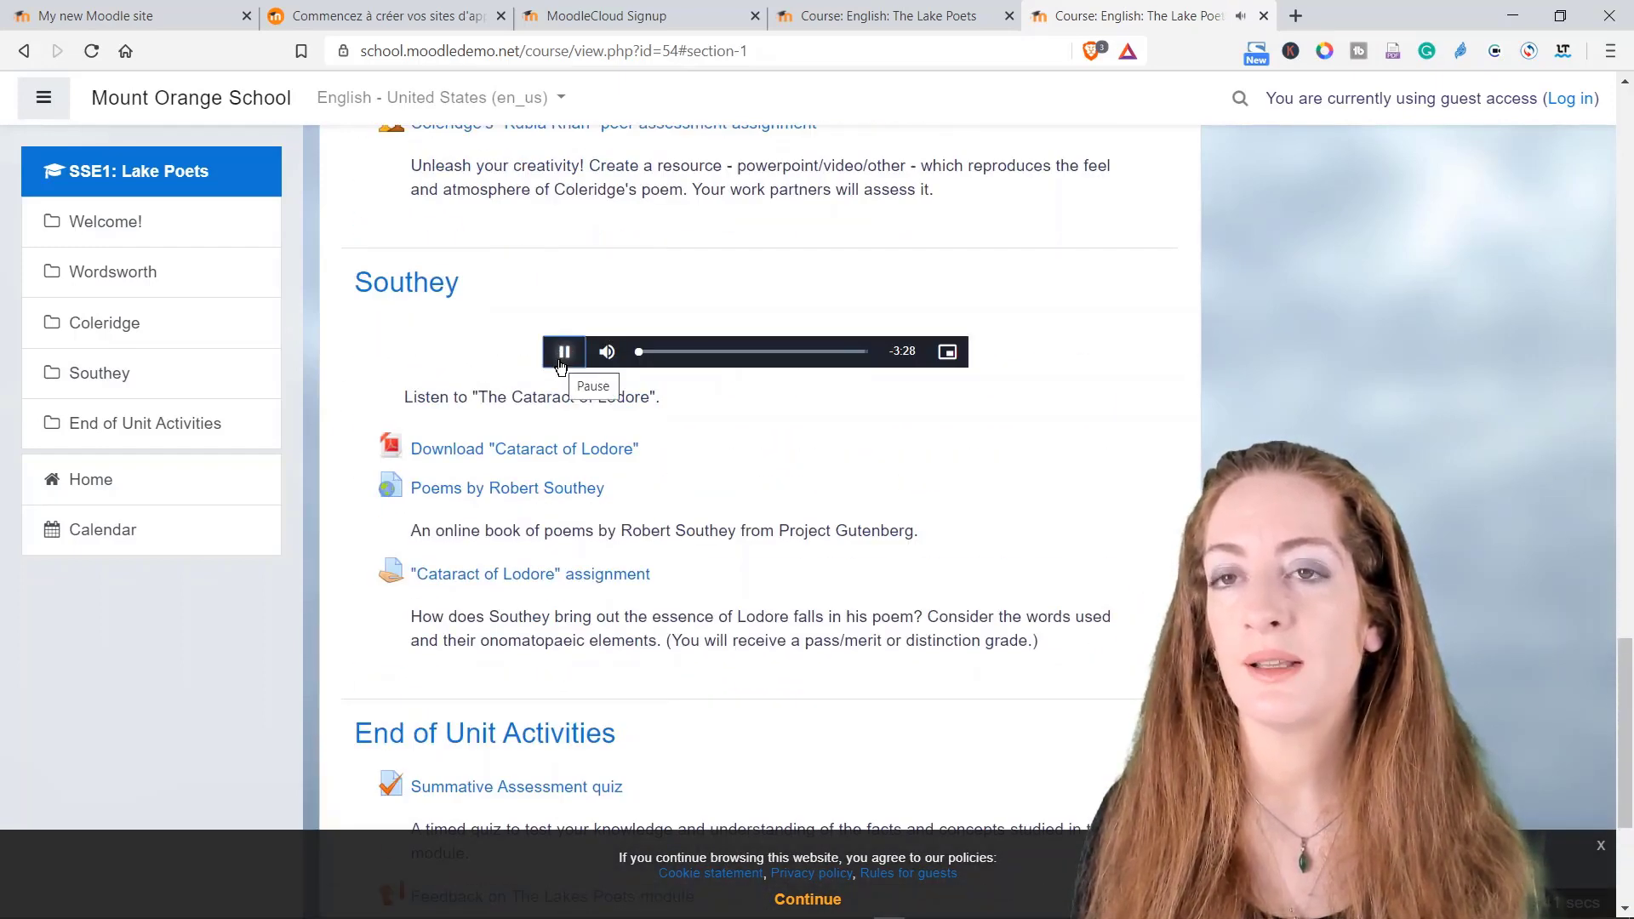
{"action": "left_click", "coordinate": [561, 353]}
{"action": "scroll", "coordinate": [749, 425], "scroll_direction": "down", "scroll_amount": 4}
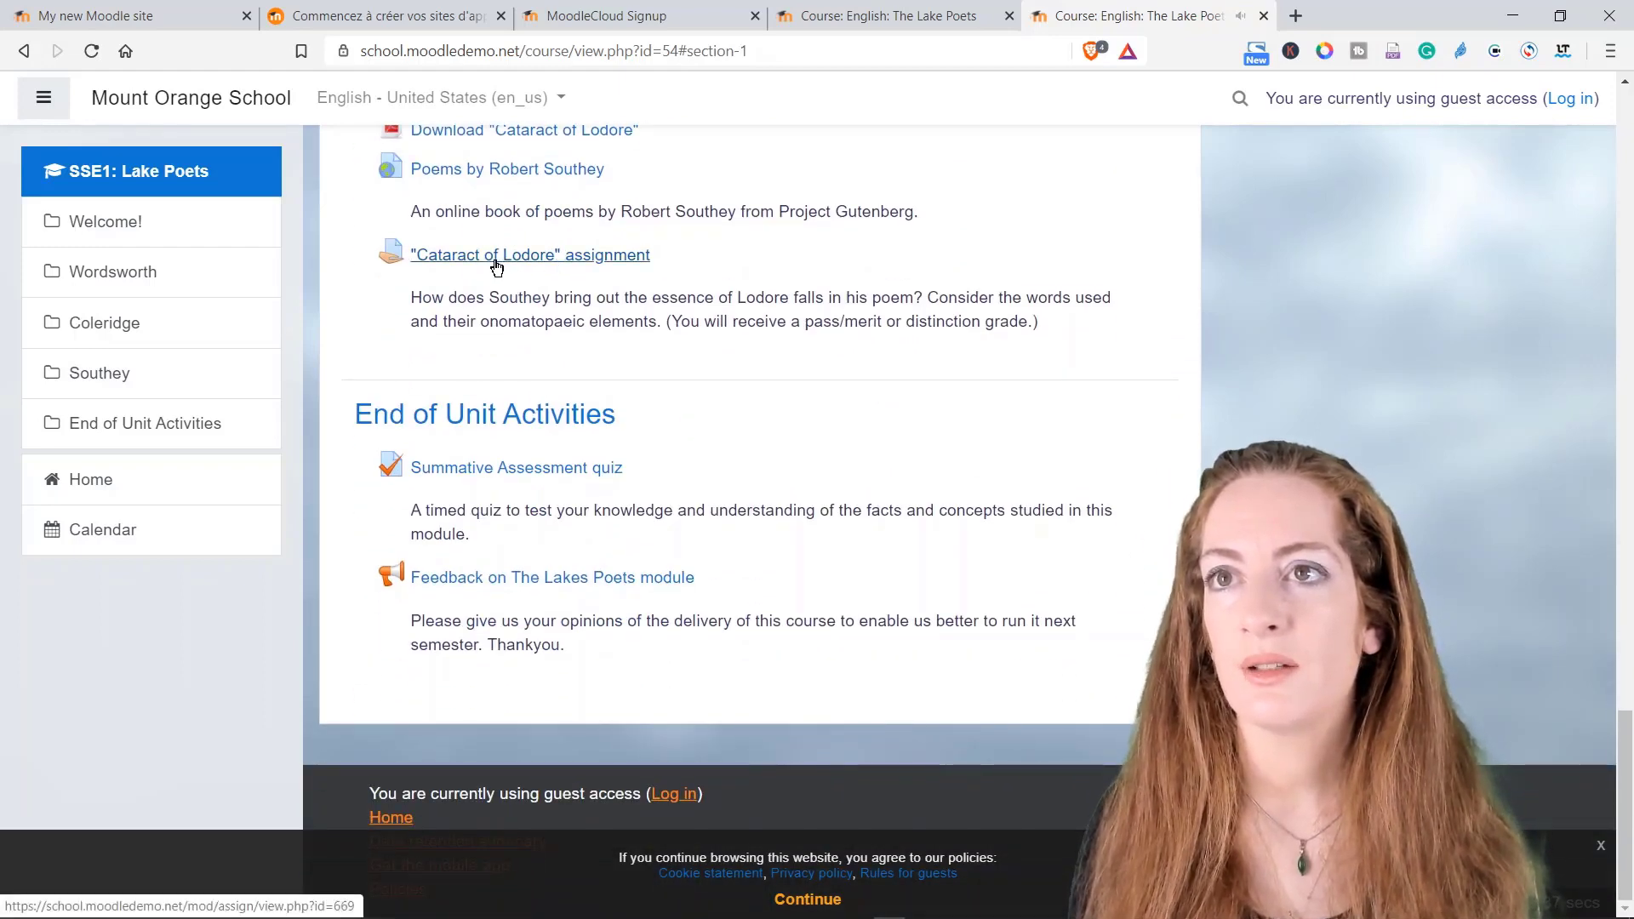
{"action": "left_click", "coordinate": [526, 481]}
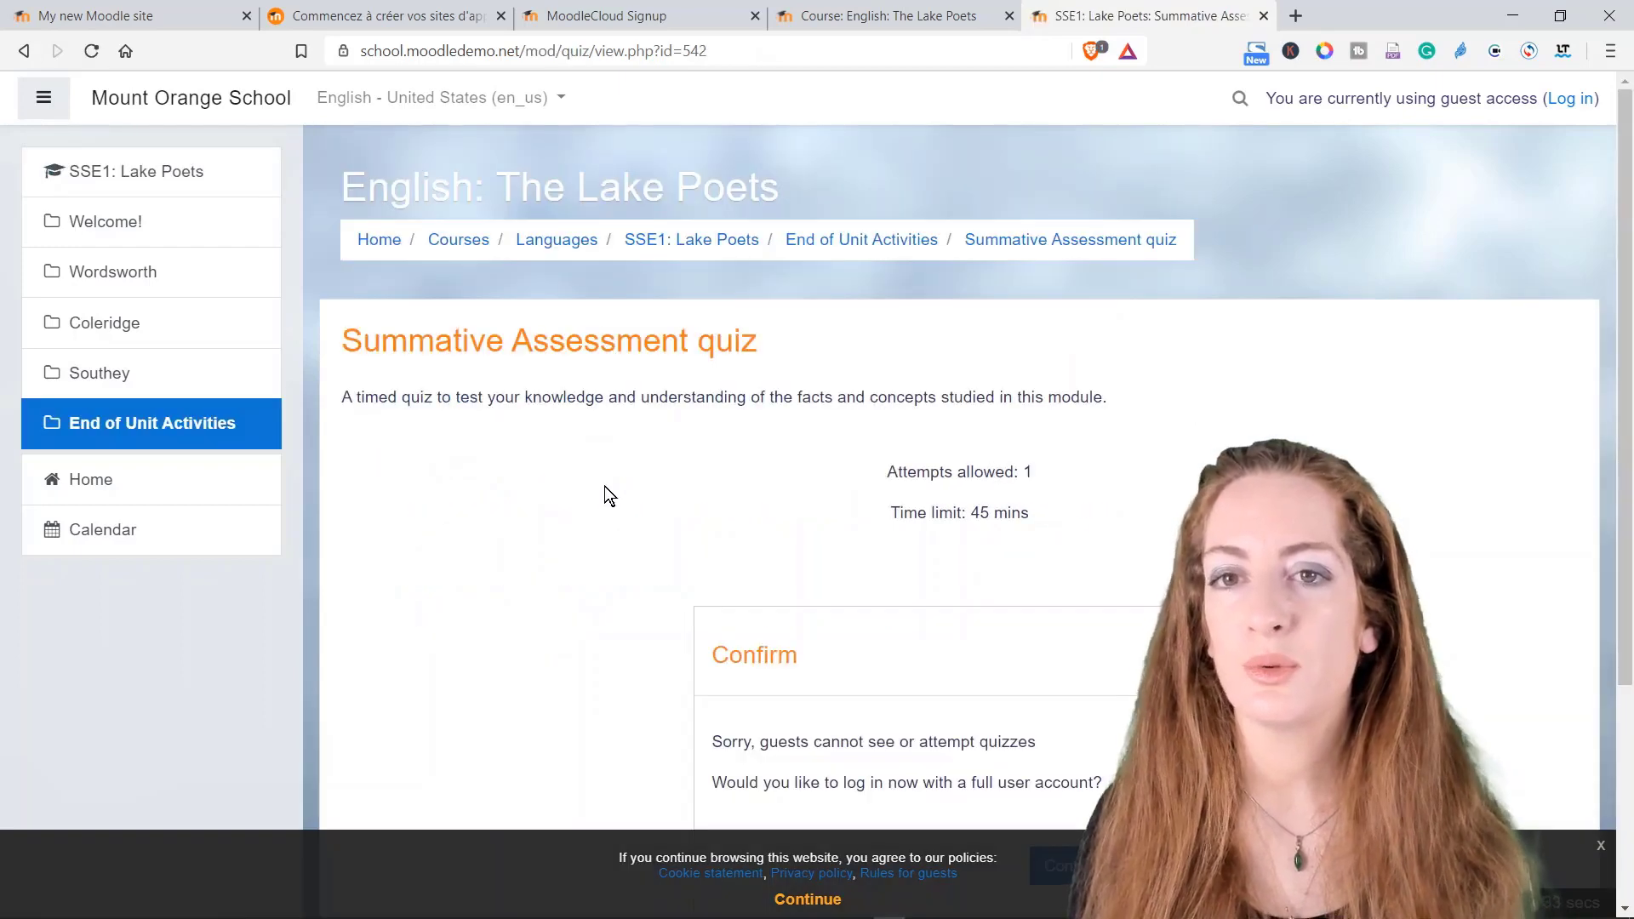
Step: Follow the quiz's login prompt, go back, and return to End of Unit Activities
{"action": "scroll", "coordinate": [600, 486], "scroll_direction": "down", "scroll_amount": 3}
{"action": "scroll", "coordinate": [585, 464], "scroll_direction": "up", "scroll_amount": 3}
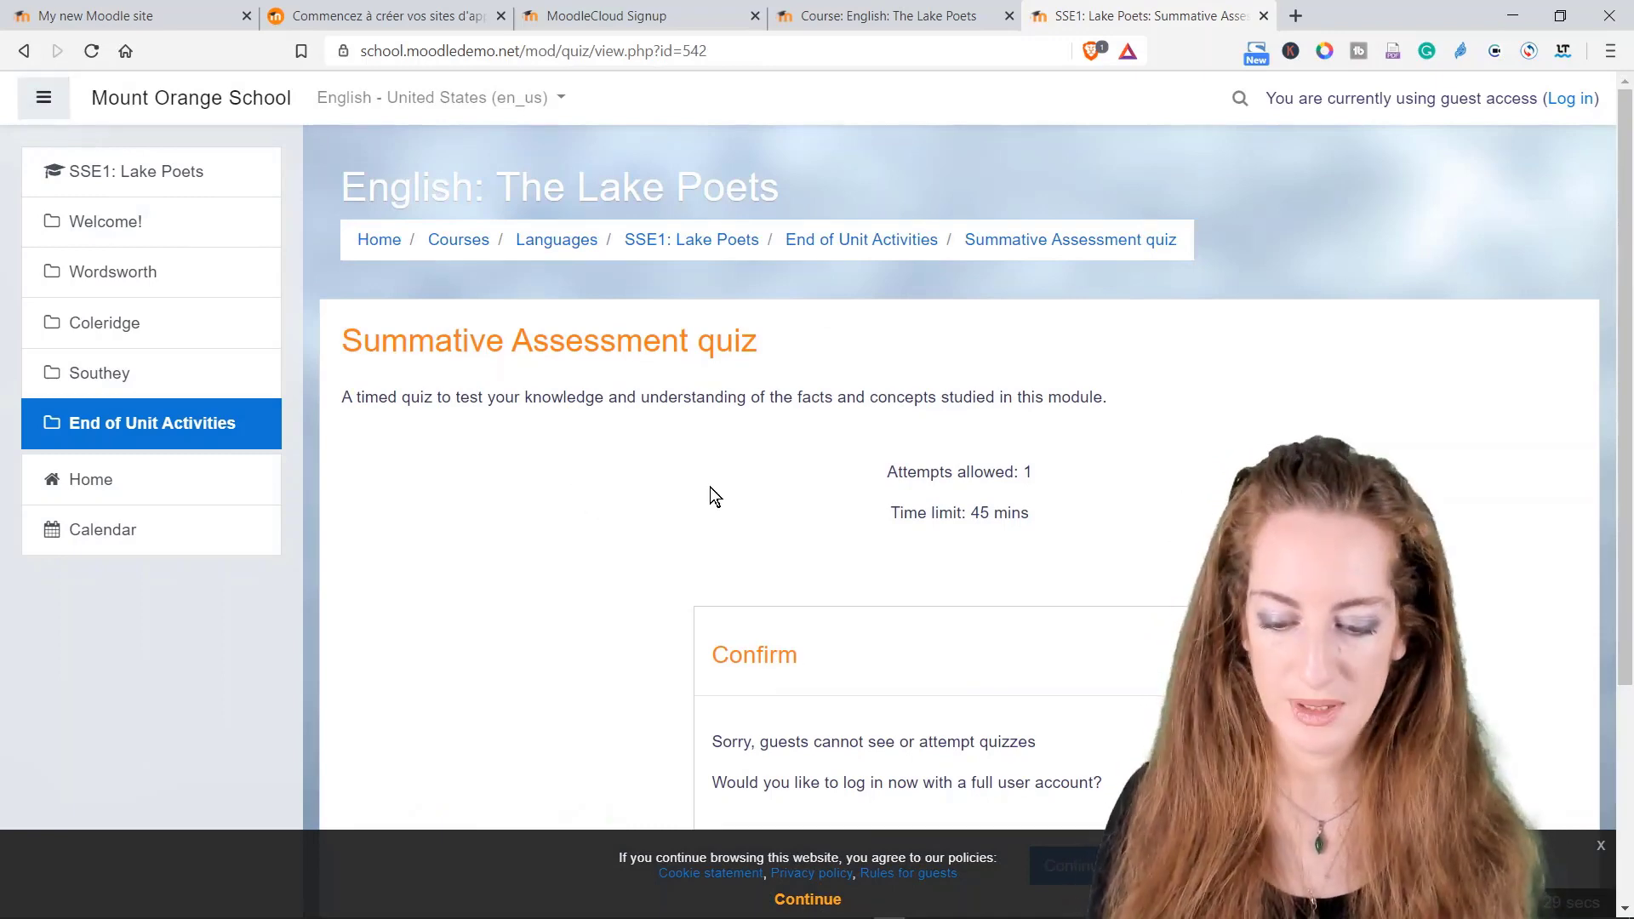
{"action": "scroll", "coordinate": [713, 497], "scroll_direction": "down", "scroll_amount": 3}
{"action": "left_click", "coordinate": [1058, 575]}
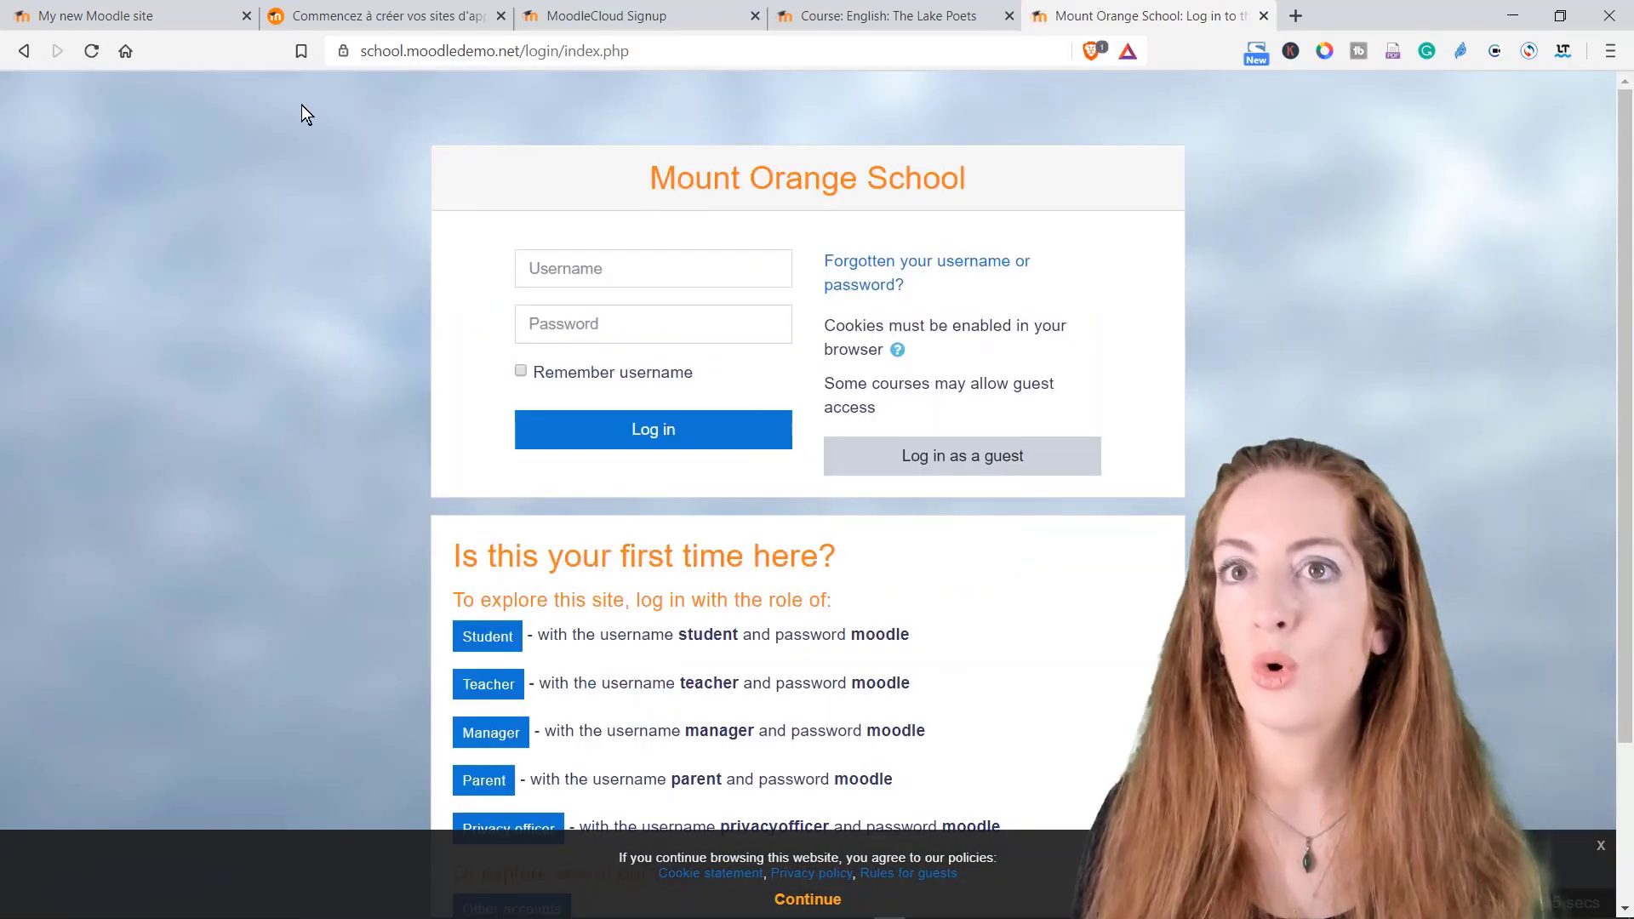
{"action": "left_click", "coordinate": [24, 52]}
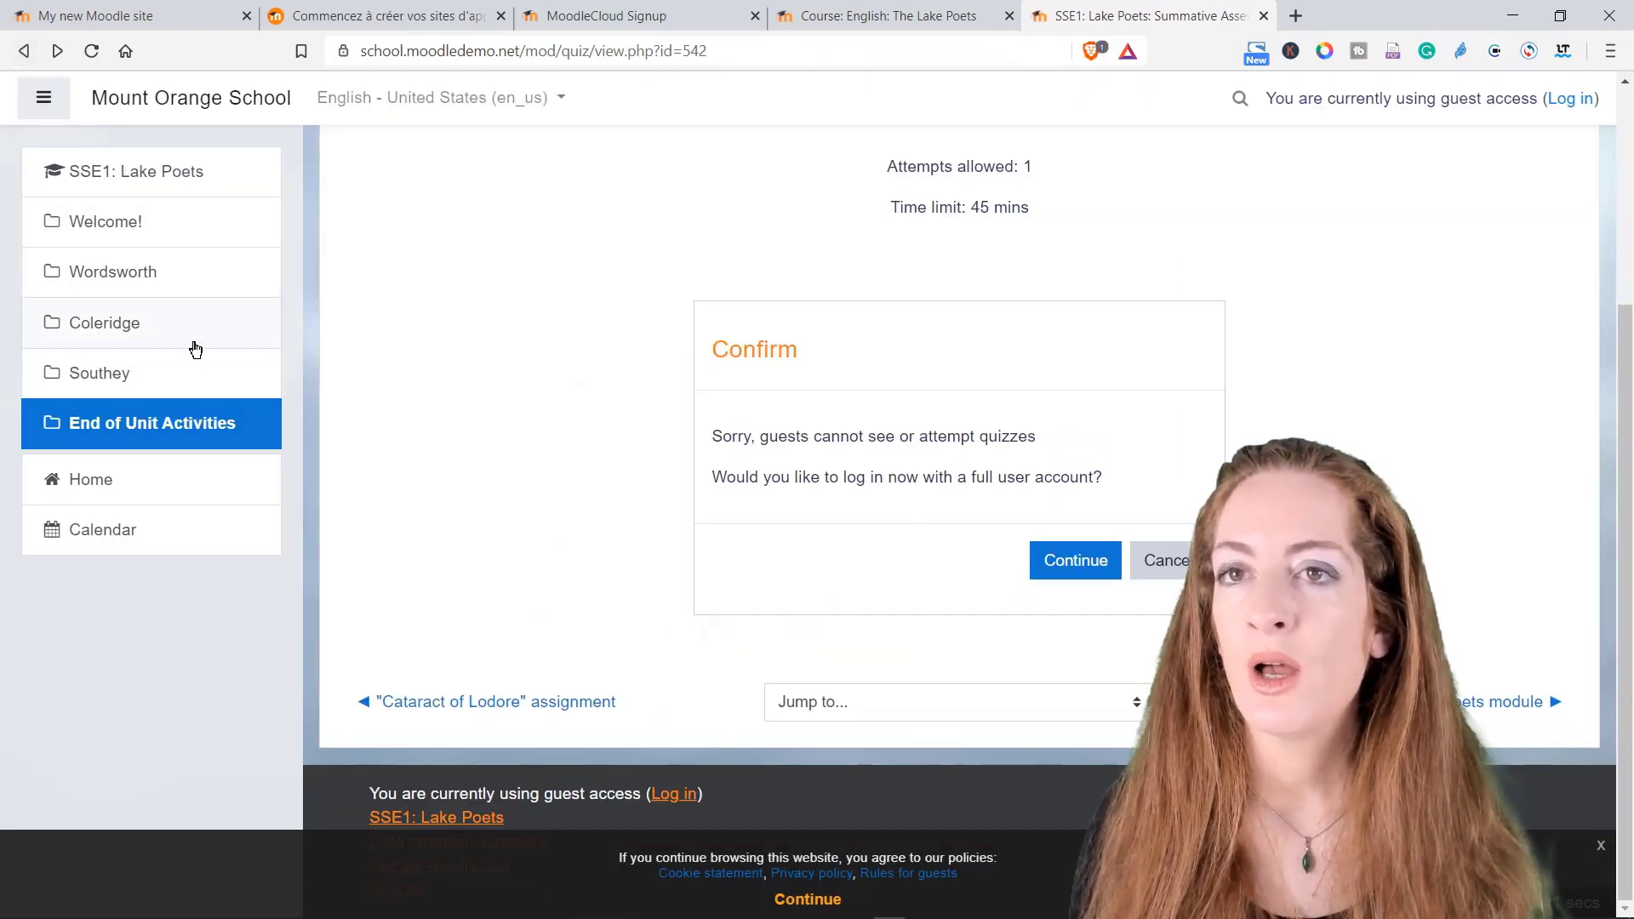
{"action": "scroll", "coordinate": [499, 430], "scroll_direction": "up", "scroll_amount": 3}
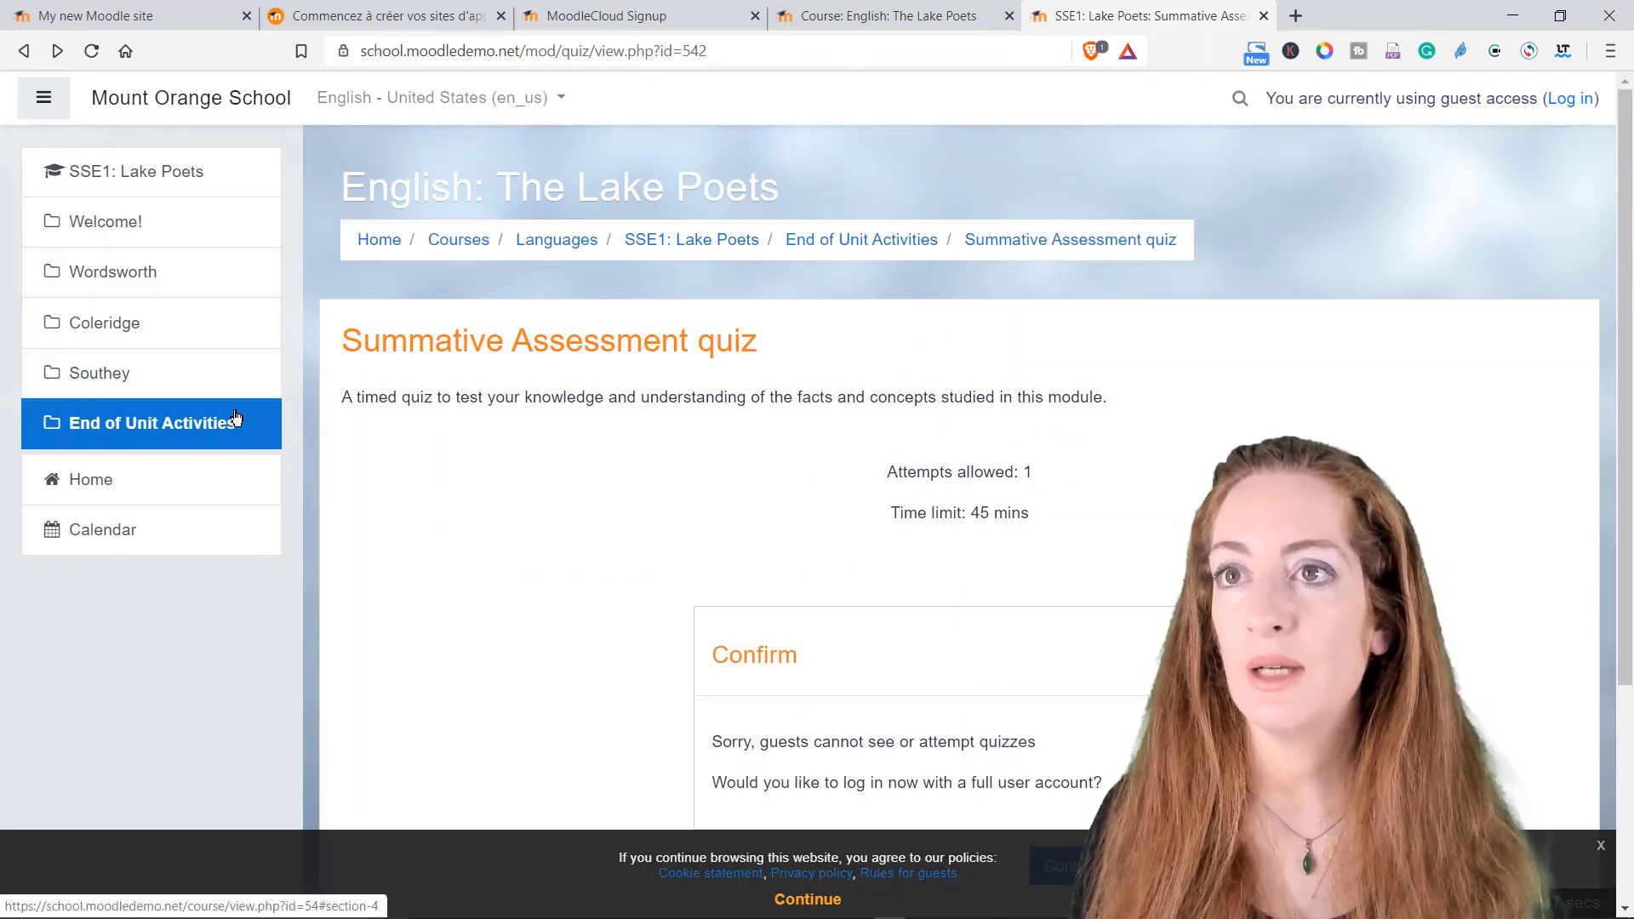
{"action": "left_click", "coordinate": [838, 241]}
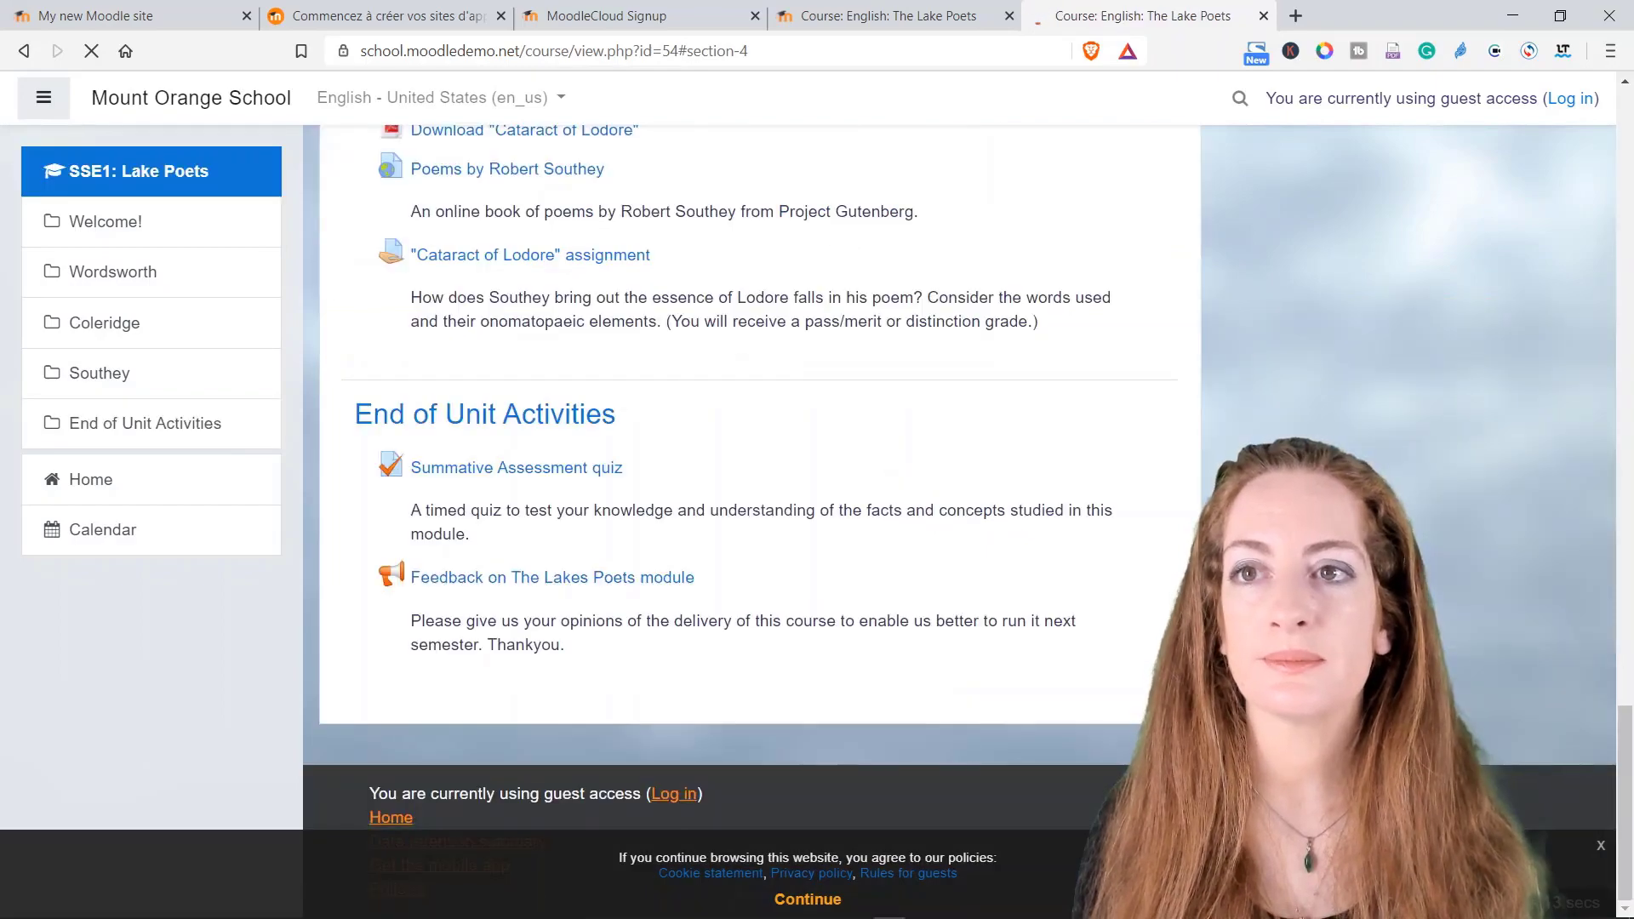
Step: Scroll up and down through the Lake Poets course page before leaving the demo
{"action": "scroll", "coordinate": [691, 388], "scroll_direction": "up", "scroll_amount": 20}
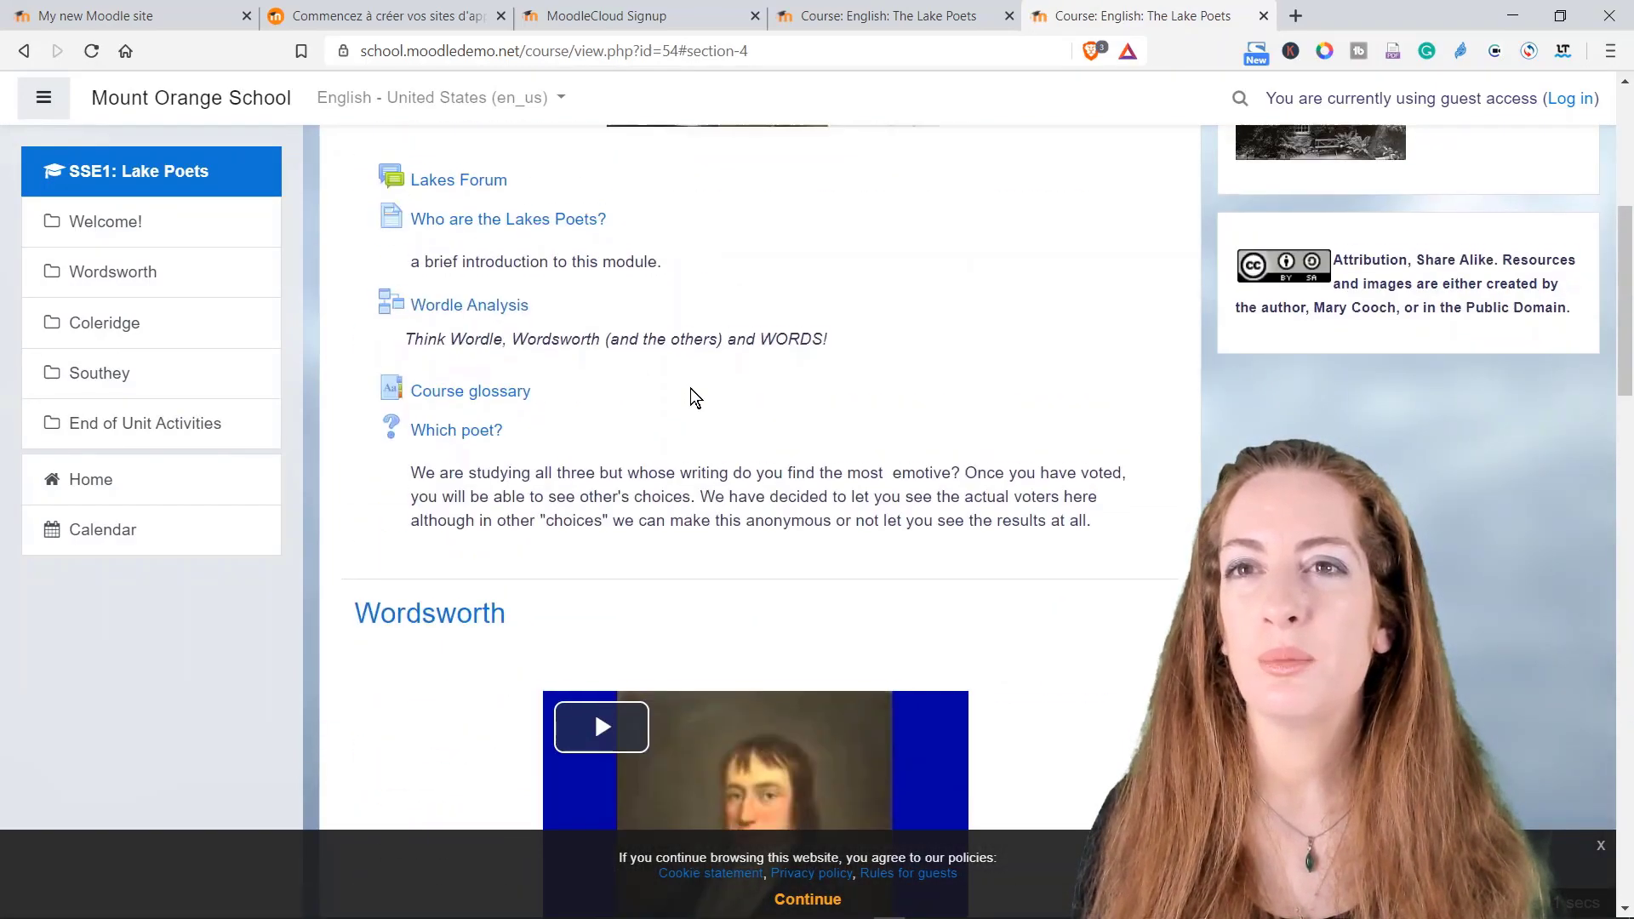
{"action": "scroll", "coordinate": [691, 388], "scroll_direction": "up", "scroll_amount": 5}
{"action": "scroll", "coordinate": [691, 388], "scroll_direction": "down", "scroll_amount": 7}
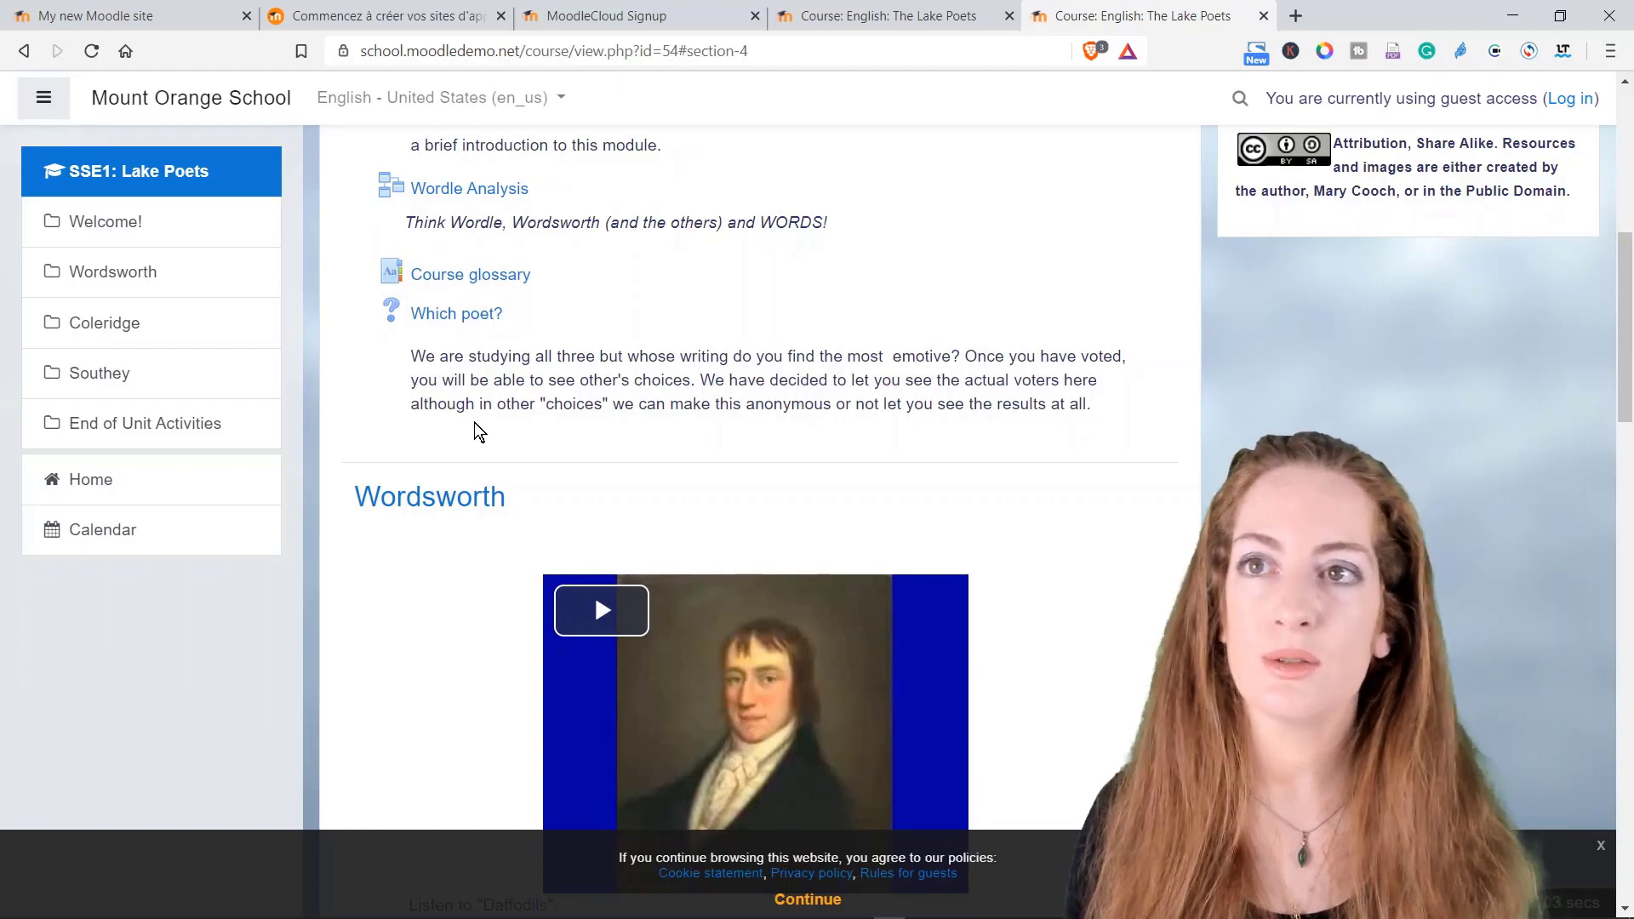
{"action": "scroll", "coordinate": [553, 411], "scroll_direction": "down", "scroll_amount": 12}
{"action": "scroll", "coordinate": [572, 425], "scroll_direction": "down", "scroll_amount": 12}
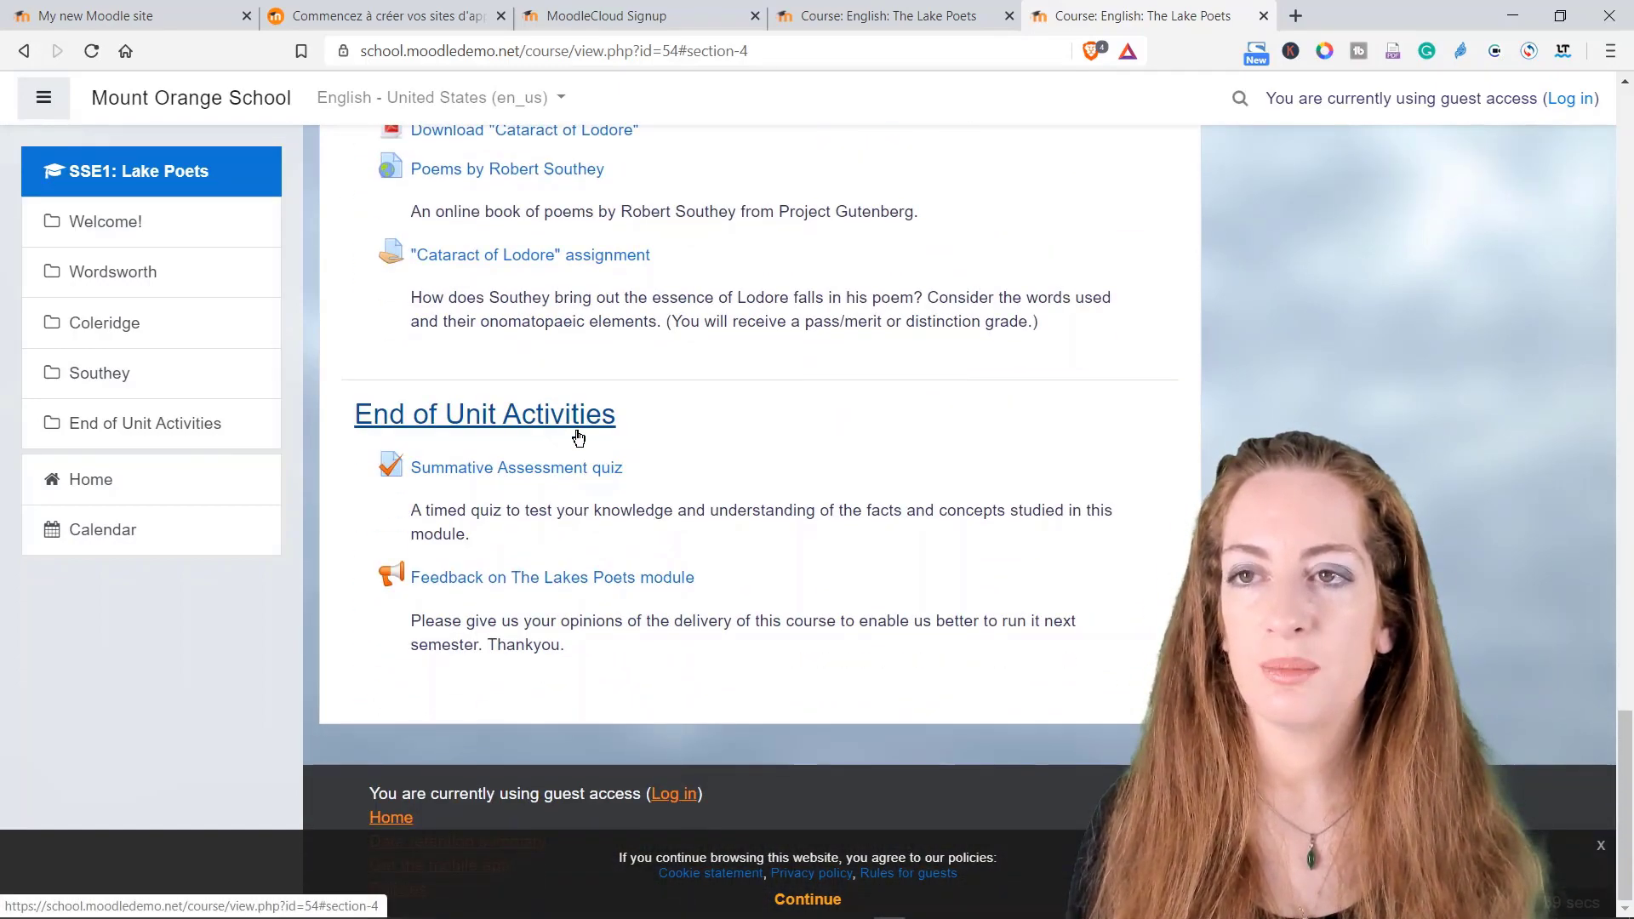
{"action": "scroll", "coordinate": [754, 494], "scroll_direction": "up", "scroll_amount": 10}
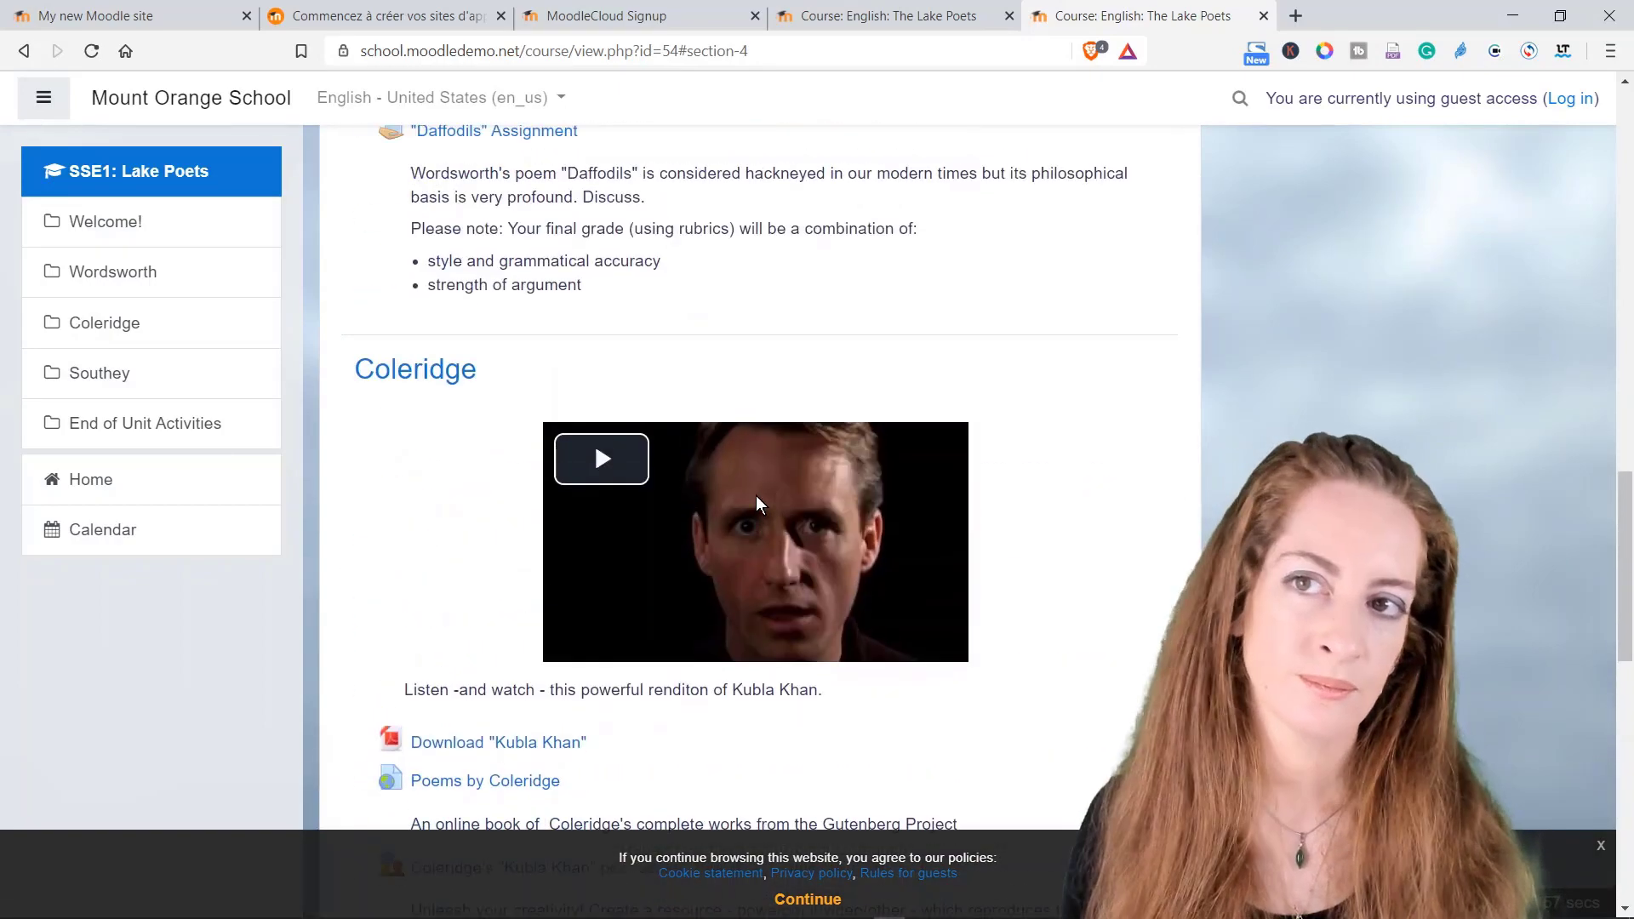
{"action": "scroll", "coordinate": [756, 495], "scroll_direction": "up", "scroll_amount": 10}
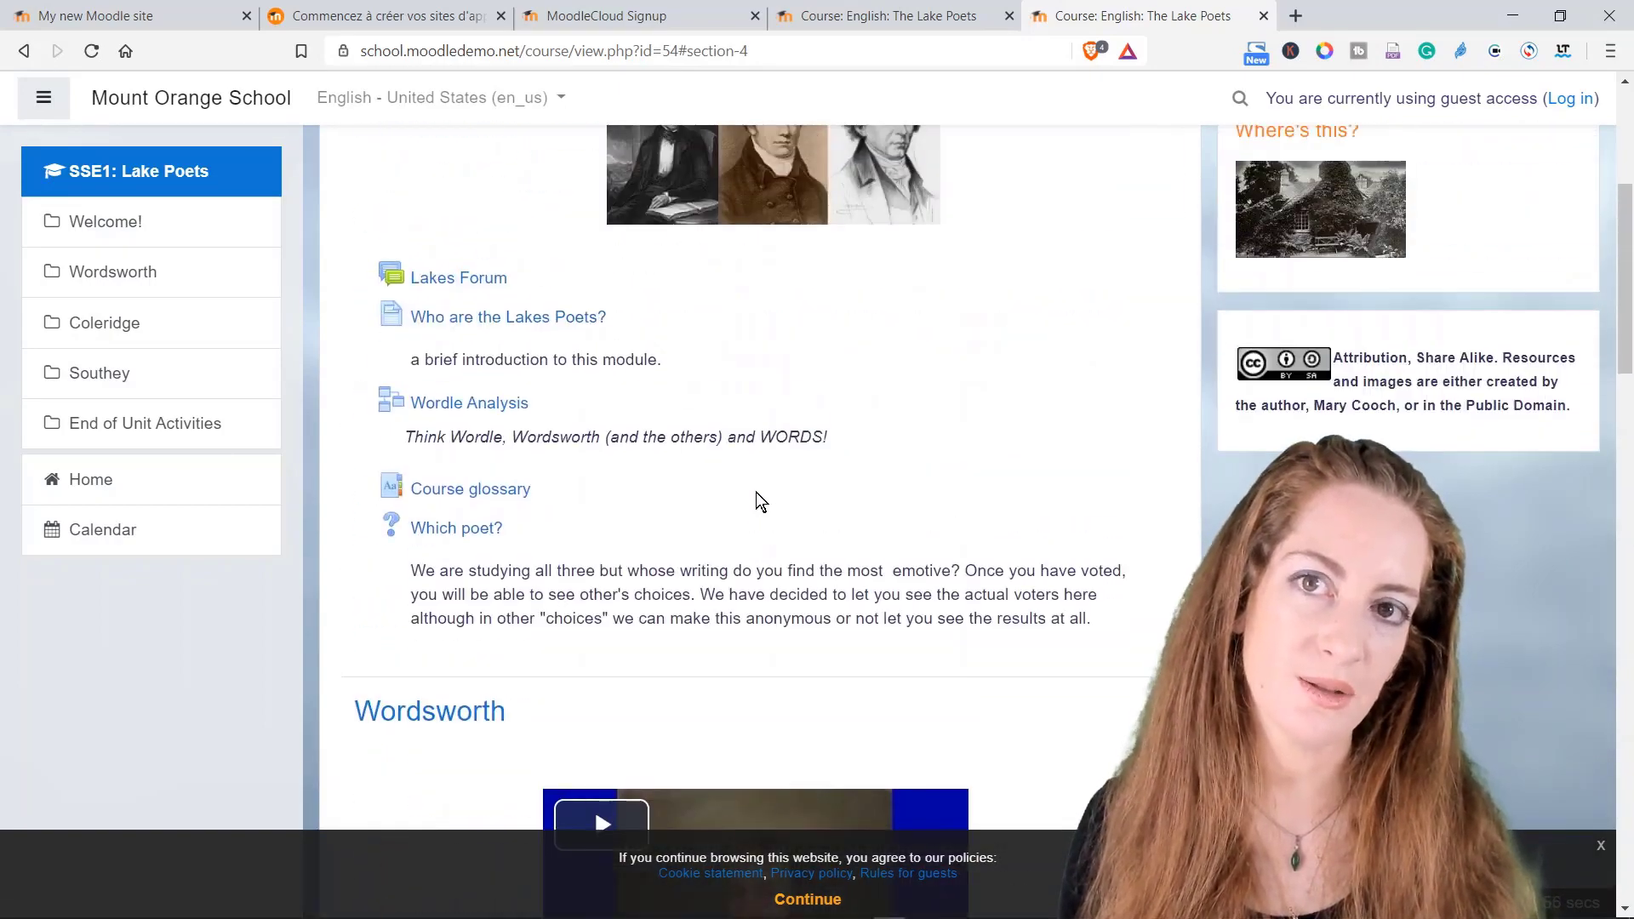
{"action": "scroll", "coordinate": [755, 491], "scroll_direction": "up", "scroll_amount": 5}
{"action": "scroll", "coordinate": [755, 492], "scroll_direction": "down", "scroll_amount": 4}
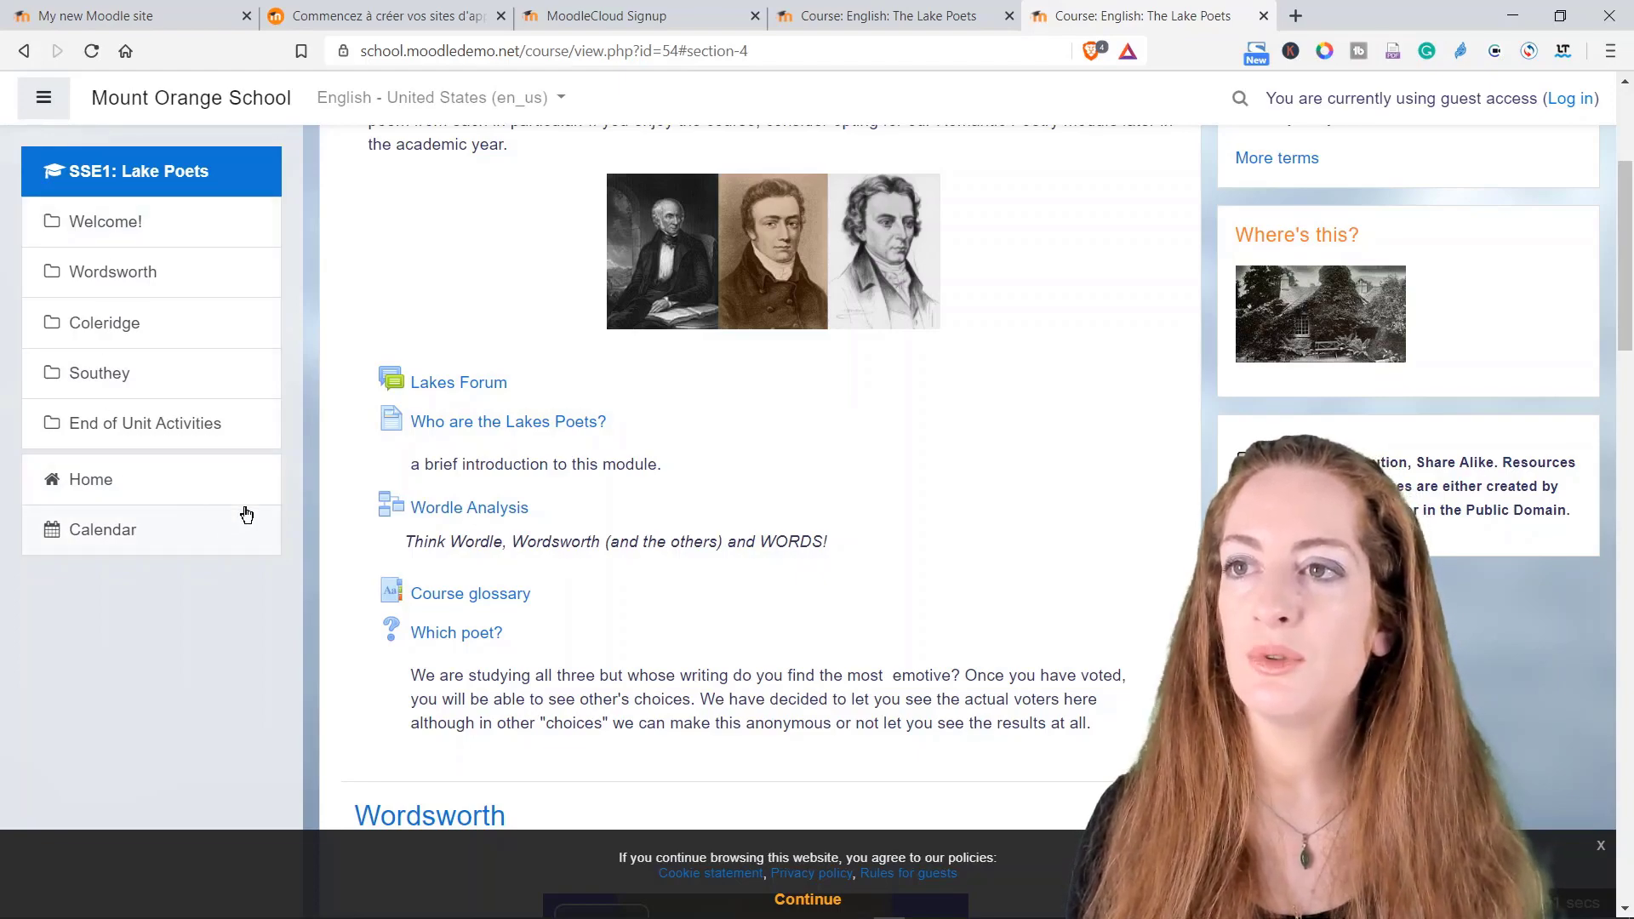
{"action": "scroll", "coordinate": [395, 485], "scroll_direction": "down", "scroll_amount": 5}
{"action": "scroll", "coordinate": [395, 485], "scroll_direction": "up", "scroll_amount": 7}
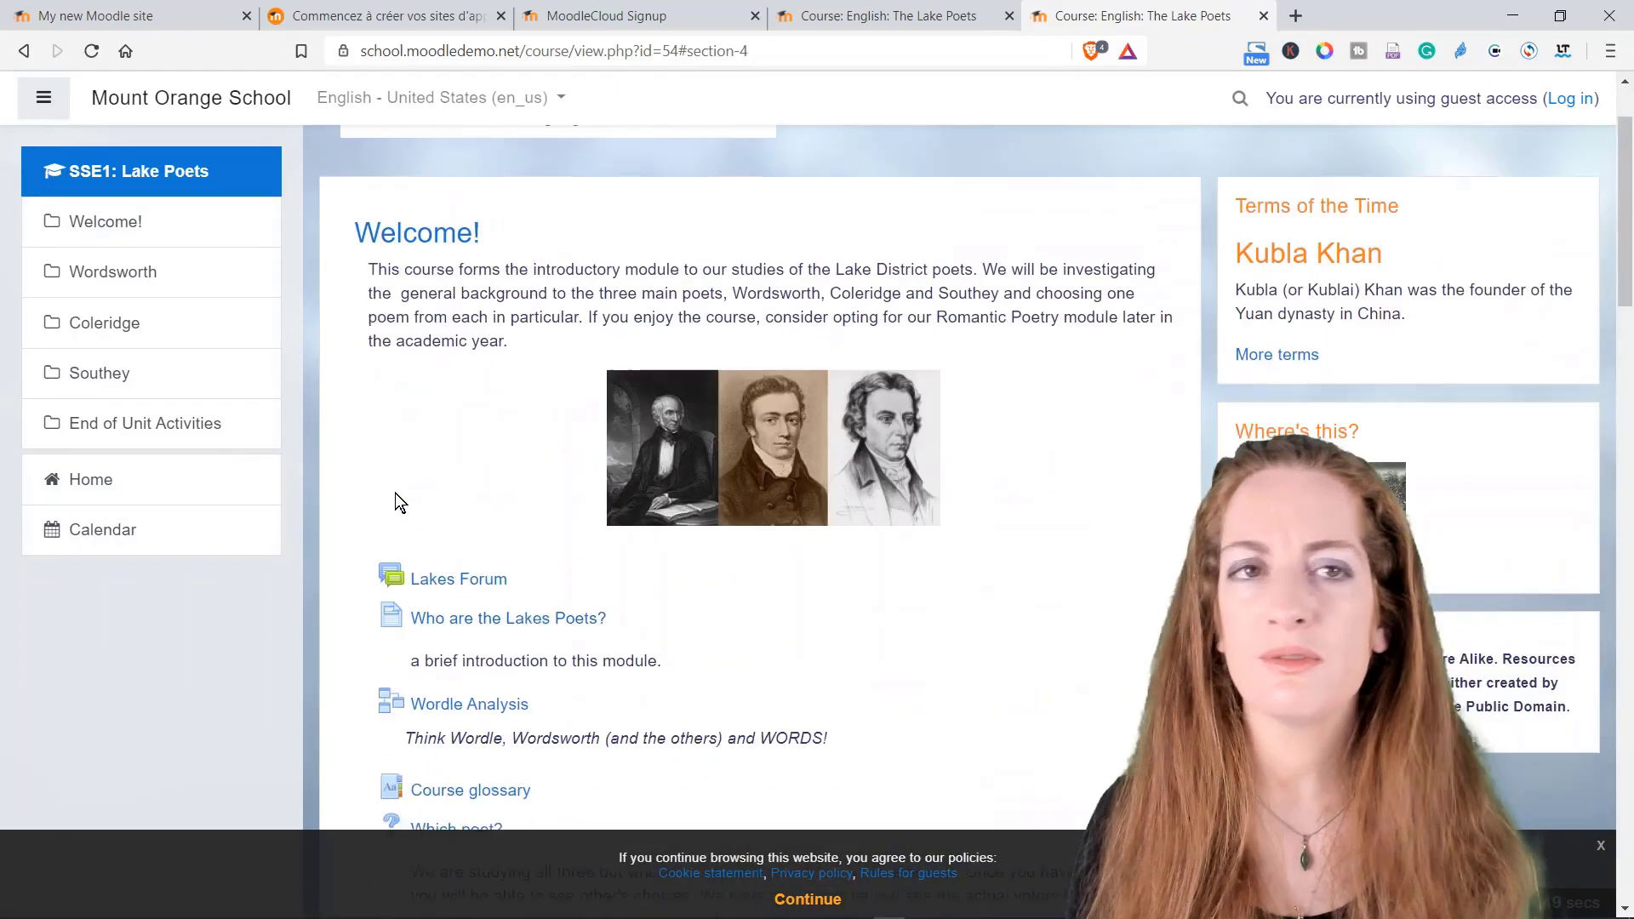
{"action": "scroll", "coordinate": [395, 502], "scroll_direction": "up", "scroll_amount": 2}
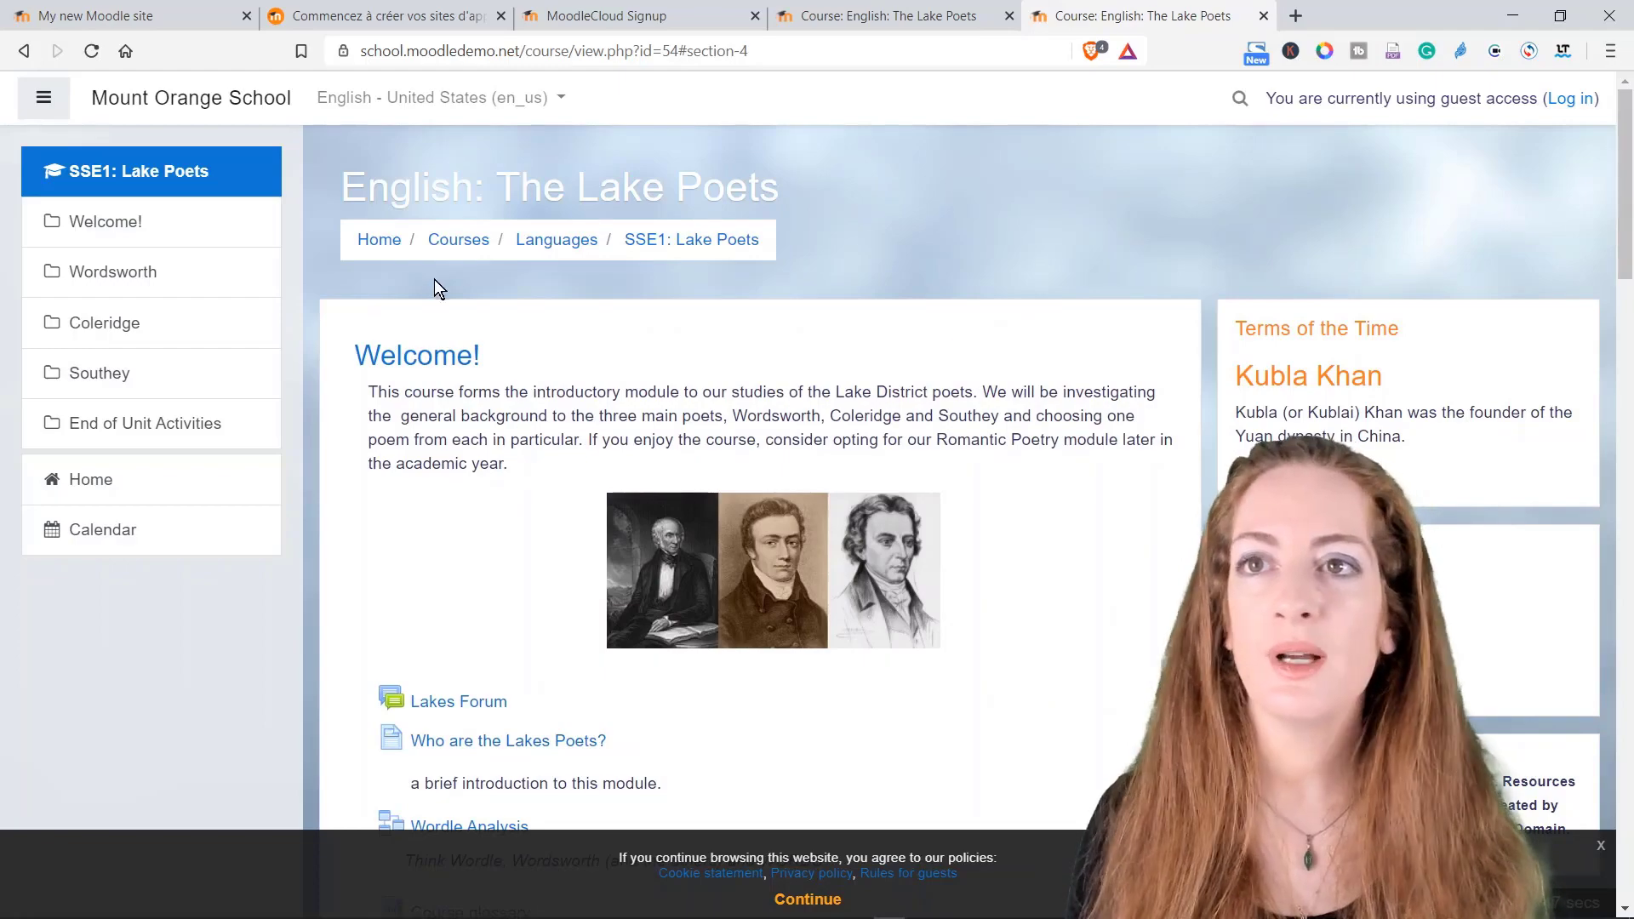
{"action": "scroll", "coordinate": [534, 348], "scroll_direction": "down", "scroll_amount": 7}
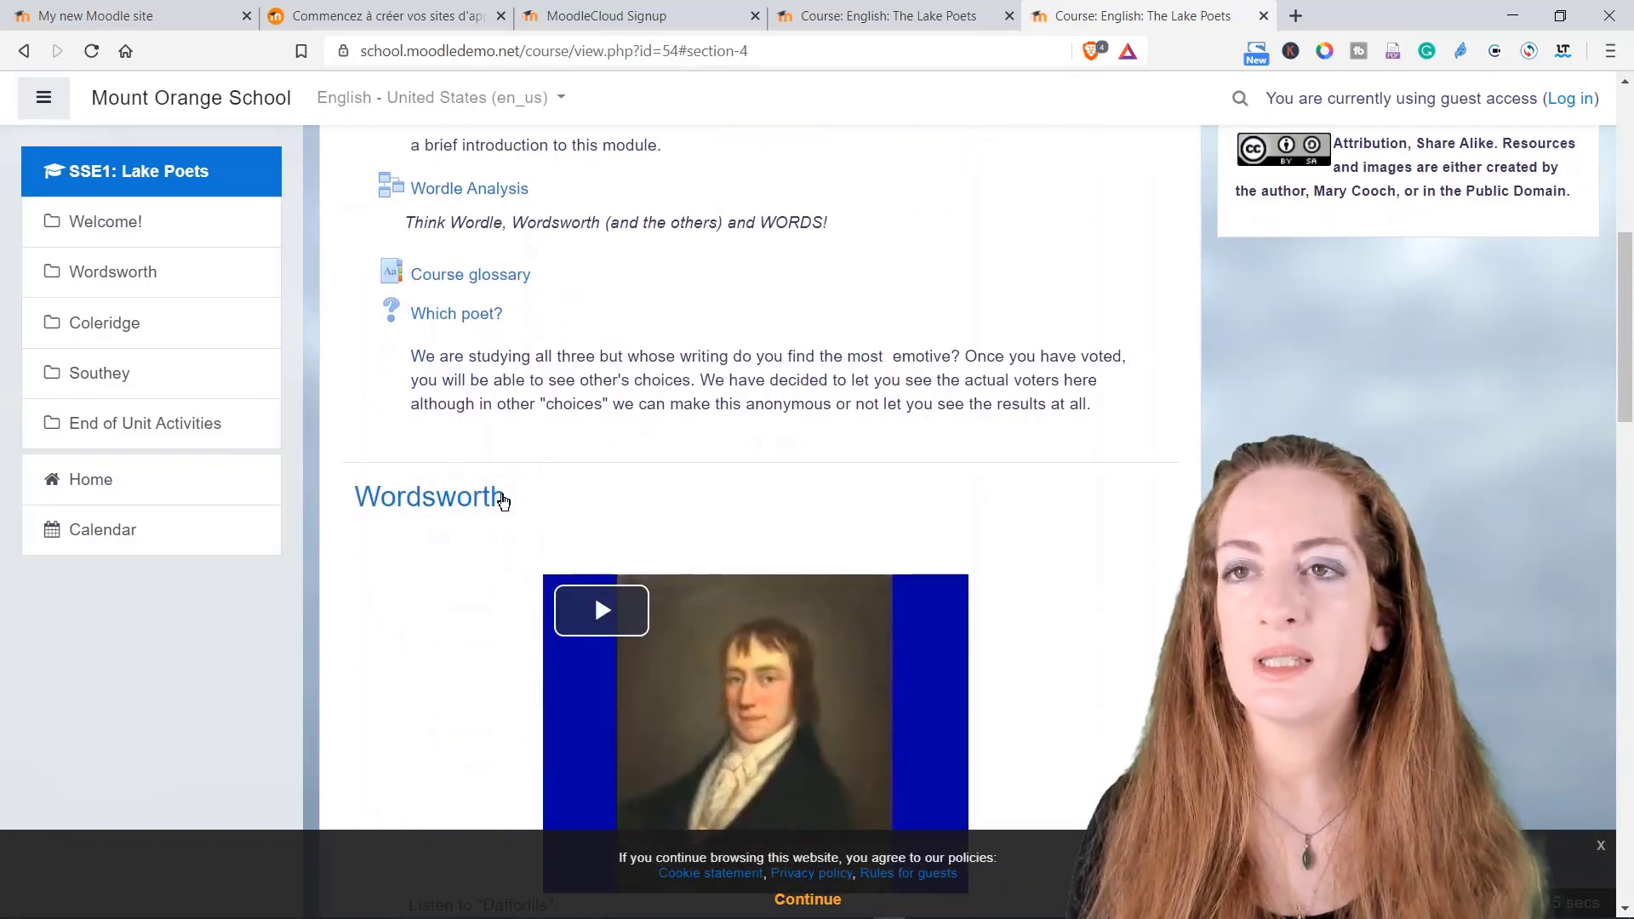
{"action": "scroll", "coordinate": [575, 366], "scroll_direction": "up", "scroll_amount": 4}
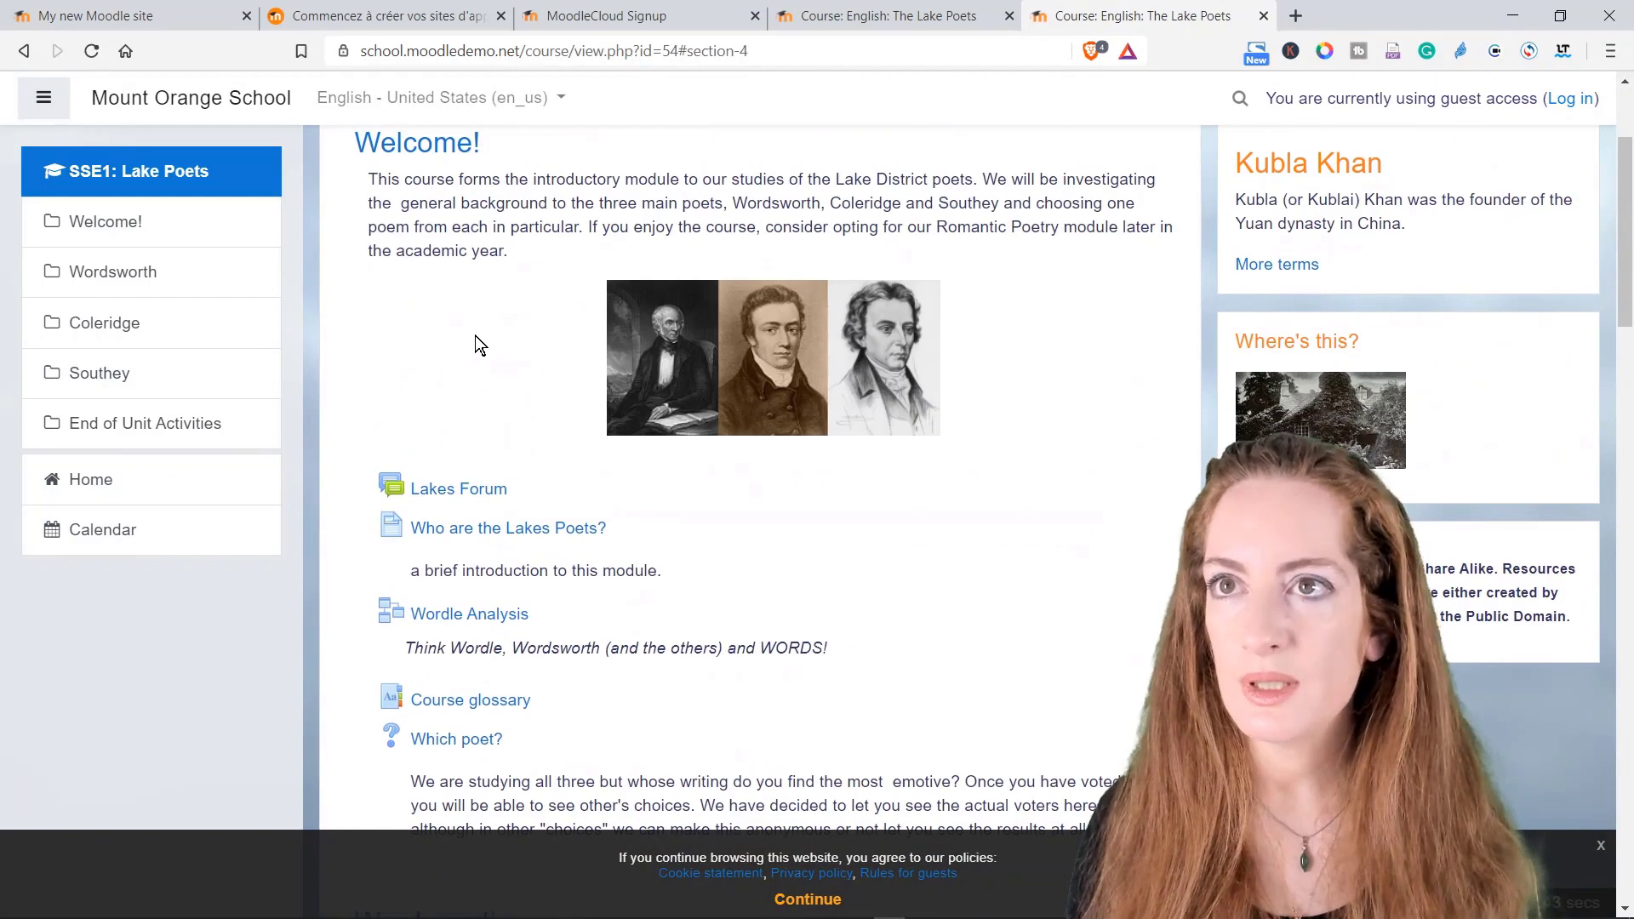
{"action": "scroll", "coordinate": [475, 335], "scroll_direction": "up", "scroll_amount": 2}
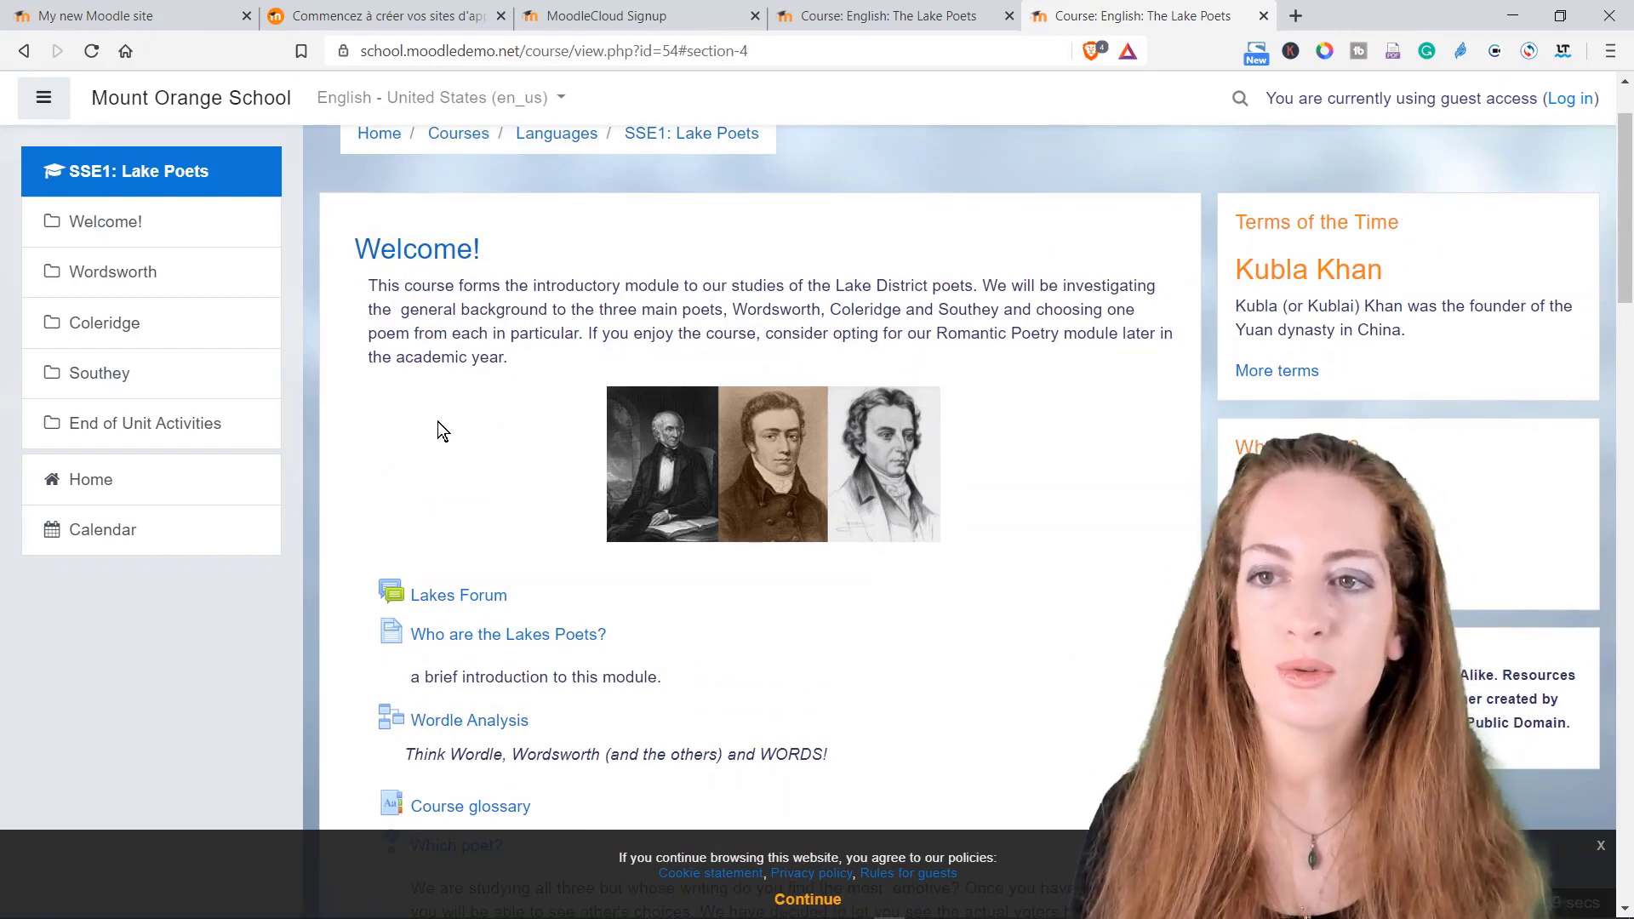
{"action": "scroll", "coordinate": [437, 424], "scroll_direction": "down", "scroll_amount": 6}
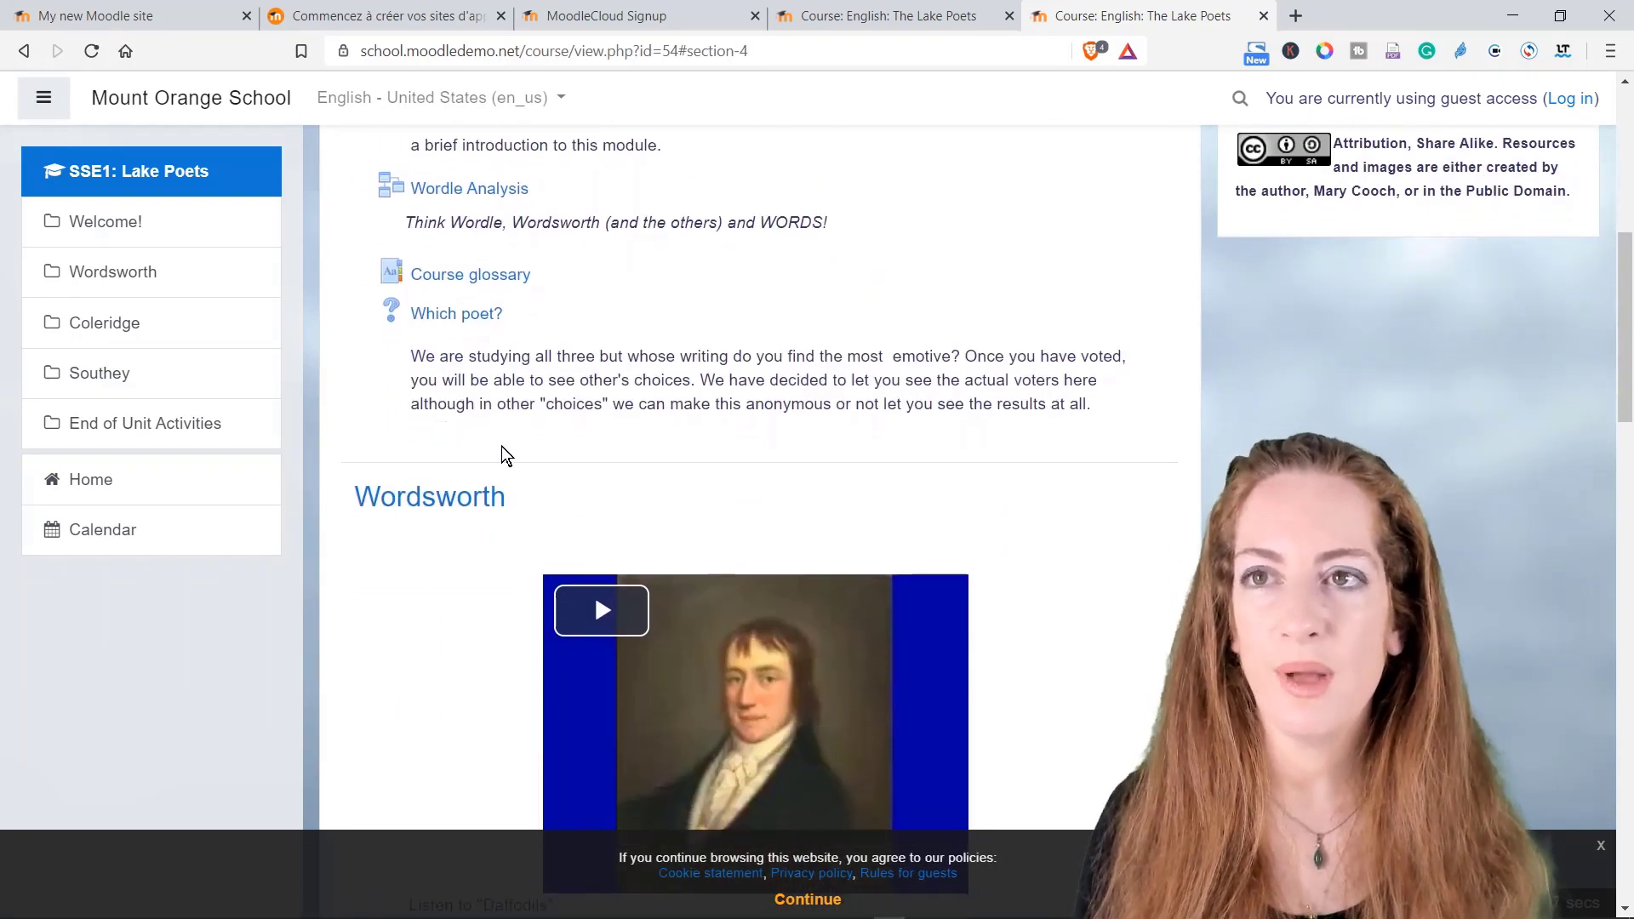
{"action": "scroll", "coordinate": [501, 444], "scroll_direction": "down", "scroll_amount": 3}
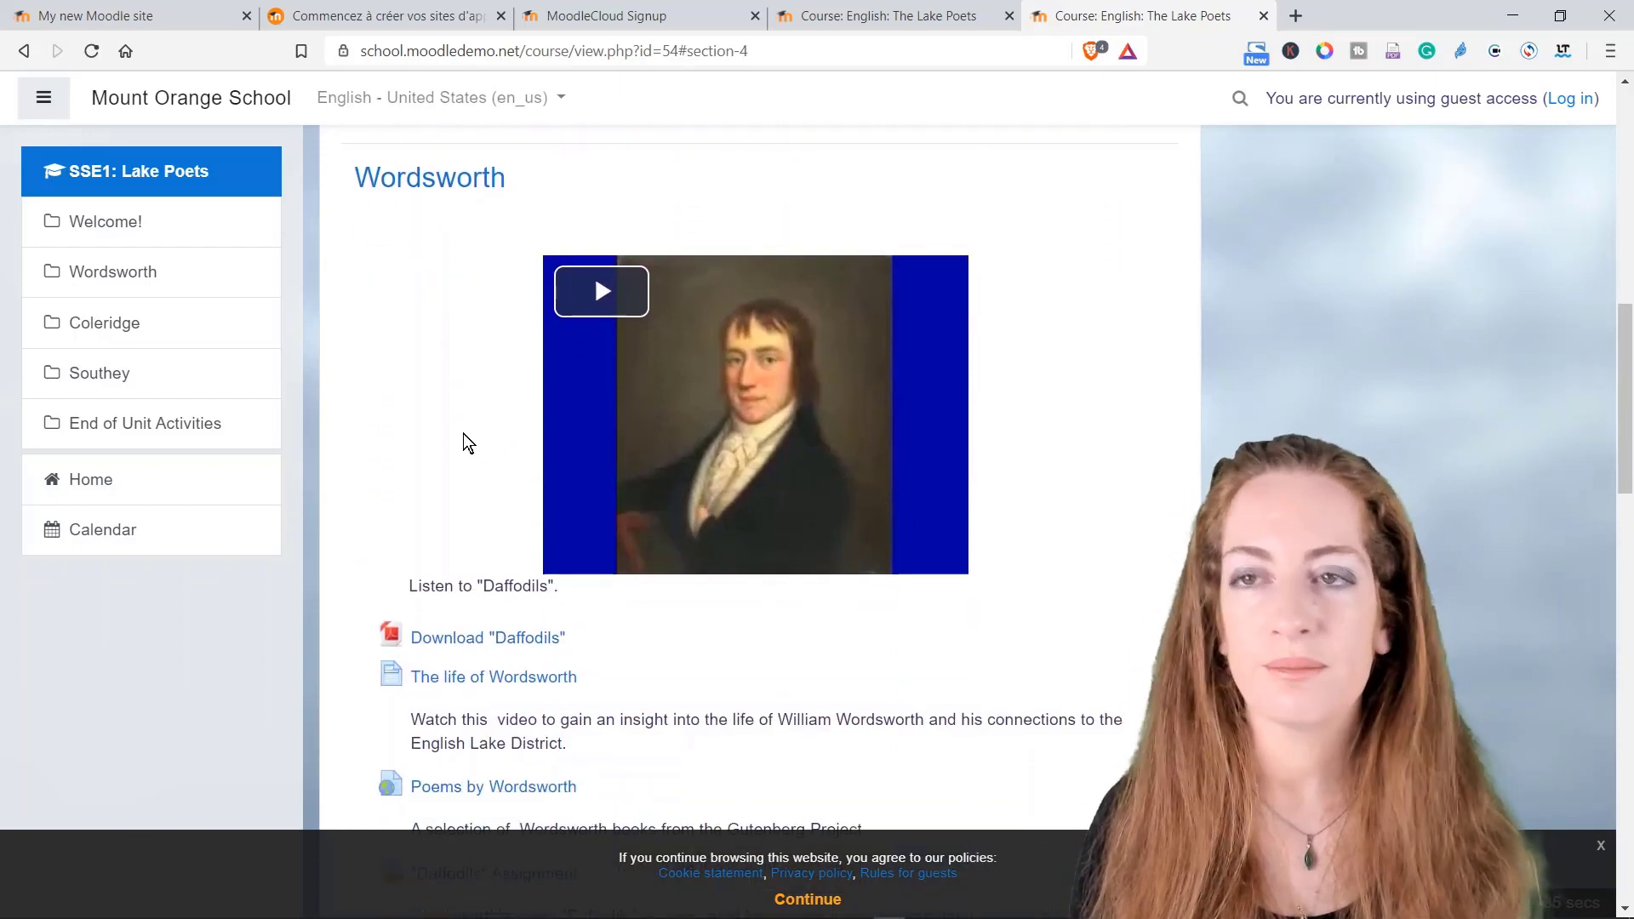
{"action": "scroll", "coordinate": [463, 433], "scroll_direction": "down", "scroll_amount": 6}
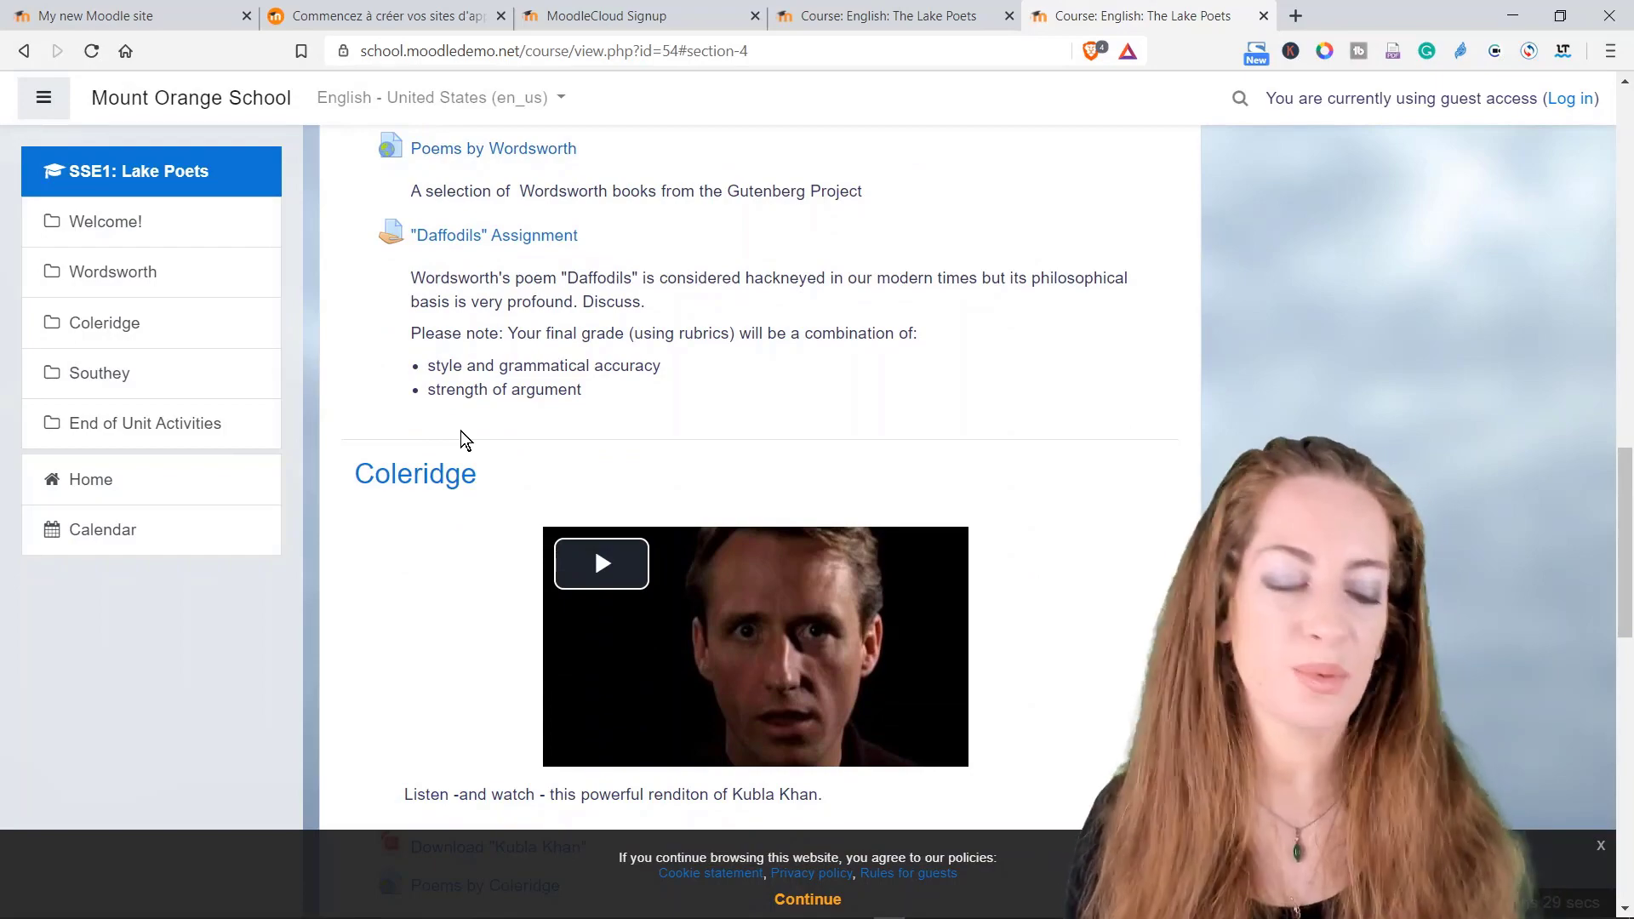
{"action": "scroll", "coordinate": [461, 430], "scroll_direction": "up", "scroll_amount": 15}
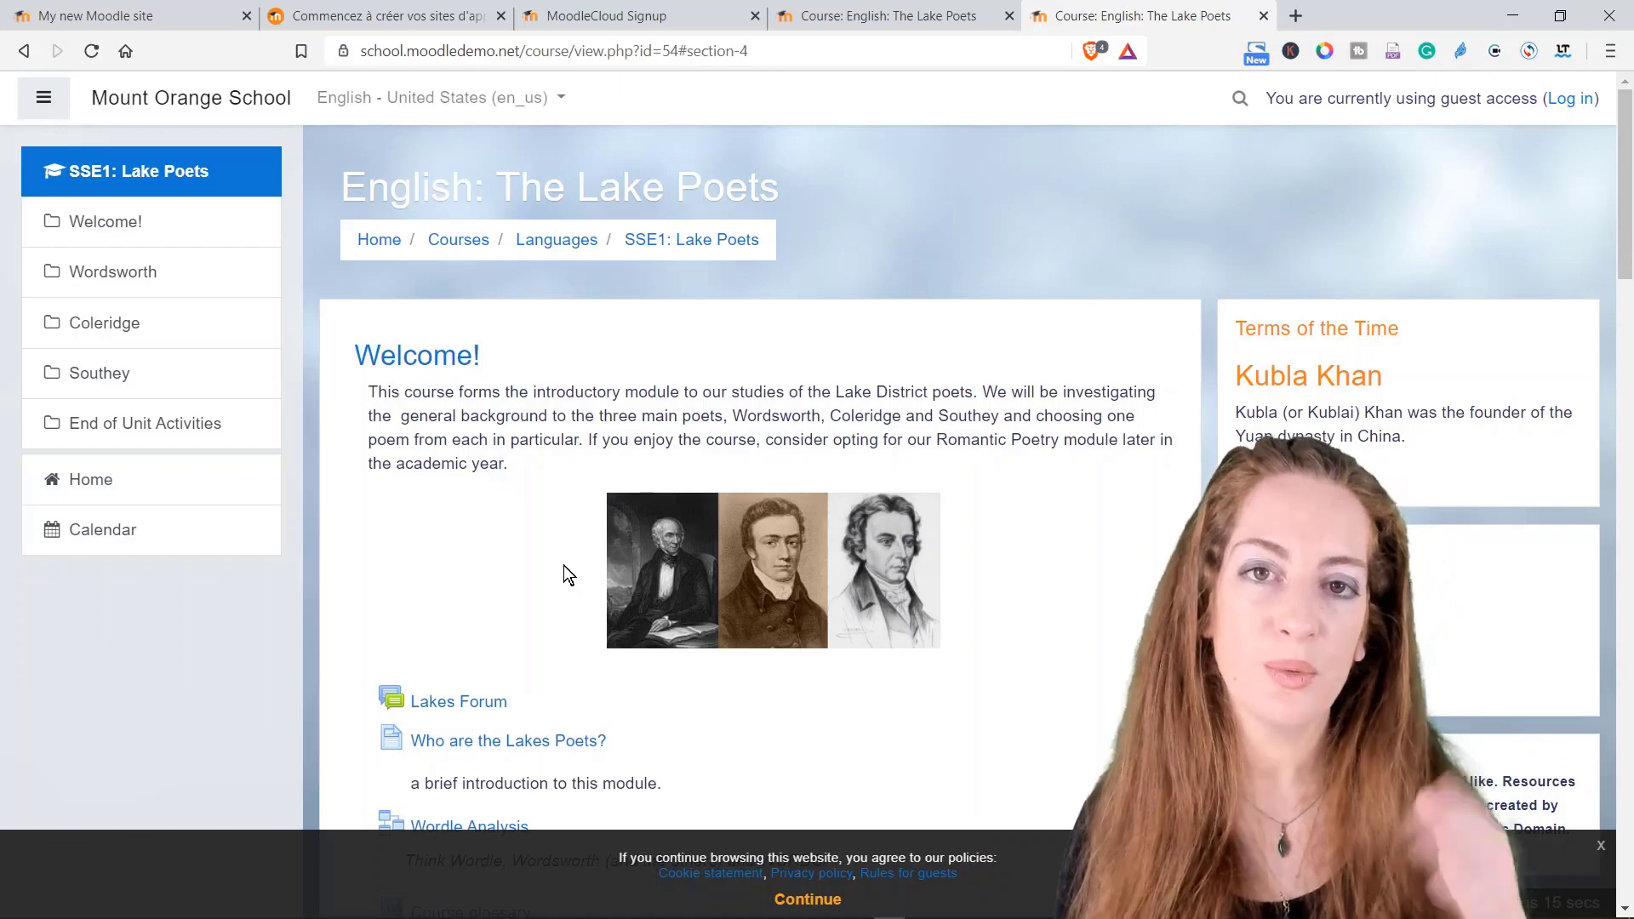
{"action": "scroll", "coordinate": [563, 572], "scroll_direction": "down", "scroll_amount": 2}
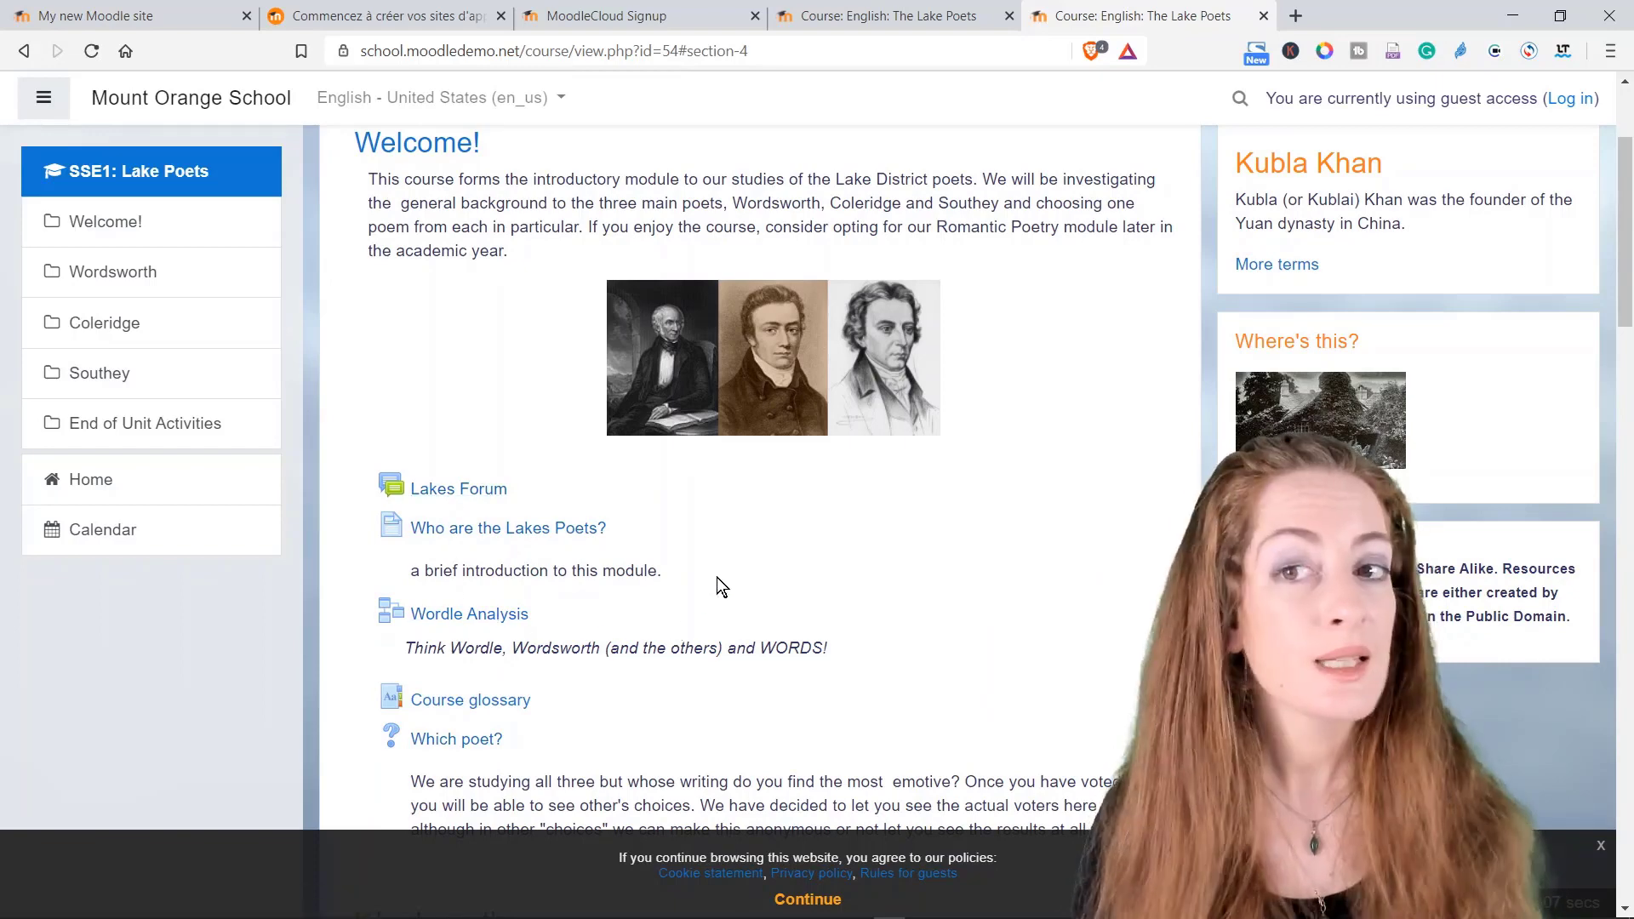
{"action": "scroll", "coordinate": [702, 574], "scroll_direction": "down", "scroll_amount": 5}
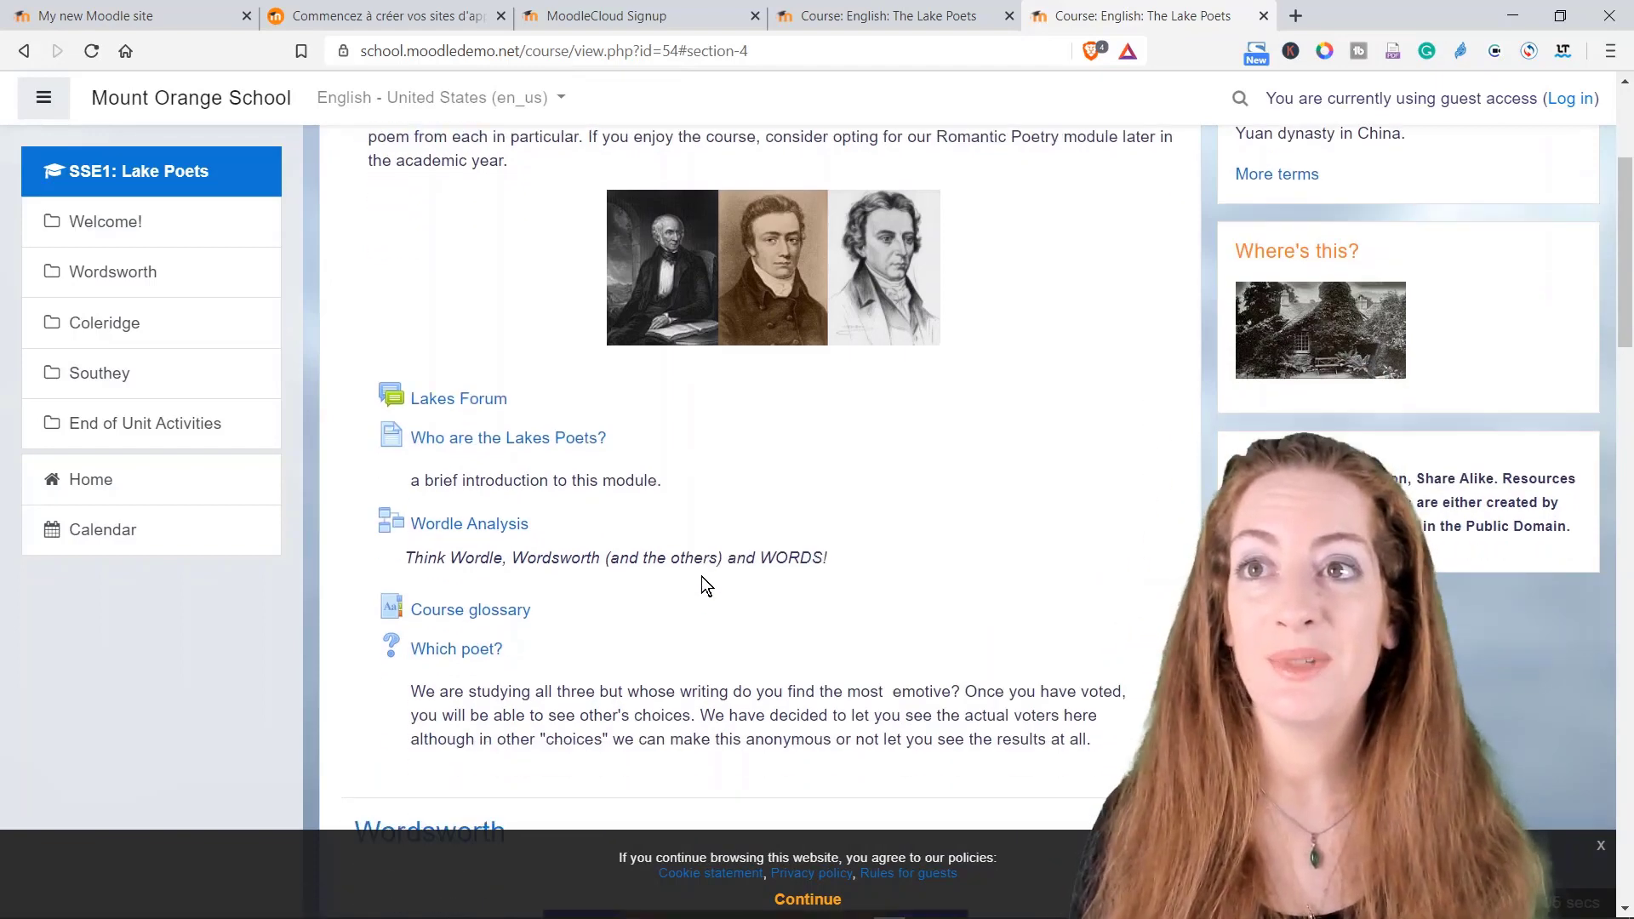
{"action": "scroll", "coordinate": [701, 575], "scroll_direction": "down", "scroll_amount": 20}
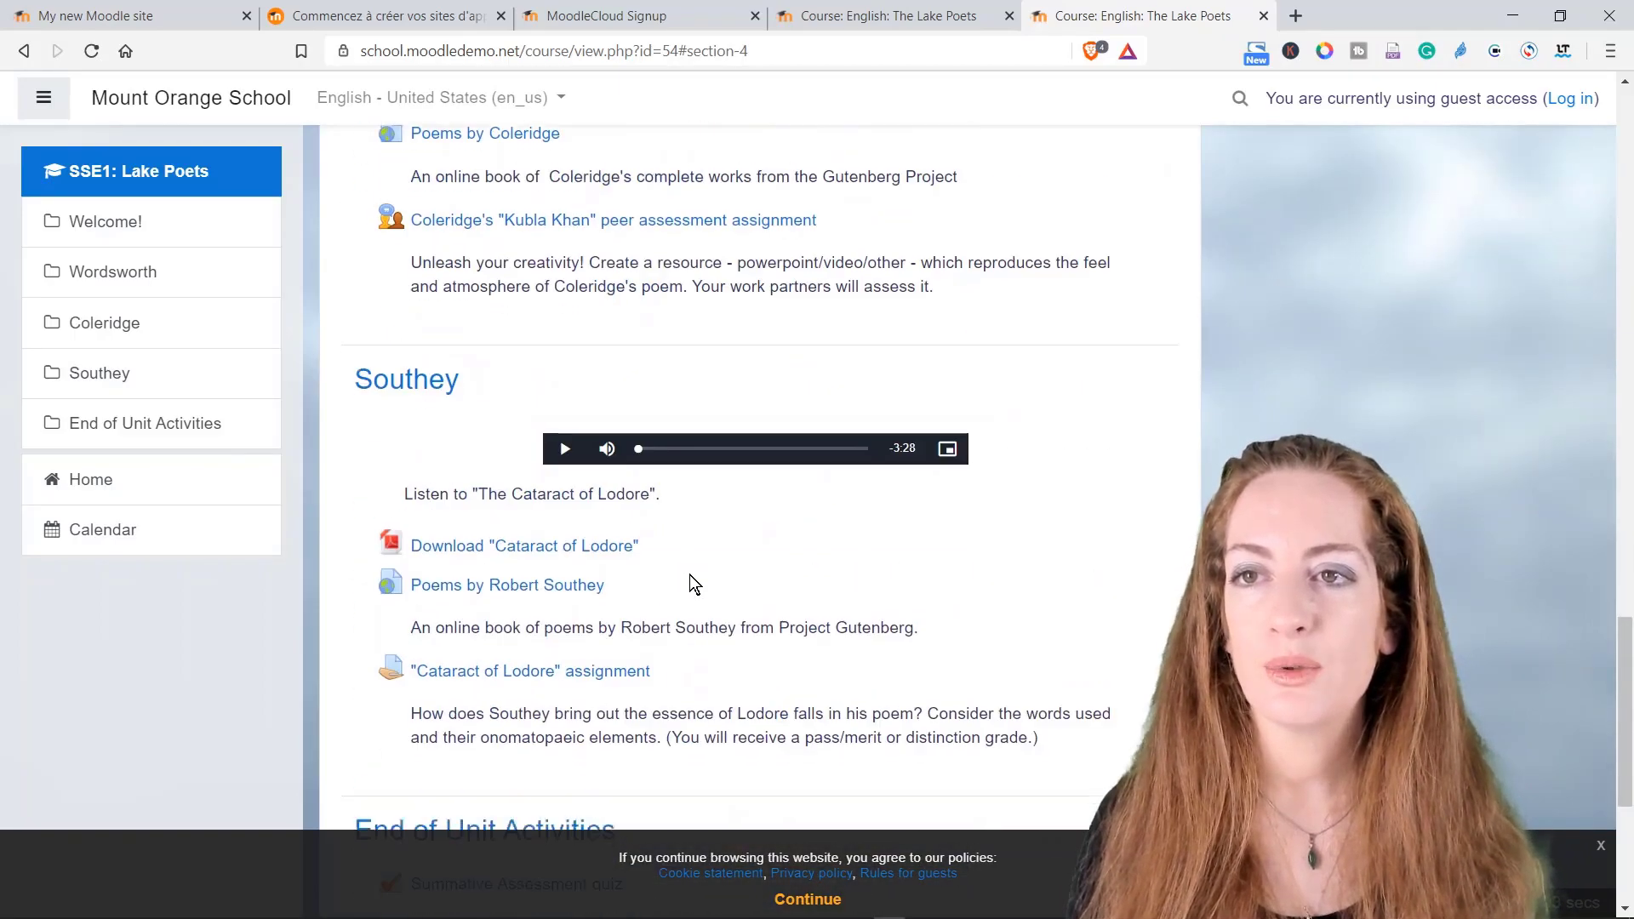
{"action": "scroll", "coordinate": [689, 578], "scroll_direction": "up", "scroll_amount": 20}
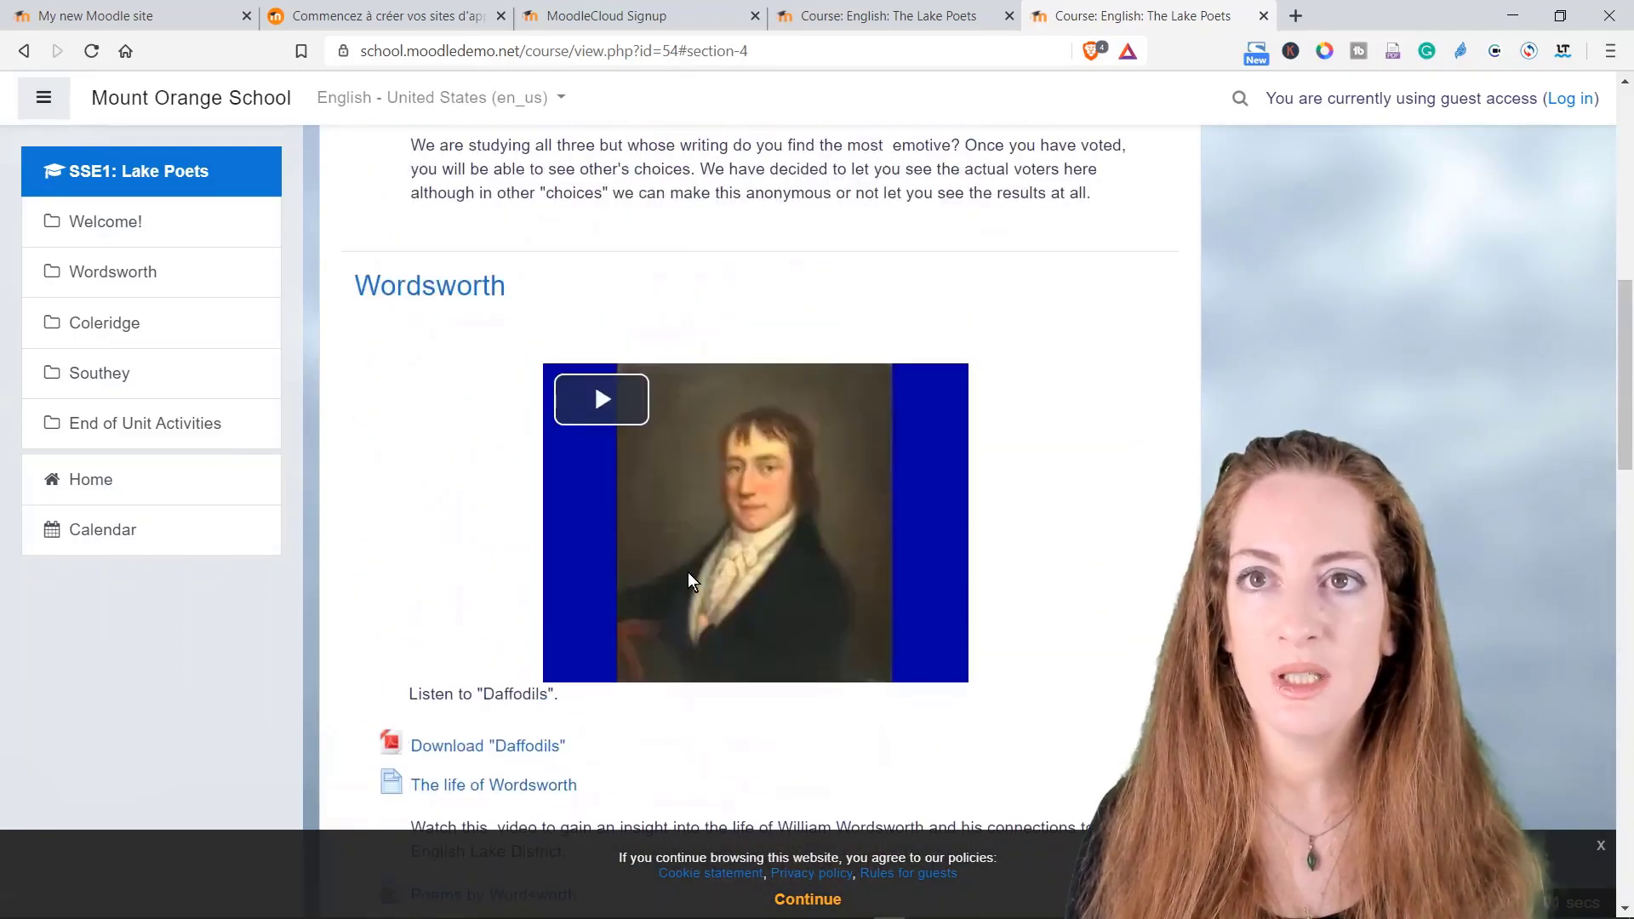
{"action": "scroll", "coordinate": [687, 569], "scroll_direction": "up", "scroll_amount": 2}
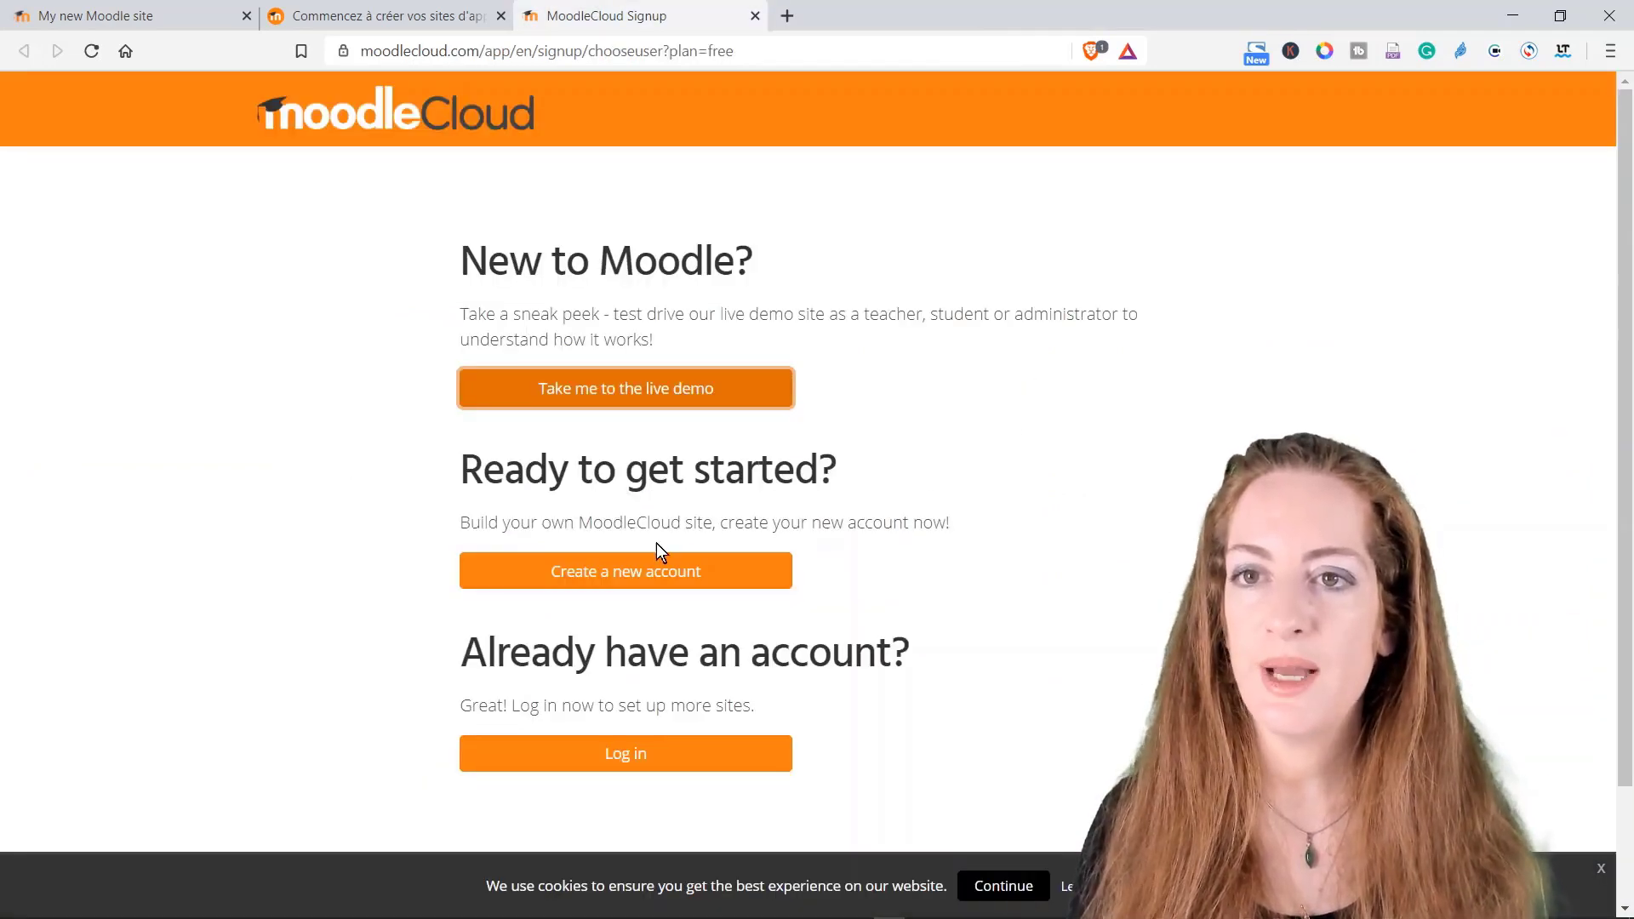
{"action": "left_click", "coordinate": [609, 581]}
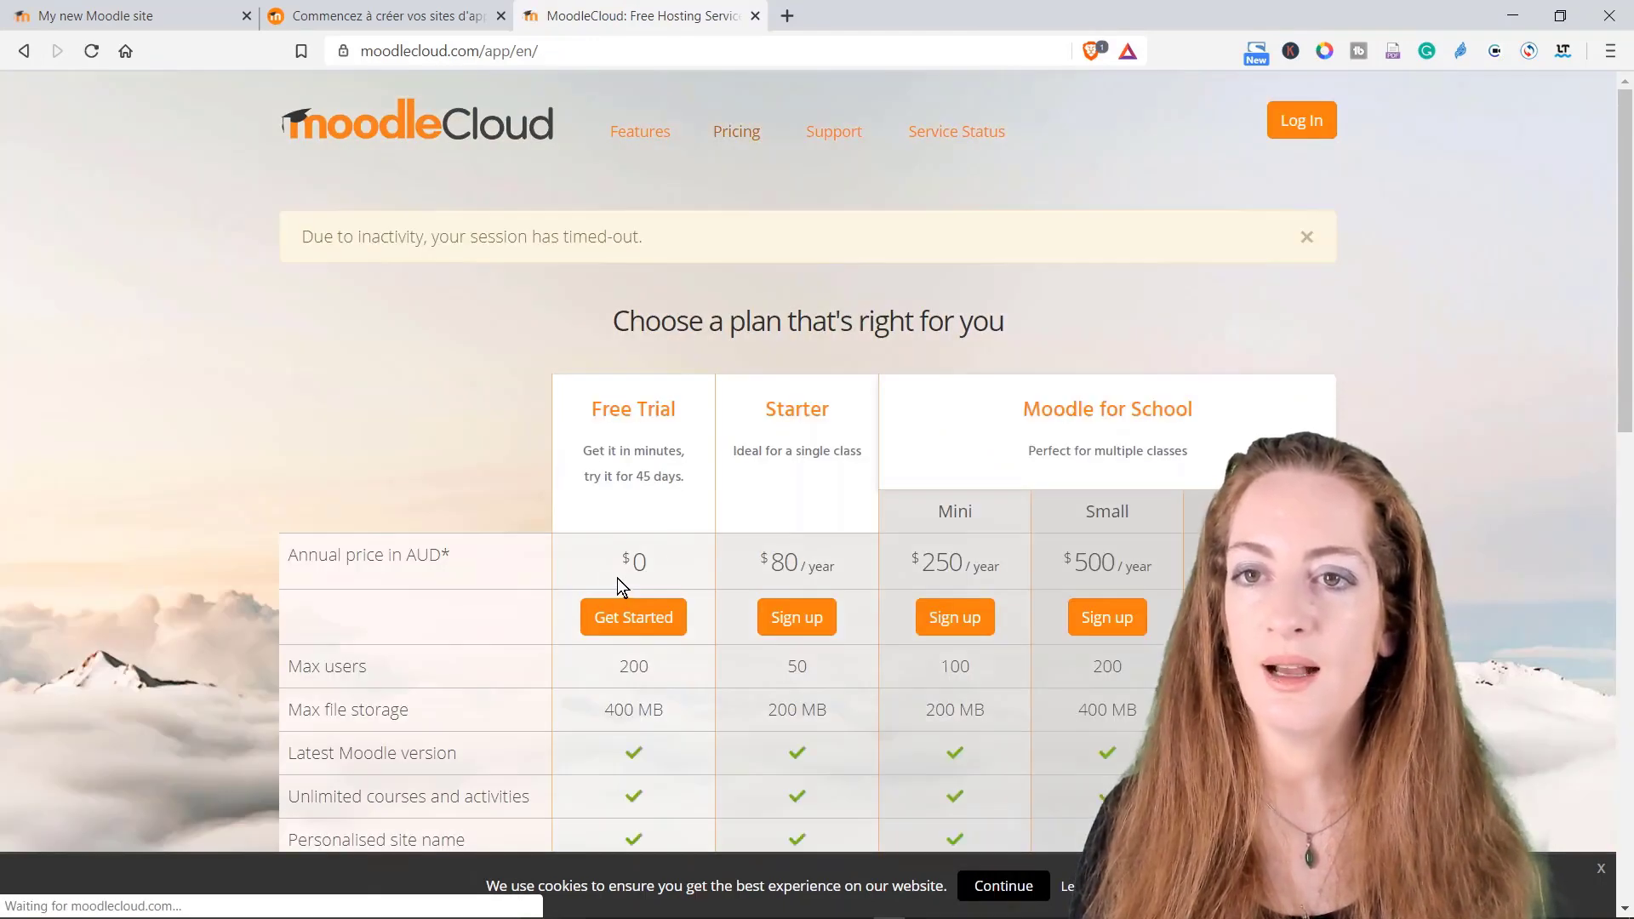
{"action": "scroll", "coordinate": [664, 510], "scroll_direction": "down", "scroll_amount": 3}
{"action": "scroll", "coordinate": [659, 498], "scroll_direction": "up", "scroll_amount": 3}
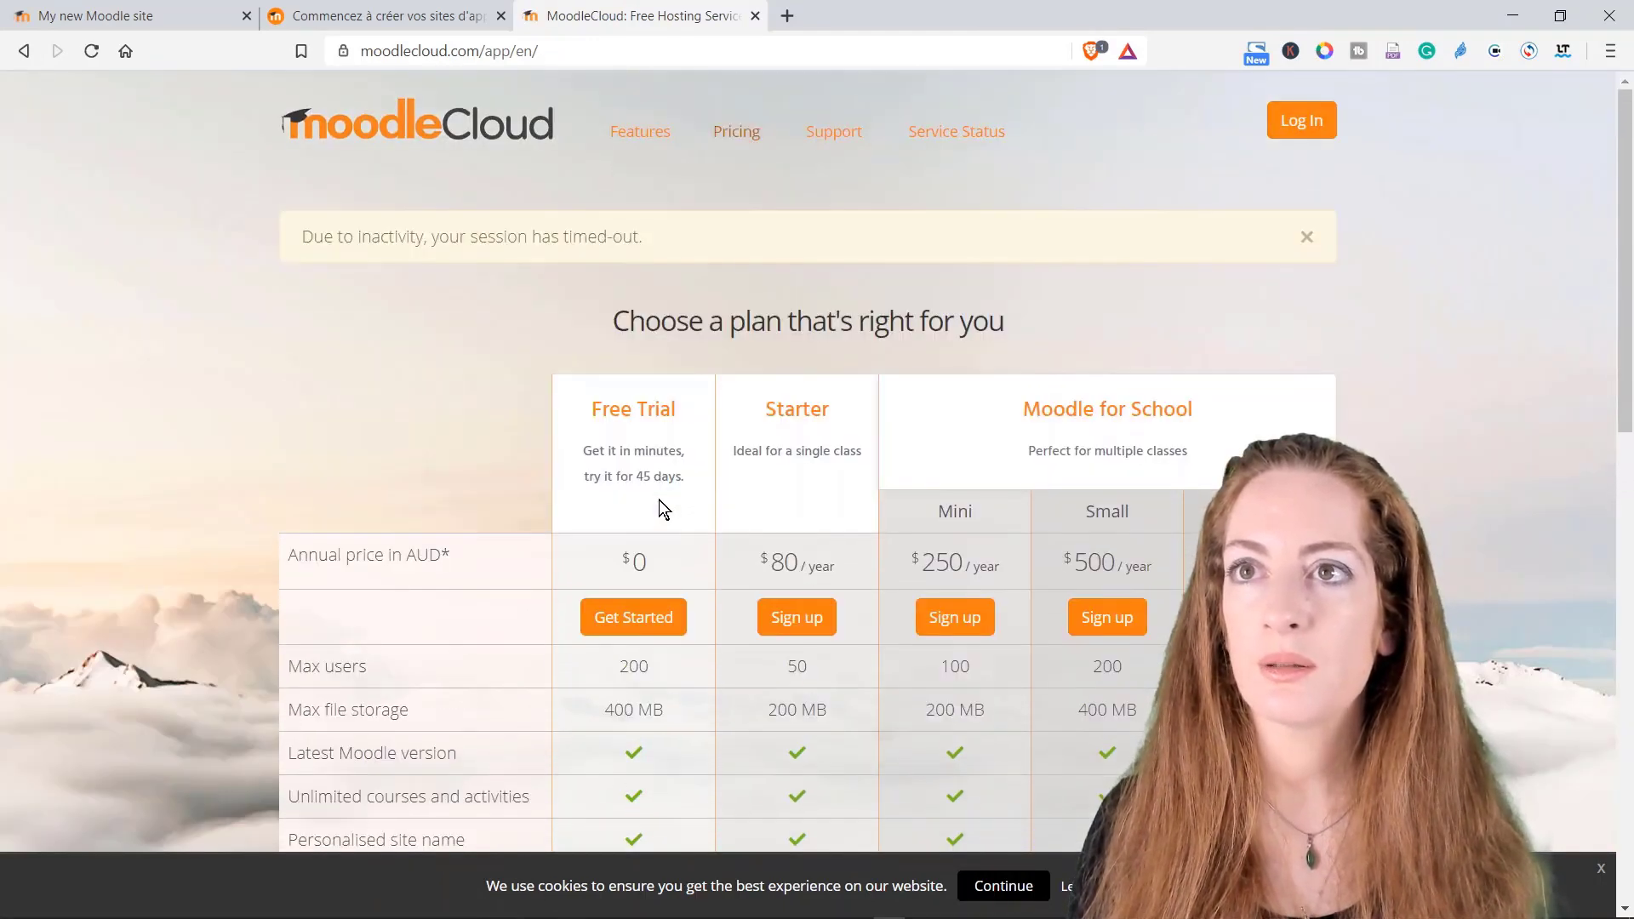
{"action": "scroll", "coordinate": [659, 499], "scroll_direction": "down", "scroll_amount": 3}
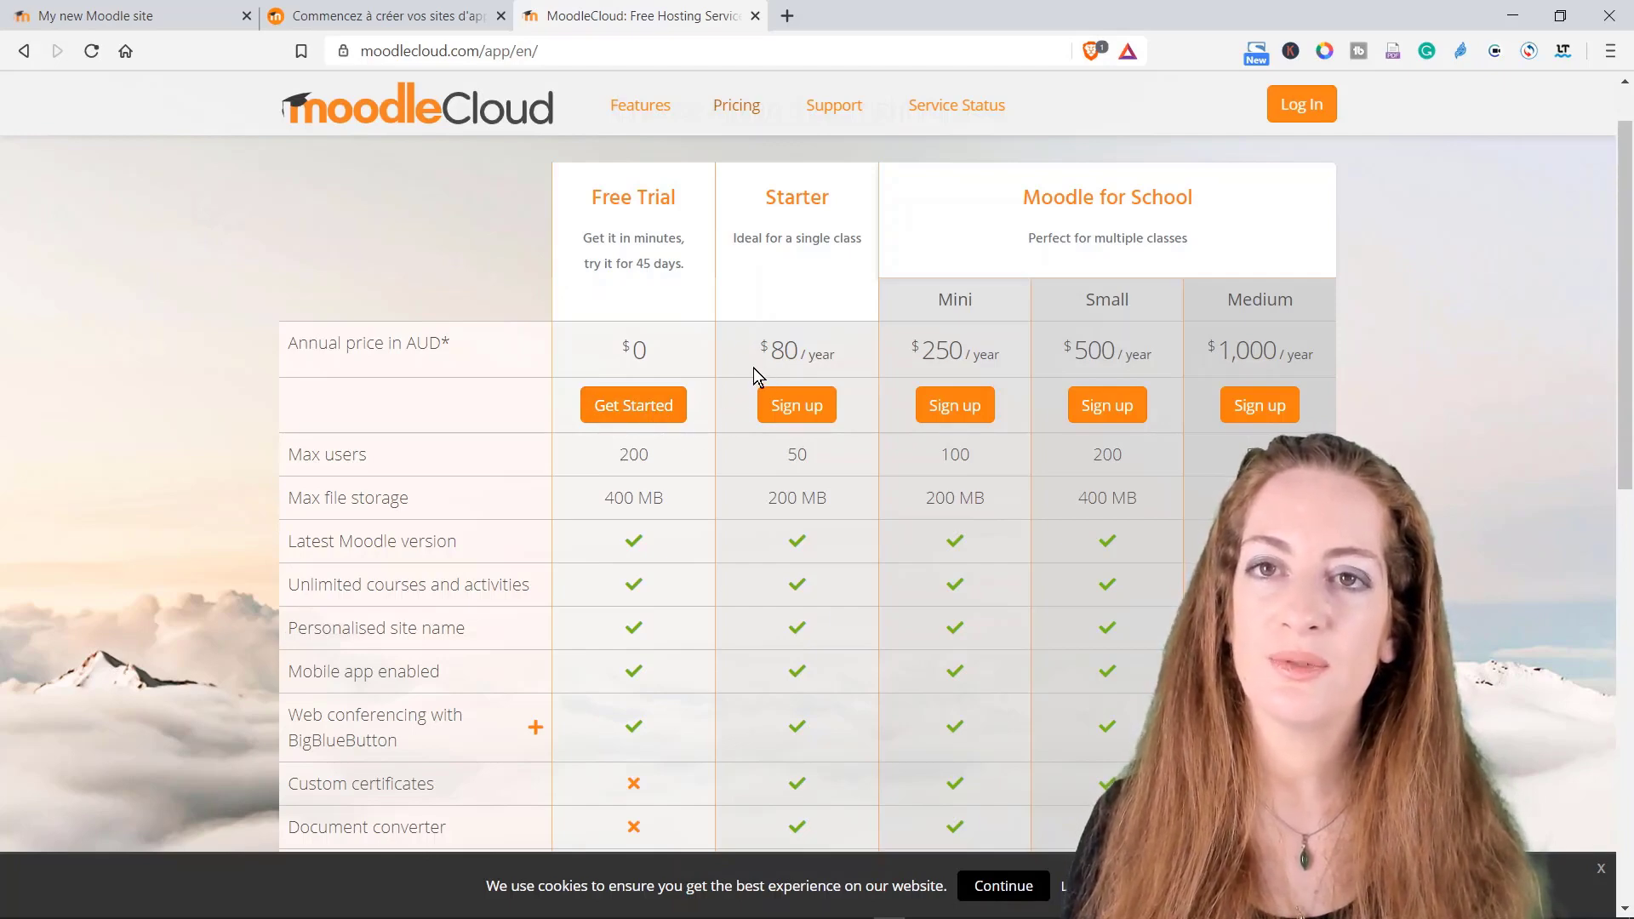
{"action": "scroll", "coordinate": [660, 601], "scroll_direction": "down", "scroll_amount": 6}
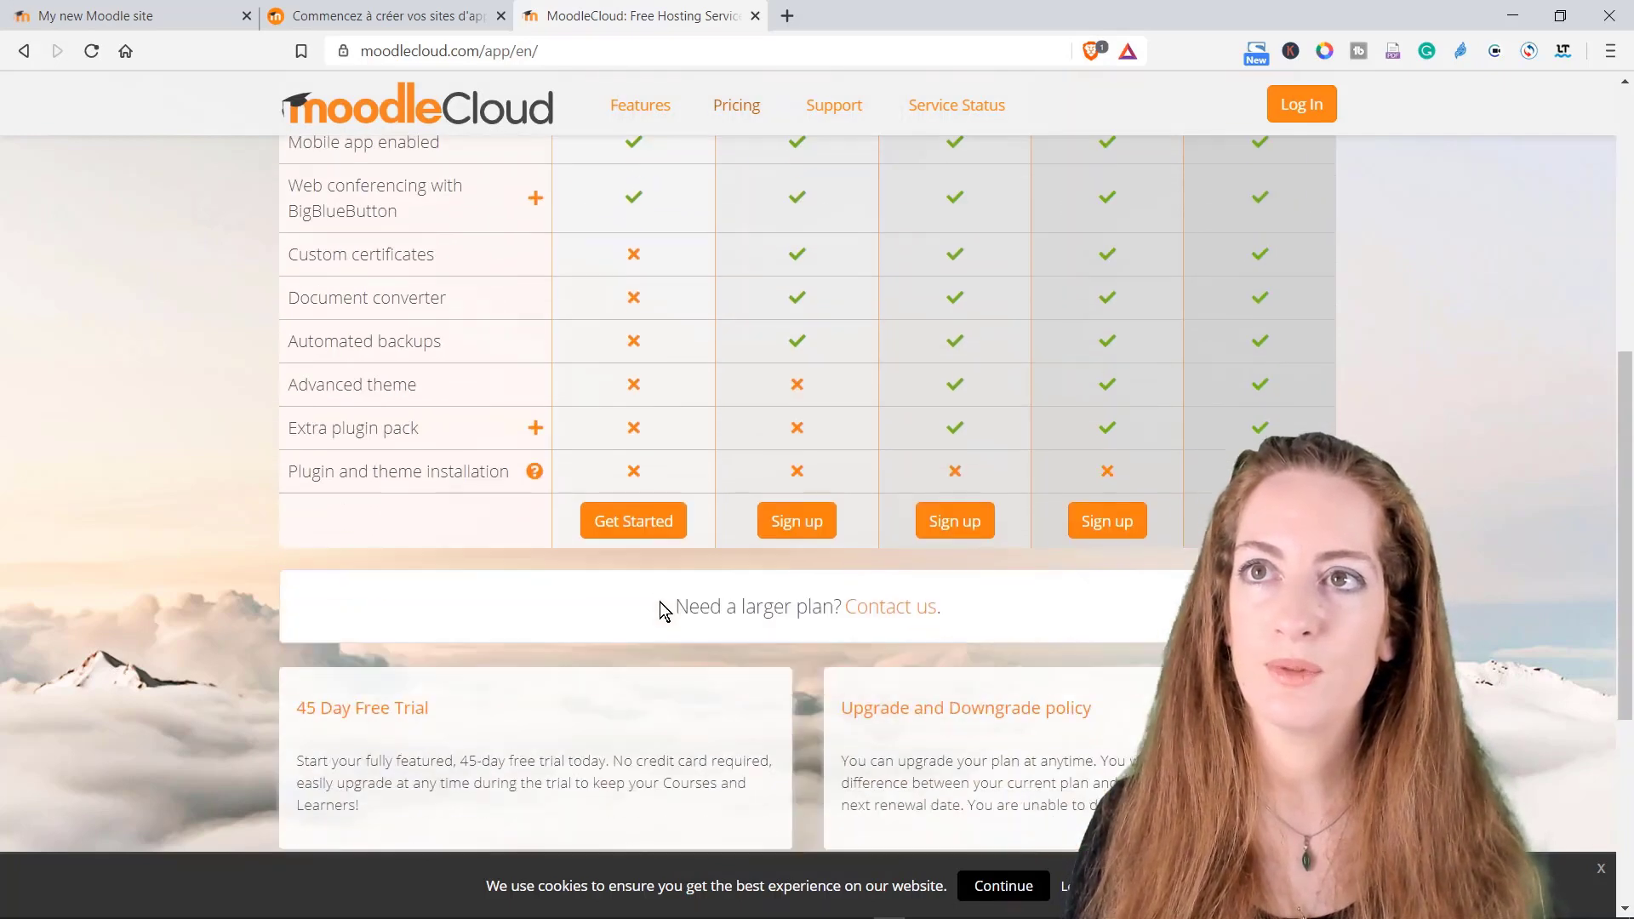
{"action": "scroll", "coordinate": [563, 342], "scroll_direction": "up", "scroll_amount": 5}
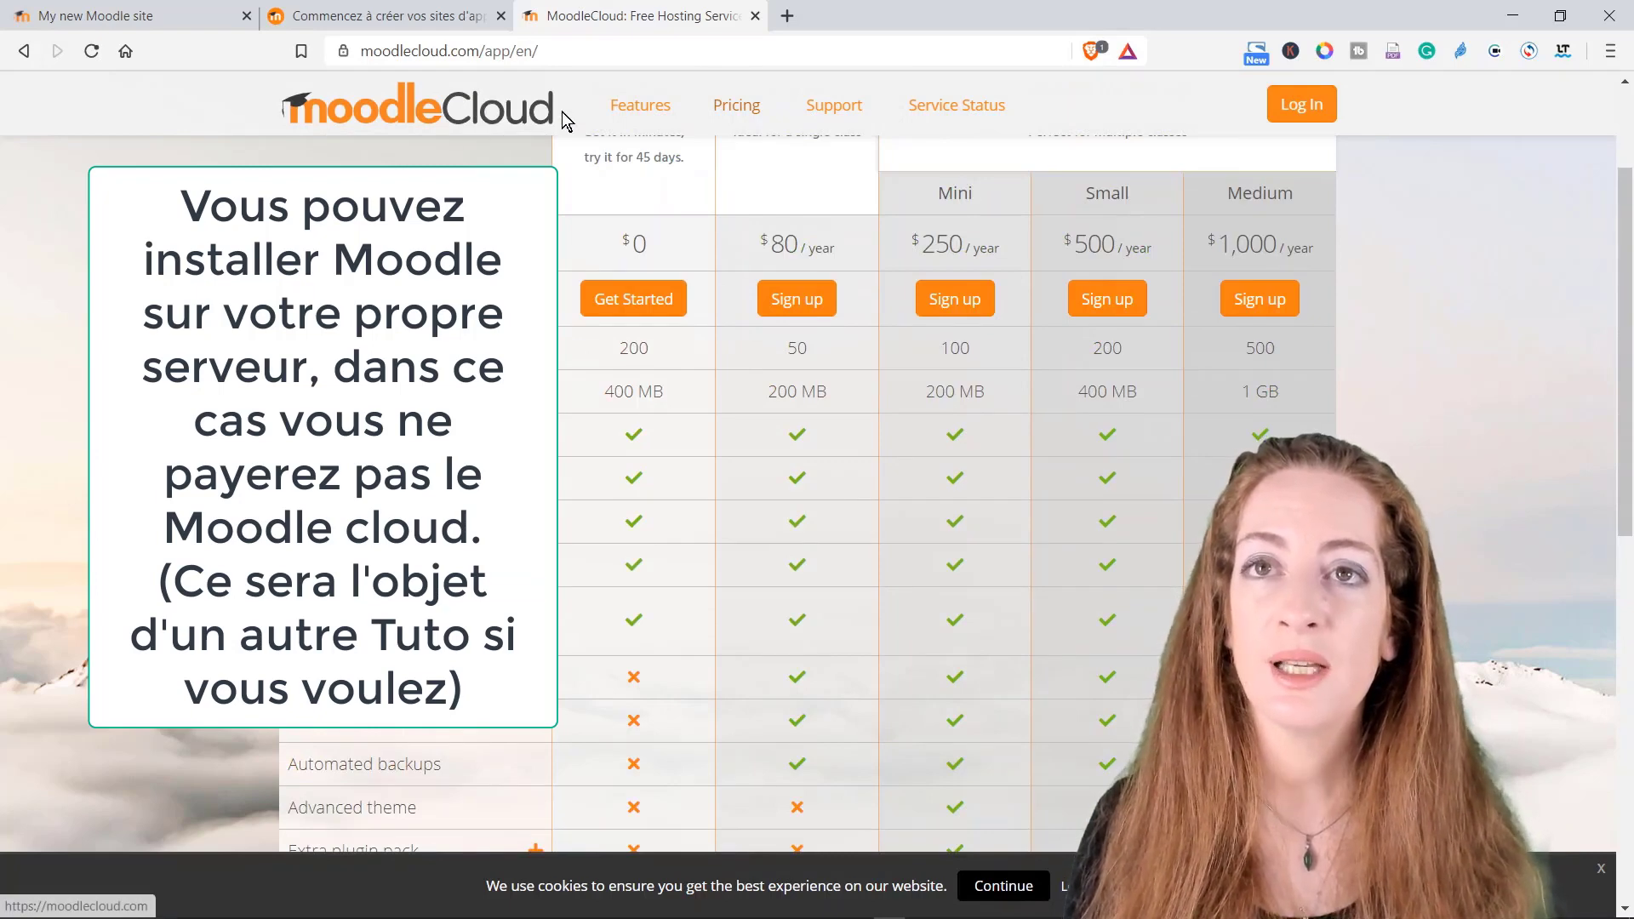
{"action": "scroll", "coordinate": [798, 494], "scroll_direction": "up", "scroll_amount": 4}
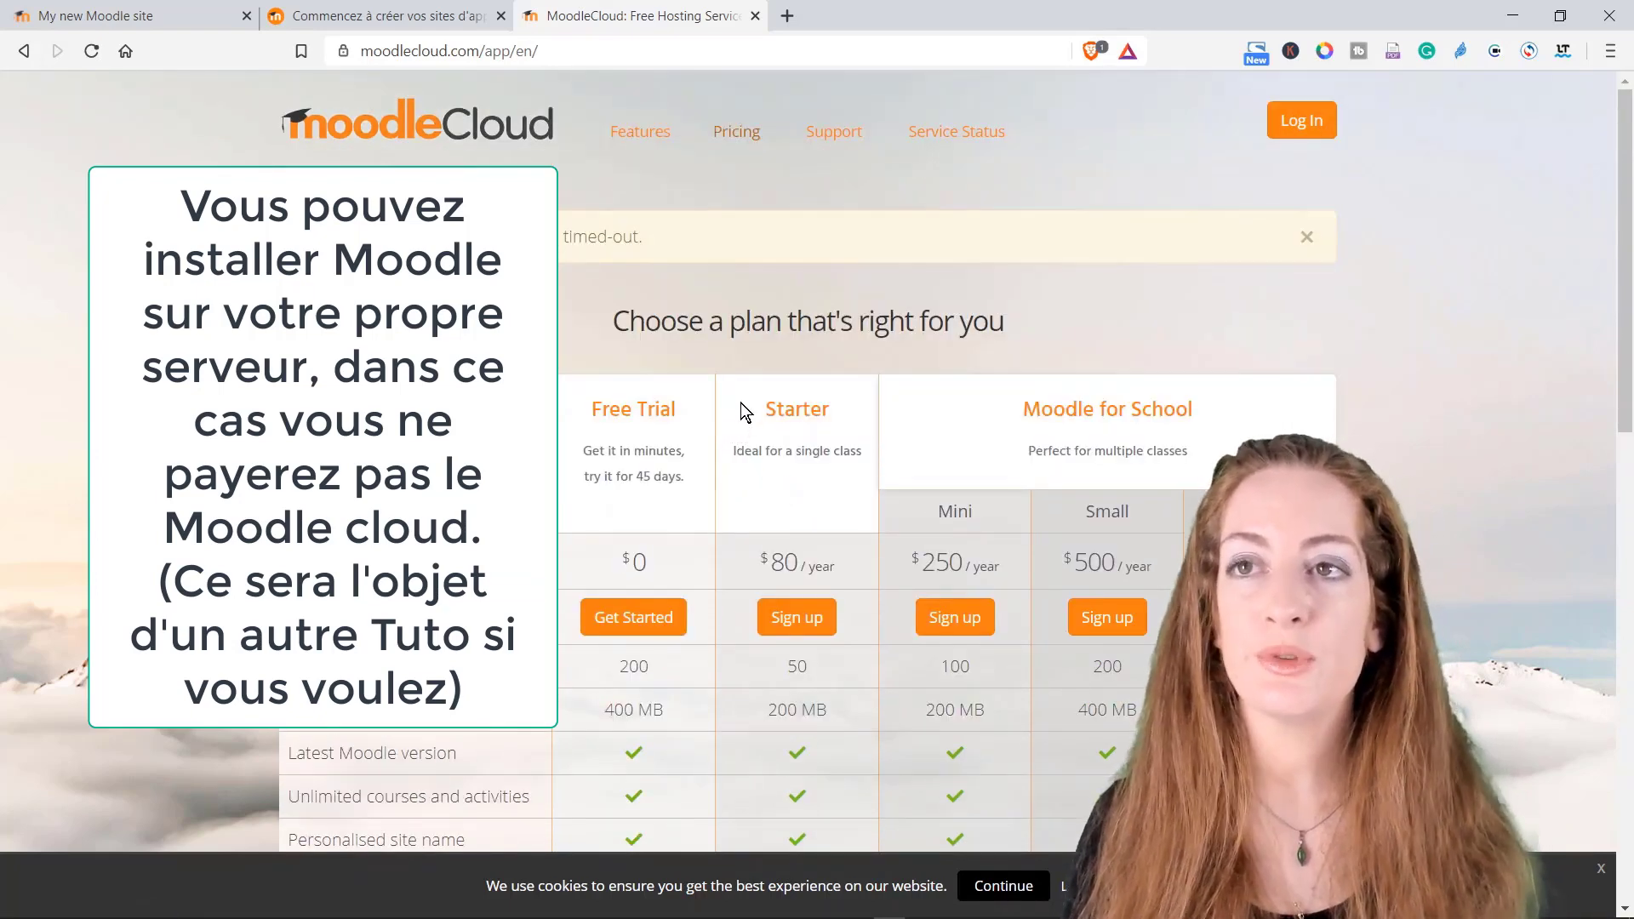
{"action": "scroll", "coordinate": [740, 402], "scroll_direction": "down", "scroll_amount": 7}
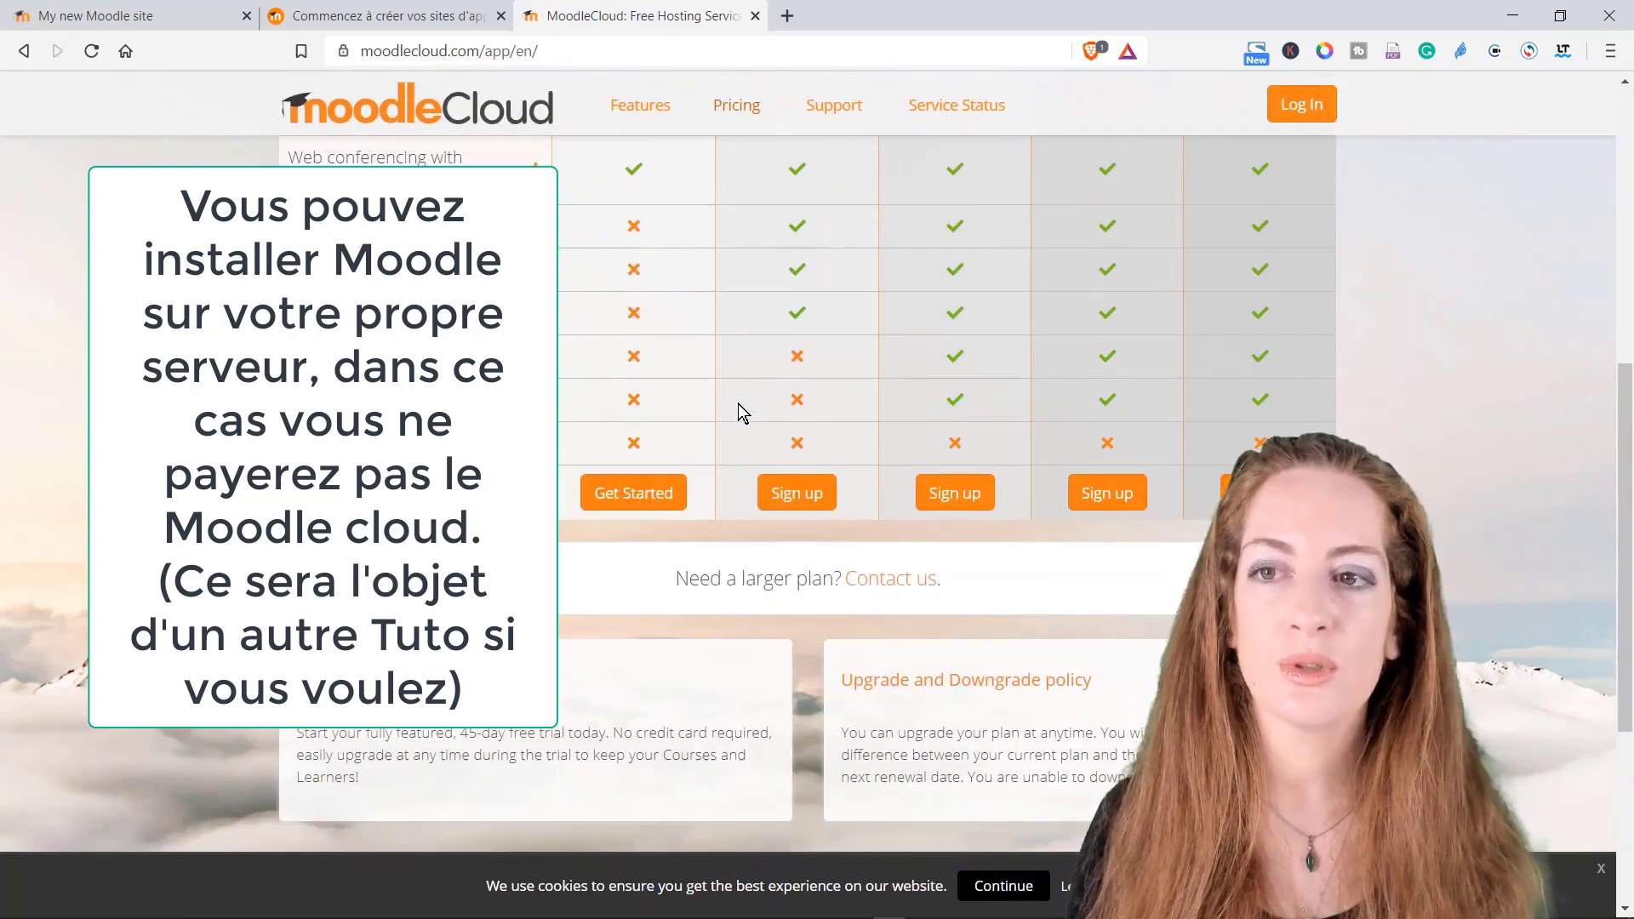
{"action": "scroll", "coordinate": [737, 403], "scroll_direction": "down", "scroll_amount": 3}
{"action": "scroll", "coordinate": [738, 404], "scroll_direction": "up", "scroll_amount": 6}
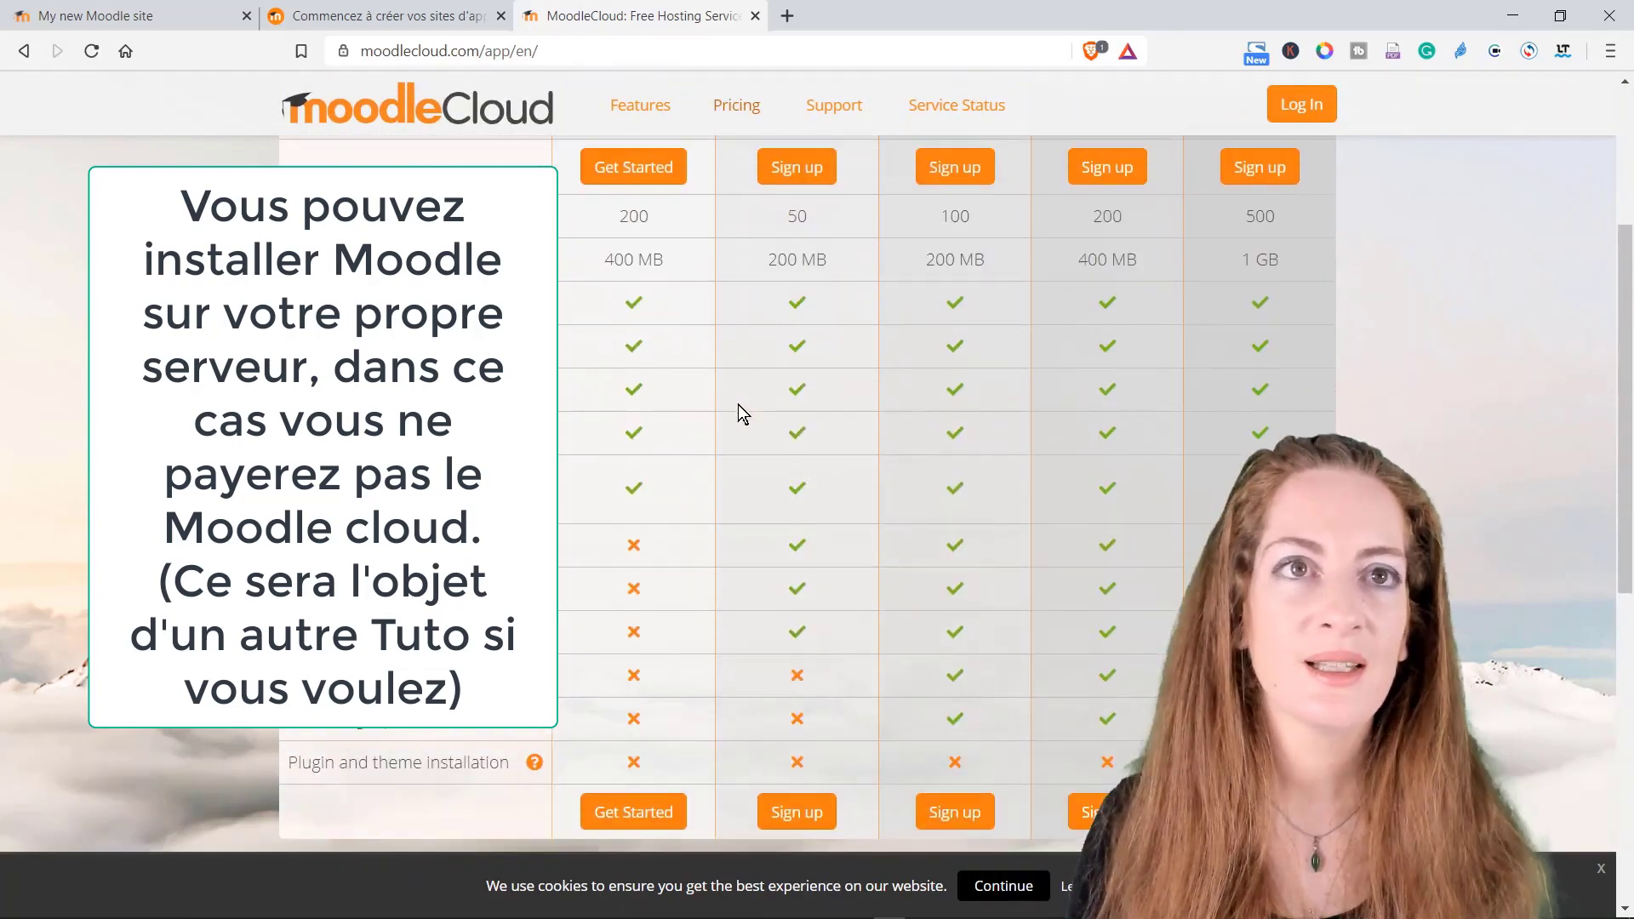
{"action": "scroll", "coordinate": [738, 413], "scroll_direction": "up", "scroll_amount": 5}
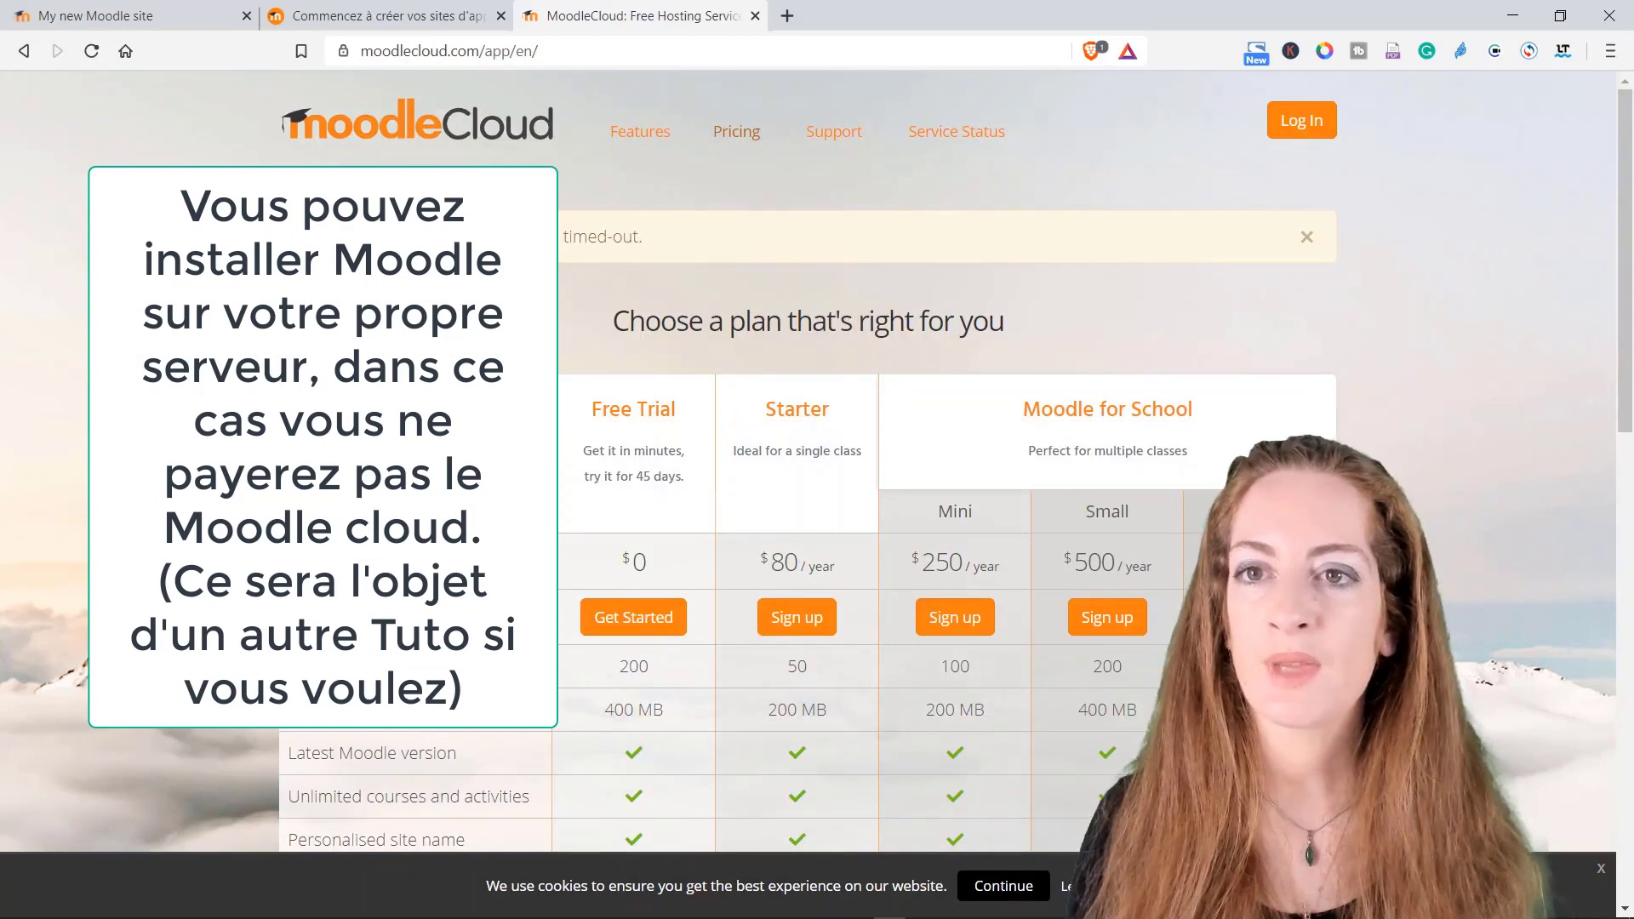
{"action": "left_click", "coordinate": [626, 628]}
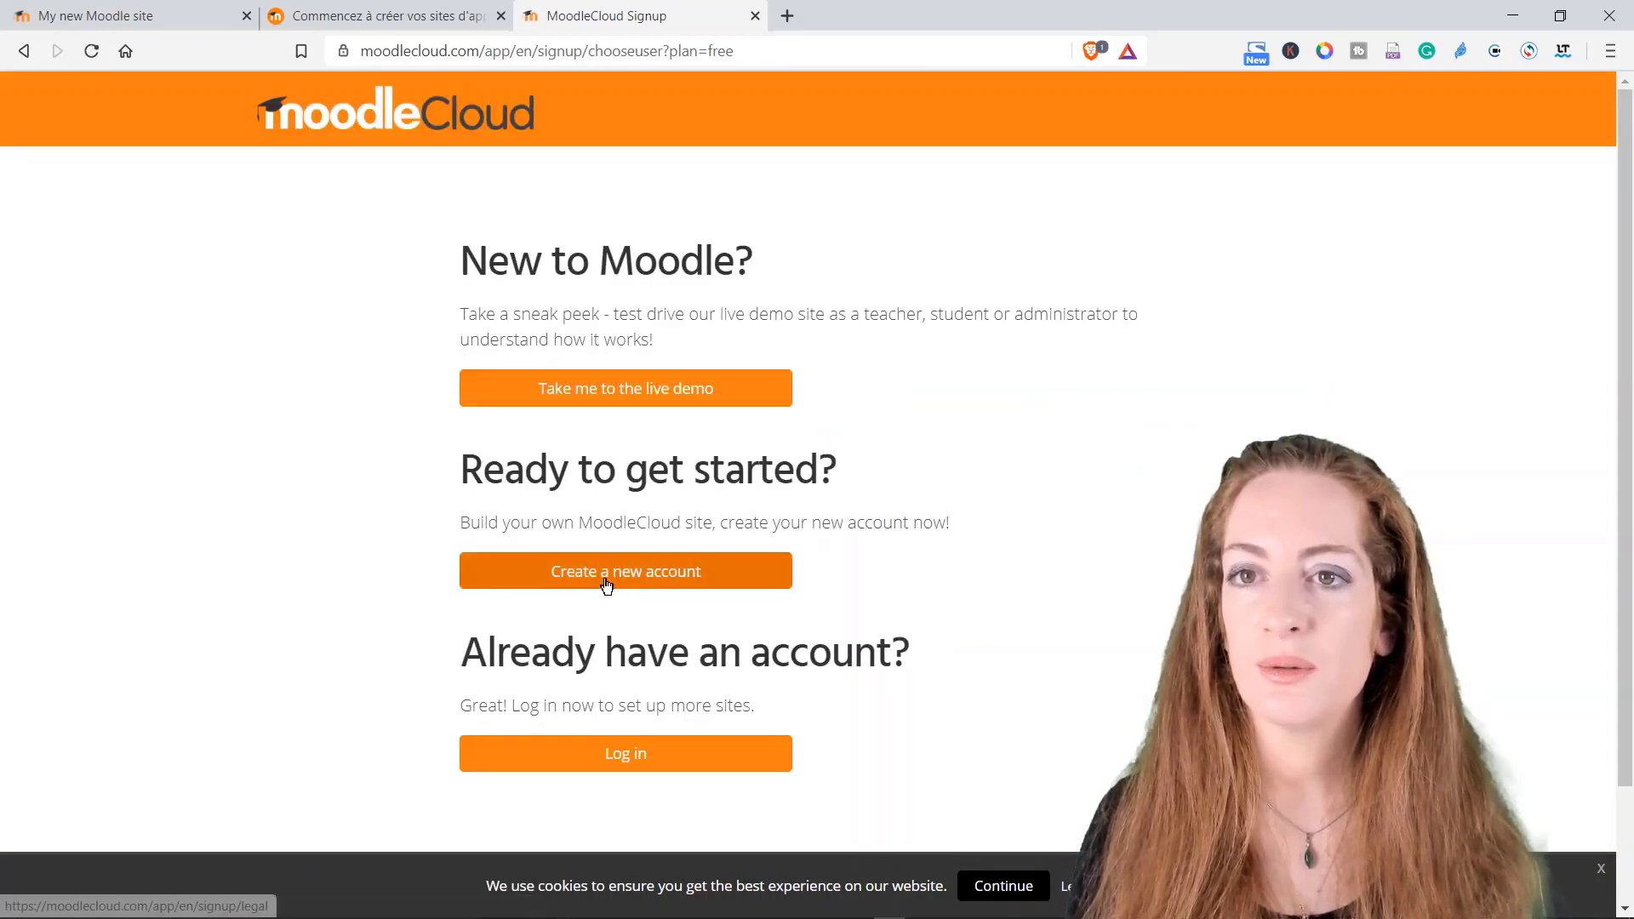
Step: Start signing up for a new MoodleCloud account via 'Create a new account'
{"action": "left_click", "coordinate": [606, 584]}
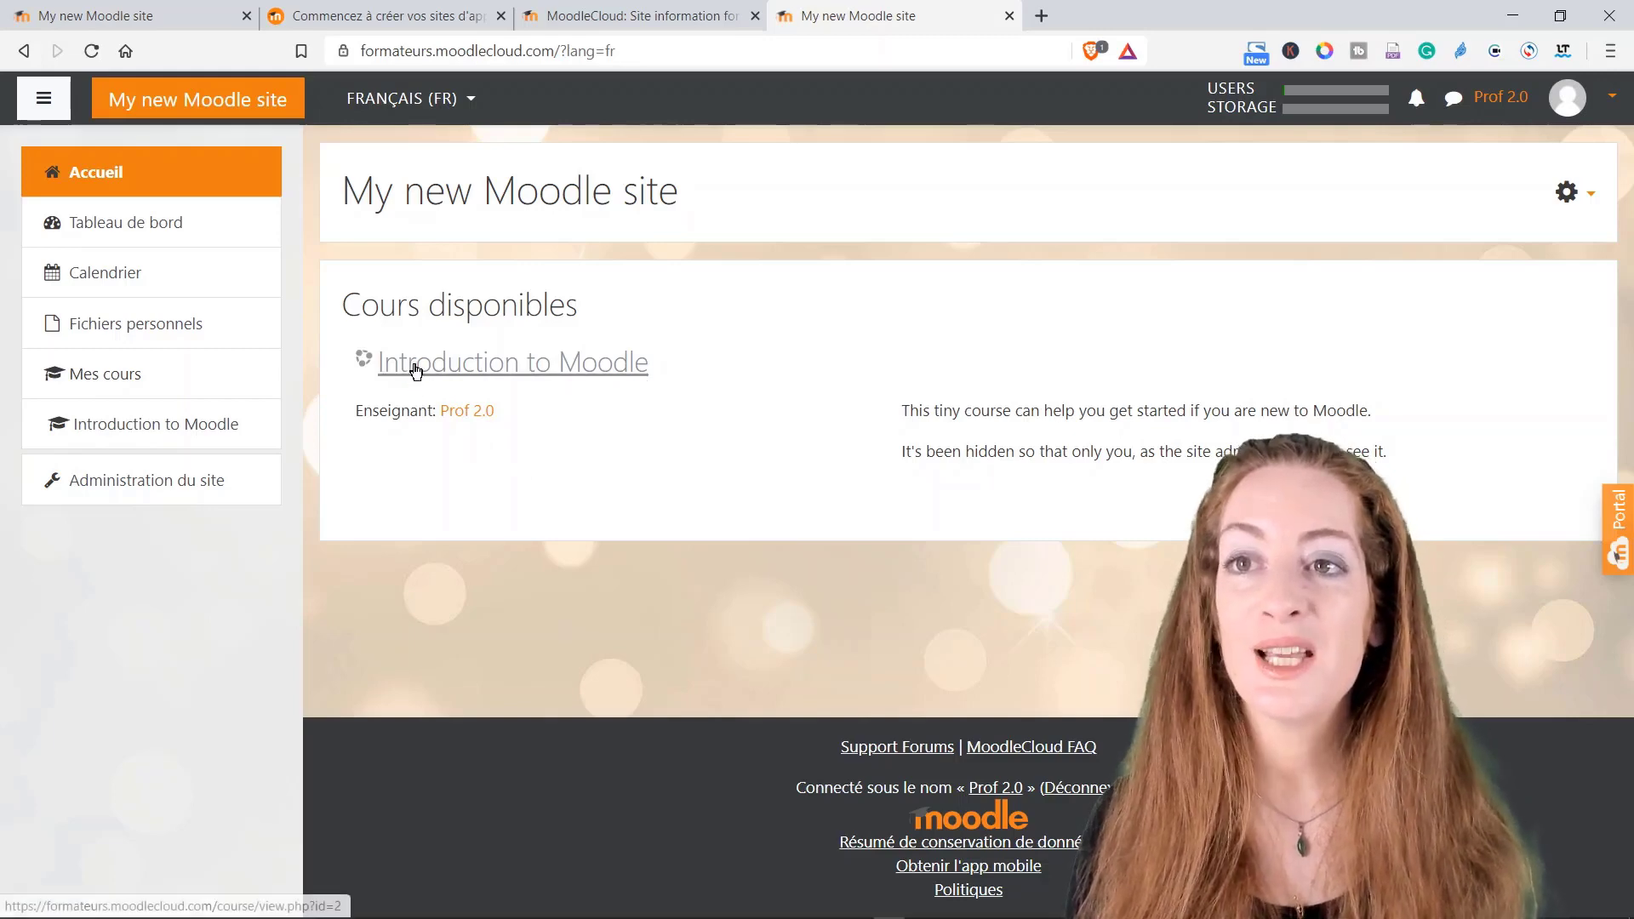
Step: Open Introduction to Moodle under Cours disponibles and scroll through its Welcome! section
{"action": "left_click", "coordinate": [594, 377]}
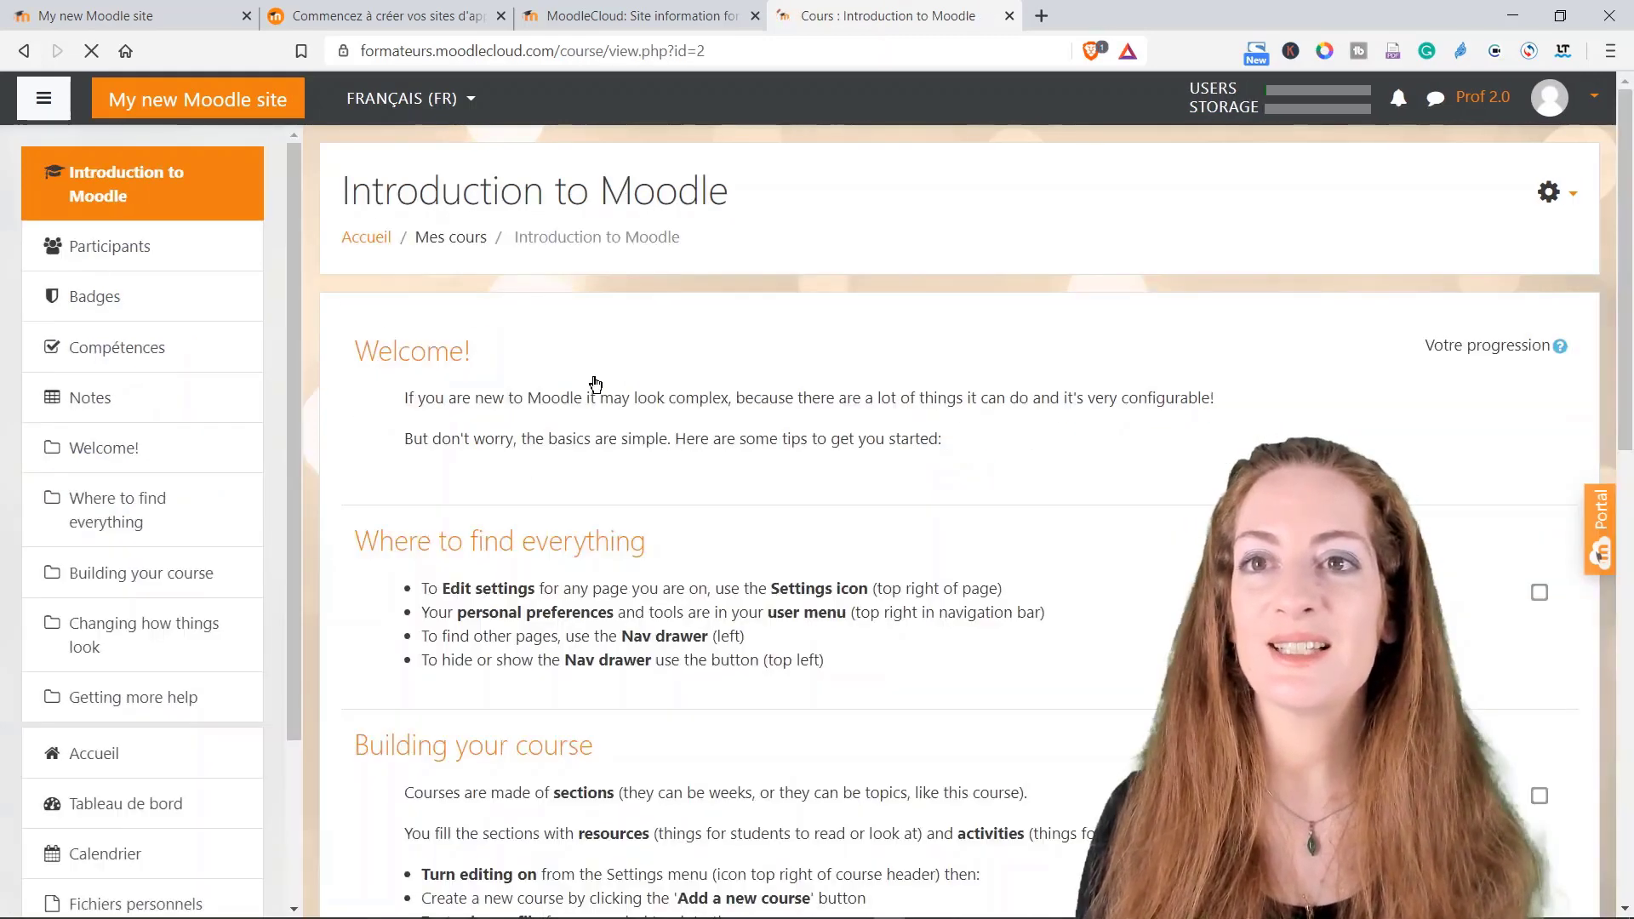
{"action": "scroll", "coordinate": [576, 426], "scroll_direction": "down", "scroll_amount": 12}
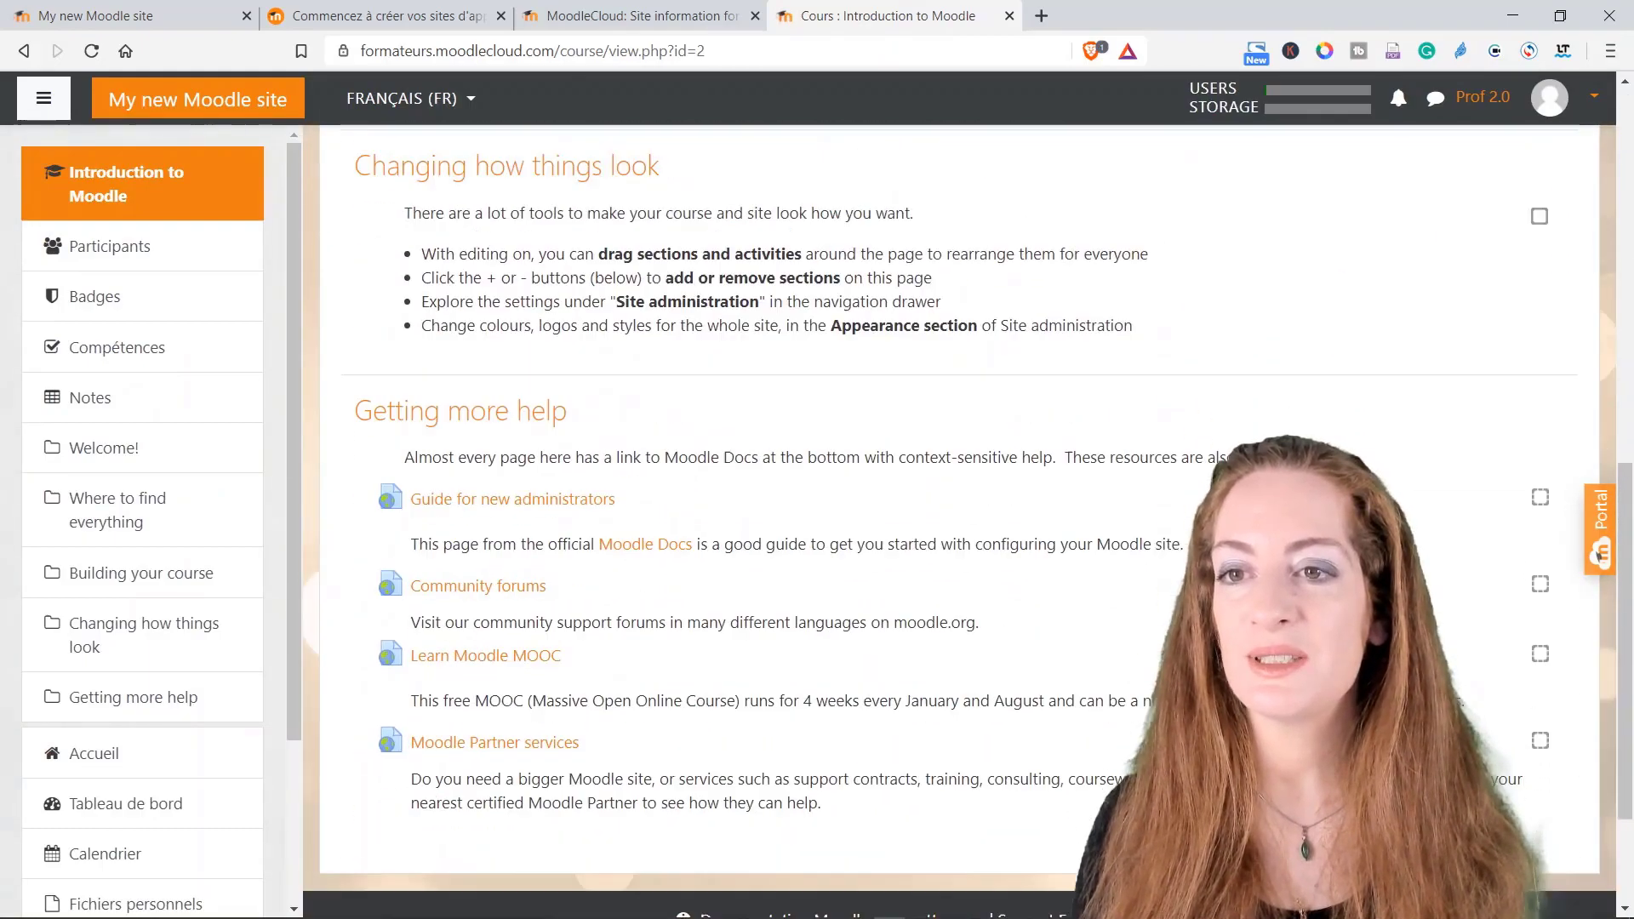
{"action": "scroll", "coordinate": [503, 426], "scroll_direction": "up", "scroll_amount": 8}
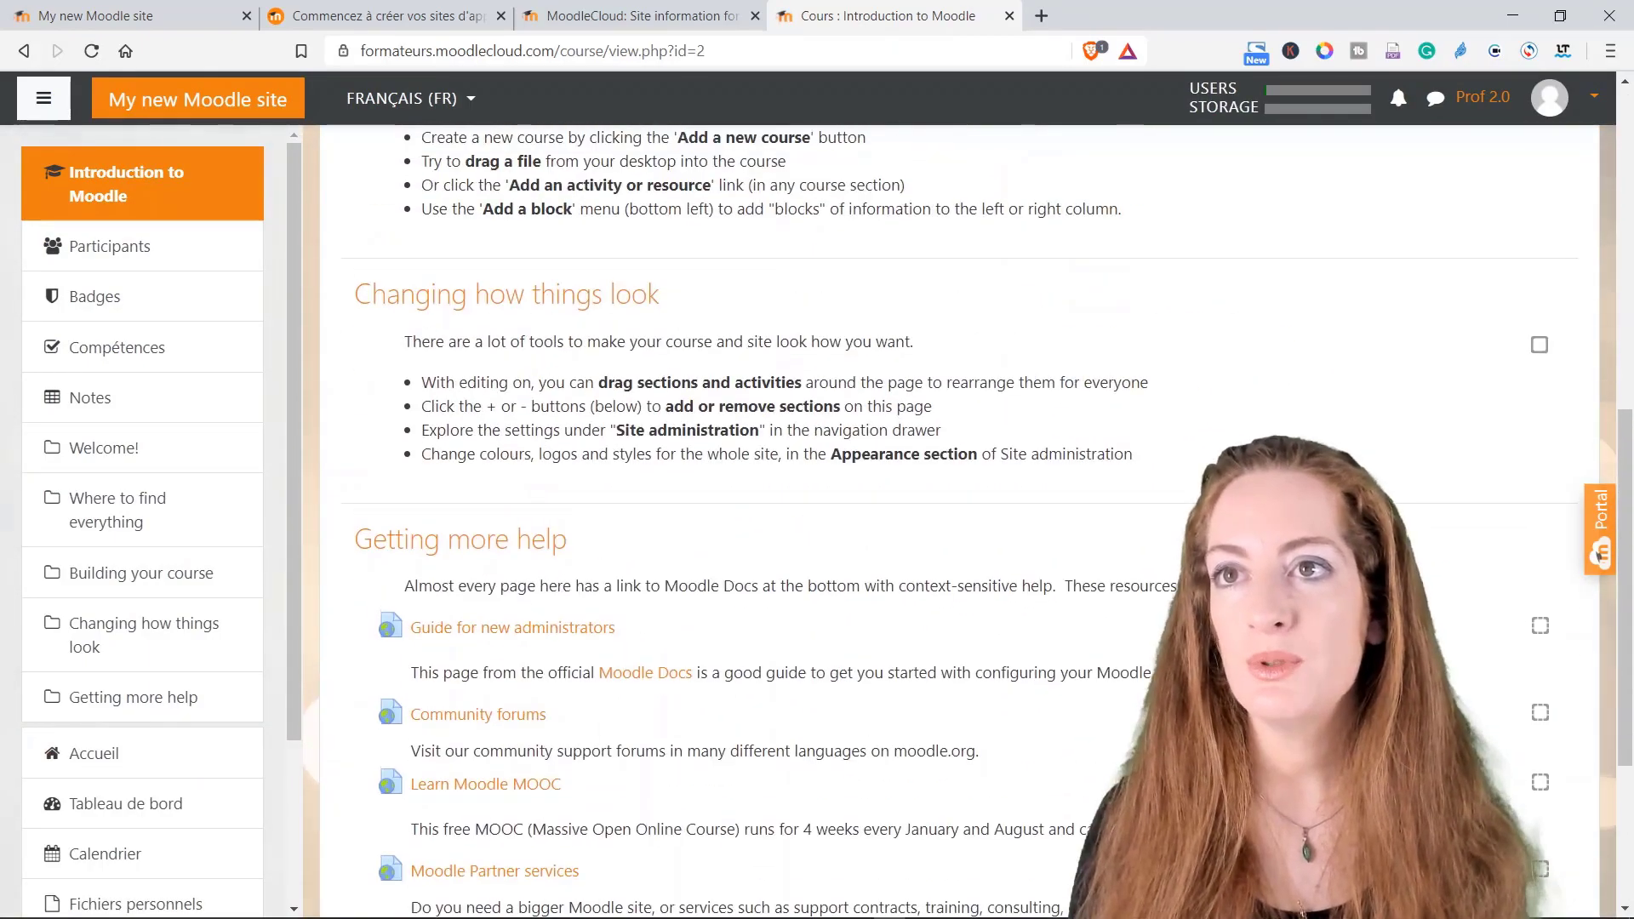
{"action": "scroll", "coordinate": [557, 502], "scroll_direction": "up", "scroll_amount": 4}
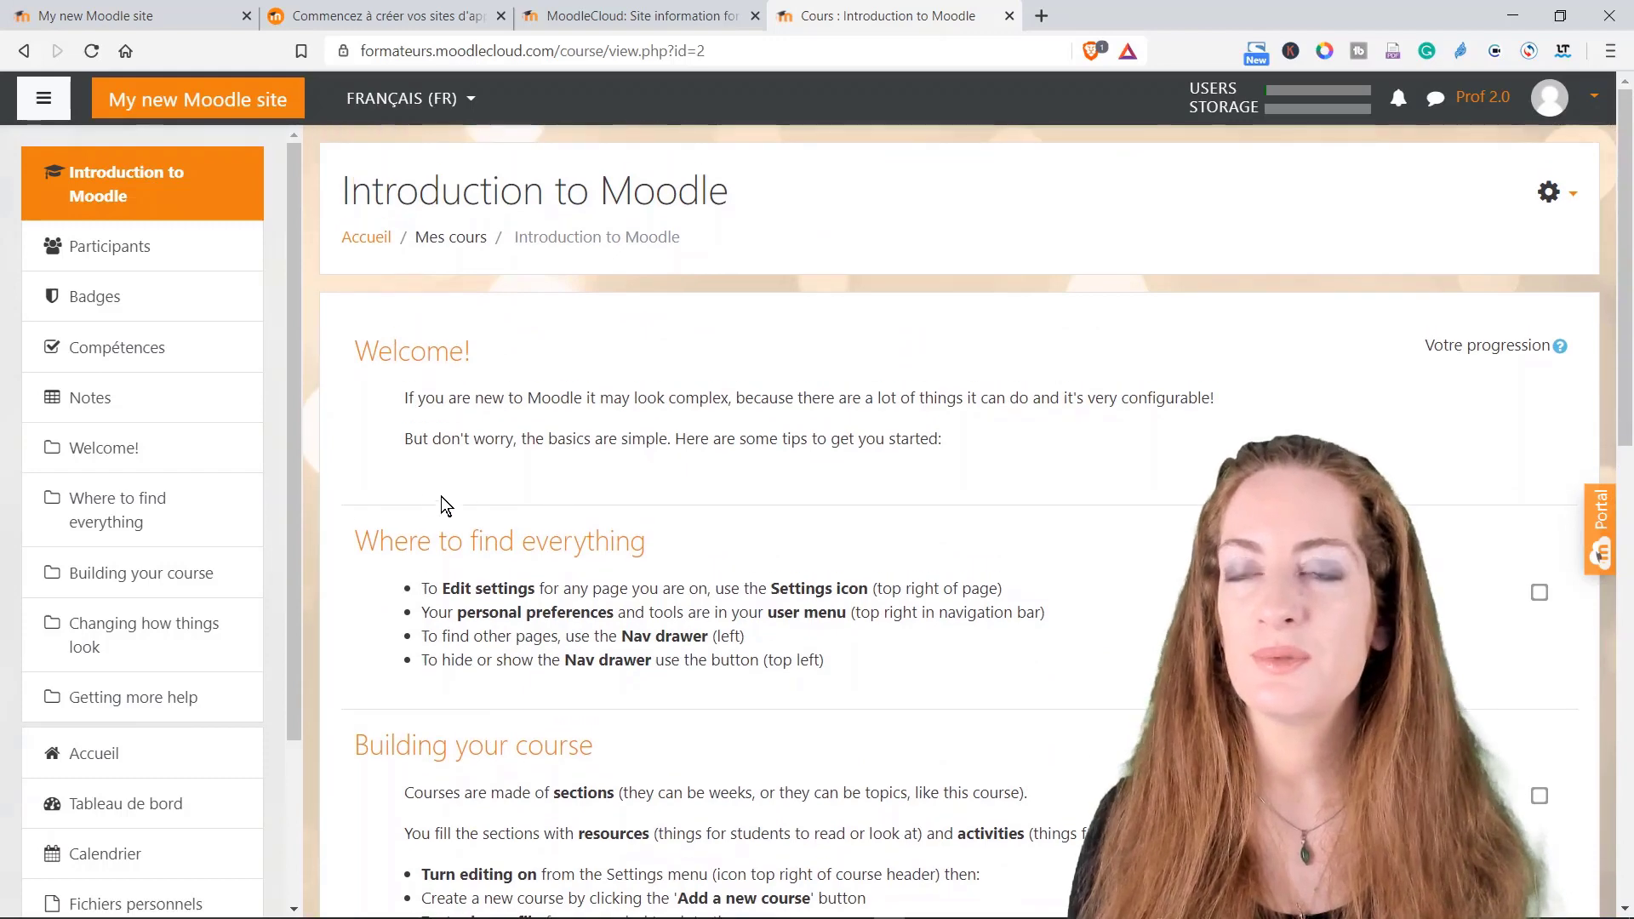
Step: Return to the front page and bring up the empty Ajouter un cours form
{"action": "left_click", "coordinate": [25, 52]}
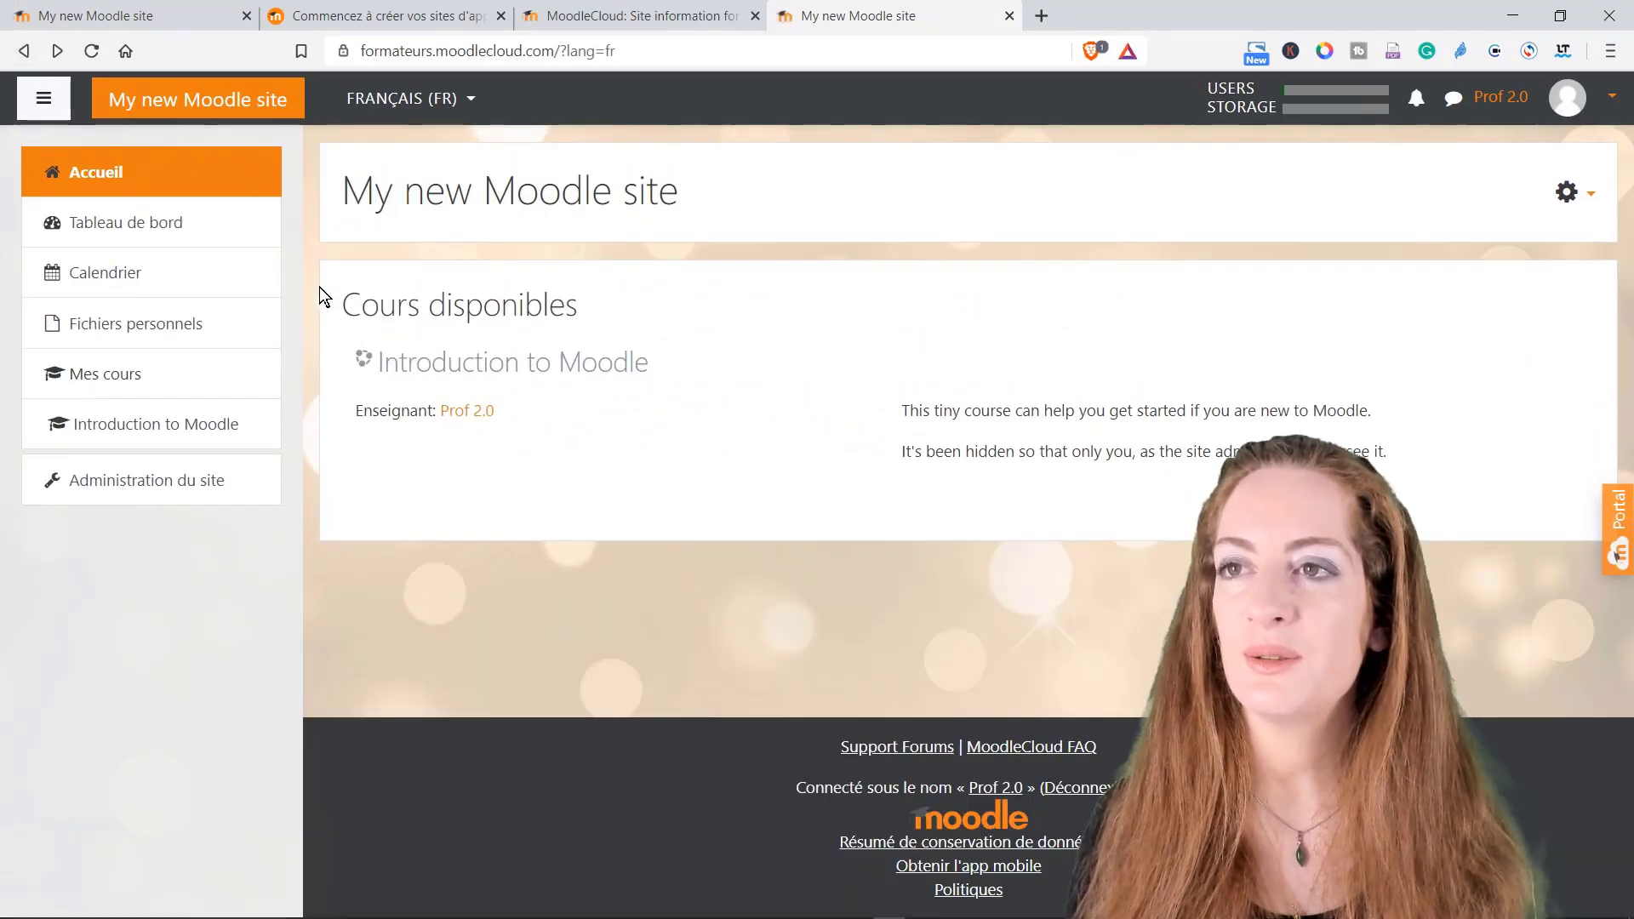
{"action": "left_click", "coordinate": [1580, 203]}
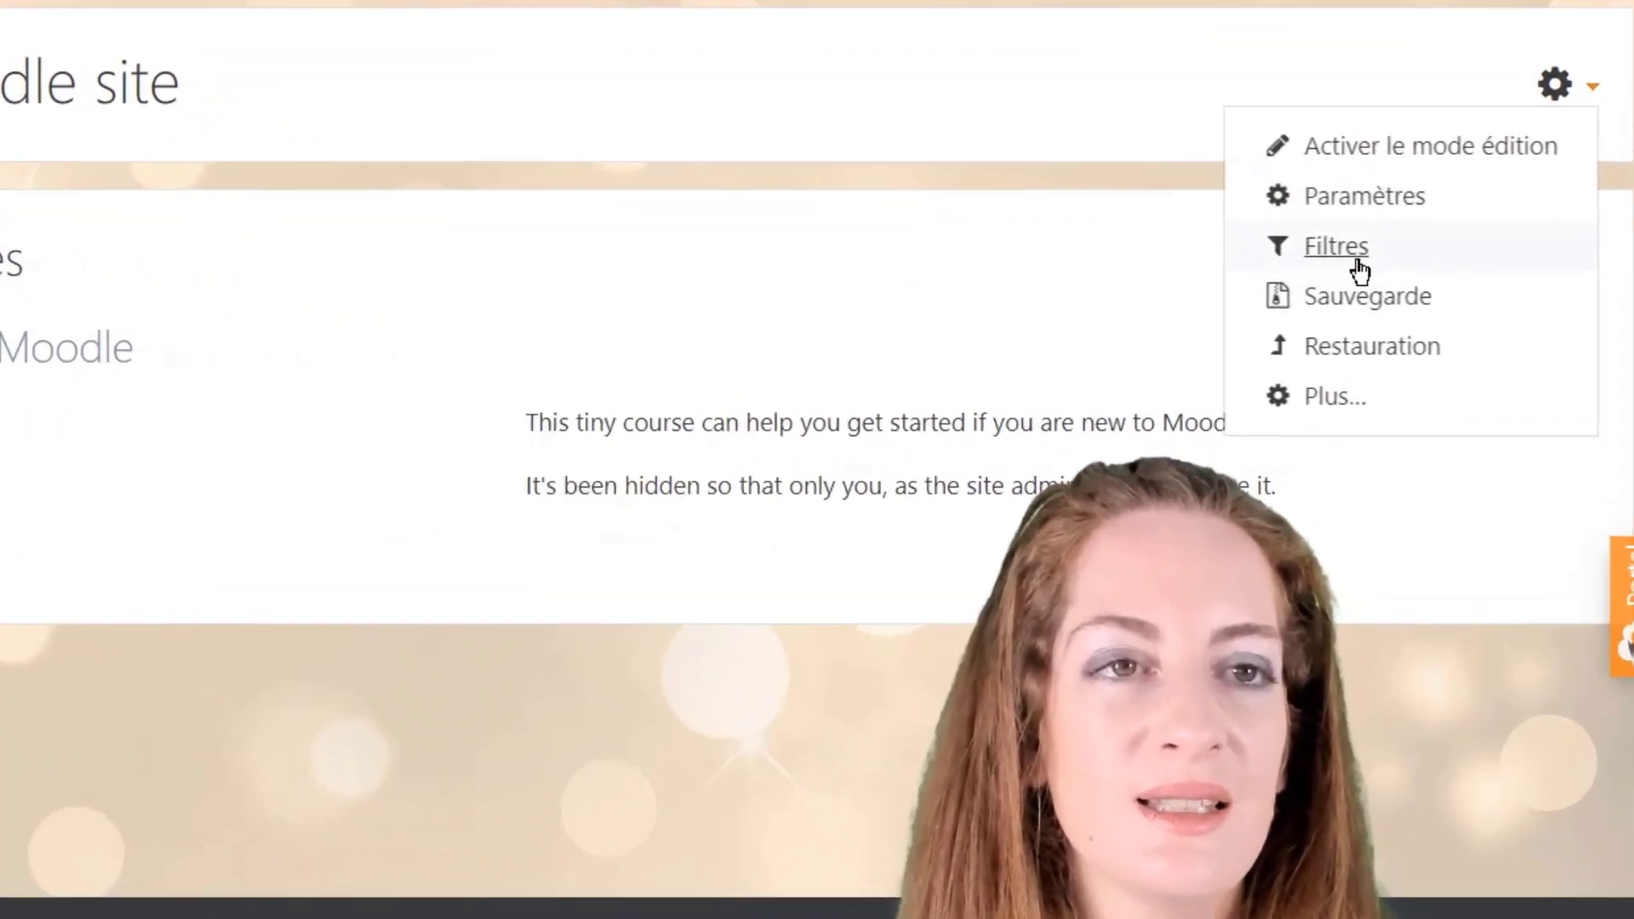
{"action": "key", "text": "Escape"}
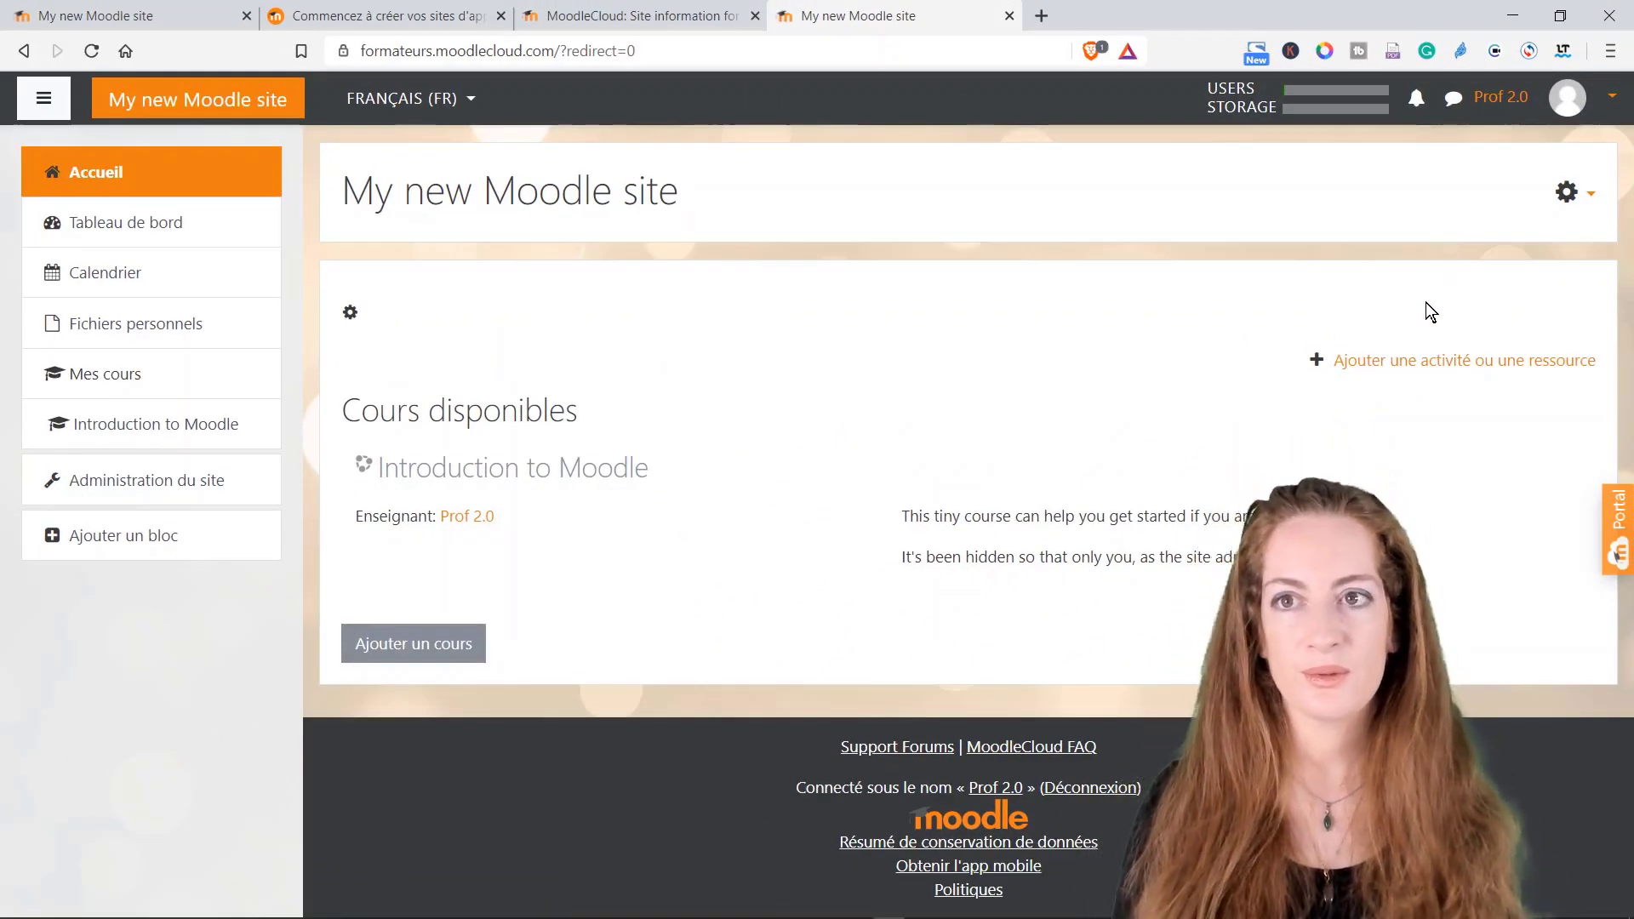
{"action": "left_click", "coordinate": [434, 659]}
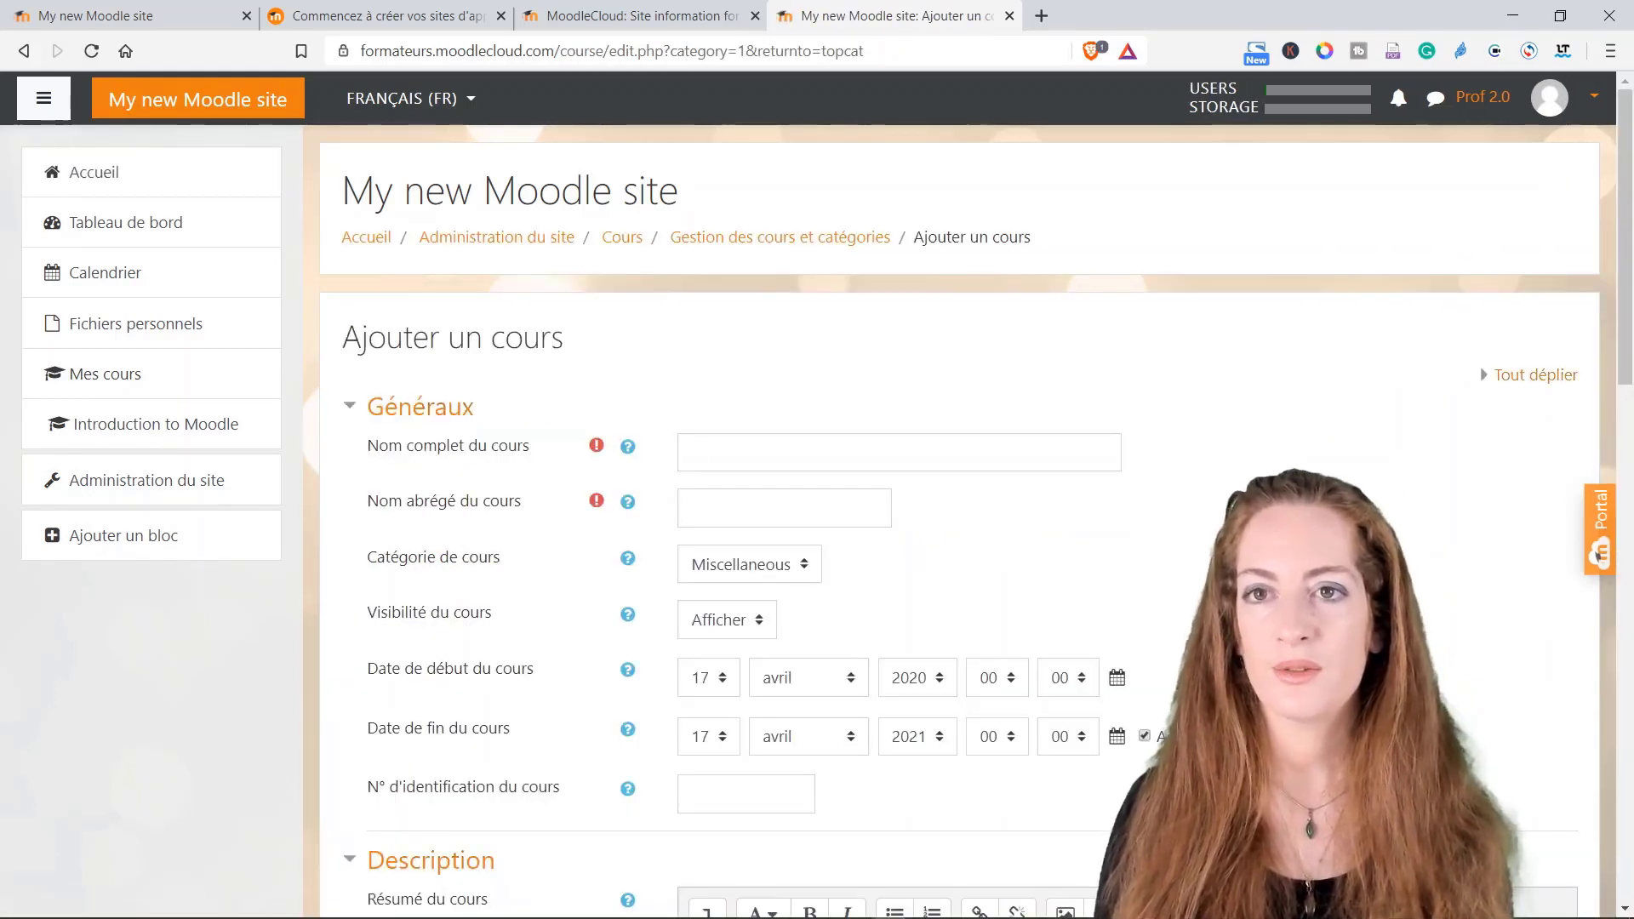
Step: Enter full name 'les roses' and short name 'LR', keep category Miscellaneous, and disable the end date
{"action": "left_click", "coordinate": [766, 452]}
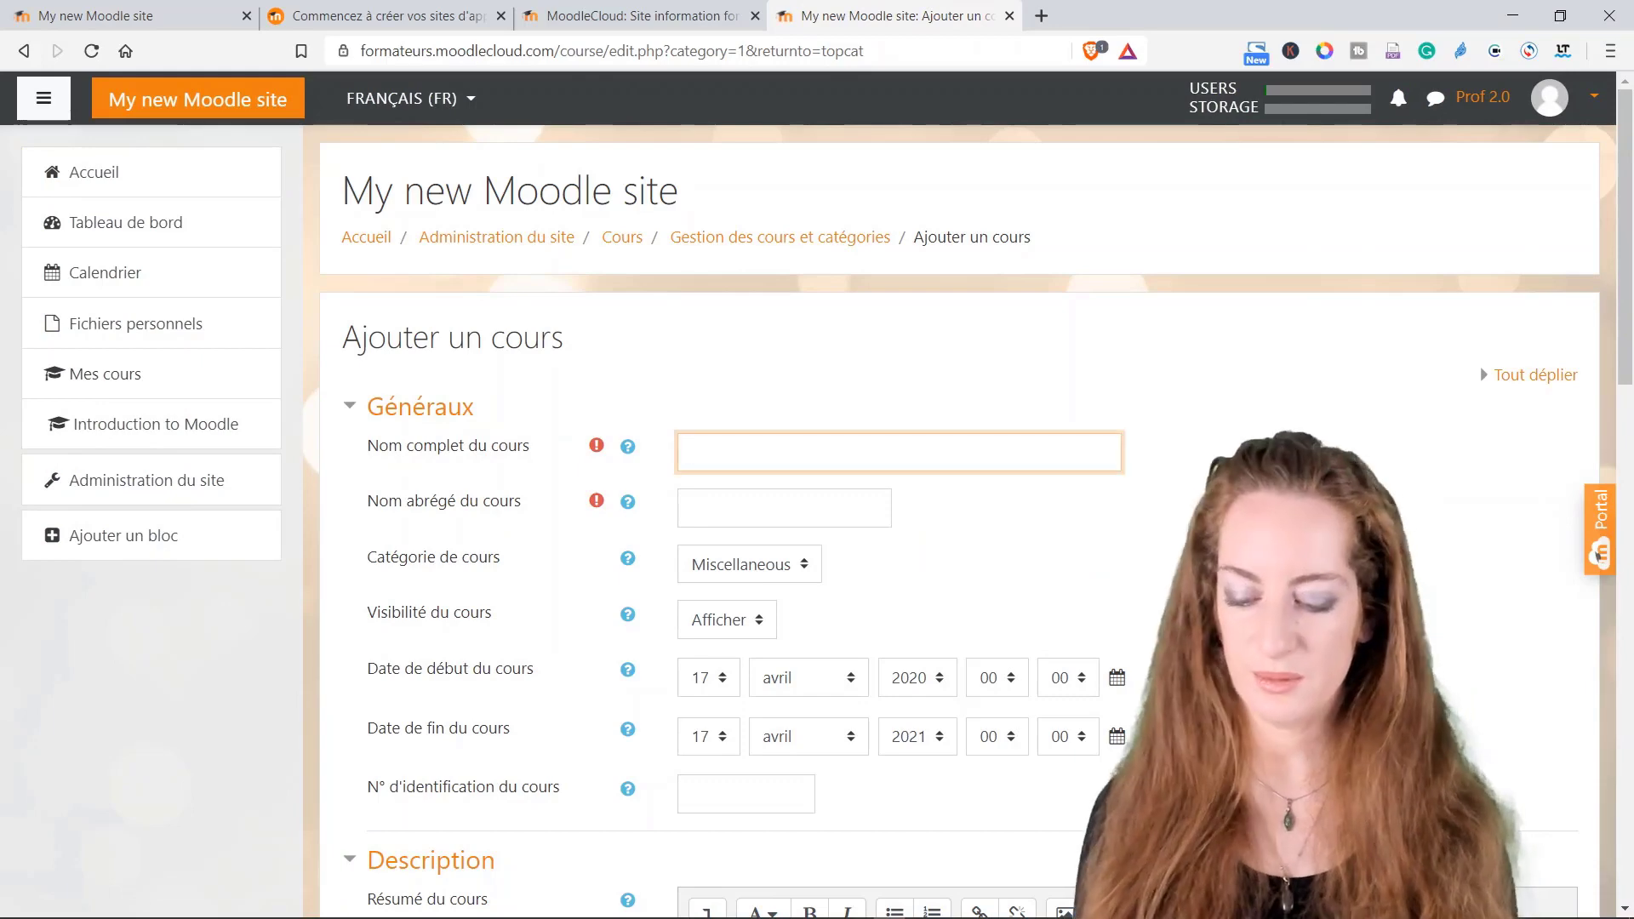
{"action": "type", "text": "les r"}
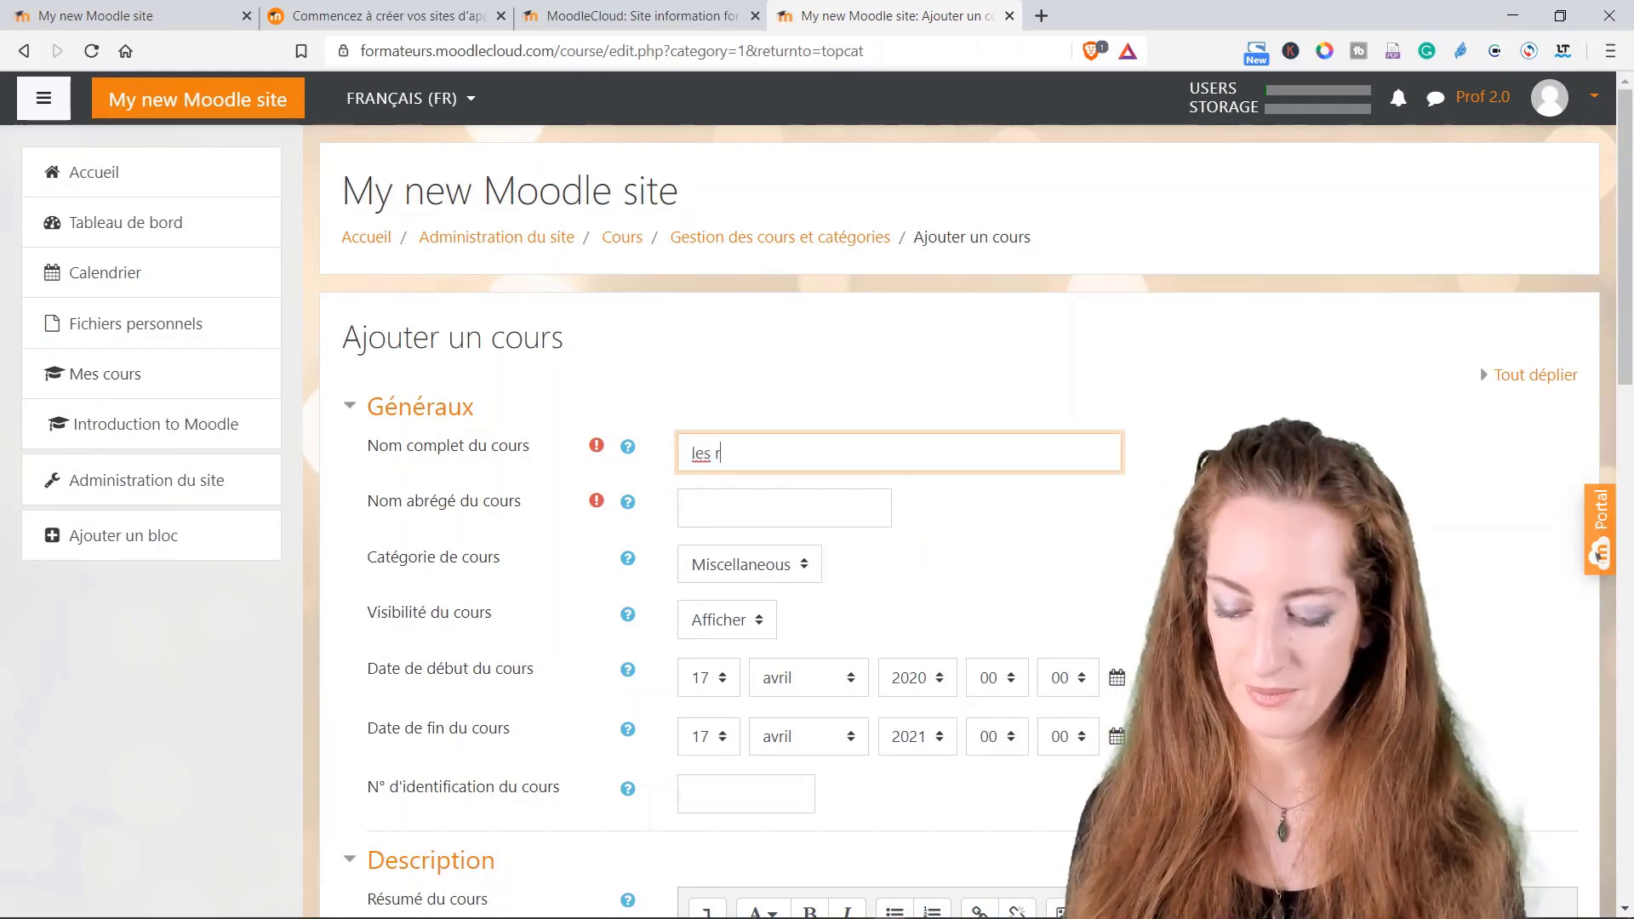
{"action": "type", "text": "oses"}
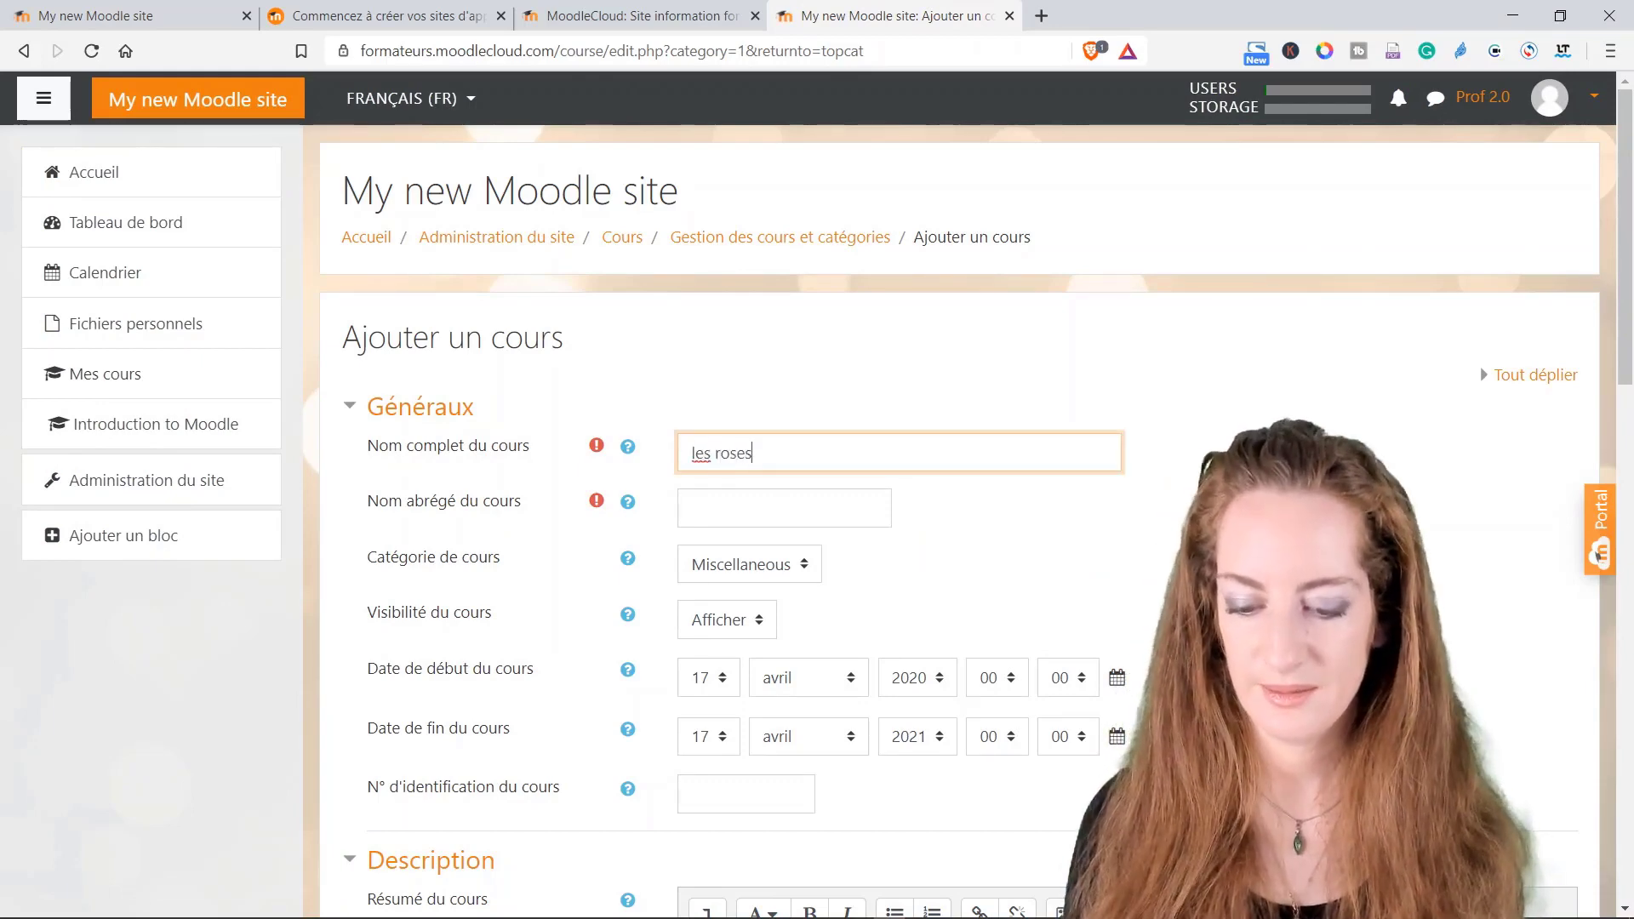
{"action": "left_click", "coordinate": [766, 508]}
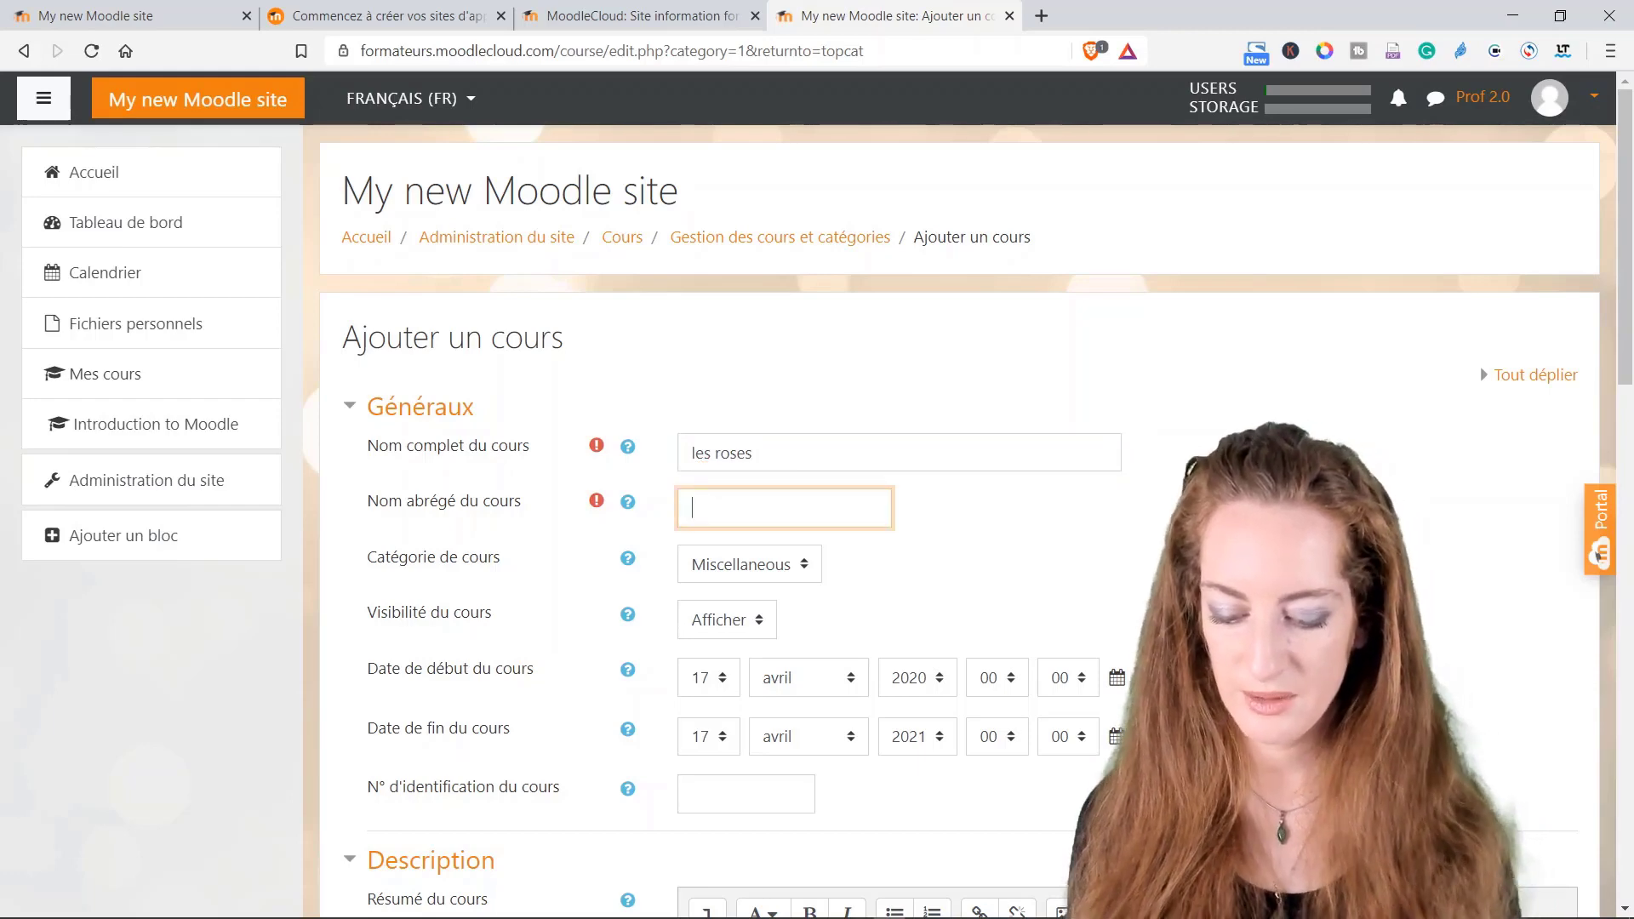
{"action": "type", "text": "LR"}
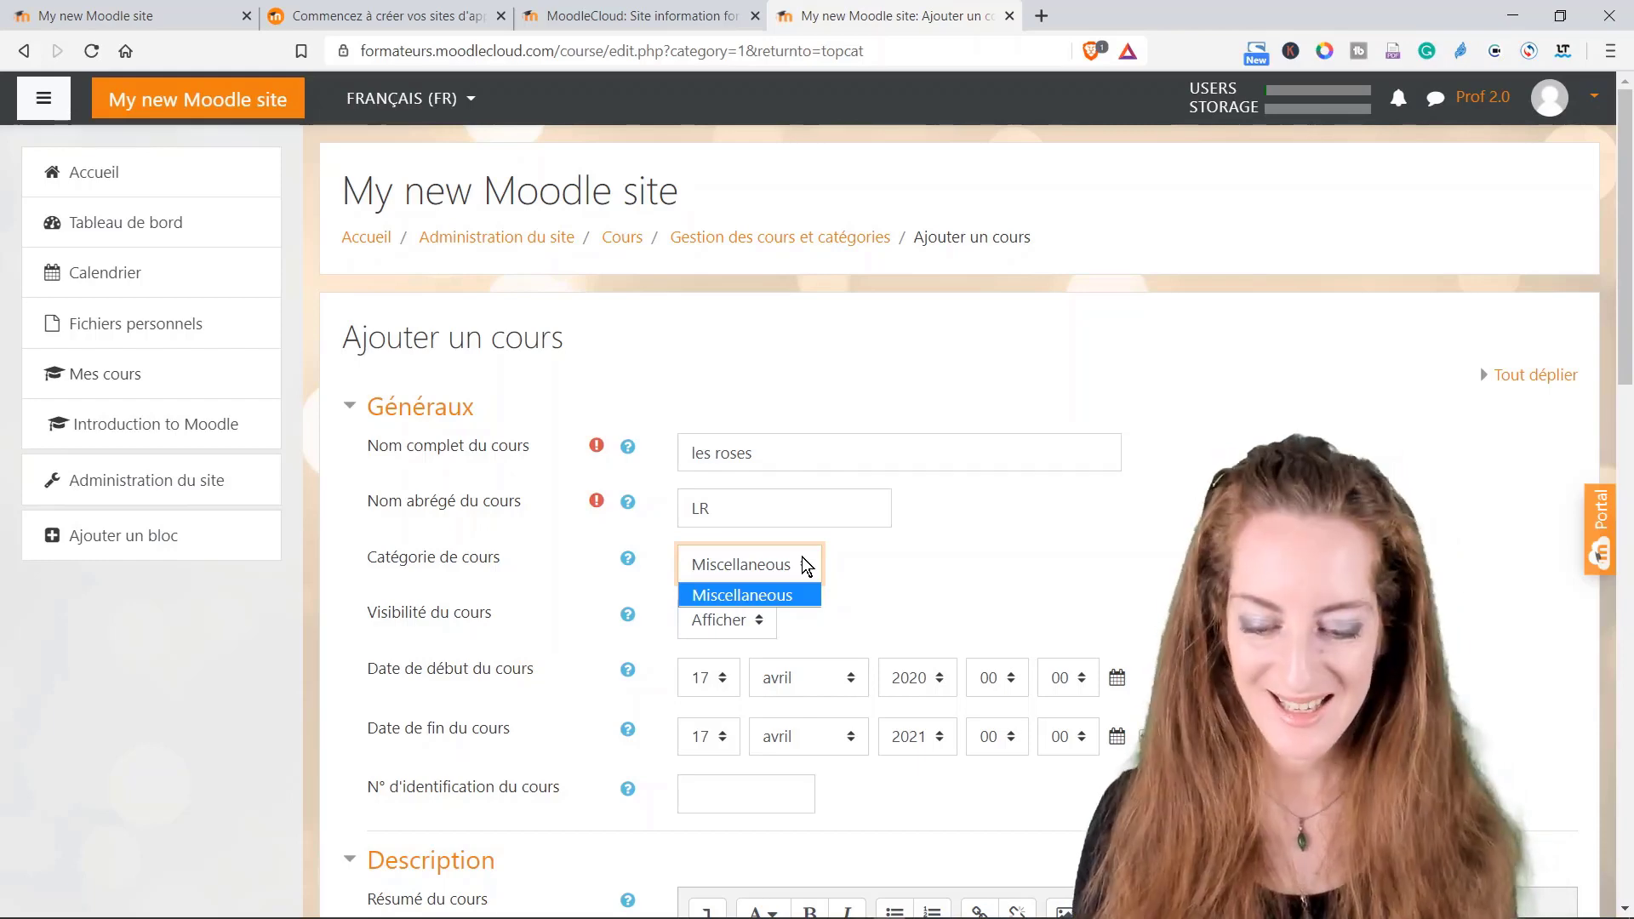
{"action": "left_click", "coordinate": [904, 577]}
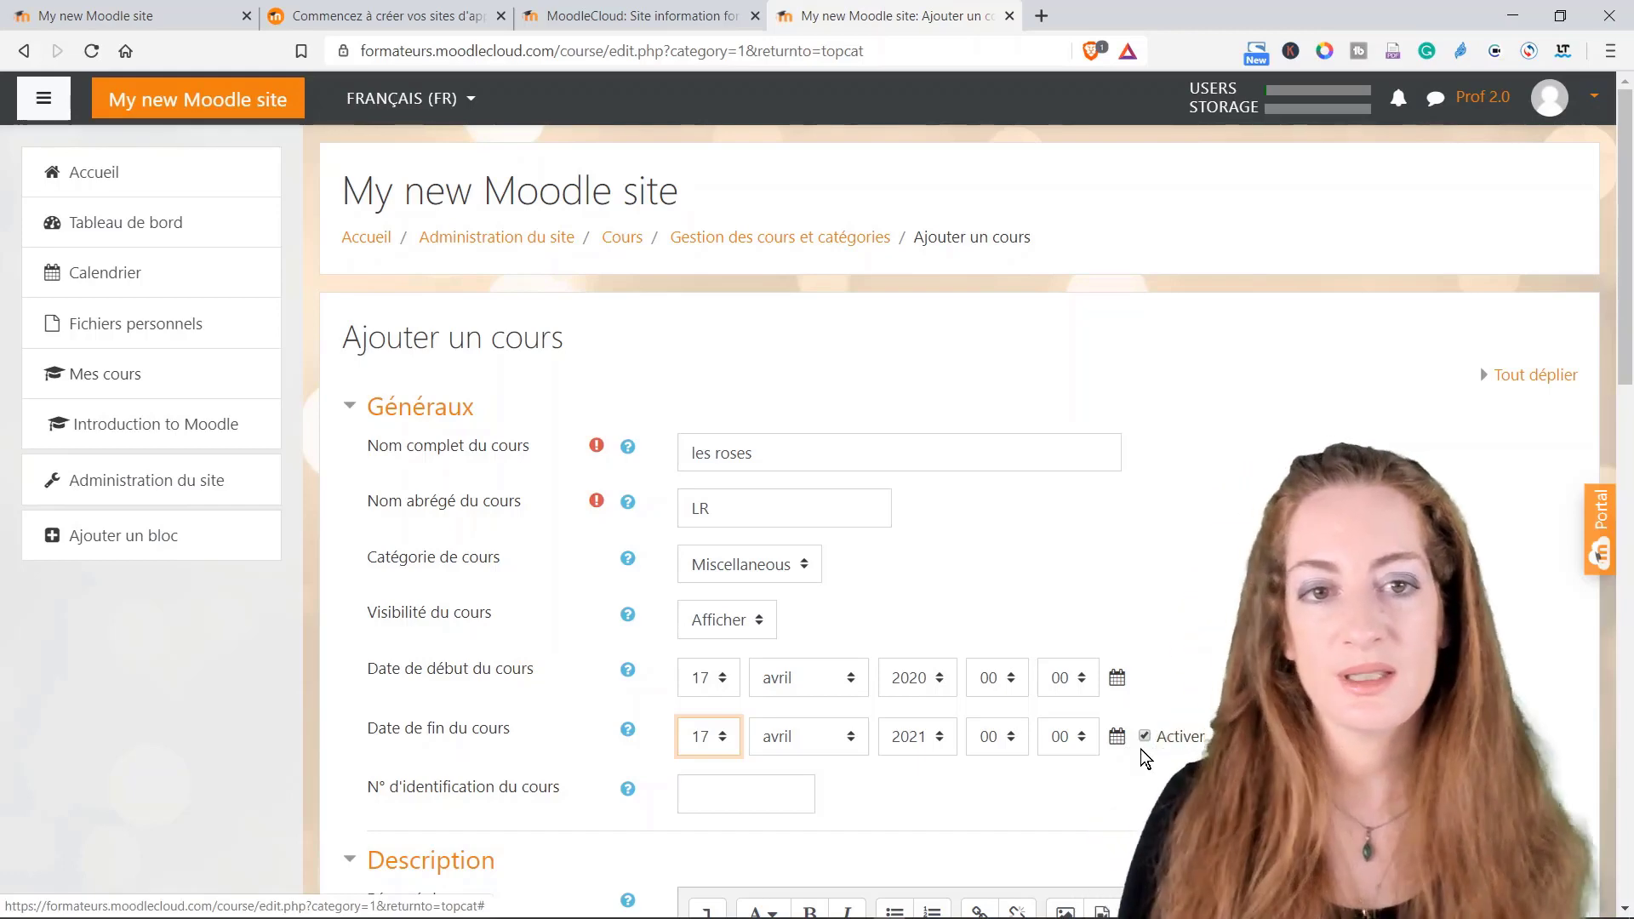
{"action": "left_click", "coordinate": [1146, 737]}
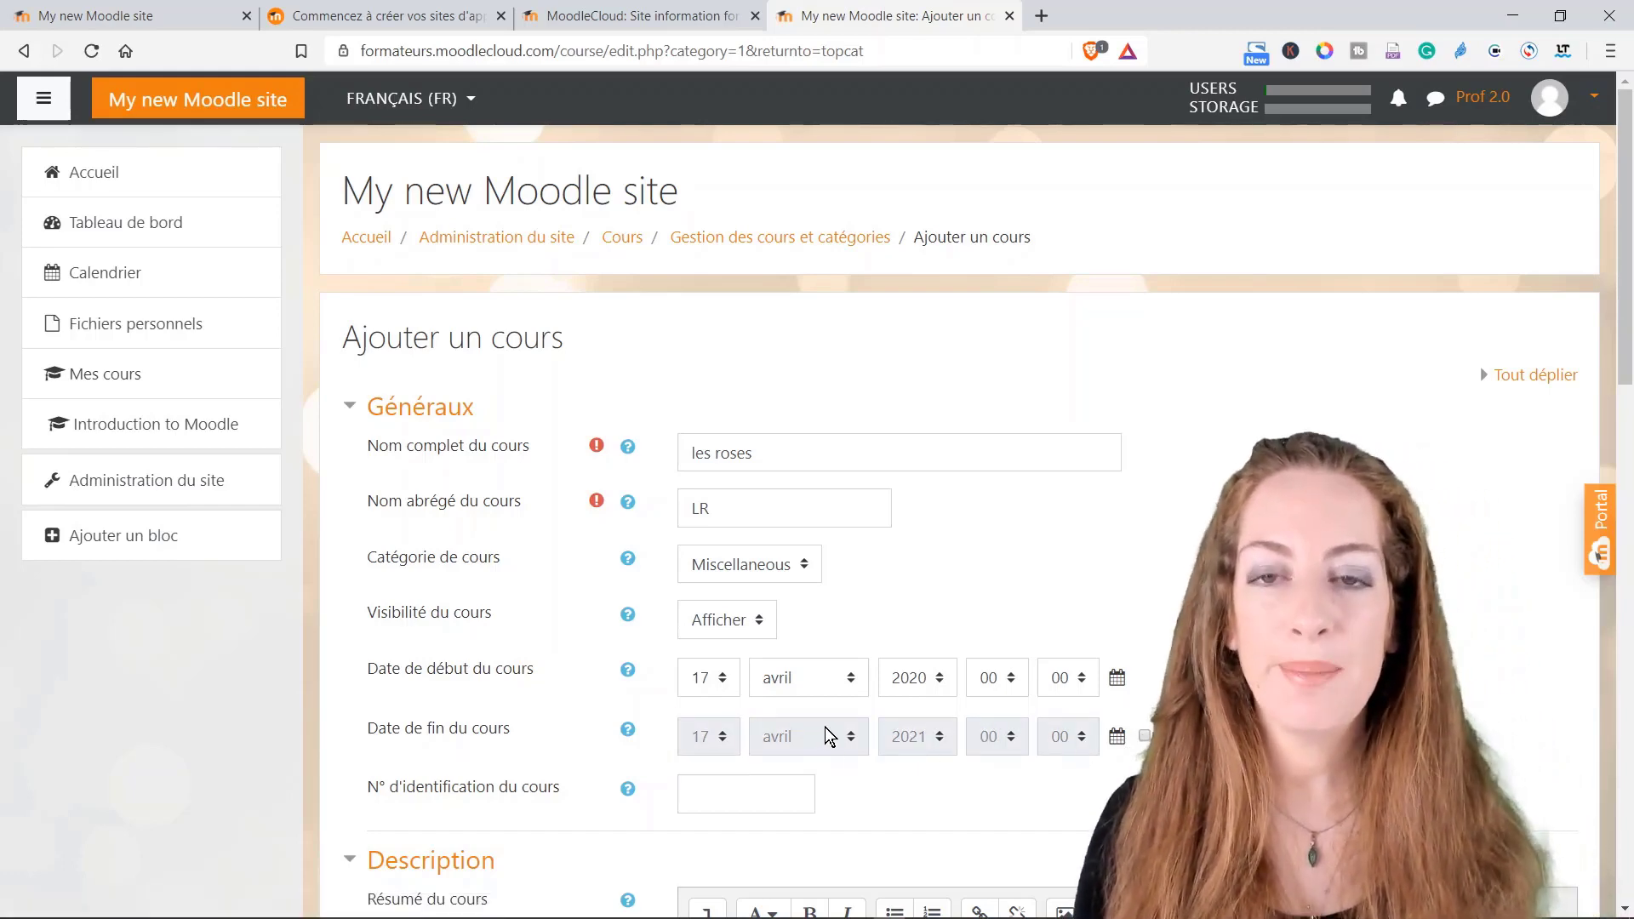
{"action": "scroll", "coordinate": [829, 737], "scroll_direction": "down", "scroll_amount": 3}
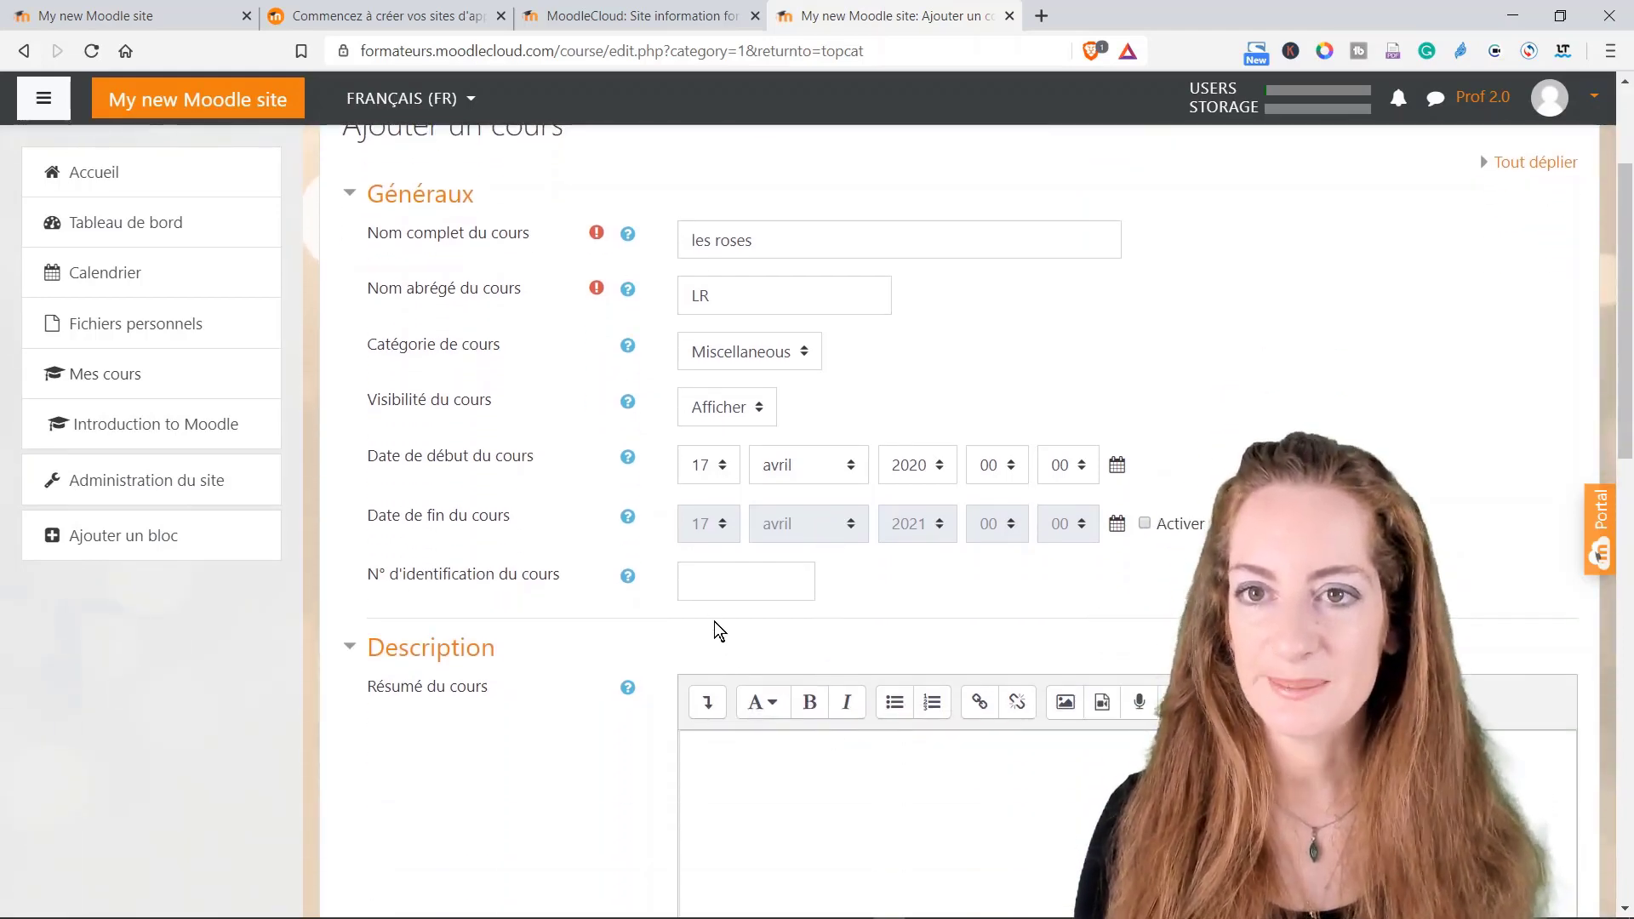
{"action": "scroll", "coordinate": [960, 521], "scroll_direction": "down", "scroll_amount": 1}
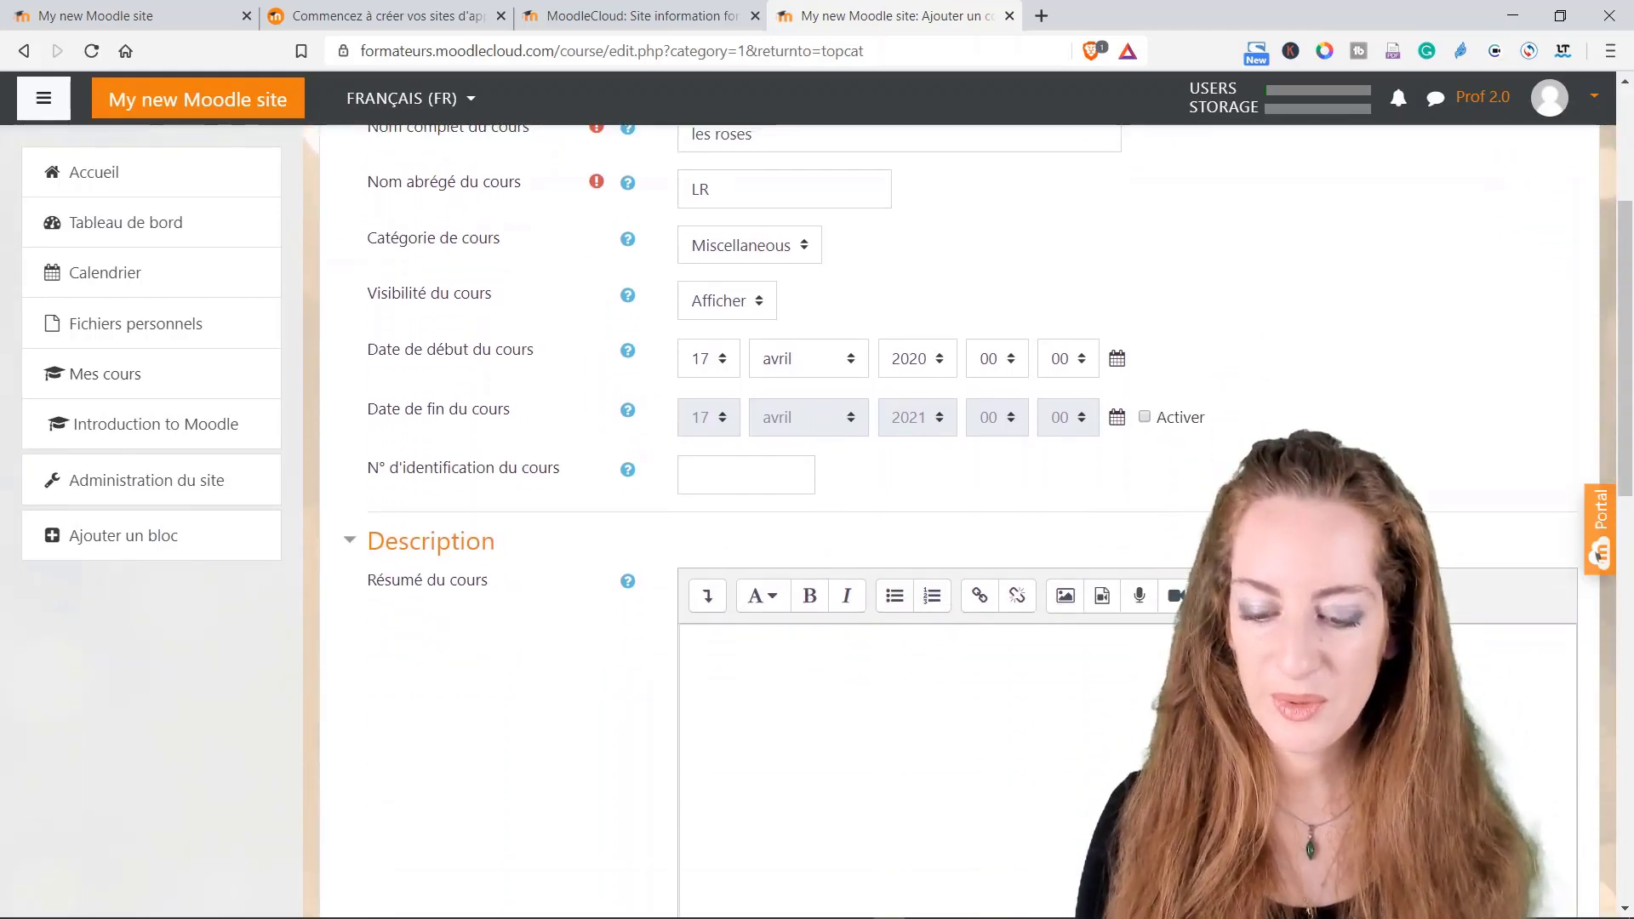
{"action": "scroll", "coordinate": [706, 354], "scroll_direction": "down", "scroll_amount": 2}
Step: Write 'Vous allez tout savoir sur les roses' as the course summary
{"action": "left_click", "coordinate": [694, 431]}
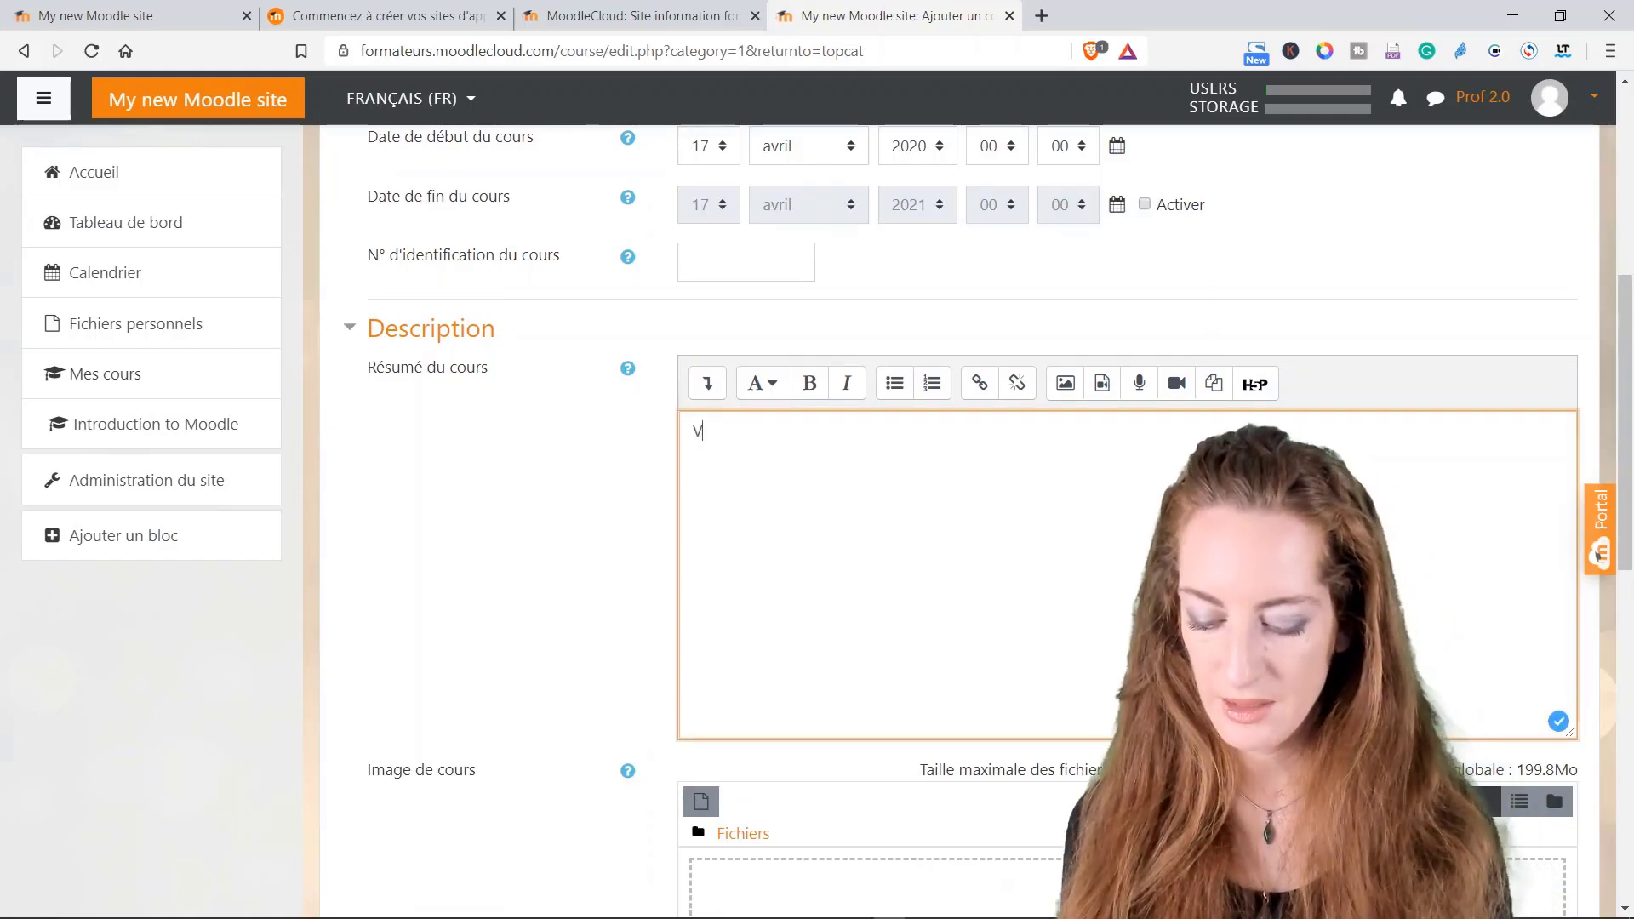
{"action": "type", "text": "Vous allez "}
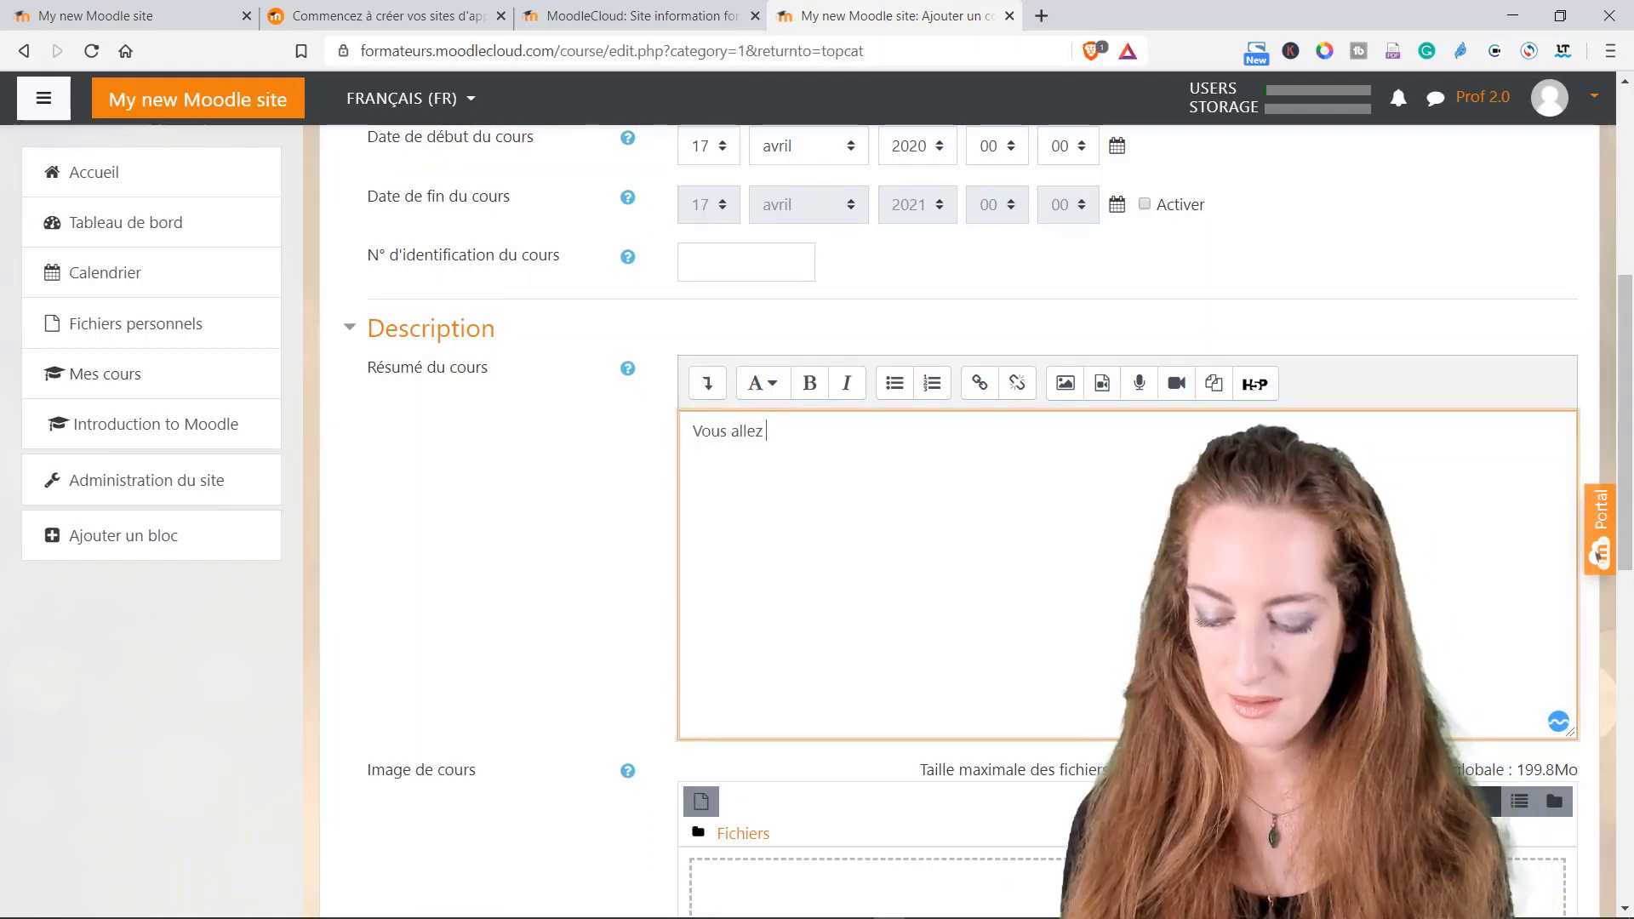
{"action": "type", "text": "tout savoir "}
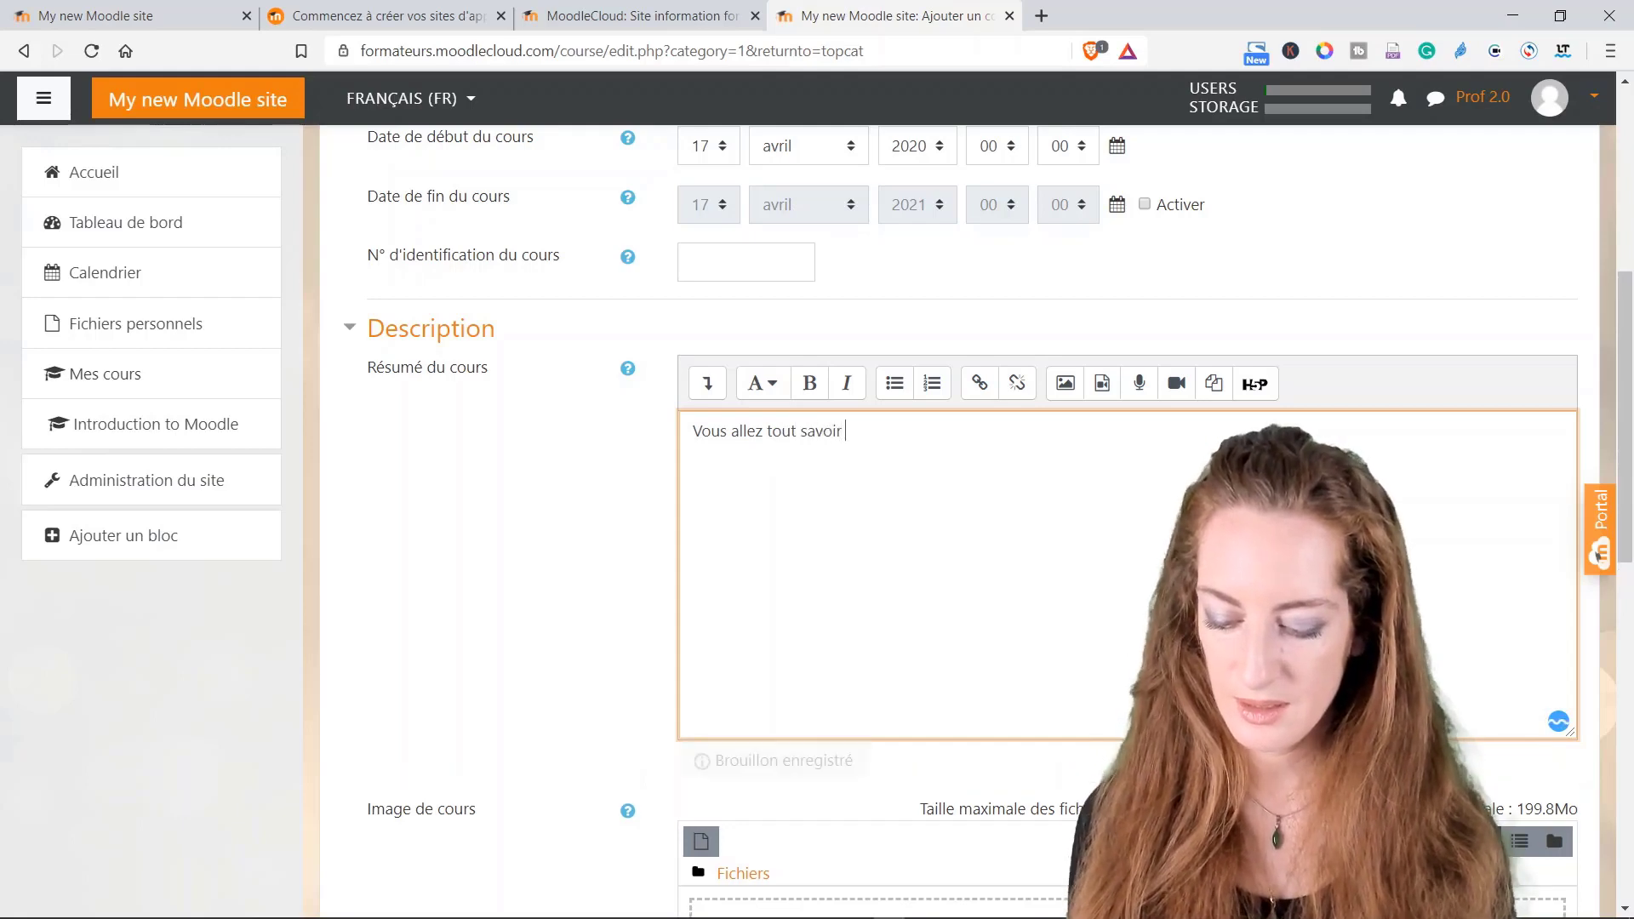
{"action": "type", "text": "sur les roses"}
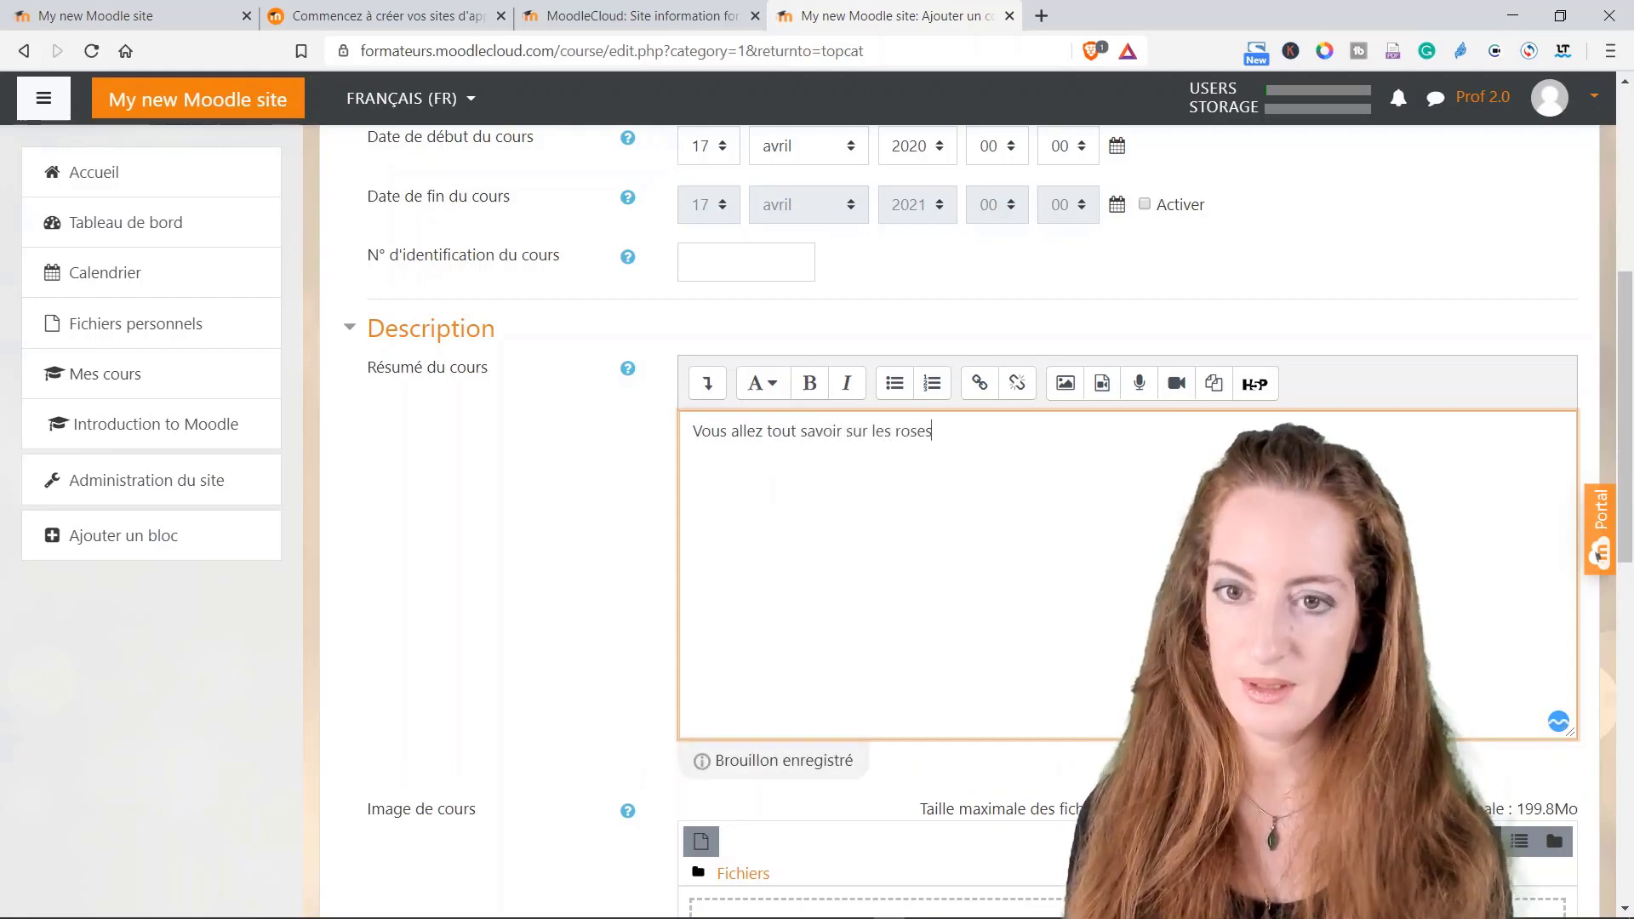
{"action": "scroll", "coordinate": [970, 519], "scroll_direction": "down", "scroll_amount": 4}
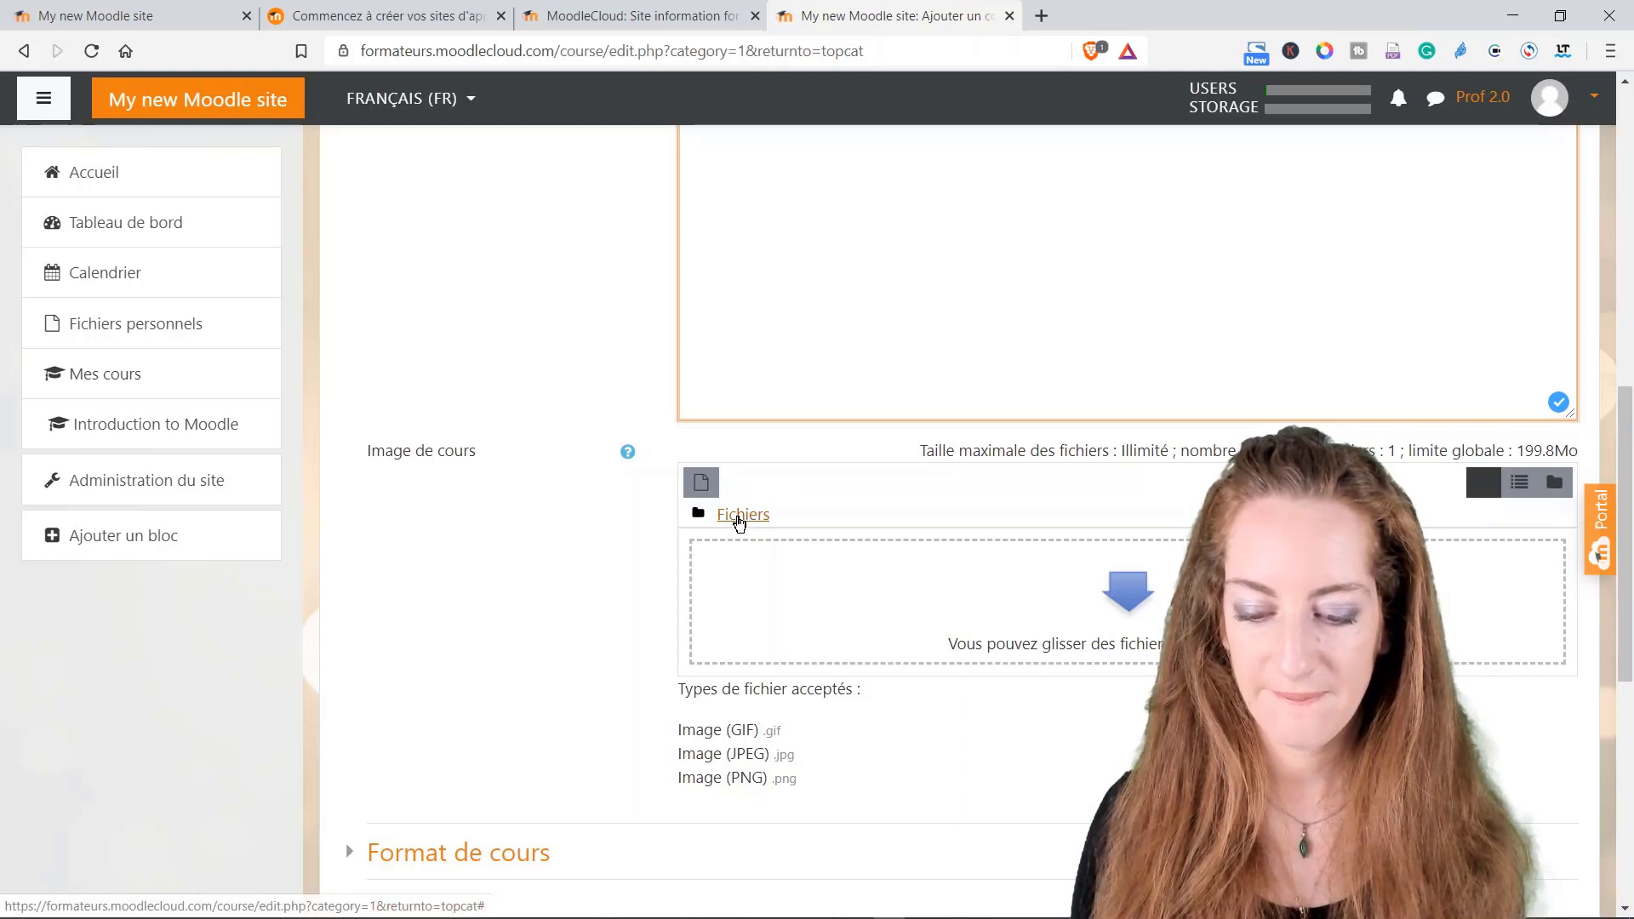
Step: Search Wikimedia for 'roses' from the course image file picker
{"action": "left_click", "coordinate": [739, 522]}
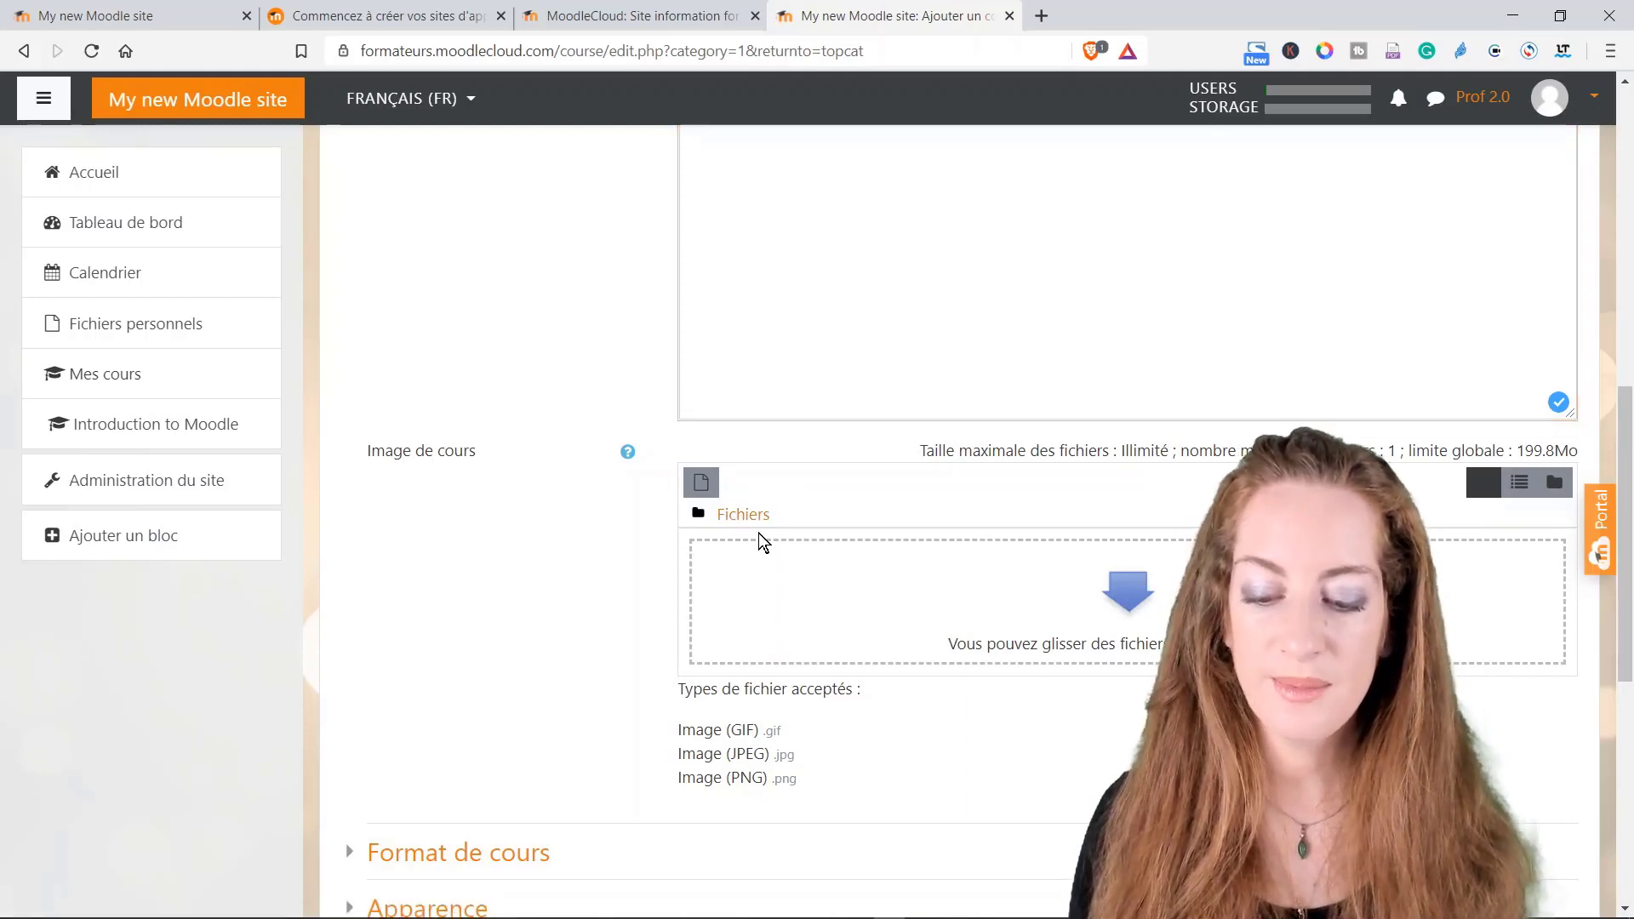
{"action": "left_click", "coordinate": [711, 489]}
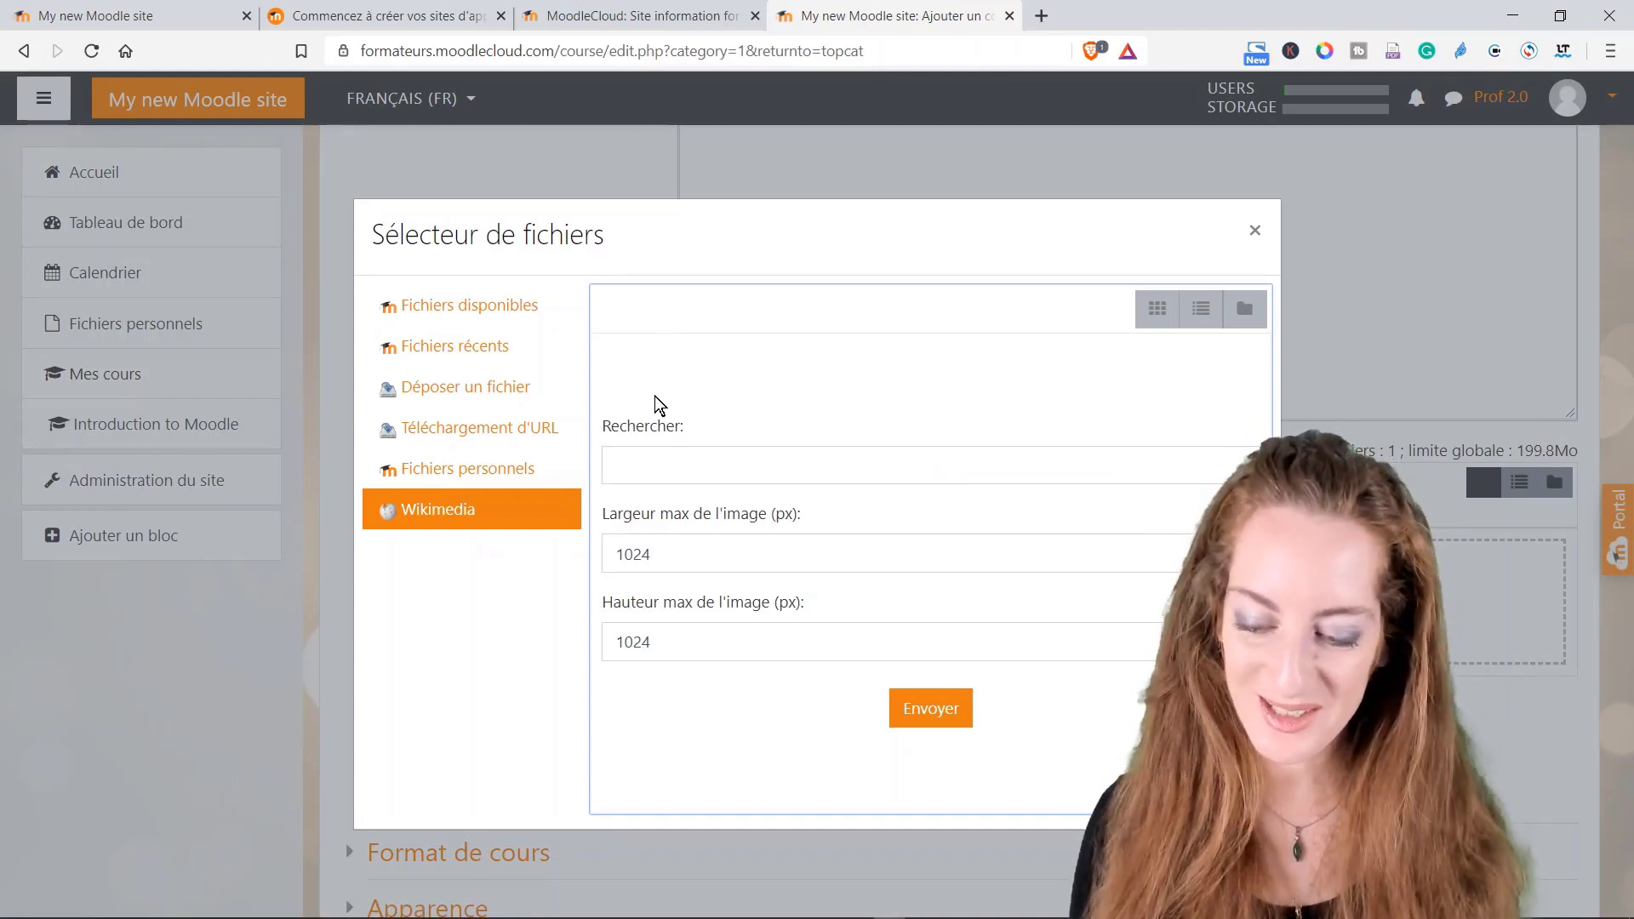
{"action": "left_click", "coordinate": [616, 466]}
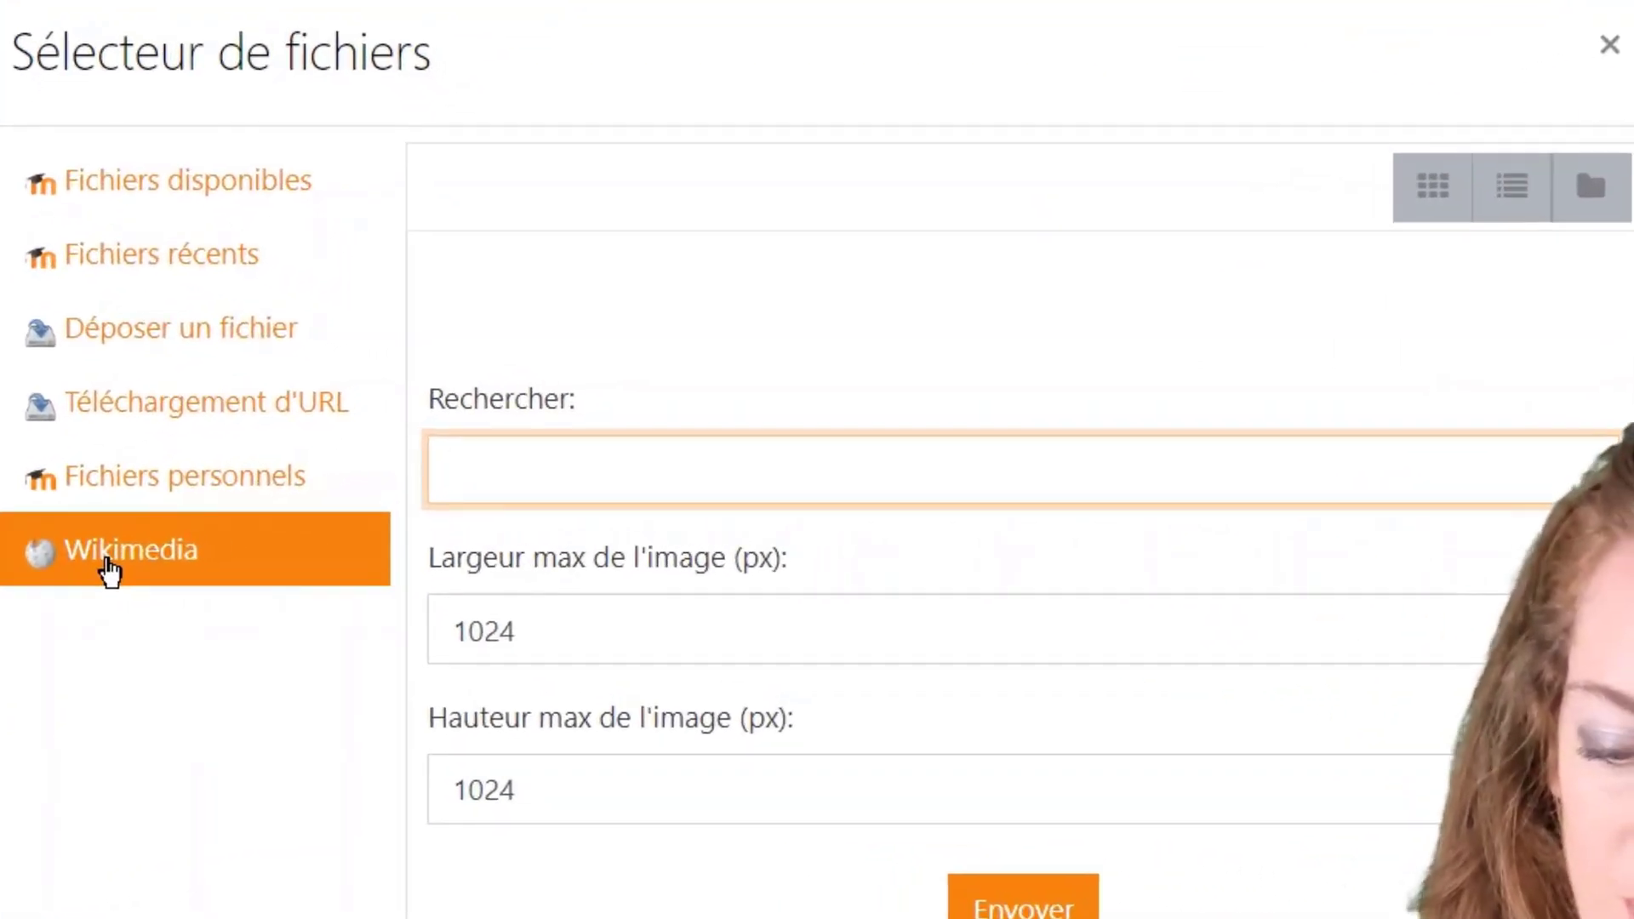
{"action": "left_click", "coordinate": [109, 570]}
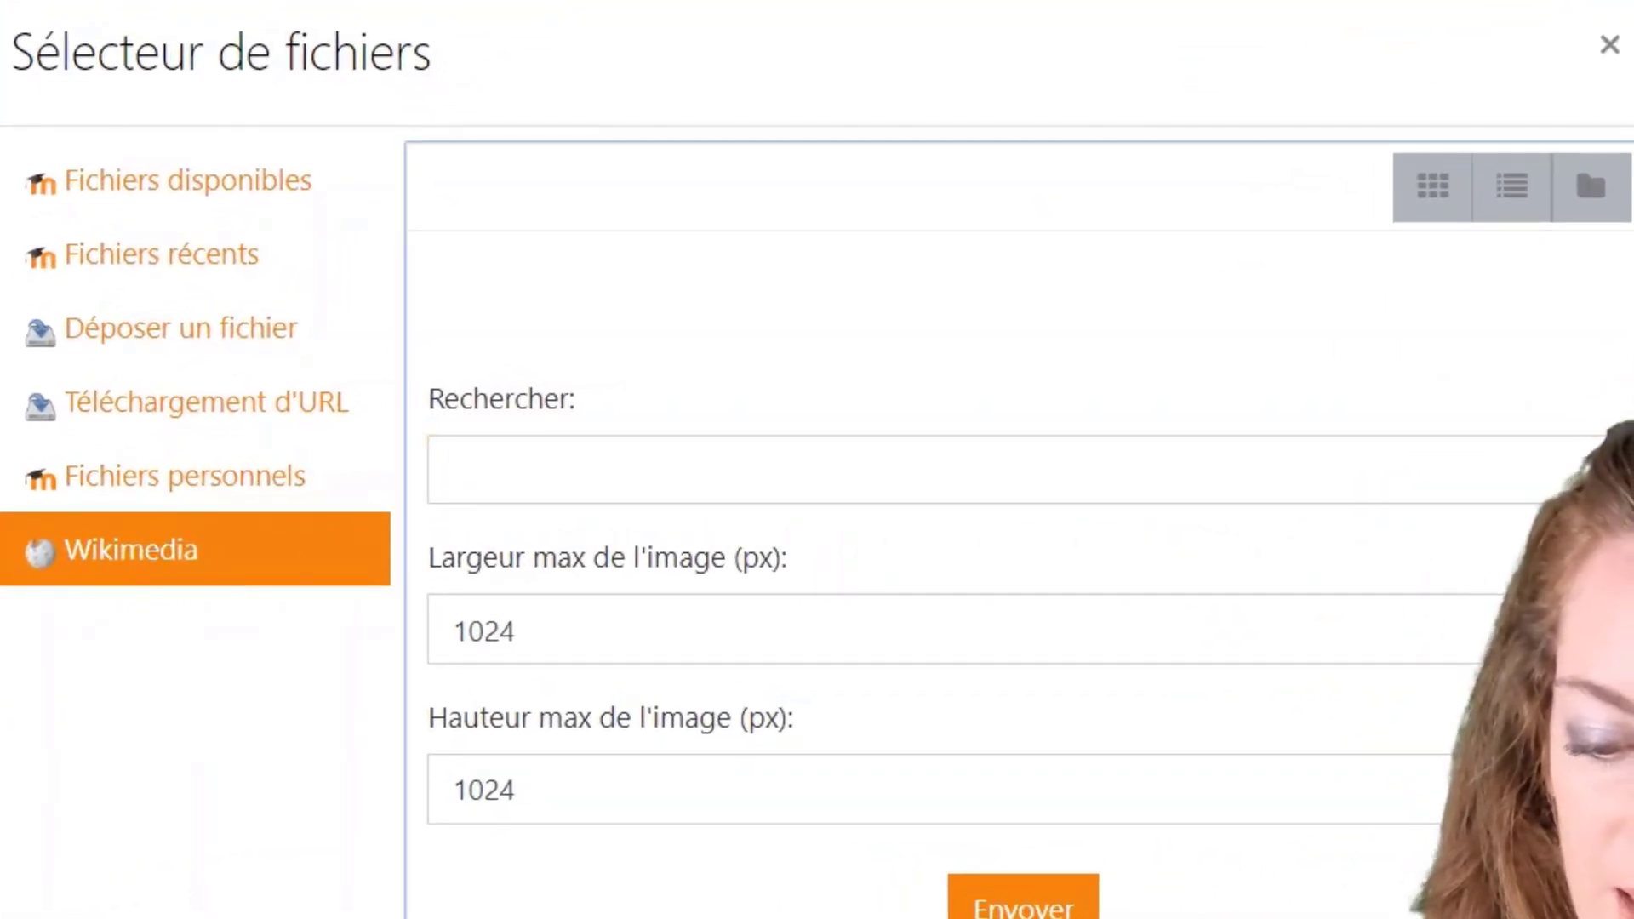
{"action": "left_click", "coordinate": [493, 470]}
{"action": "type", "text": "roses"}
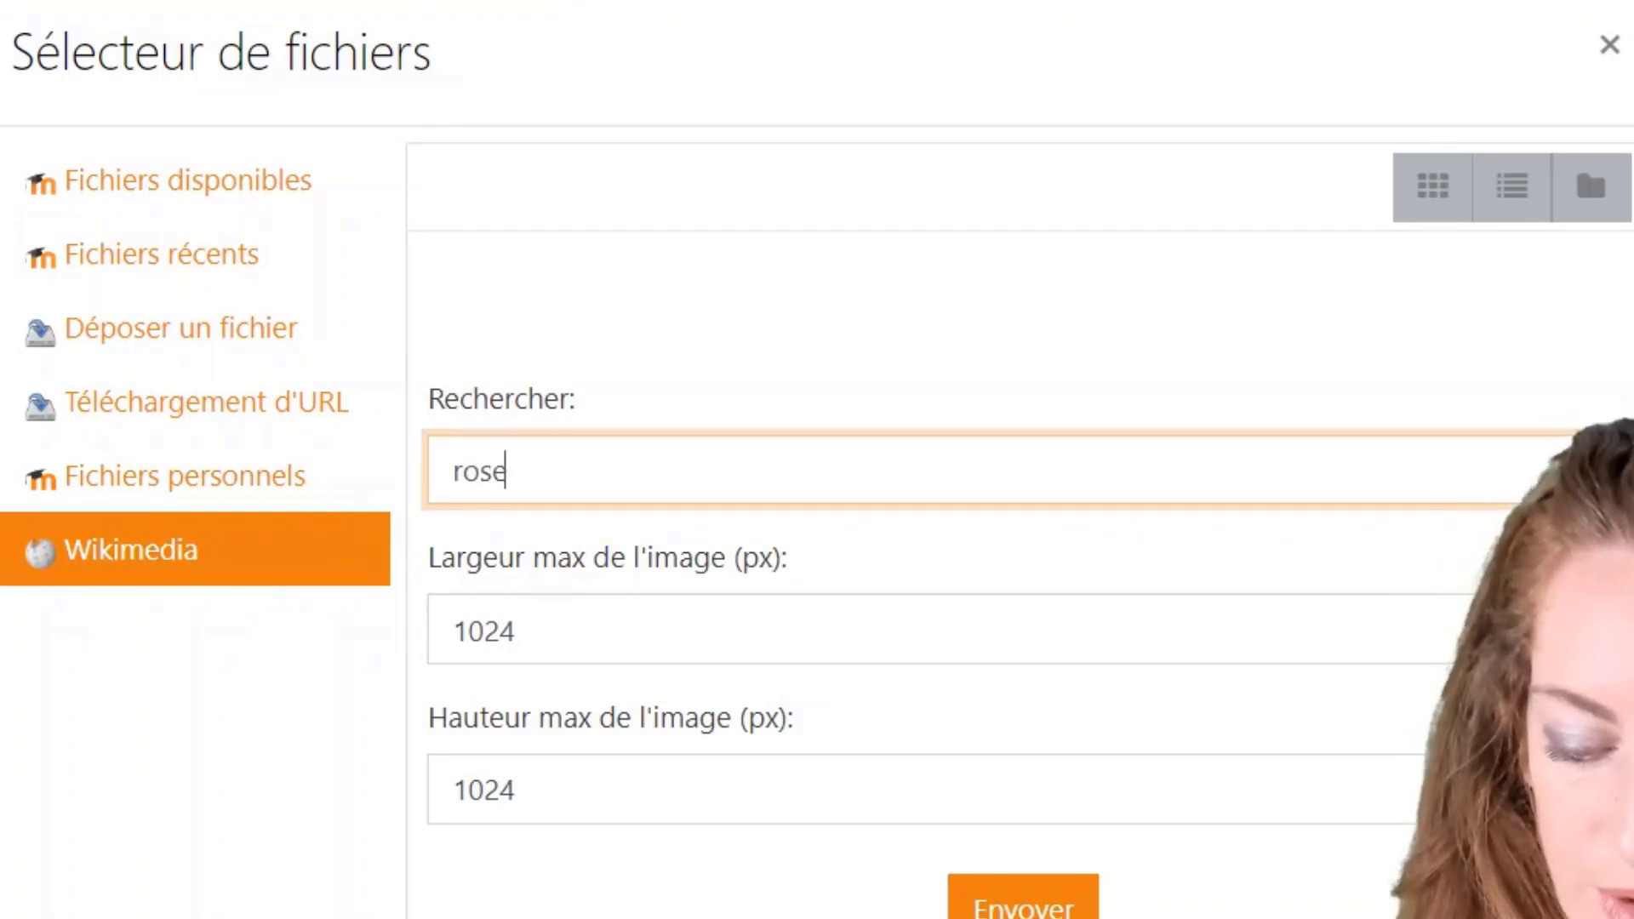
{"action": "key", "text": "Return"}
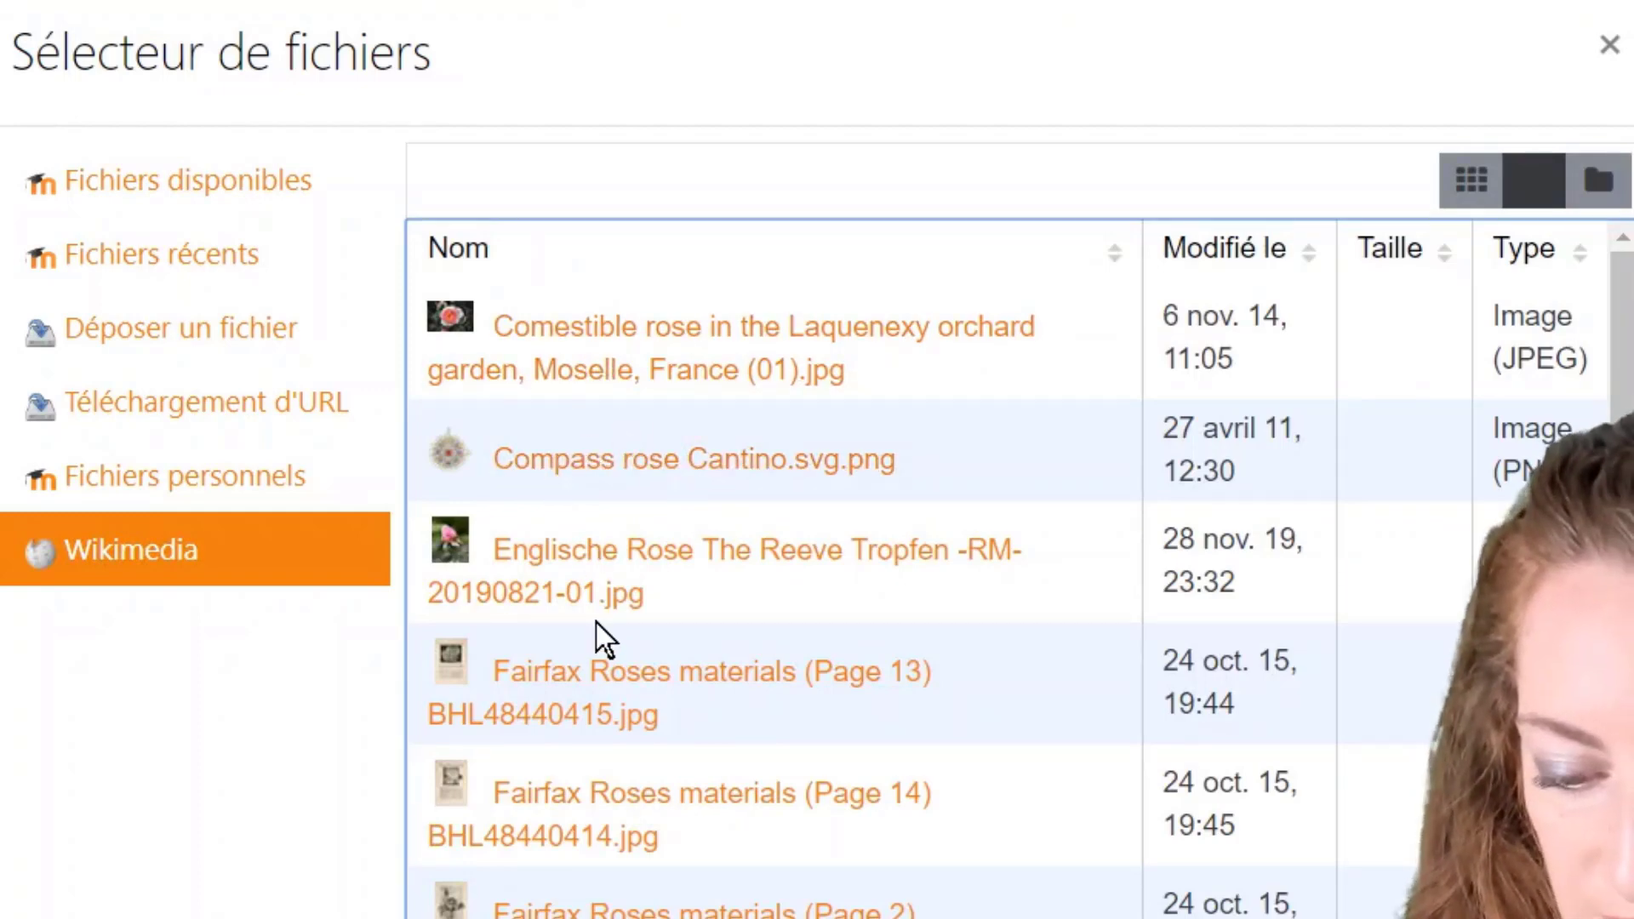
Step: Select the first result, 'Comestible rose in the Laquenexy orchard garden', as the course image
{"action": "scroll", "coordinate": [605, 804], "scroll_direction": "down", "scroll_amount": 5}
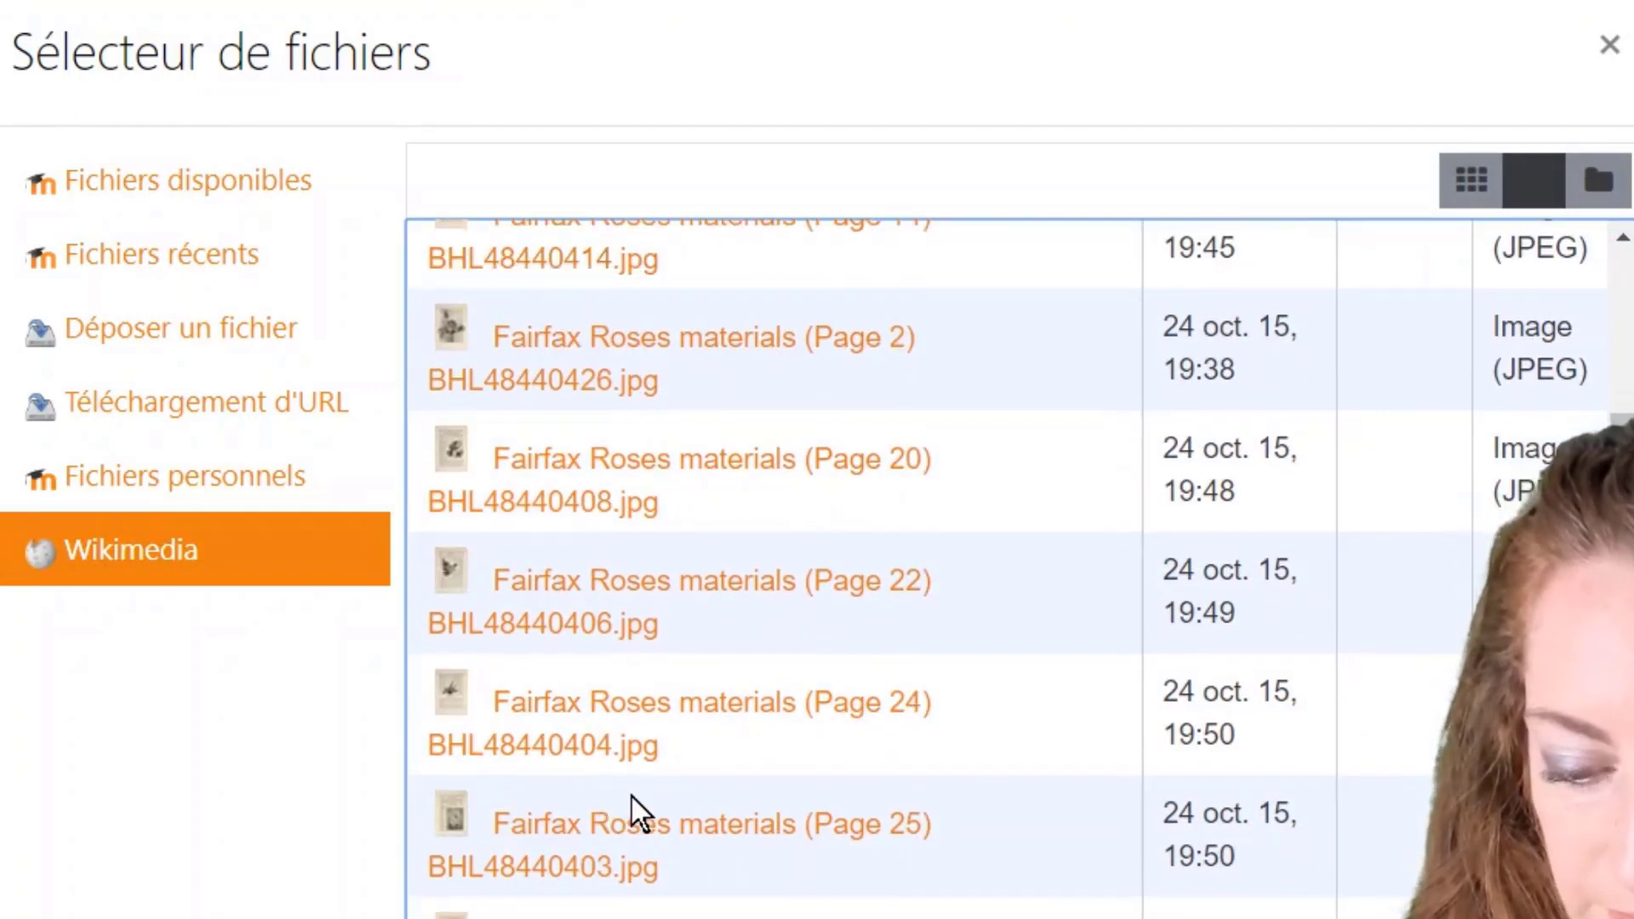
{"action": "scroll", "coordinate": [631, 804], "scroll_direction": "up", "scroll_amount": 5}
{"action": "left_click", "coordinate": [558, 364]}
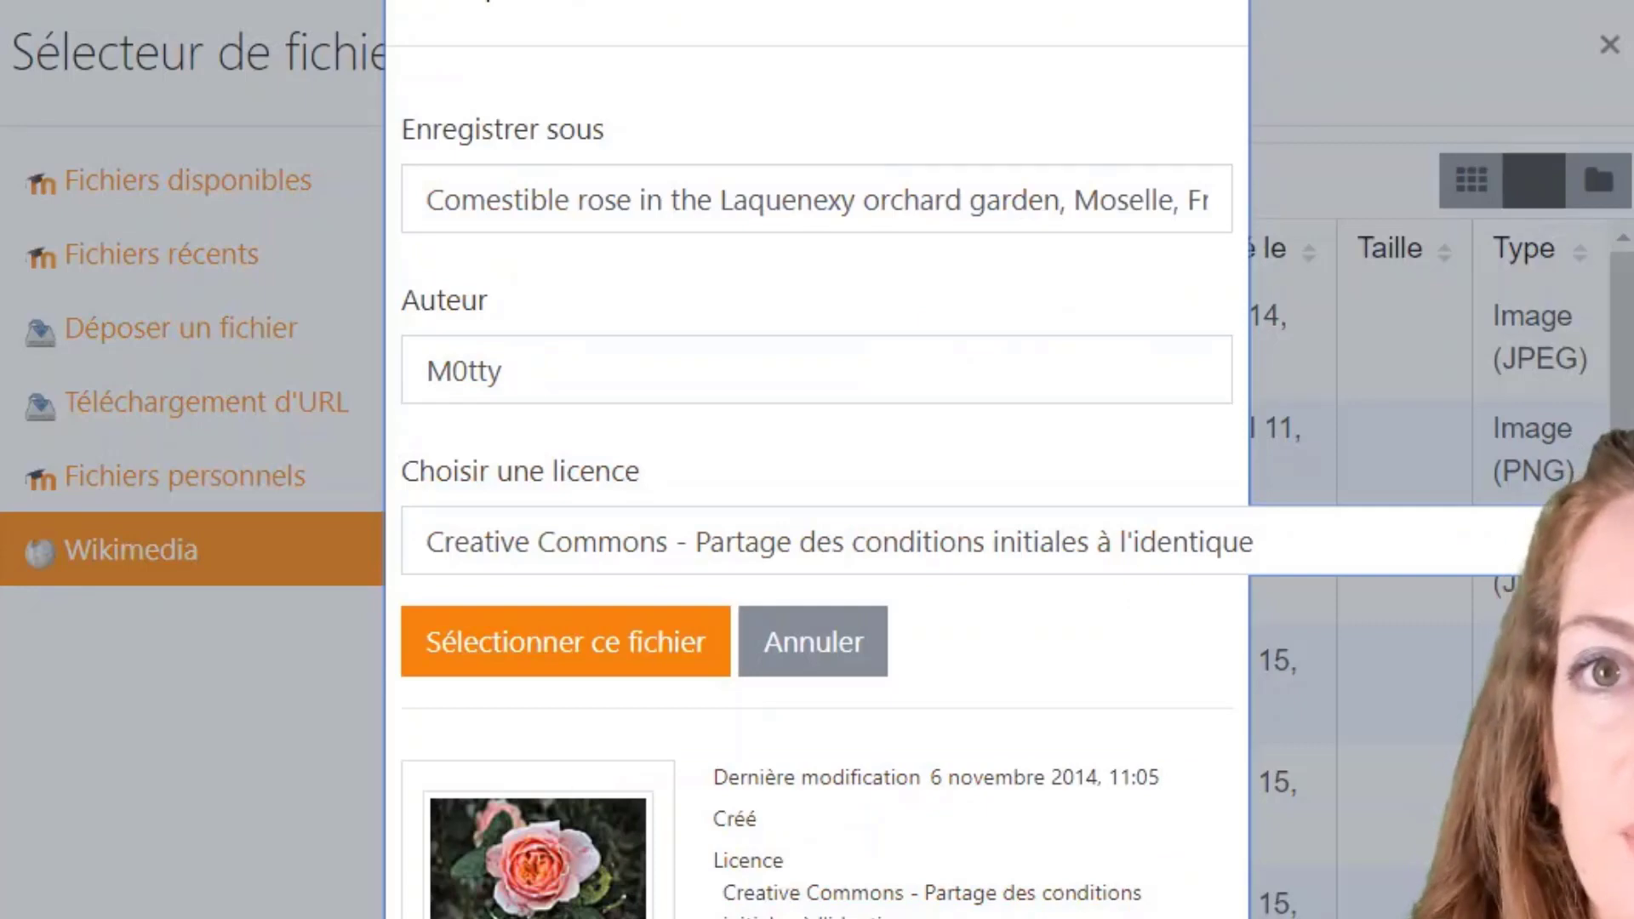
{"action": "left_click", "coordinate": [605, 639]}
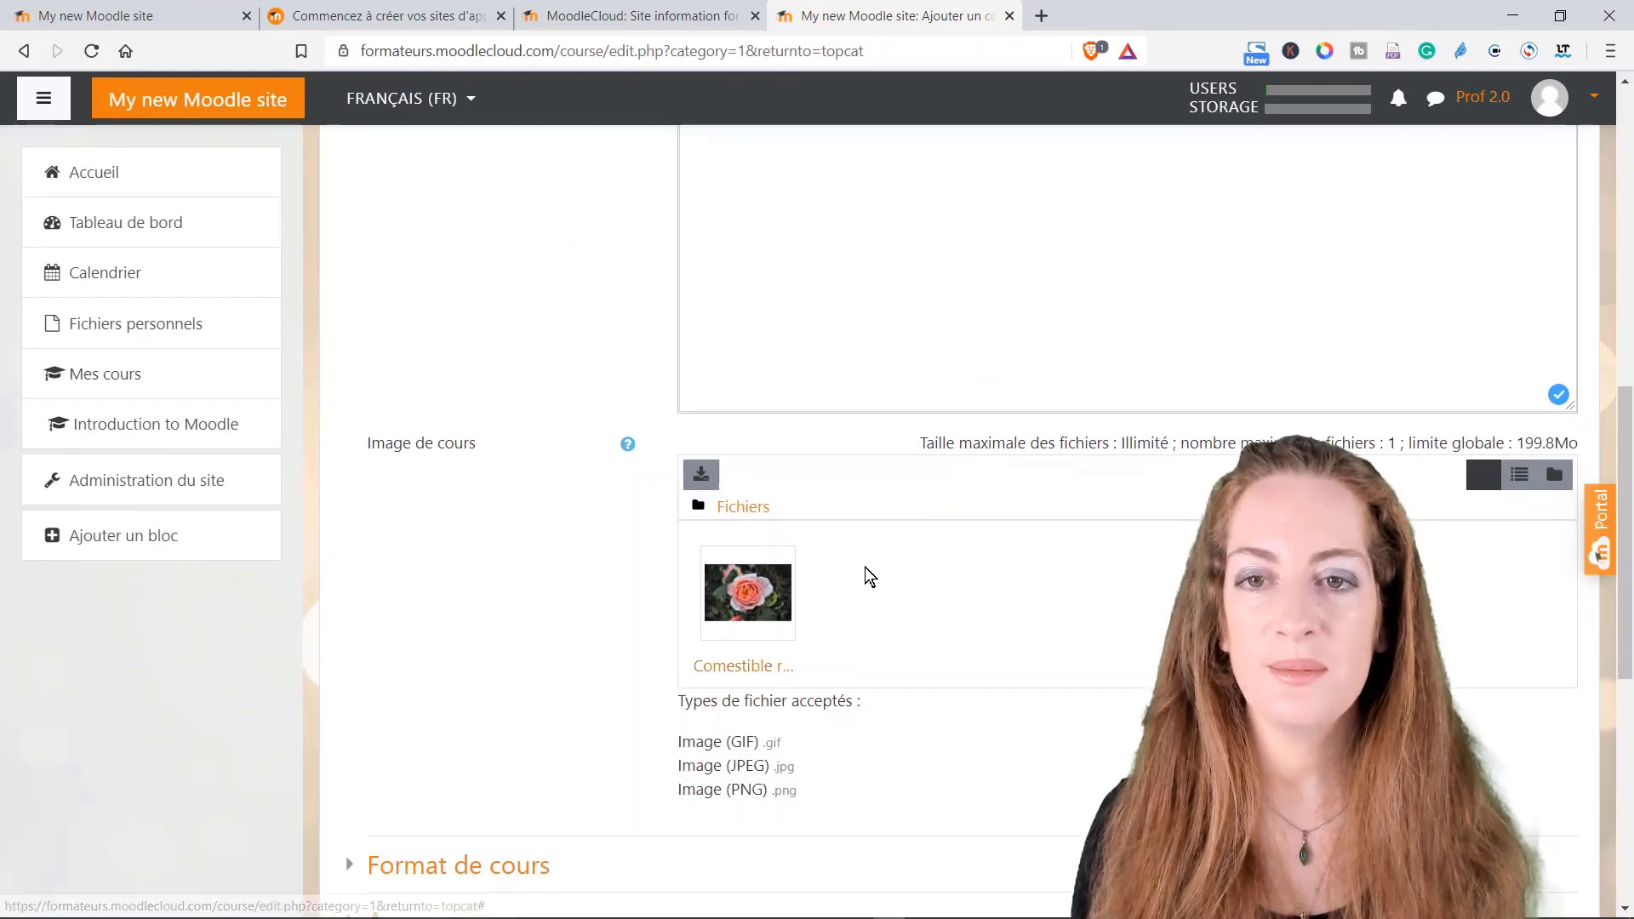
Step: Keep the Thématique course format and set the number of sections to 3
{"action": "scroll", "coordinate": [884, 615], "scroll_direction": "down", "scroll_amount": 4}
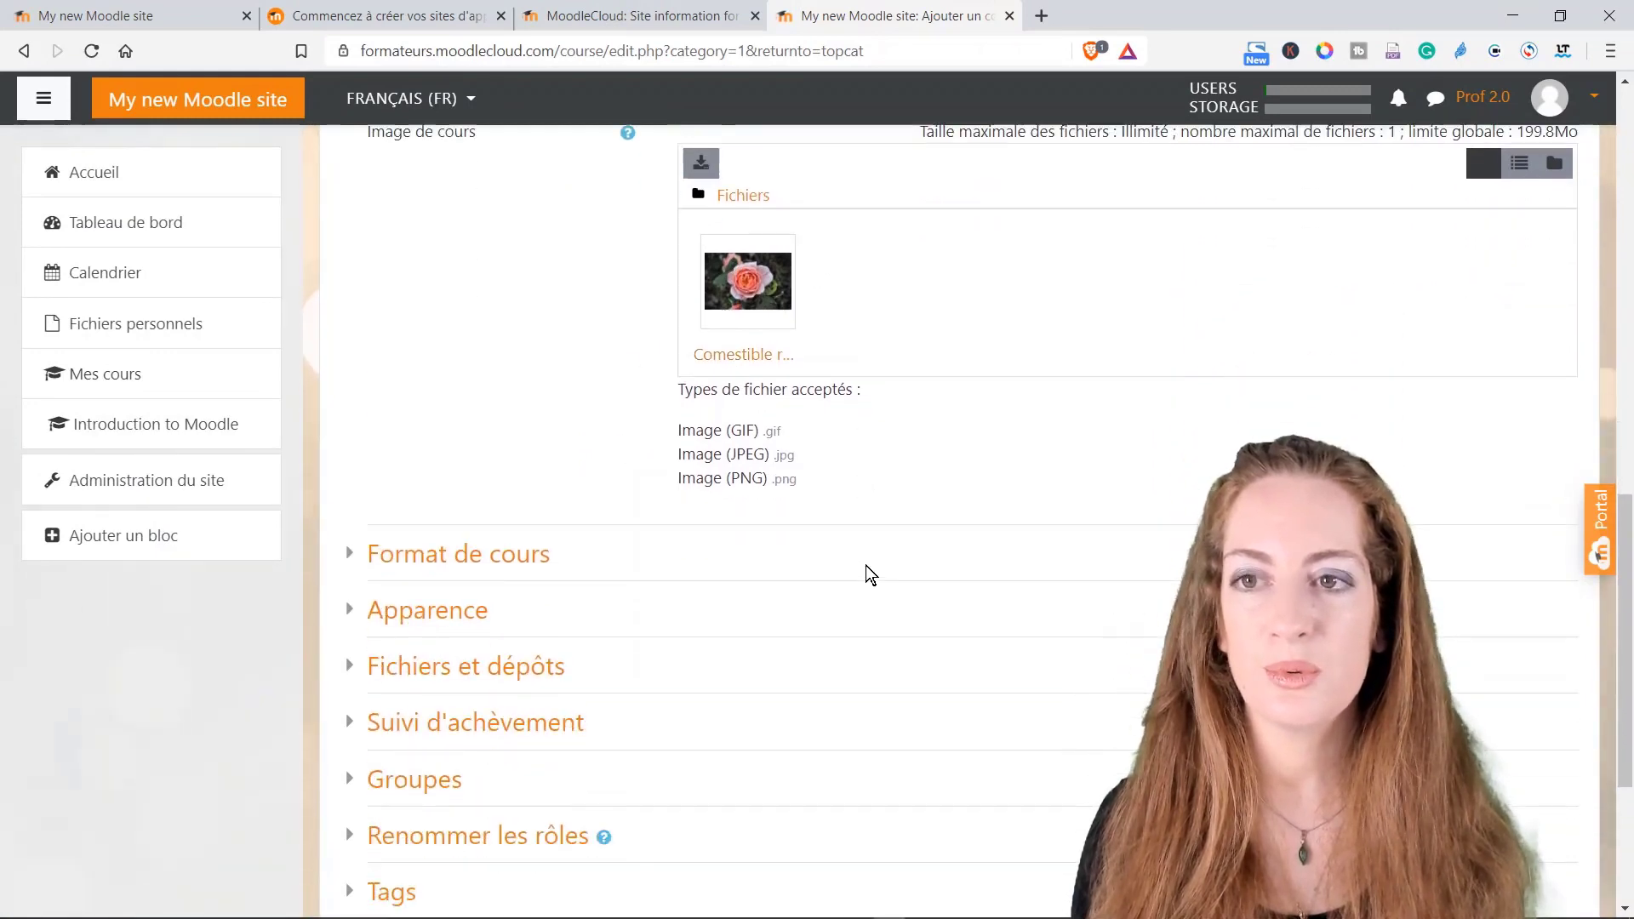
{"action": "scroll", "coordinate": [865, 565], "scroll_direction": "down", "scroll_amount": 3}
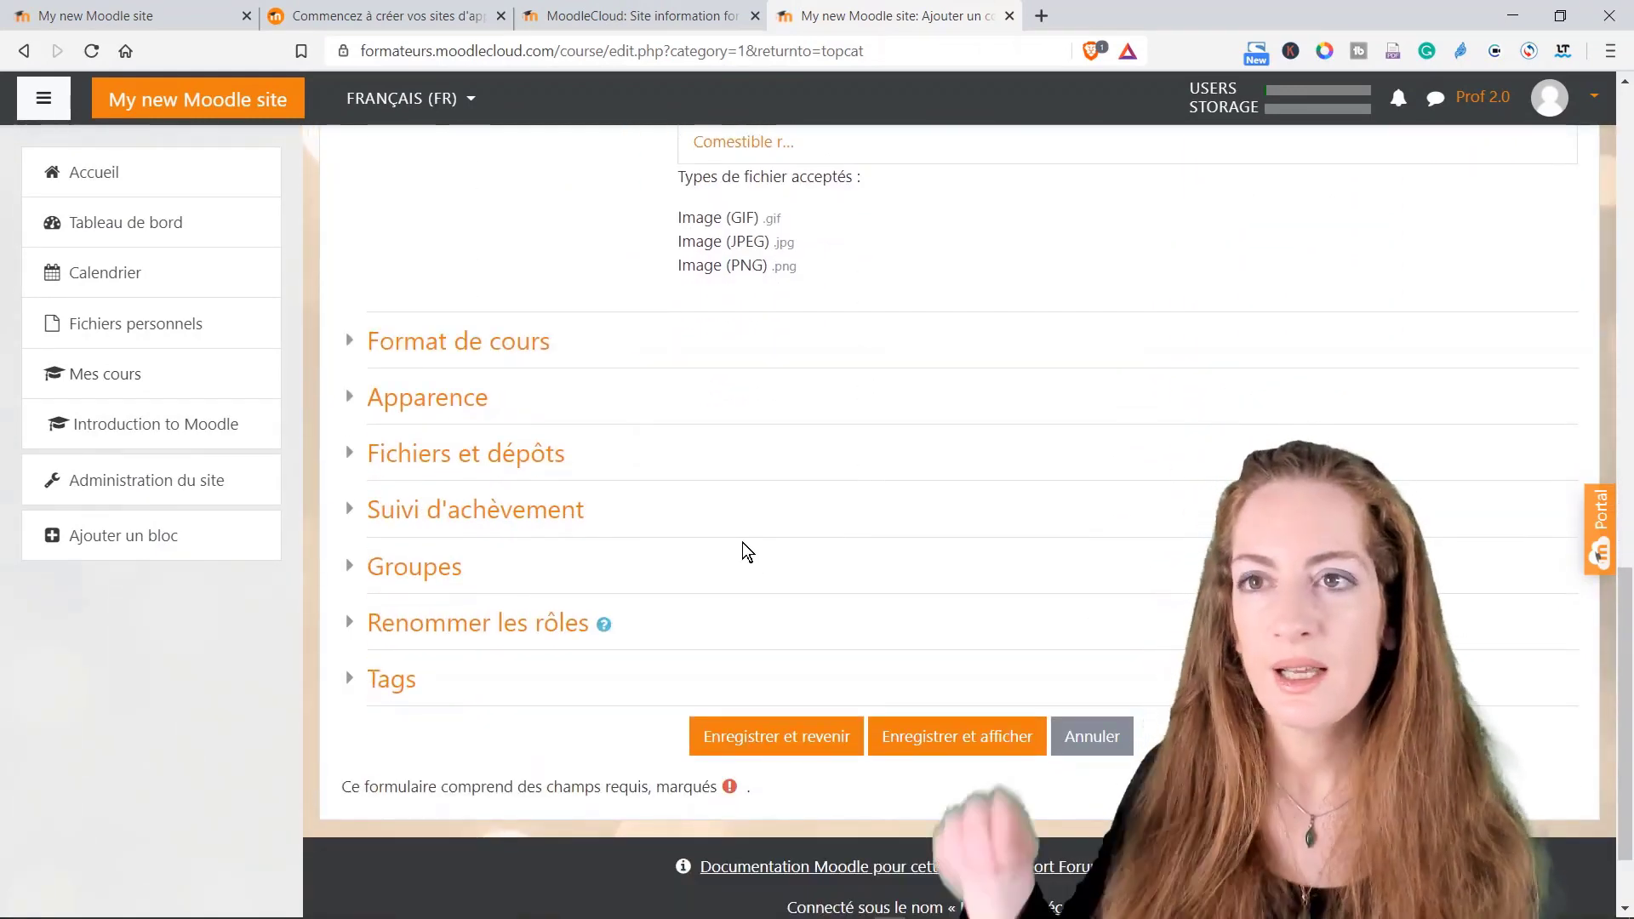
{"action": "left_click", "coordinate": [551, 345]}
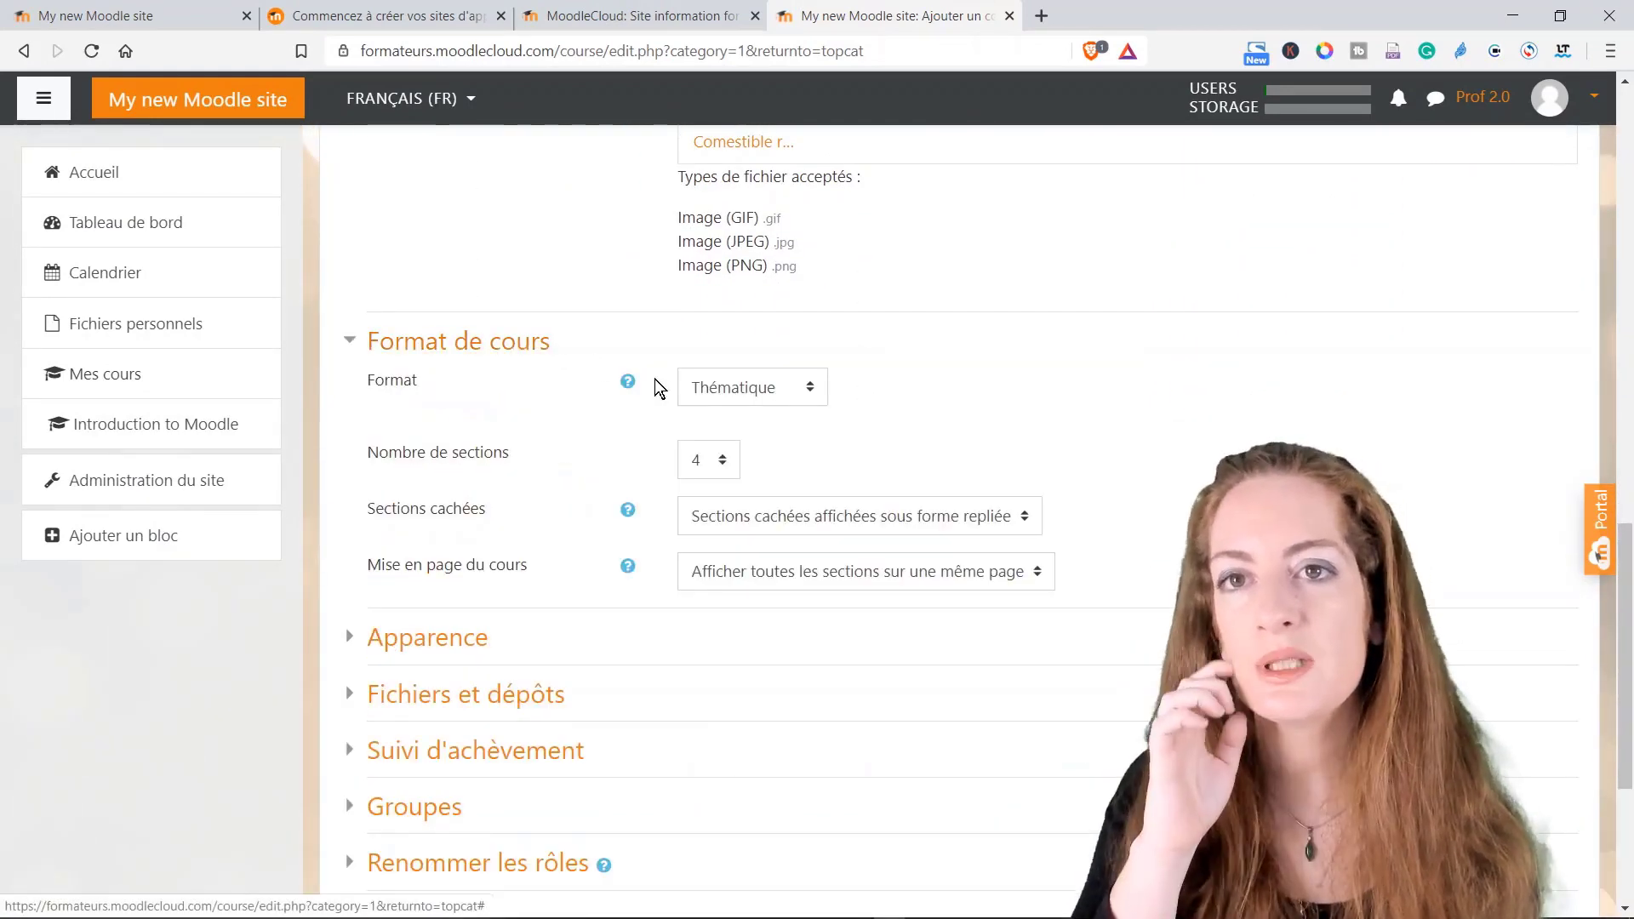
{"action": "left_click", "coordinate": [779, 396]}
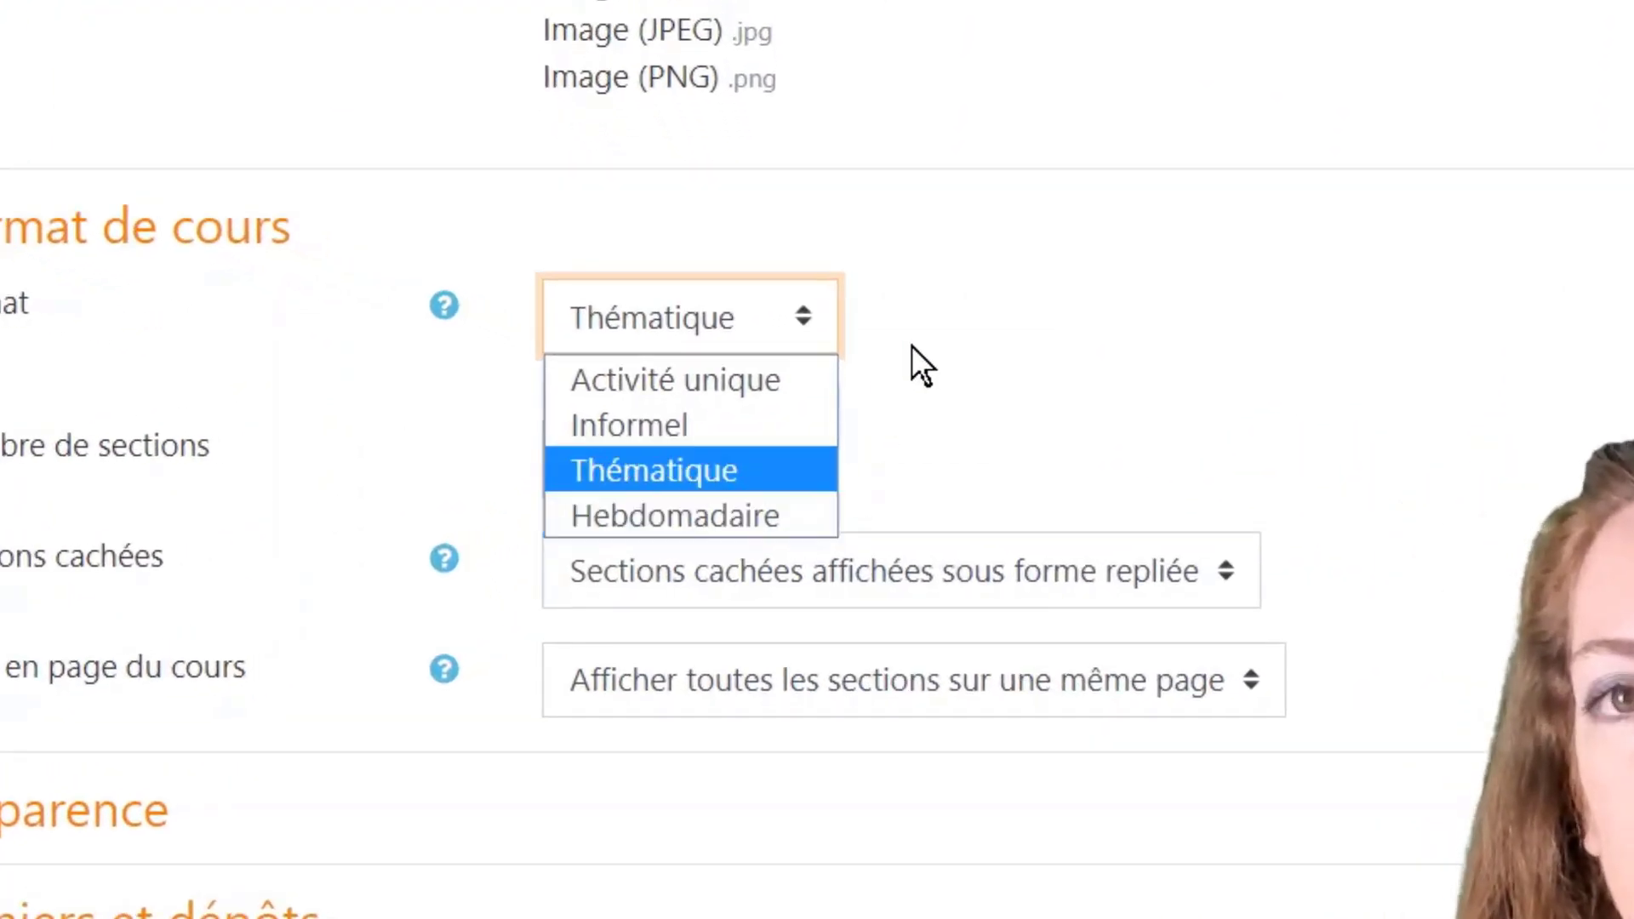
{"action": "left_click", "coordinate": [912, 345]}
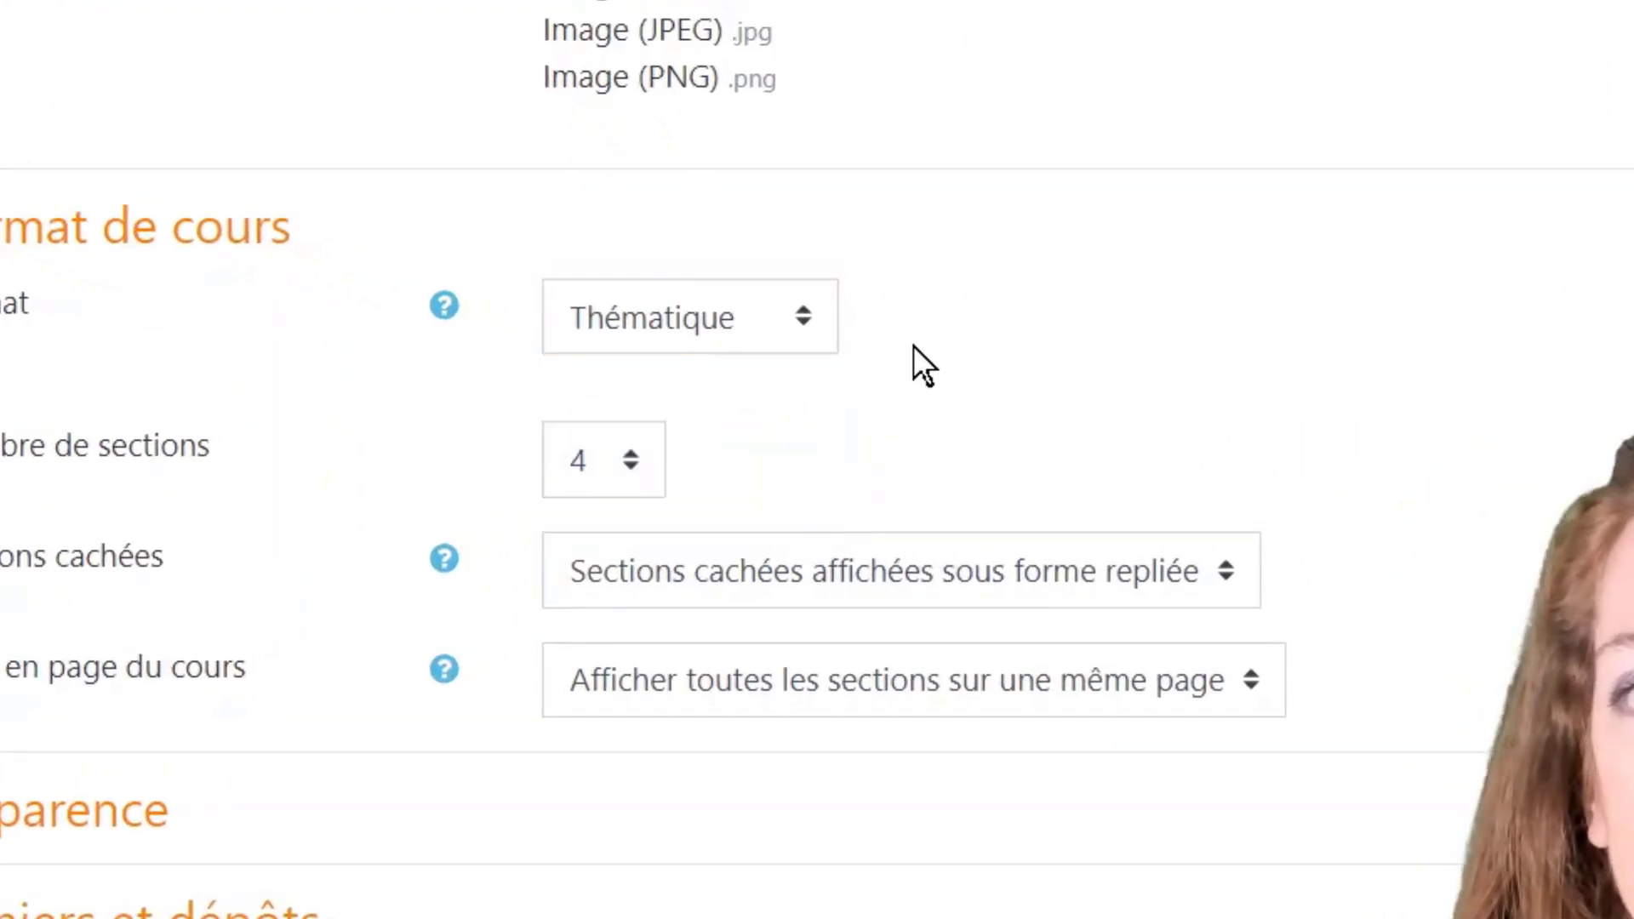
{"action": "left_click", "coordinate": [630, 467]}
{"action": "left_click", "coordinate": [630, 466]}
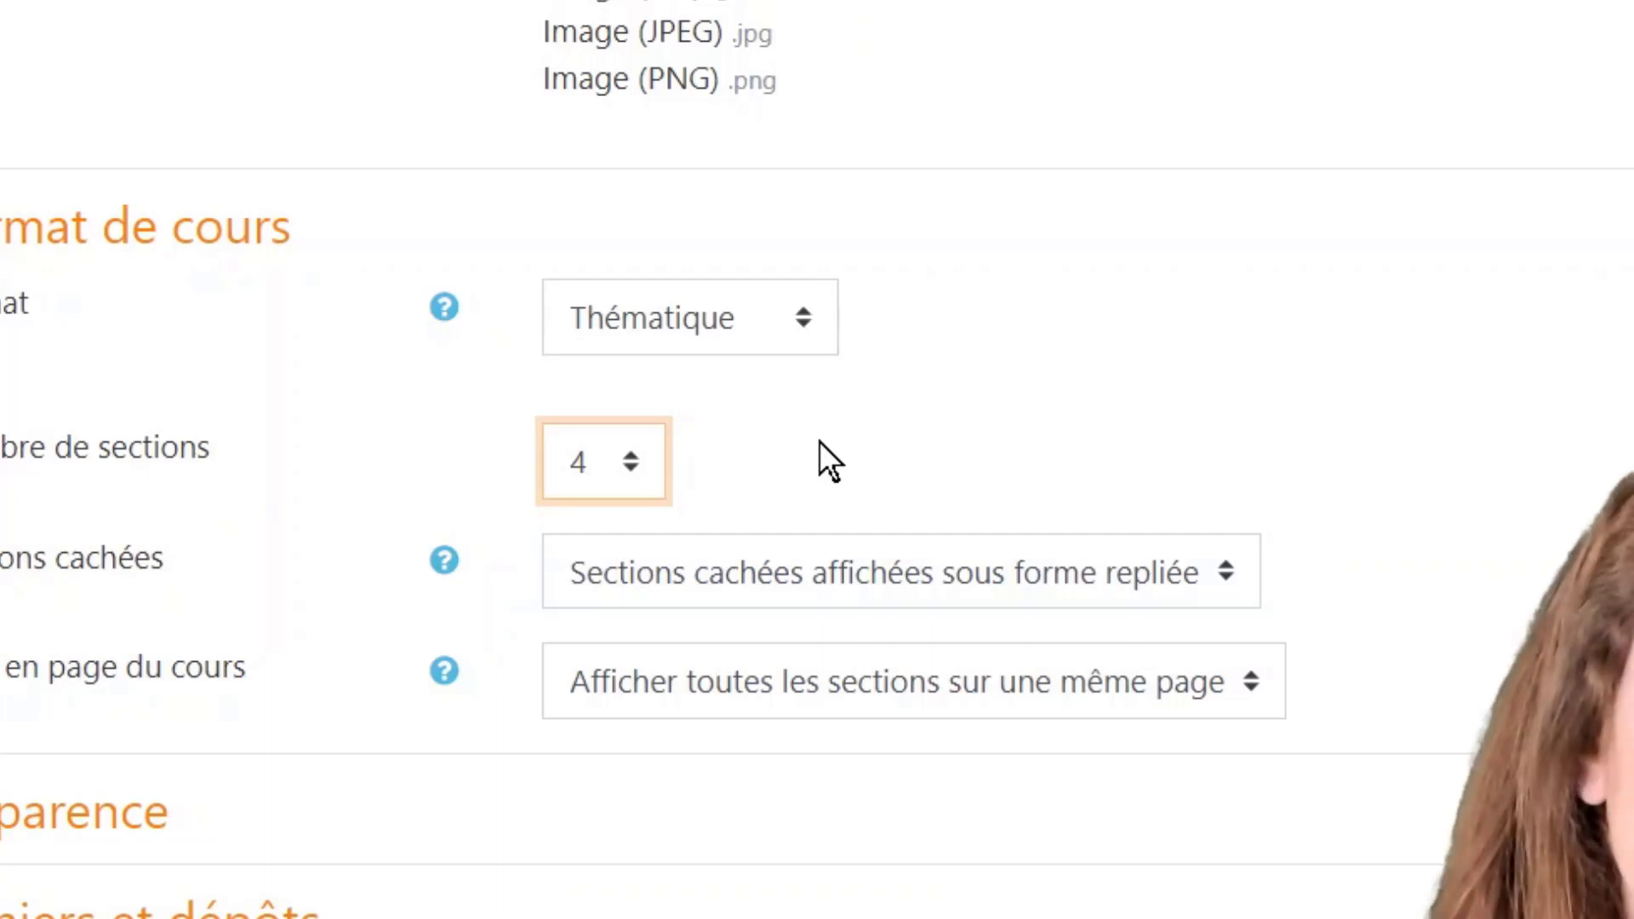
{"action": "left_click", "coordinate": [637, 459]}
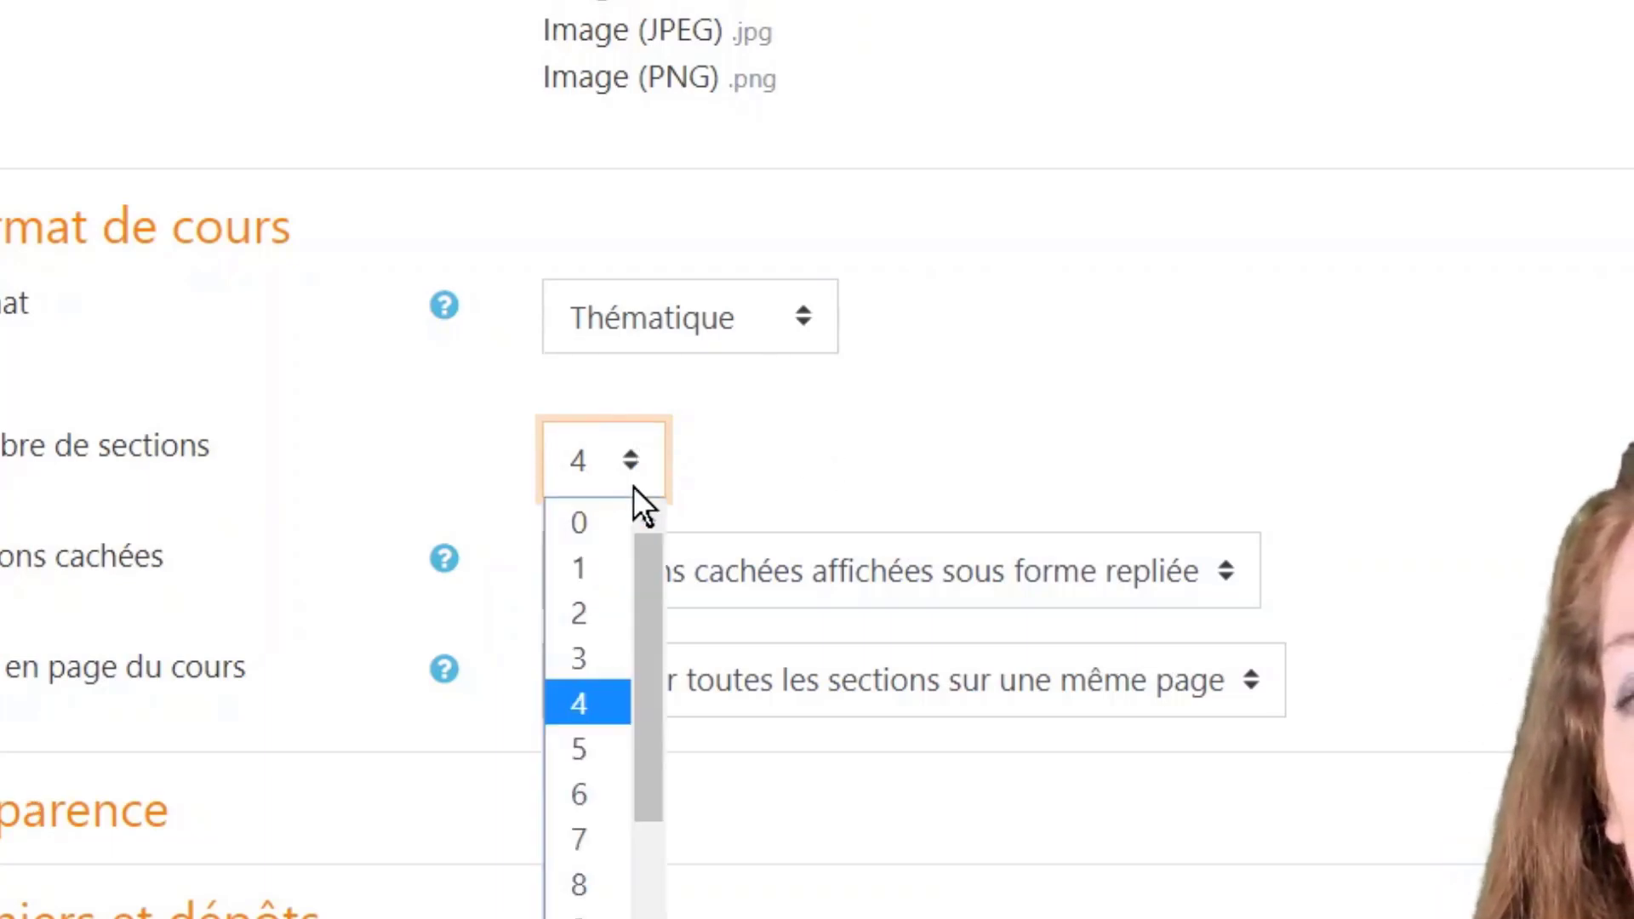
{"action": "left_click", "coordinate": [600, 662]}
{"action": "left_click", "coordinate": [773, 499]}
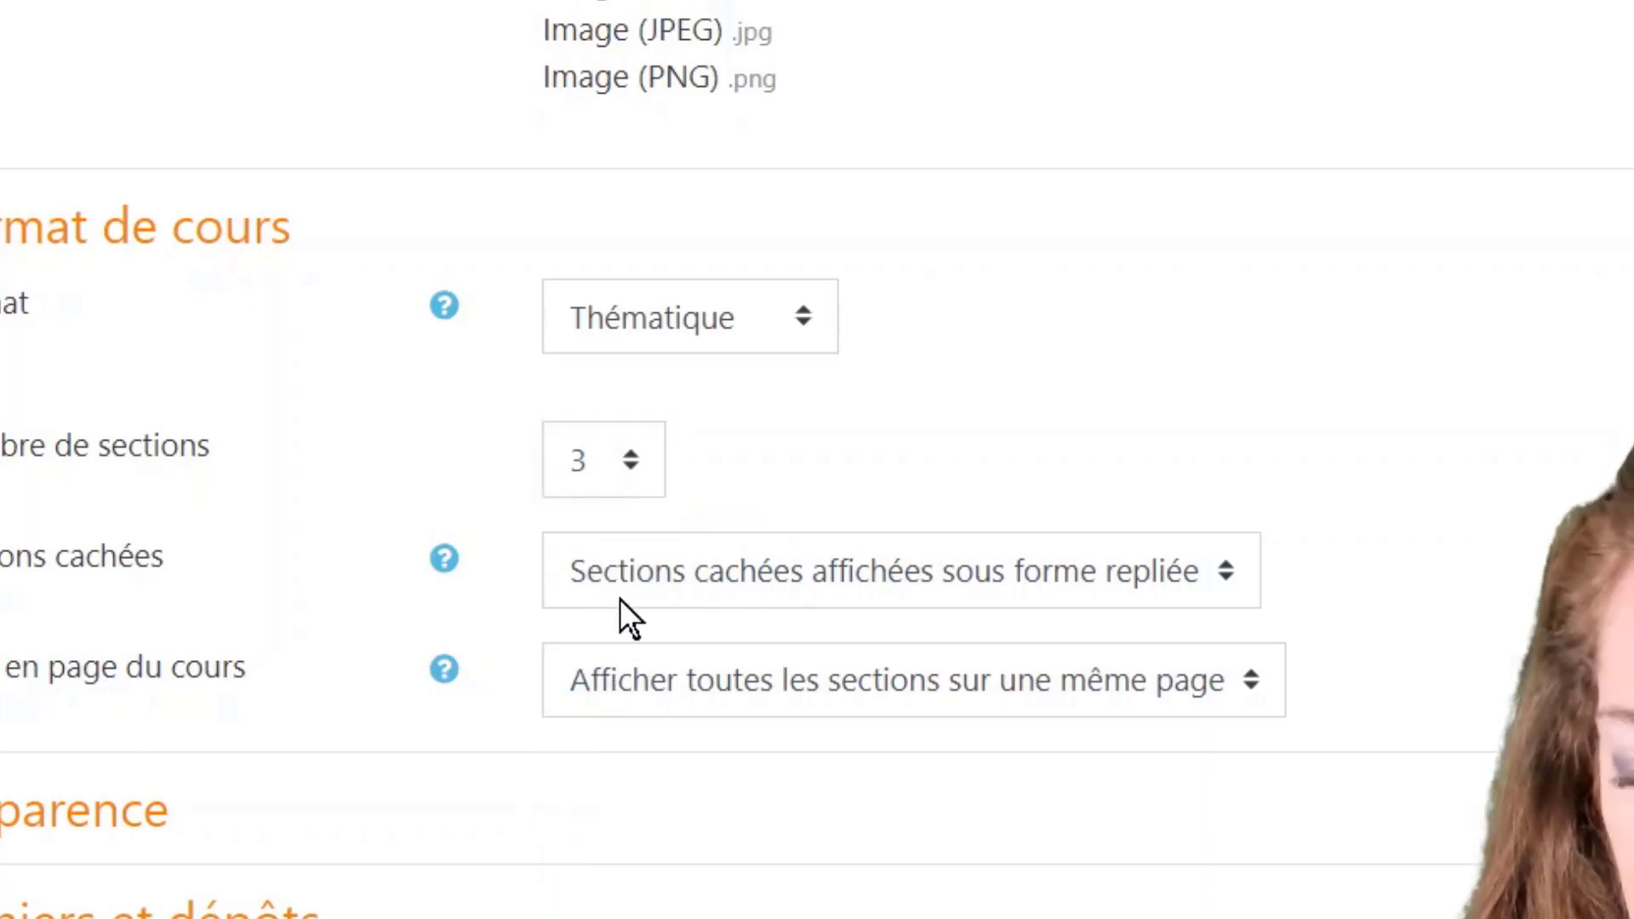
Step: Leave hidden-section and forced-language options unchanged, then save and display the course
{"action": "left_click", "coordinate": [1227, 570]}
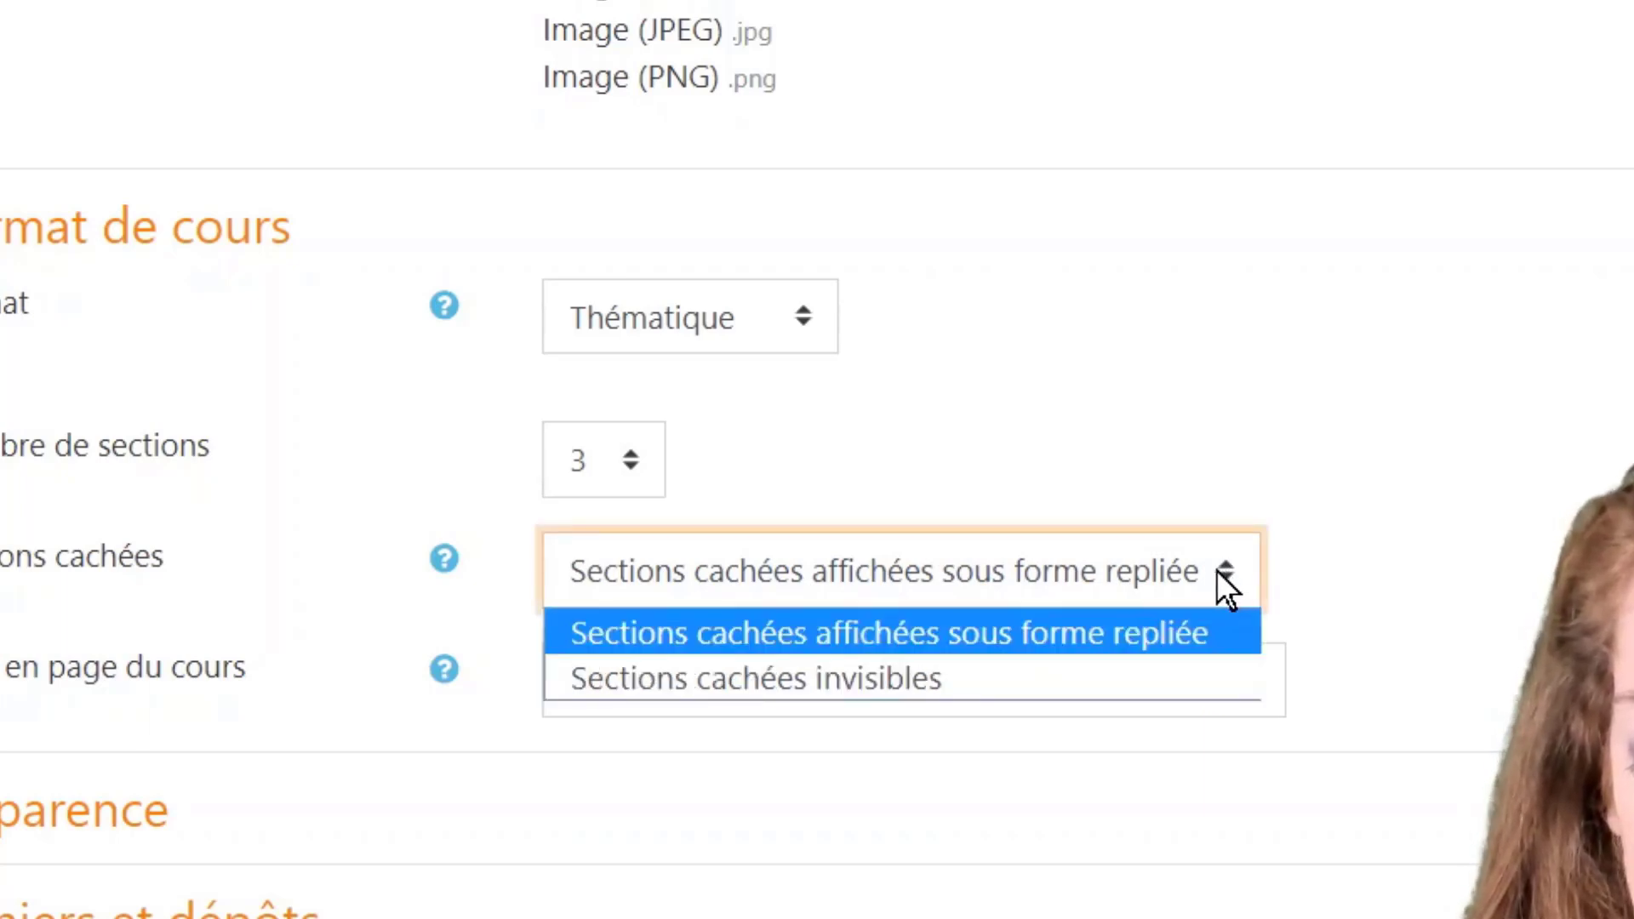
{"action": "left_click", "coordinate": [1216, 569]}
{"action": "left_click", "coordinate": [1148, 480]}
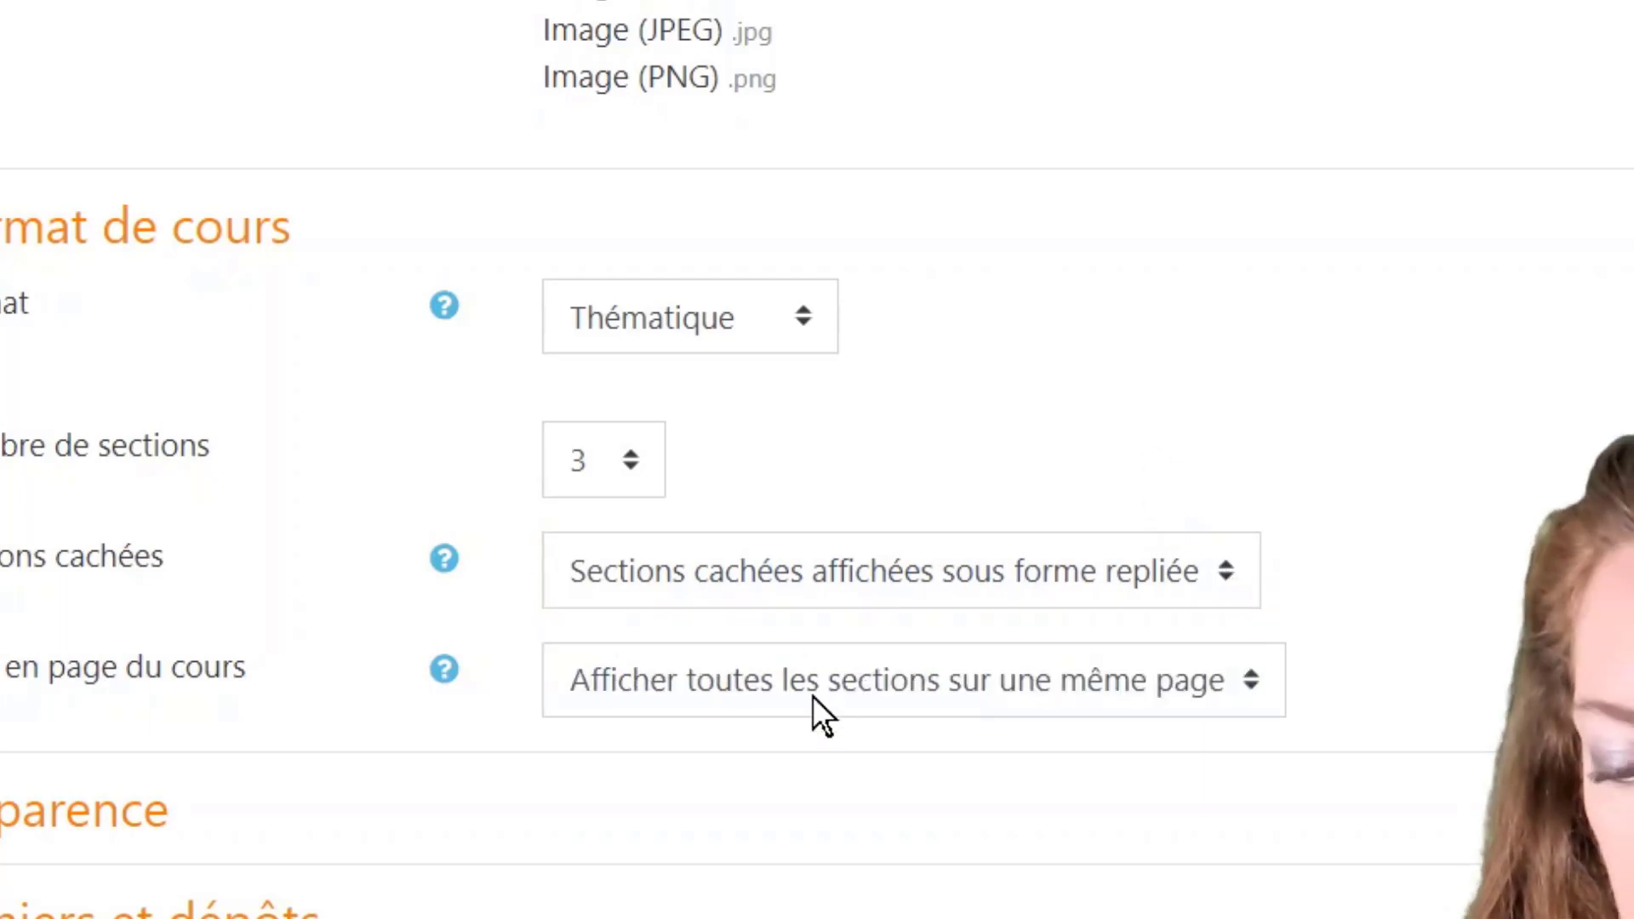
{"action": "scroll", "coordinate": [812, 696], "scroll_direction": "down", "scroll_amount": 5}
{"action": "left_click", "coordinate": [153, 394]}
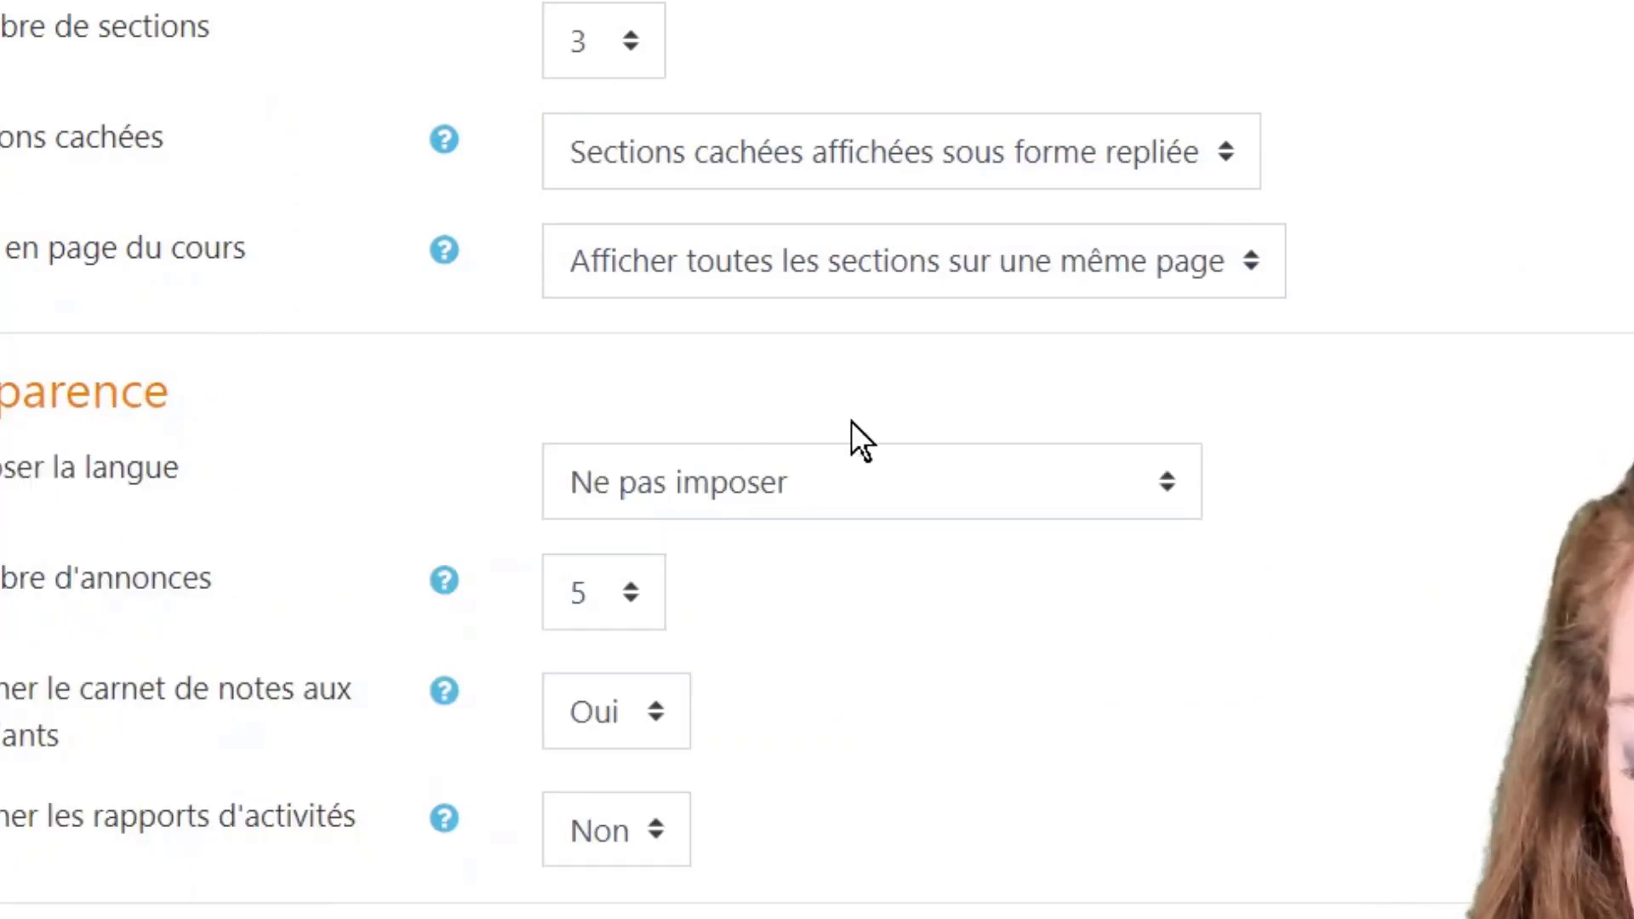
{"action": "left_click", "coordinate": [1161, 483]}
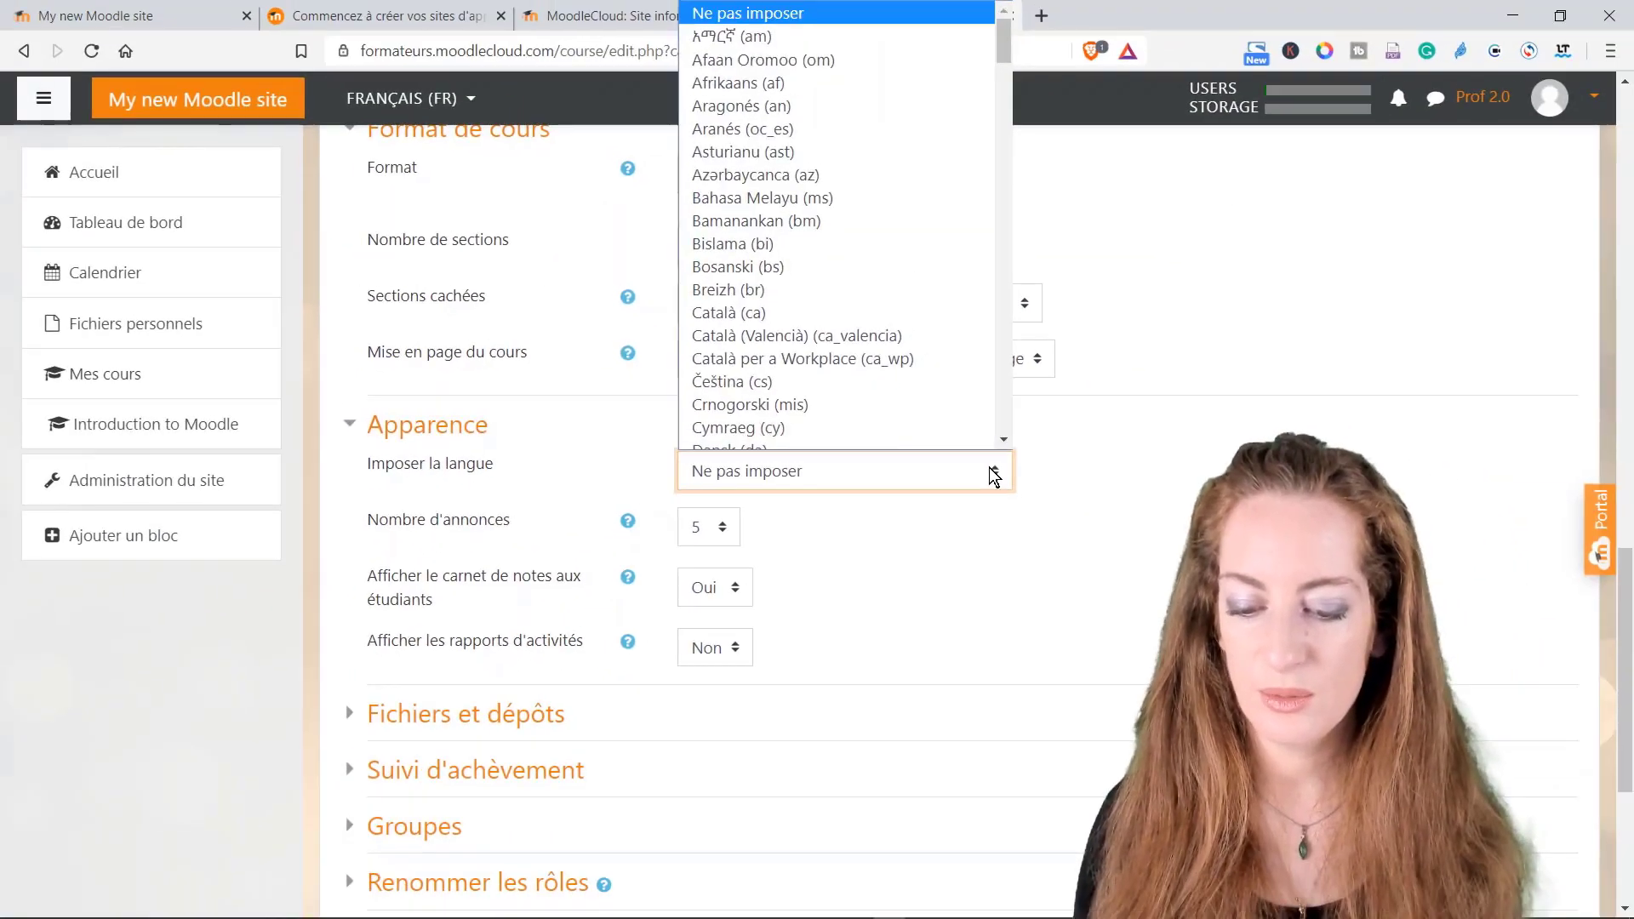
{"action": "left_click", "coordinate": [1159, 480]}
{"action": "scroll", "coordinate": [789, 558], "scroll_direction": "down", "scroll_amount": 4}
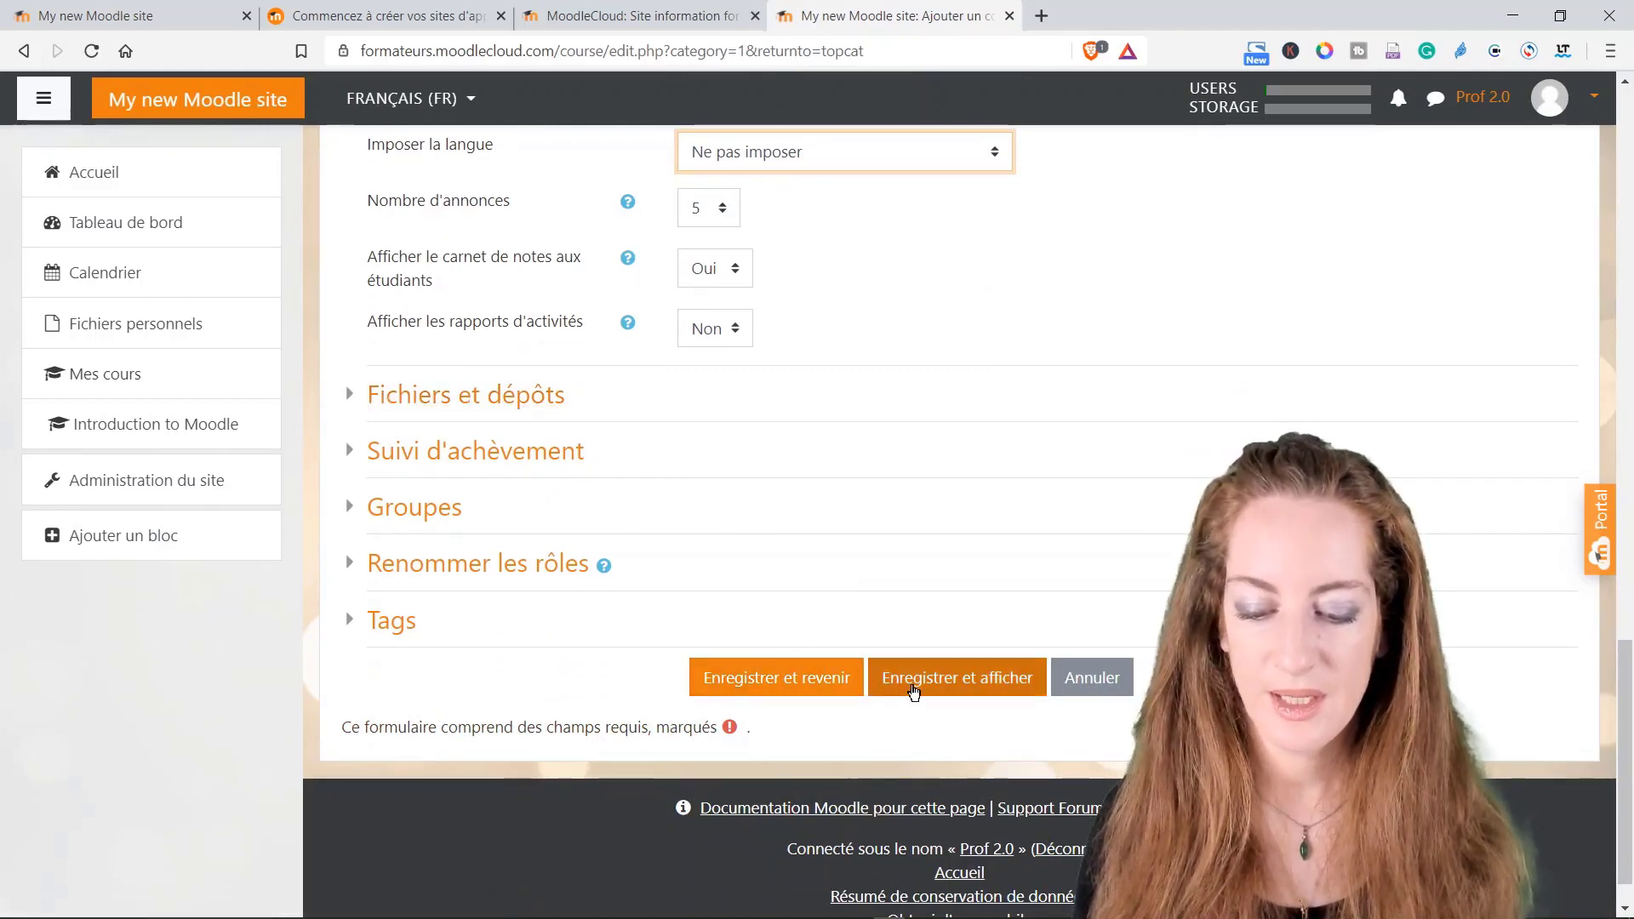
{"action": "left_click", "coordinate": [913, 689]}
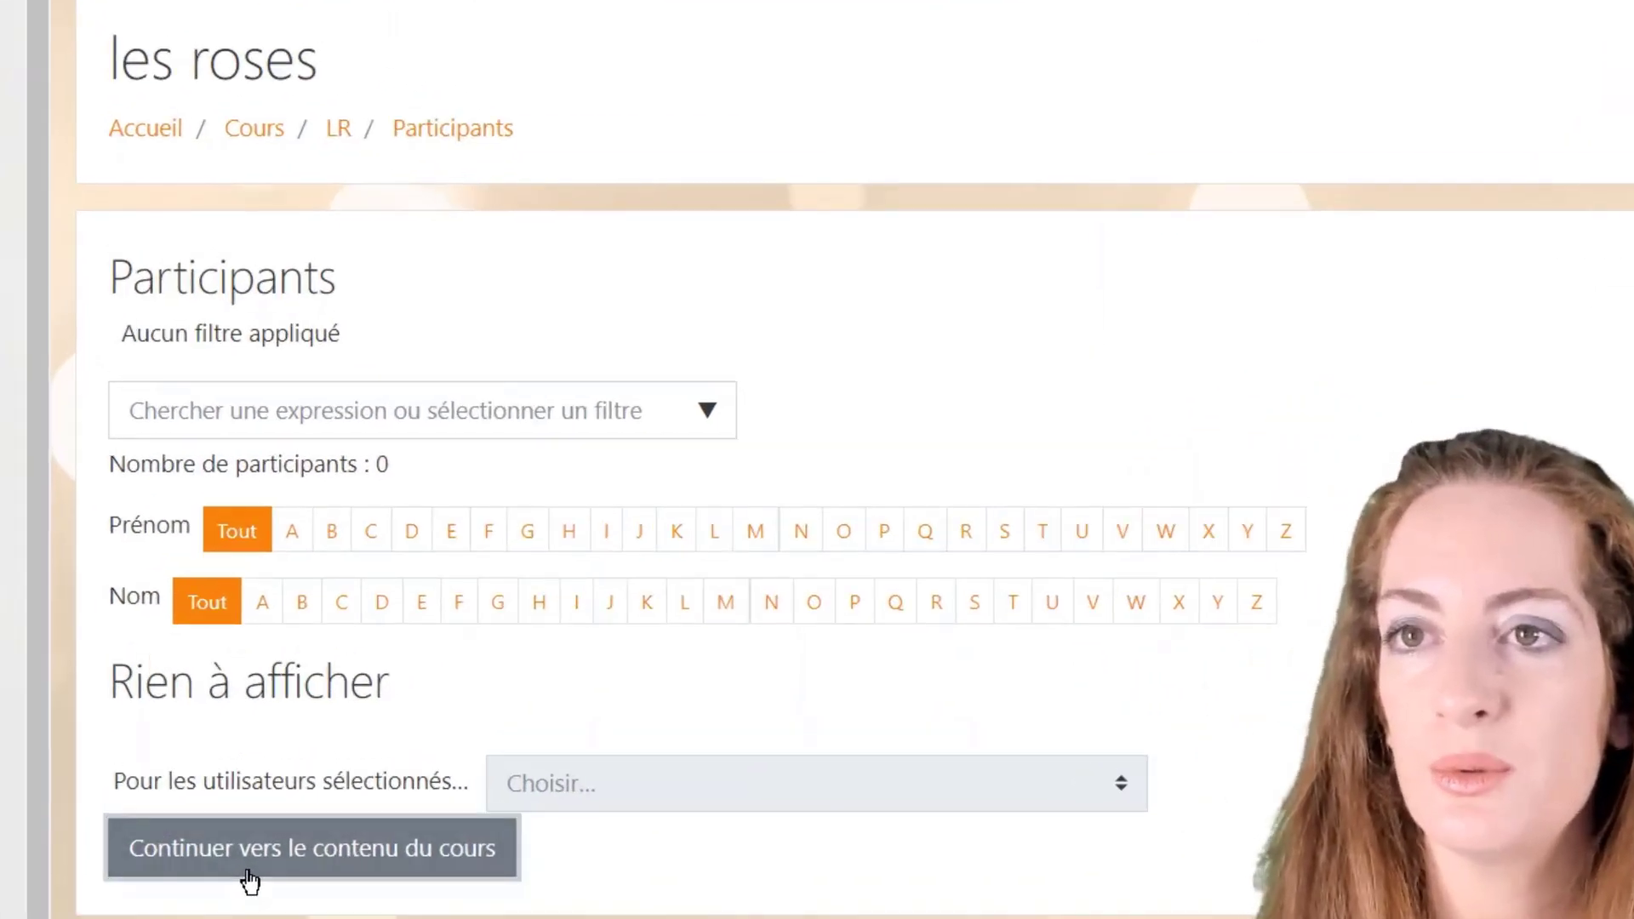
Step: Go to the les roses course content, starting then cancelling a rename of Annonces
{"action": "left_click", "coordinate": [248, 872]}
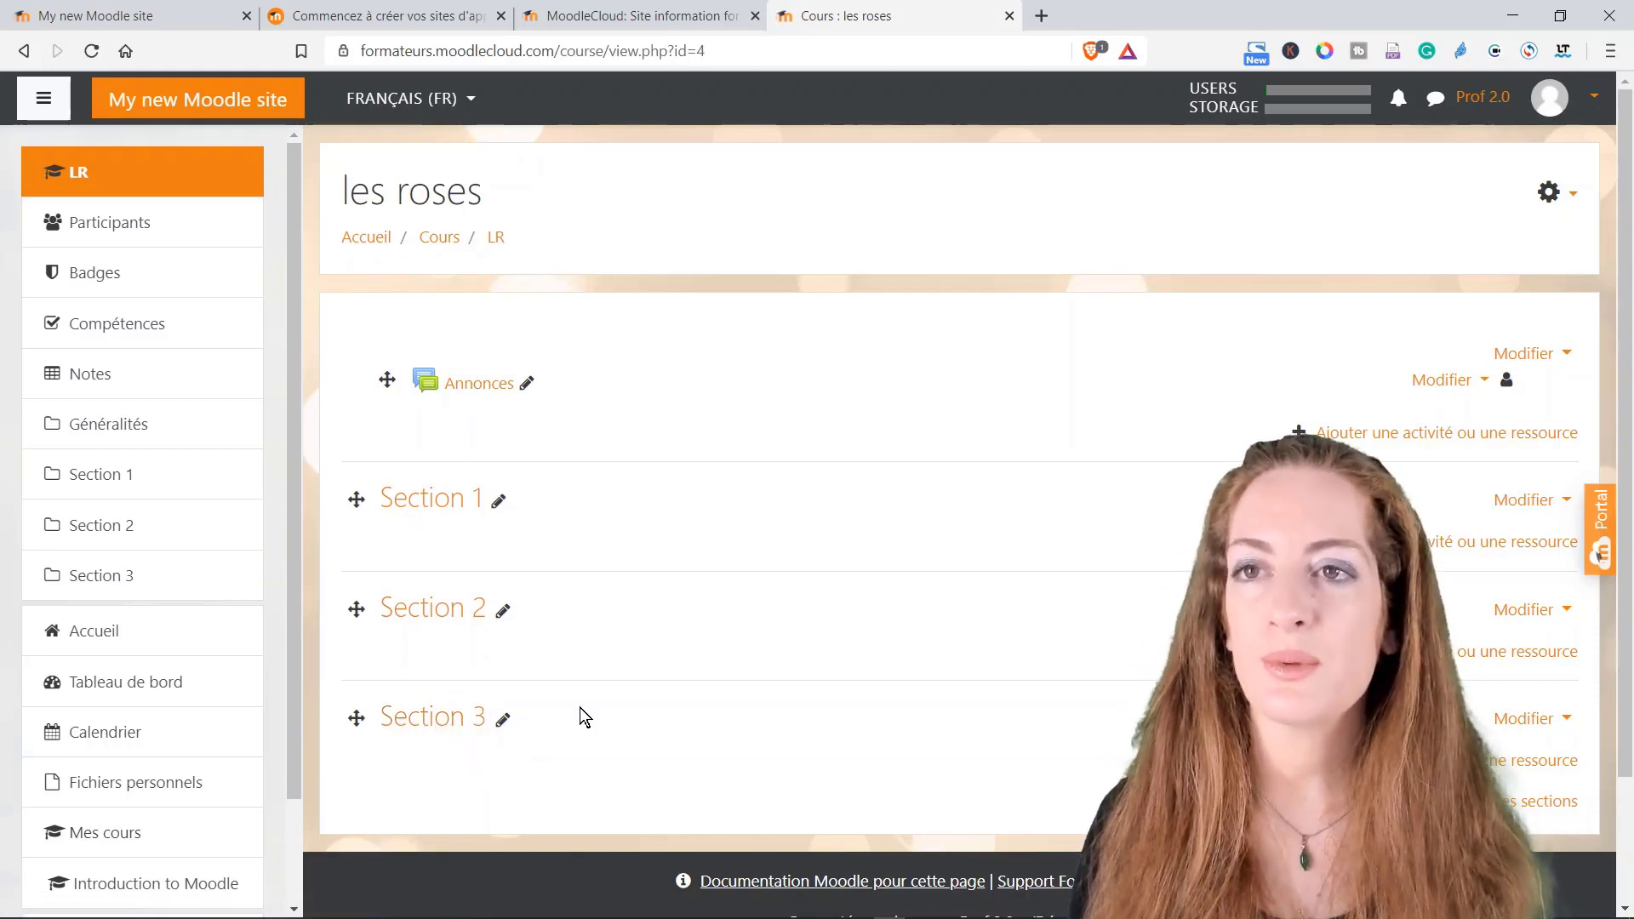
{"action": "left_click", "coordinate": [527, 383]}
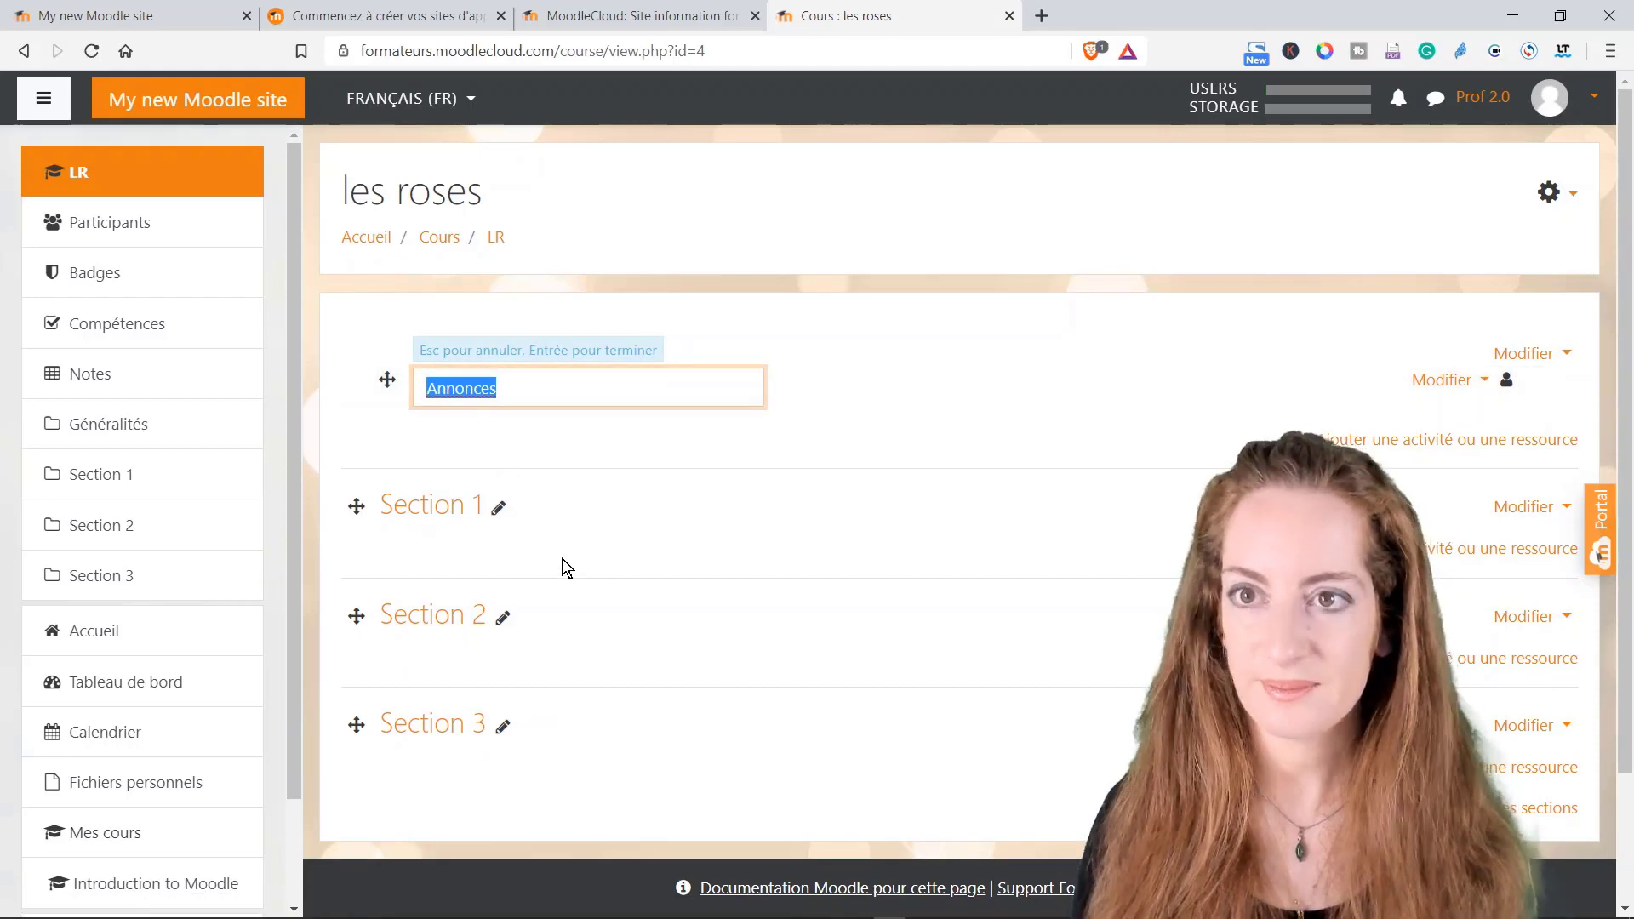
{"action": "key", "text": "Return"}
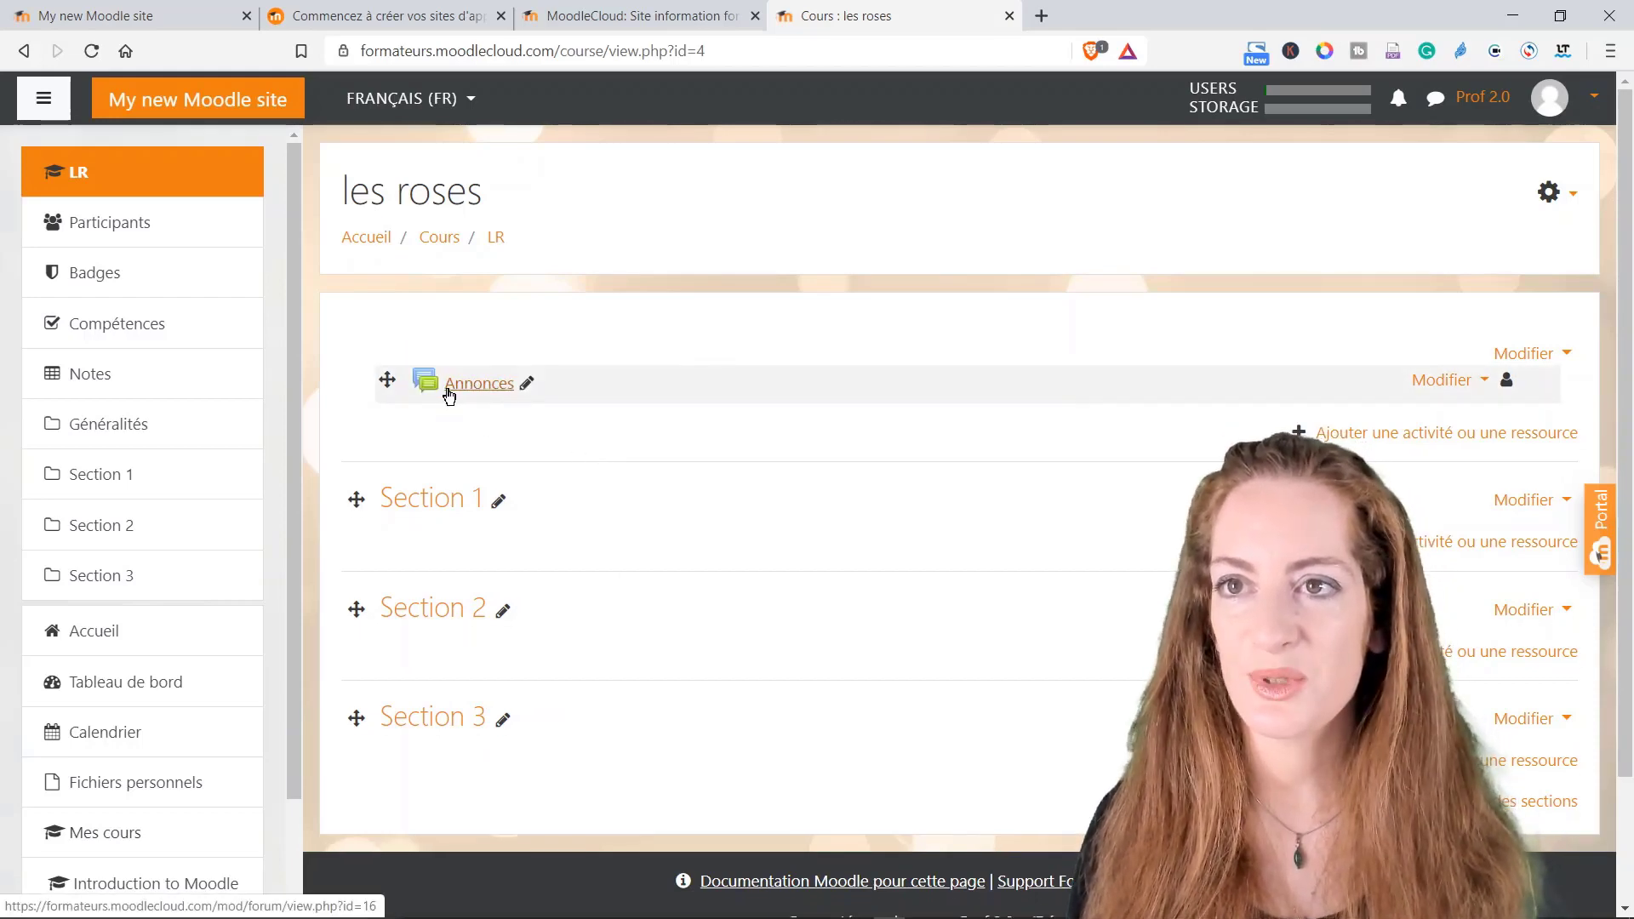
Step: Start an Annonces topic with subject 'Bienvenue' and message 'je vous explique comment utiliser ce cours.'
{"action": "left_click", "coordinate": [422, 384]}
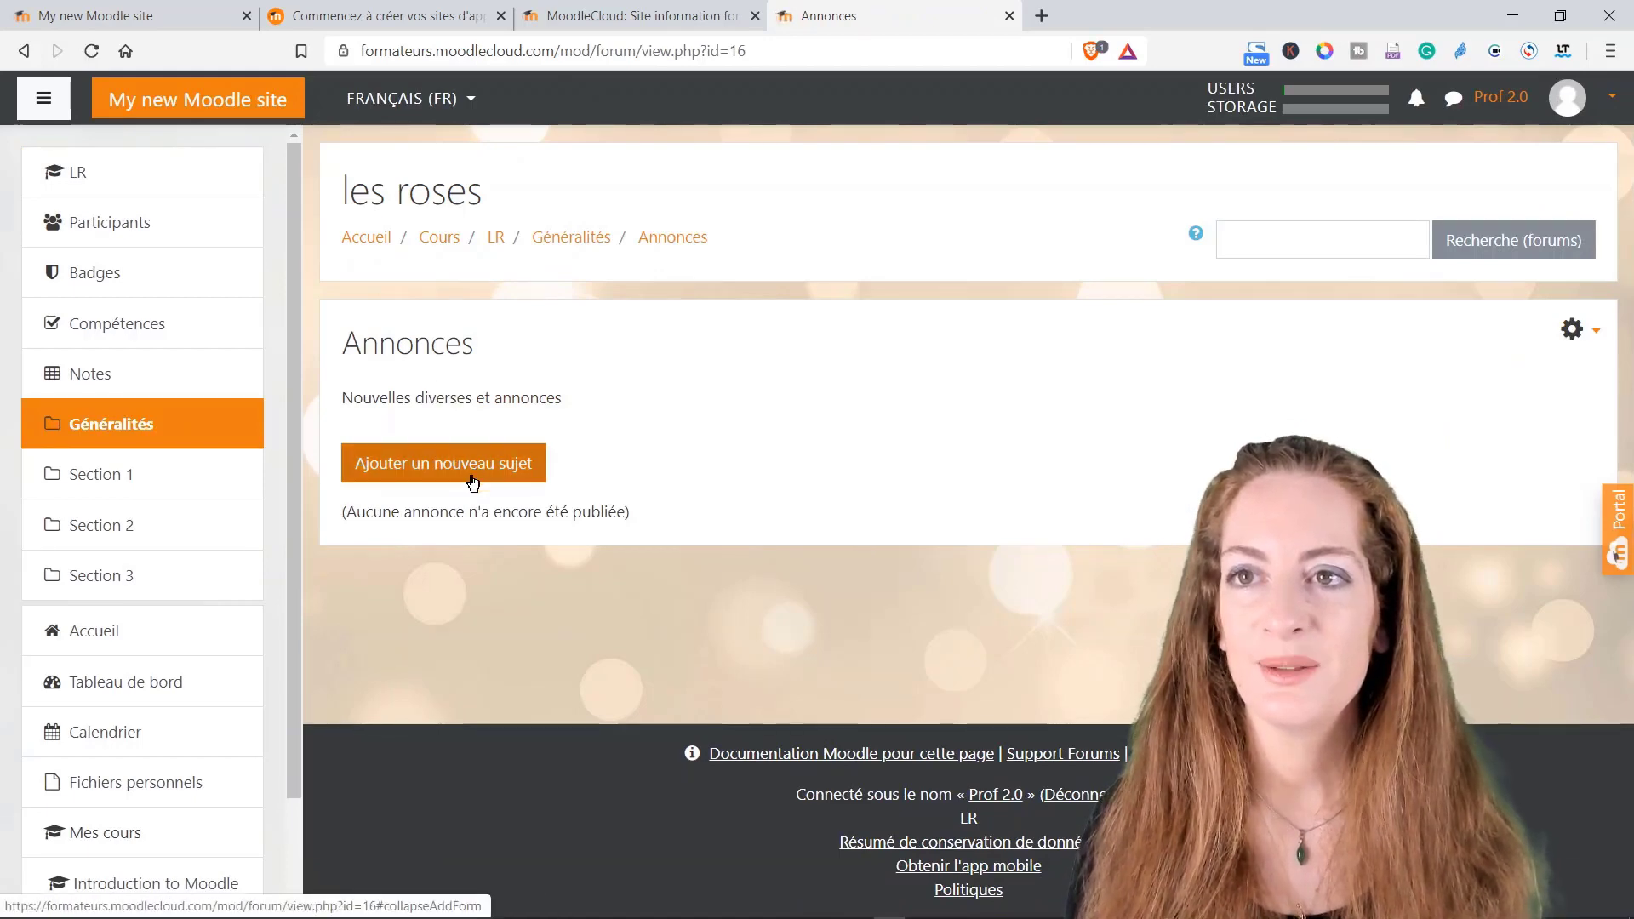
{"action": "left_click", "coordinate": [475, 479]}
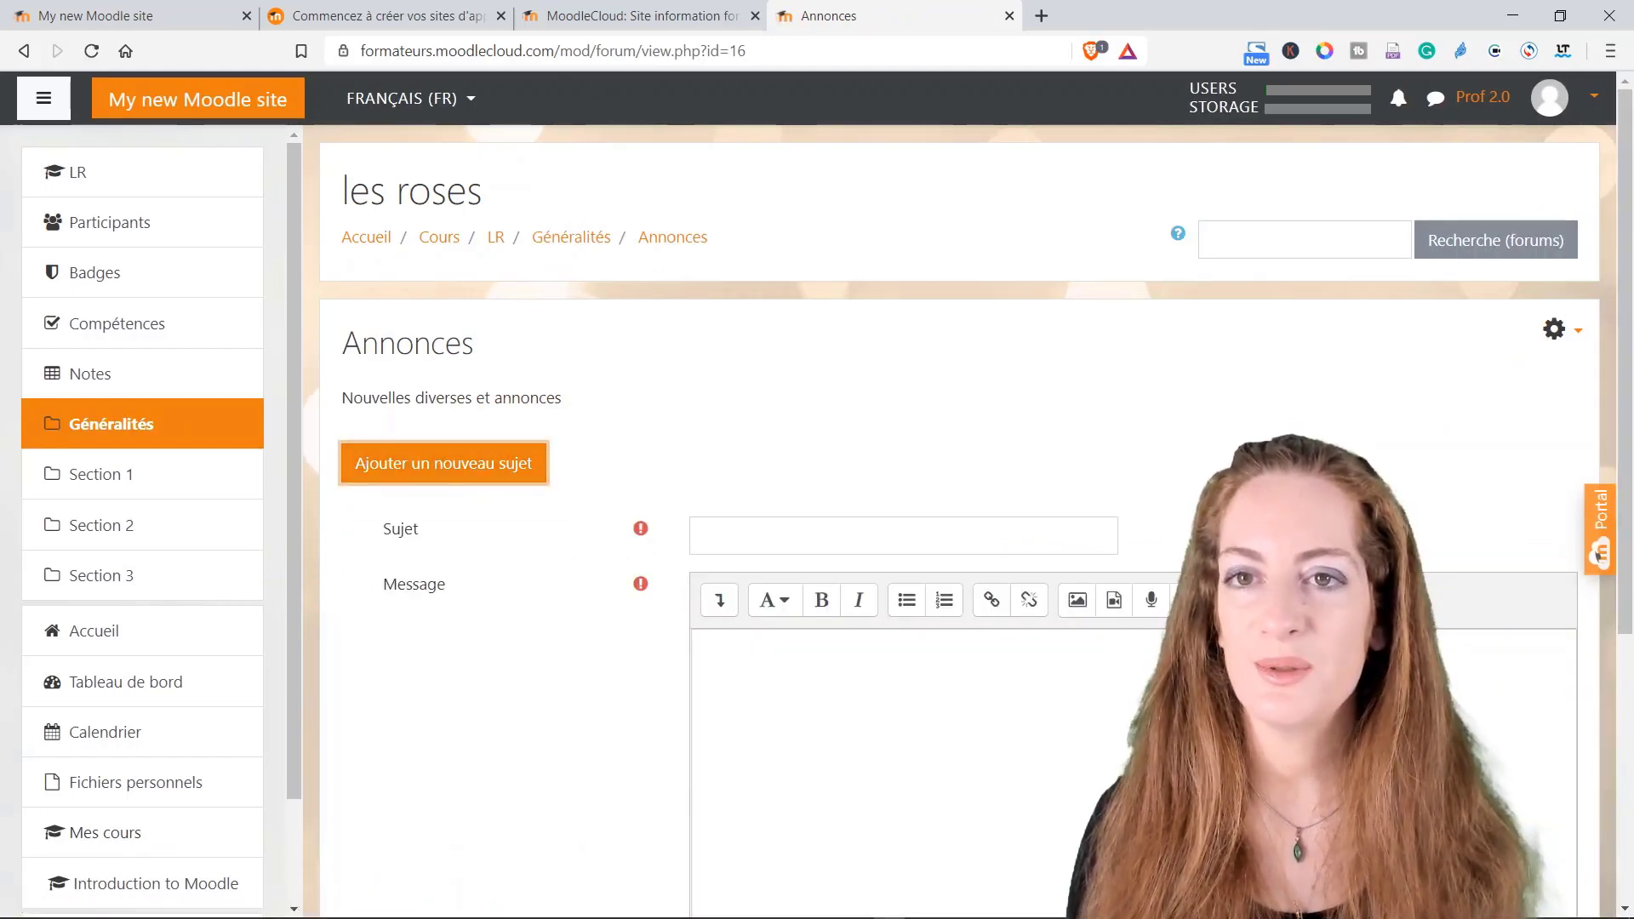
{"action": "scroll", "coordinate": [685, 527], "scroll_direction": "down", "scroll_amount": 3}
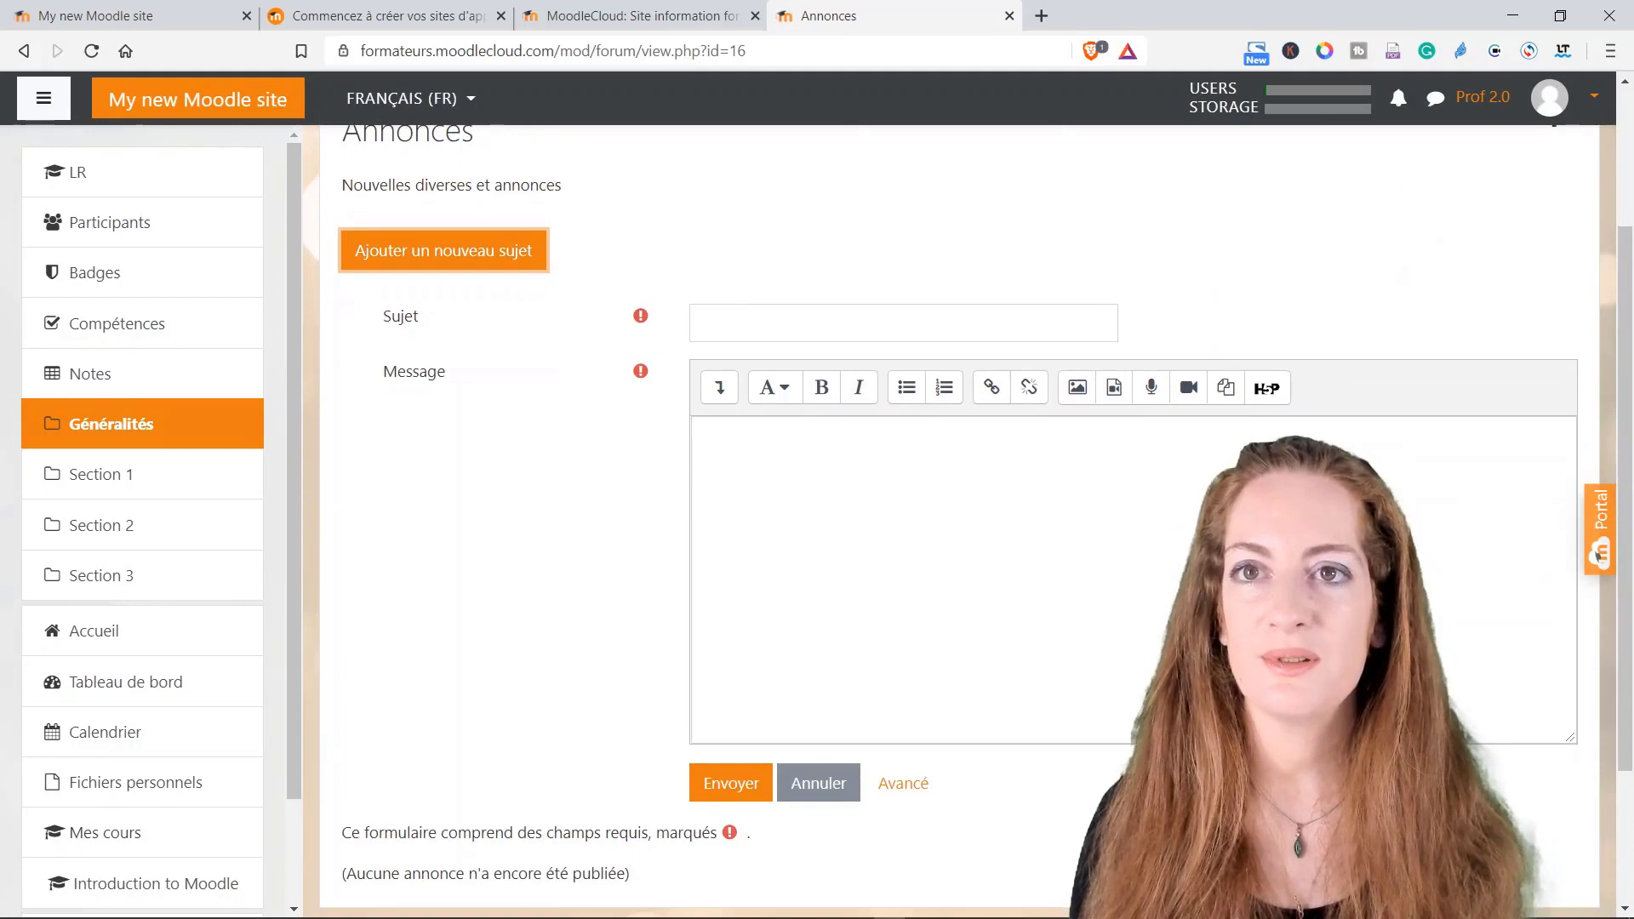
{"action": "left_click", "coordinate": [817, 323]}
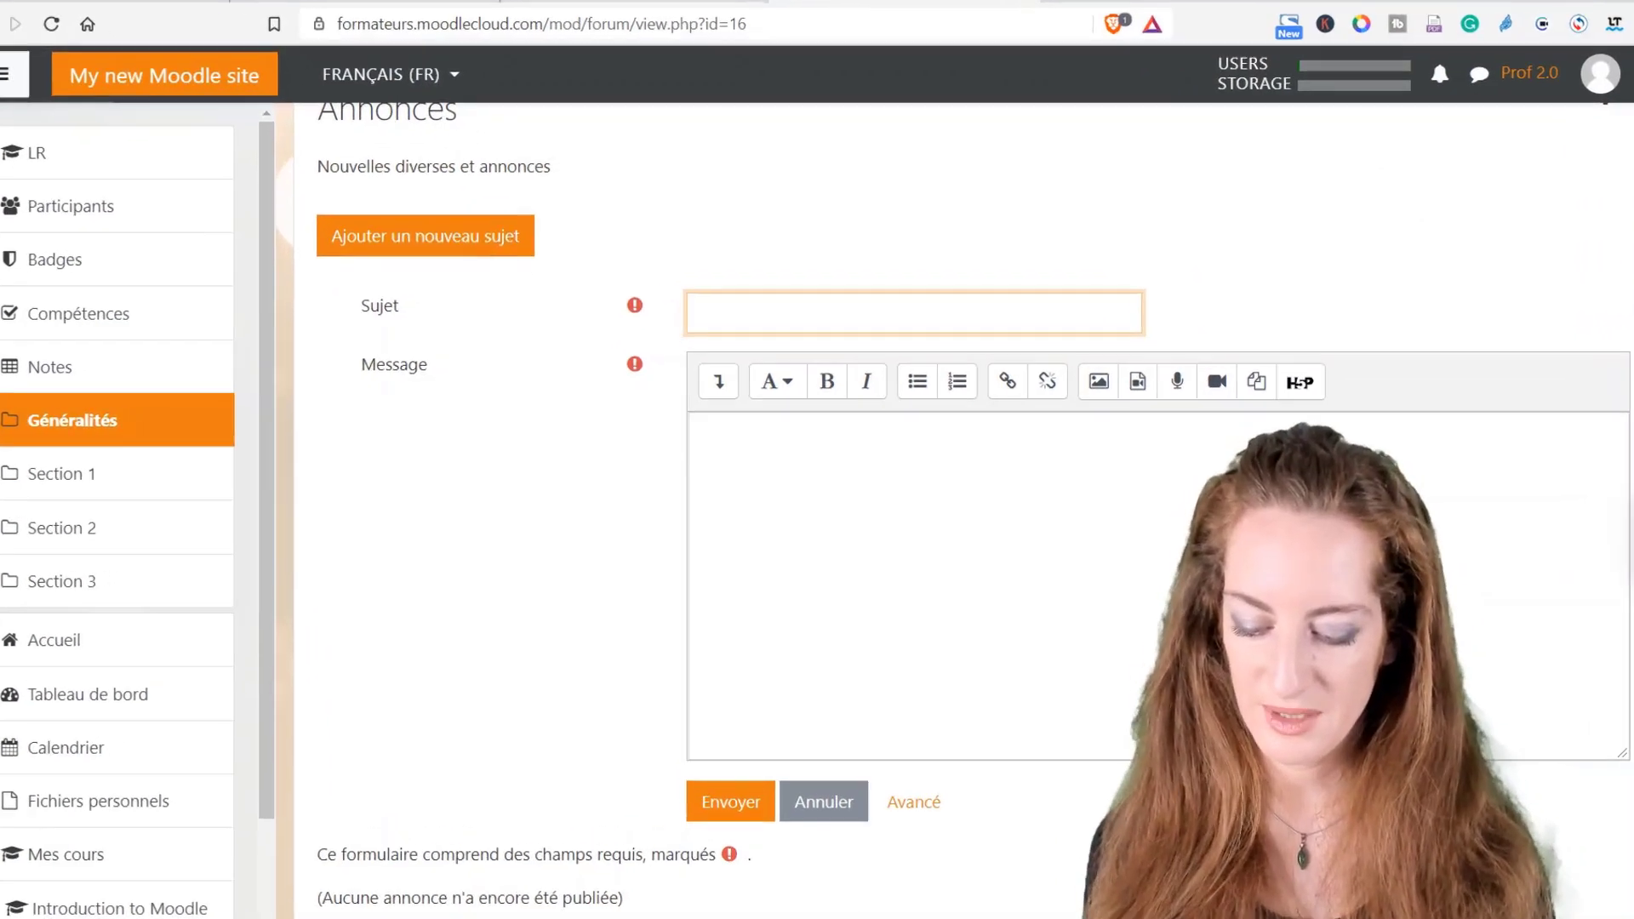
{"action": "type", "text": "Bienvenue"}
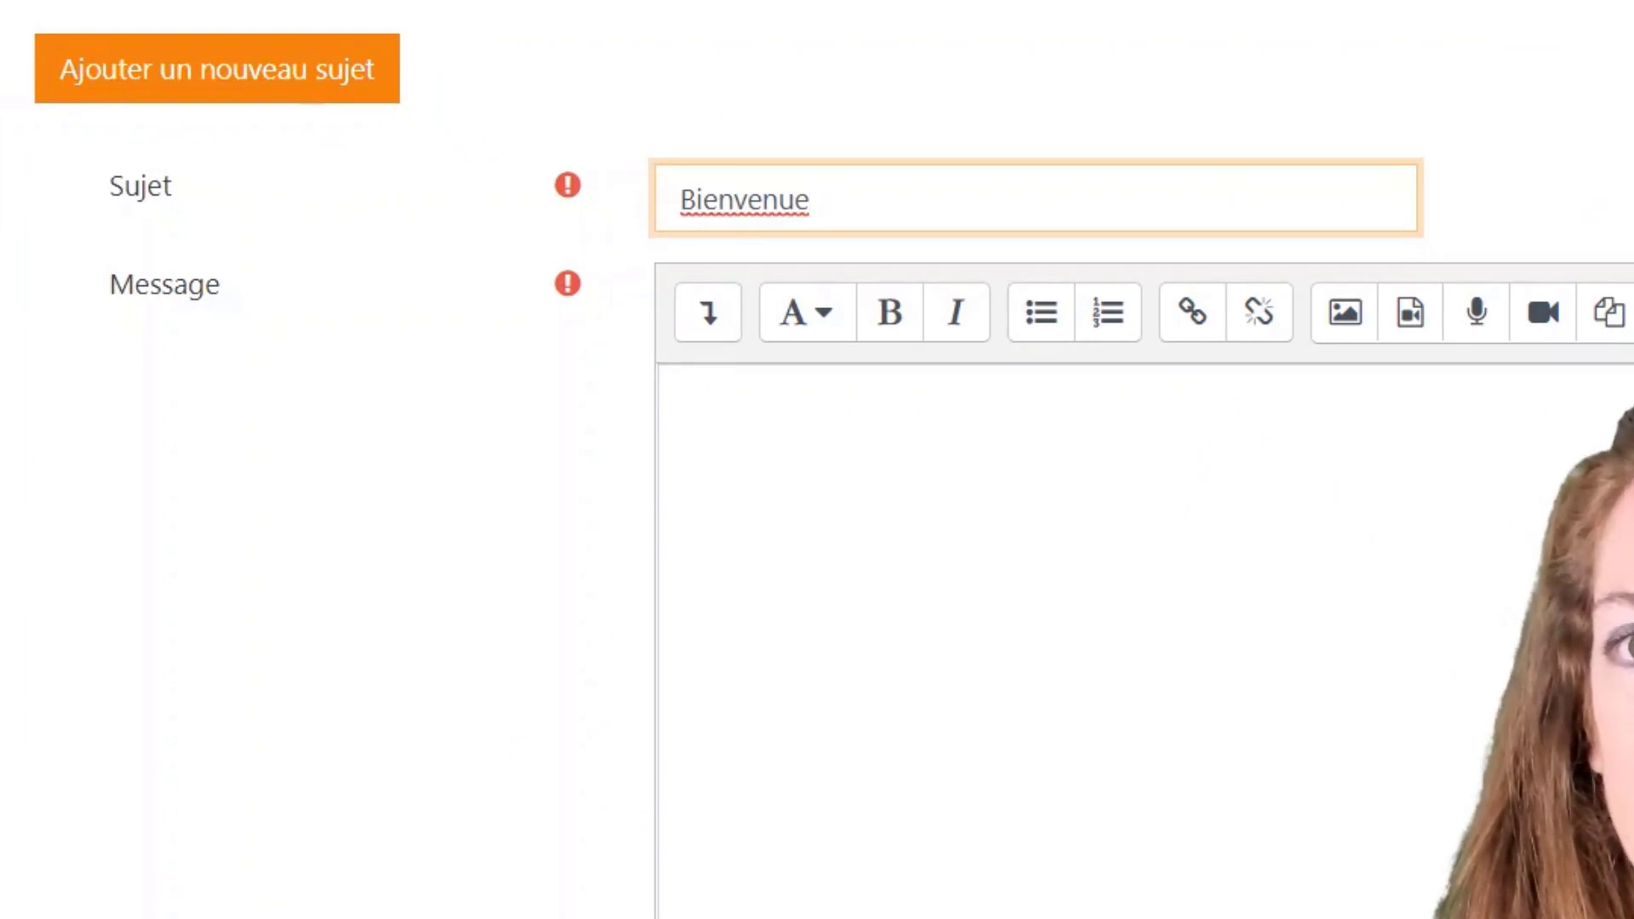
{"action": "left_click", "coordinate": [682, 396]}
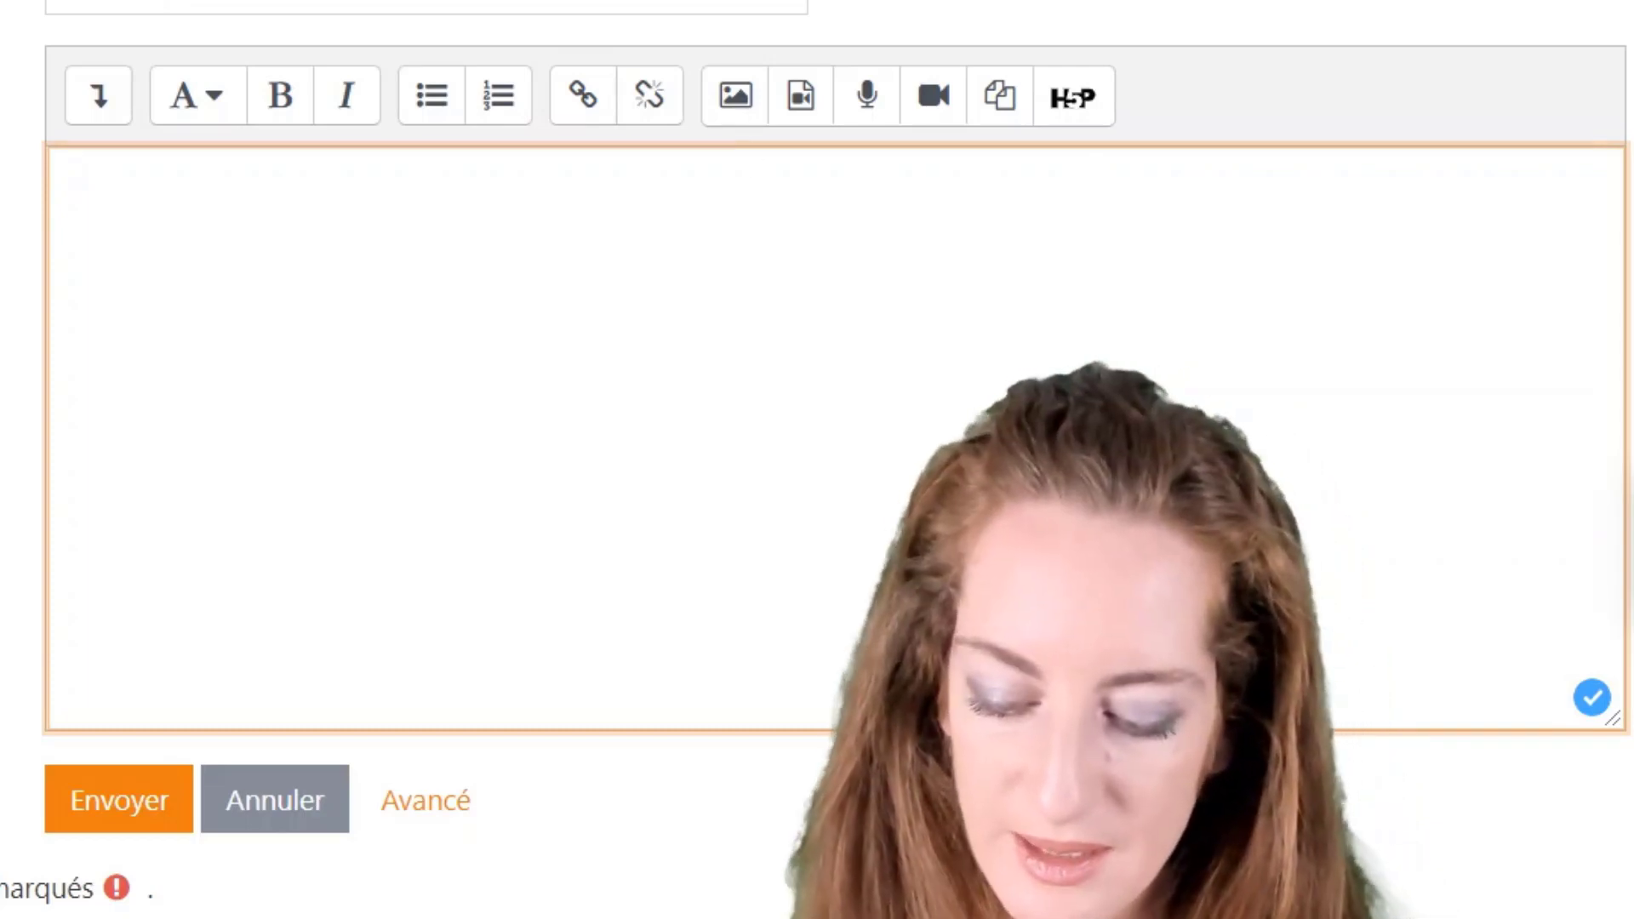
{"action": "type", "text": "je v"}
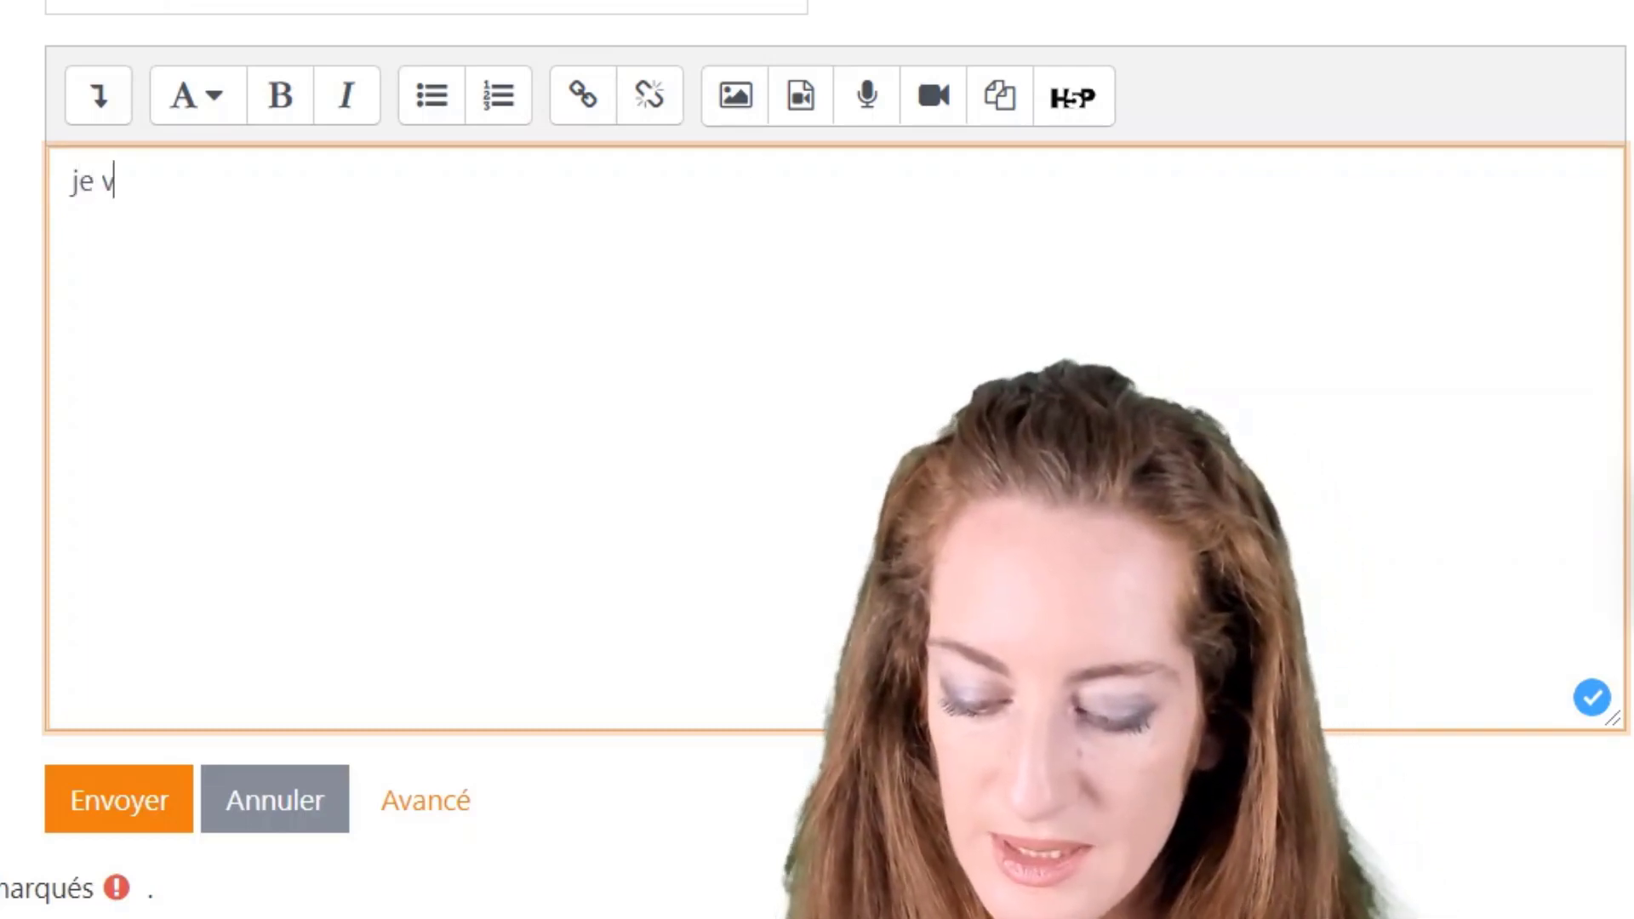
{"action": "type", "text": "ous explique commen"}
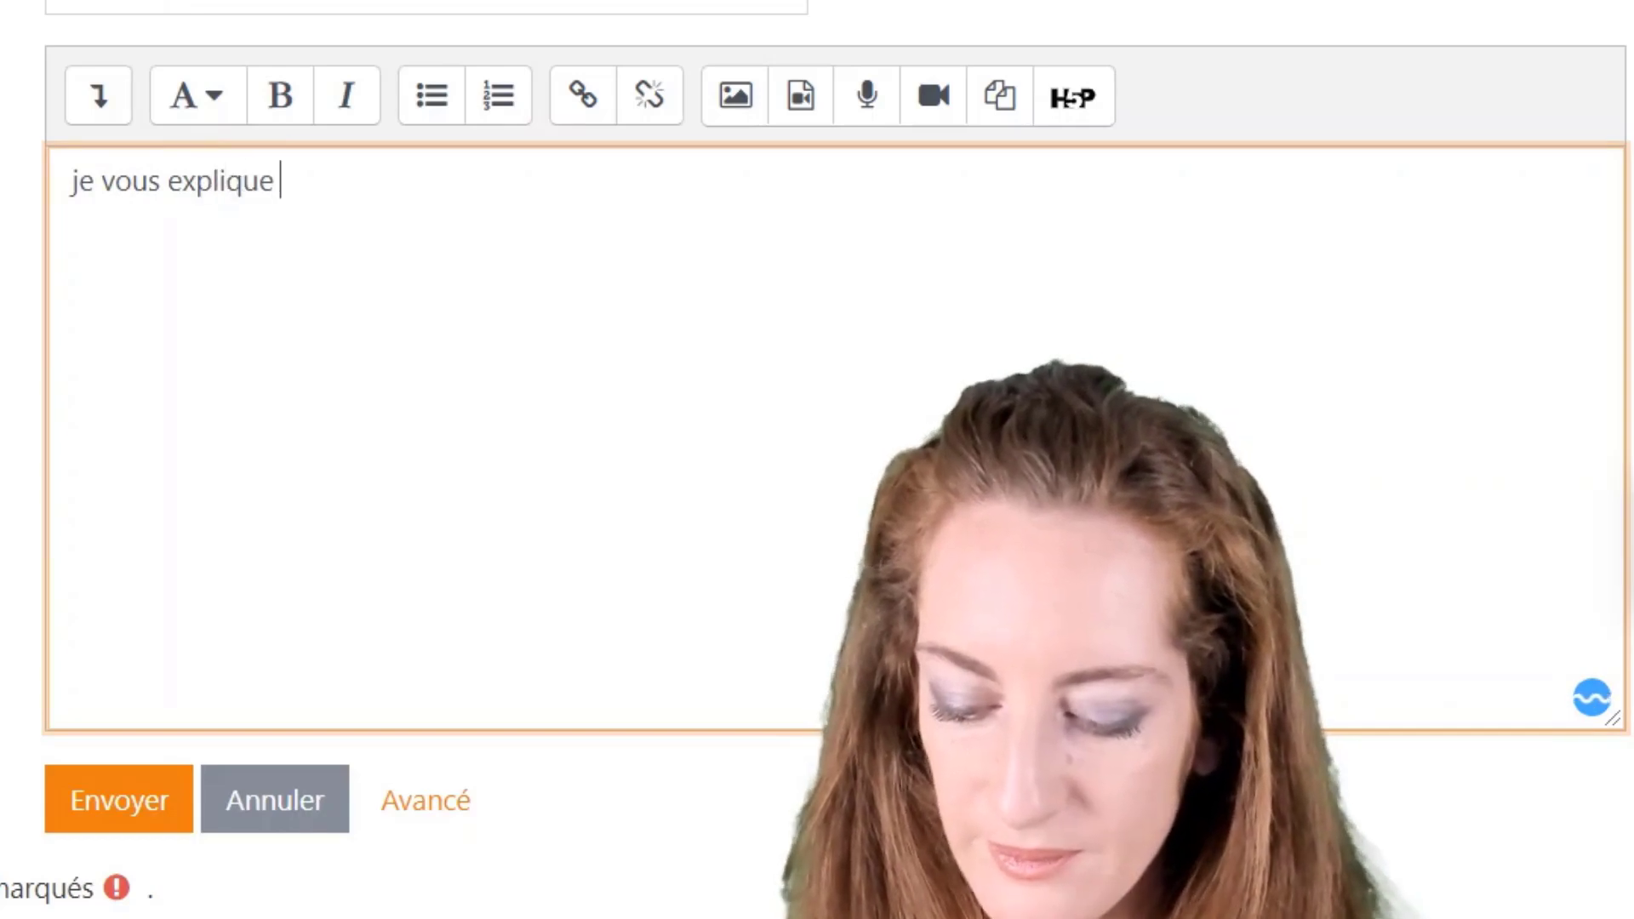
{"action": "type", "text": "utiliser "}
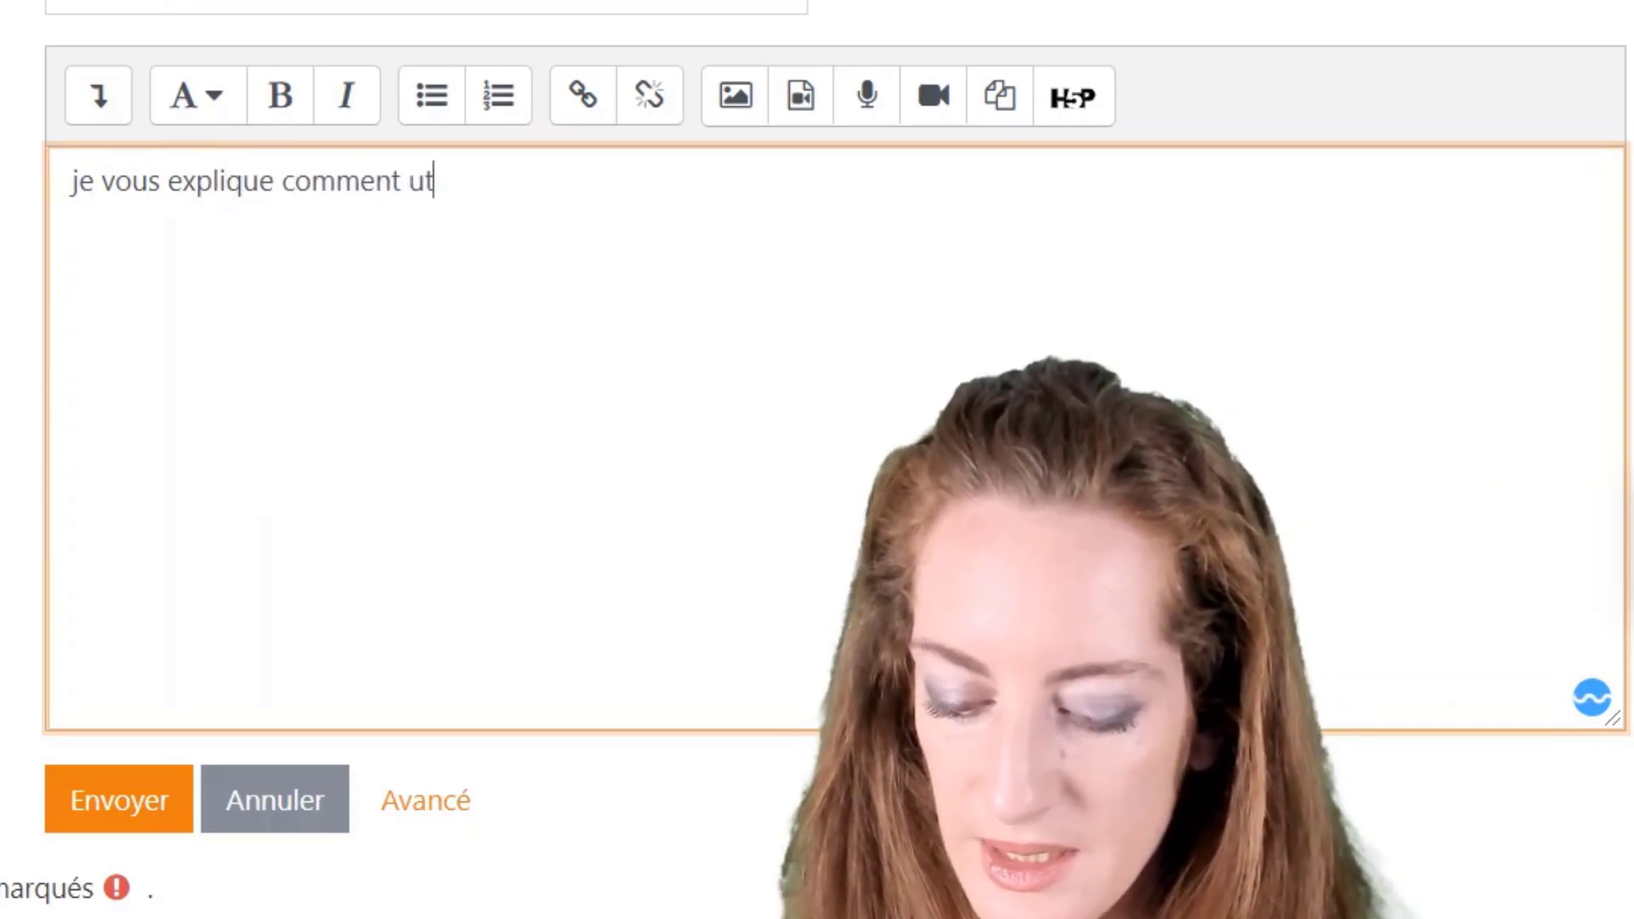
{"action": "type", "text": "ce cours"}
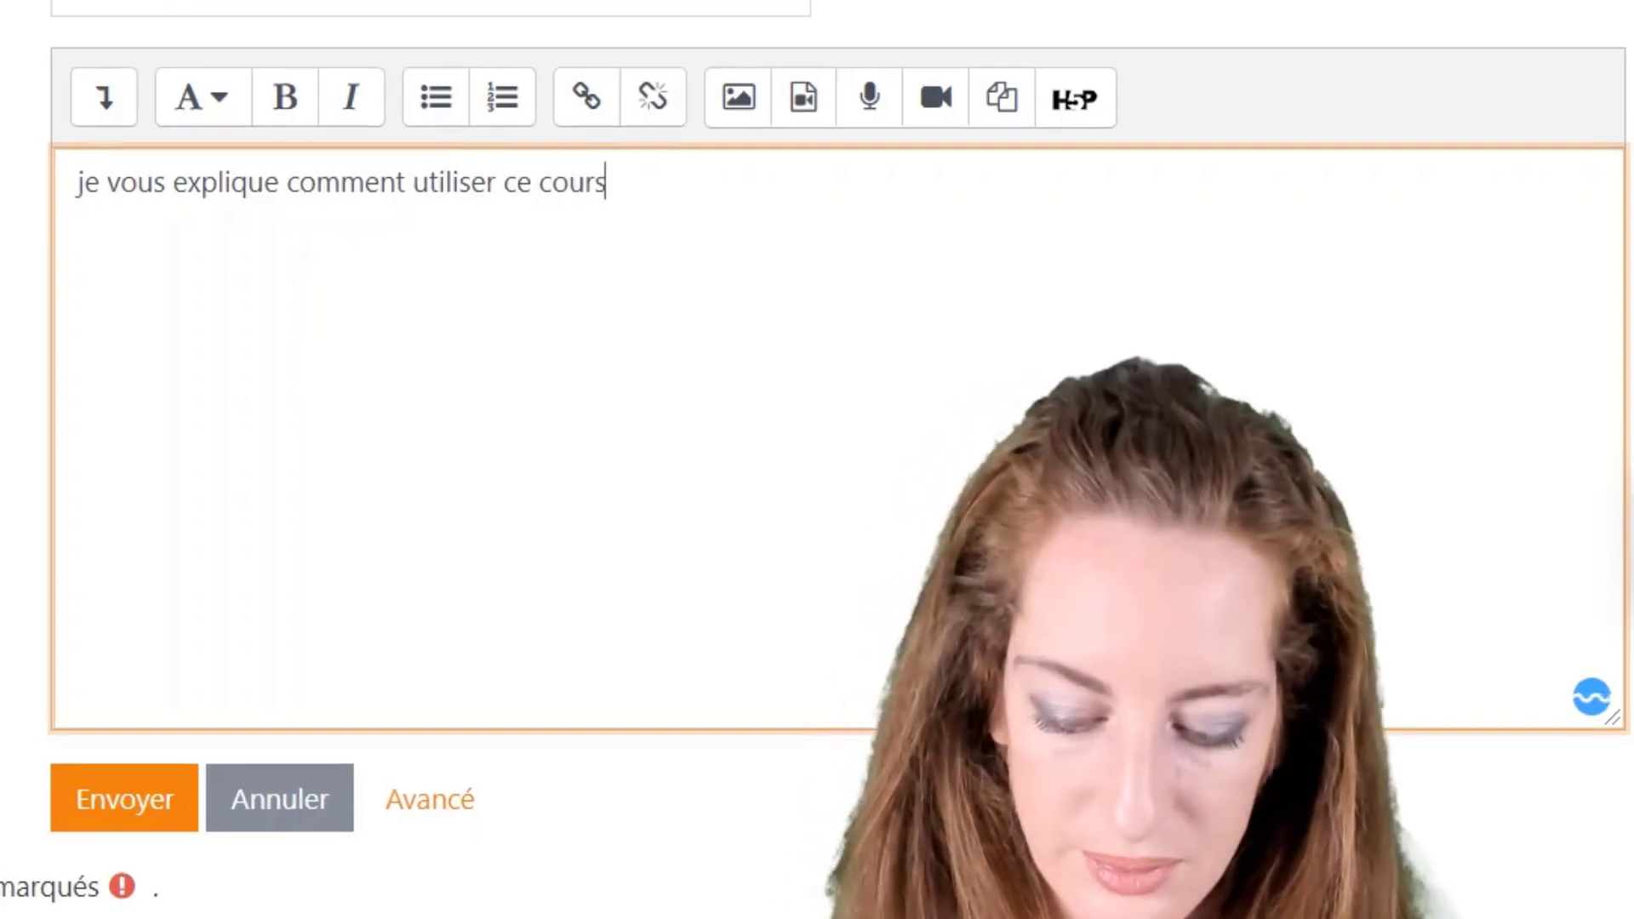
{"action": "type", "text": "."}
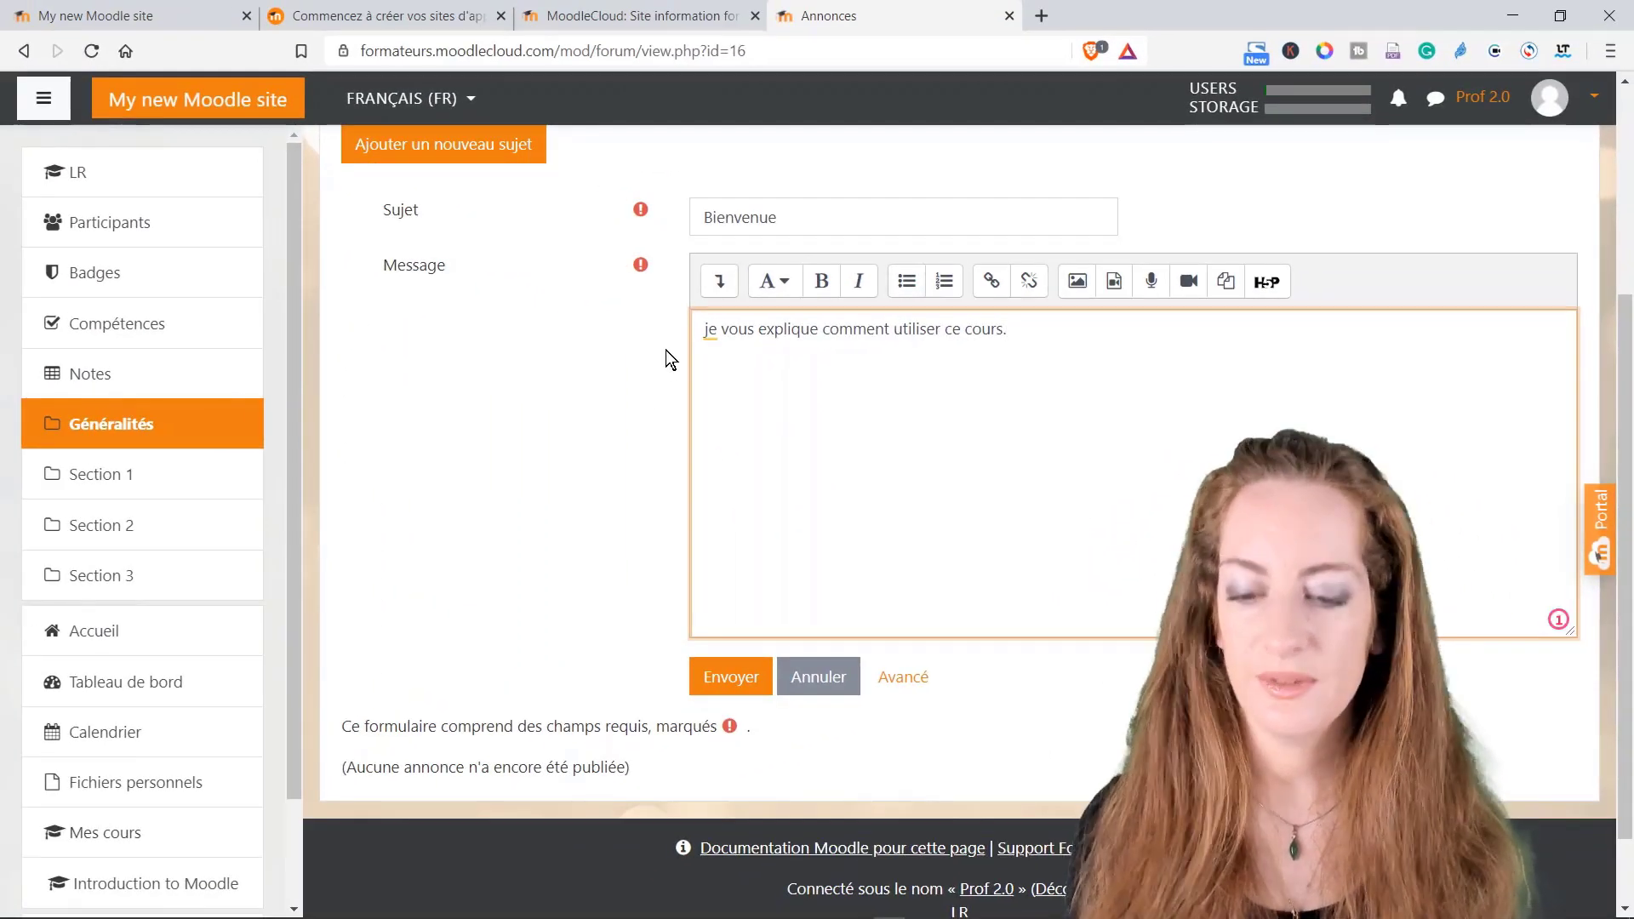
Step: Change the message's opening 'j' to 'J', add a new line, and post the announcement
{"action": "left_click", "coordinate": [705, 328]}
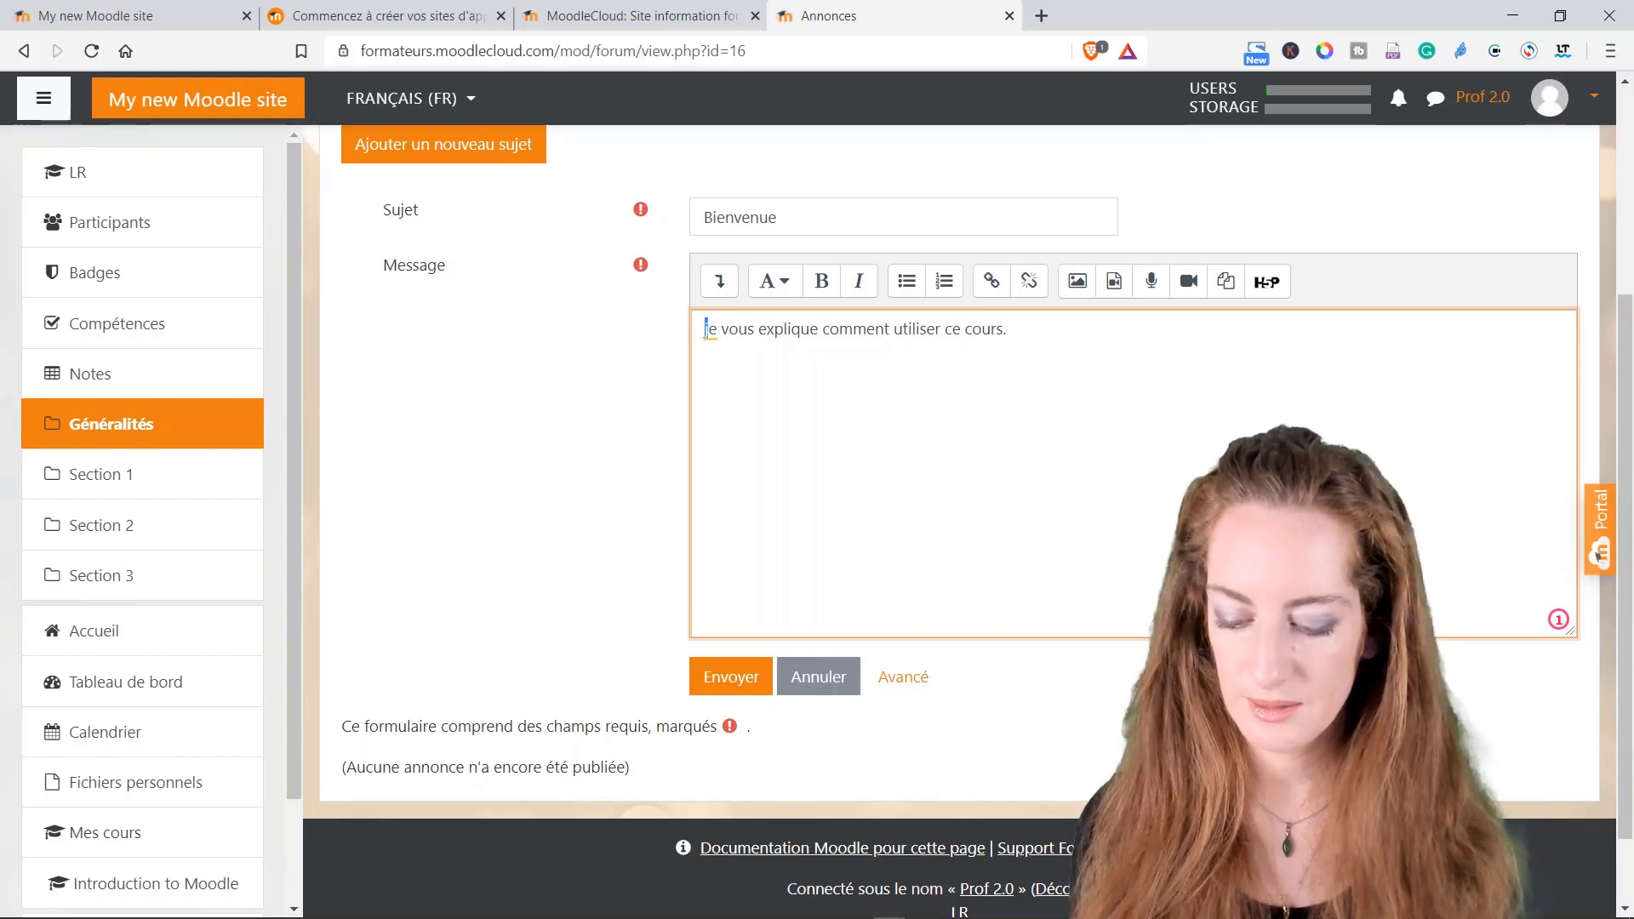
{"action": "type", "text": "J"}
{"action": "key", "text": "Delete"}
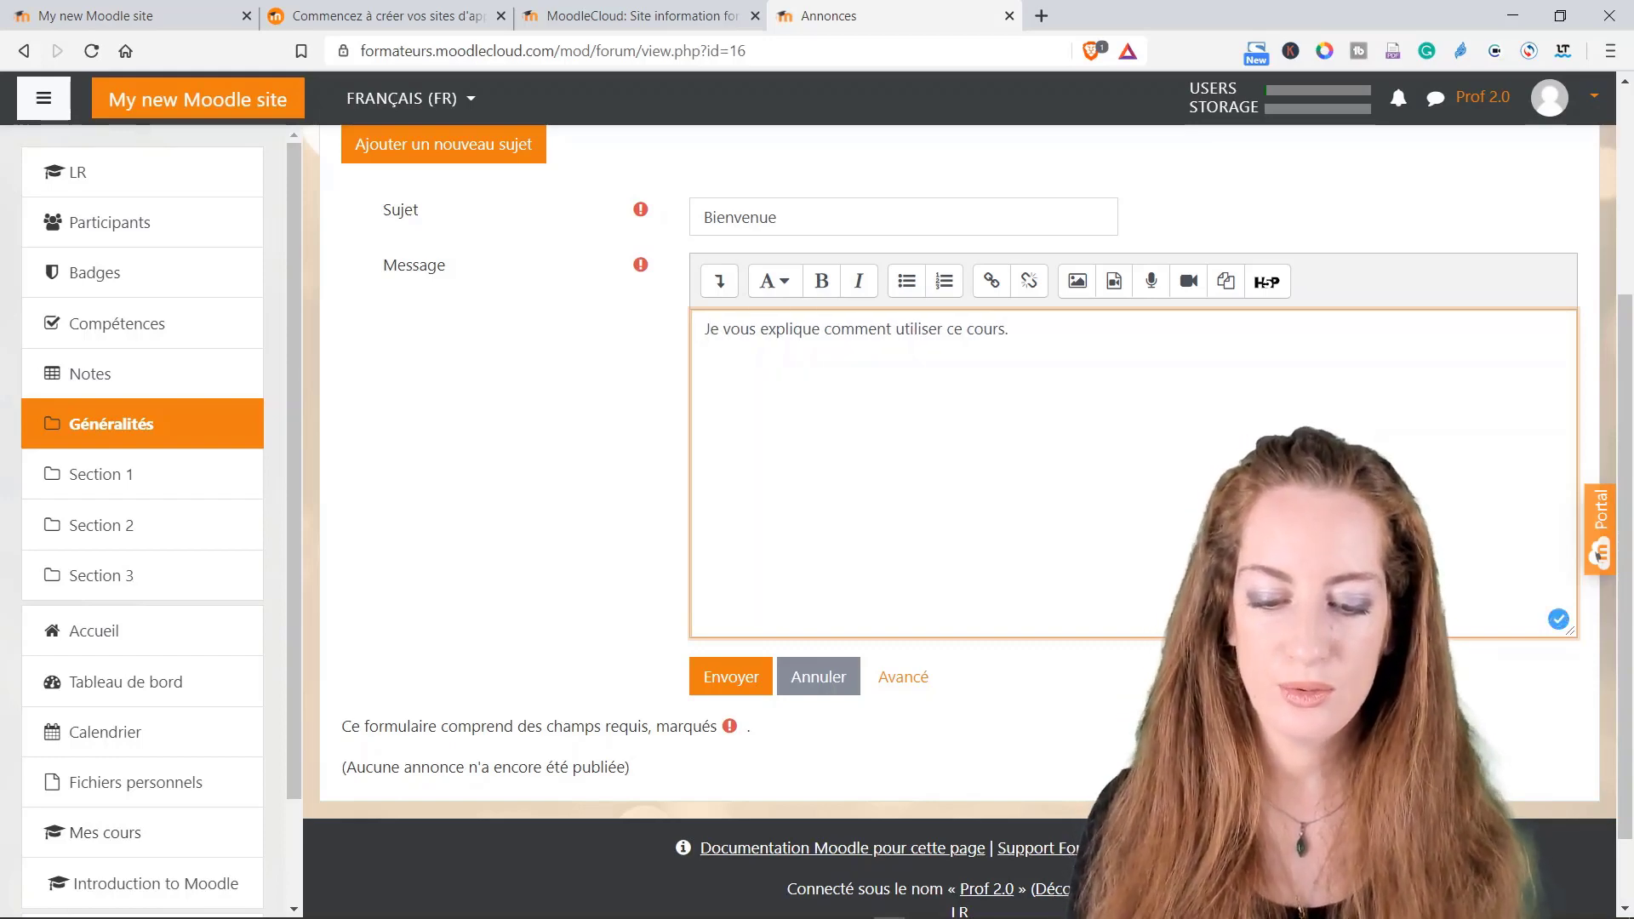
{"action": "key", "text": "End"}
{"action": "key", "text": "Return"}
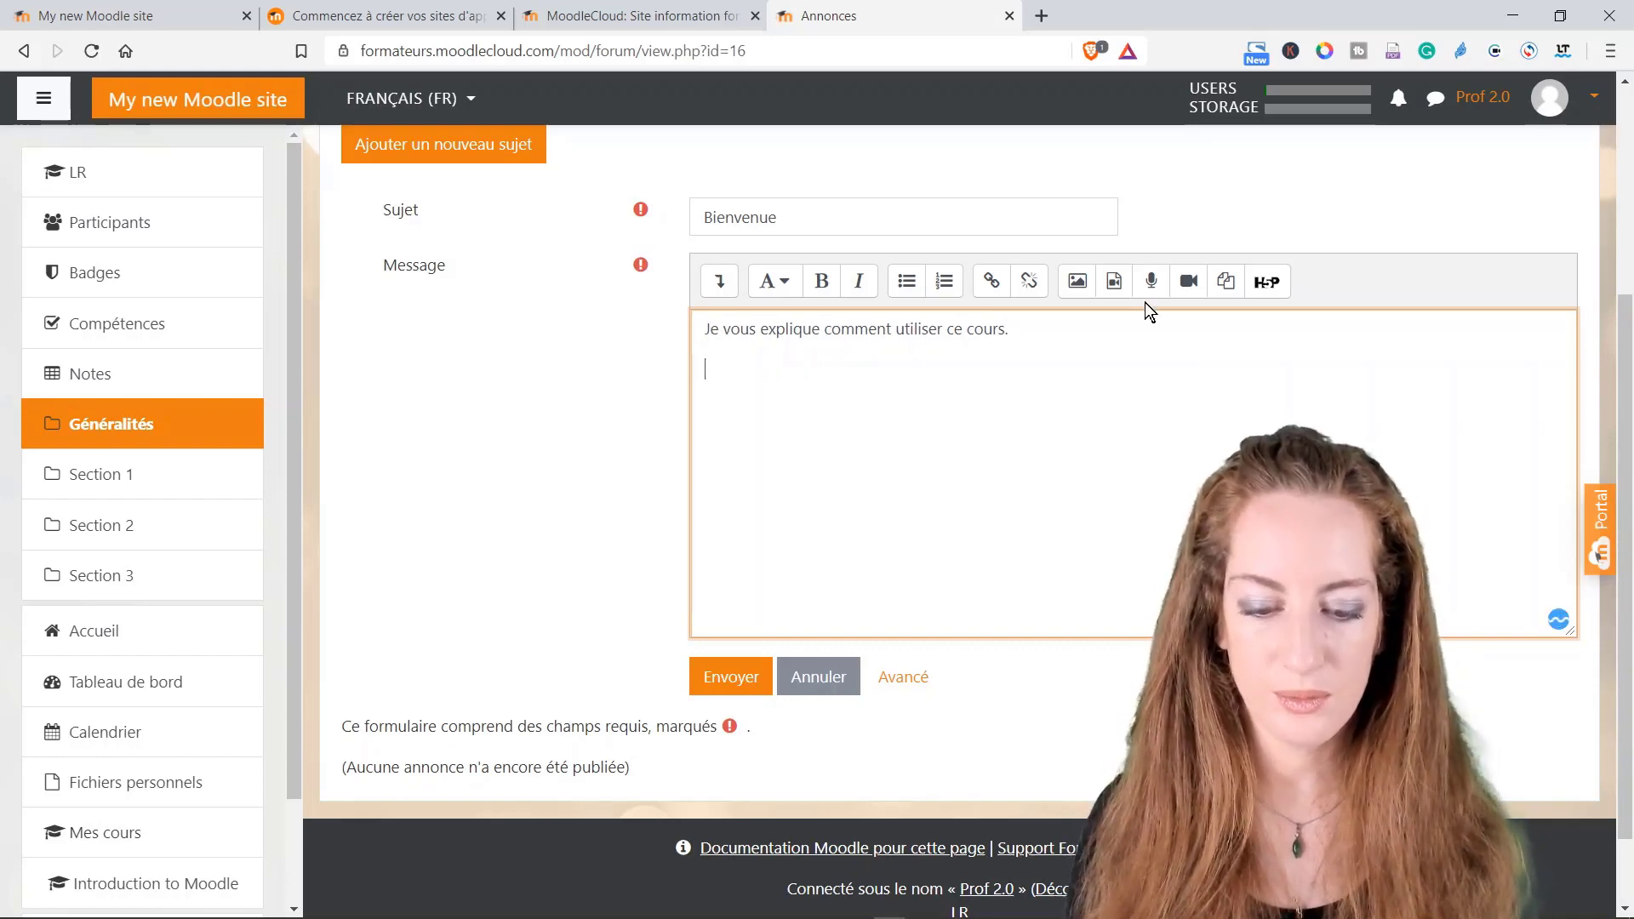
{"action": "left_click", "coordinate": [1150, 281]}
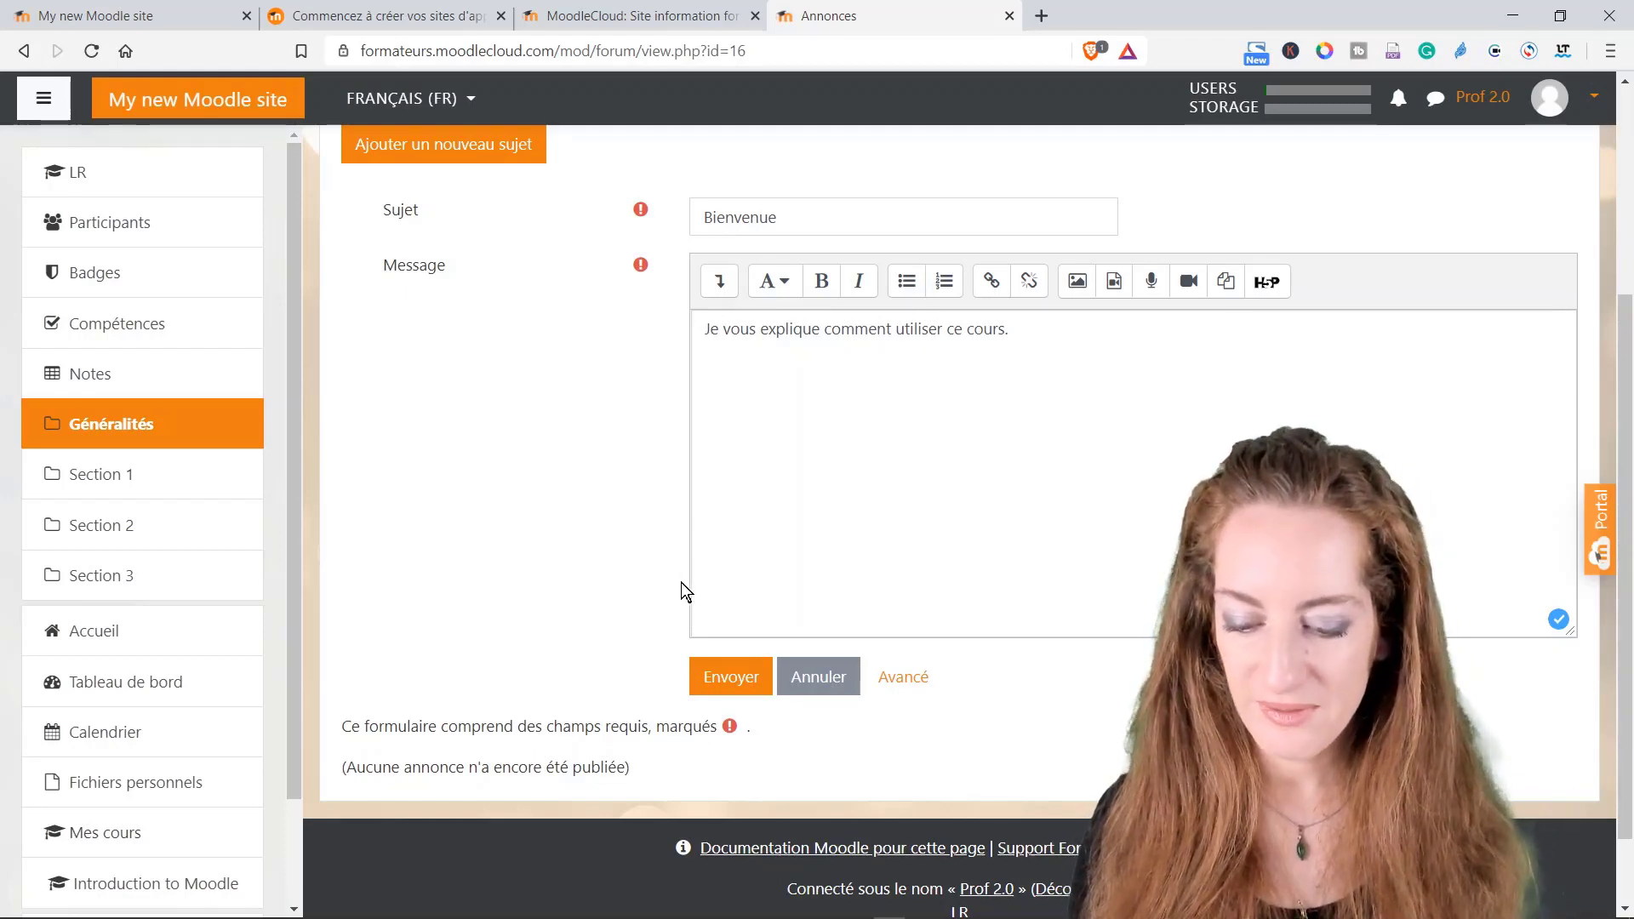
{"action": "left_click", "coordinate": [730, 674]}
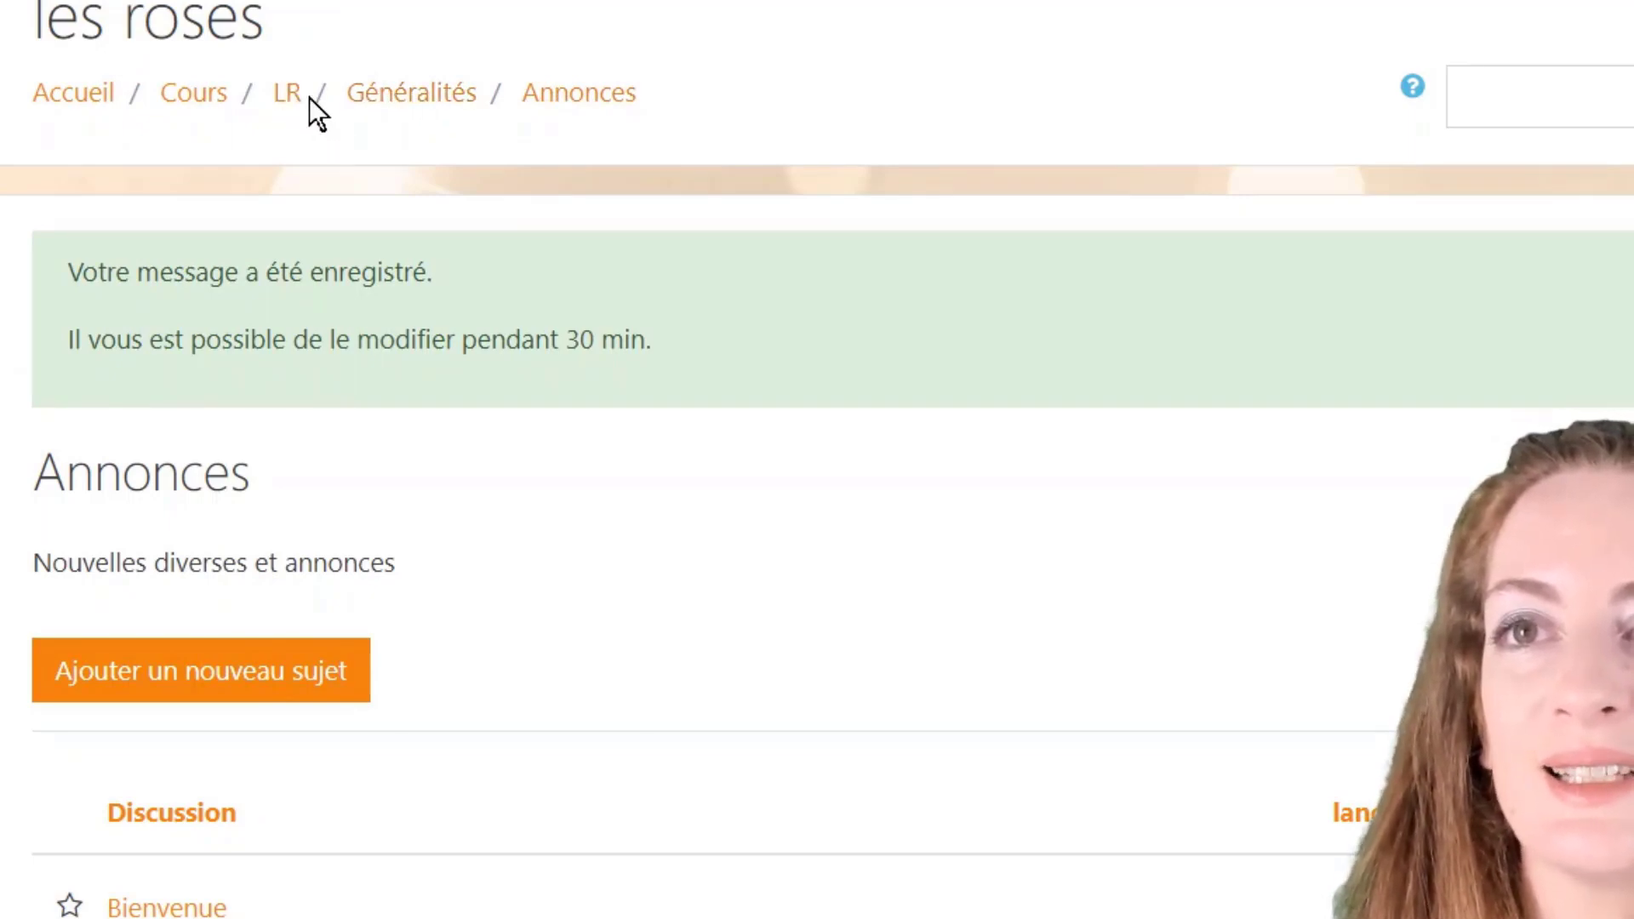
Step: Back on the course page, retitle Section 1 as 'Les types de roses'
{"action": "left_click", "coordinate": [403, 114]}
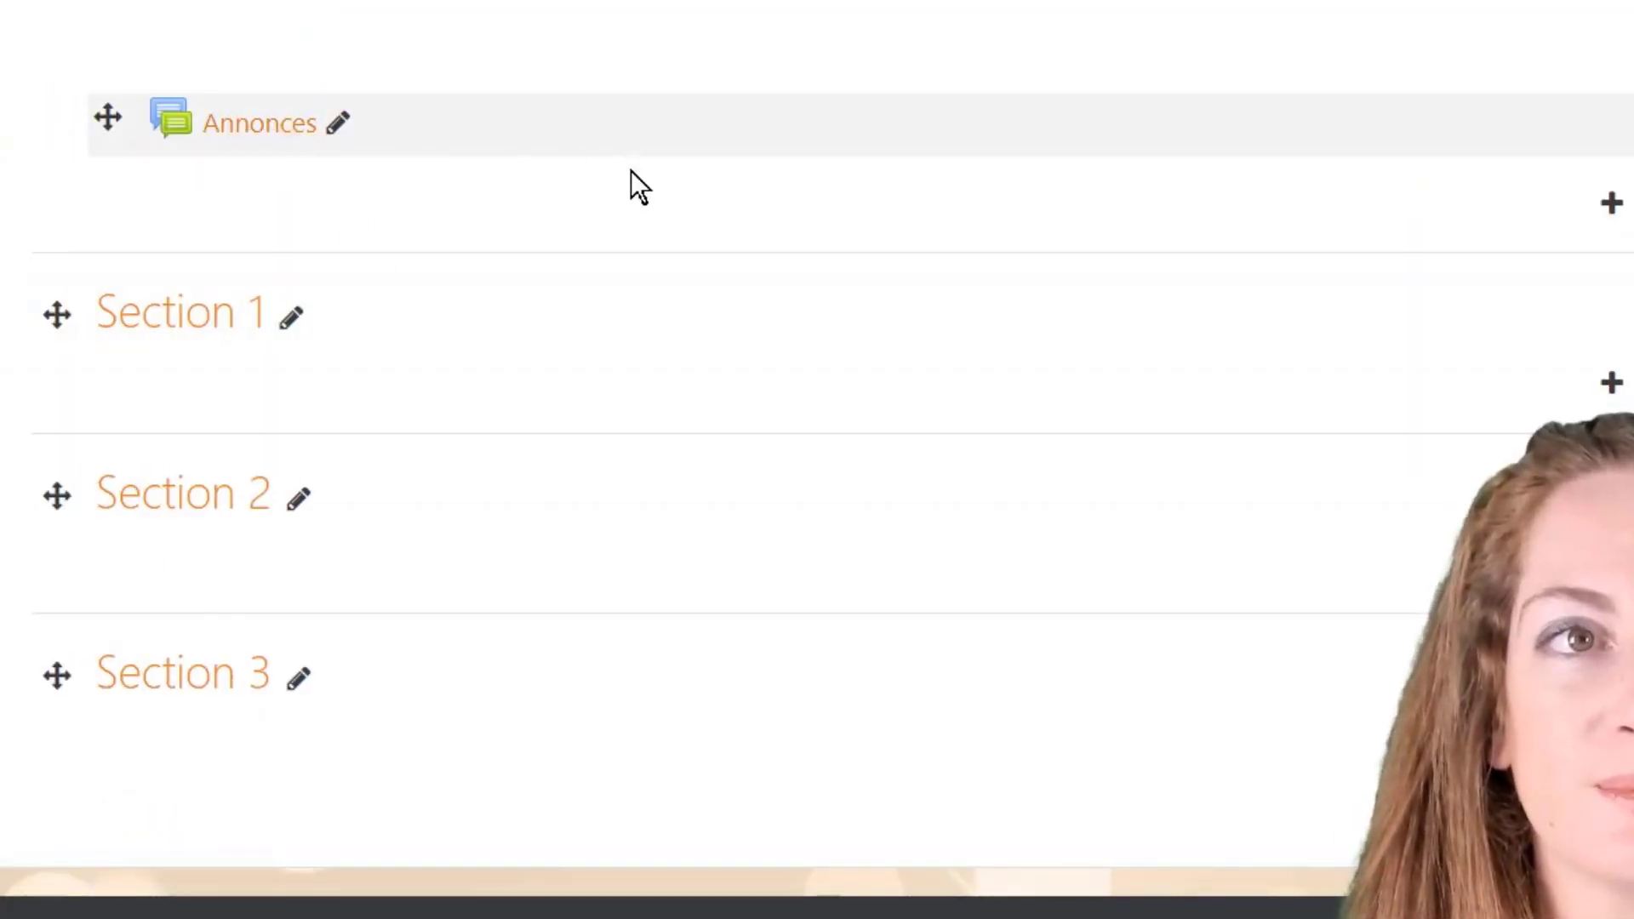
{"action": "scroll", "coordinate": [631, 182], "scroll_direction": "up", "scroll_amount": 2}
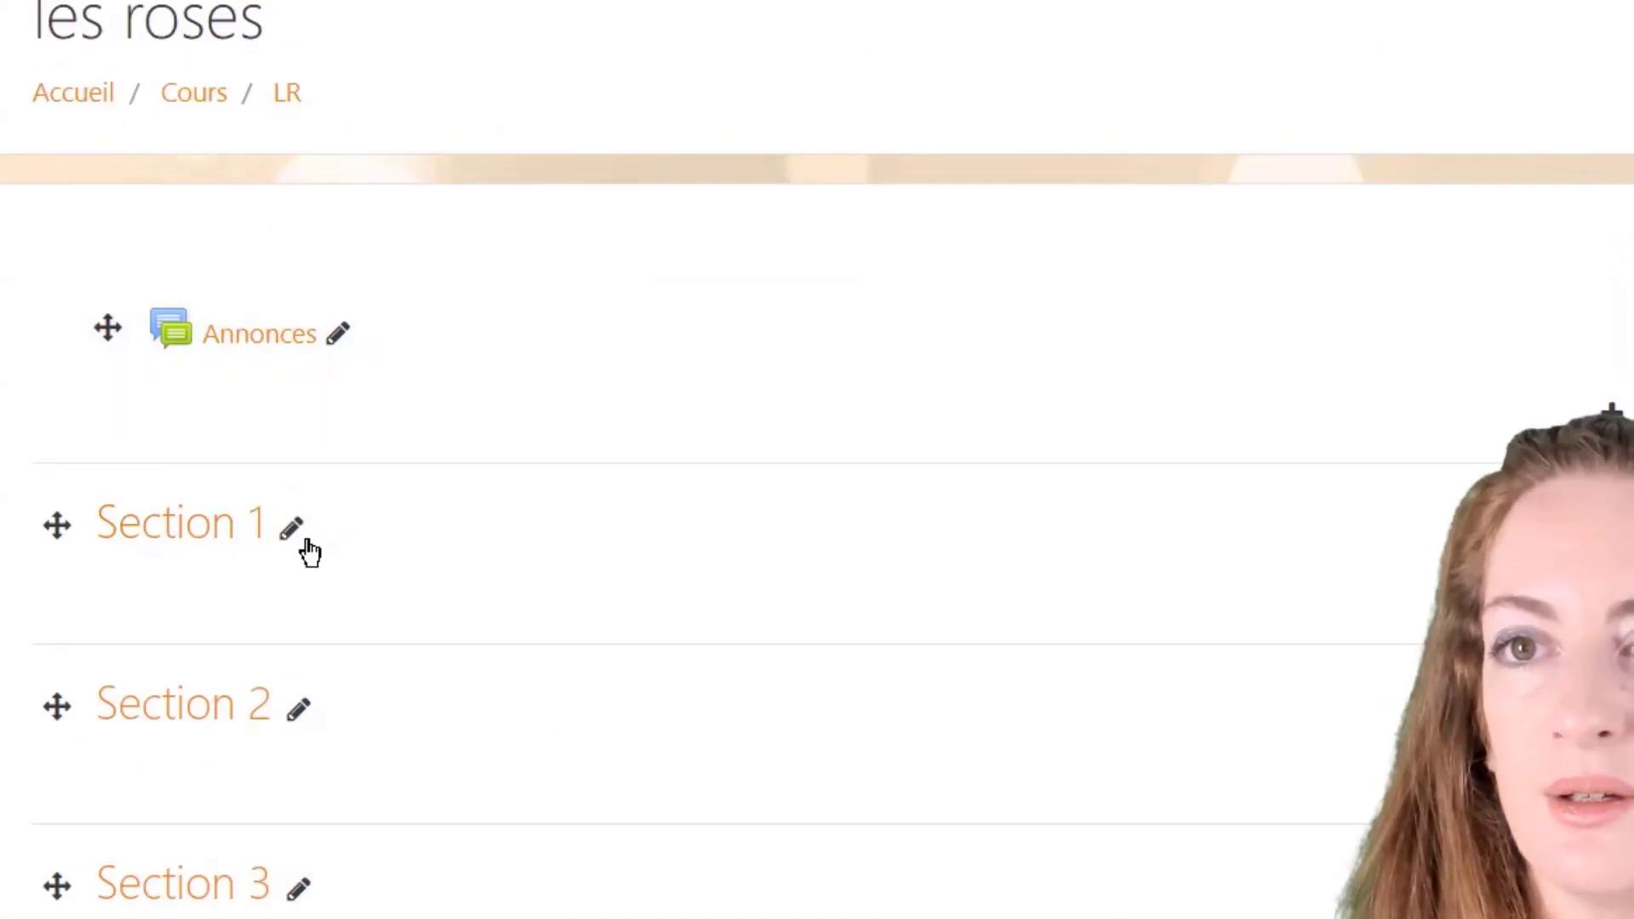
{"action": "left_click", "coordinate": [294, 536]}
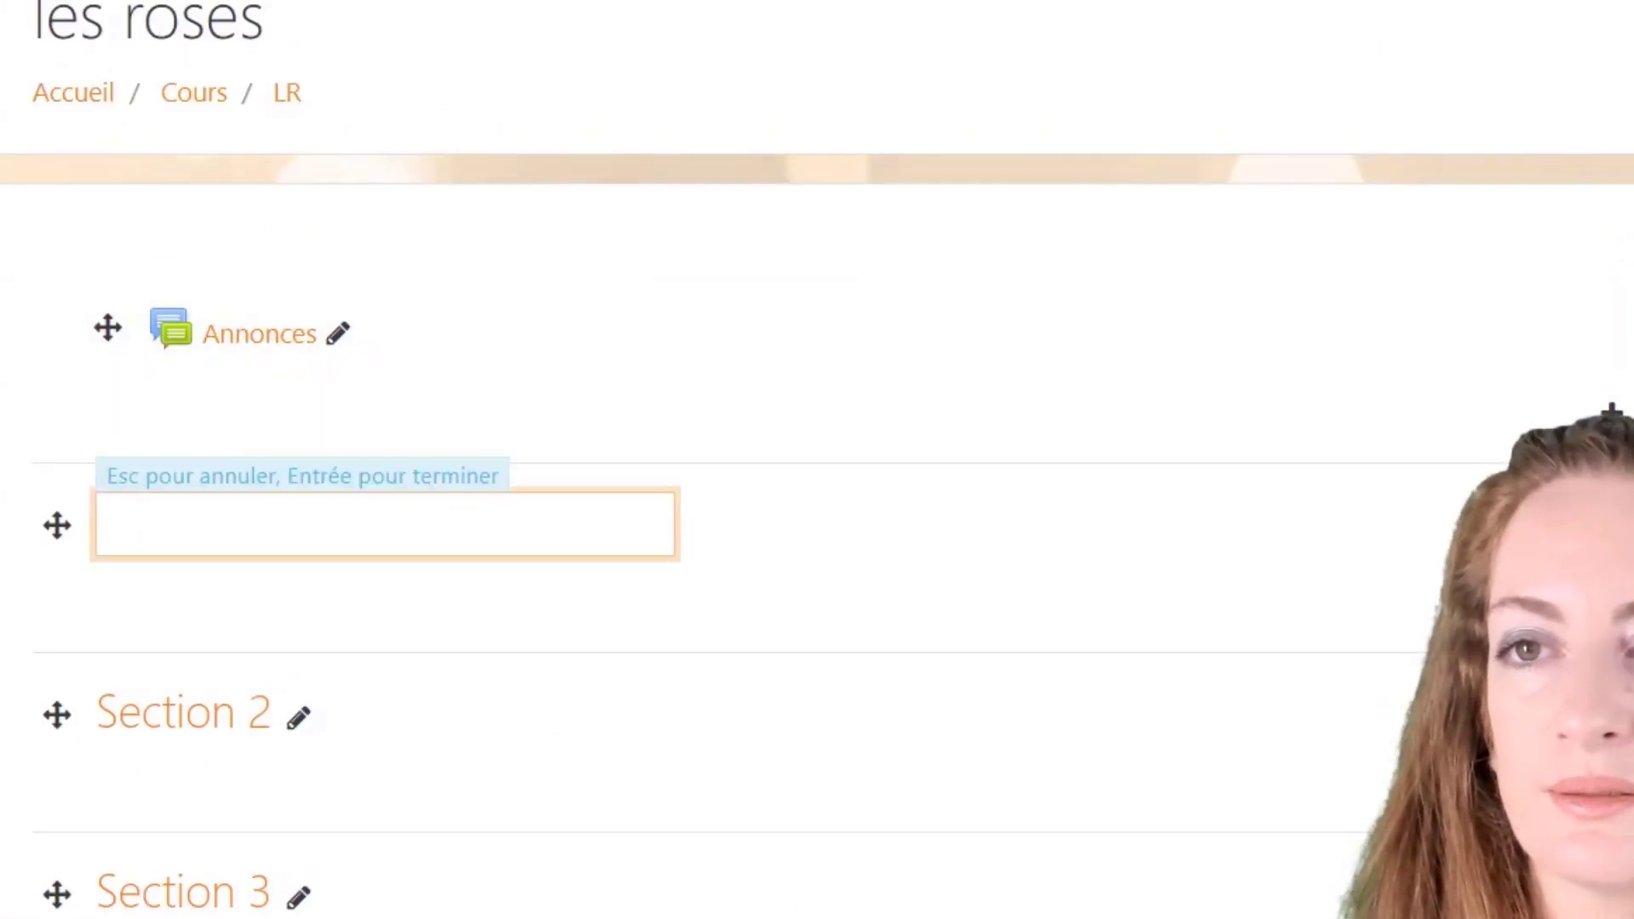
{"action": "type", "text": "Le"}
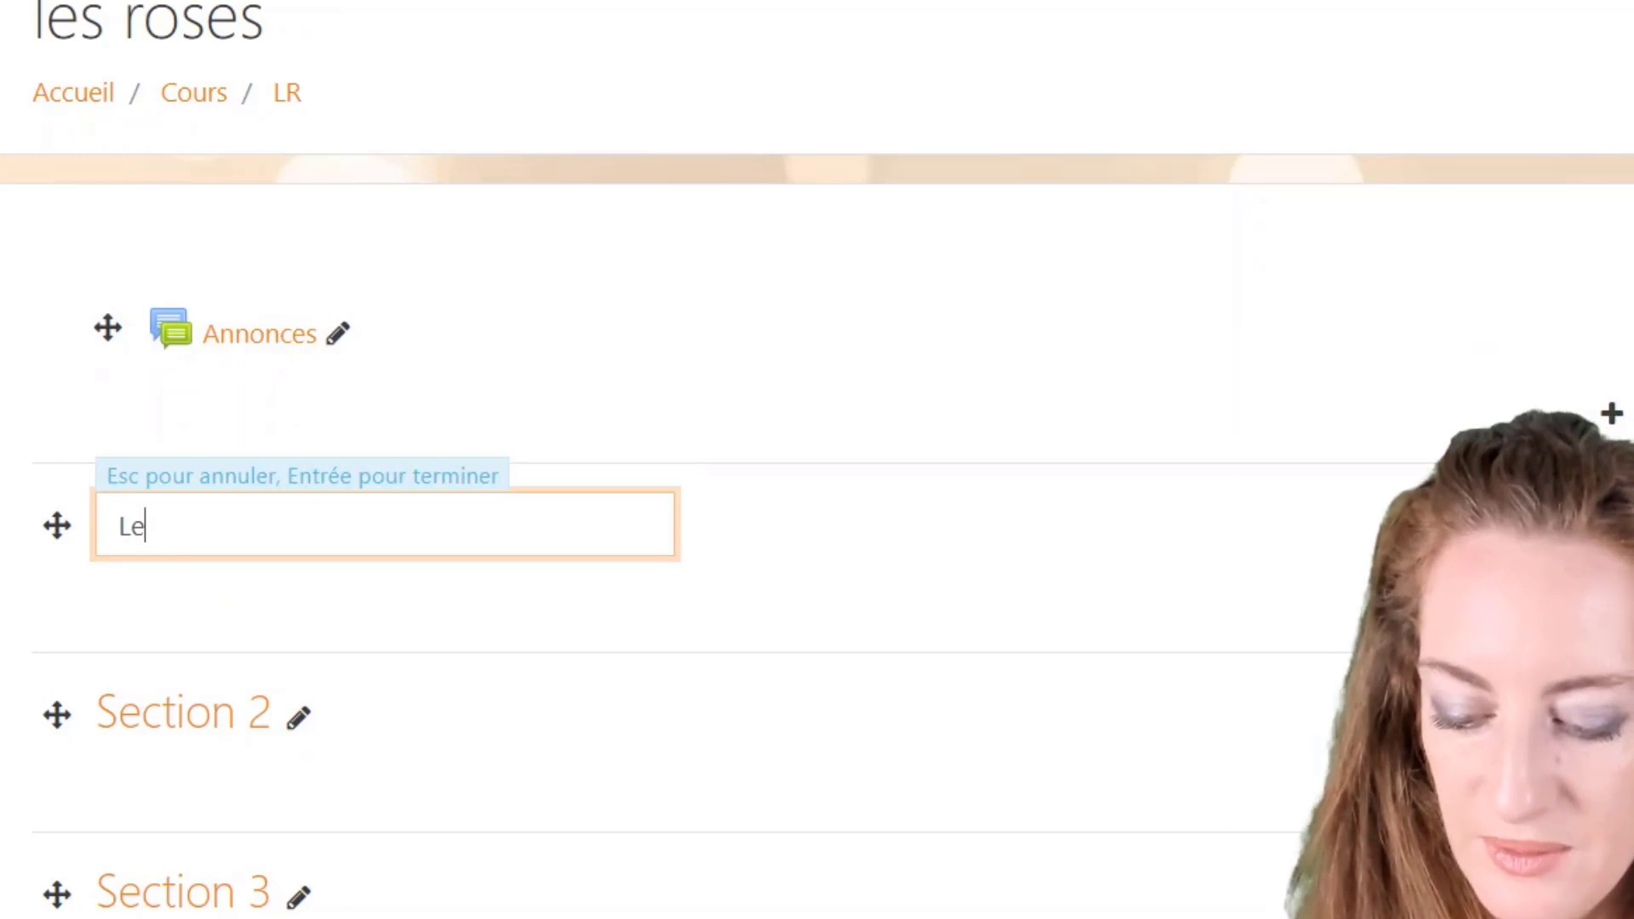
{"action": "type", "text": "s types"}
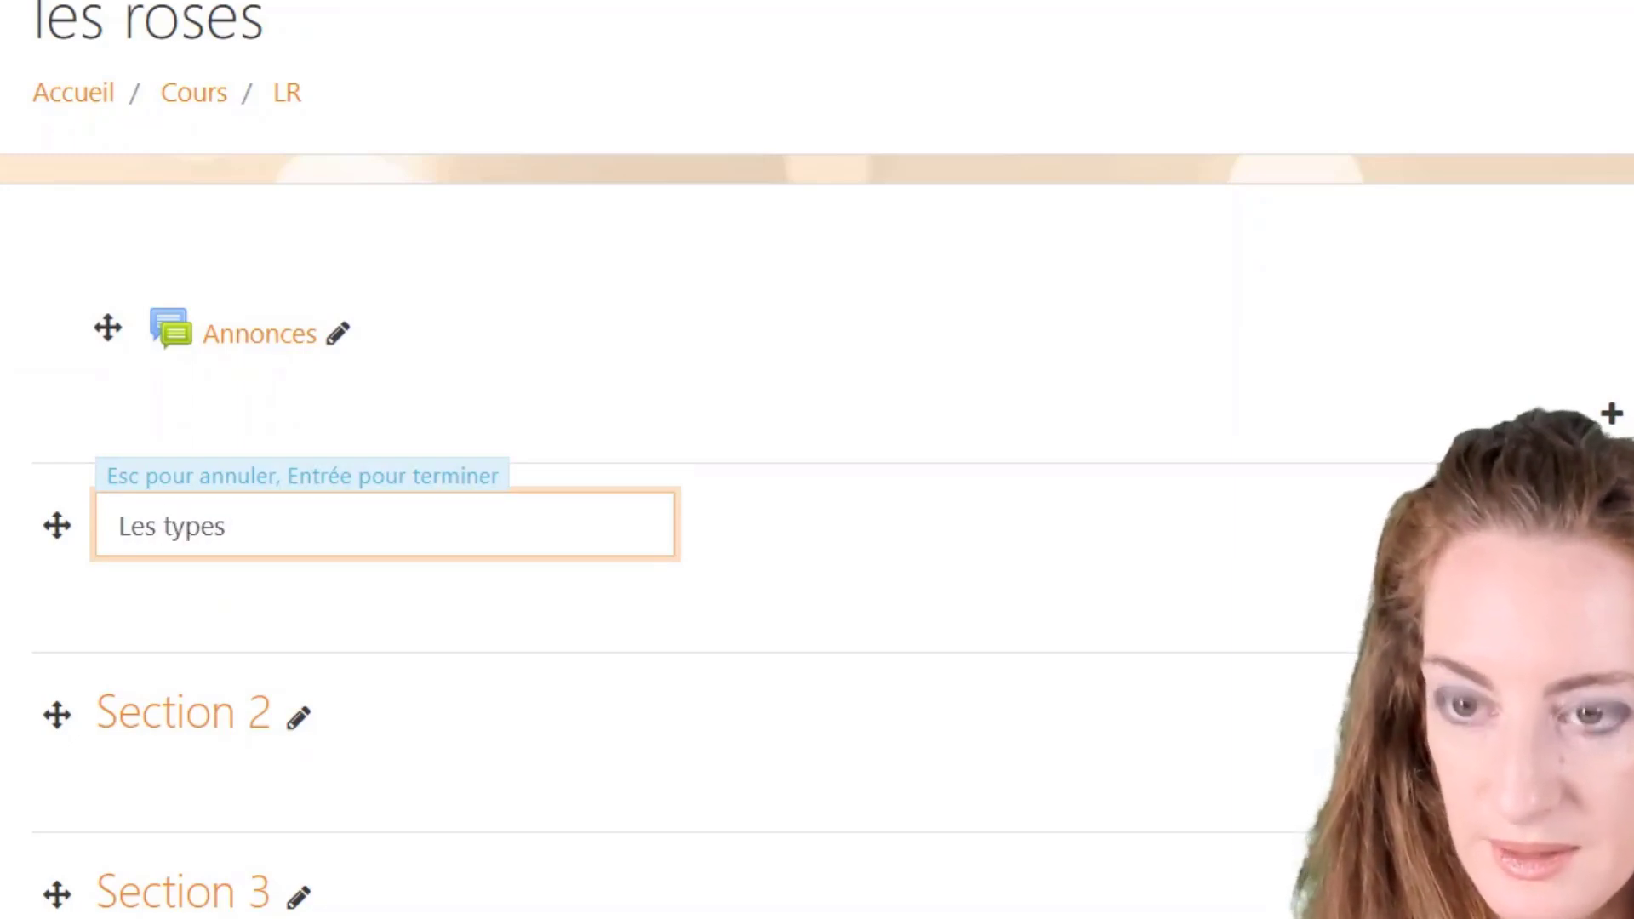
{"action": "type", "text": " de roses"}
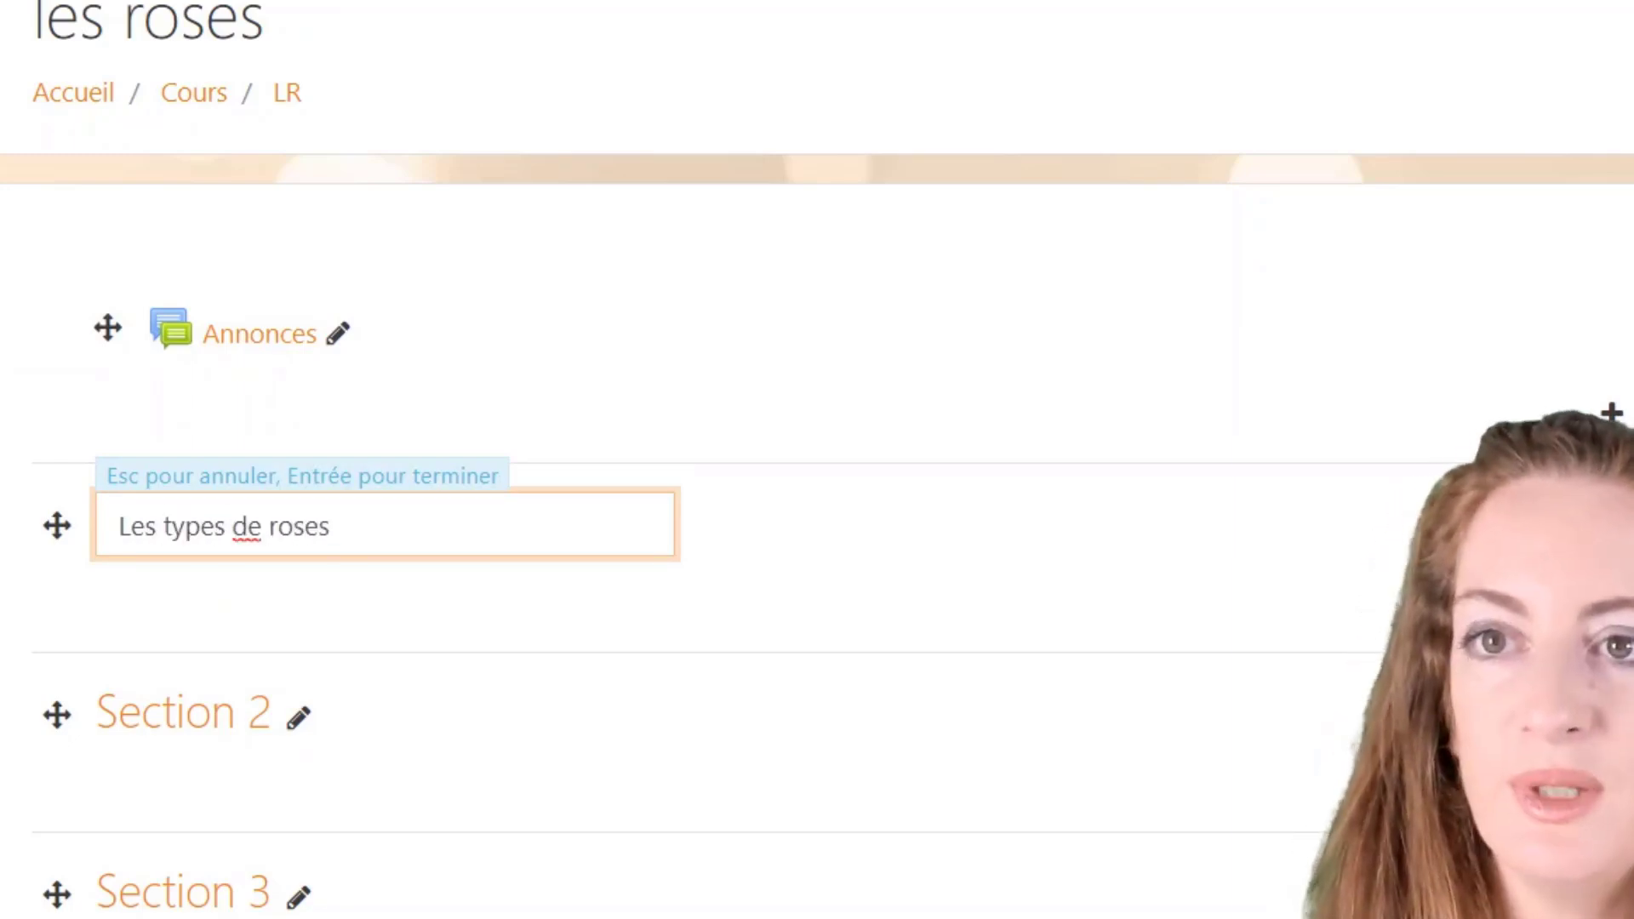
{"action": "key", "text": "Return"}
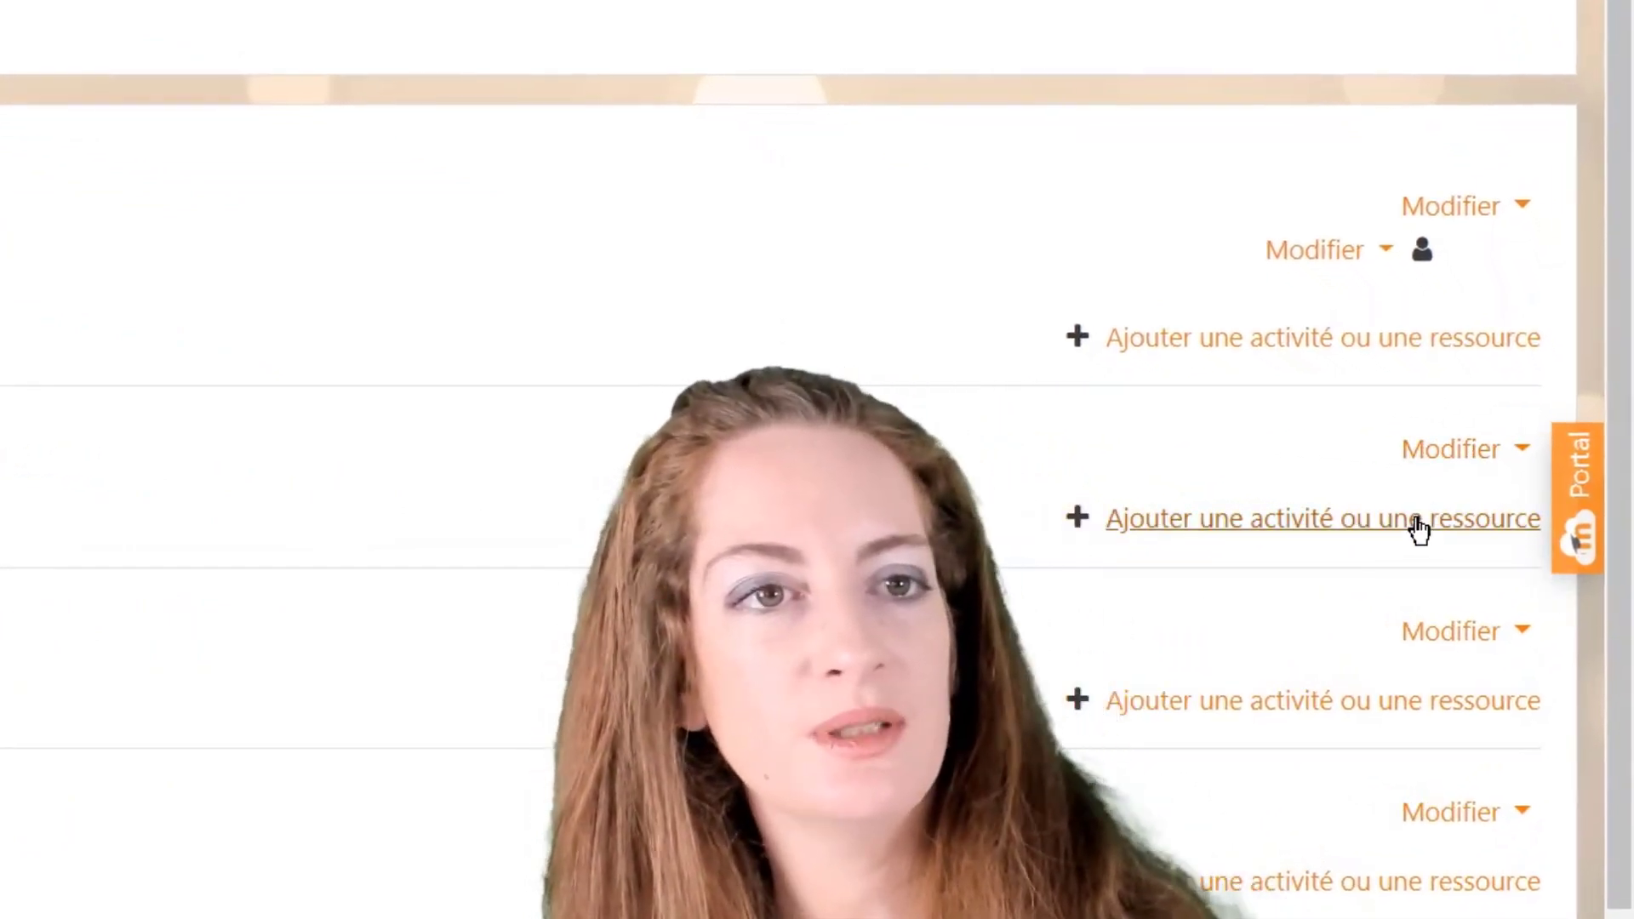
Step: Open the activity chooser and read about Atelier, Base de données, BigBlueButtonBN, Chat and Consultation
{"action": "left_click", "coordinate": [1417, 524]}
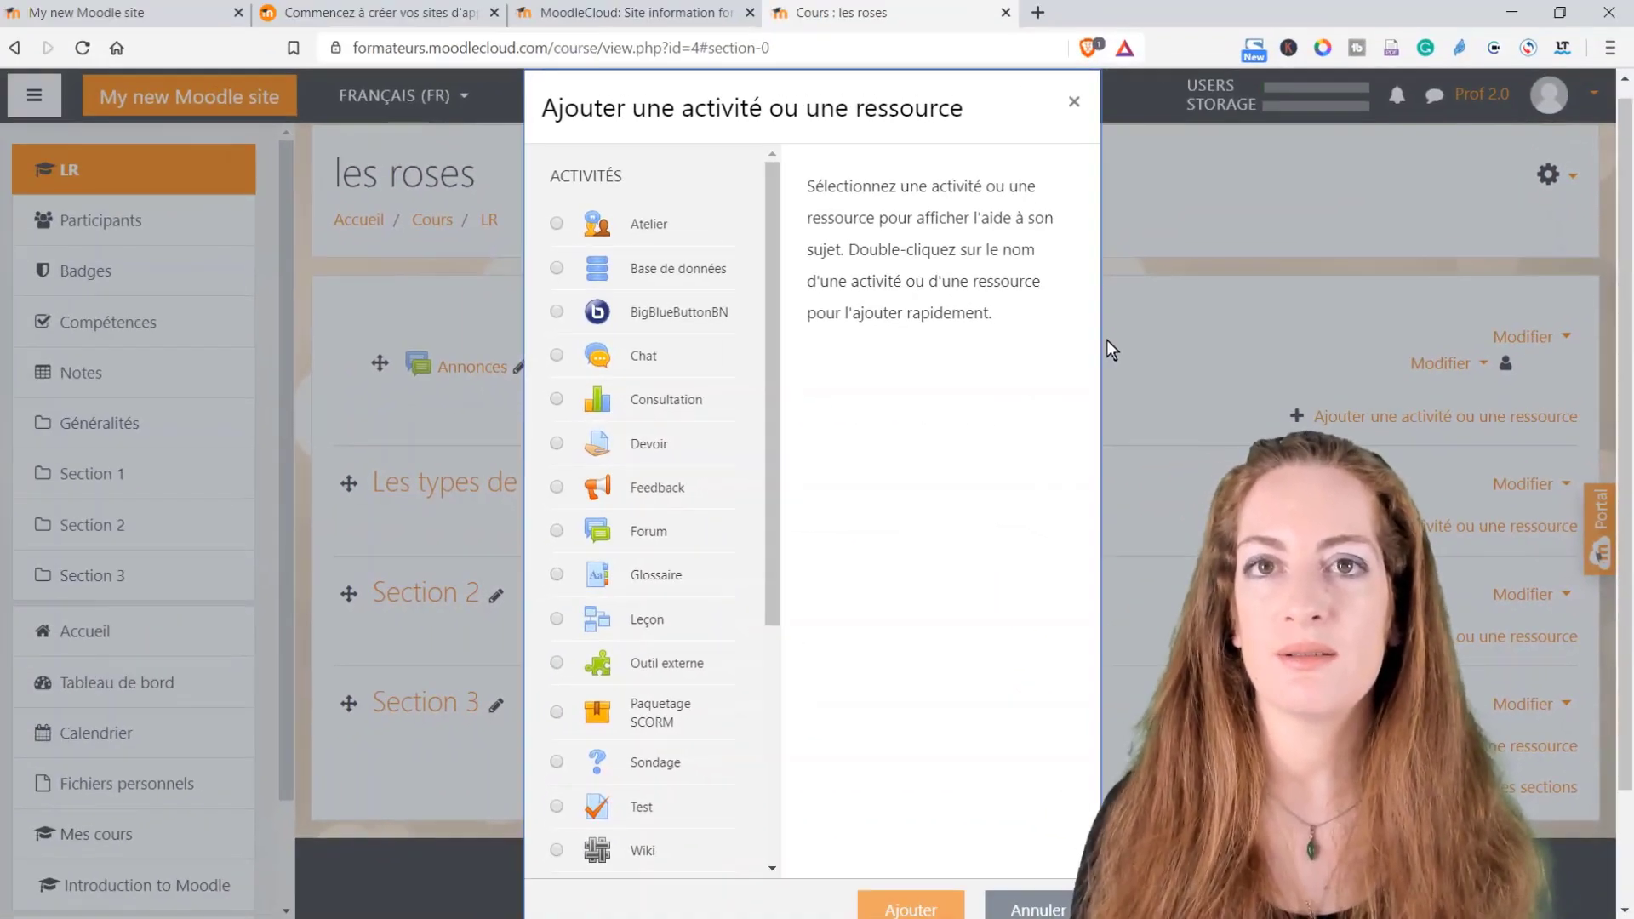
{"action": "scroll", "coordinate": [657, 344], "scroll_direction": "down", "scroll_amount": 5}
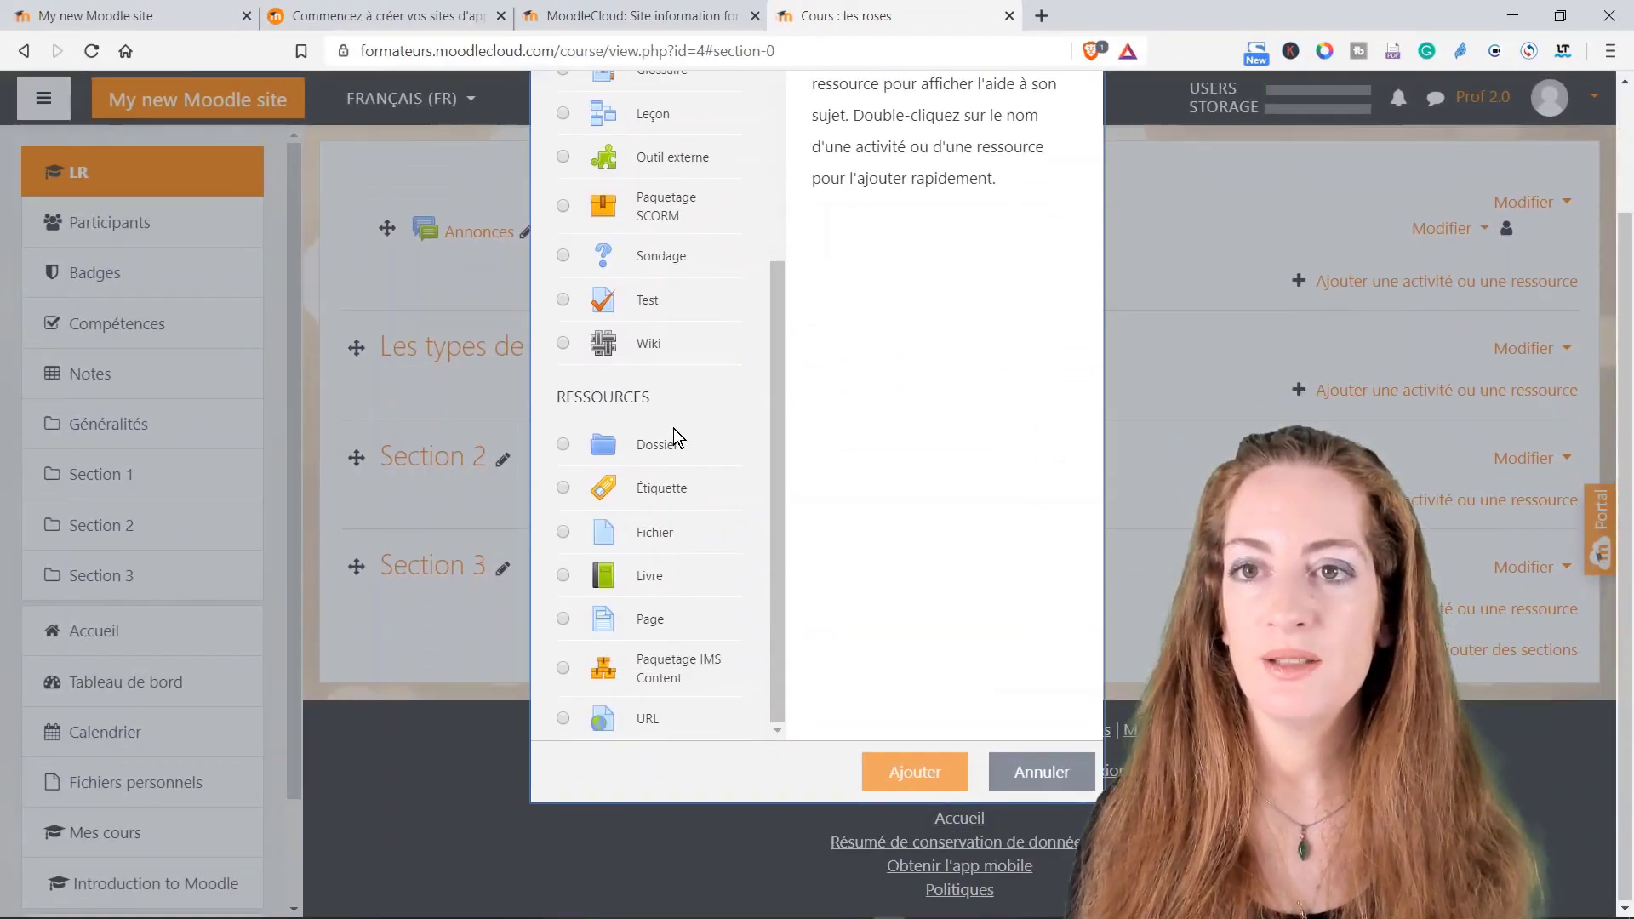
{"action": "scroll", "coordinate": [672, 439], "scroll_direction": "up", "scroll_amount": 5}
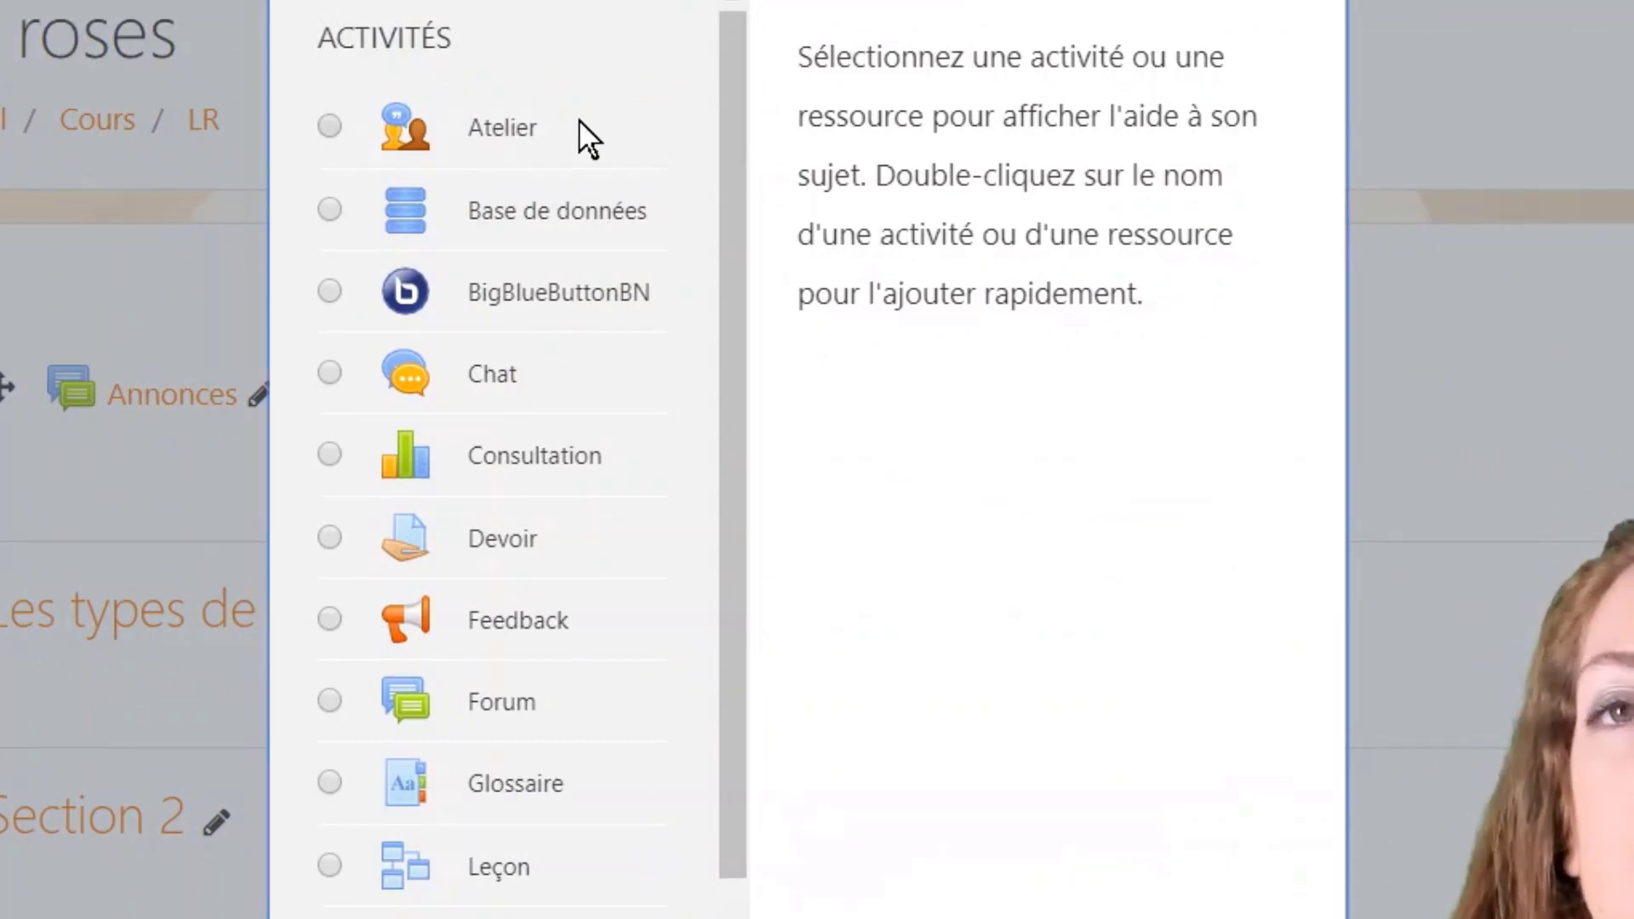
{"action": "left_click", "coordinate": [495, 124]}
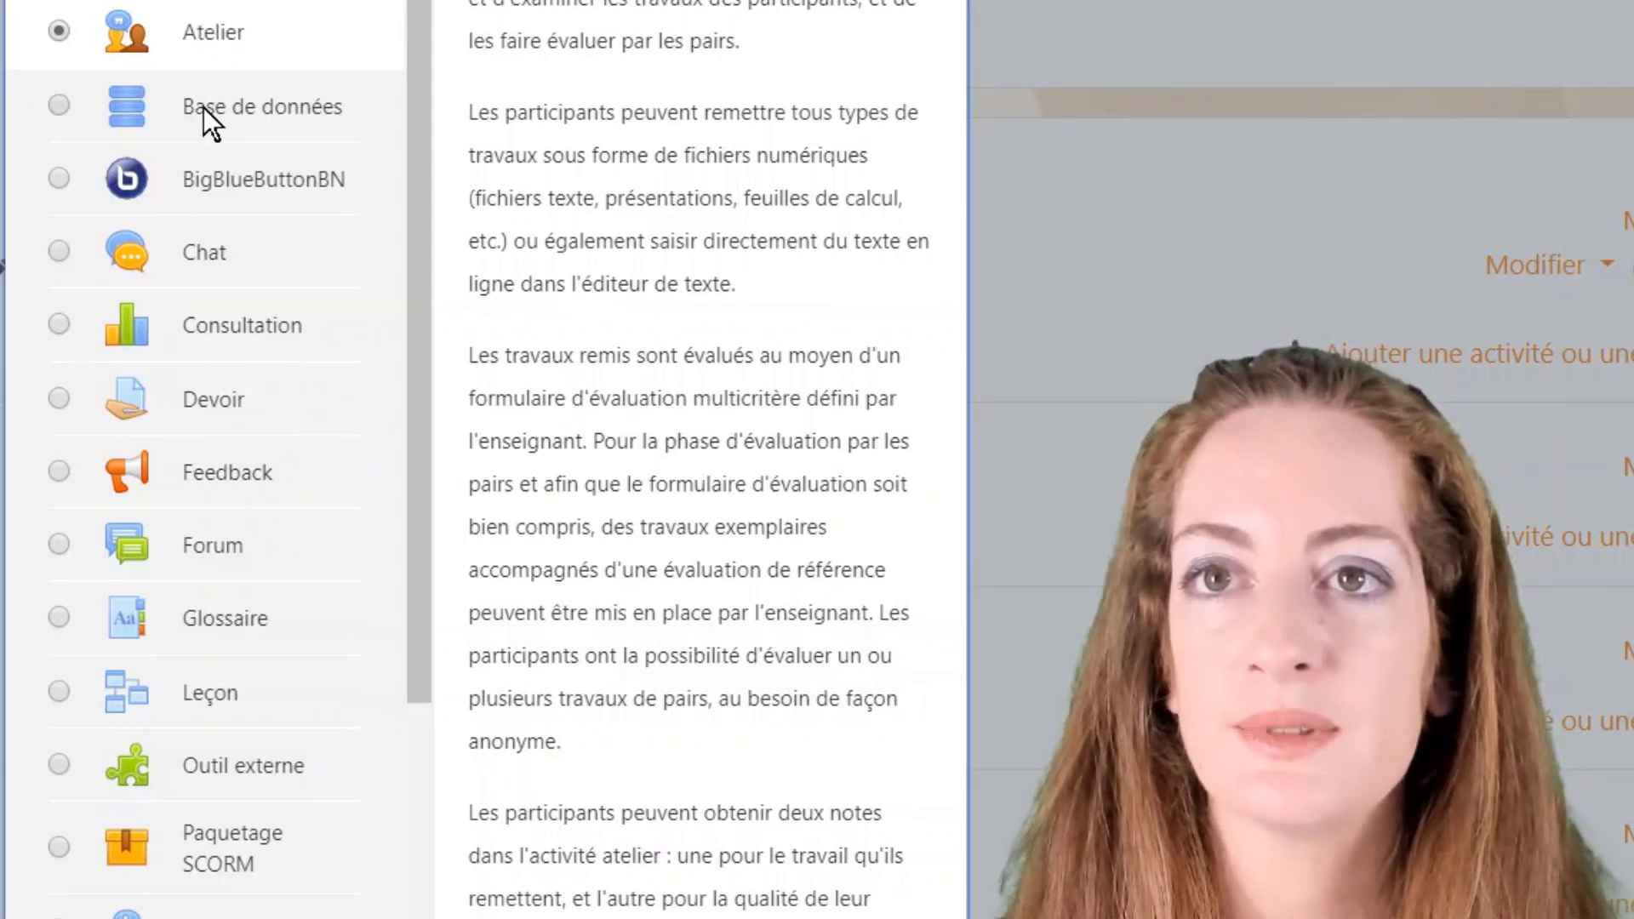
{"action": "left_click", "coordinate": [208, 106]}
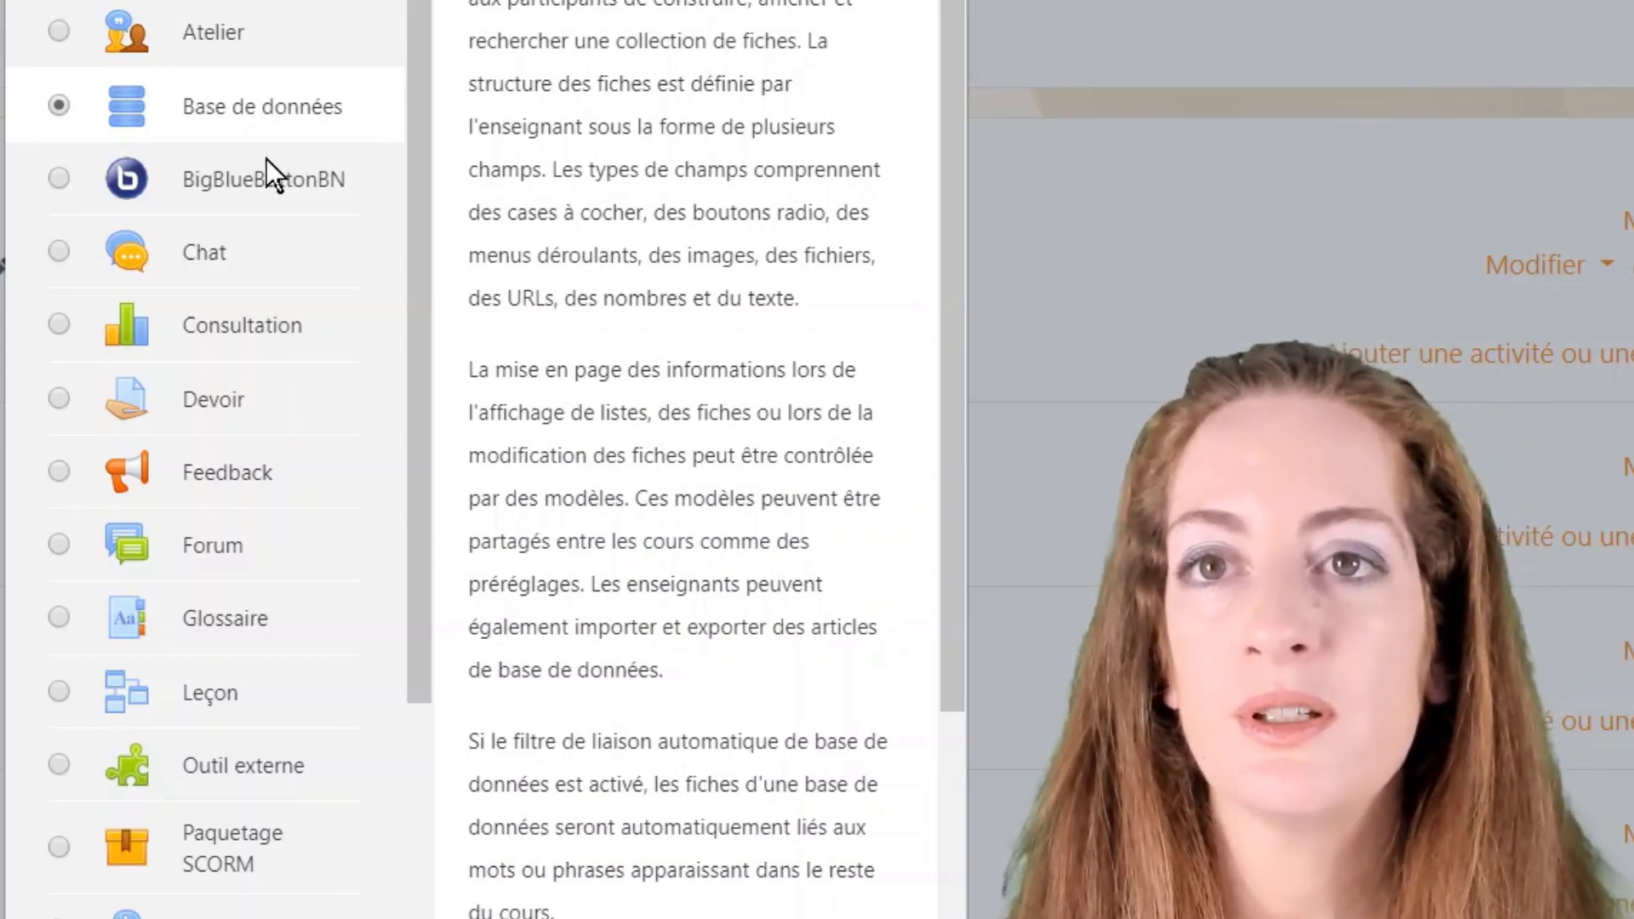
{"action": "left_click", "coordinate": [259, 172]}
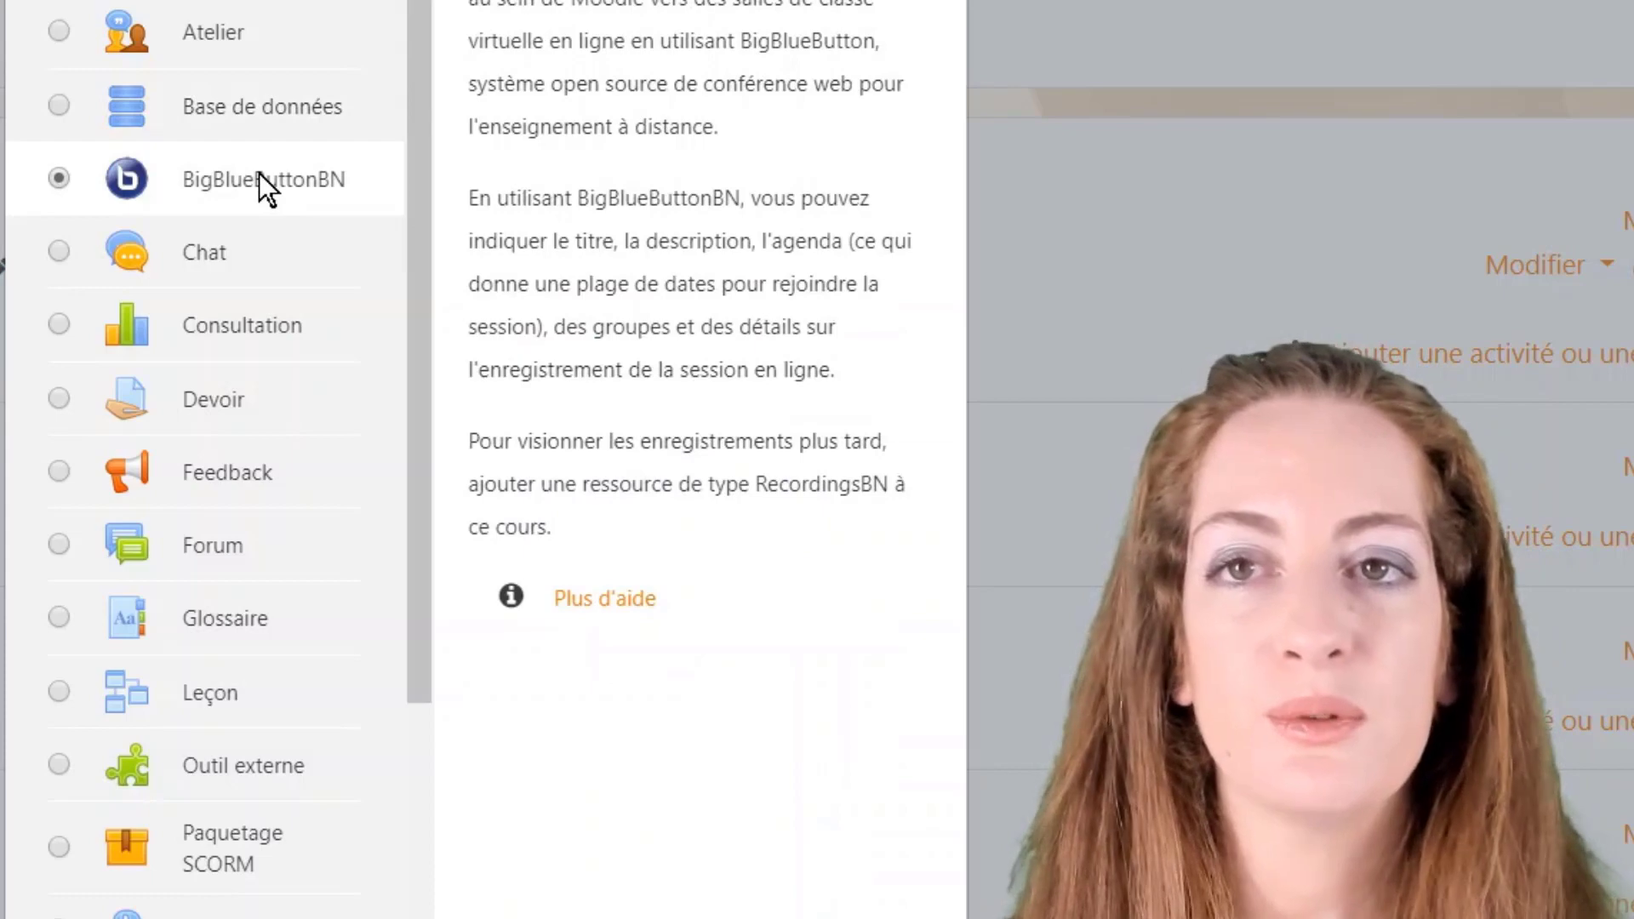
{"action": "left_click", "coordinate": [221, 257]}
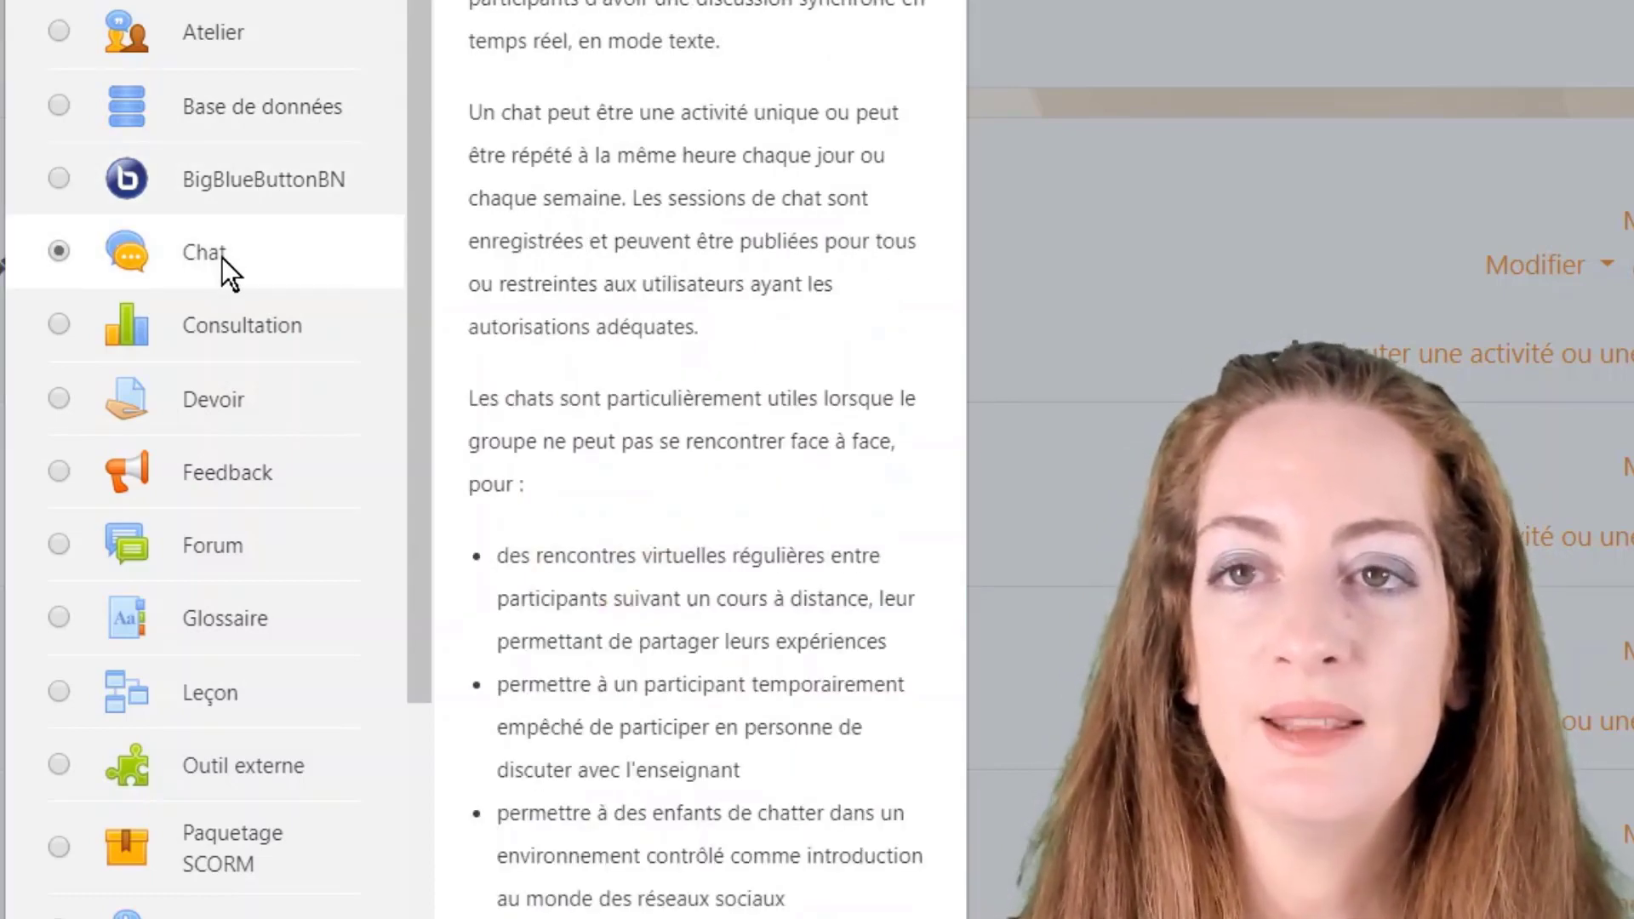
{"action": "left_click", "coordinate": [237, 336]}
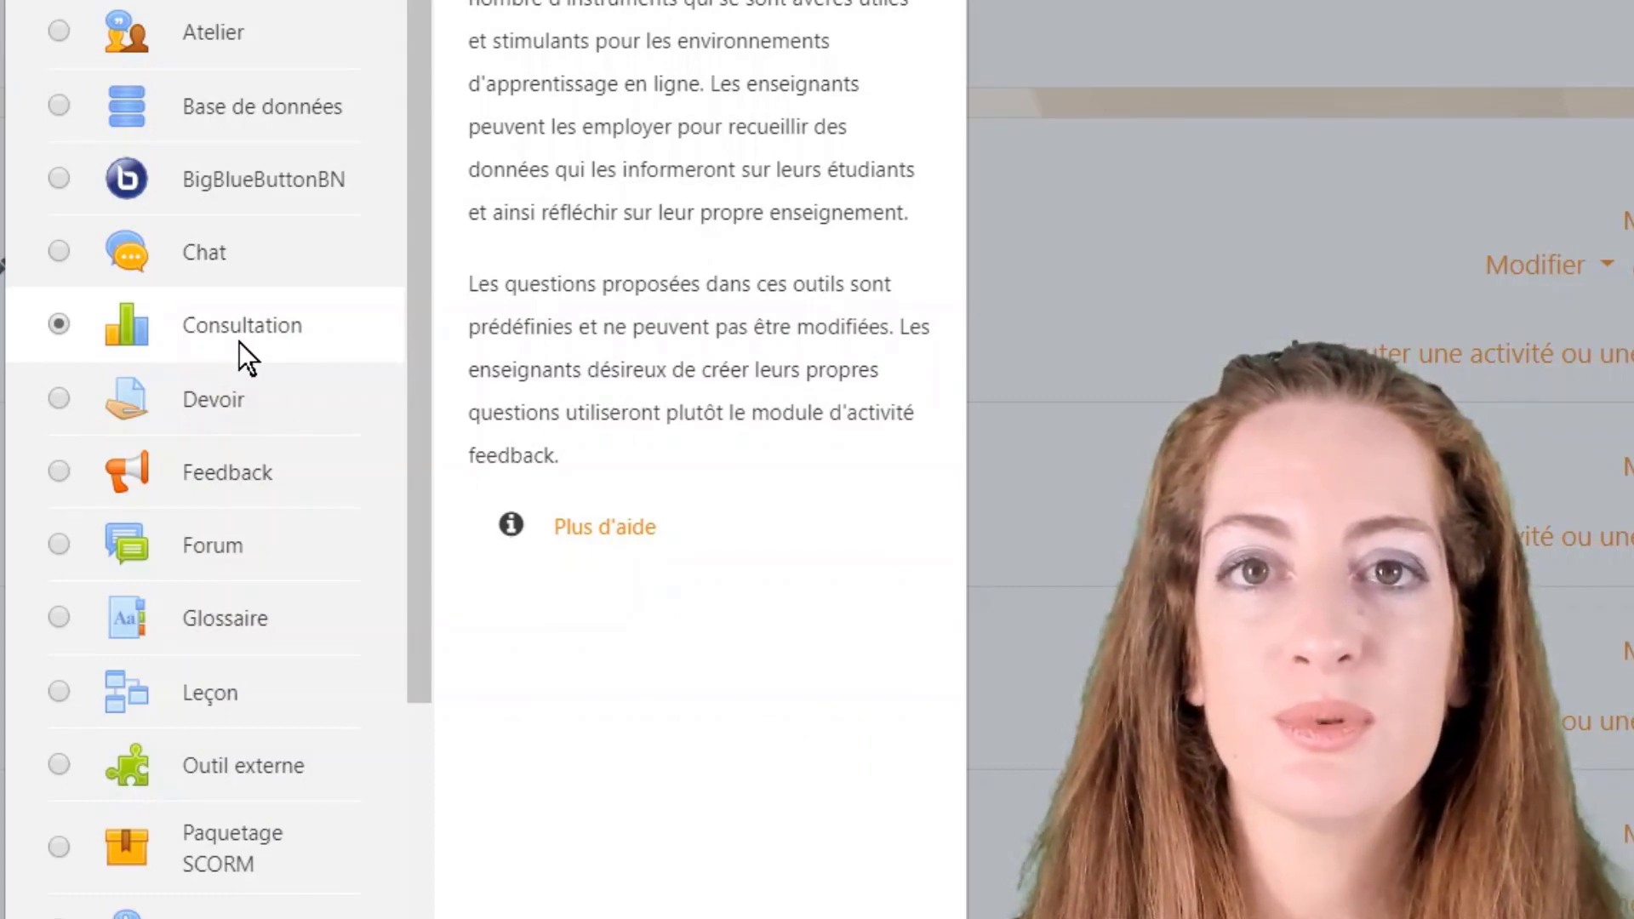
Step: Read the descriptions of Devoir, Feedback, Forum, Glossaire and Leçon
{"action": "left_click", "coordinate": [227, 405]}
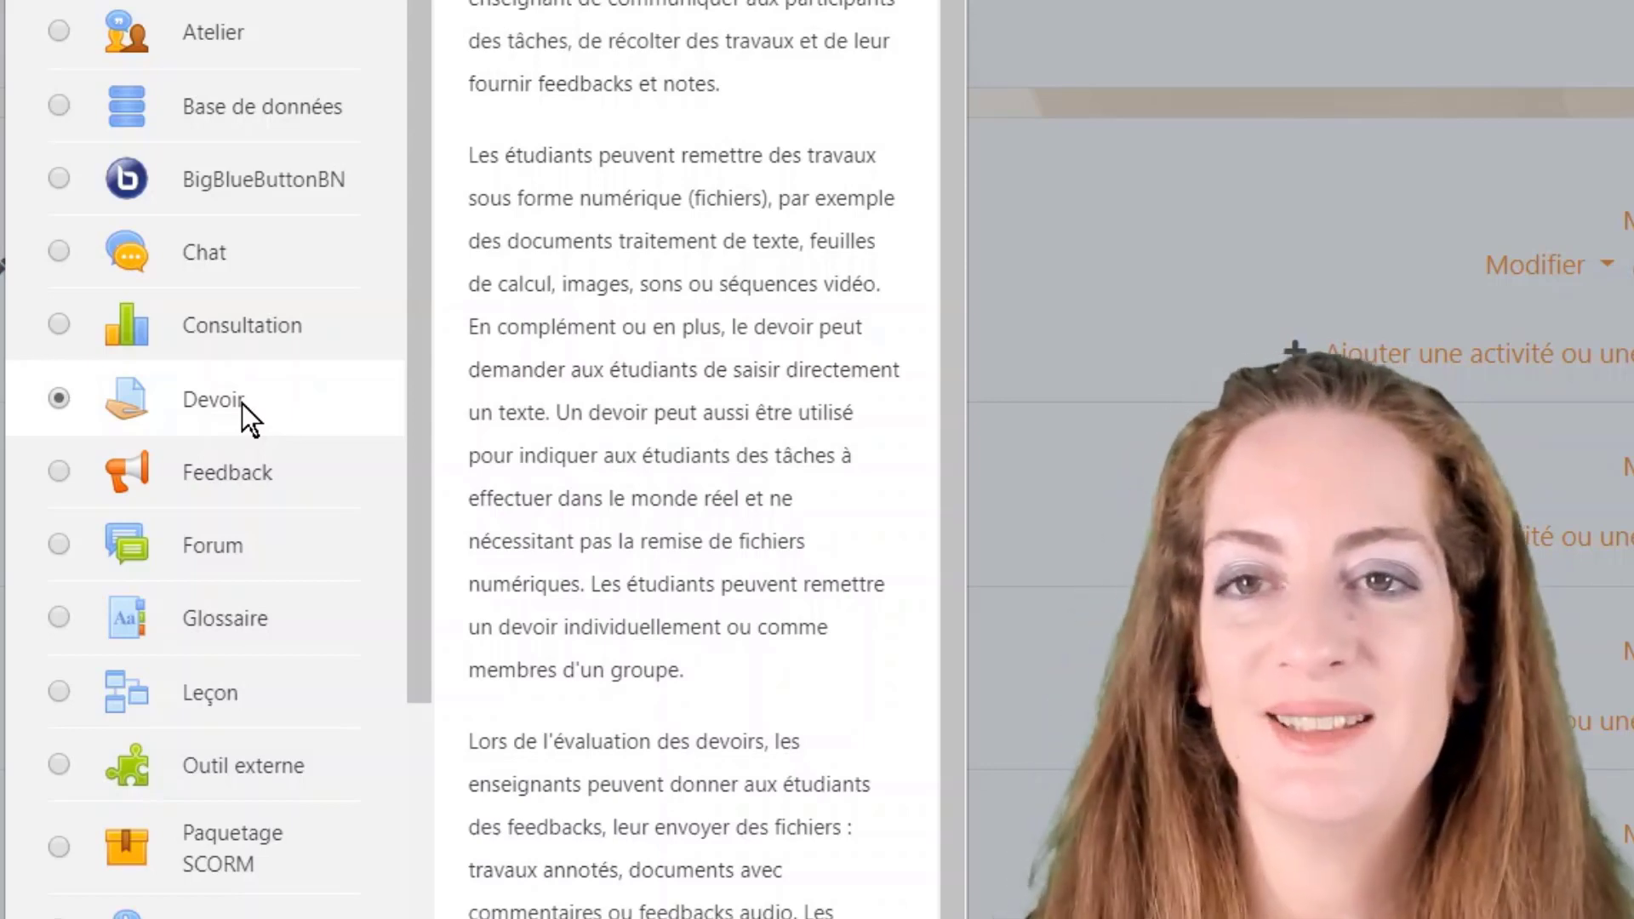
{"action": "left_click", "coordinate": [189, 467]}
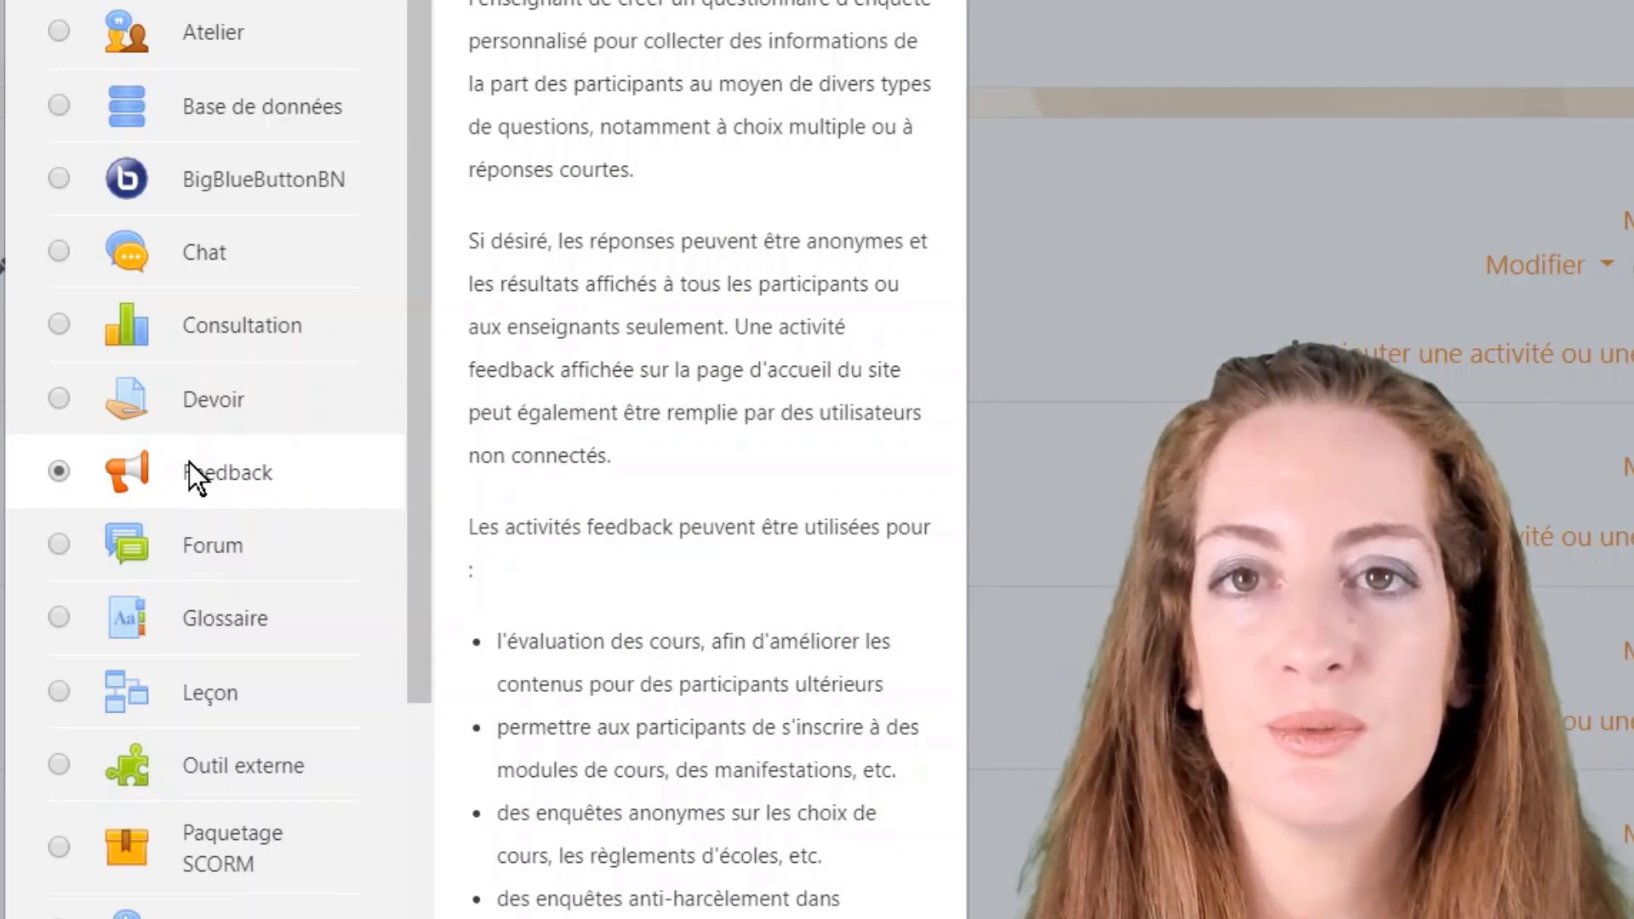
{"action": "left_click", "coordinate": [214, 578]}
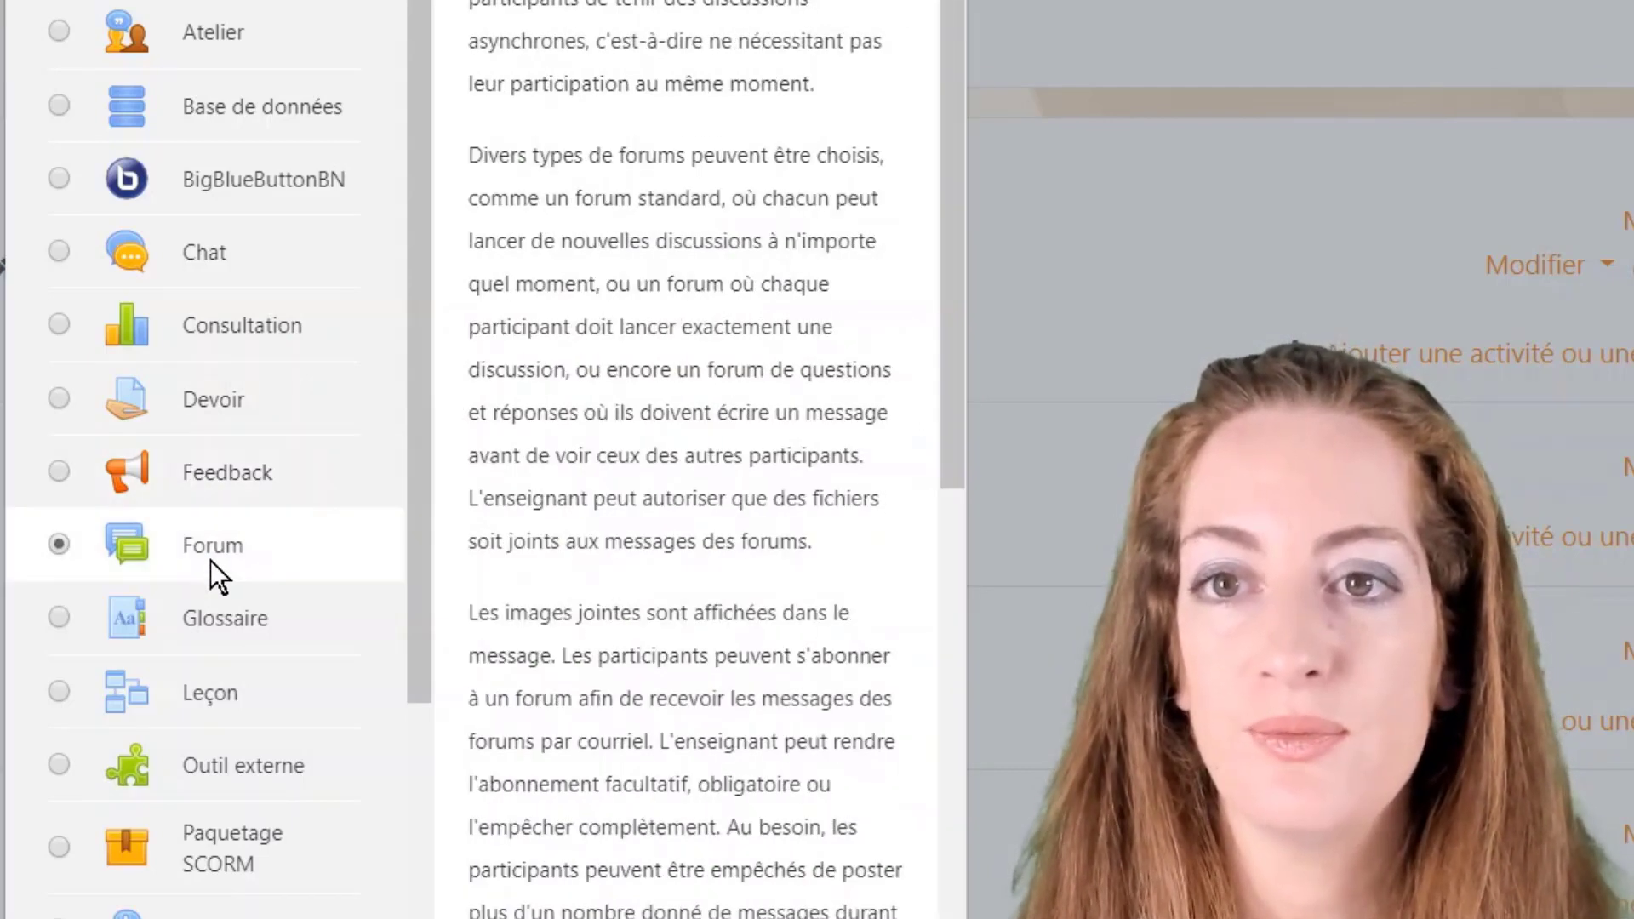
{"action": "left_click", "coordinate": [204, 616]}
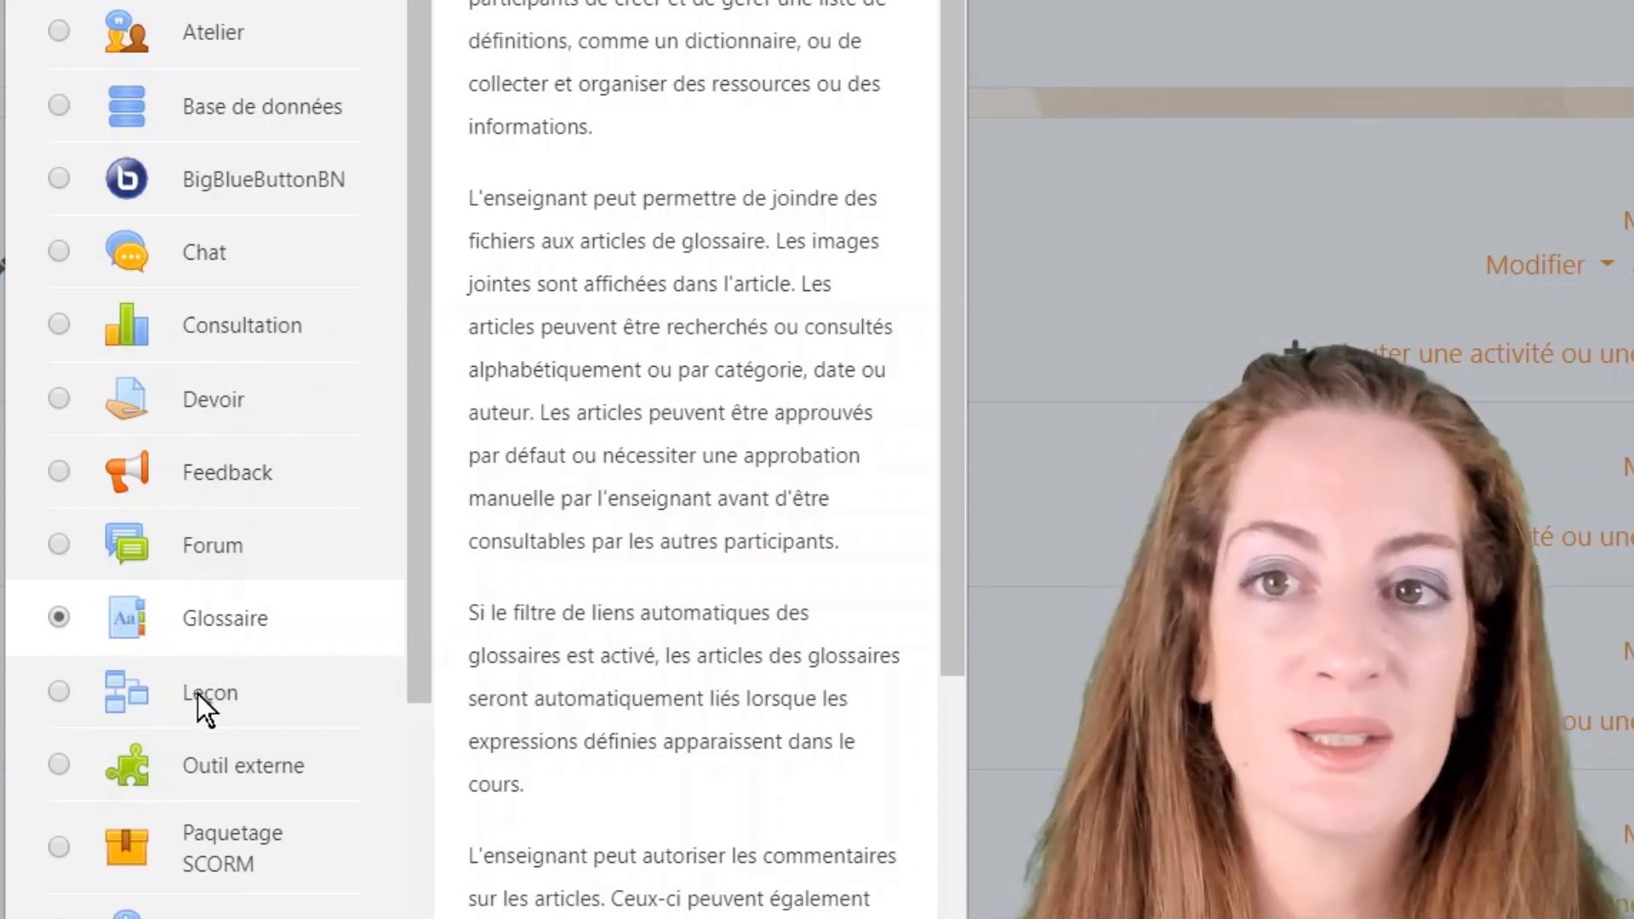
{"action": "left_click", "coordinate": [198, 692]}
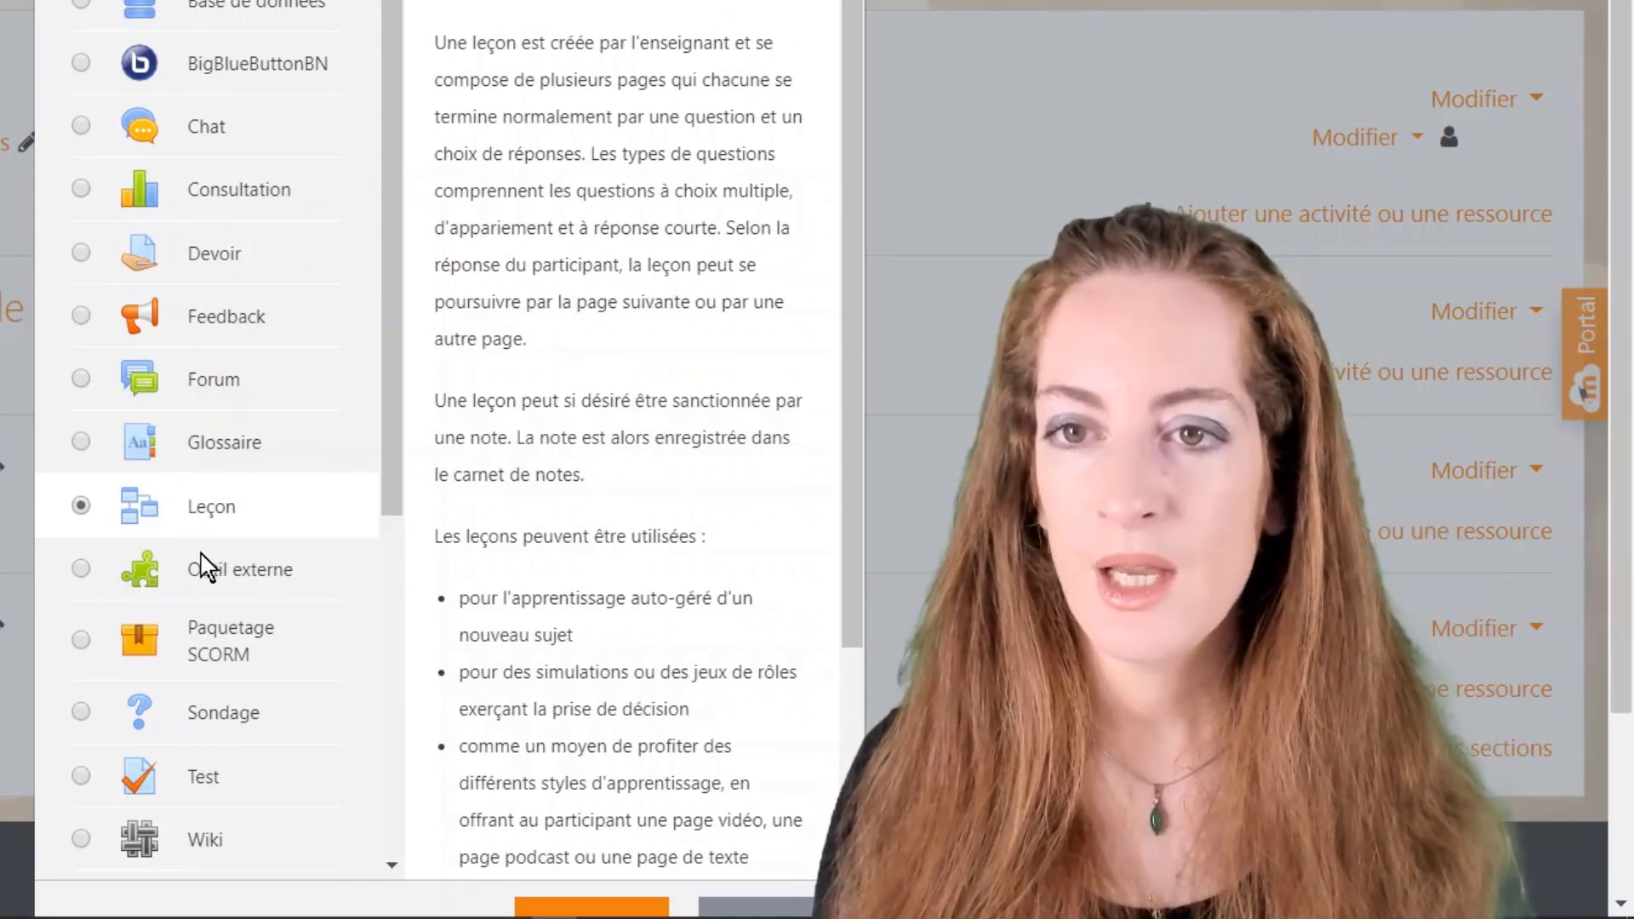
Step: Read the descriptions of Outil externe, Sondage and Test
{"action": "left_click", "coordinate": [206, 569]}
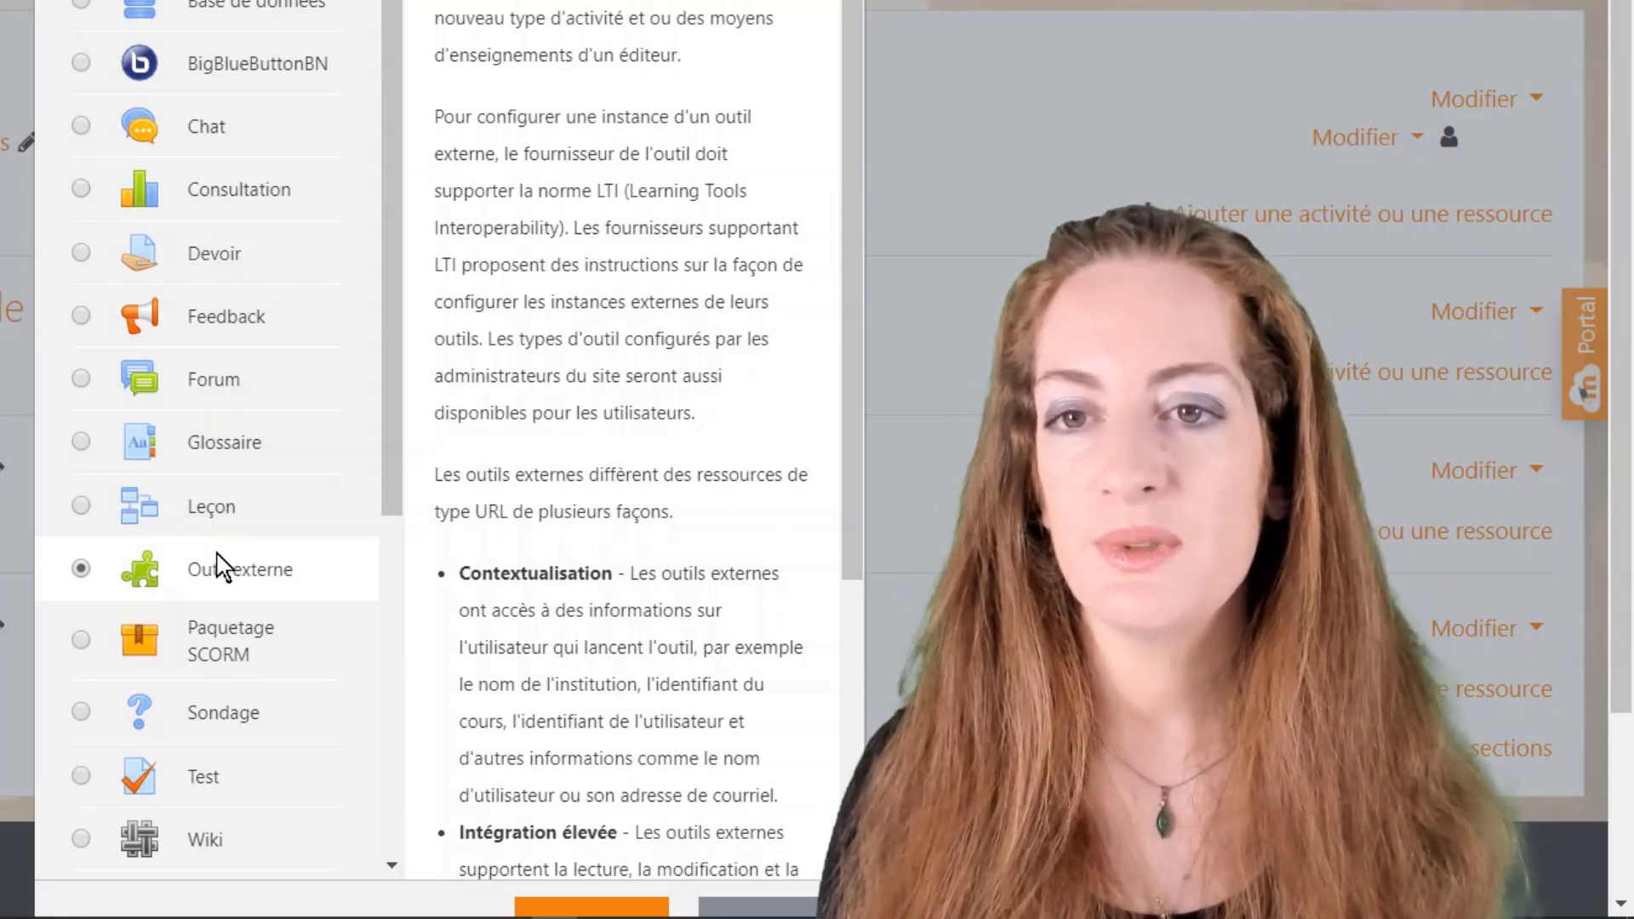
{"action": "scroll", "coordinate": [219, 565], "scroll_direction": "down", "scroll_amount": 3}
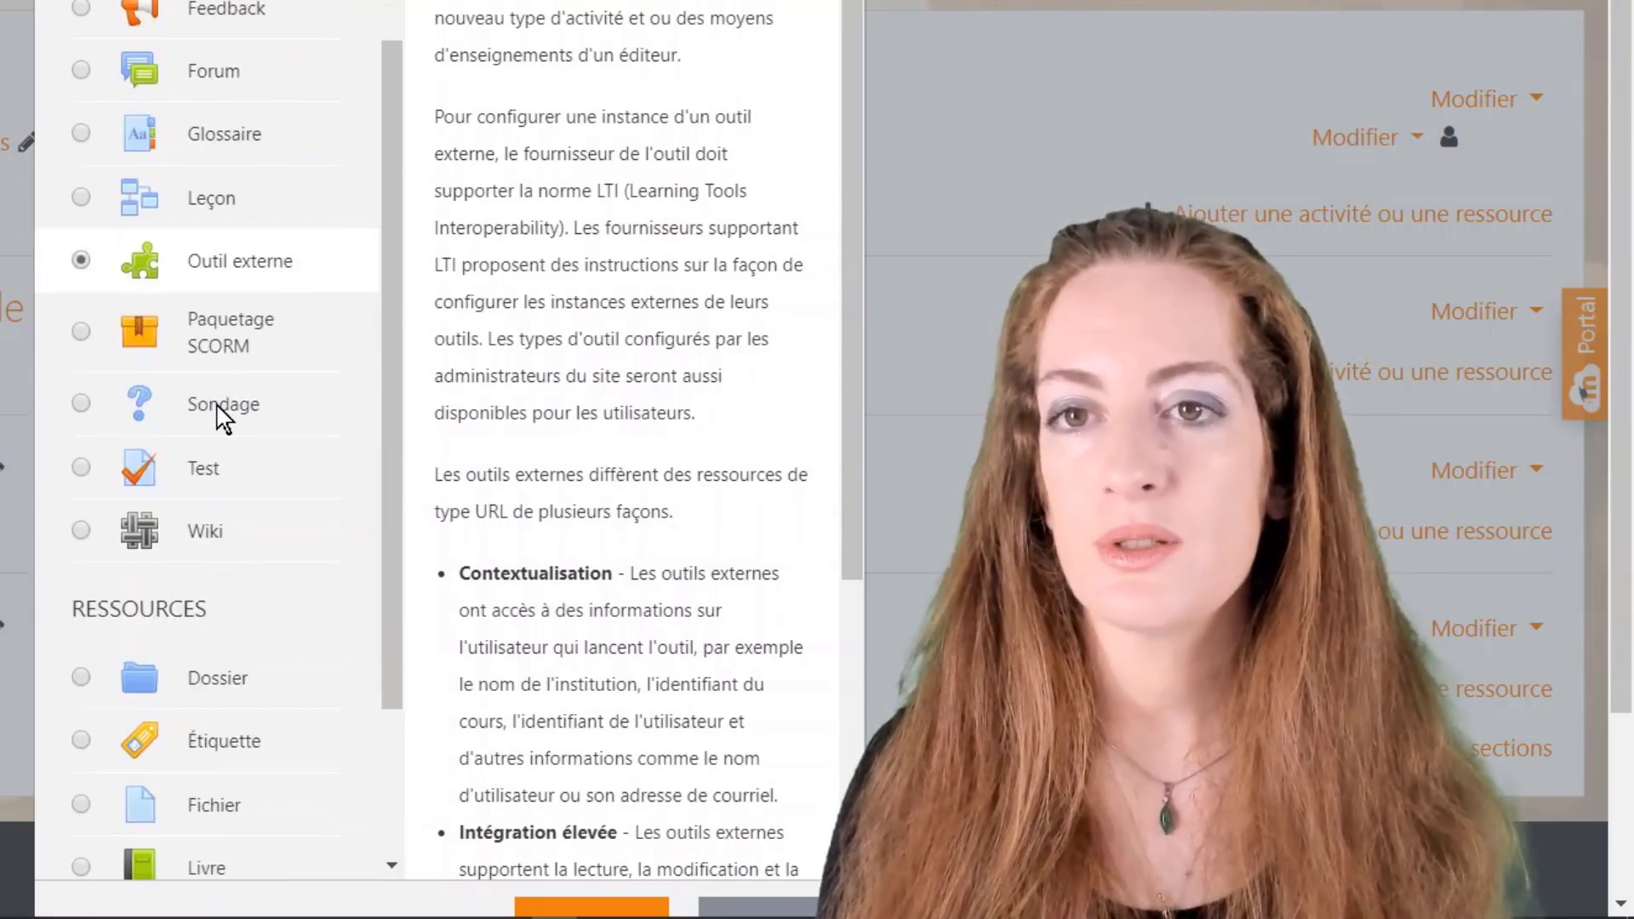
{"action": "left_click", "coordinate": [218, 406]}
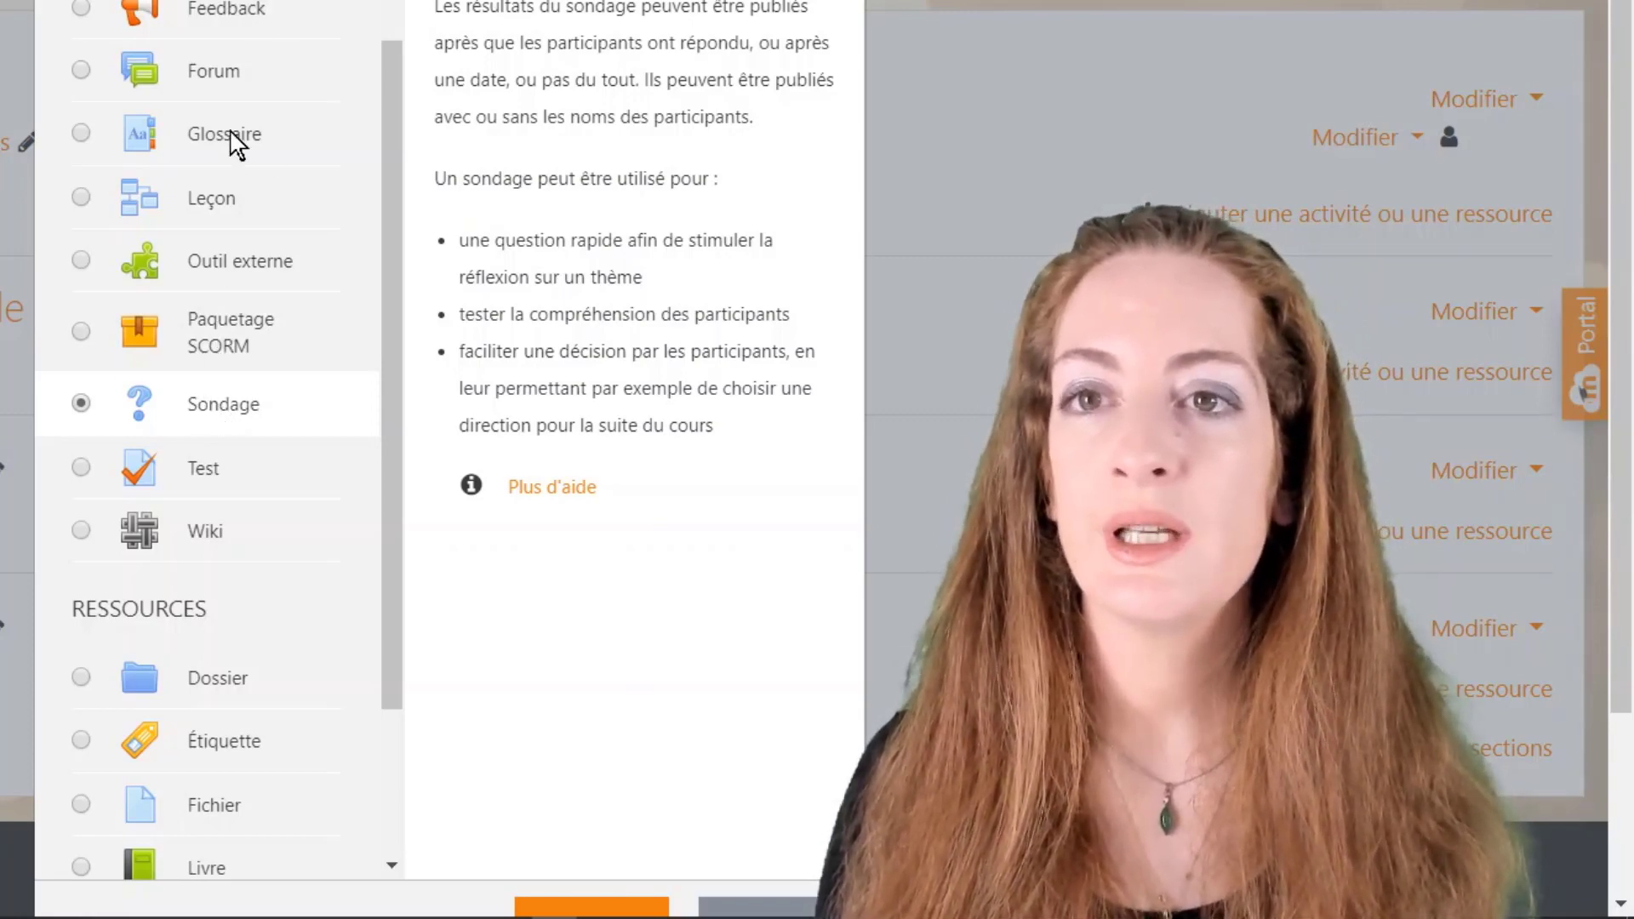
{"action": "scroll", "coordinate": [230, 144], "scroll_direction": "up", "scroll_amount": 3}
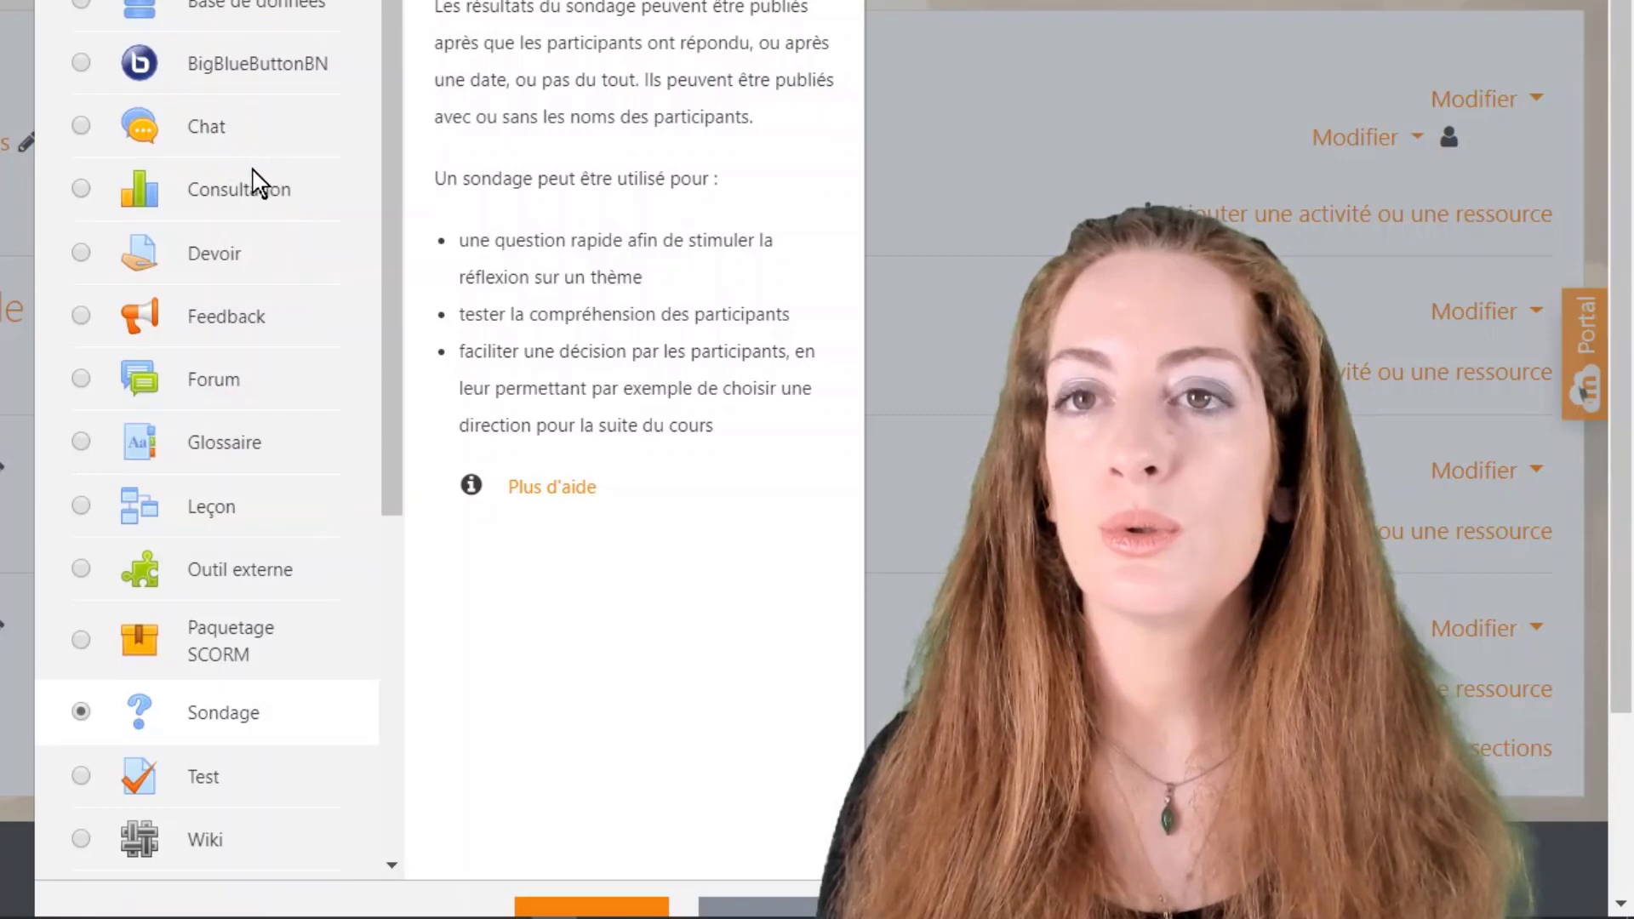
{"action": "scroll", "coordinate": [217, 336], "scroll_direction": "down", "scroll_amount": 4}
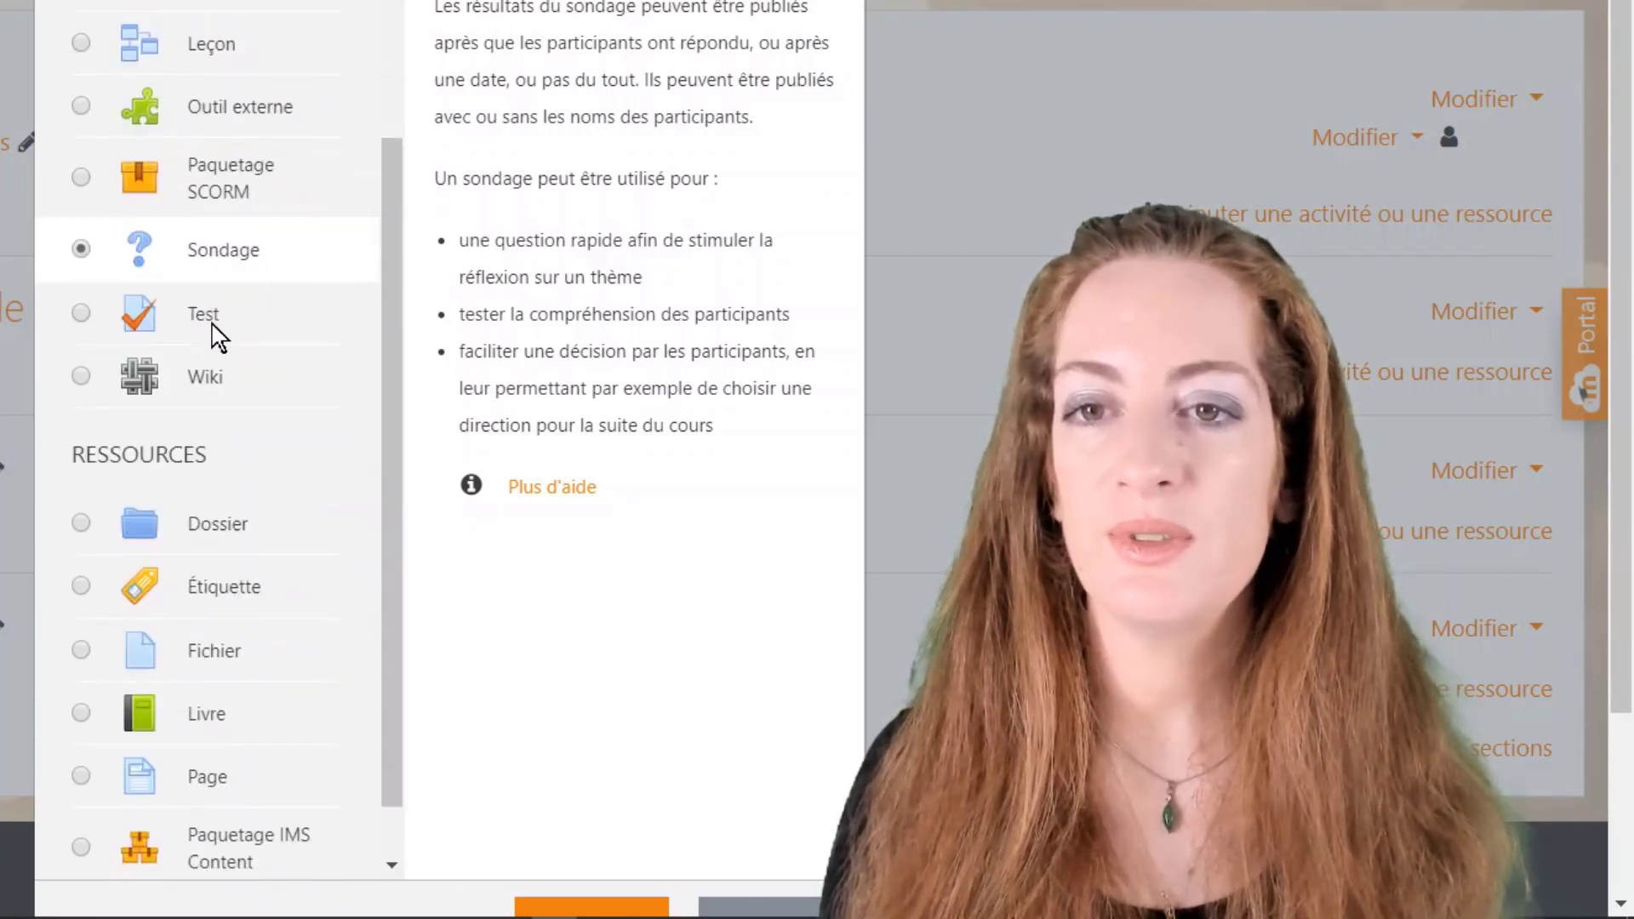
{"action": "left_click", "coordinate": [242, 332]}
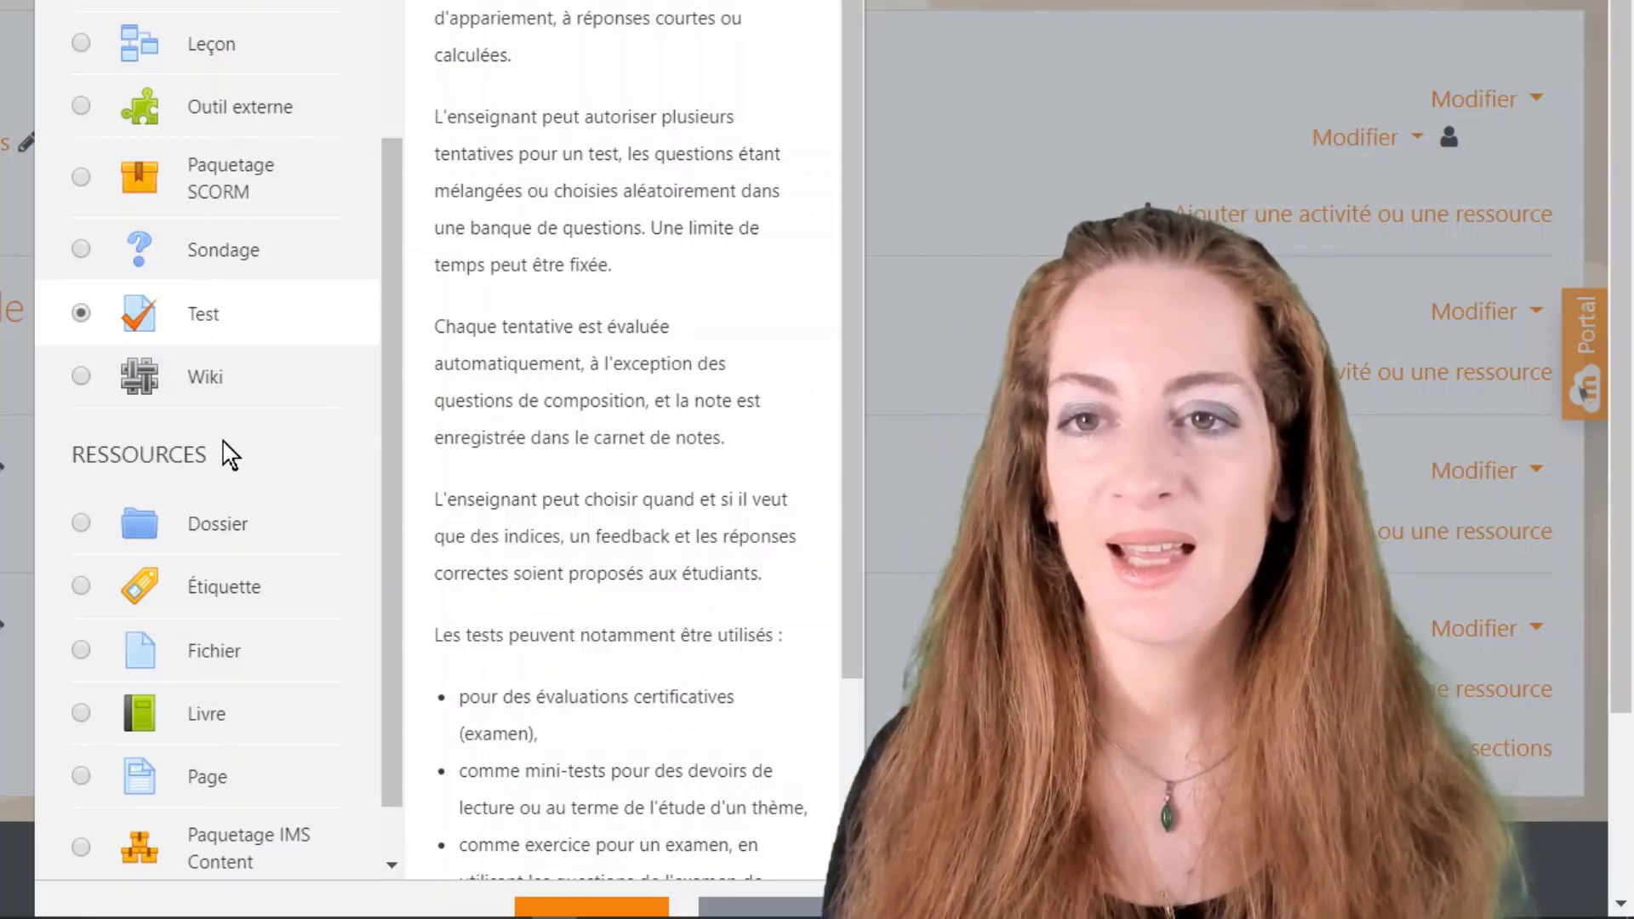
{"action": "scroll", "coordinate": [224, 447], "scroll_direction": "down", "scroll_amount": 1}
Step: Read the chooser descriptions of the Dossier, Étiquette, Fichier, Livre and Page resources
{"action": "left_click", "coordinate": [225, 463]}
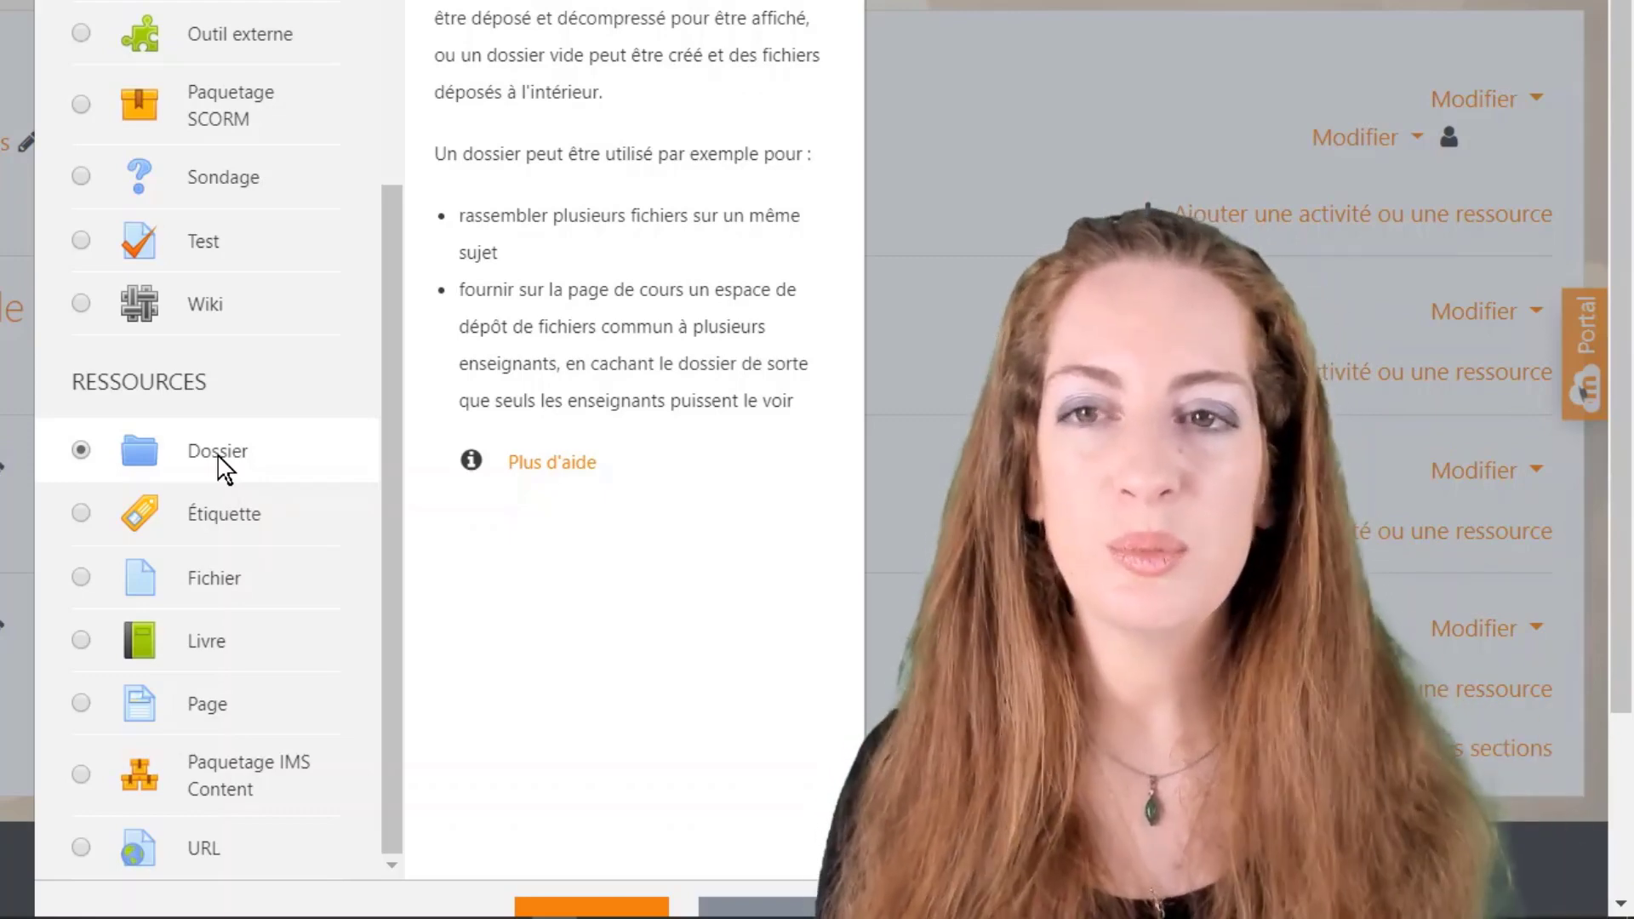
{"action": "left_click", "coordinate": [218, 511]}
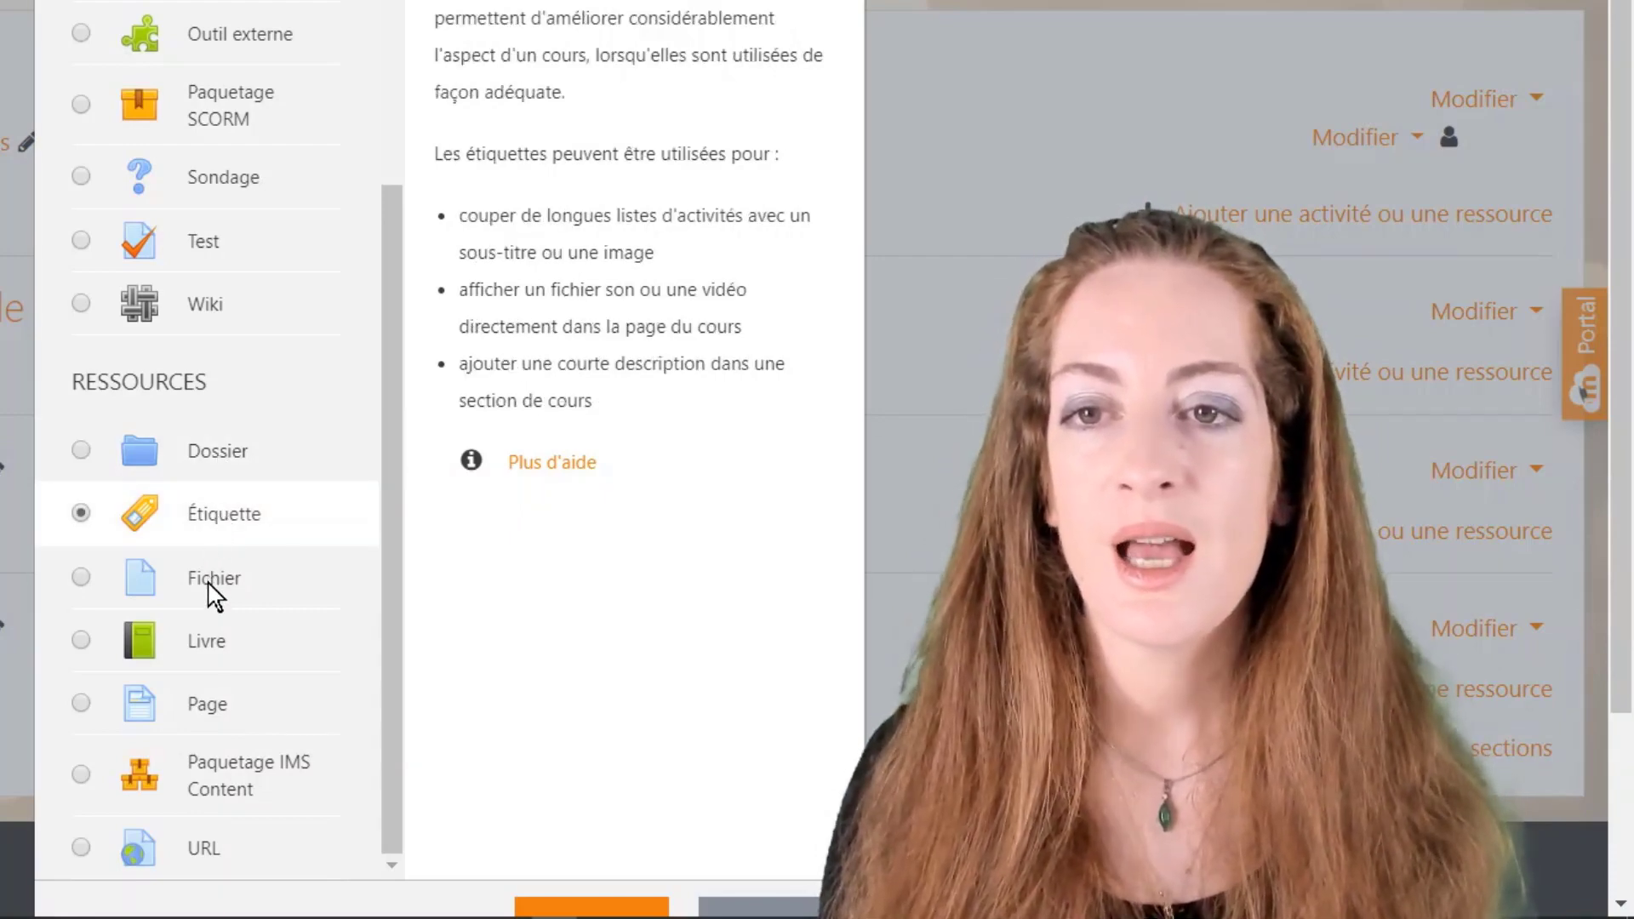
{"action": "left_click", "coordinate": [217, 593]}
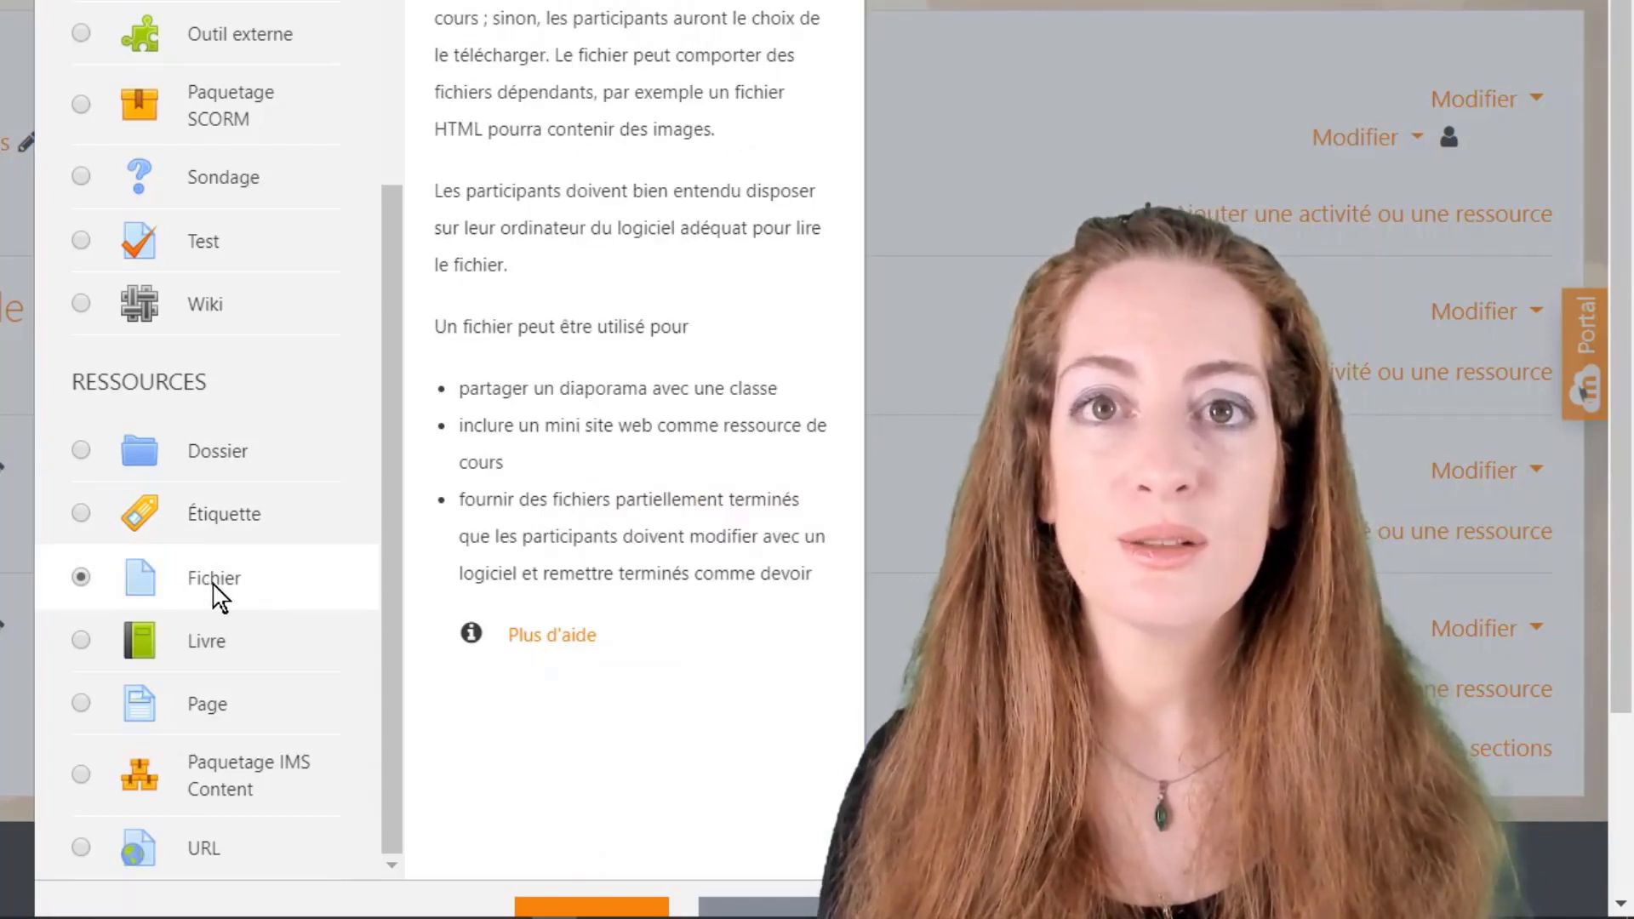
{"action": "scroll", "coordinate": [217, 596], "scroll_direction": "up", "scroll_amount": 4}
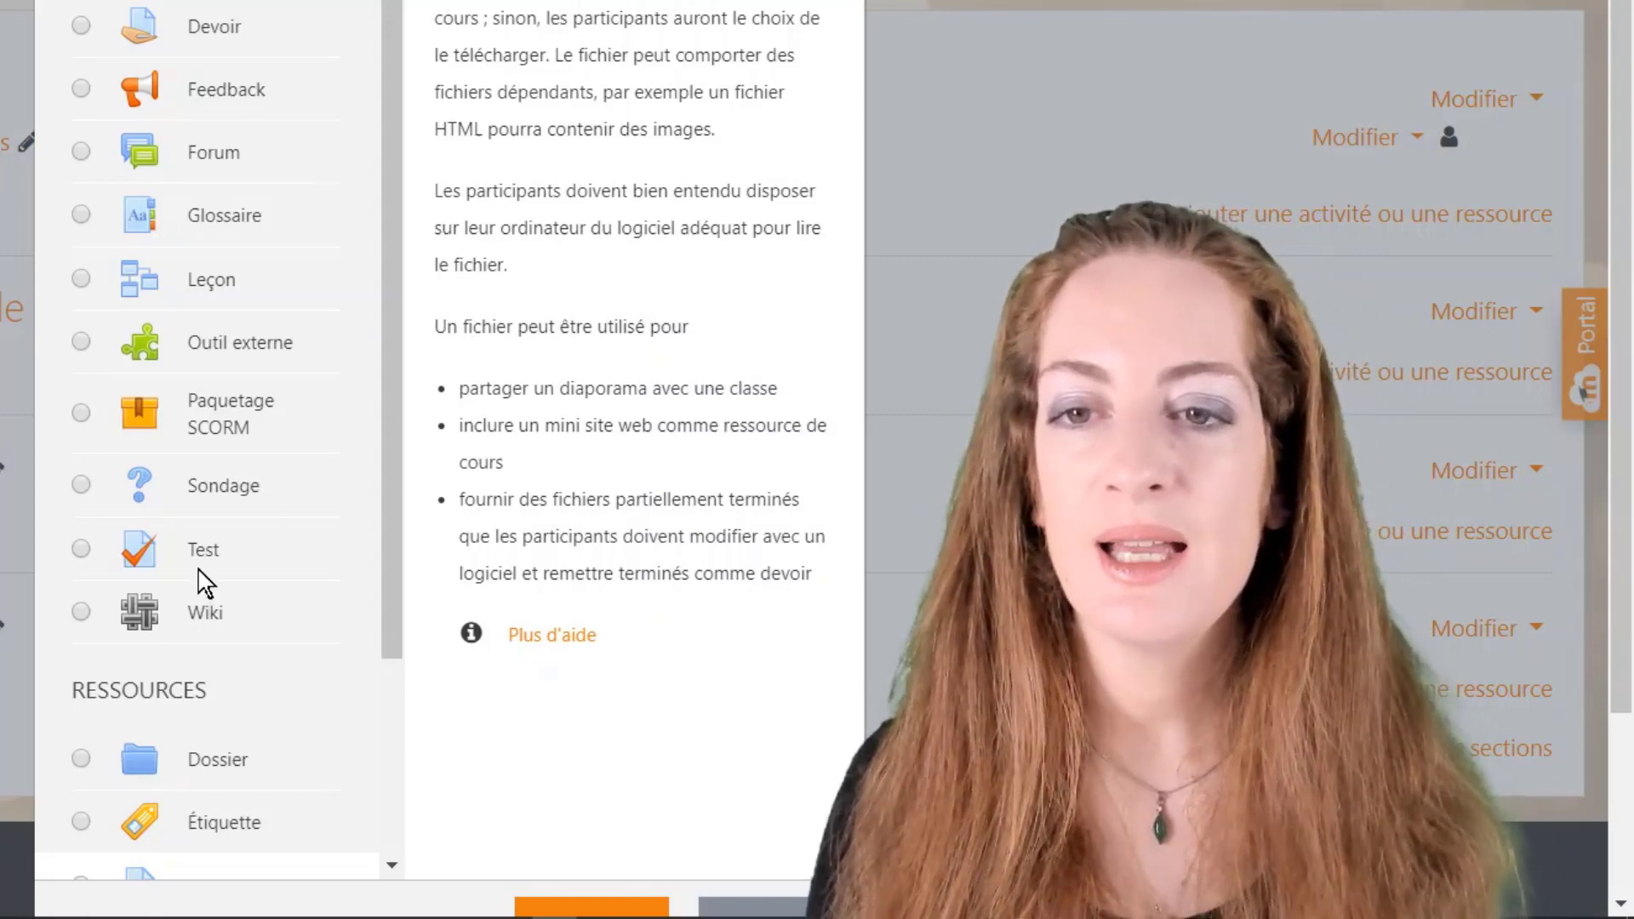
{"action": "scroll", "coordinate": [204, 584], "scroll_direction": "down", "scroll_amount": 3}
{"action": "left_click", "coordinate": [204, 566]}
{"action": "scroll", "coordinate": [205, 561], "scroll_direction": "down", "scroll_amount": 2}
{"action": "left_click", "coordinate": [216, 488]}
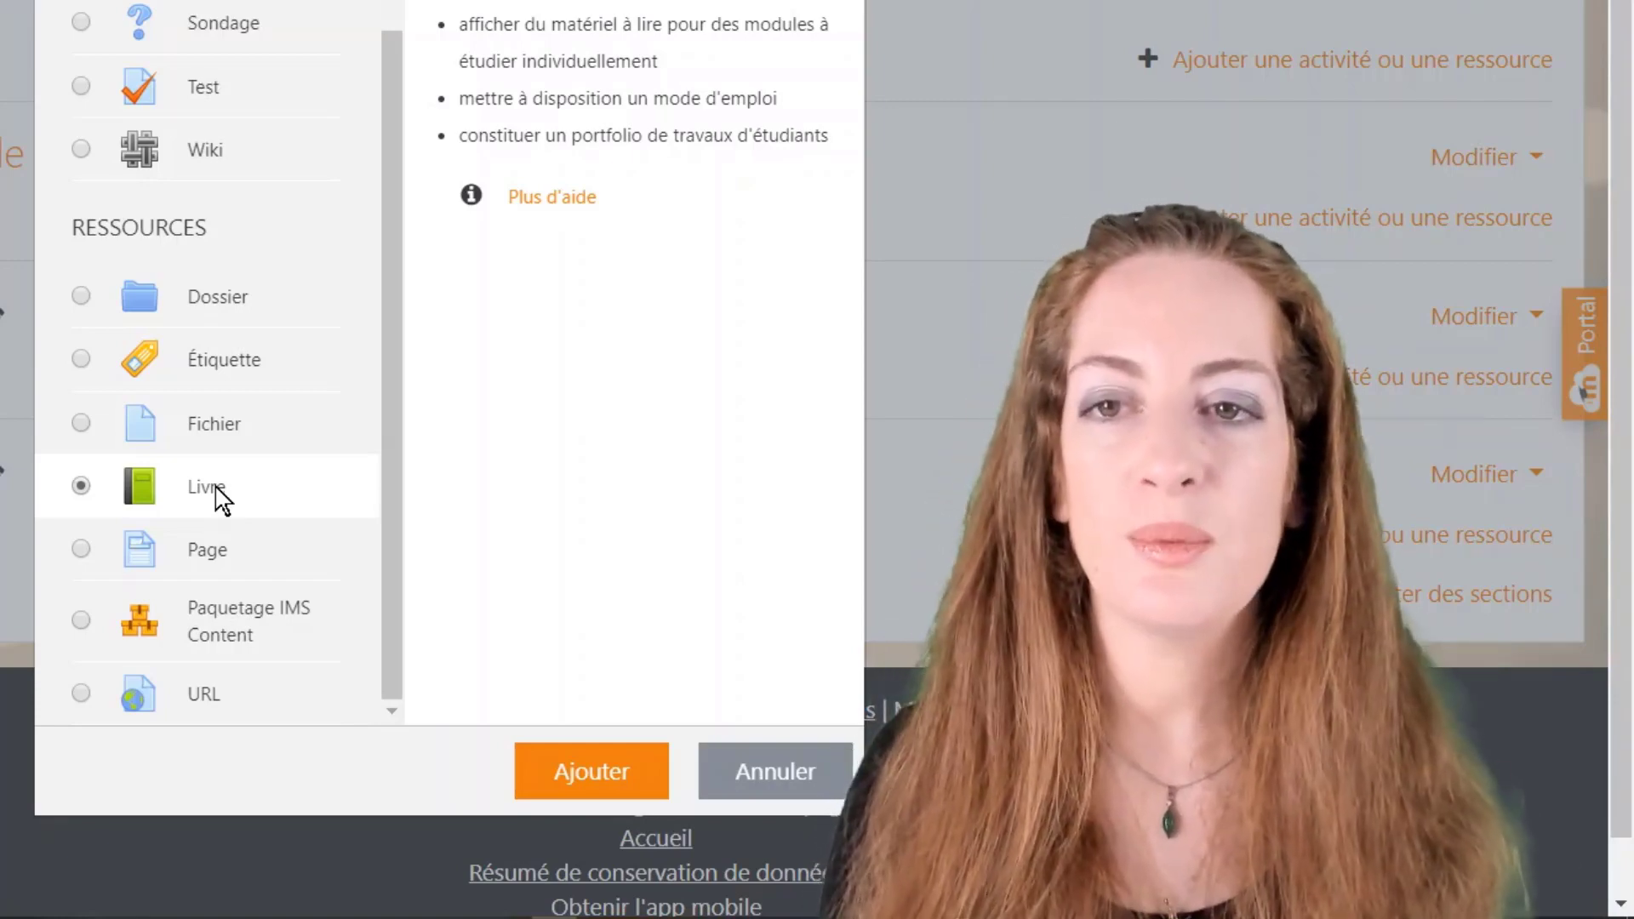
{"action": "left_click", "coordinate": [213, 558]}
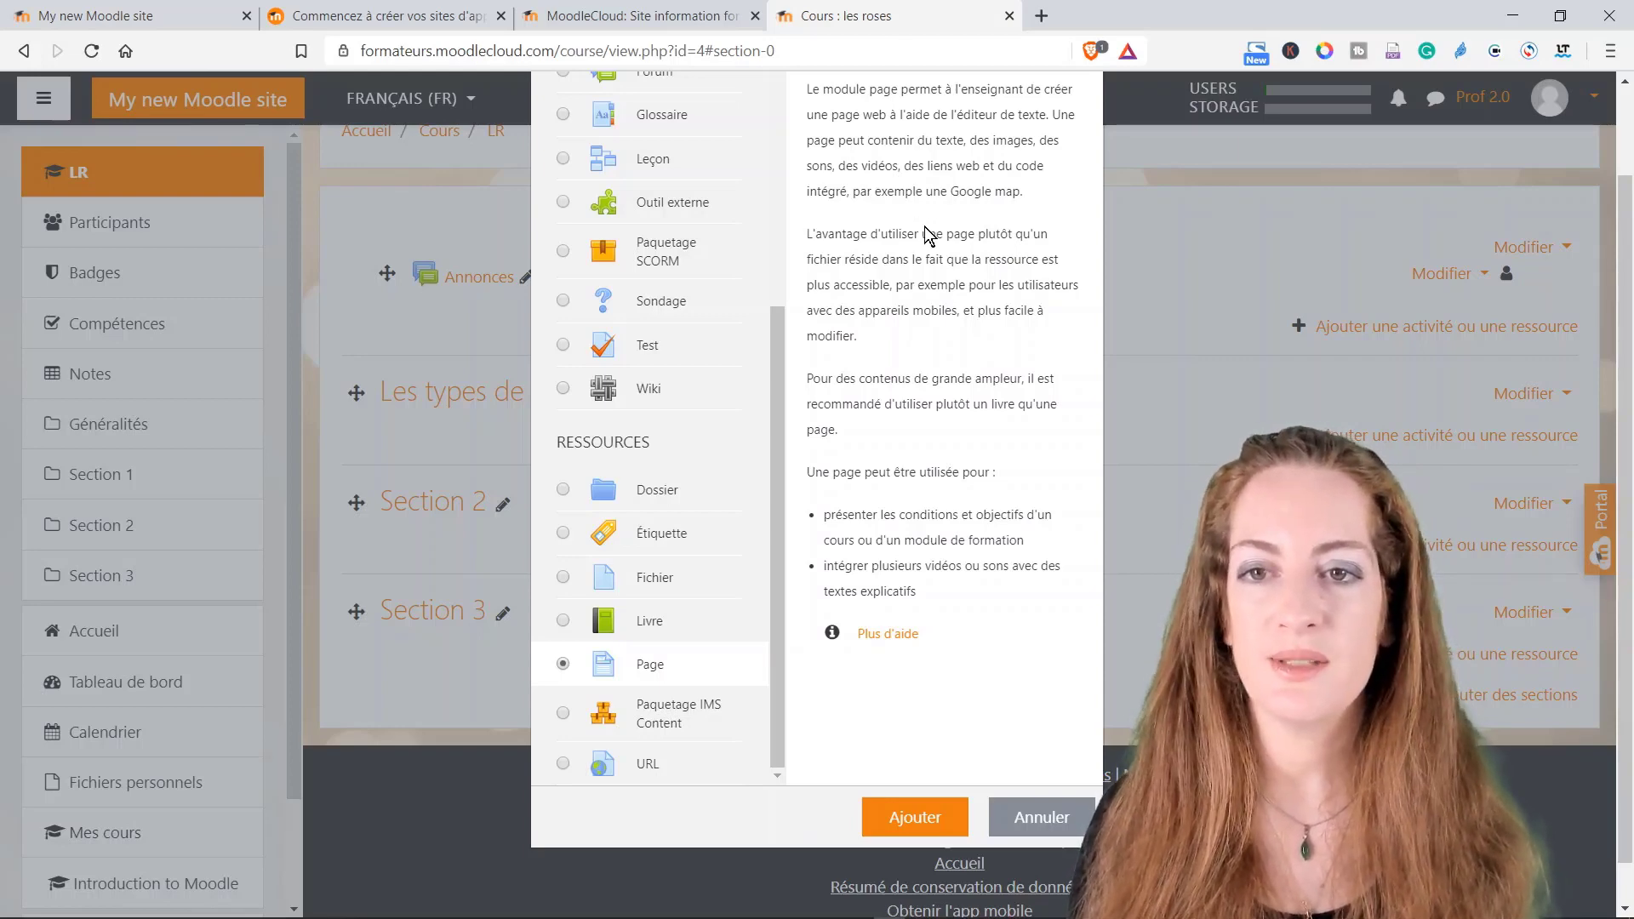
Step: Check the URL resource description, then pick Fichier to add a file to Les types de roses
{"action": "scroll", "coordinate": [917, 264], "scroll_direction": "down", "scroll_amount": 1}
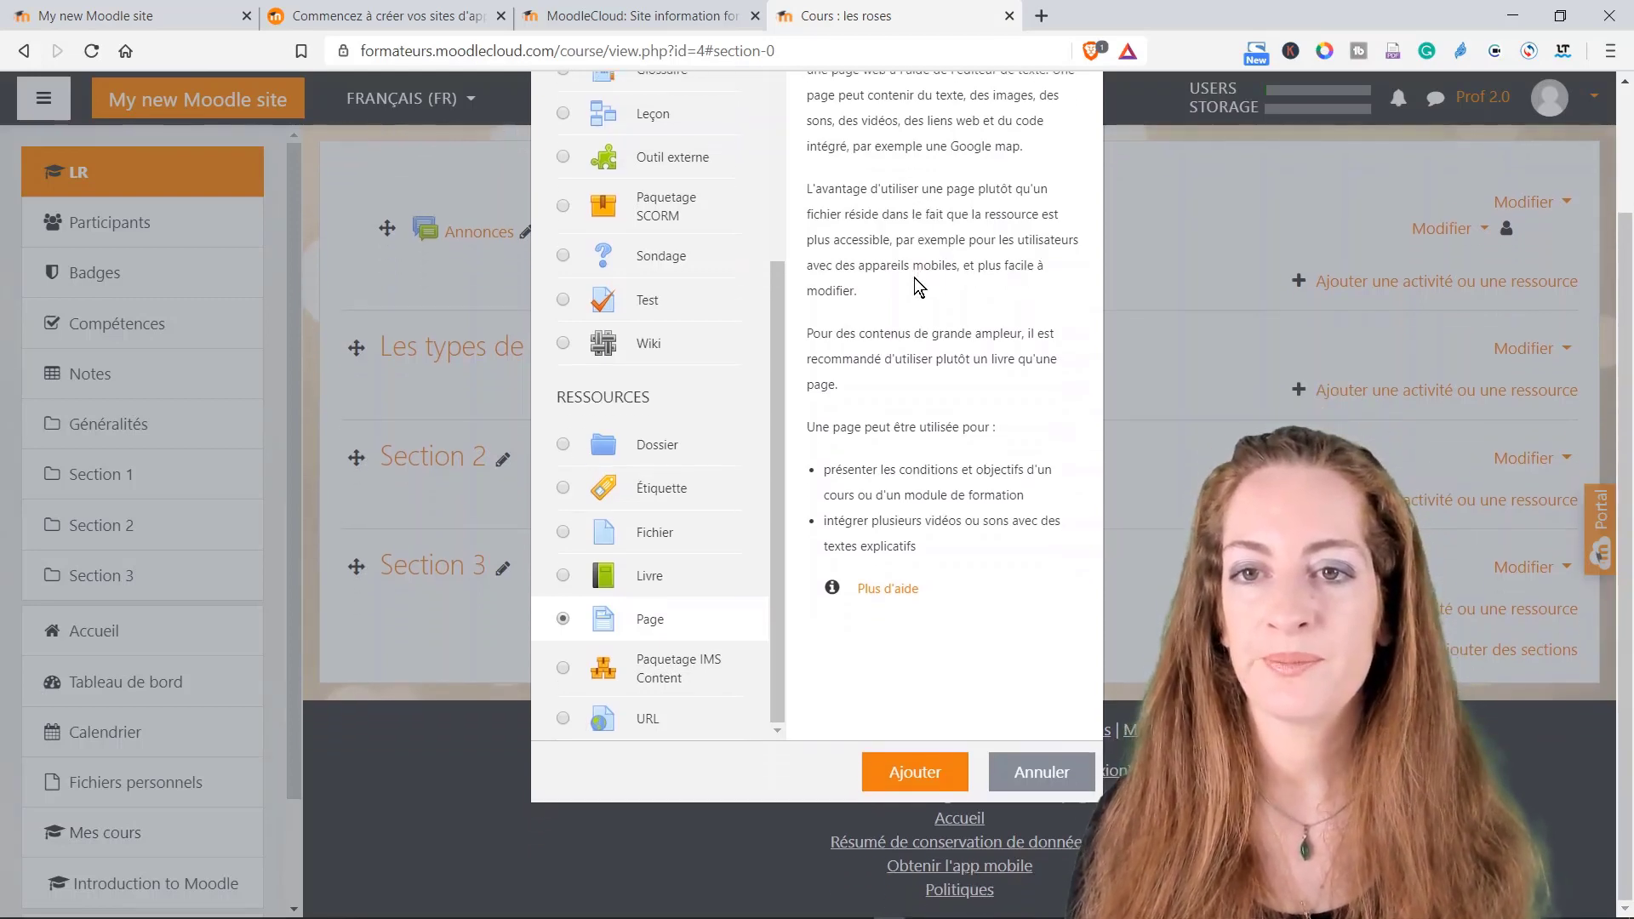
{"action": "left_click", "coordinate": [661, 725]}
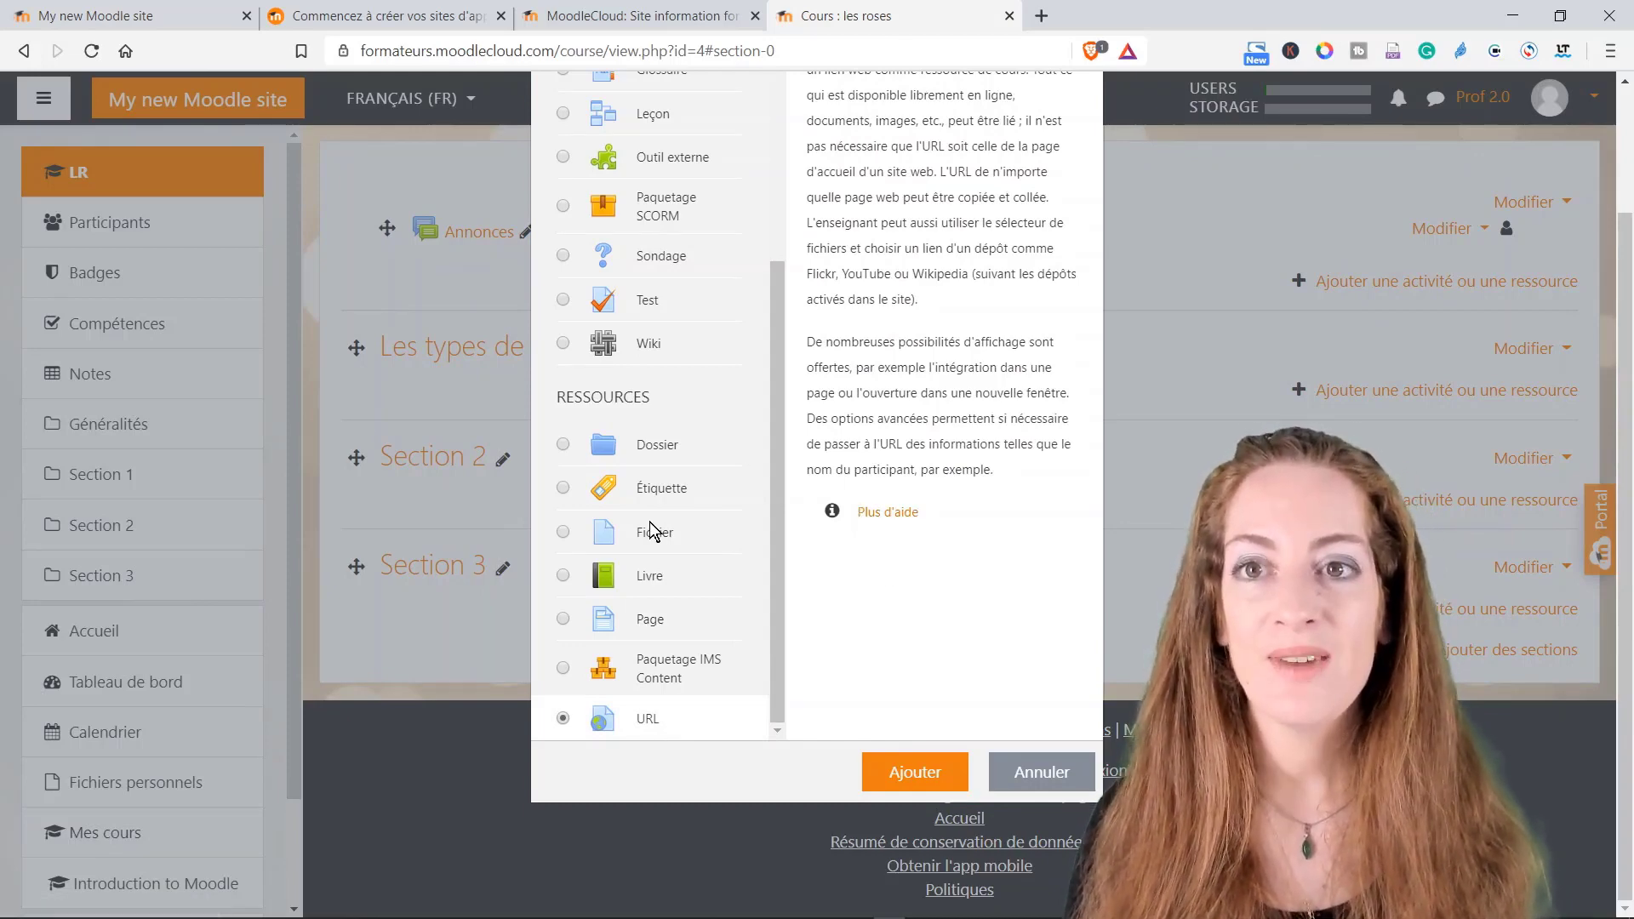
{"action": "scroll", "coordinate": [651, 523], "scroll_direction": "up", "scroll_amount": 4}
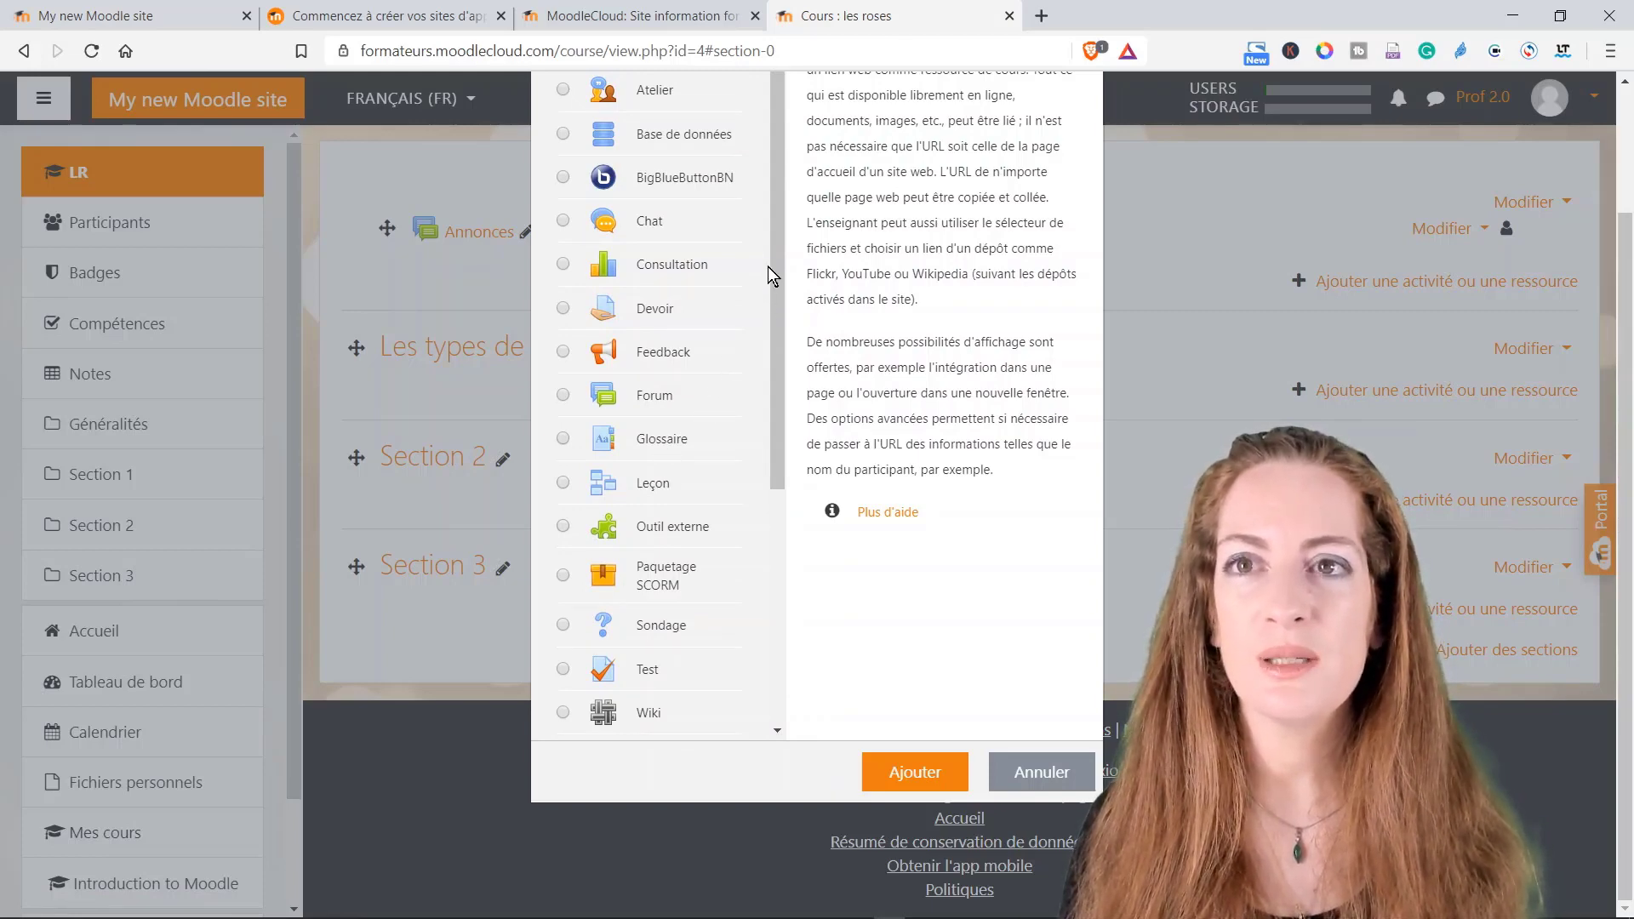
{"action": "left_click_drag", "start_coordinate": [779, 240], "coordinate": [774, 497]}
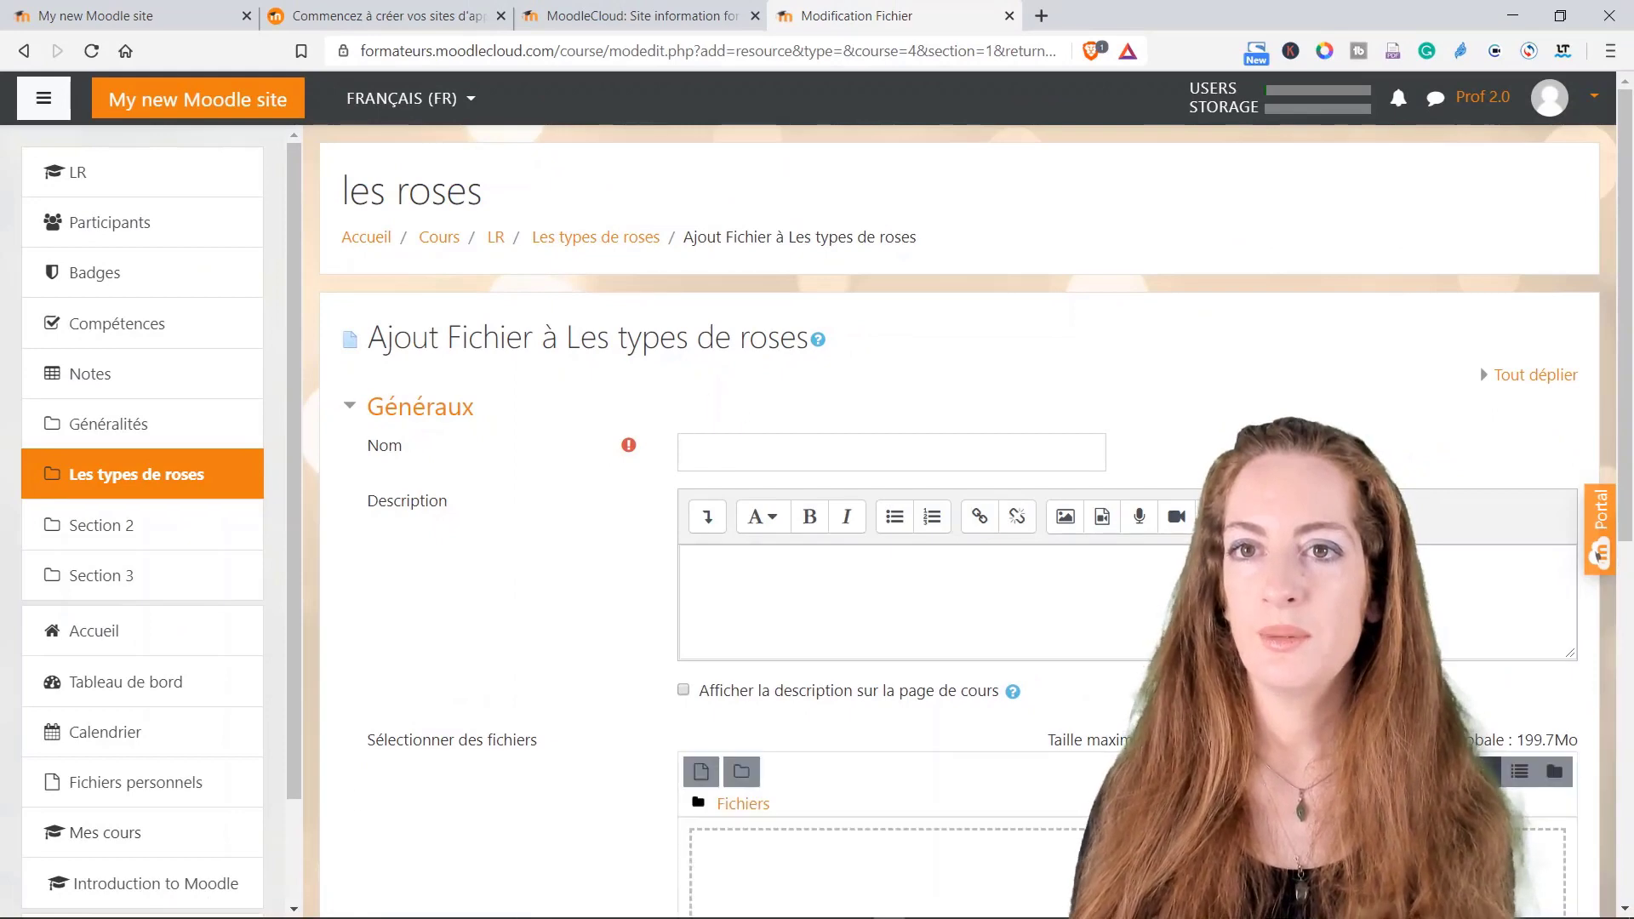
Step: Name the file resource 'Les roses rouges'
{"action": "left_click", "coordinate": [727, 452]}
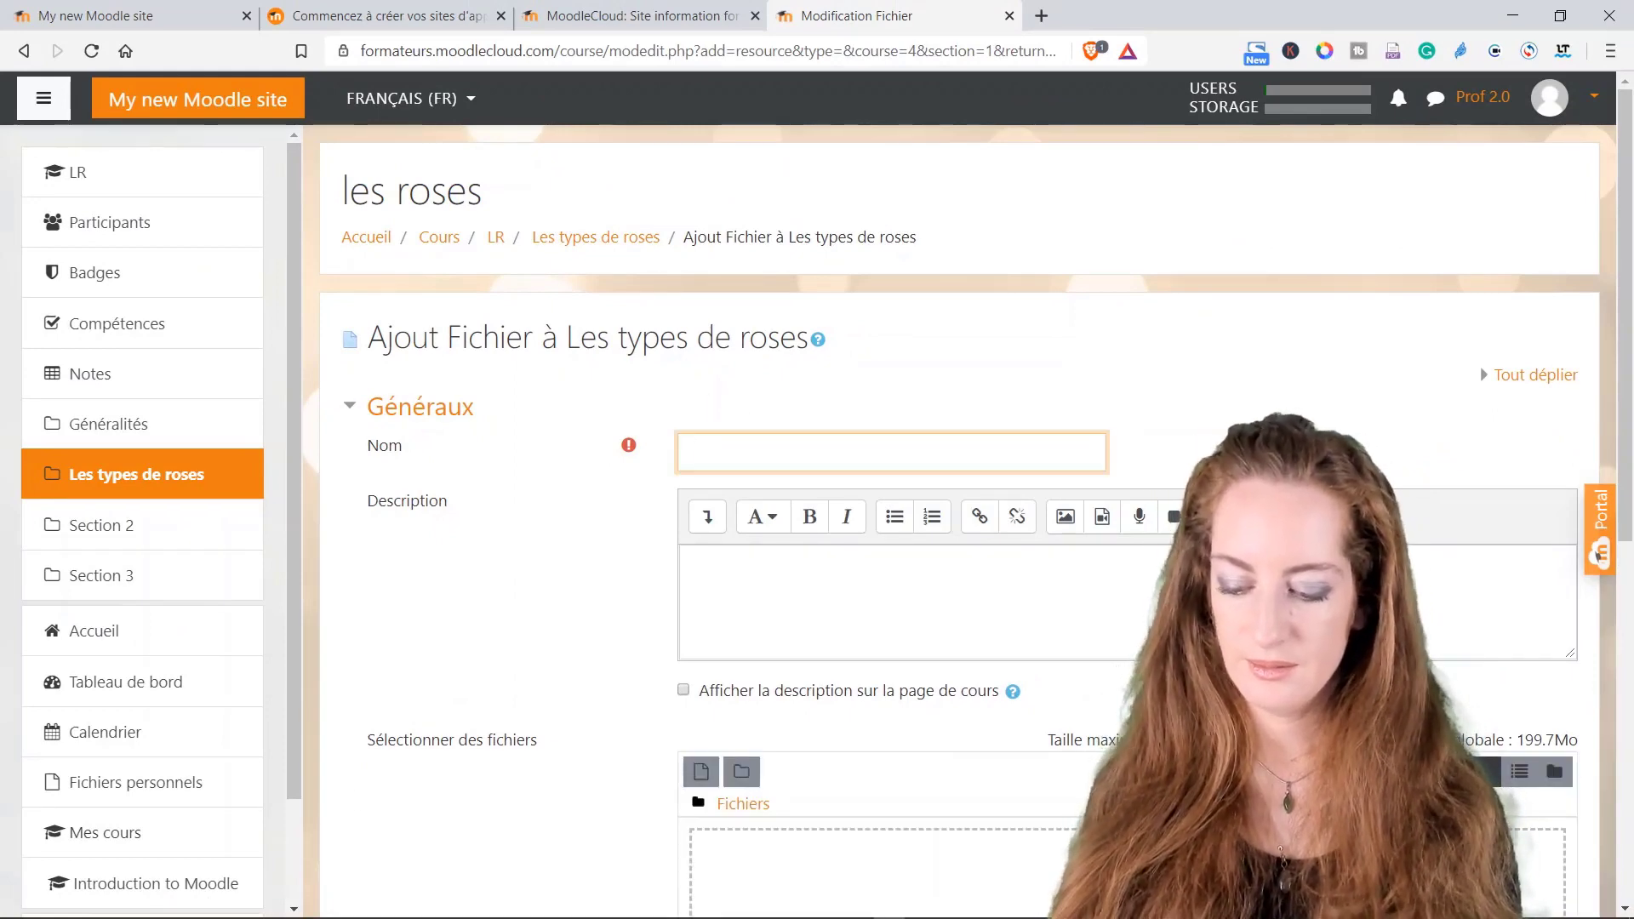
{"action": "type", "text": "Les"}
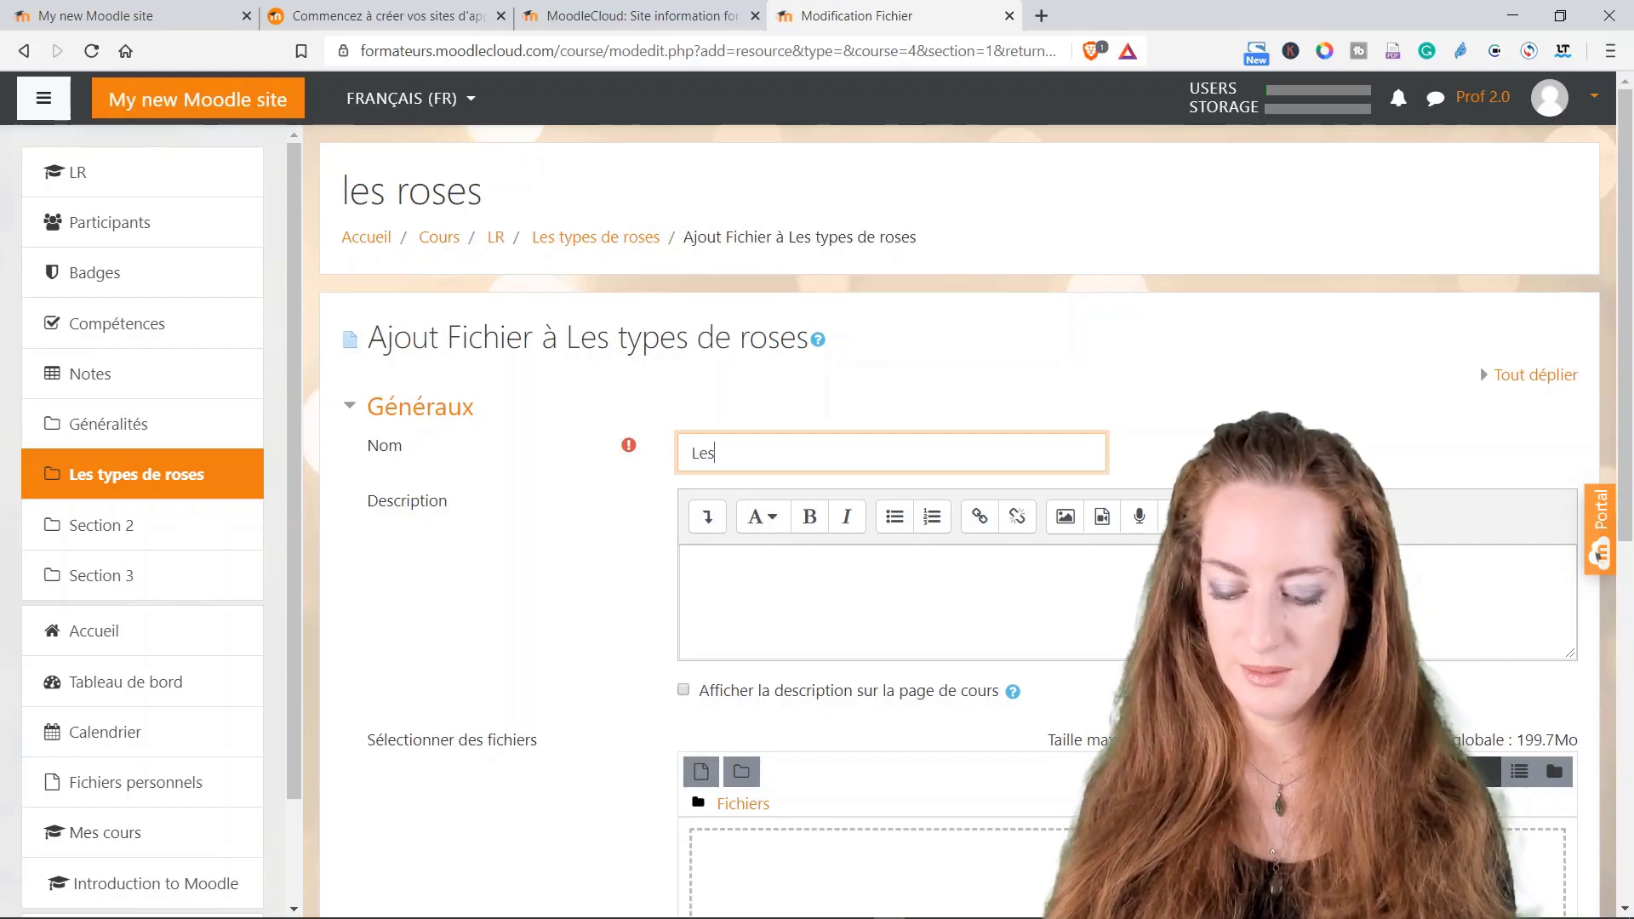
{"action": "type", "text": " ro"}
{"action": "key", "text": "BackSpace"}
{"action": "key", "text": "BackSpace"}
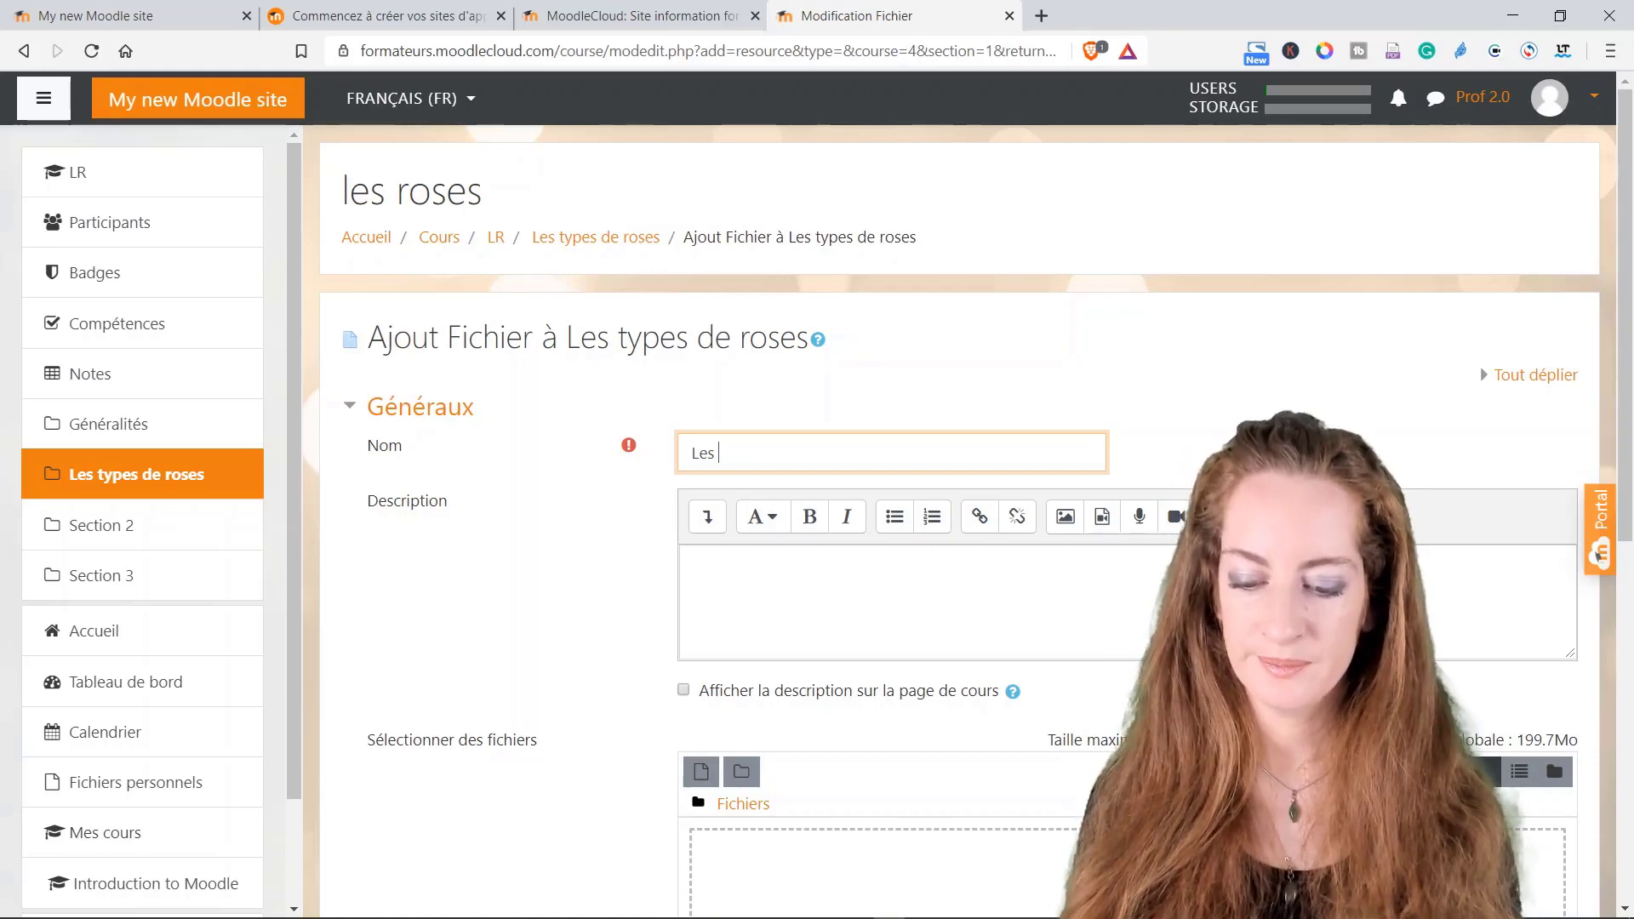
{"action": "type", "text": "roses"}
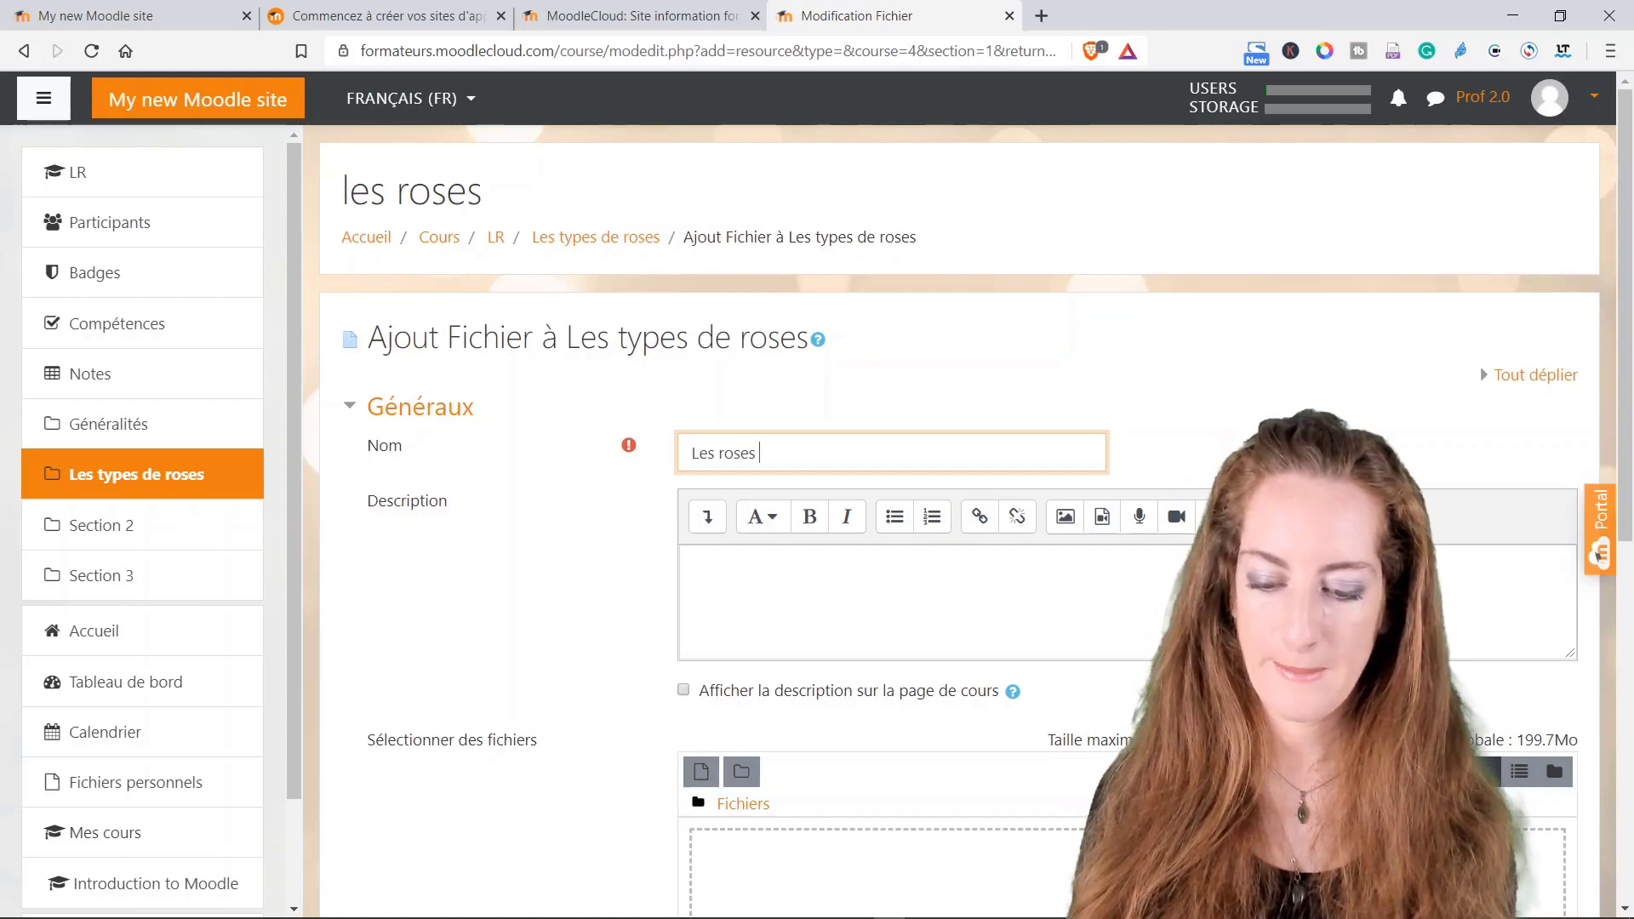
{"action": "type", "text": " rouge"}
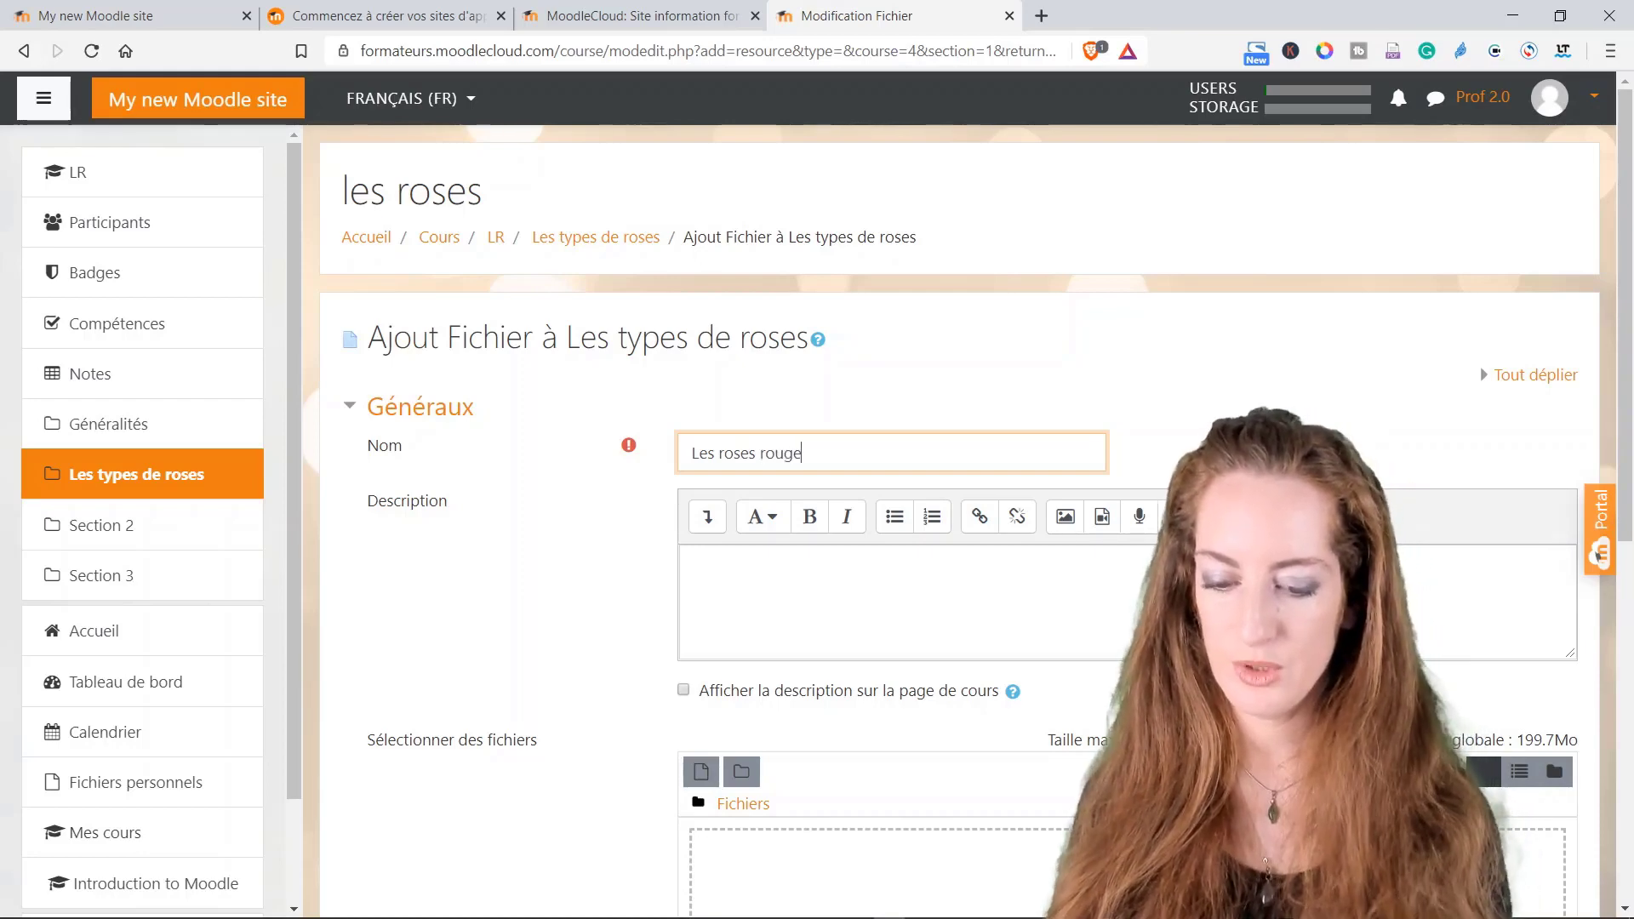
{"action": "type", "text": "s"}
Step: Add the description 'Voici les différents types de roses rouges', fixing the misspelling, and open the file picker
{"action": "left_click", "coordinate": [758, 592]}
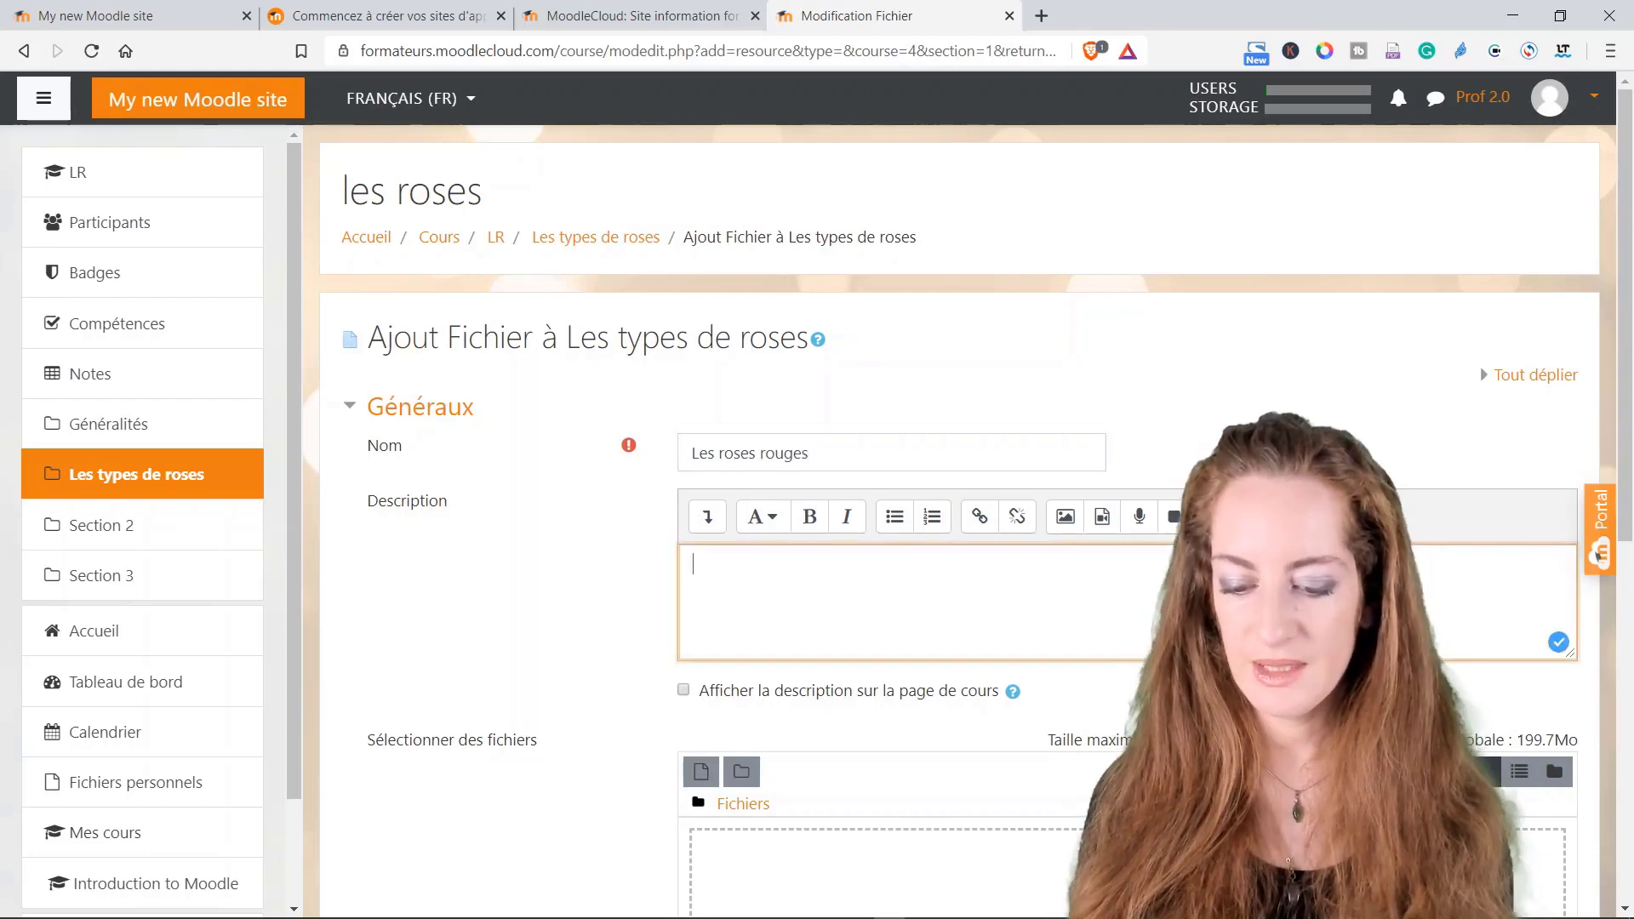
{"action": "type", "text": "Voici "}
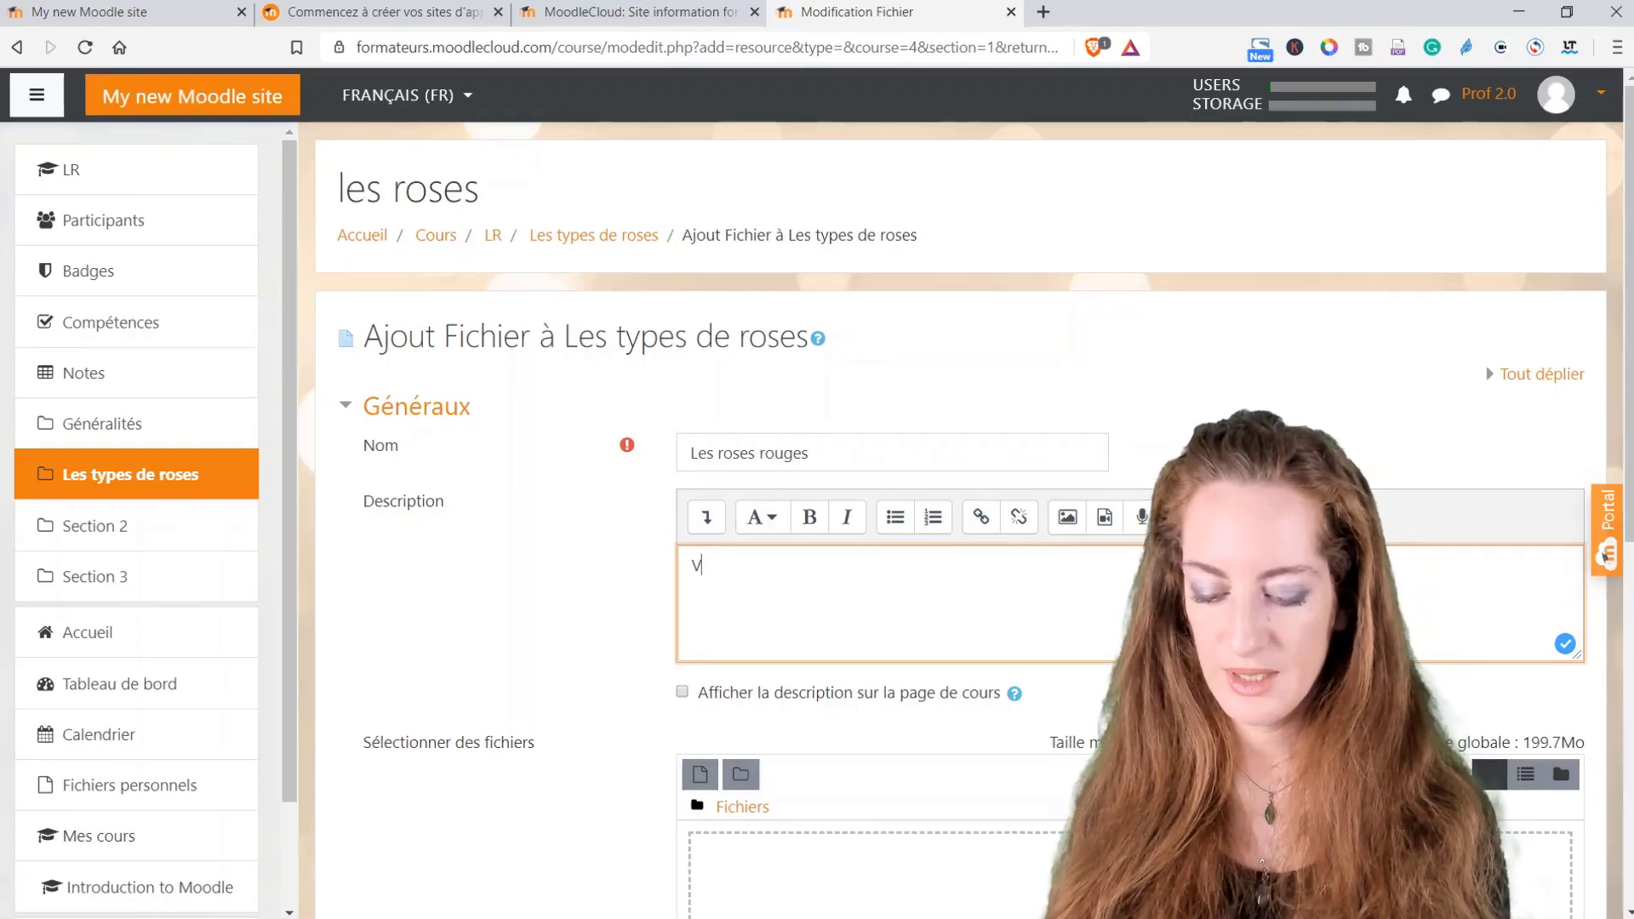
{"action": "type", "text": "les diff"}
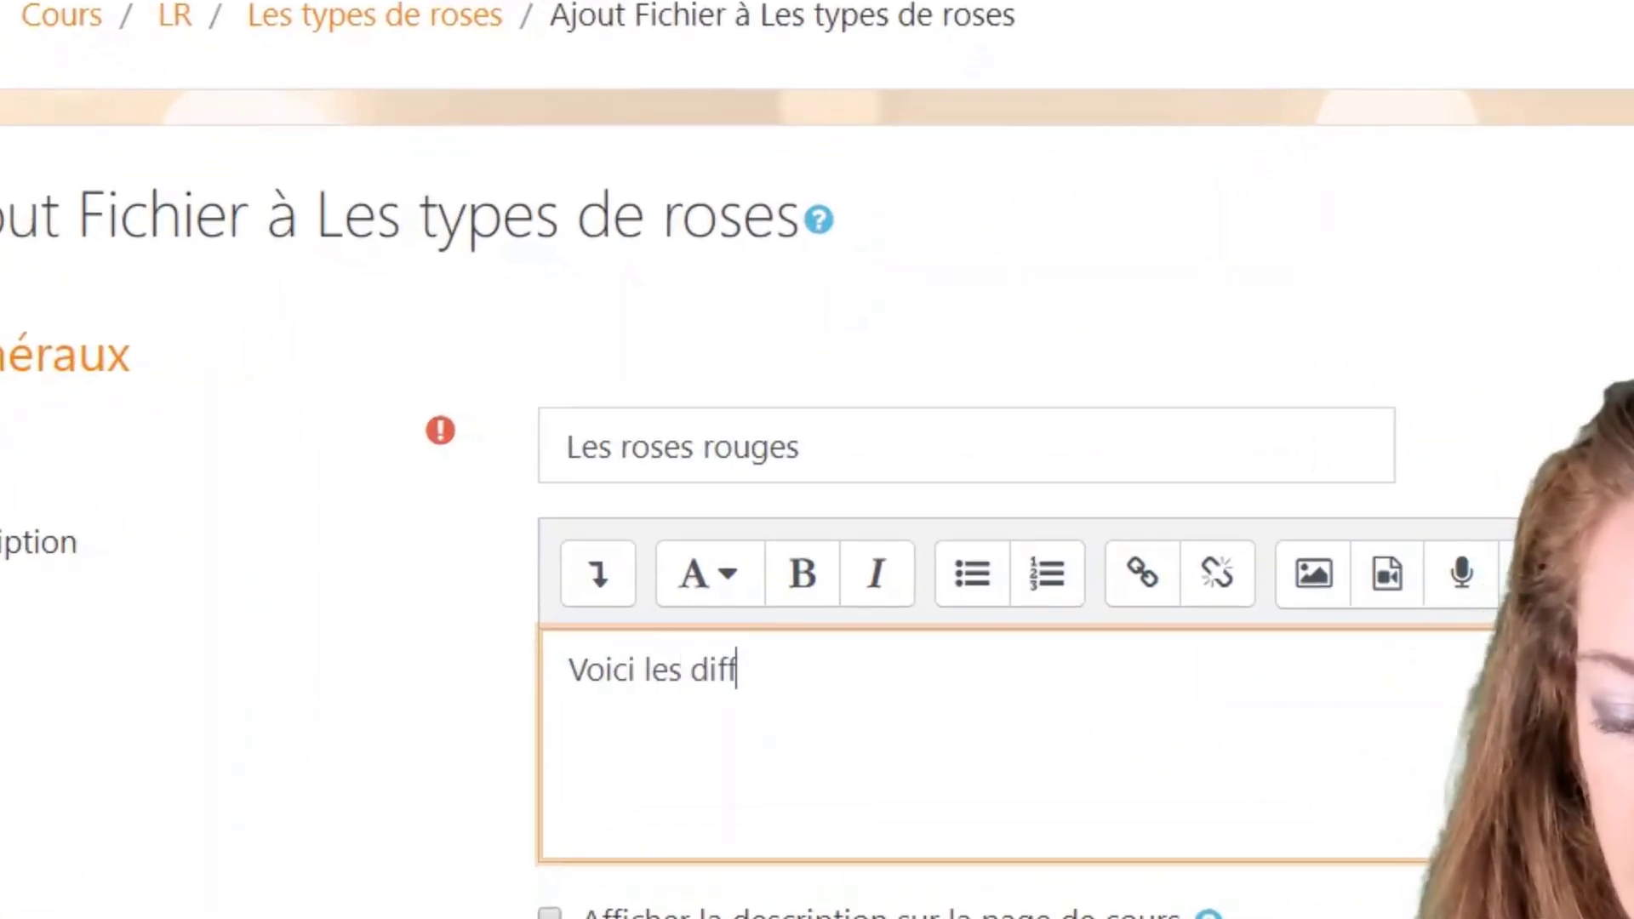
{"action": "type", "text": "érnts"}
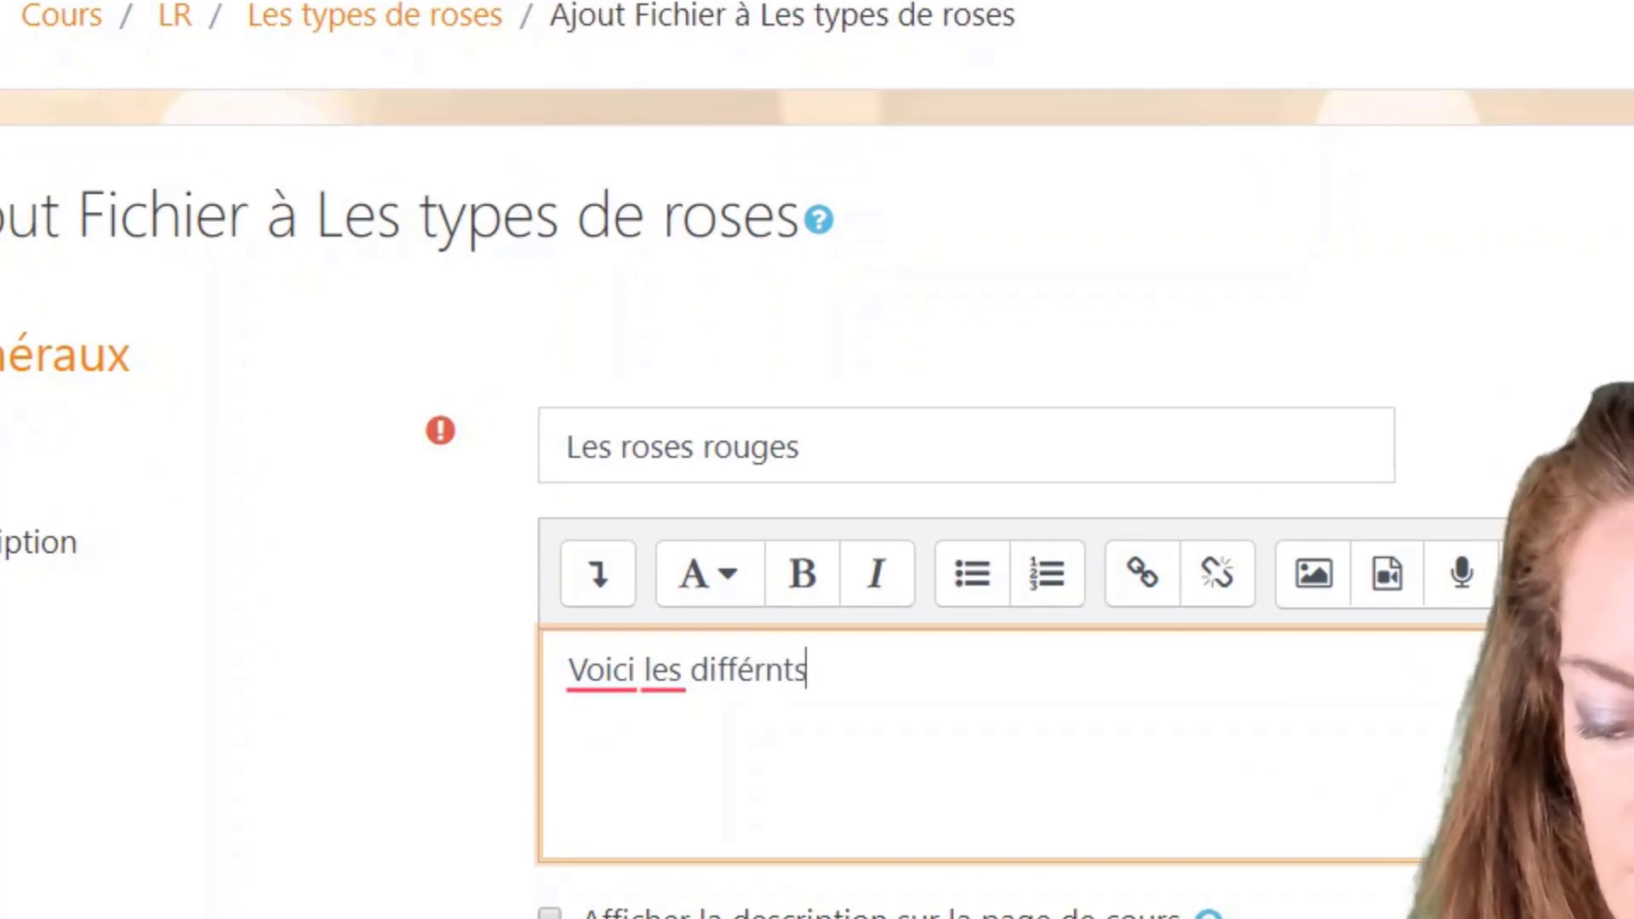
{"action": "type", "text": " types de r"}
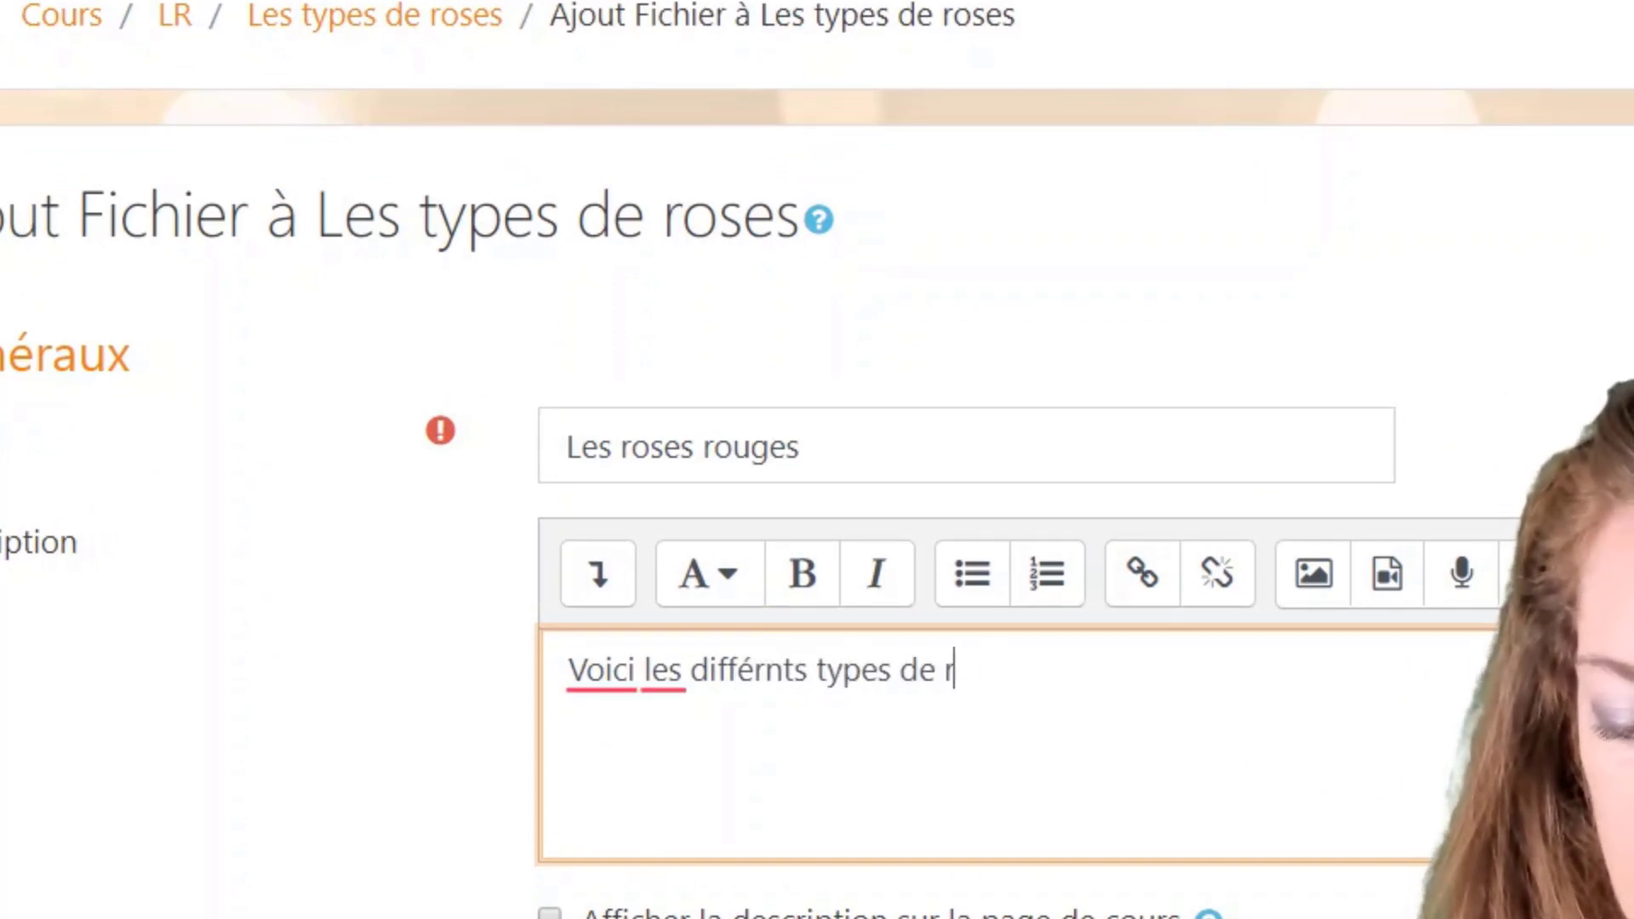
{"action": "type", "text": "oses rouges"}
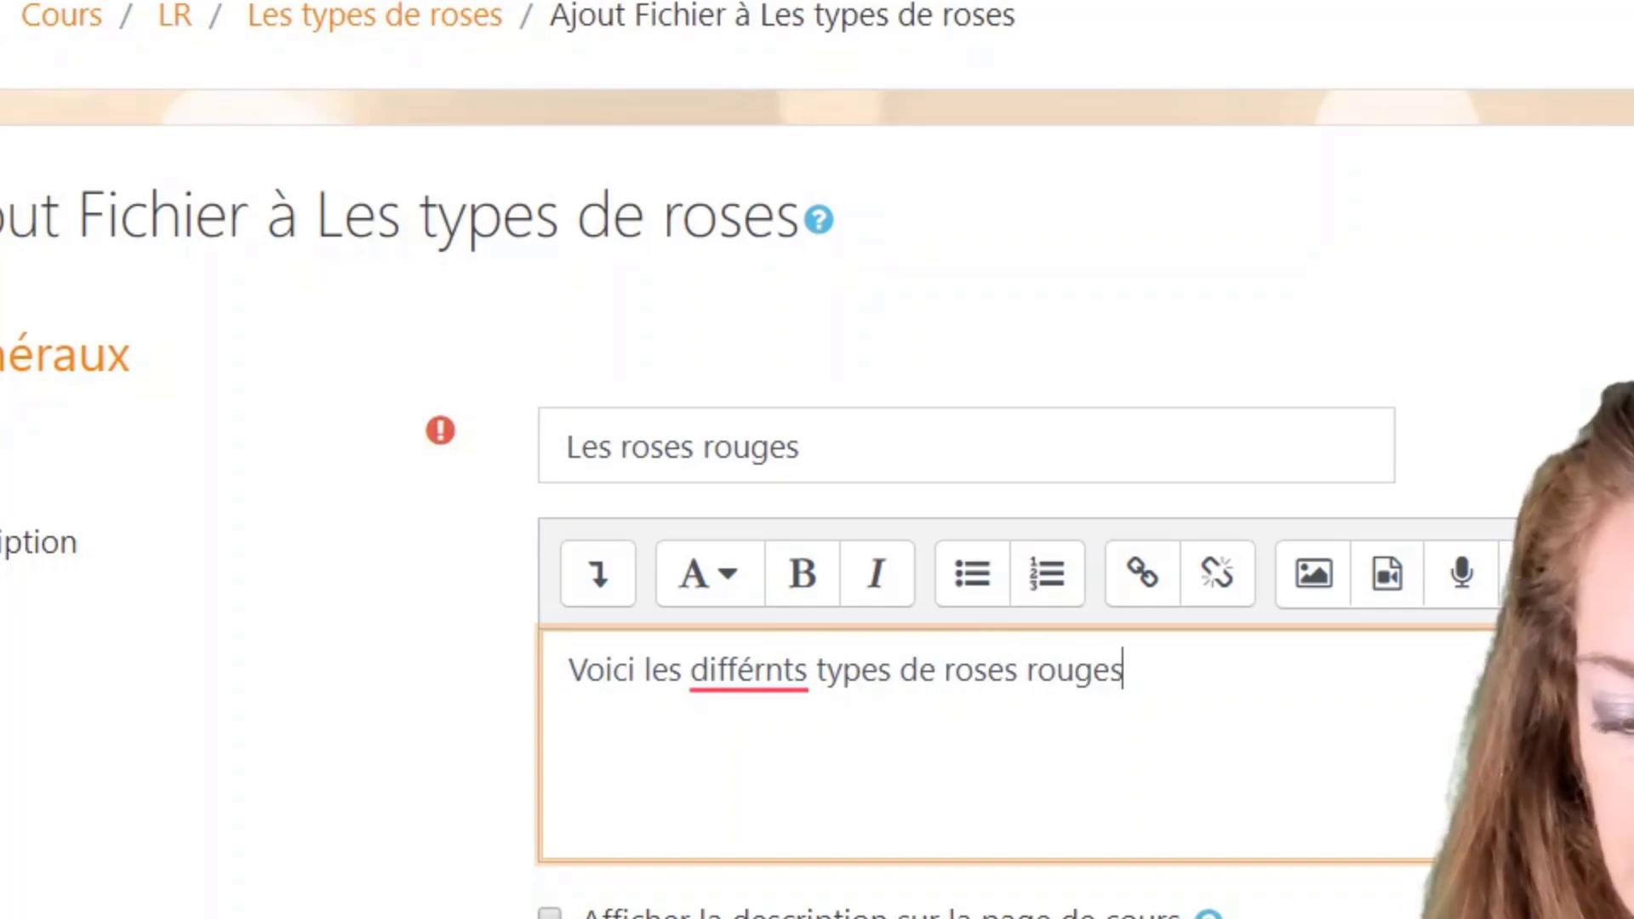
{"action": "left_click", "coordinate": [780, 670]}
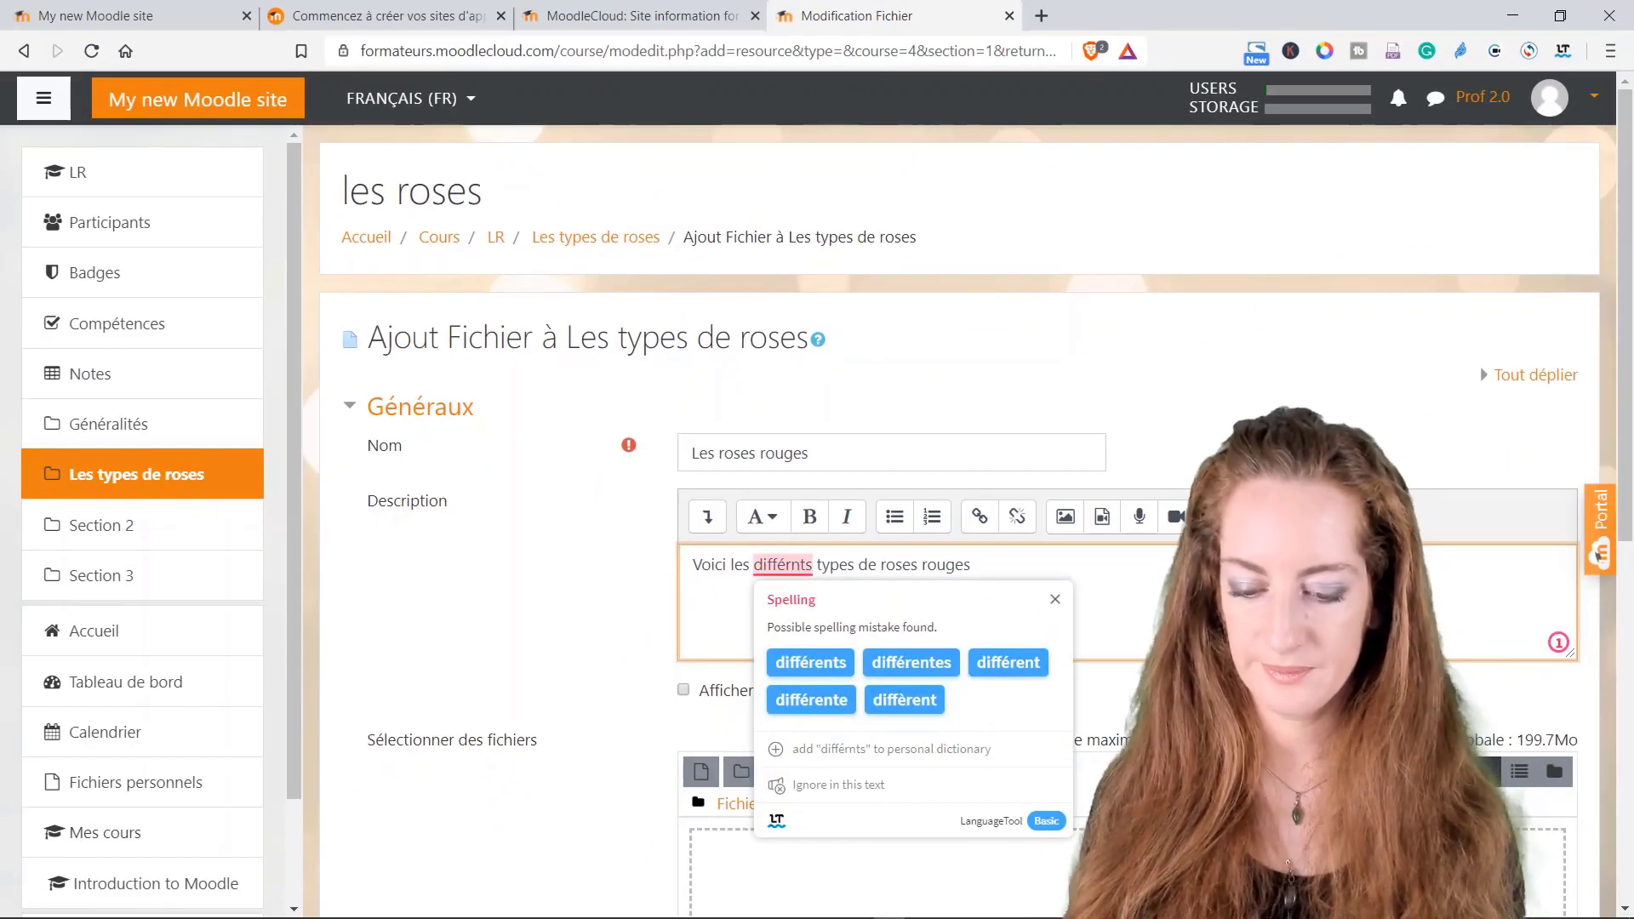
{"action": "left_click", "coordinate": [810, 661]}
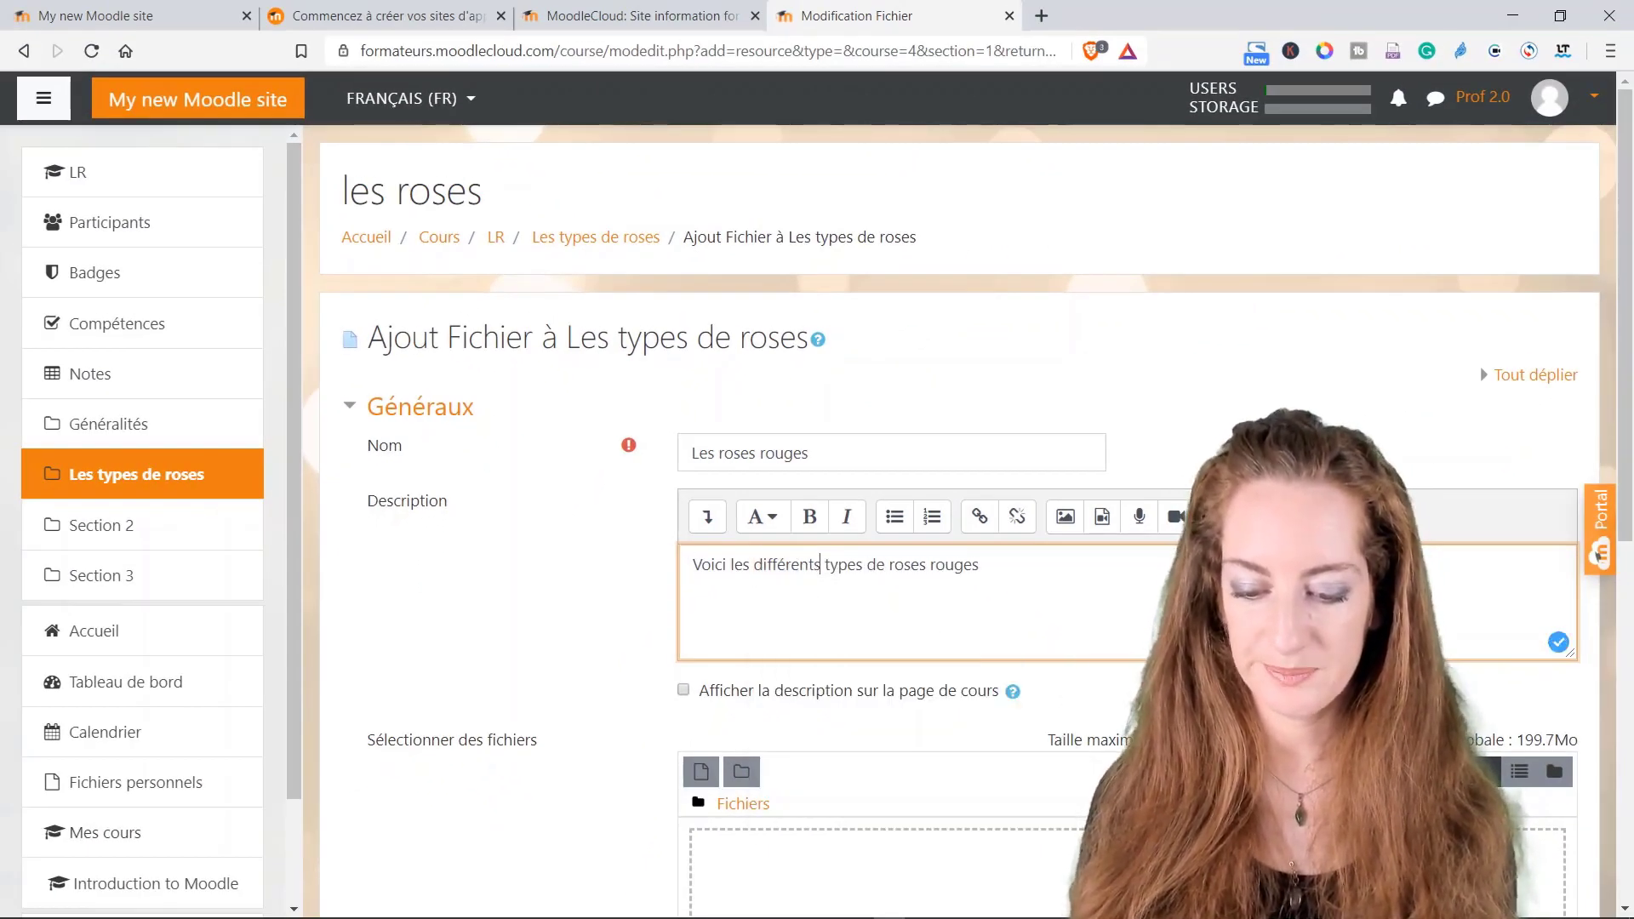
{"action": "scroll", "coordinate": [936, 510], "scroll_direction": "down", "scroll_amount": 1}
{"action": "scroll", "coordinate": [795, 602], "scroll_direction": "down", "scroll_amount": 3}
{"action": "left_click", "coordinate": [769, 551]}
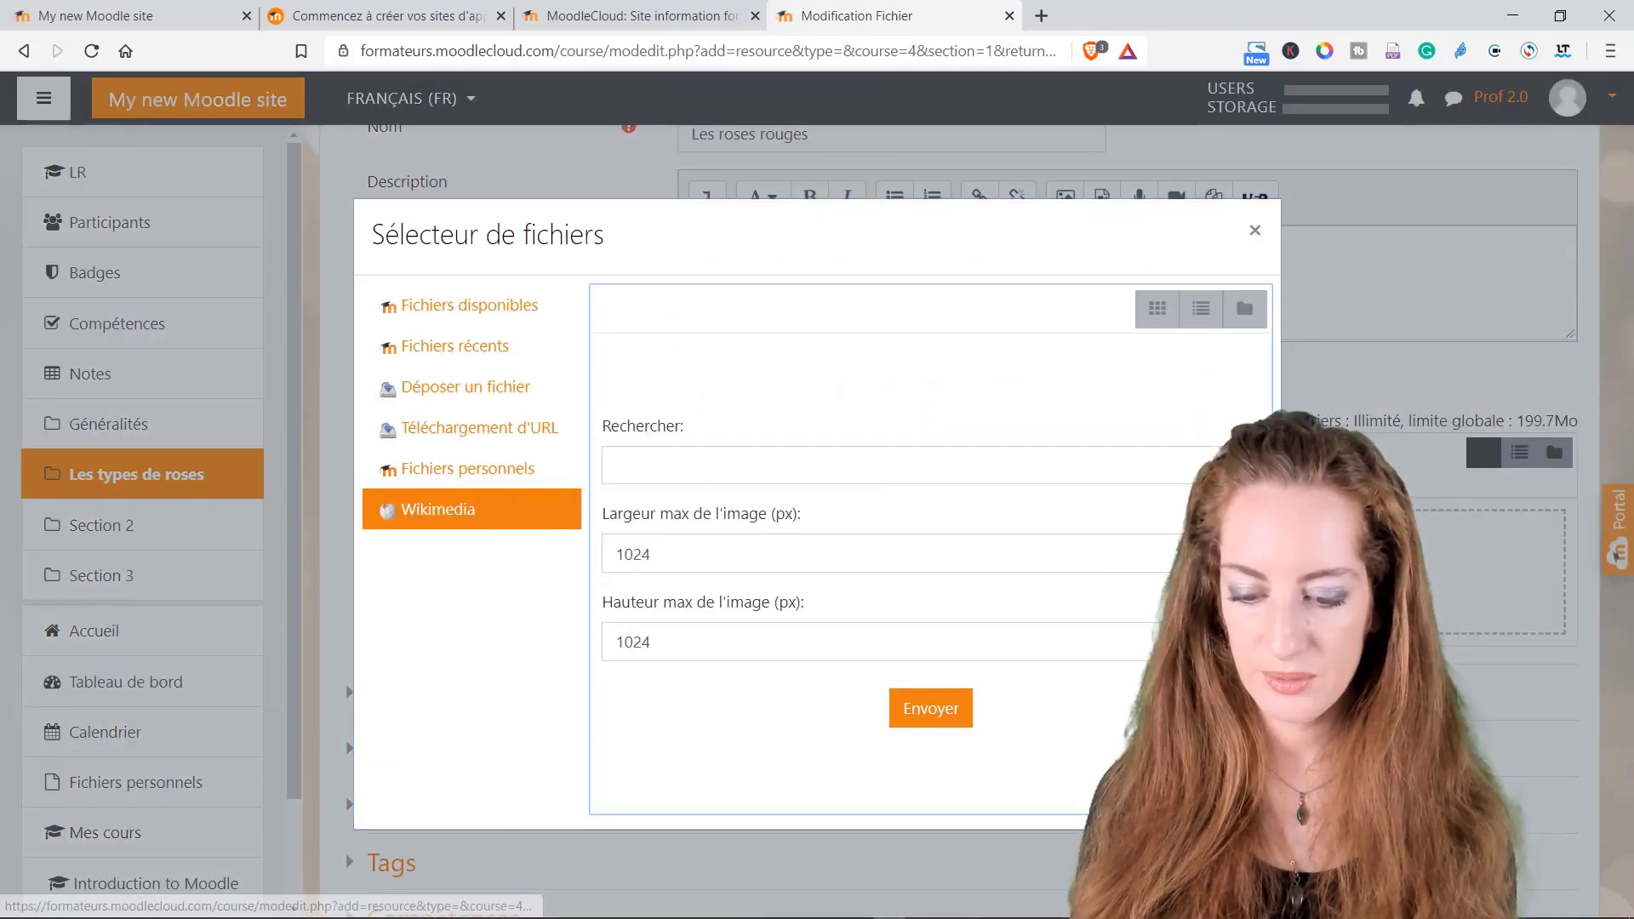
Step: Search Wikimedia for 'roses rouge' and attach the image La rose rouge.jpg
{"action": "left_click", "coordinate": [616, 466]}
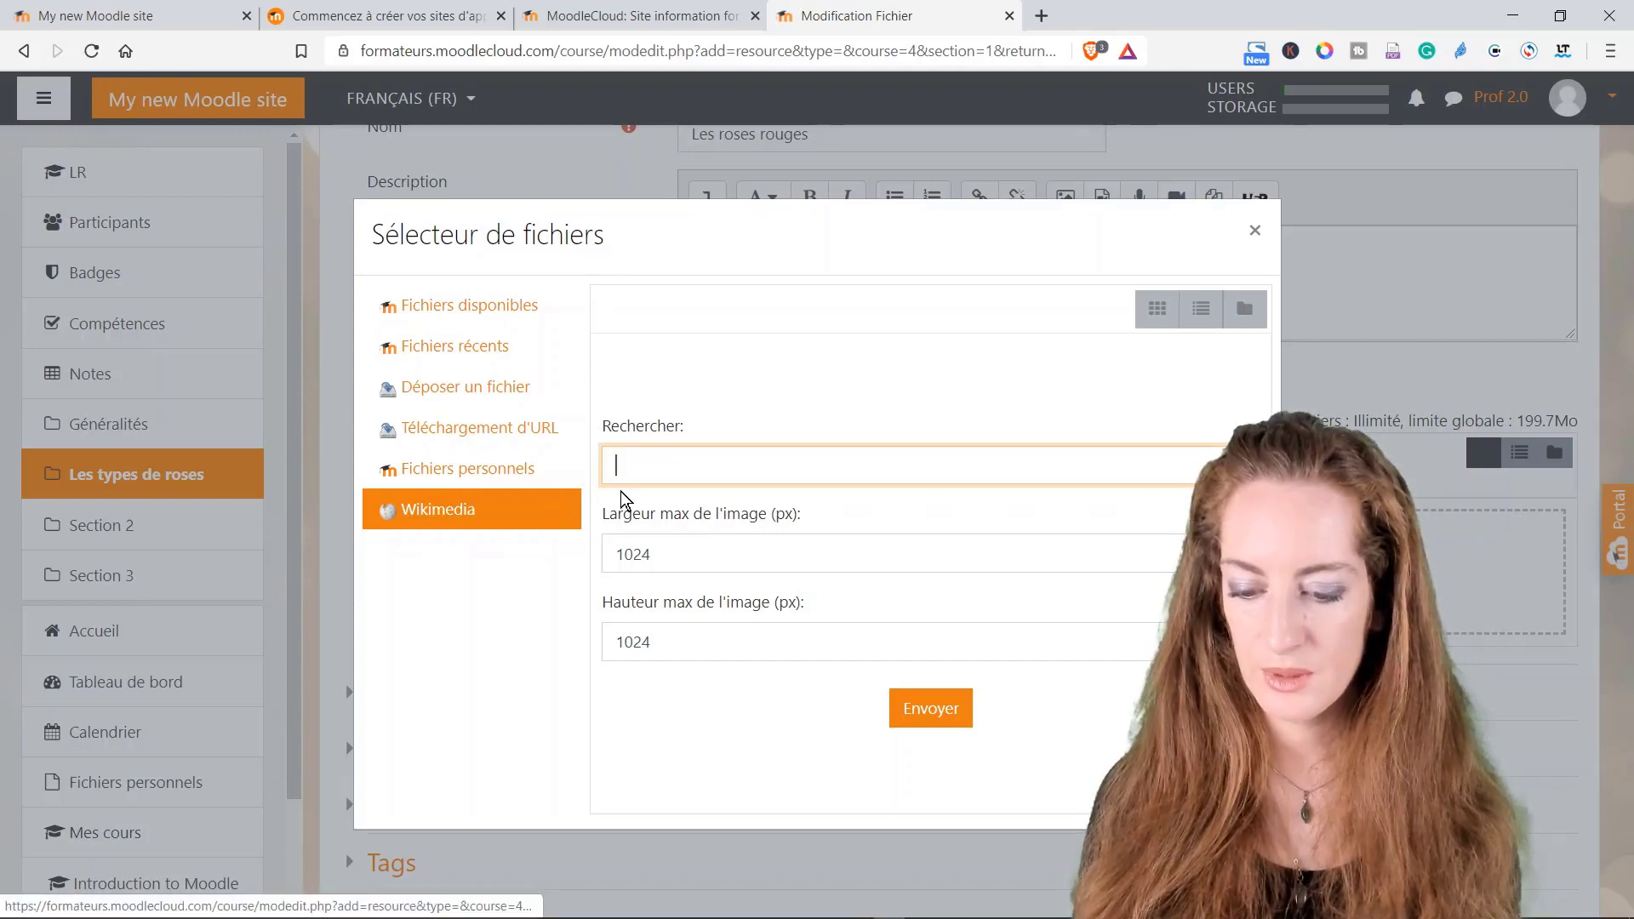
{"action": "type", "text": "roses rouge"}
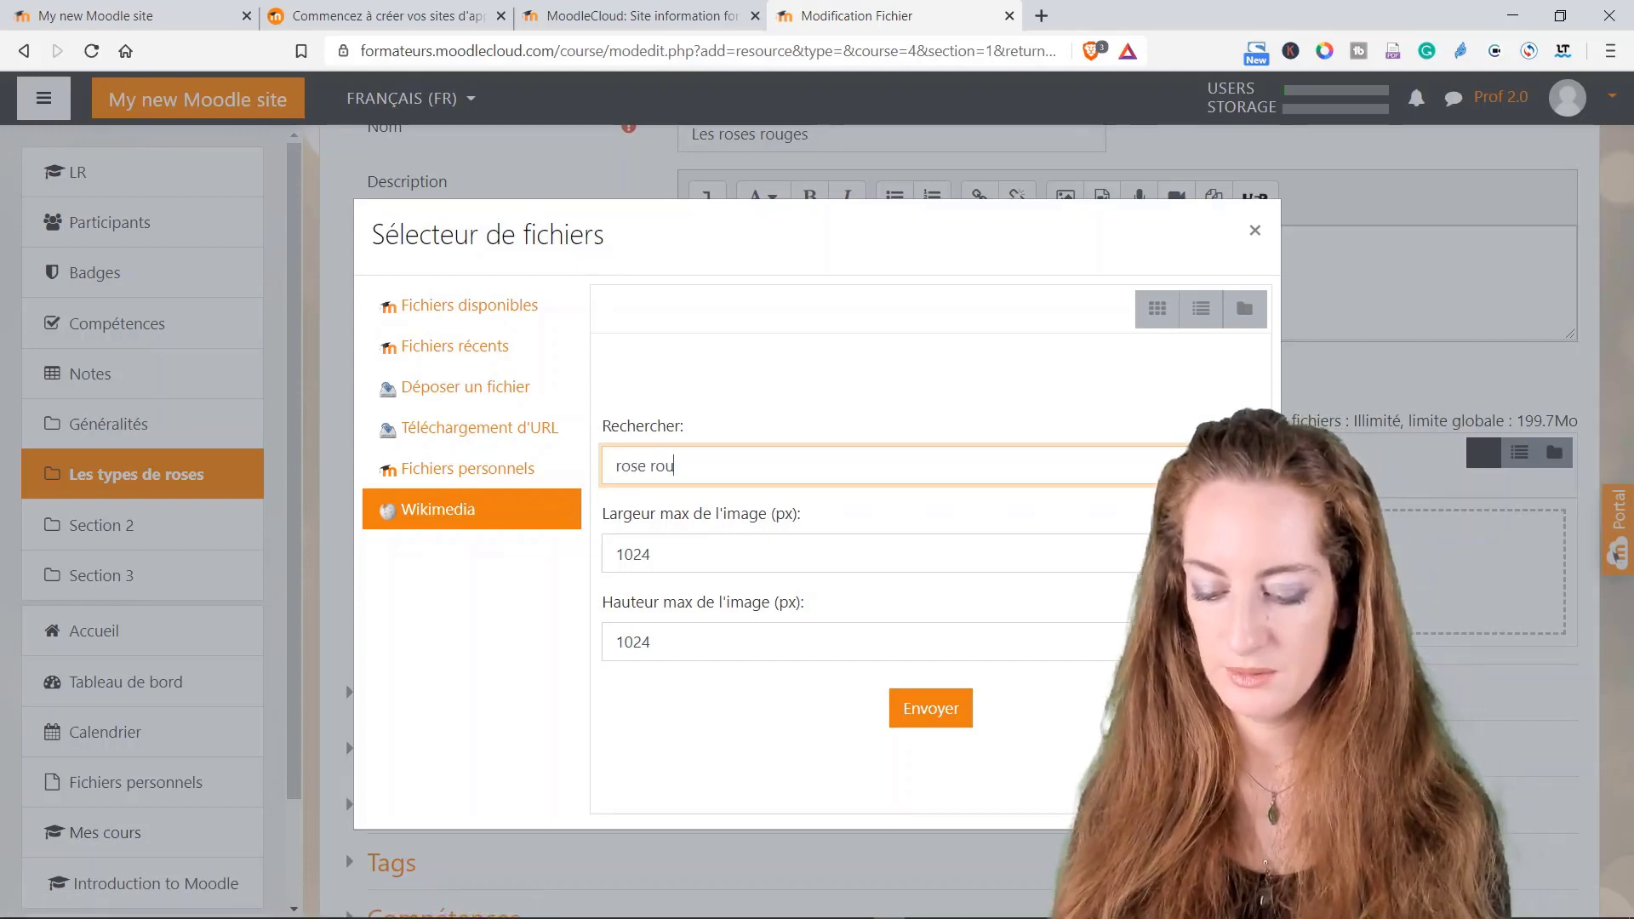
{"action": "key", "text": "Return"}
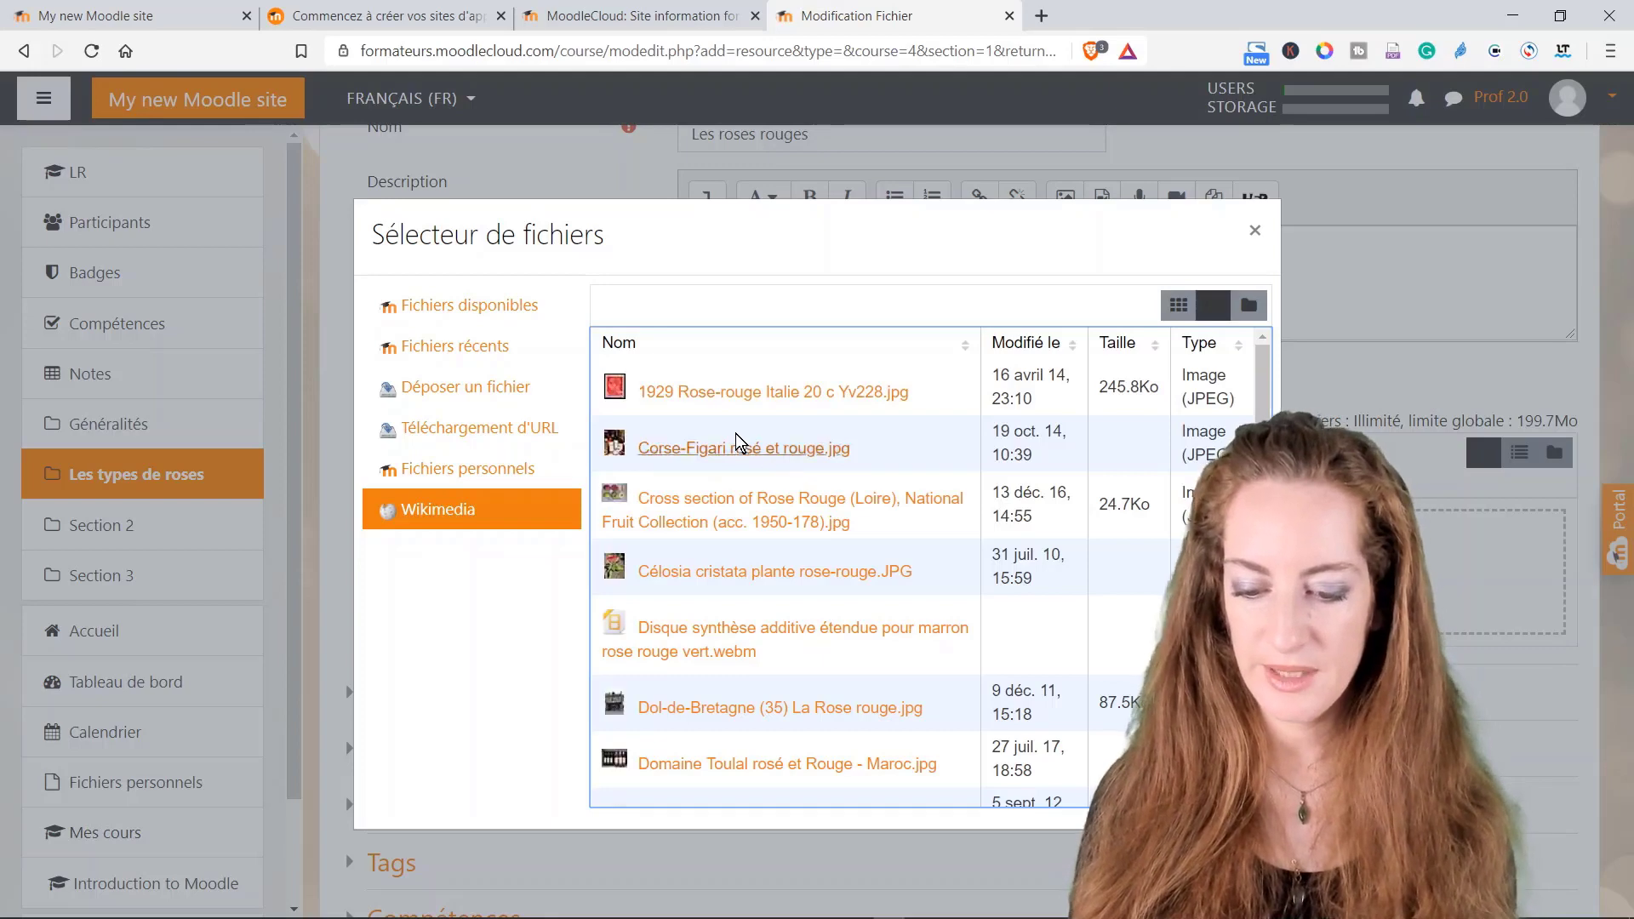
{"action": "scroll", "coordinate": [708, 595], "scroll_direction": "down", "scroll_amount": 3}
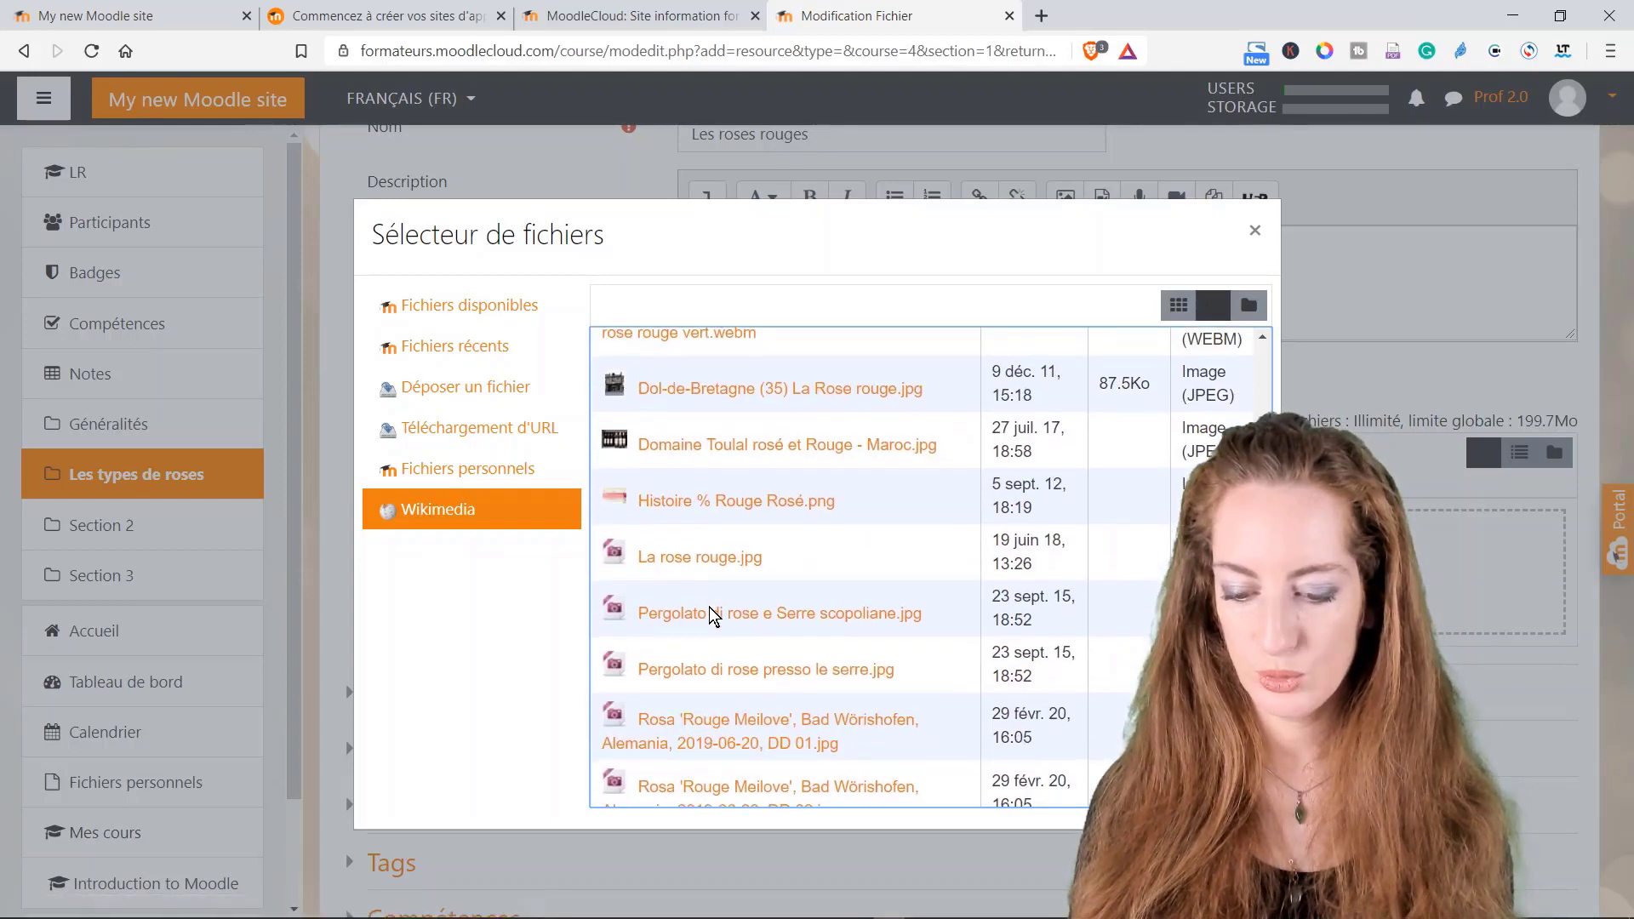
{"action": "left_click", "coordinate": [691, 558]}
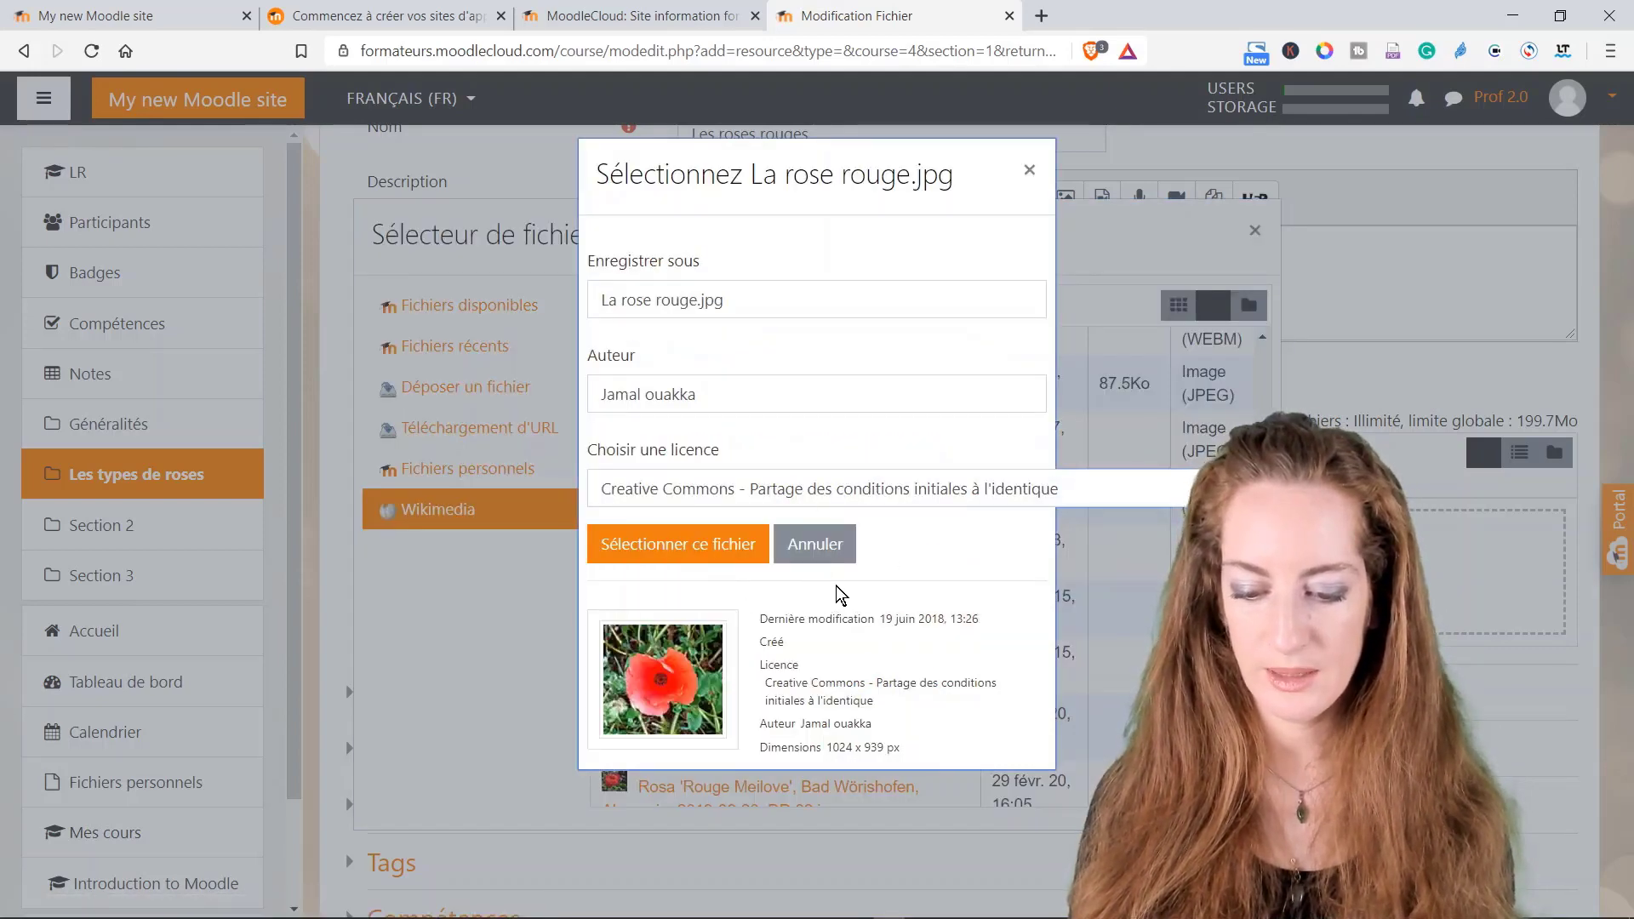
{"action": "left_click", "coordinate": [706, 550]}
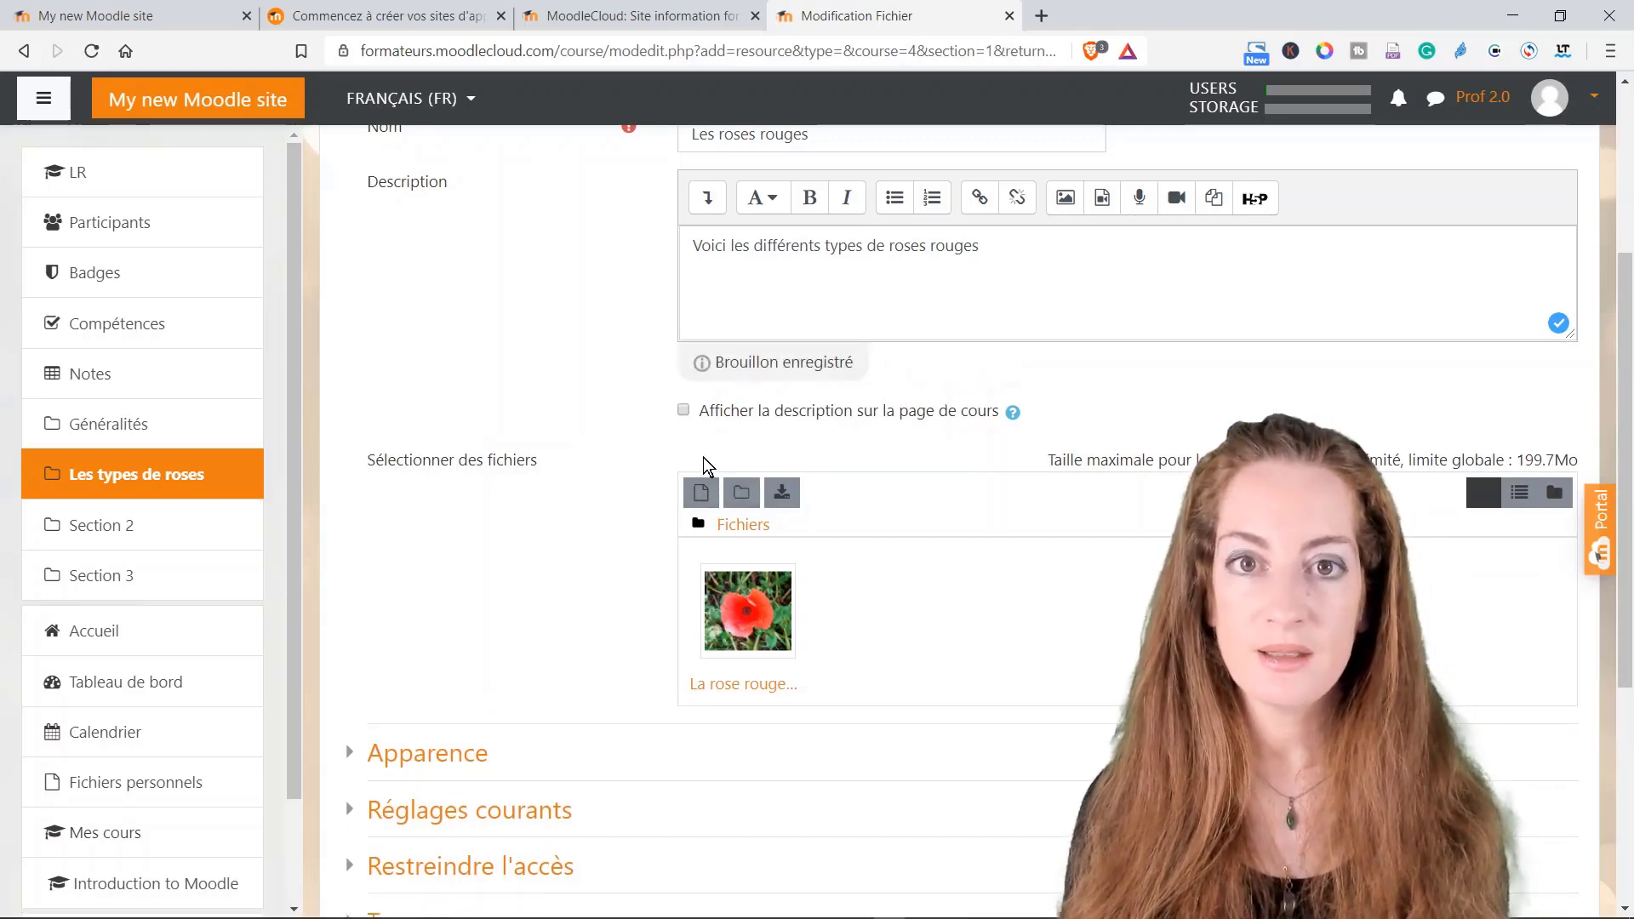
Step: Dismiss the reopened file picker, glance at Apparence, and save and display the Les roses rouges resource
{"action": "left_click", "coordinate": [700, 491]}
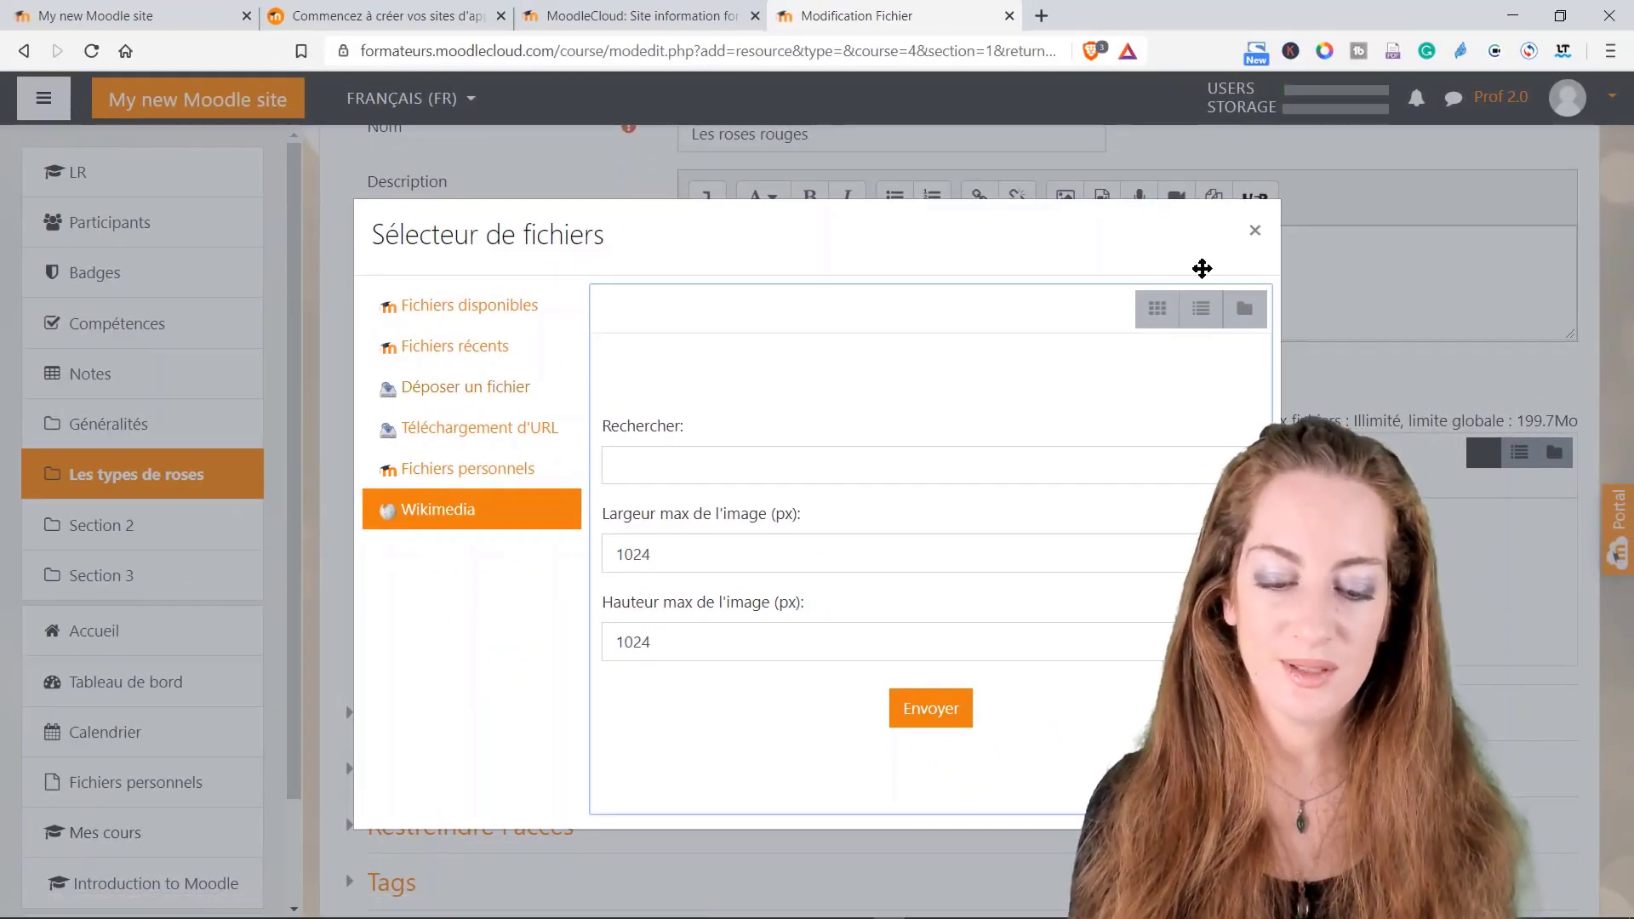
{"action": "left_click", "coordinate": [1254, 230]}
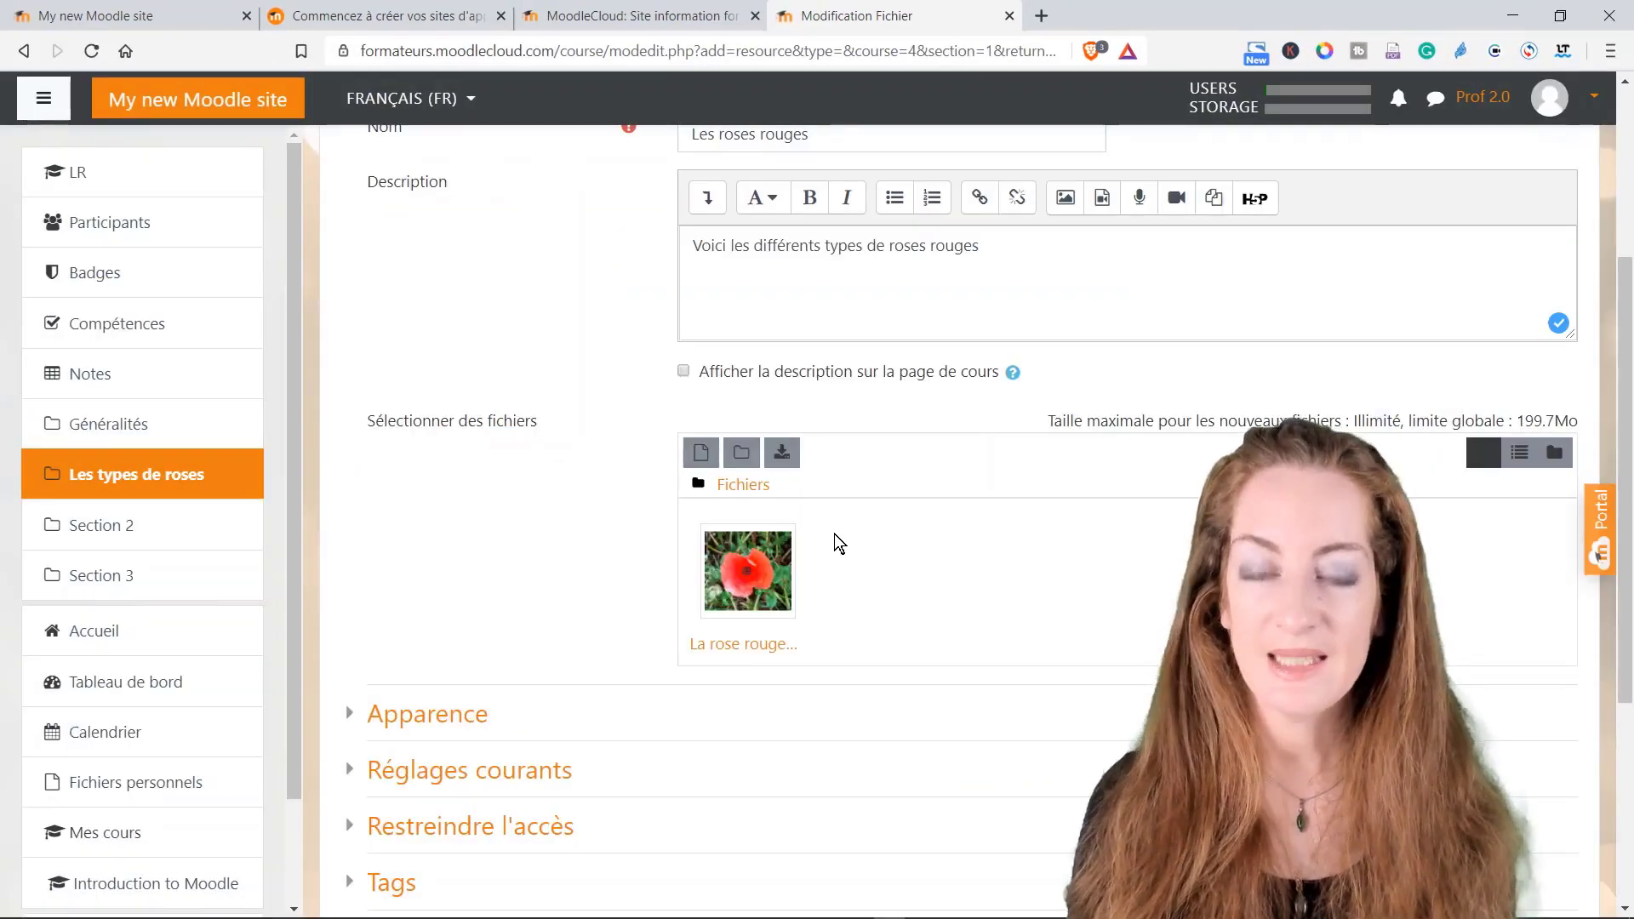
{"action": "scroll", "coordinate": [852, 541], "scroll_direction": "down", "scroll_amount": 3}
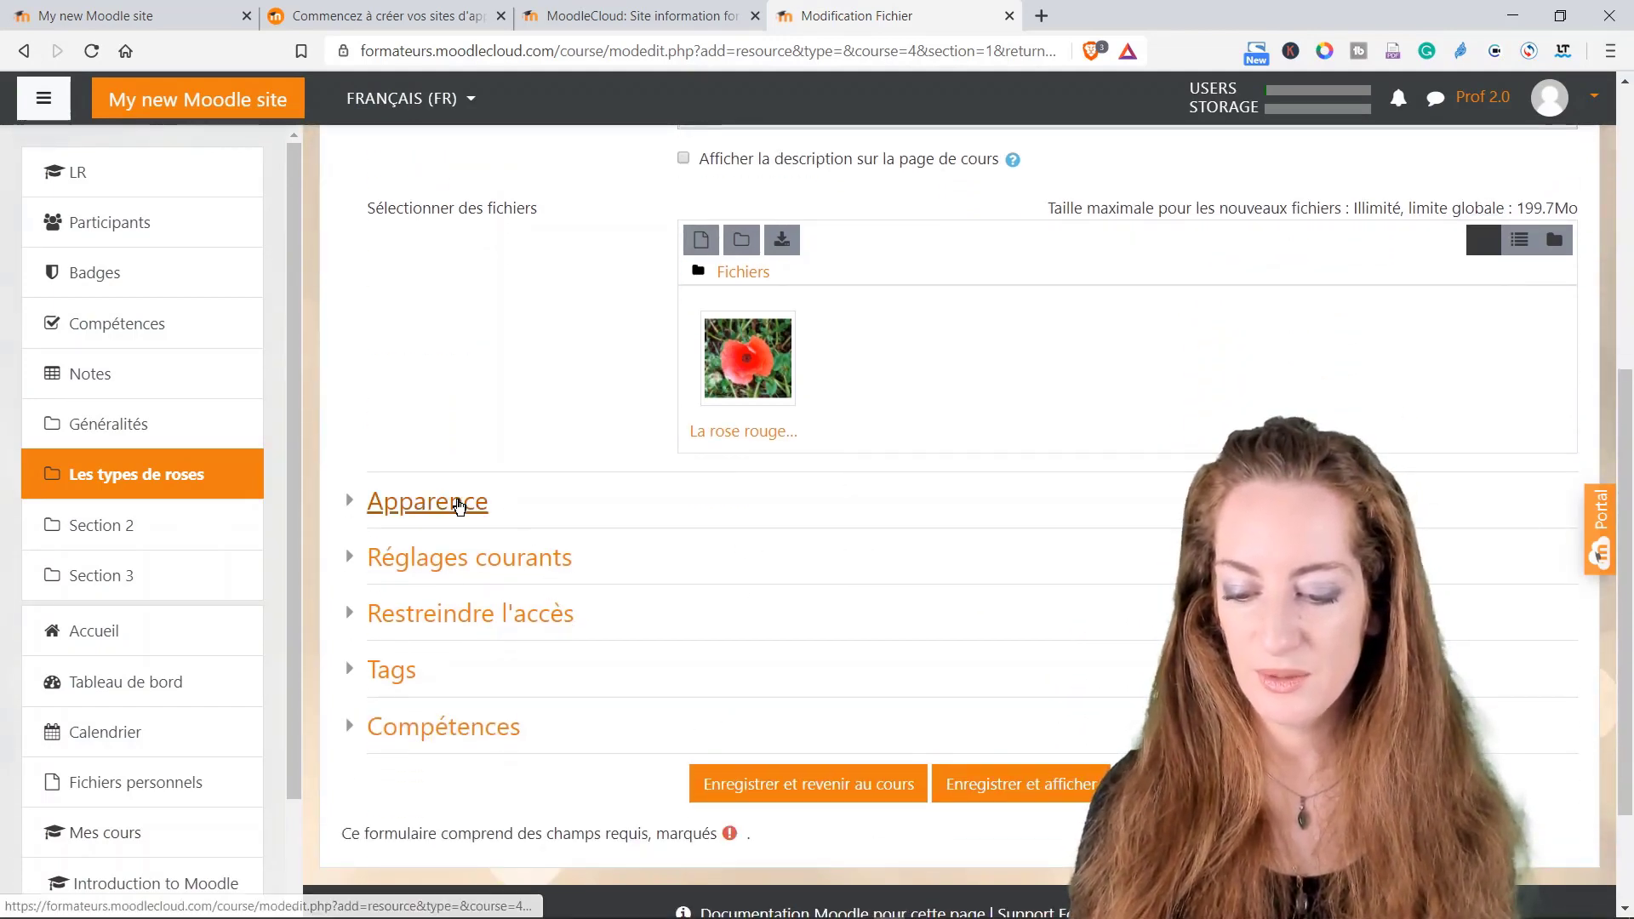
{"action": "left_click", "coordinate": [459, 505]}
{"action": "left_click", "coordinate": [467, 510]}
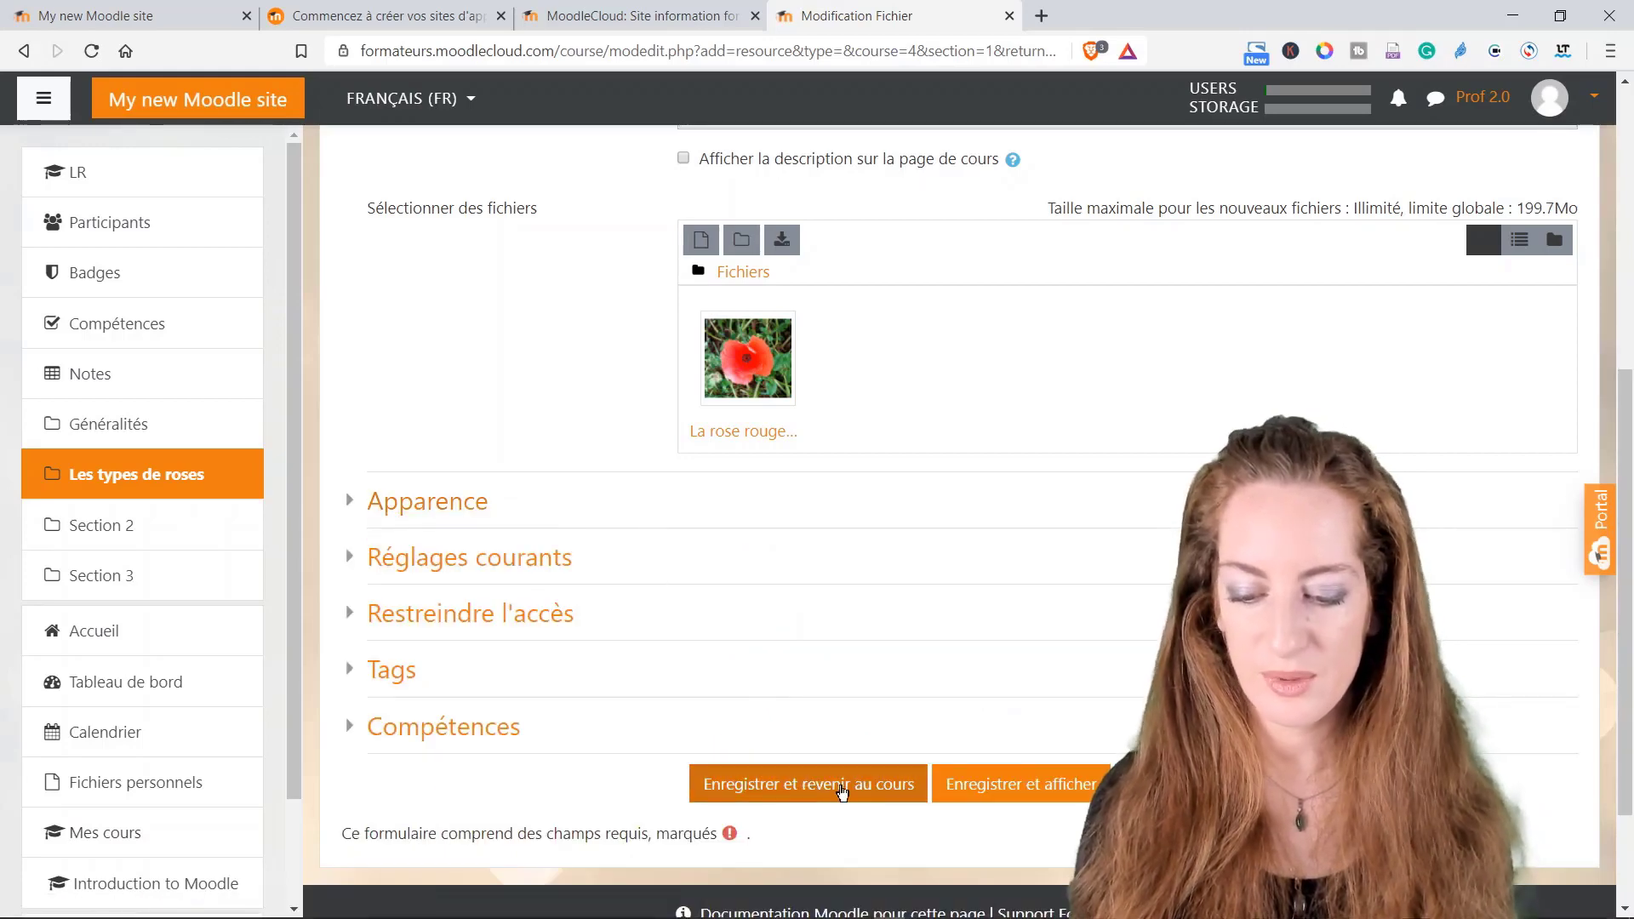
{"action": "left_click", "coordinate": [970, 792]}
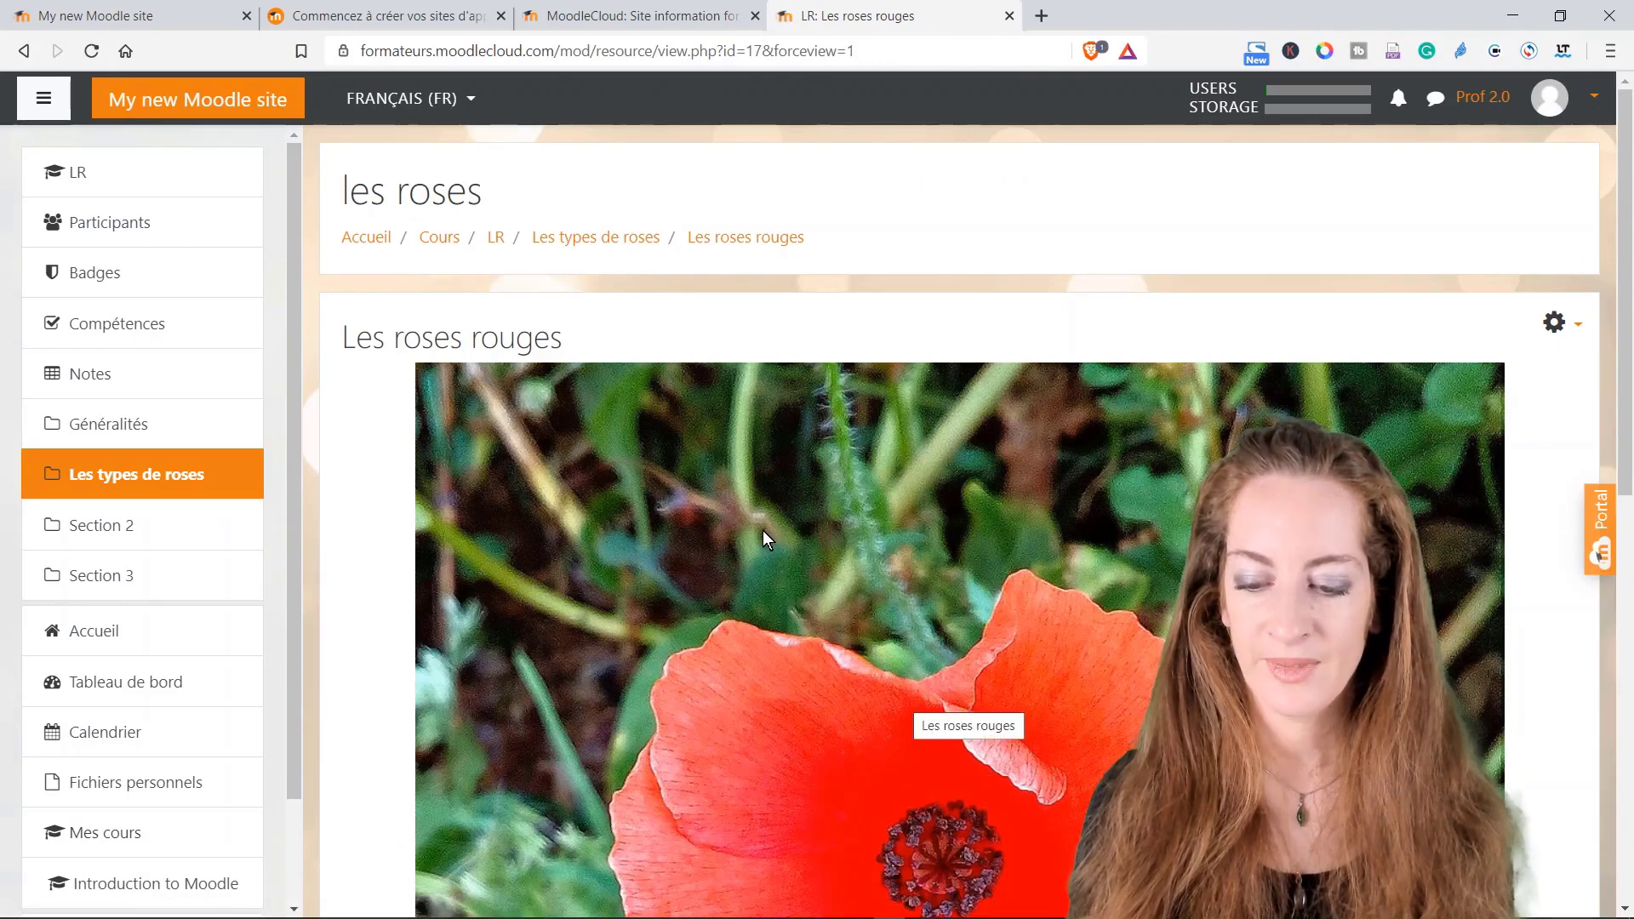
Step: Return to Les types de roses and add a Feedback activity from the chooser
{"action": "left_click", "coordinate": [605, 242]}
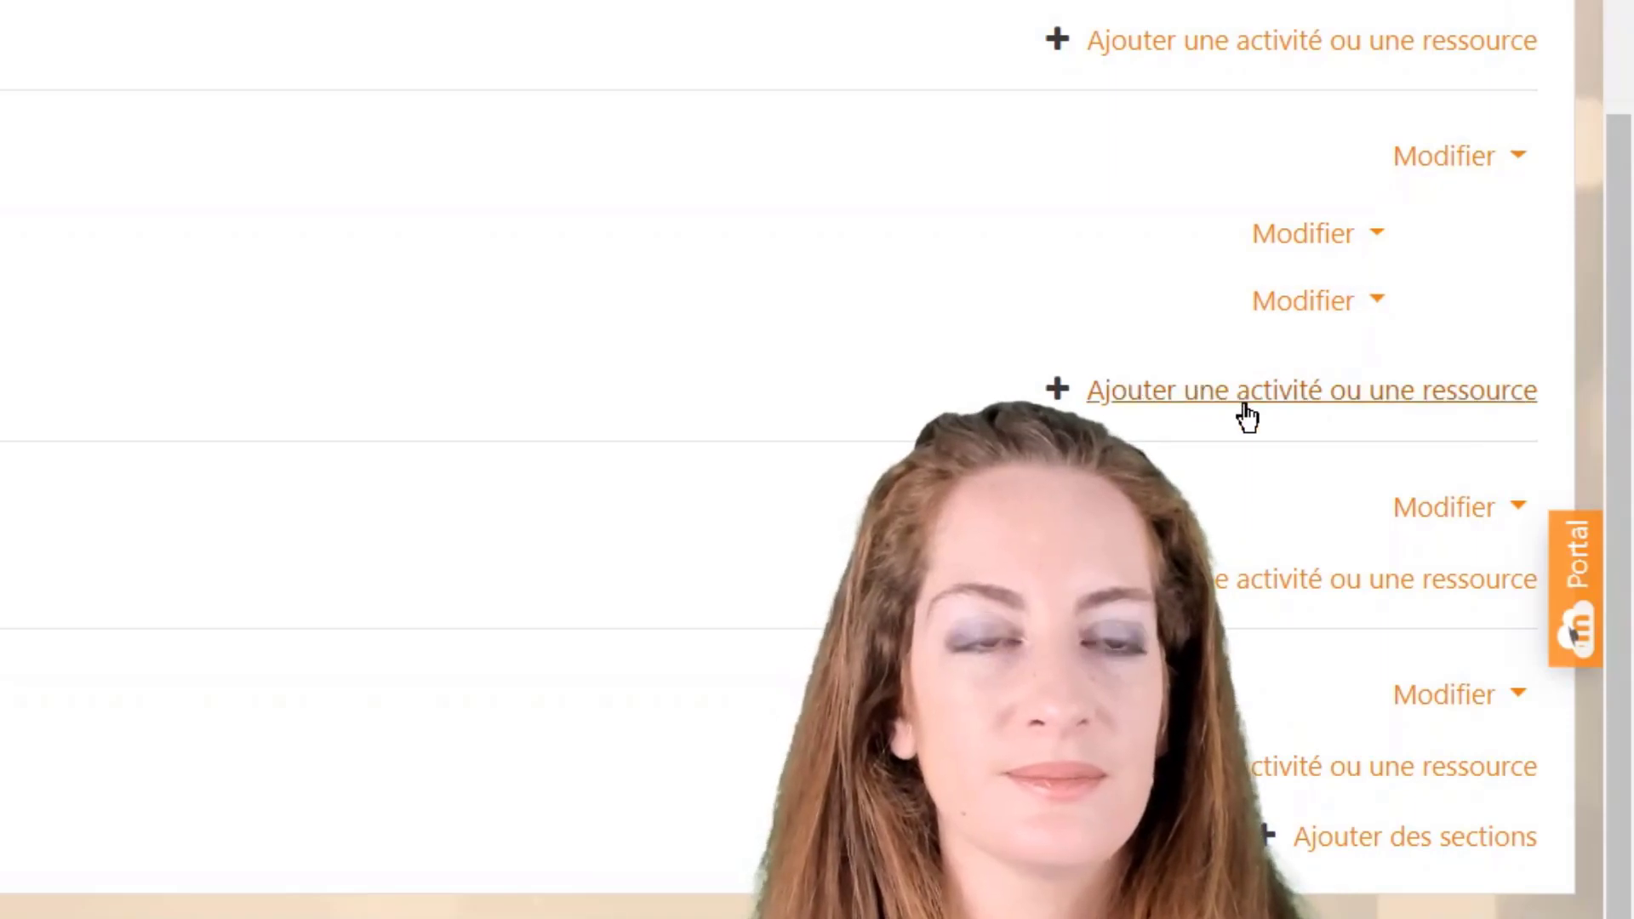
{"action": "left_click", "coordinate": [1242, 407]}
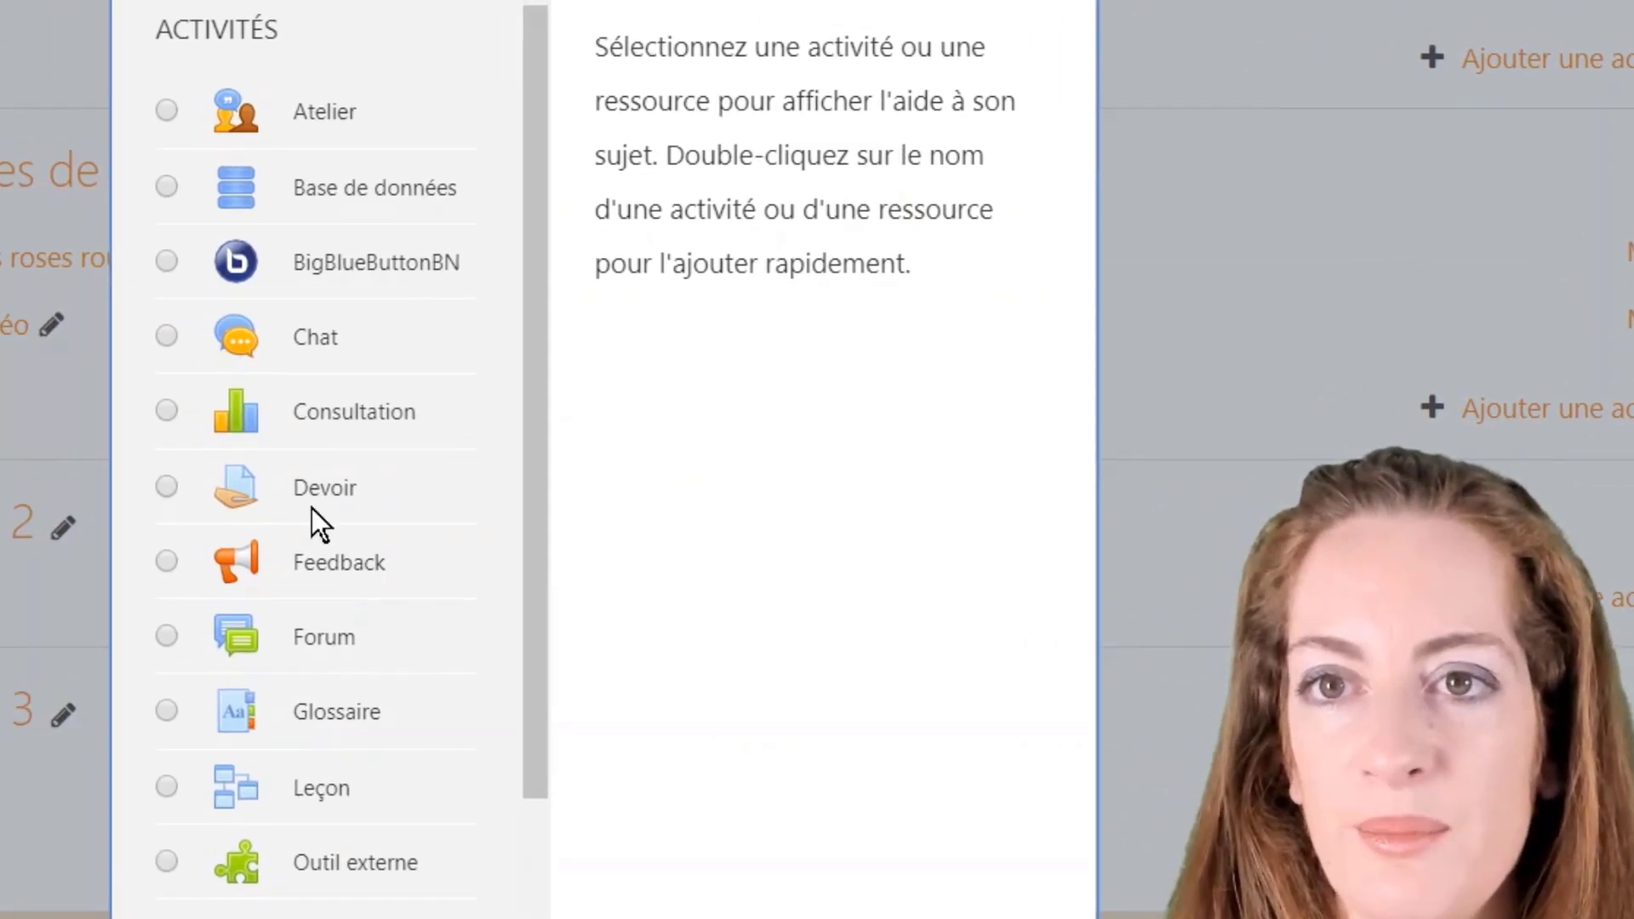
{"action": "left_click", "coordinate": [254, 560]}
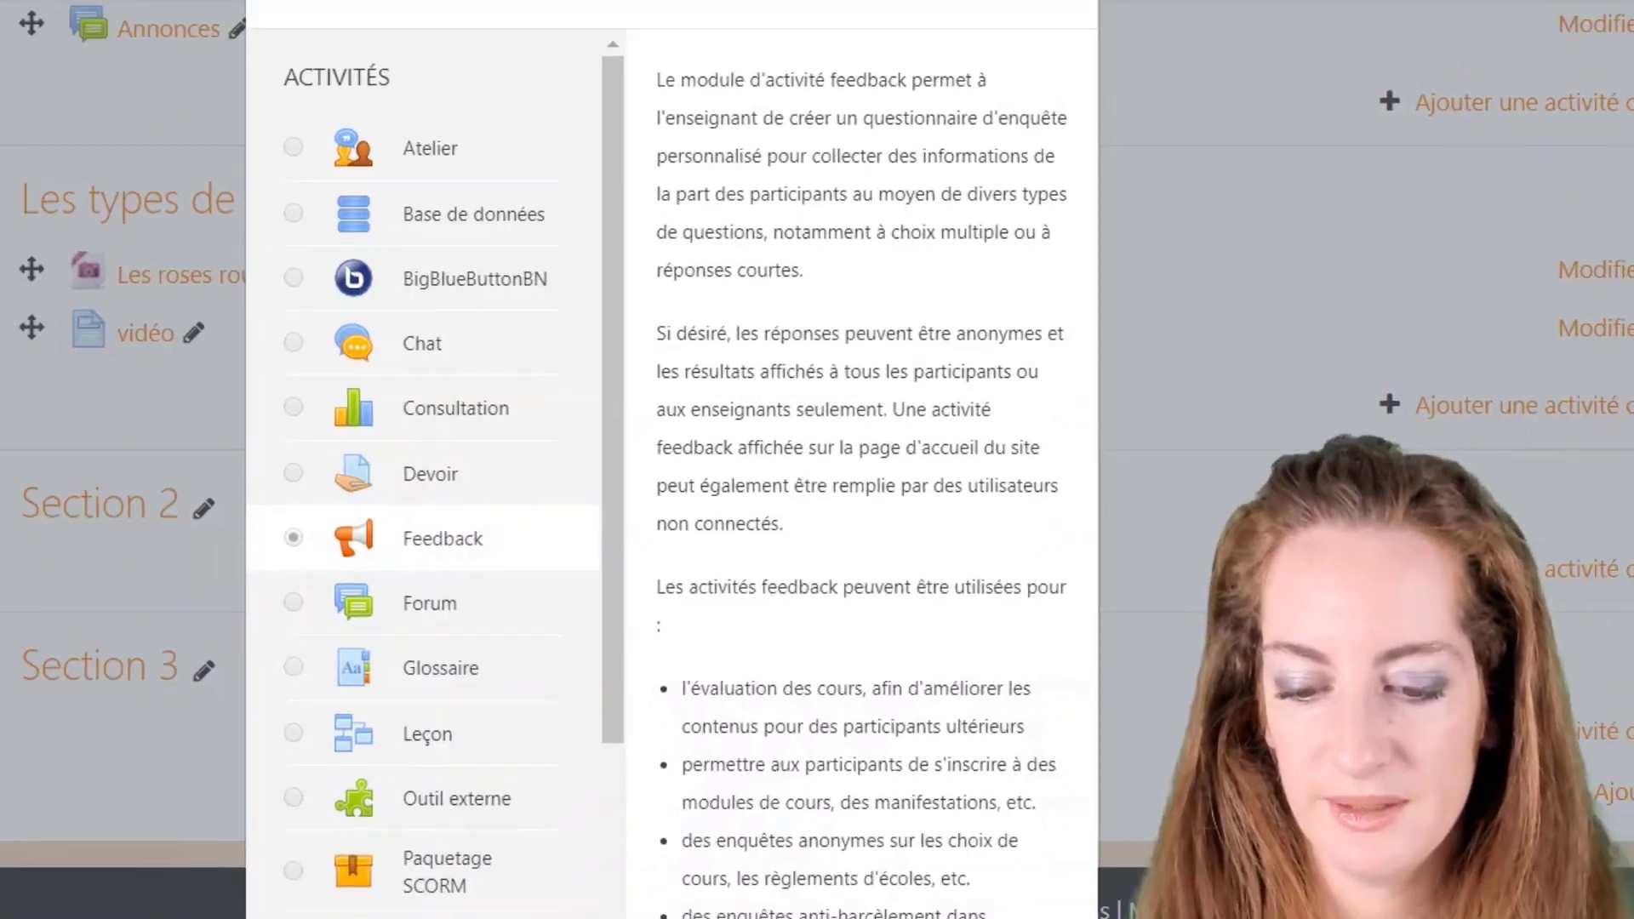
{"action": "left_click", "coordinate": [885, 911]}
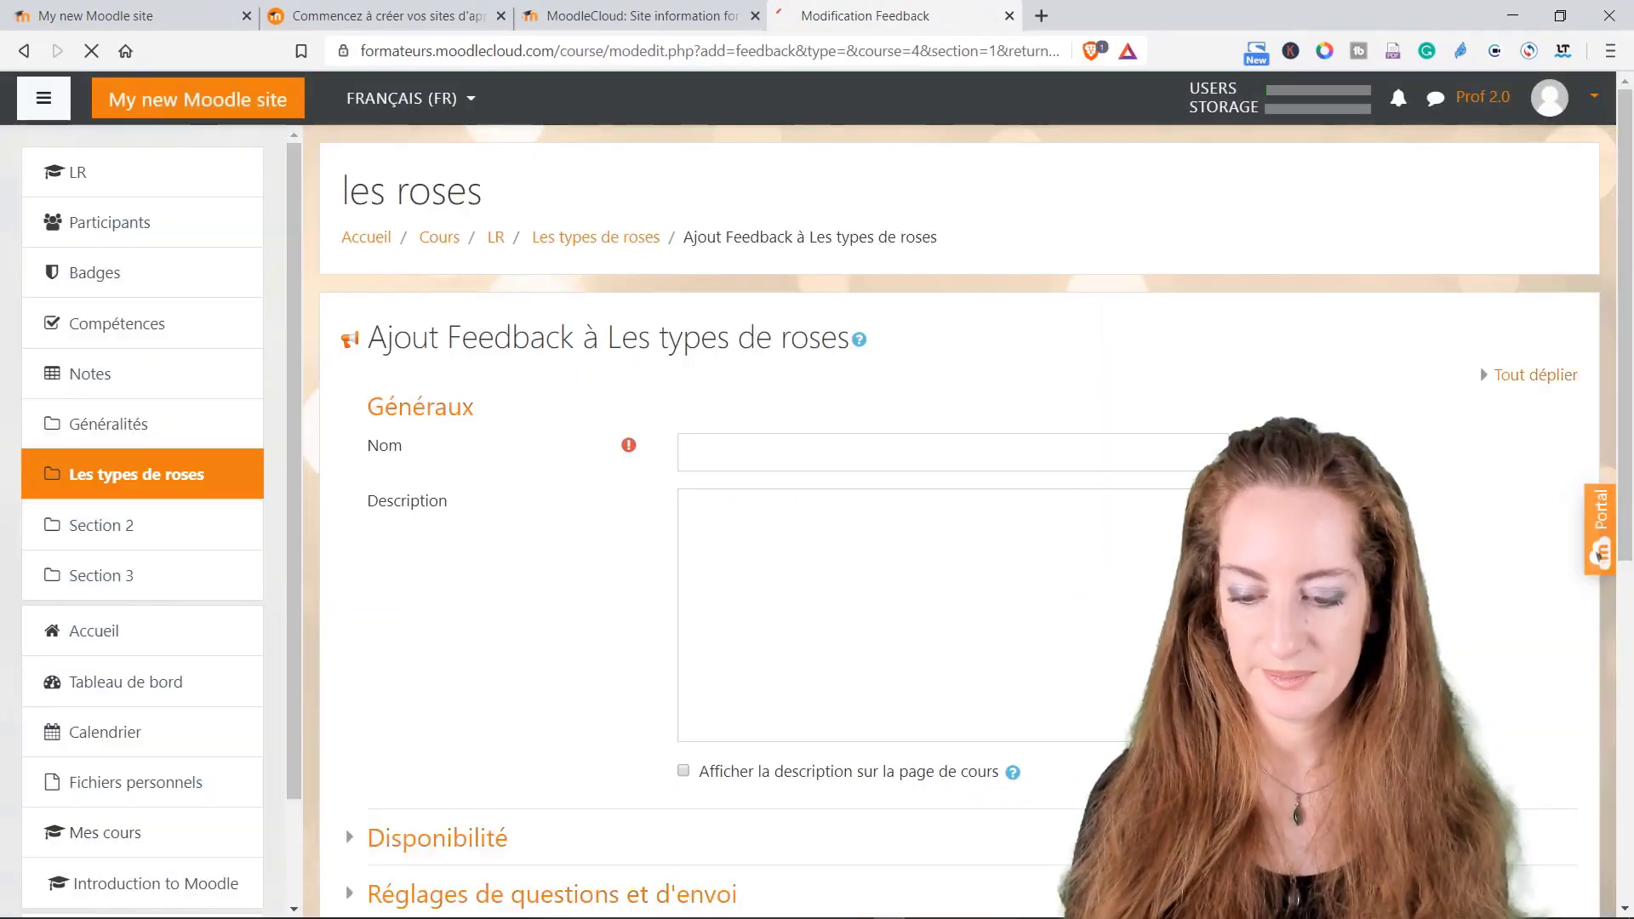
Step: Name the feedback 'votre avis compte', describe it 'Avez-vous compris?' and show the description on the course page
{"action": "type", "text": "vo"}
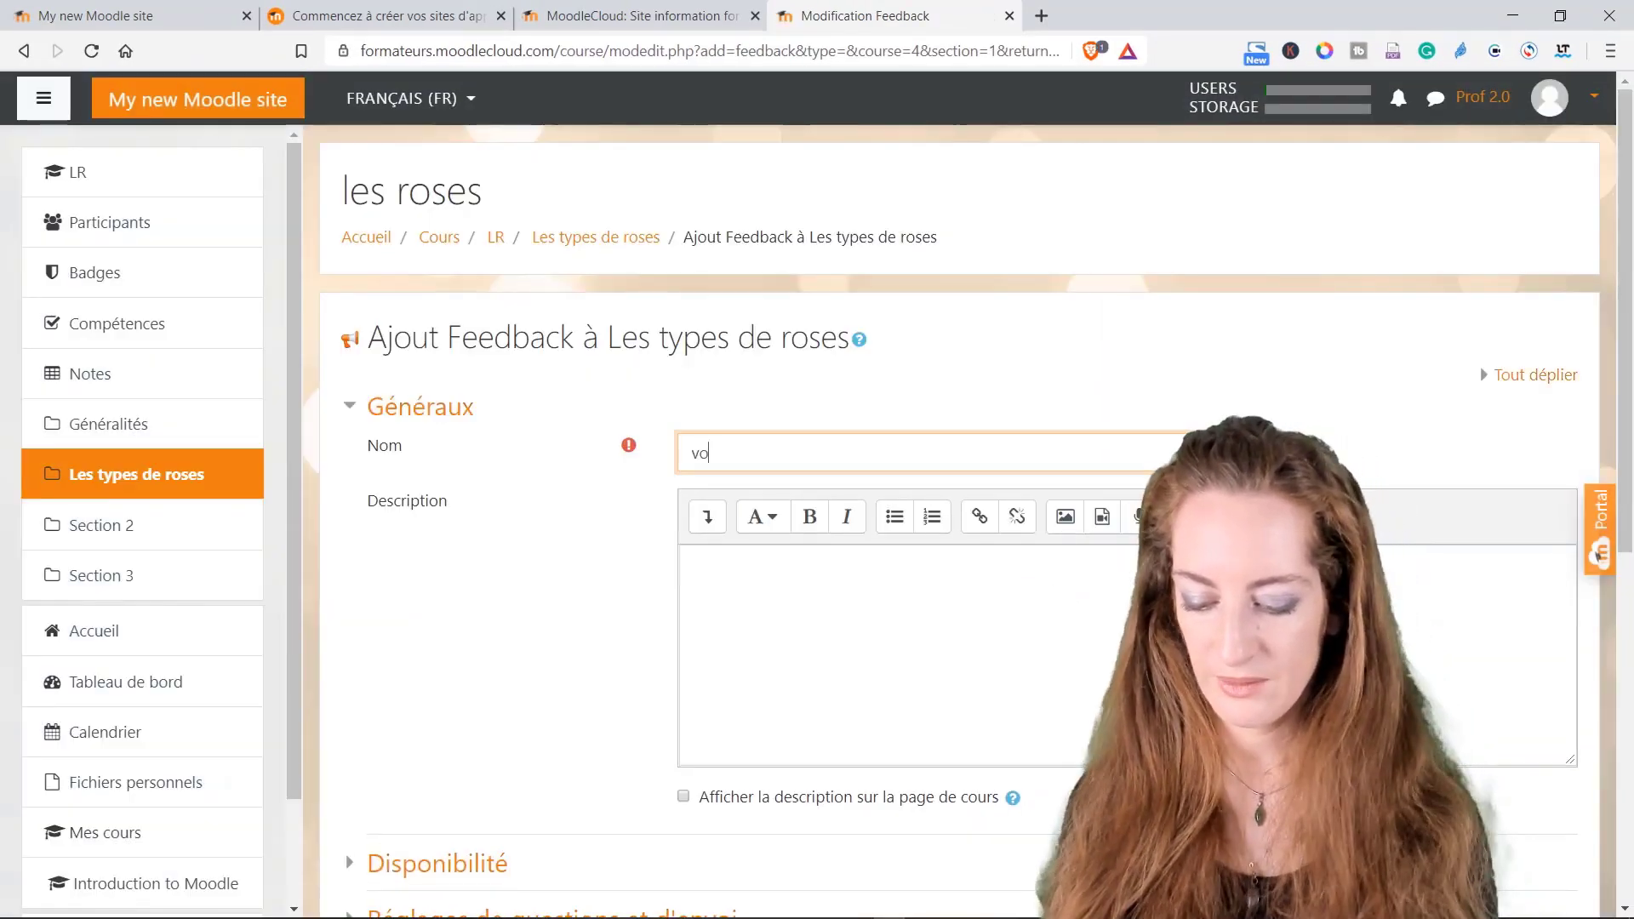
{"action": "type", "text": "tre avis compte"}
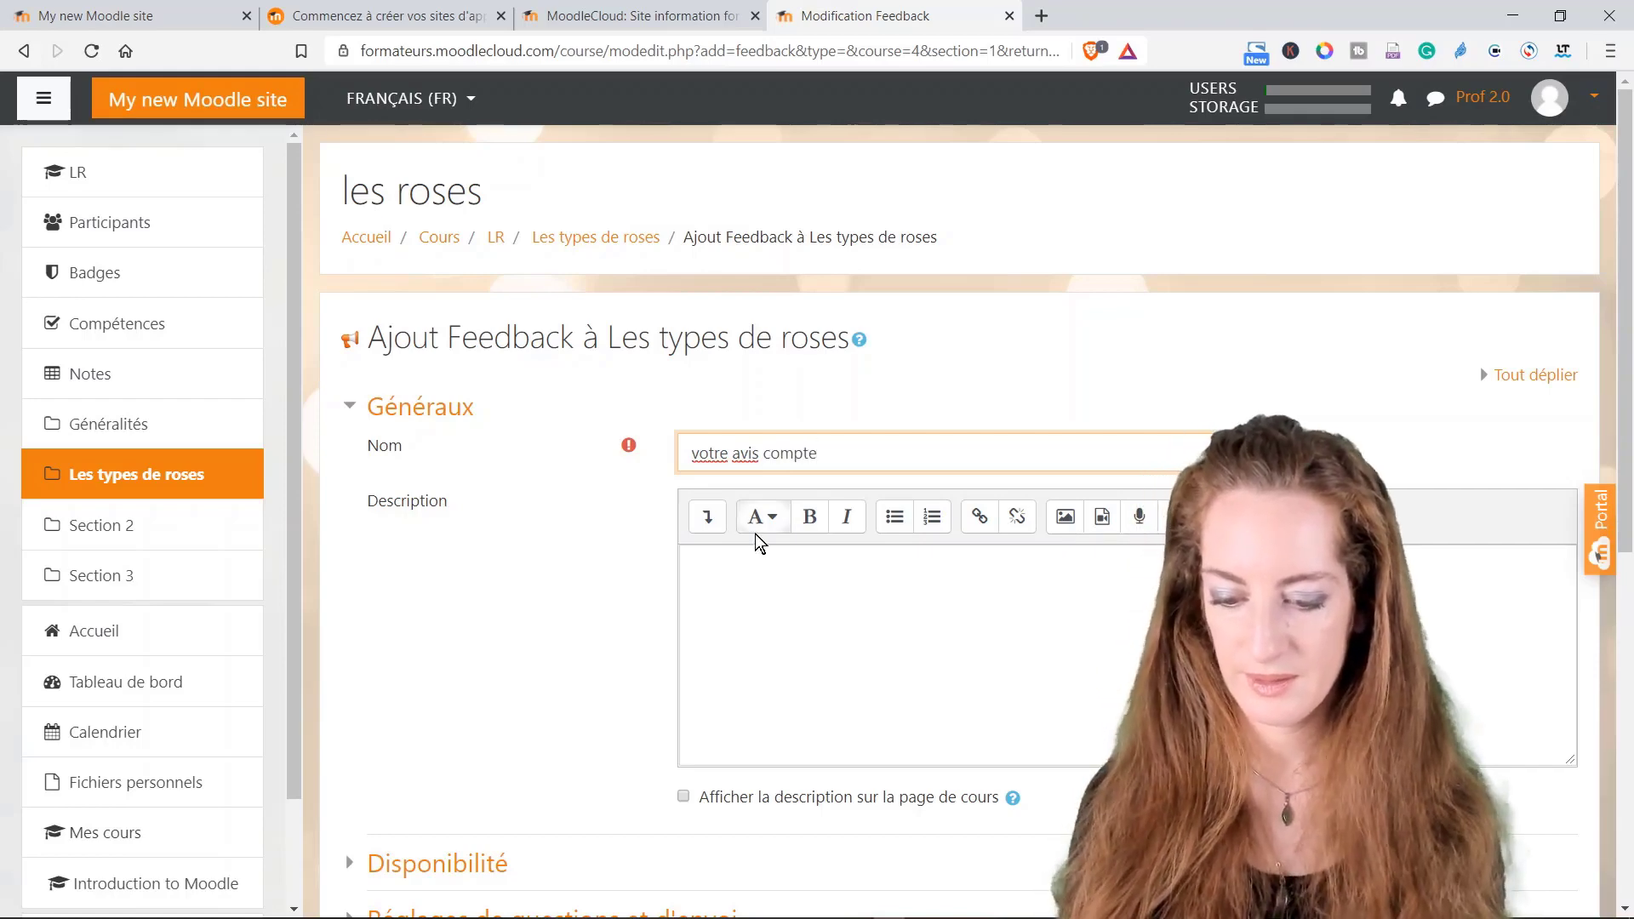
{"action": "left_click", "coordinate": [758, 582]}
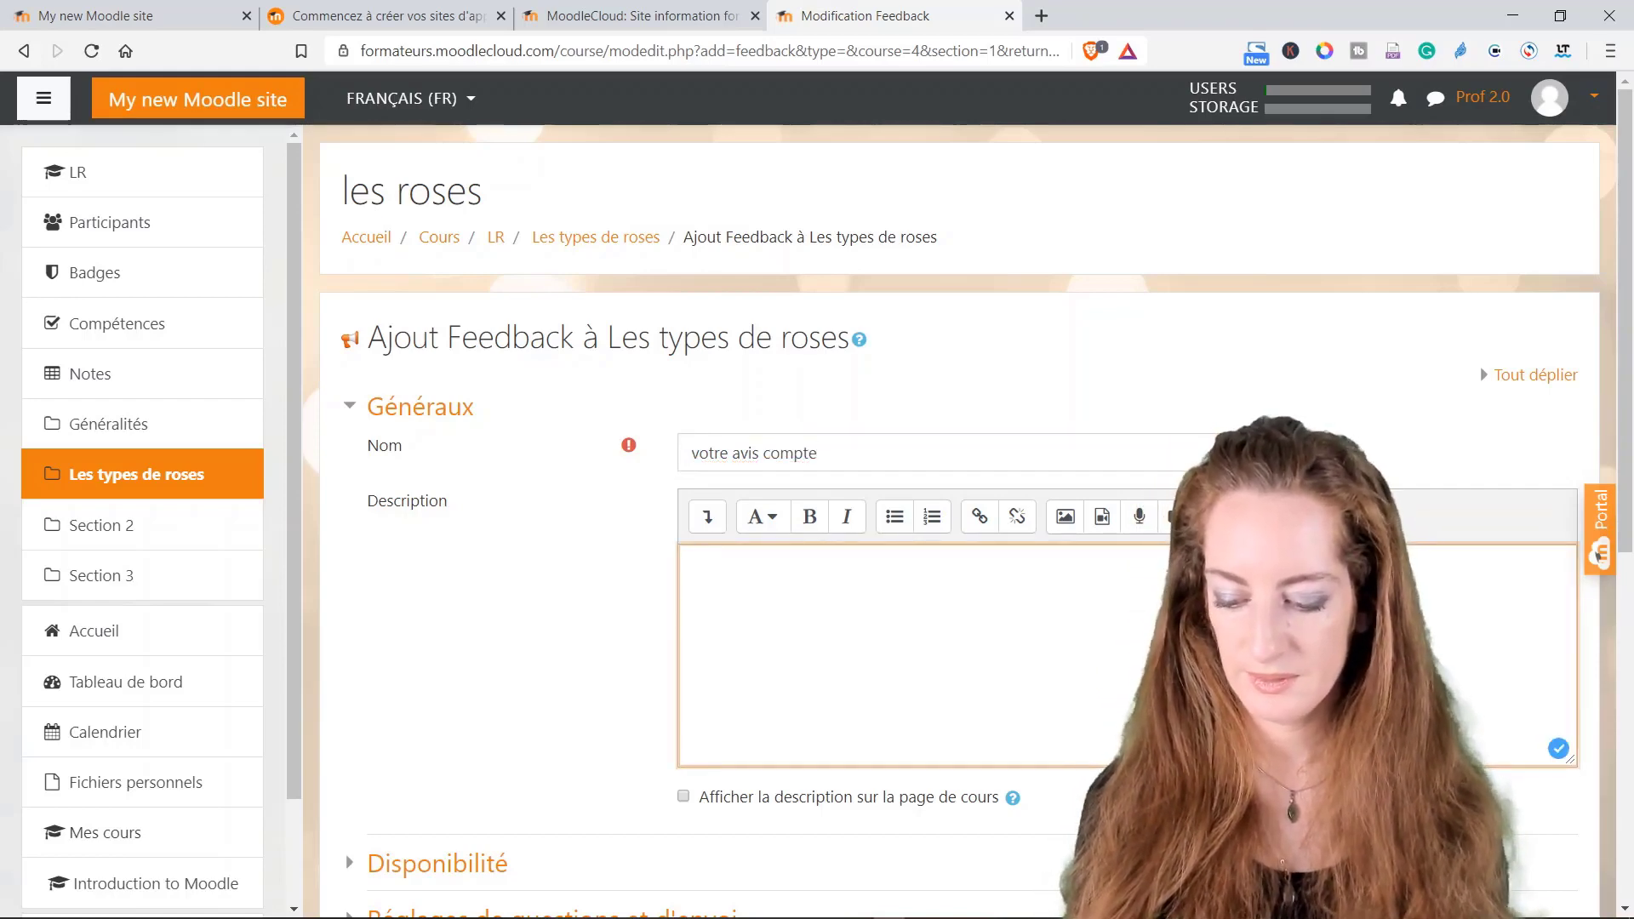
{"action": "type", "text": "Avez-v"}
{"action": "type", "text": "ous aim"}
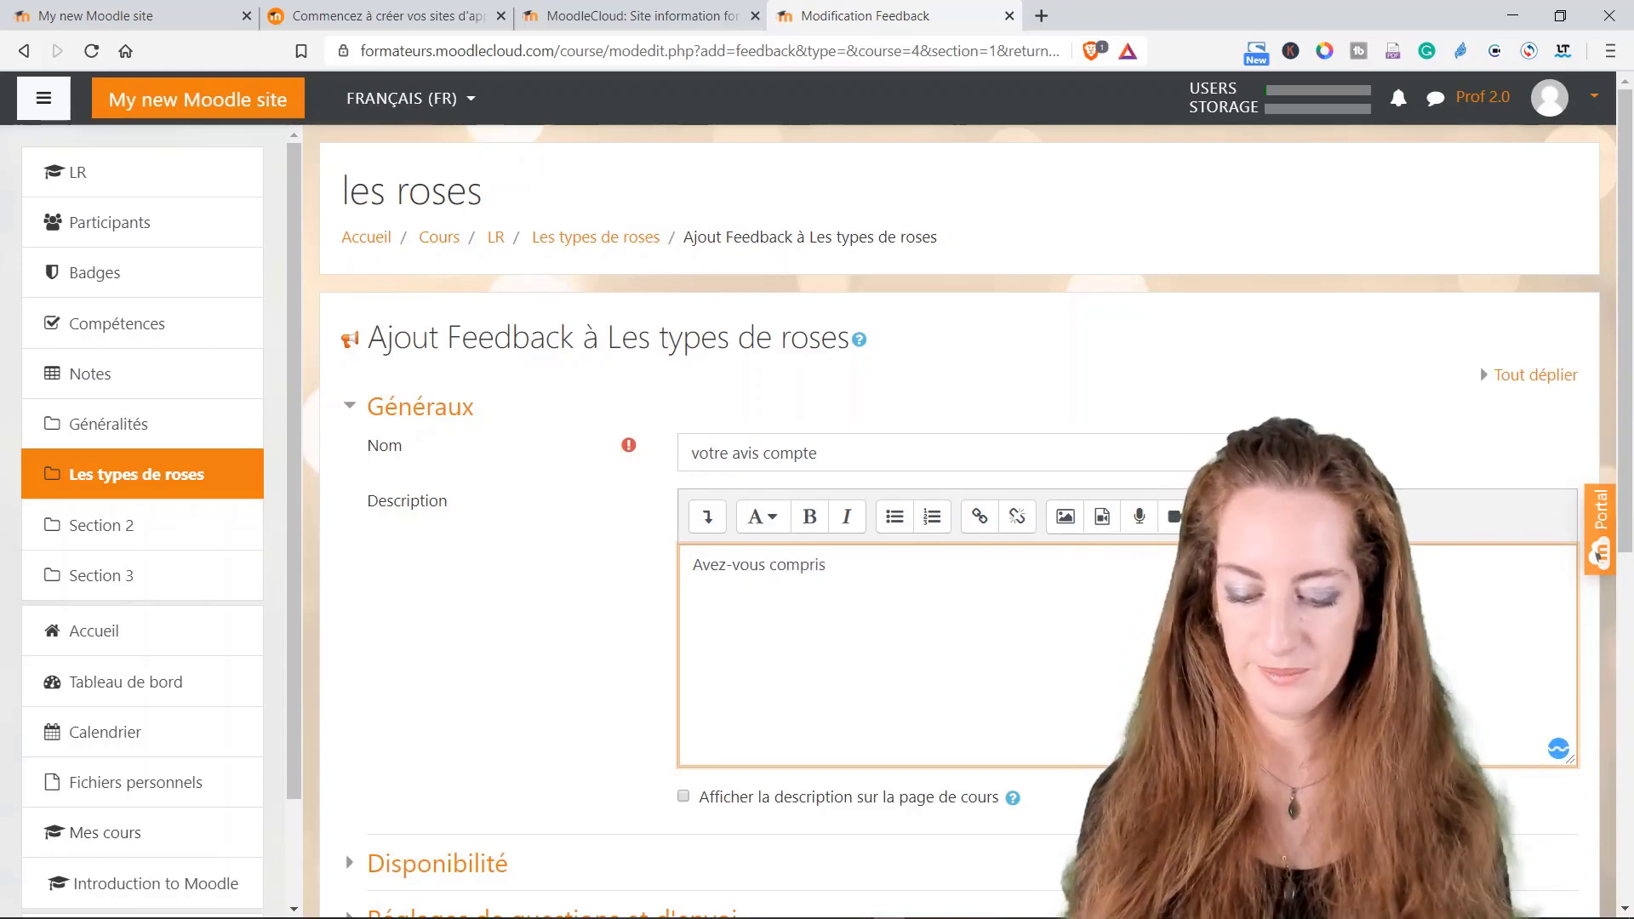
{"action": "scroll", "coordinate": [967, 504], "scroll_direction": "down", "scroll_amount": 2}
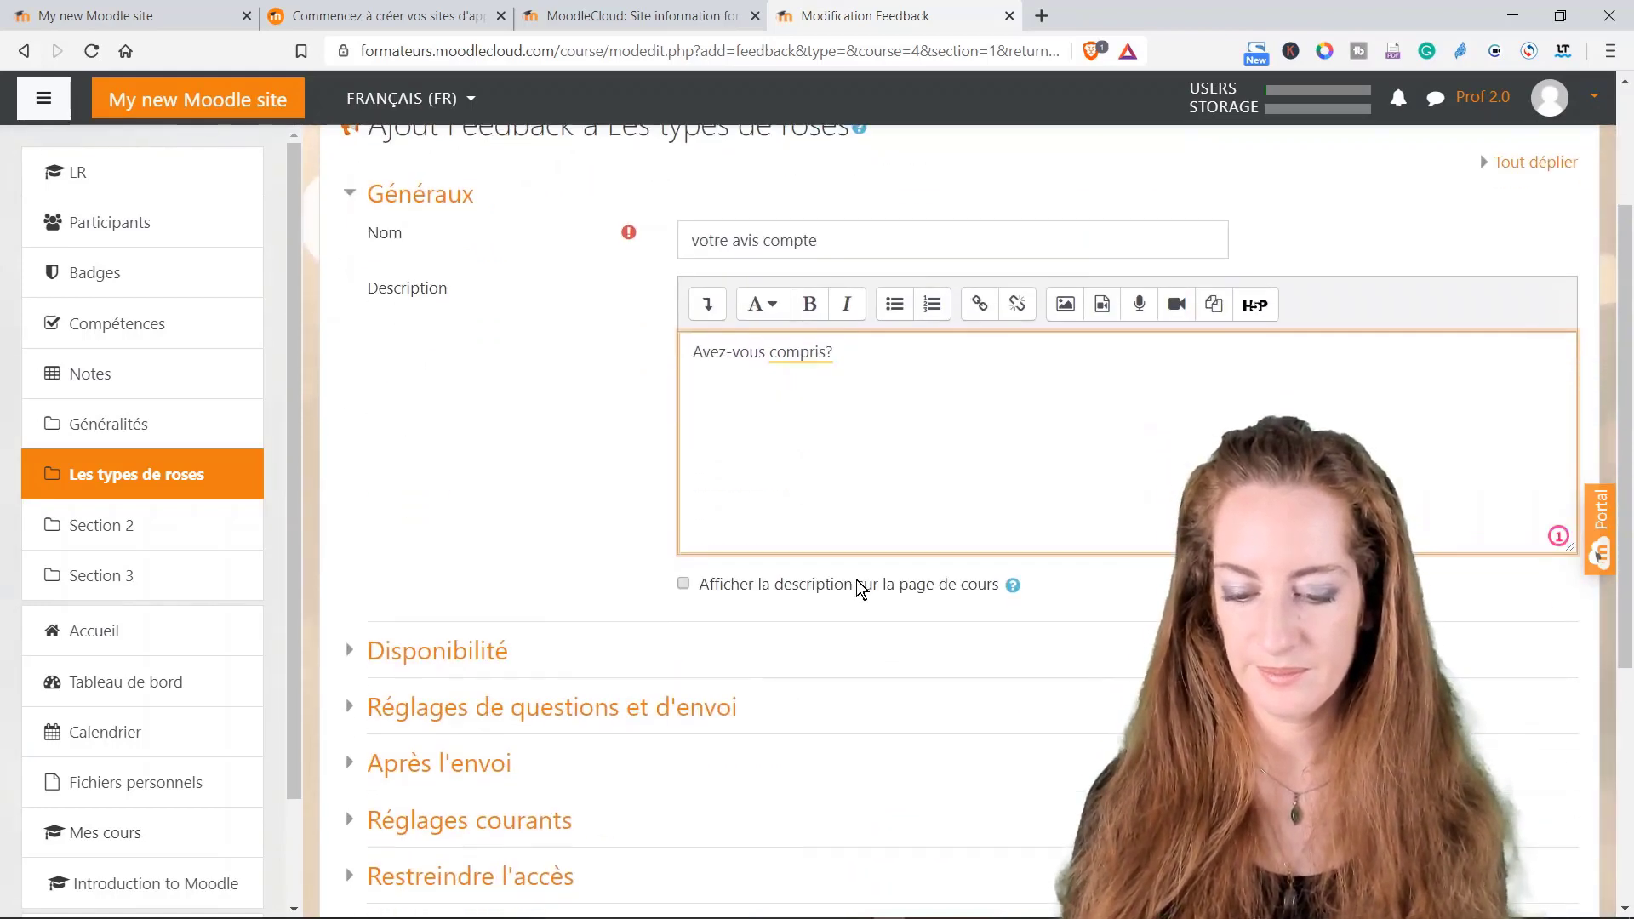
{"action": "scroll", "coordinate": [861, 587], "scroll_direction": "down", "scroll_amount": 2}
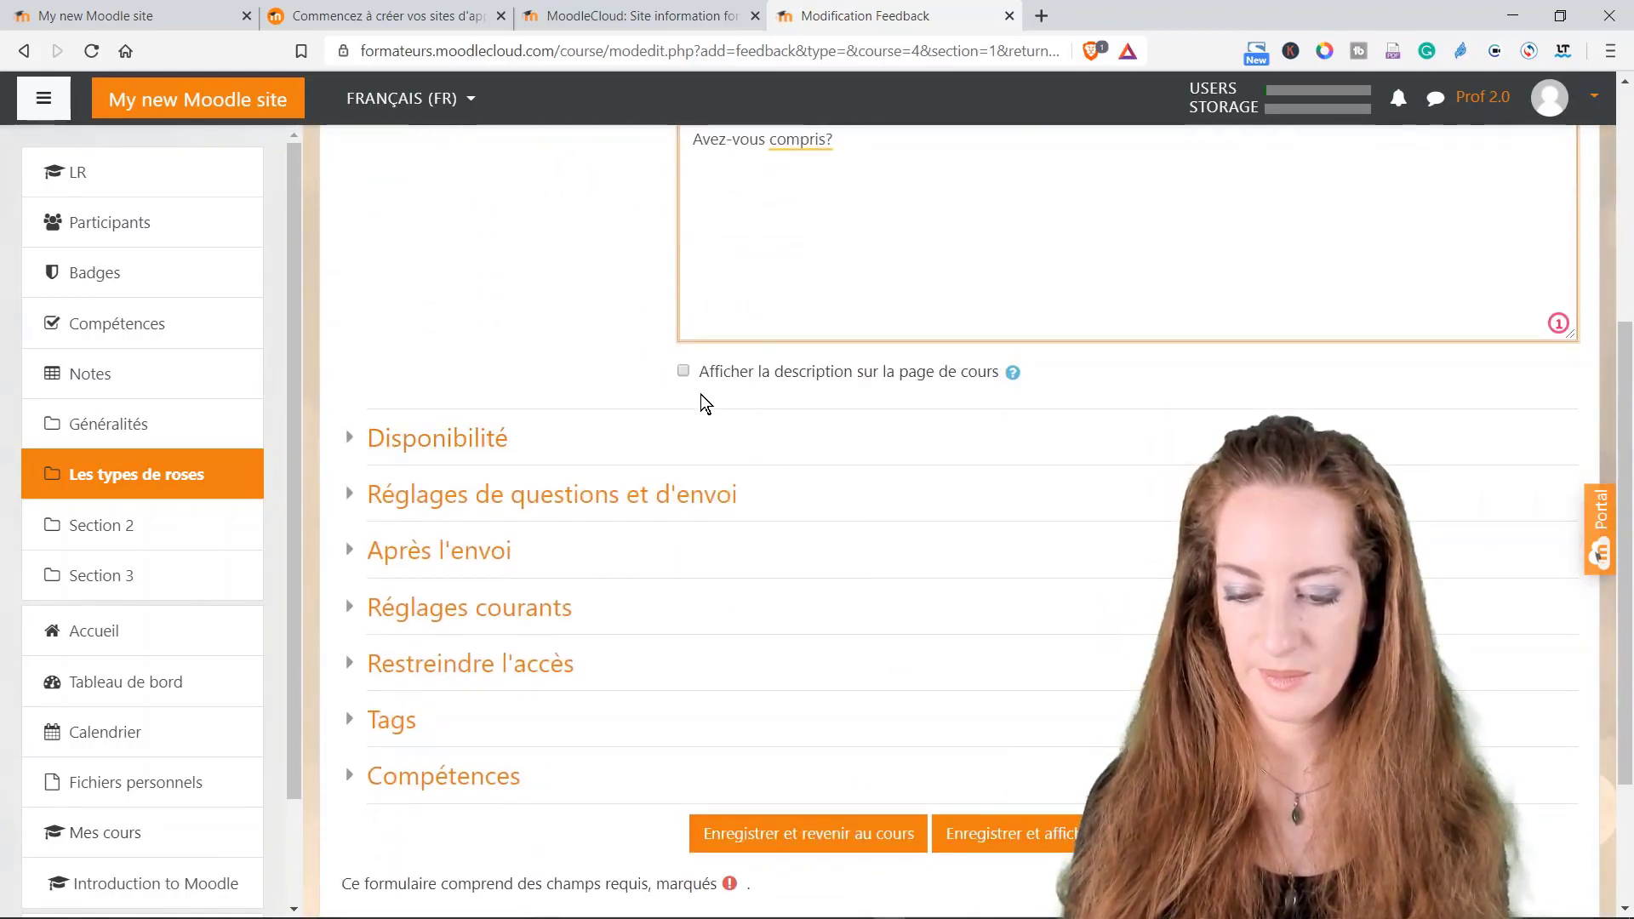
{"action": "left_click", "coordinate": [682, 372]}
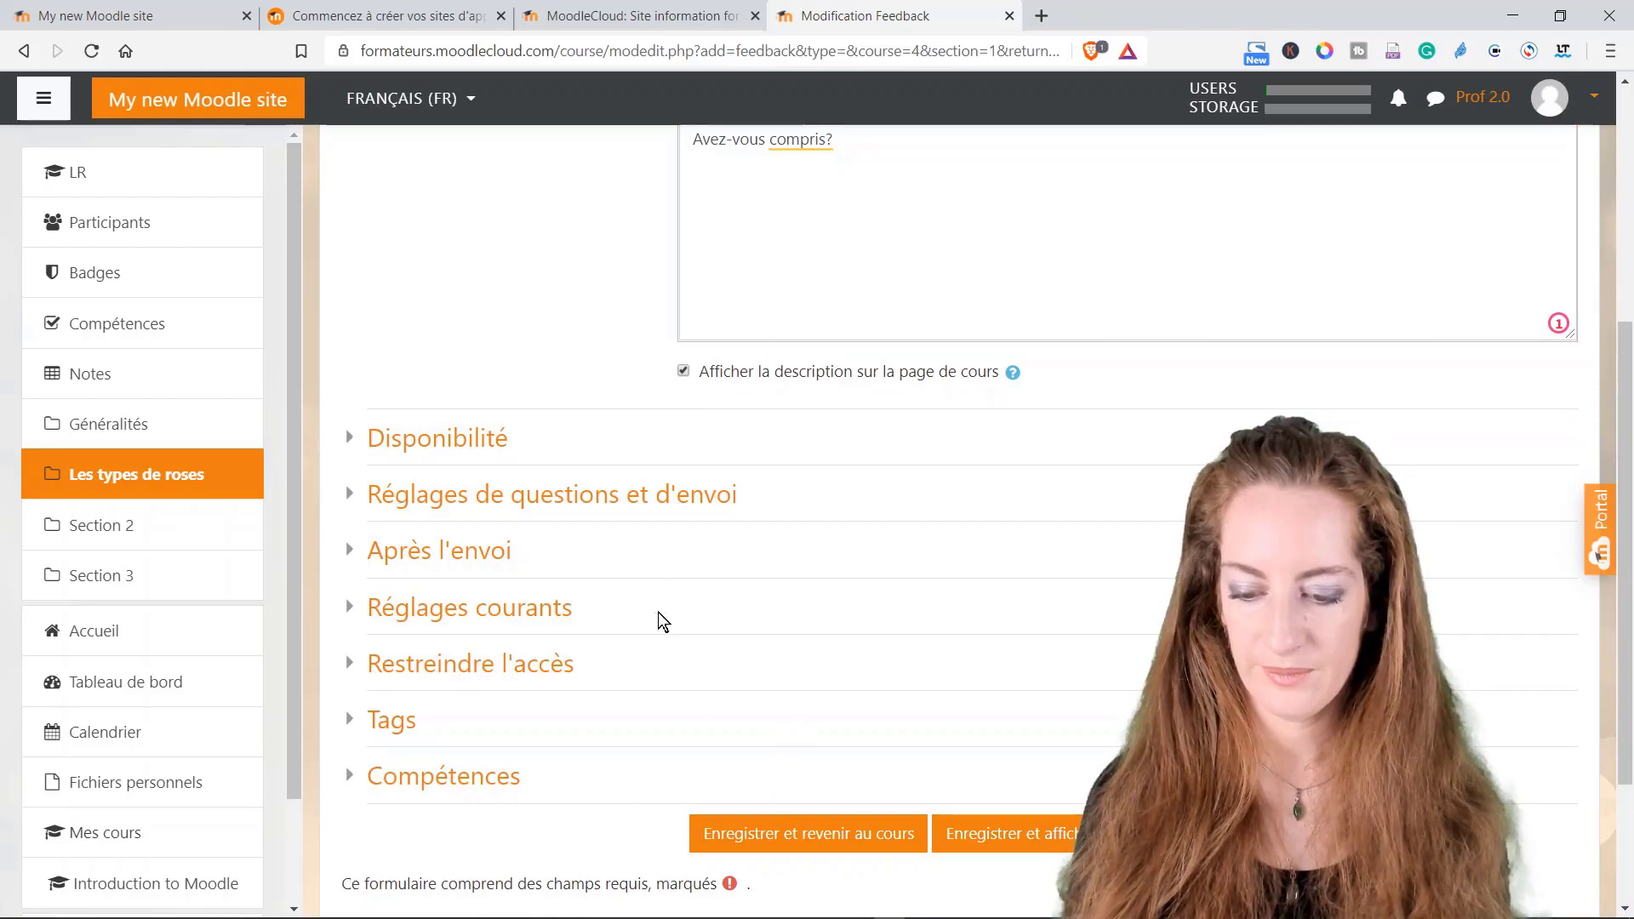
Step: Keep user names Anonyme and multiple submissions Non, then save and display the feedback
{"action": "left_click", "coordinate": [638, 497]}
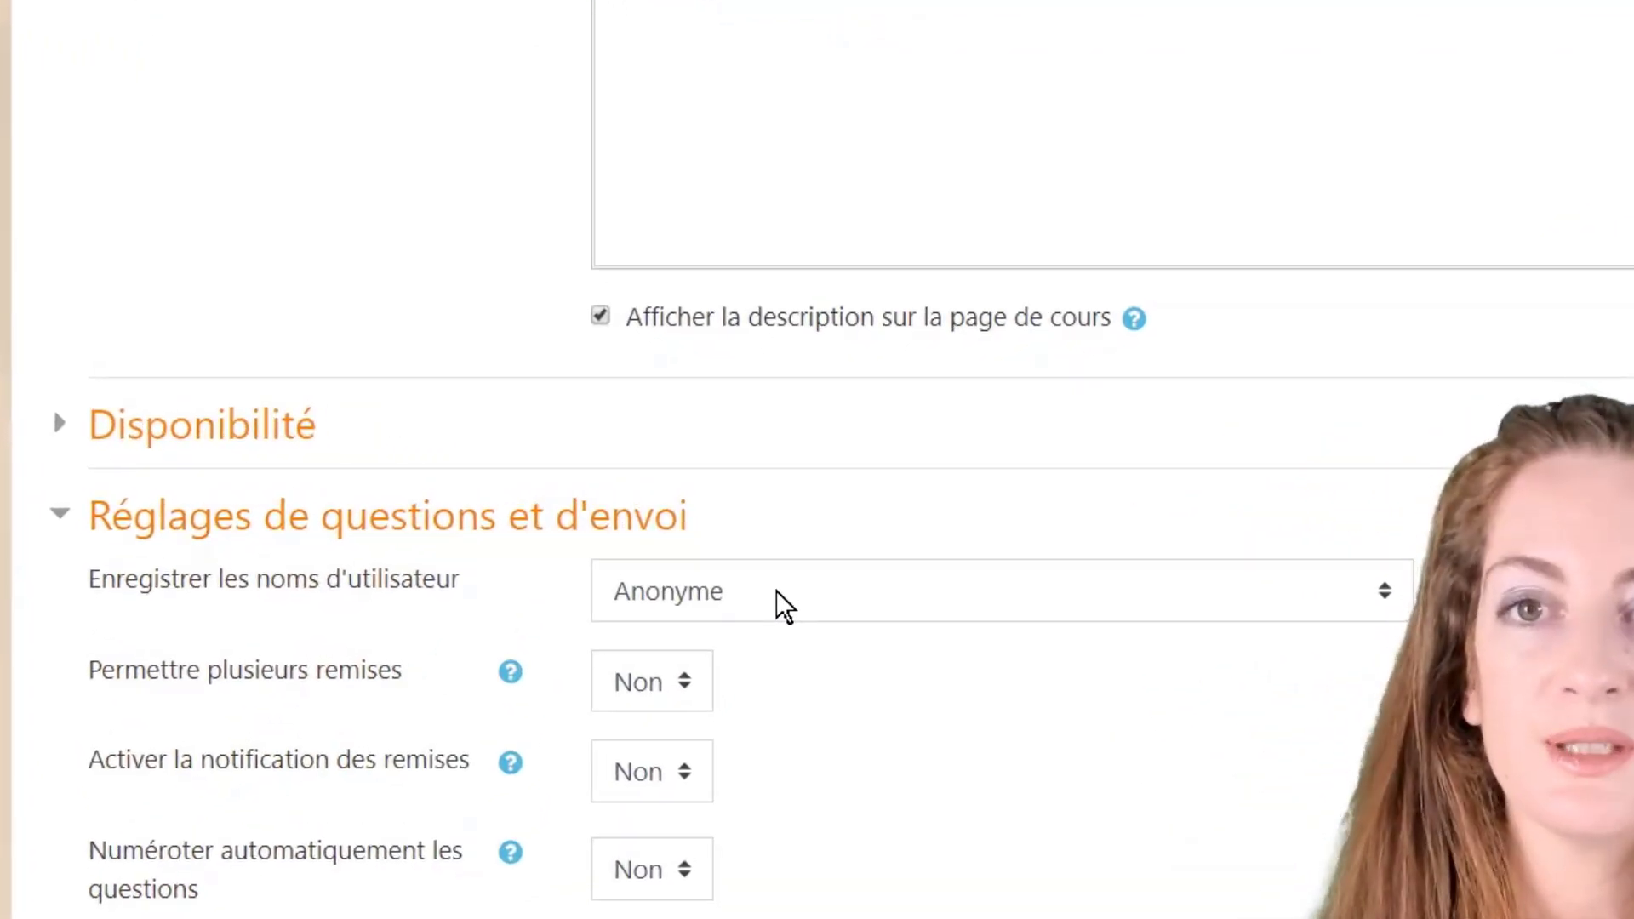
{"action": "left_click", "coordinate": [774, 600]}
{"action": "left_click", "coordinate": [744, 610]}
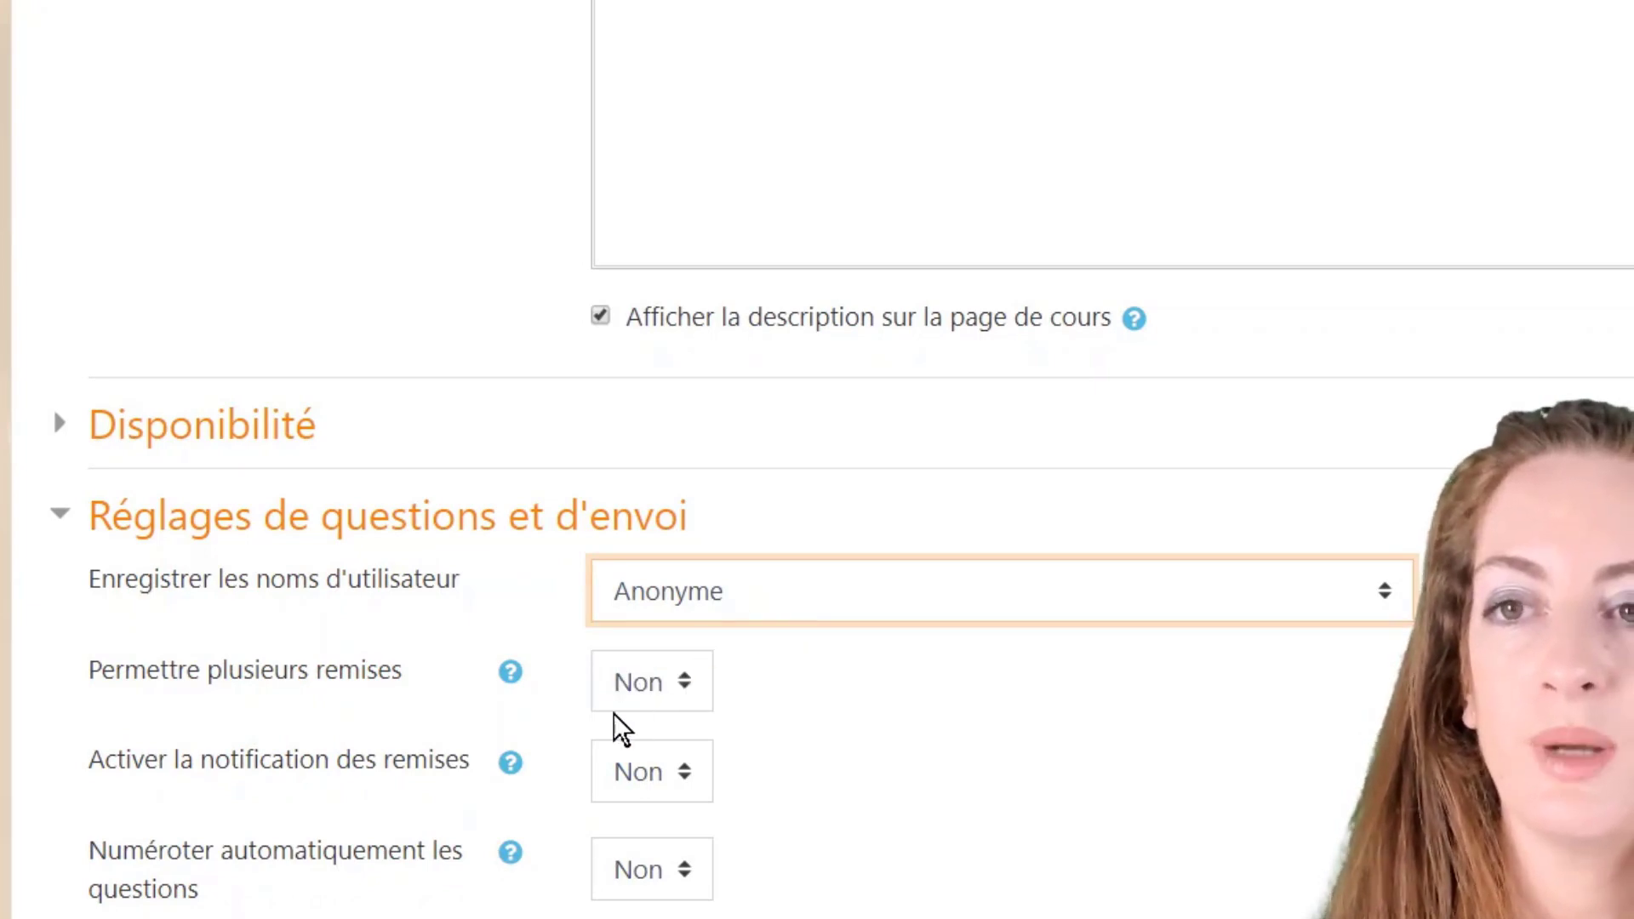
{"action": "left_click", "coordinate": [692, 707]}
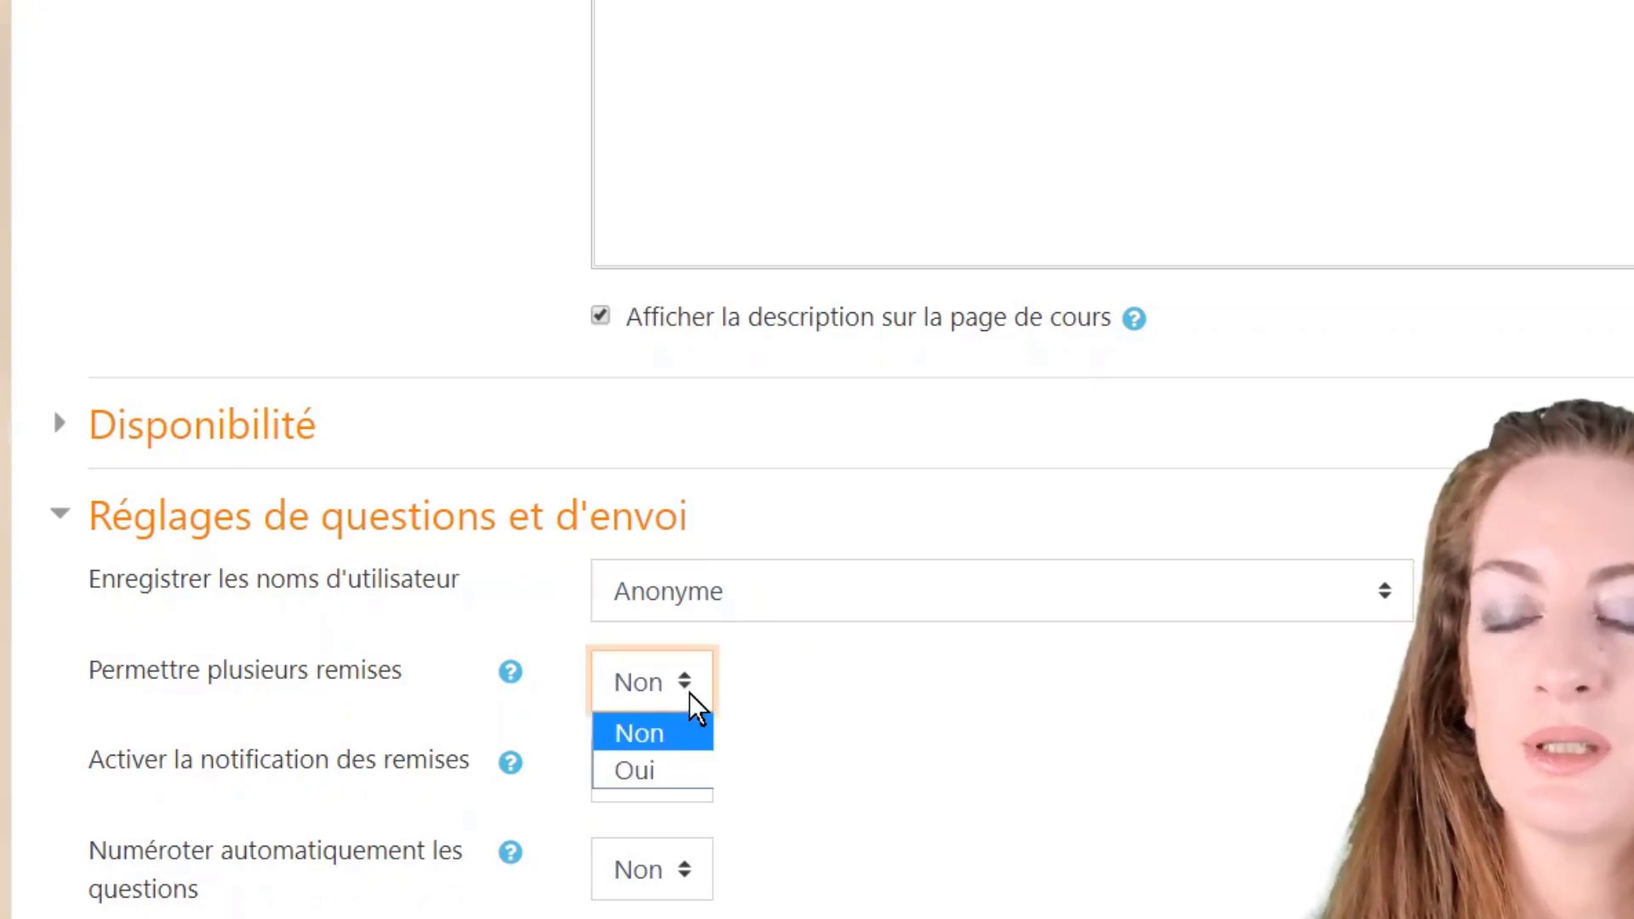
{"action": "left_click", "coordinate": [689, 685]}
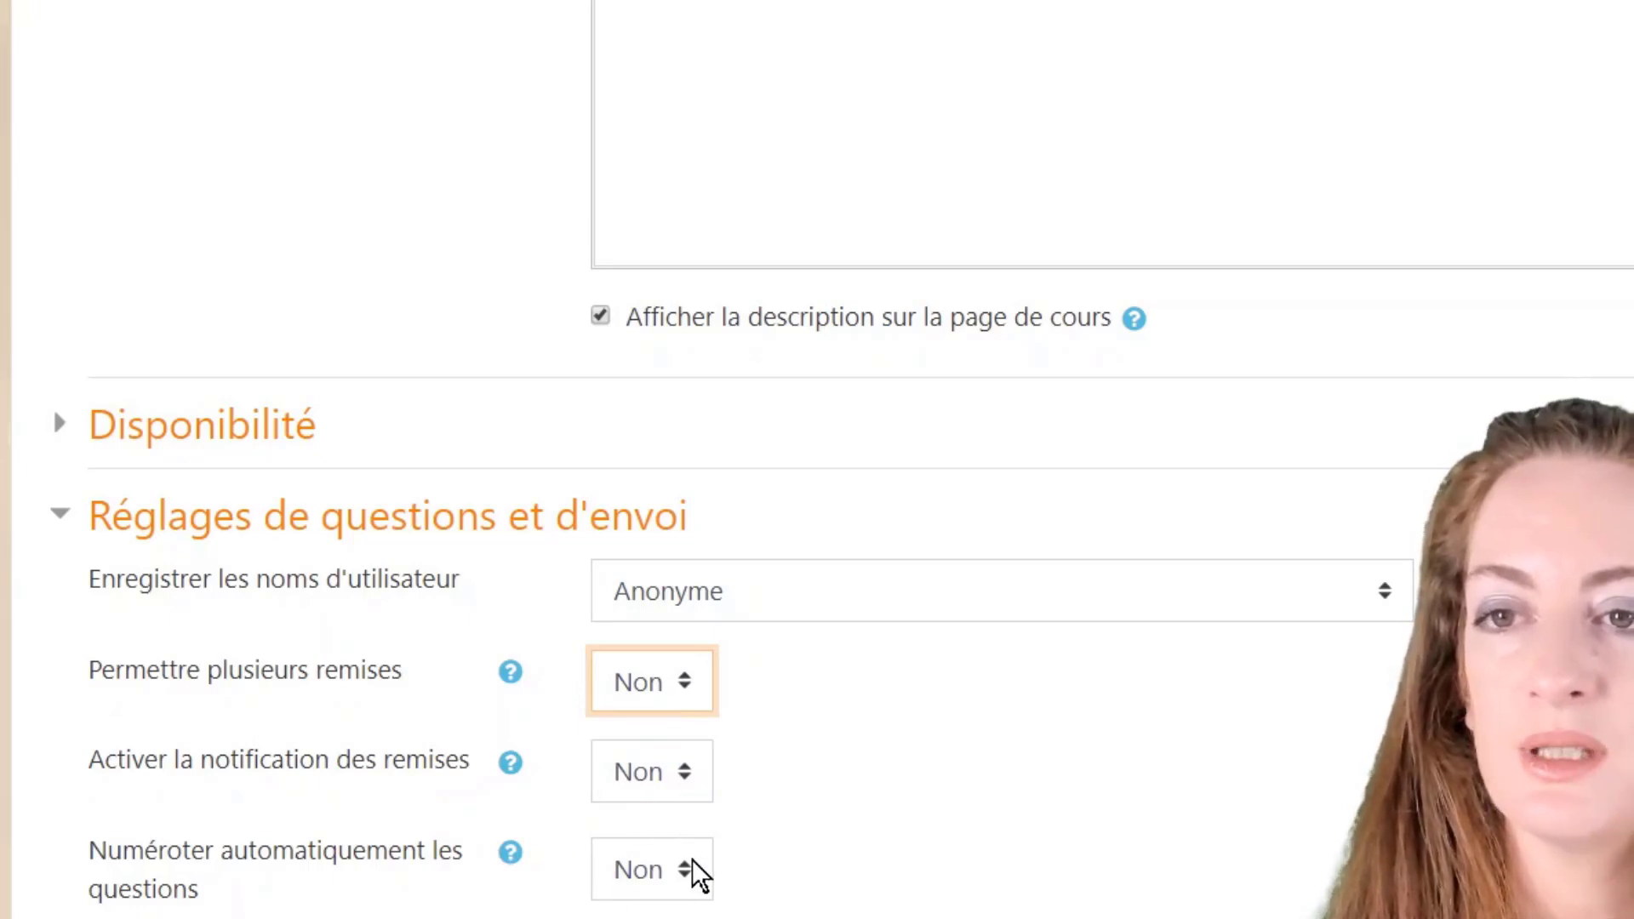
{"action": "scroll", "coordinate": [792, 831], "scroll_direction": "down", "scroll_amount": 4}
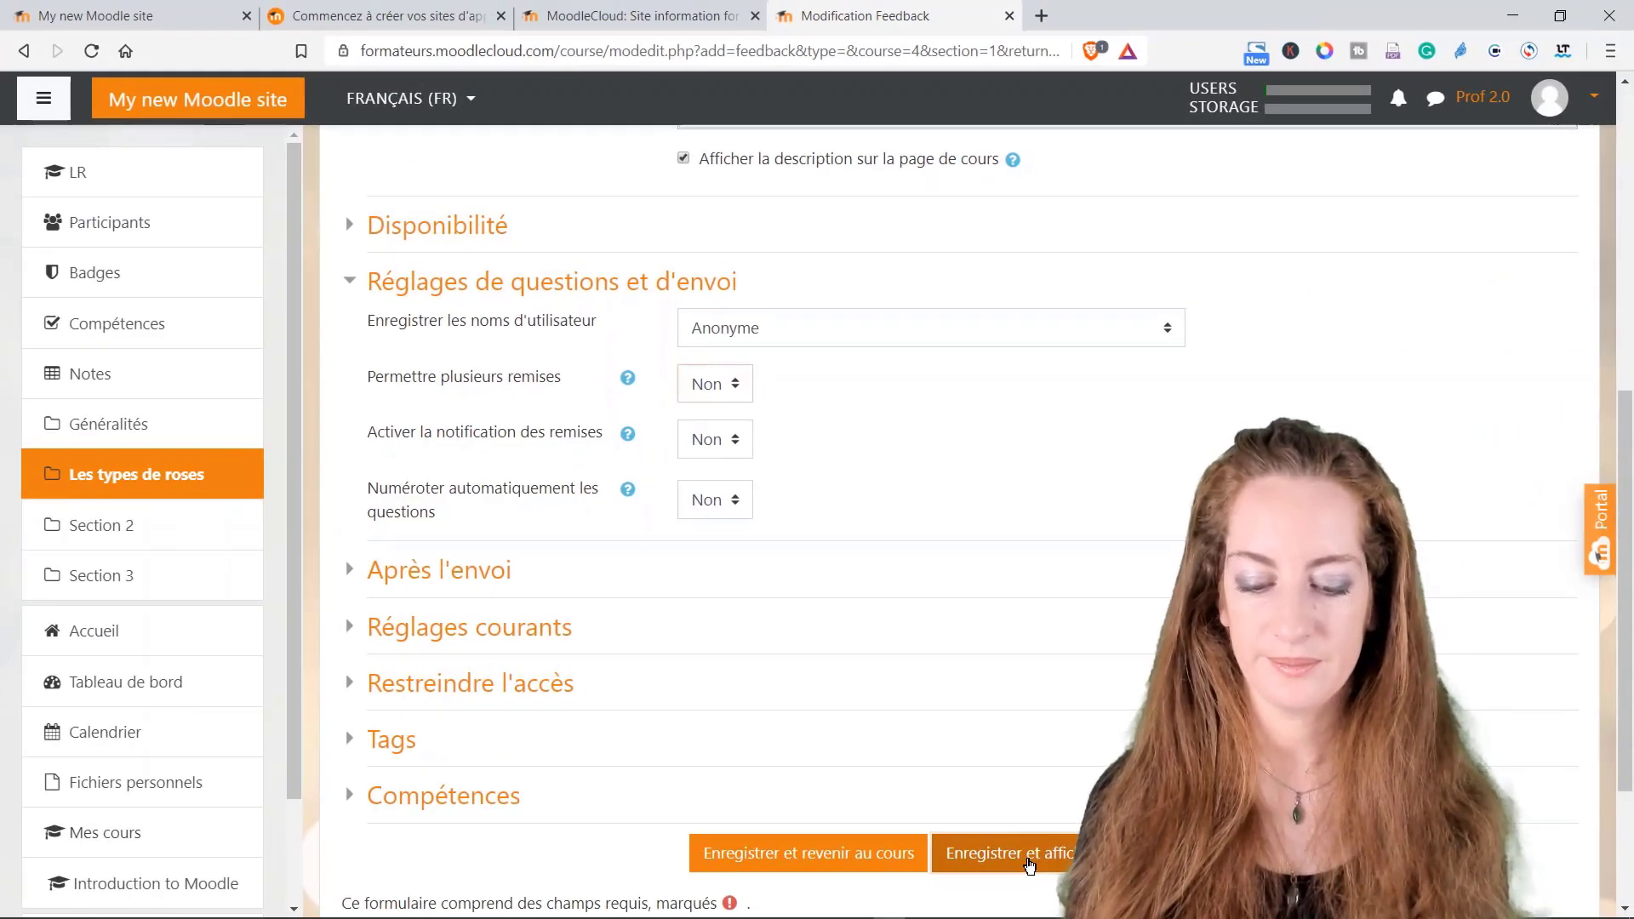
{"action": "left_click", "coordinate": [1025, 857]}
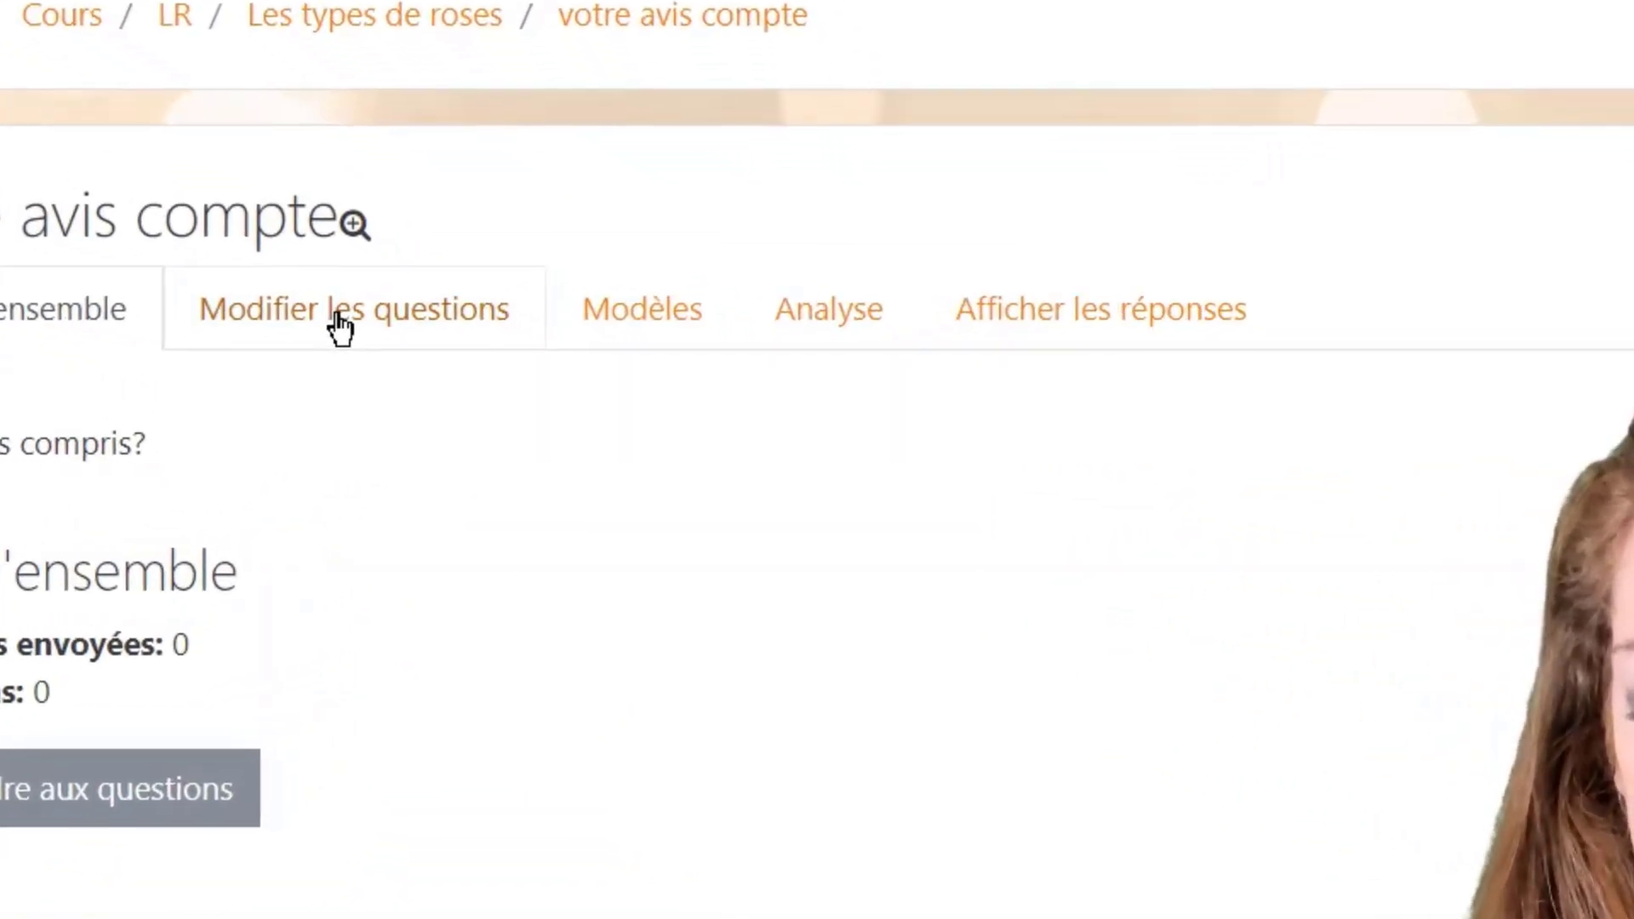
Step: Add a multiple choice question 'Les roses rouges sont toutes similaires' to the feedback
{"action": "left_click", "coordinate": [340, 328]}
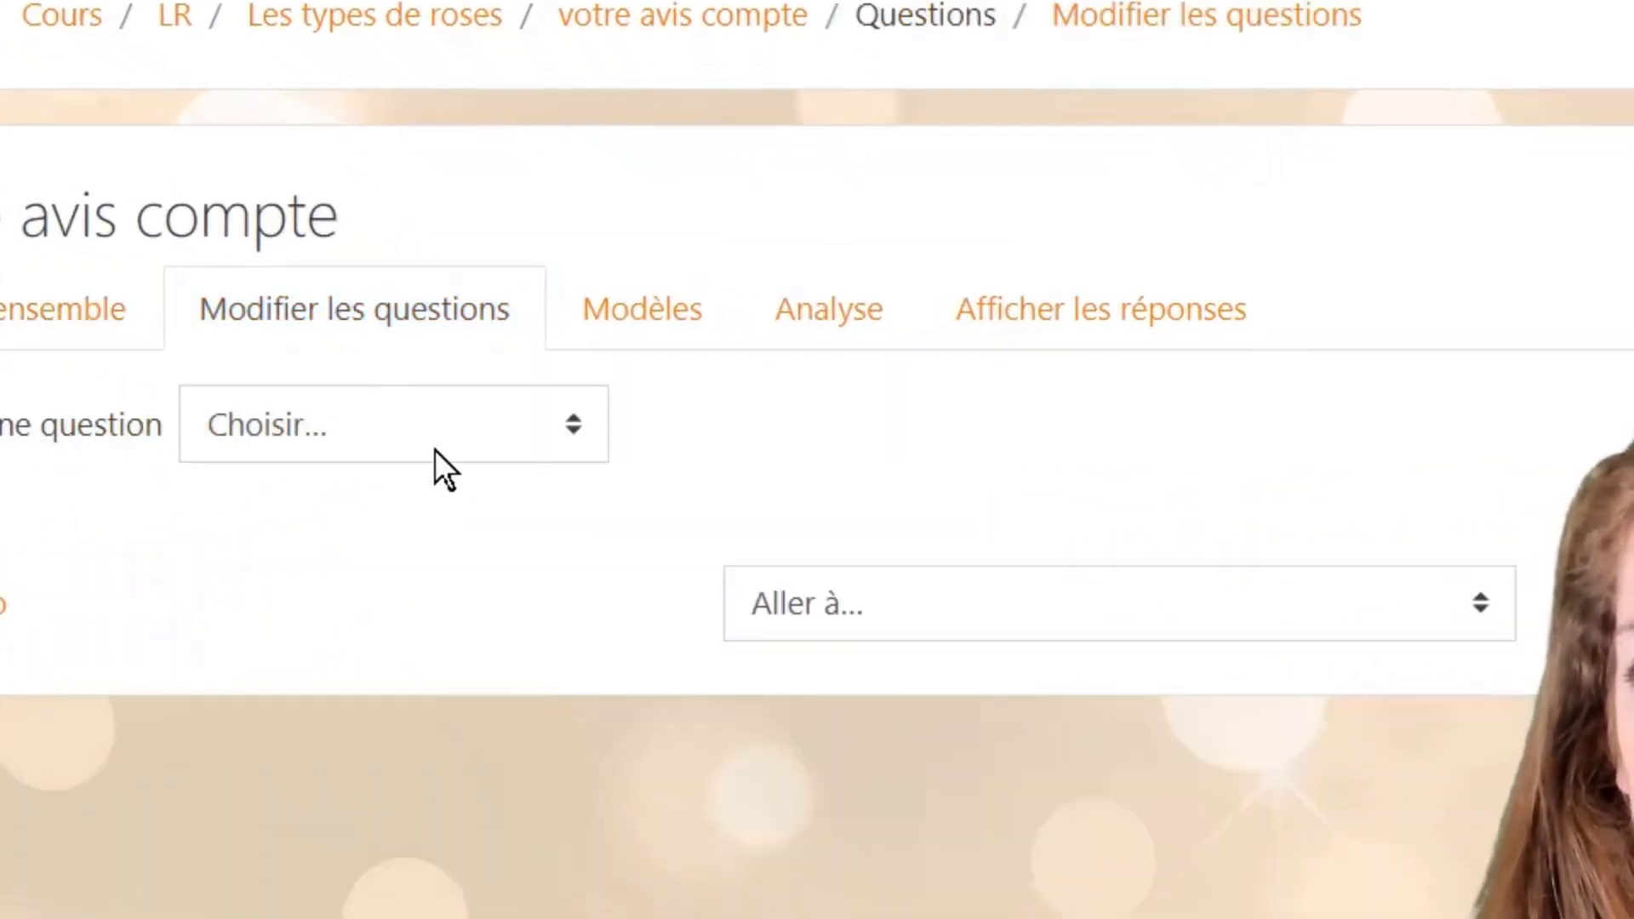
{"action": "left_click", "coordinate": [435, 449]}
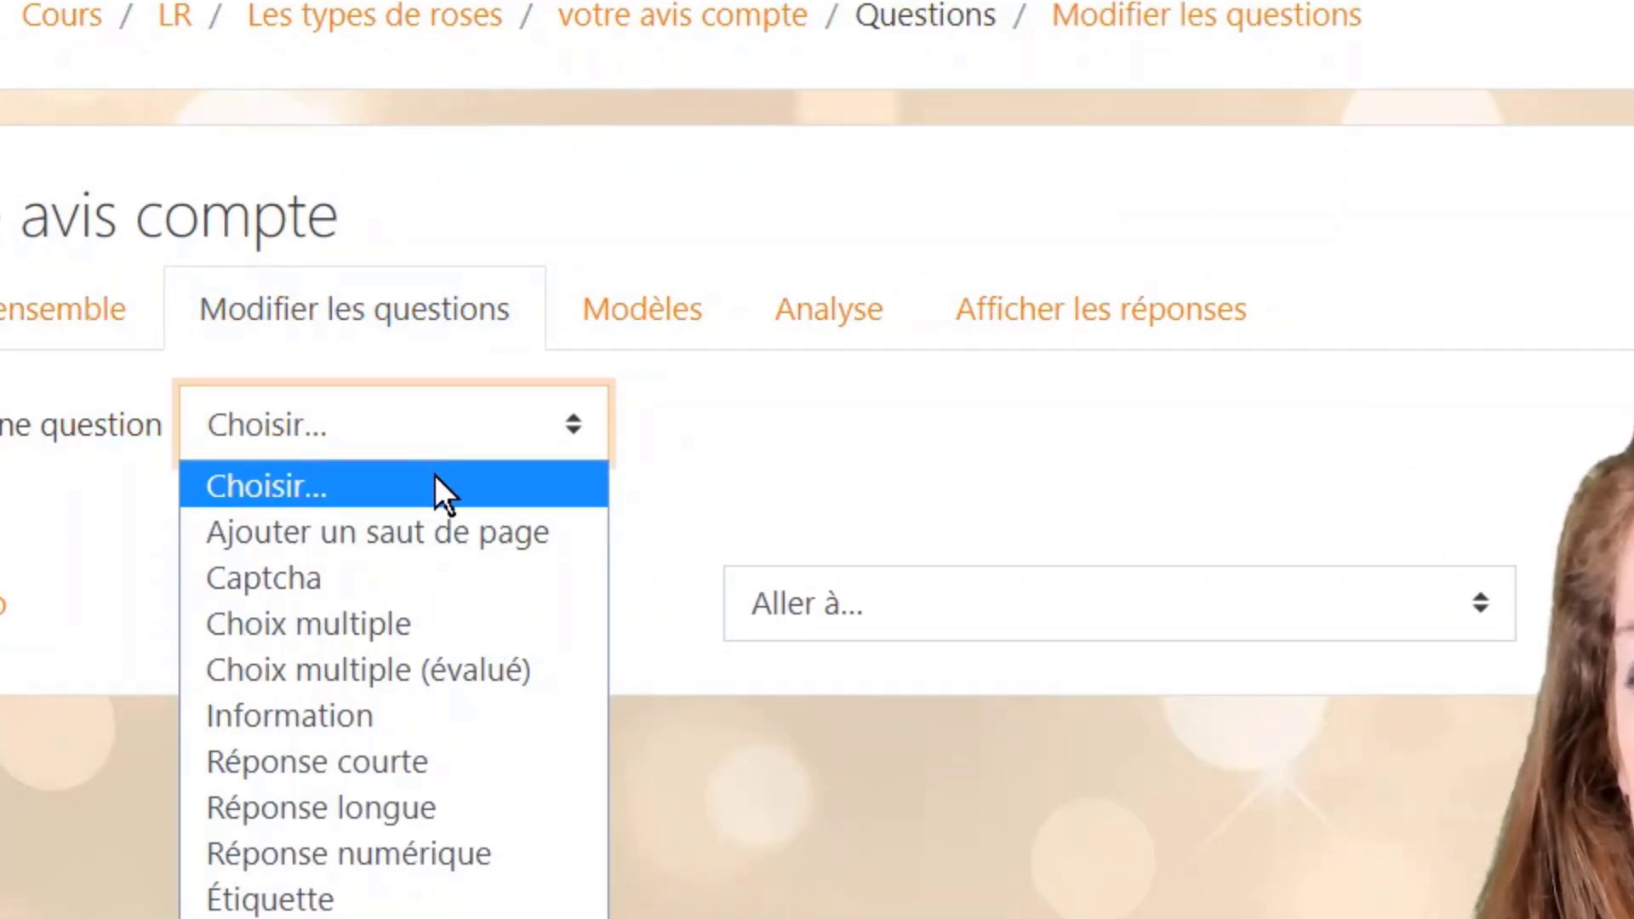
{"action": "left_click", "coordinate": [423, 630]}
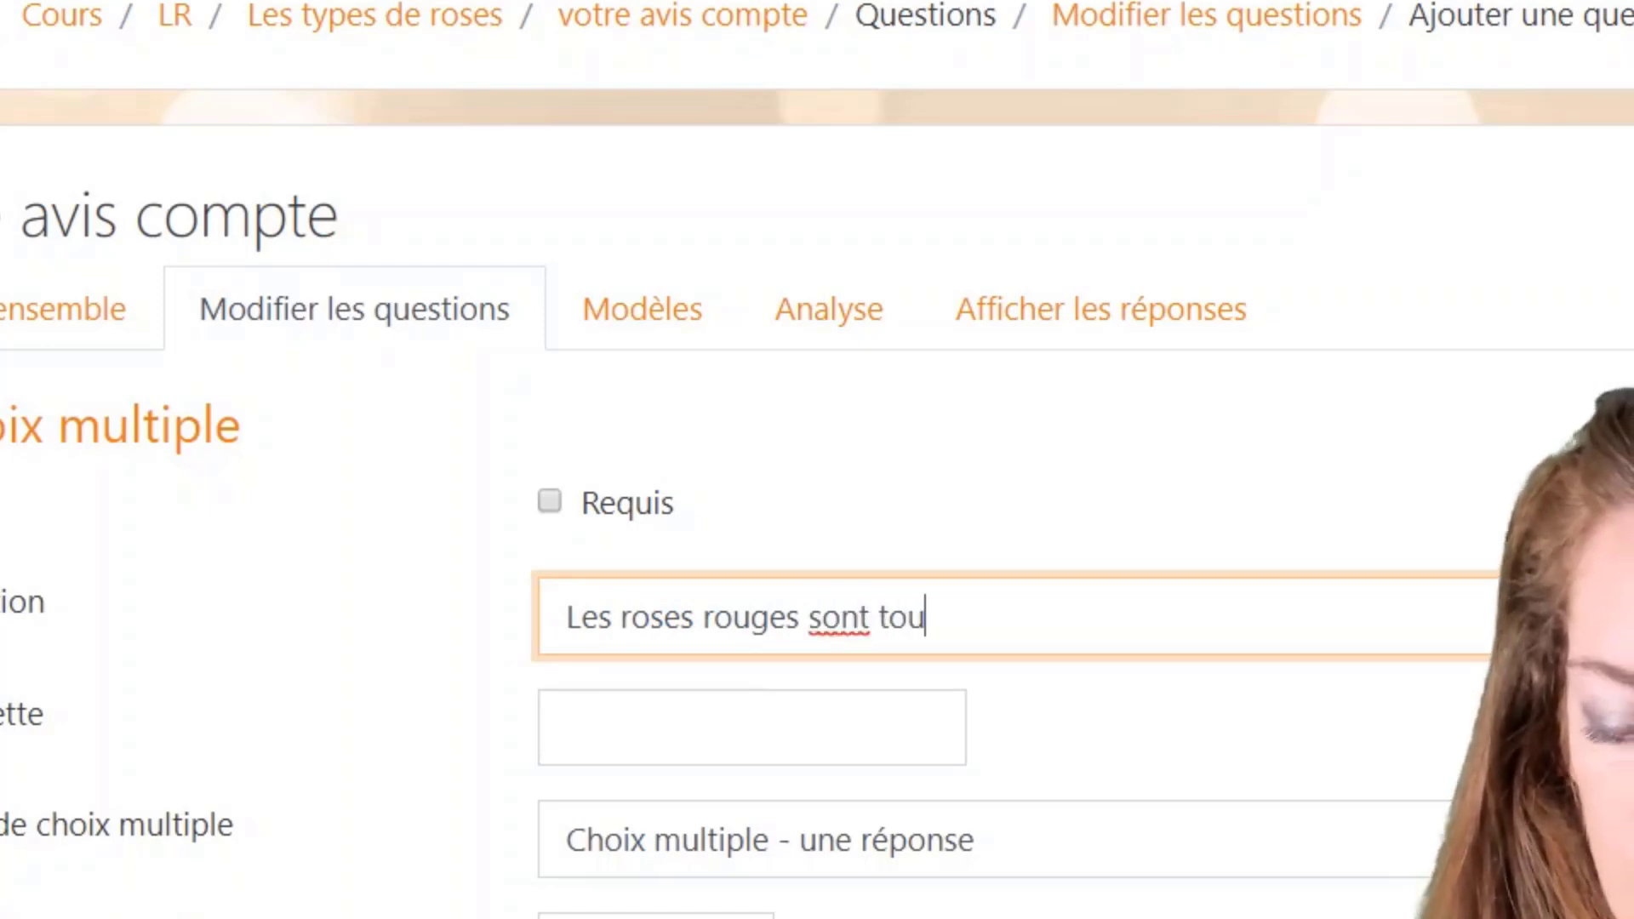
{"action": "type", "text": "similair"}
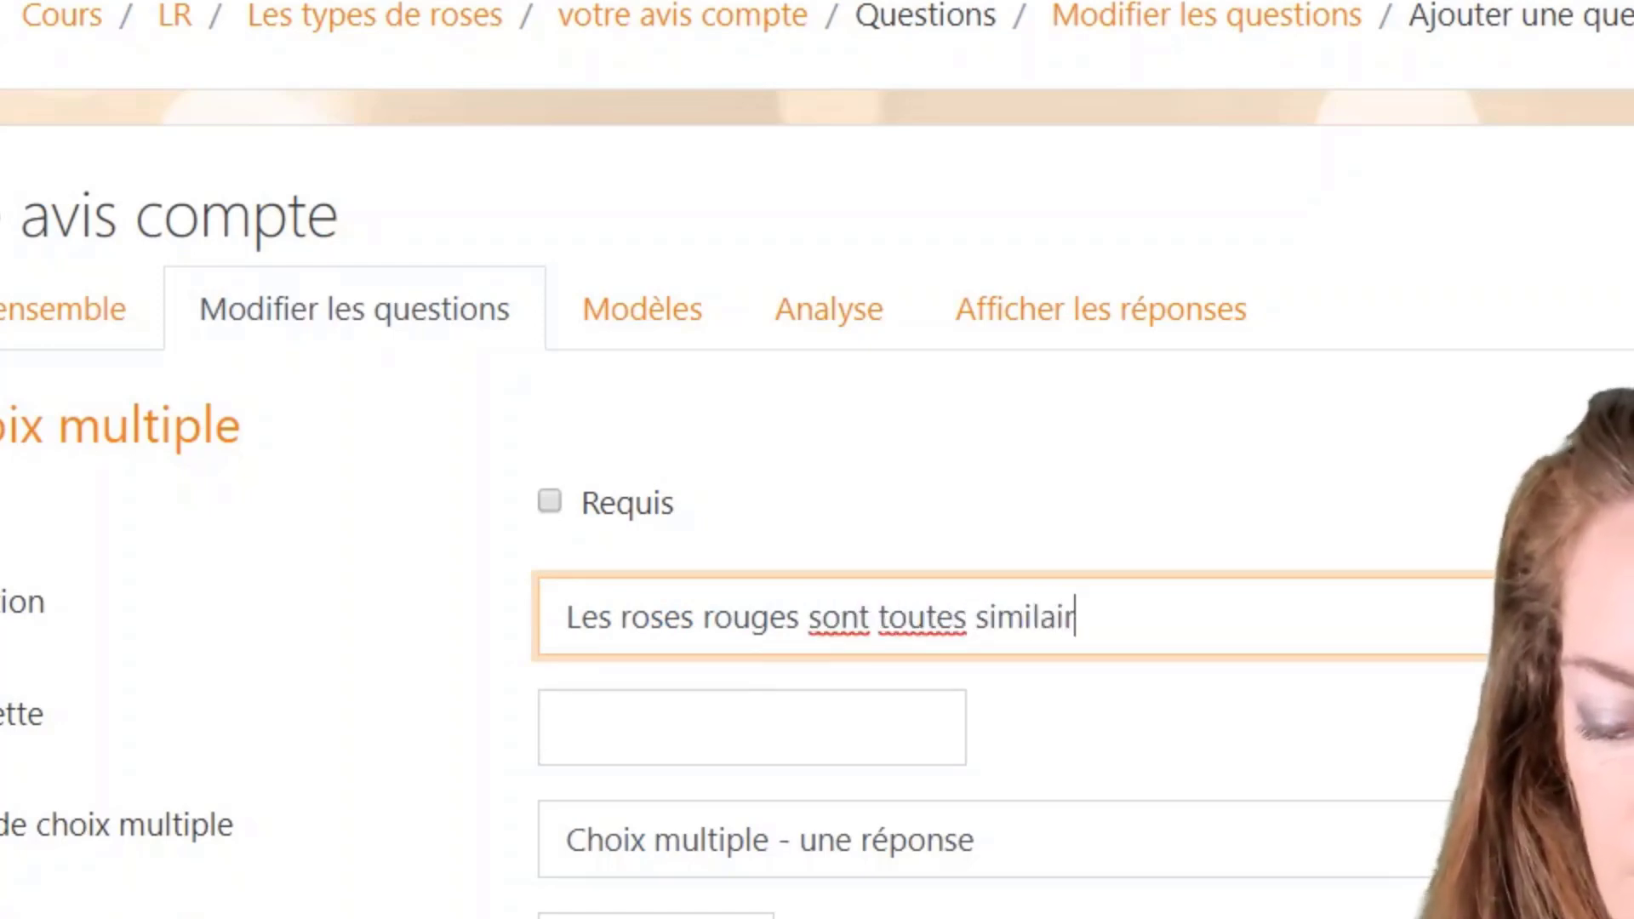
{"action": "type", "text": "es"}
{"action": "key", "text": "Tab"}
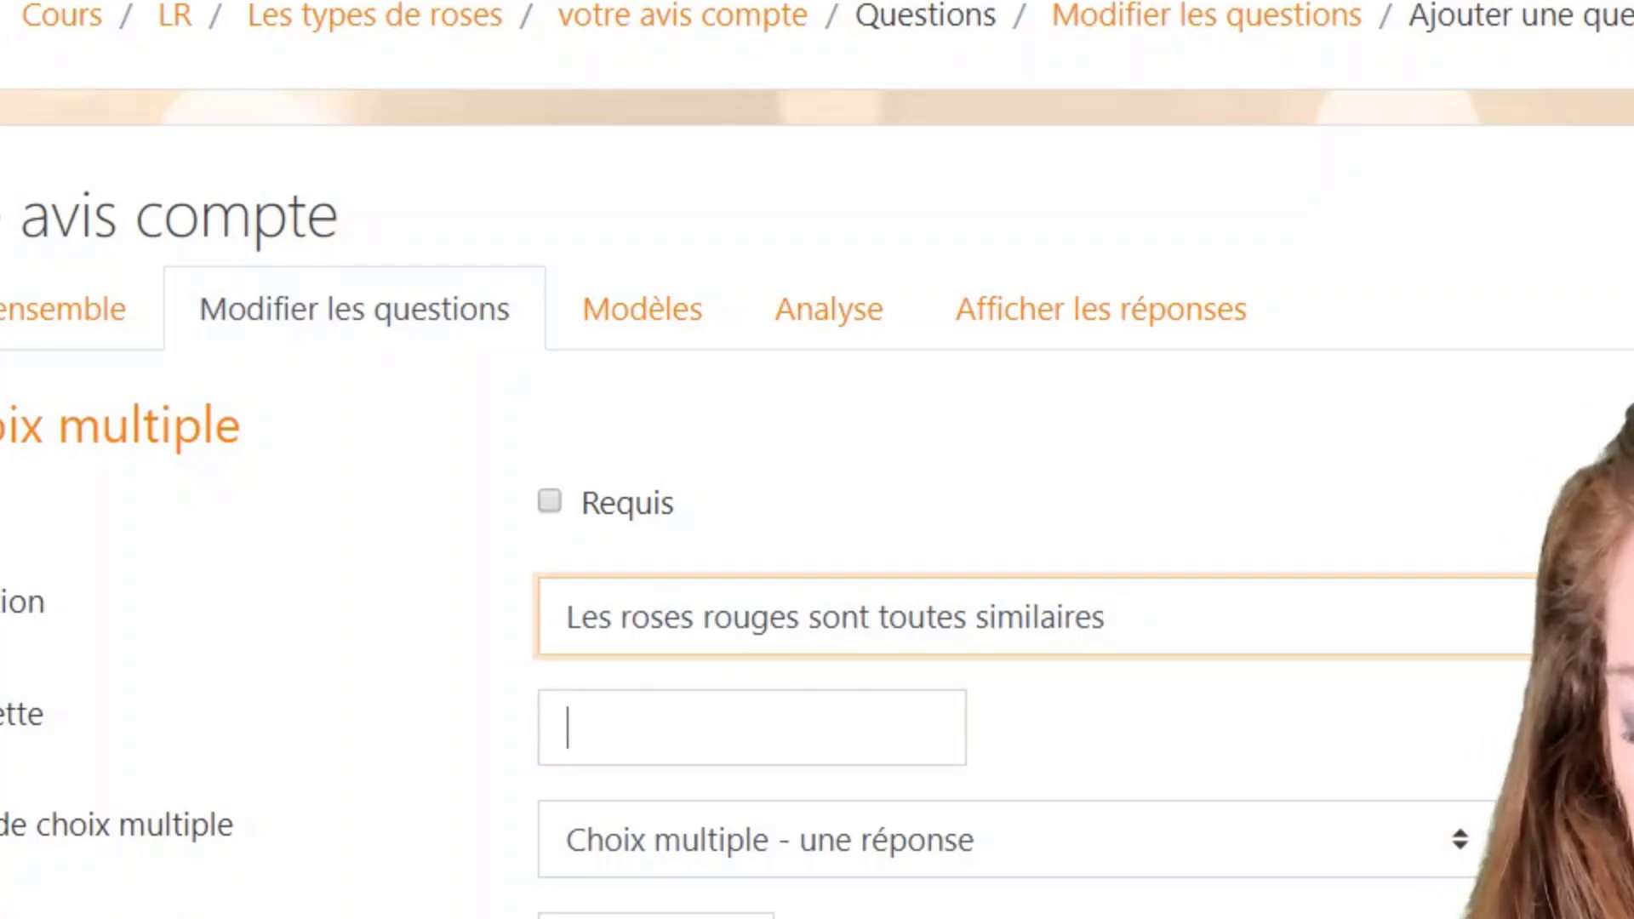
Step: Make it a single-answer dropdown with answers oui and non, and save the question
{"action": "left_click", "coordinate": [890, 808]}
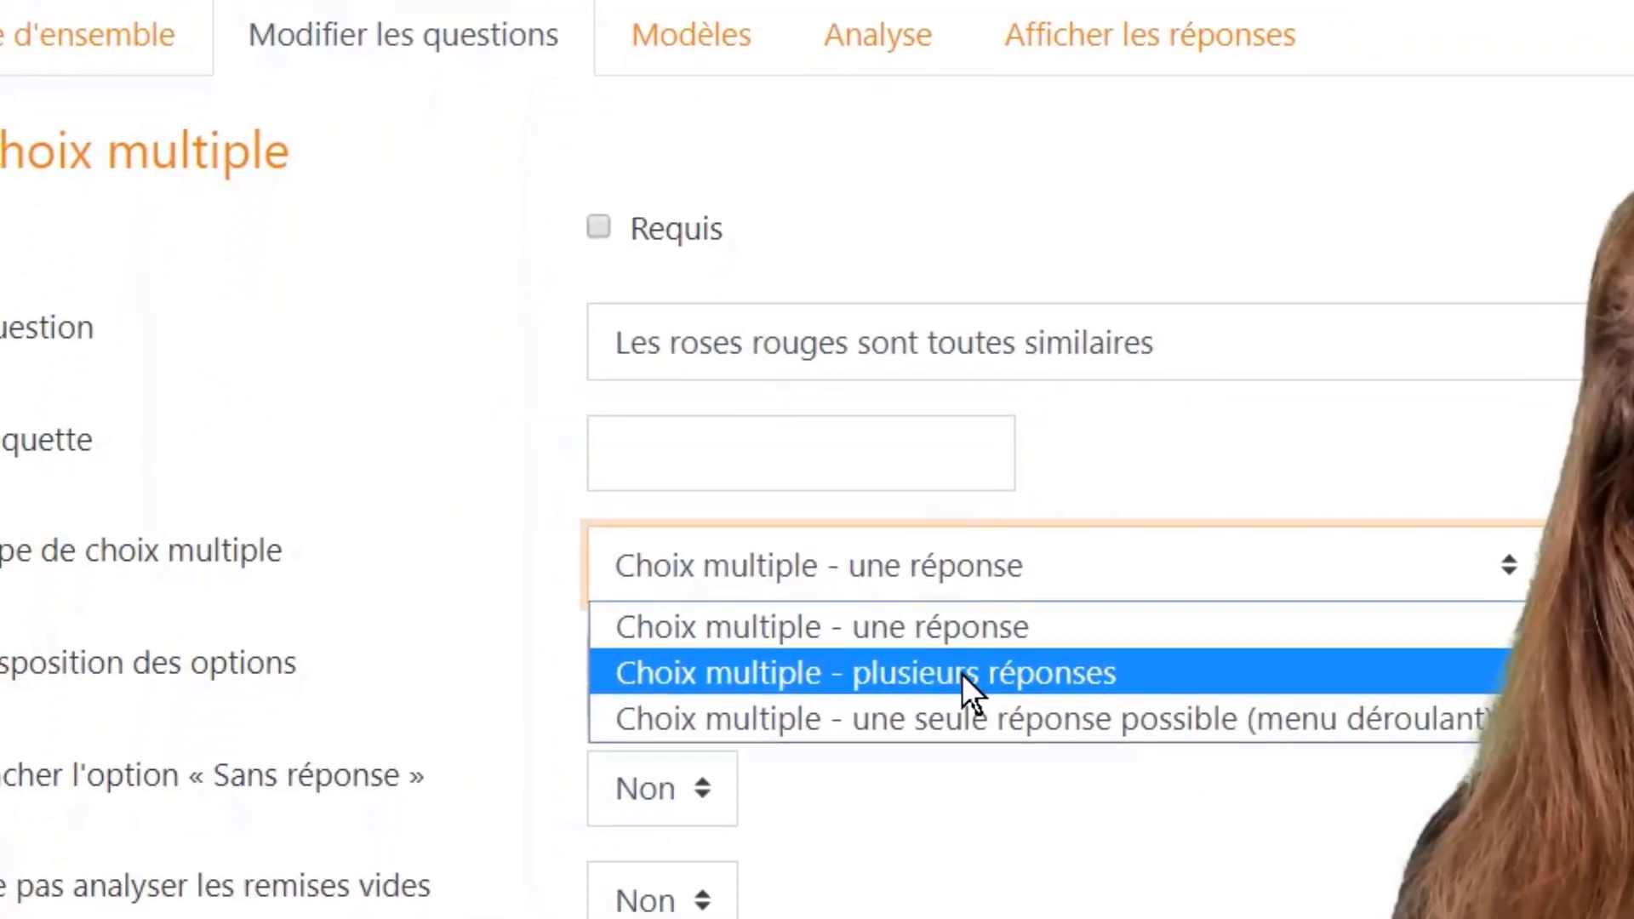
{"action": "left_click", "coordinate": [1083, 713]}
{"action": "scroll", "coordinate": [806, 624], "scroll_direction": "down", "scroll_amount": 5}
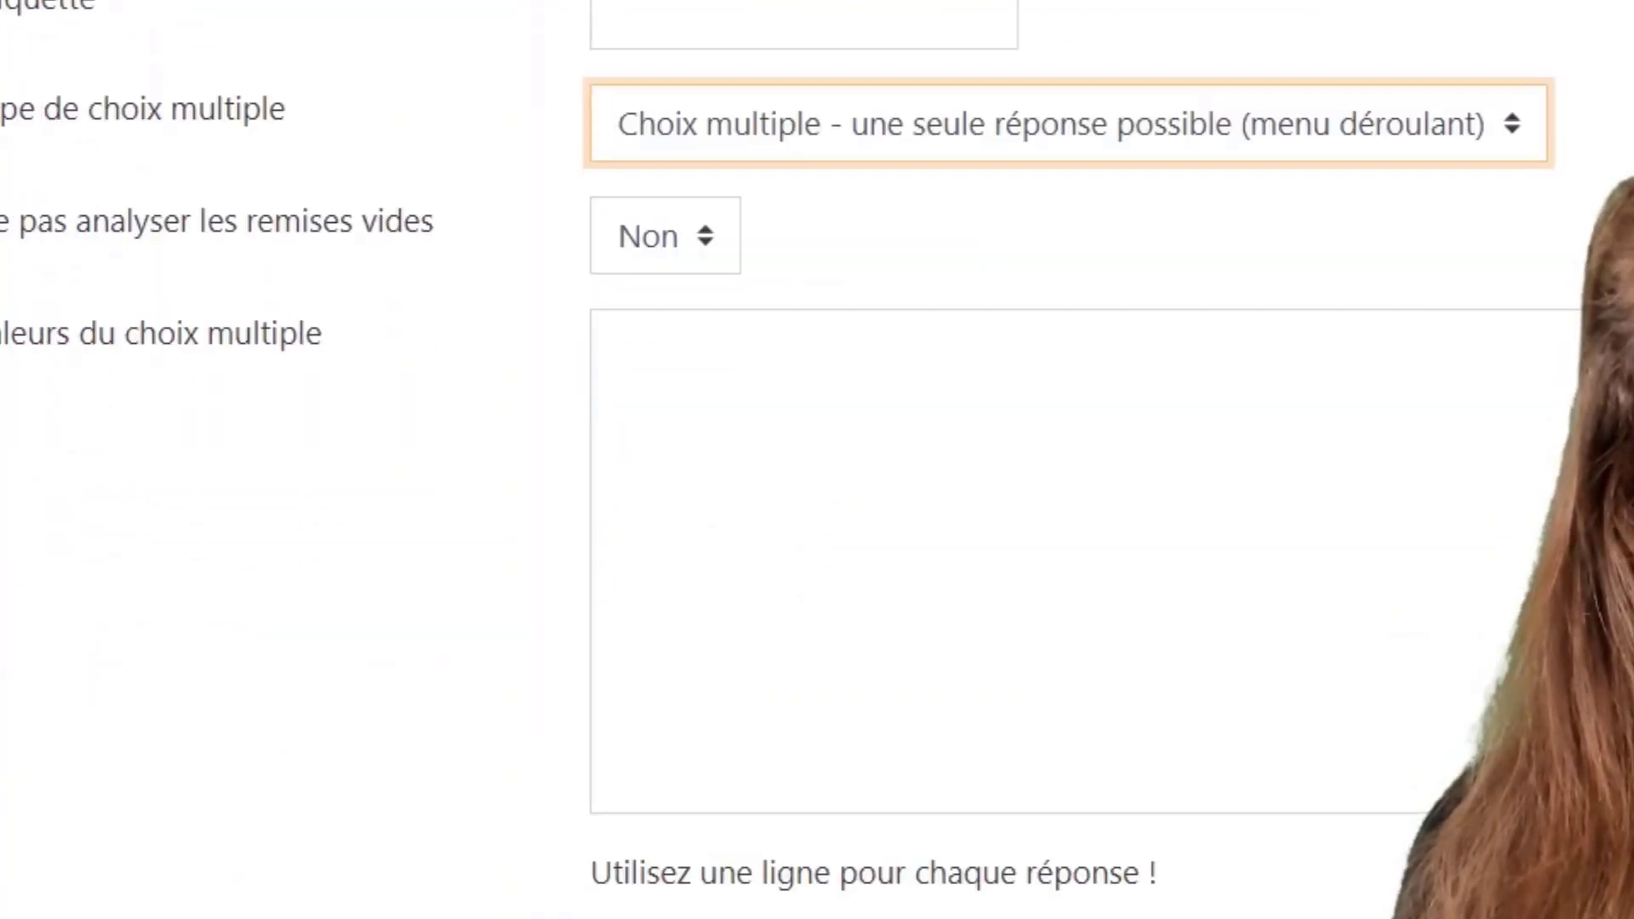
{"action": "left_click", "coordinate": [850, 511]}
{"action": "scroll", "coordinate": [850, 511], "scroll_direction": "down", "scroll_amount": 1}
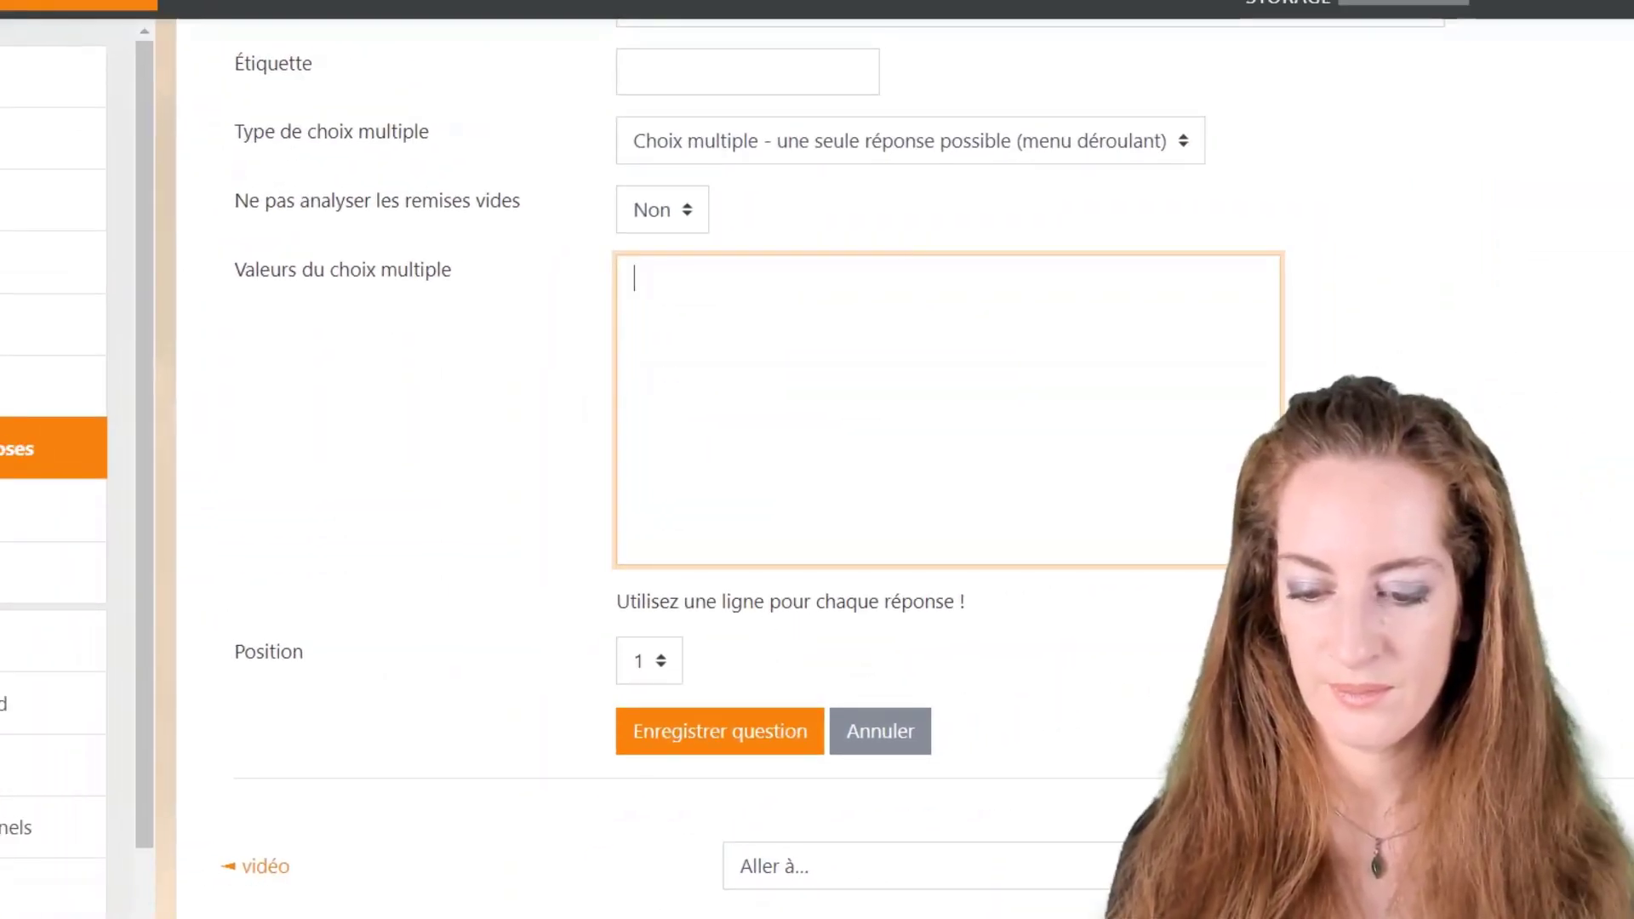
{"action": "type", "text": "oui"}
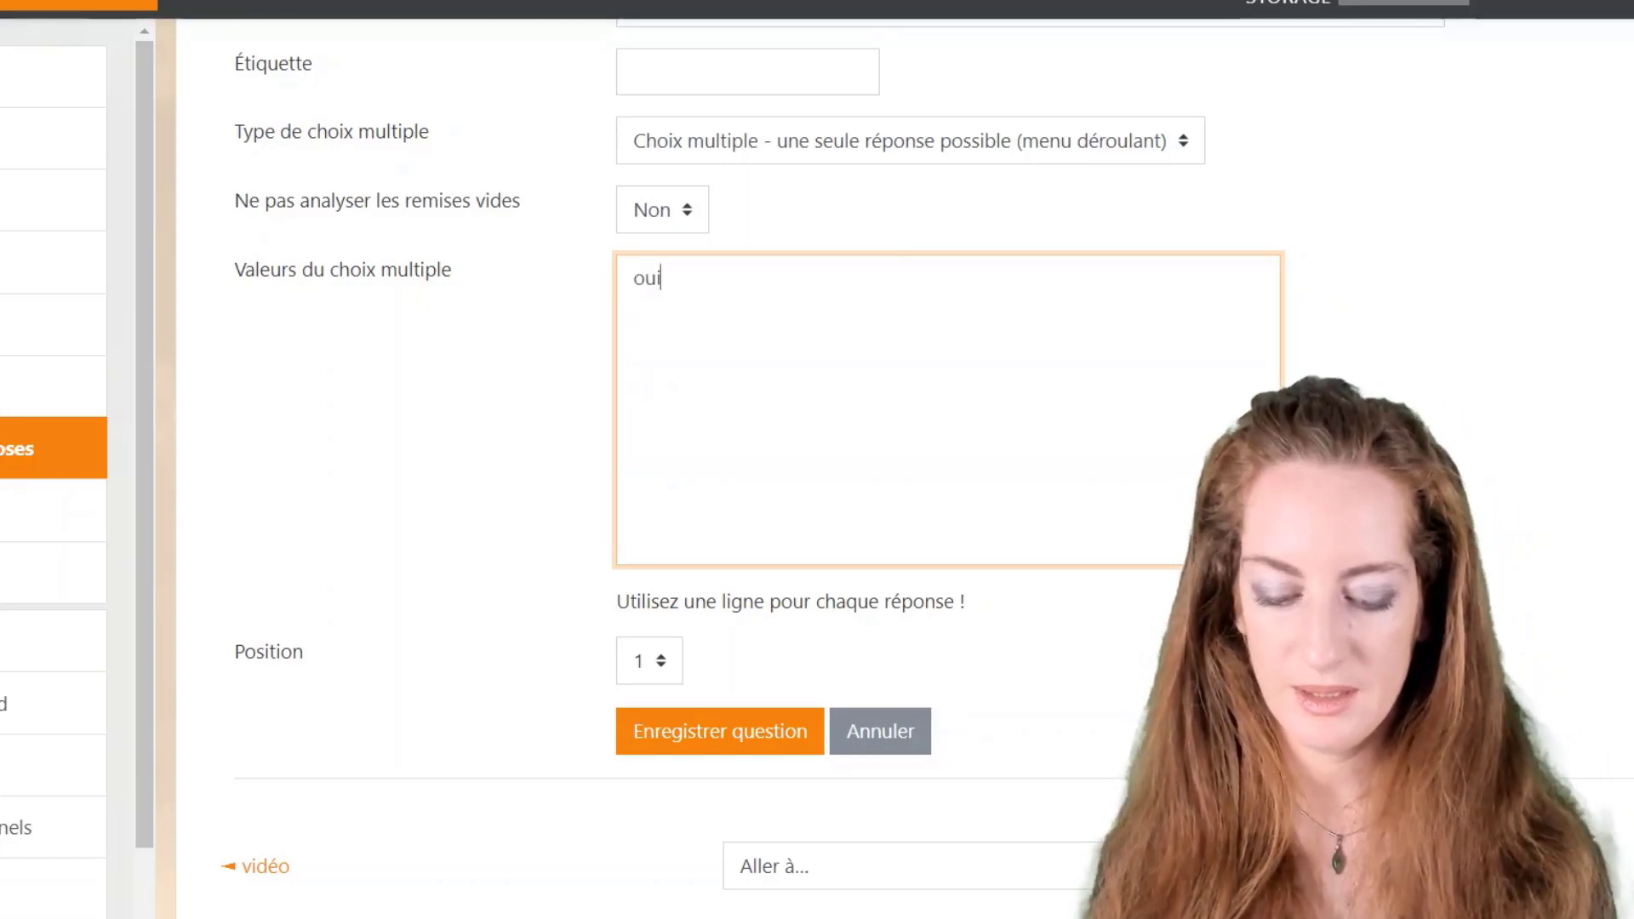
{"action": "key", "text": "Return"}
{"action": "type", "text": "non"}
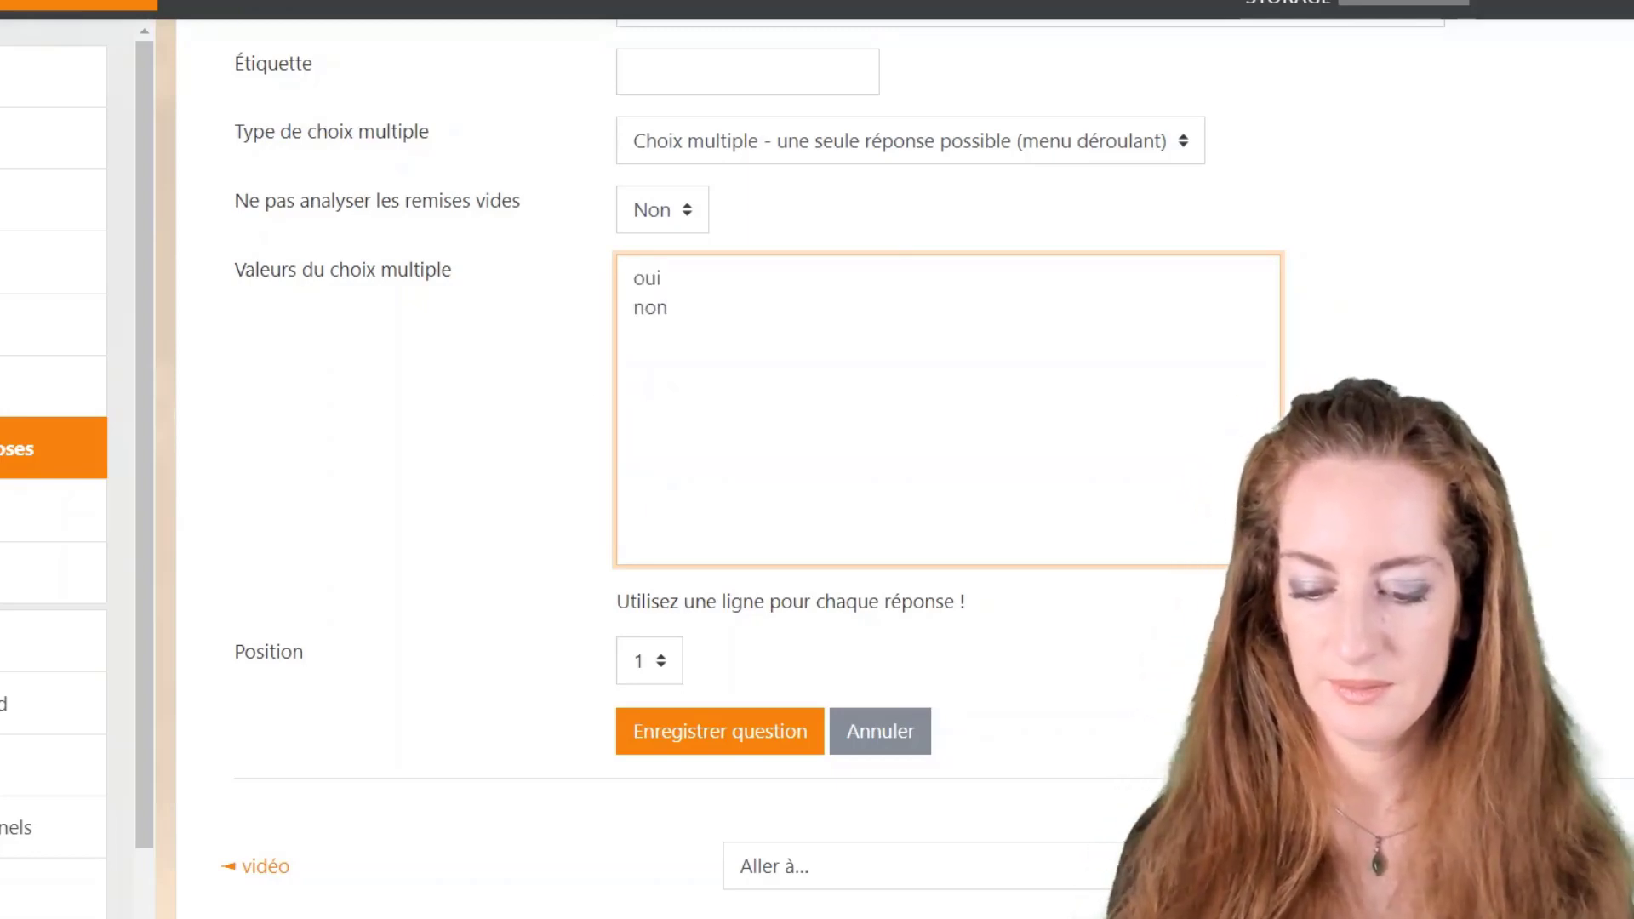
{"action": "left_click", "coordinate": [744, 737]}
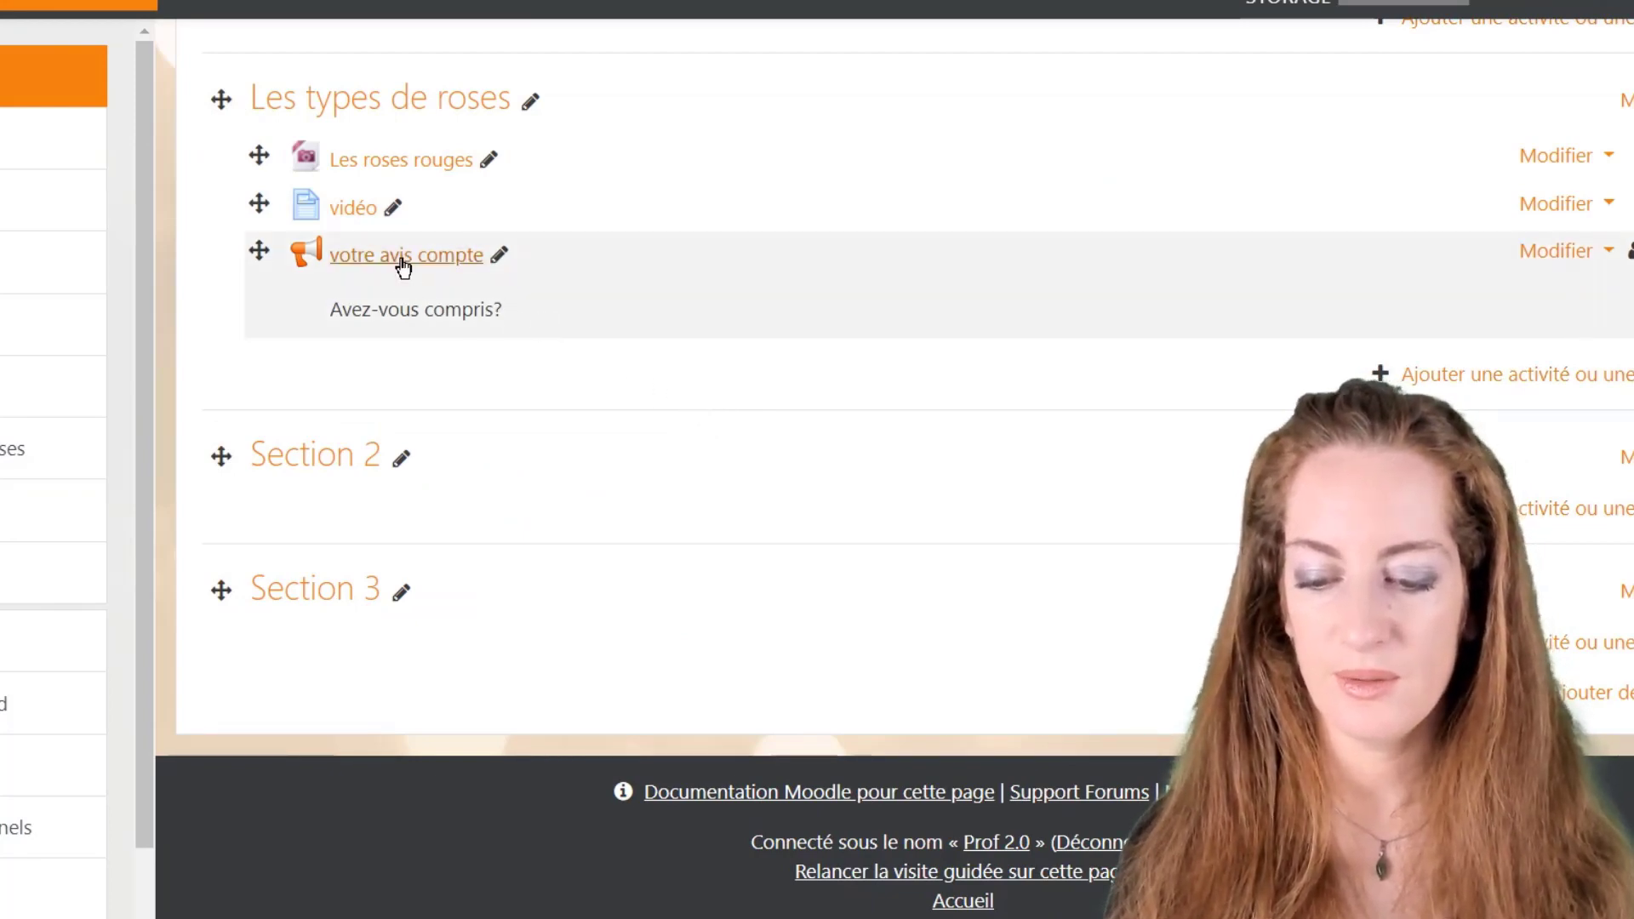
Step: Answer the 'votre avis compte' feedback with non, submit it, and return to the course
{"action": "left_click", "coordinate": [403, 256]}
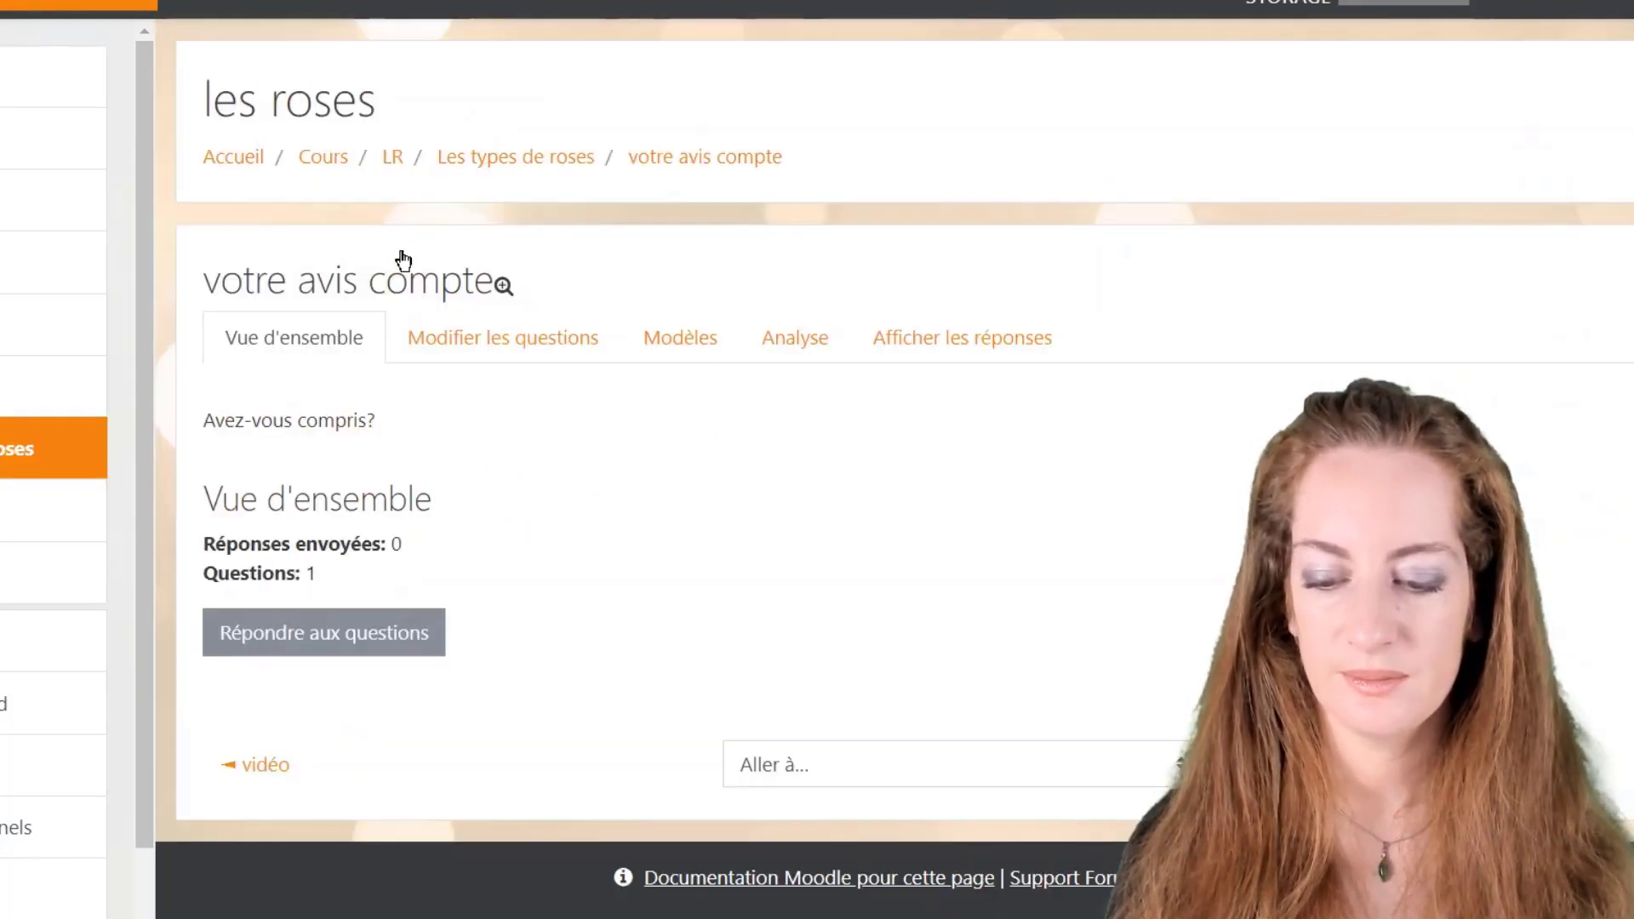
{"action": "left_click", "coordinate": [370, 631]}
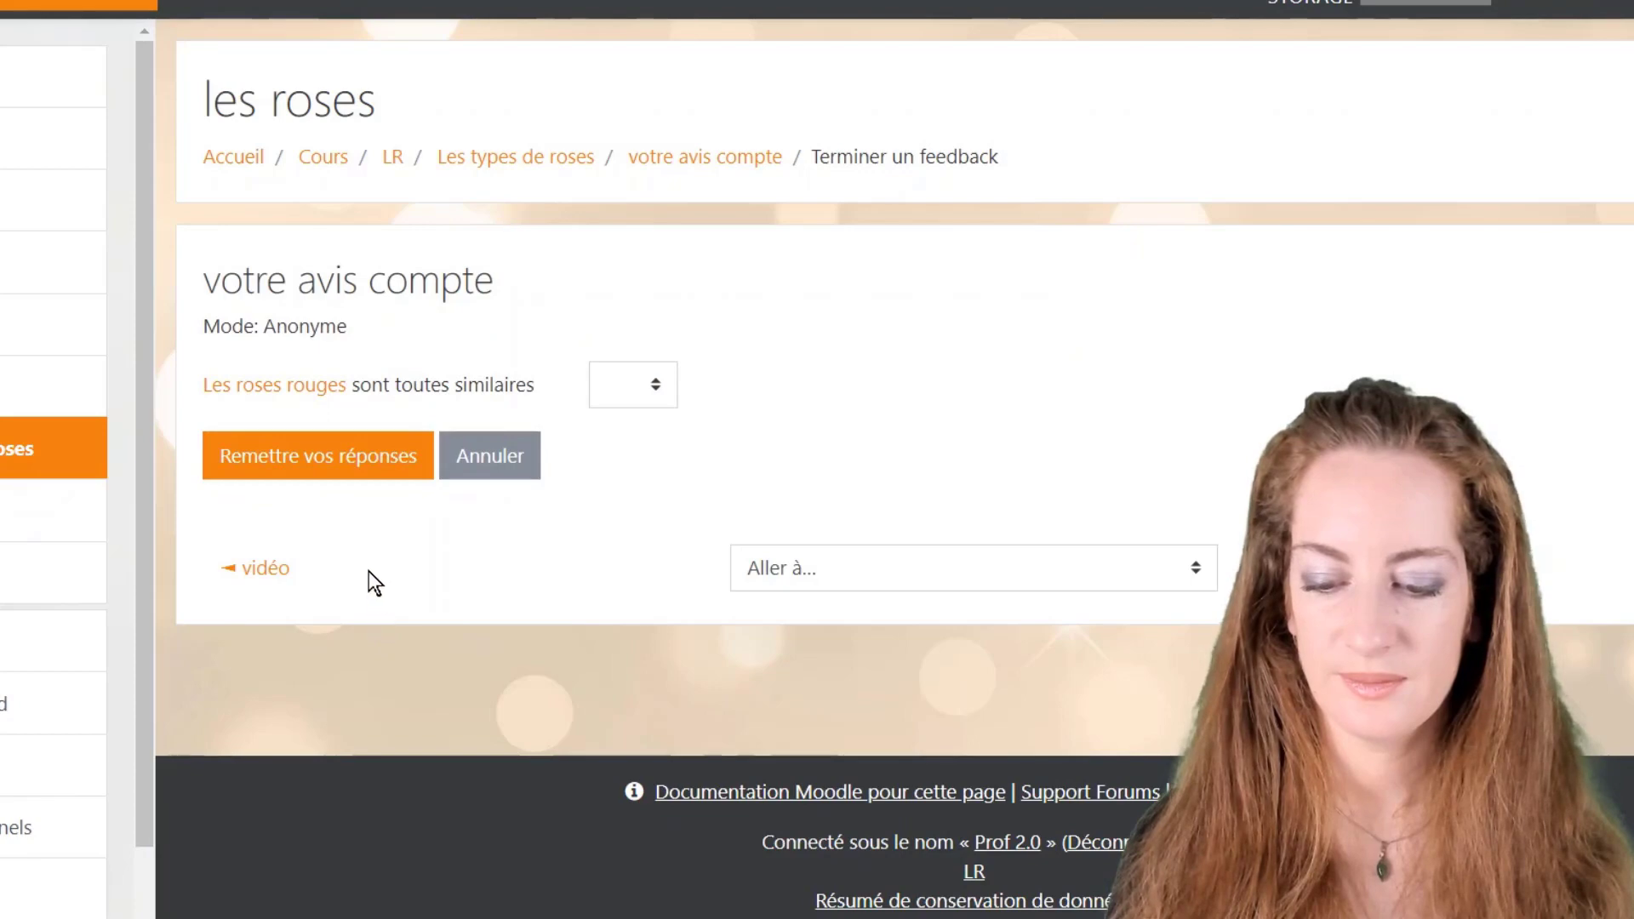
{"action": "left_click", "coordinate": [629, 385]}
{"action": "left_click", "coordinate": [626, 478]}
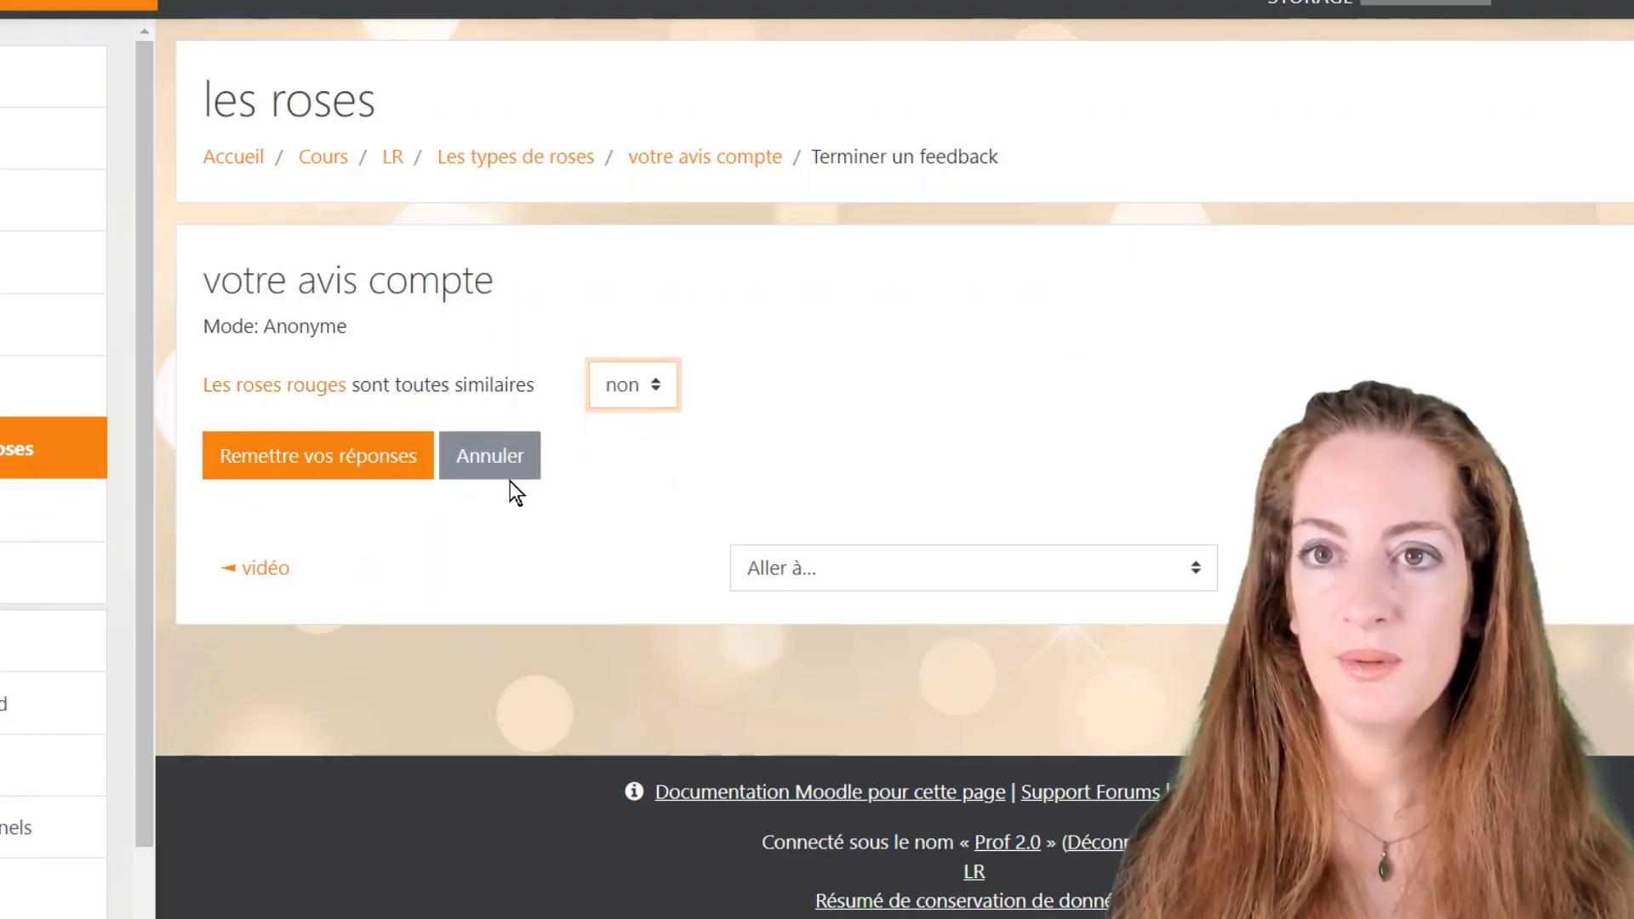
{"action": "left_click", "coordinate": [364, 472]}
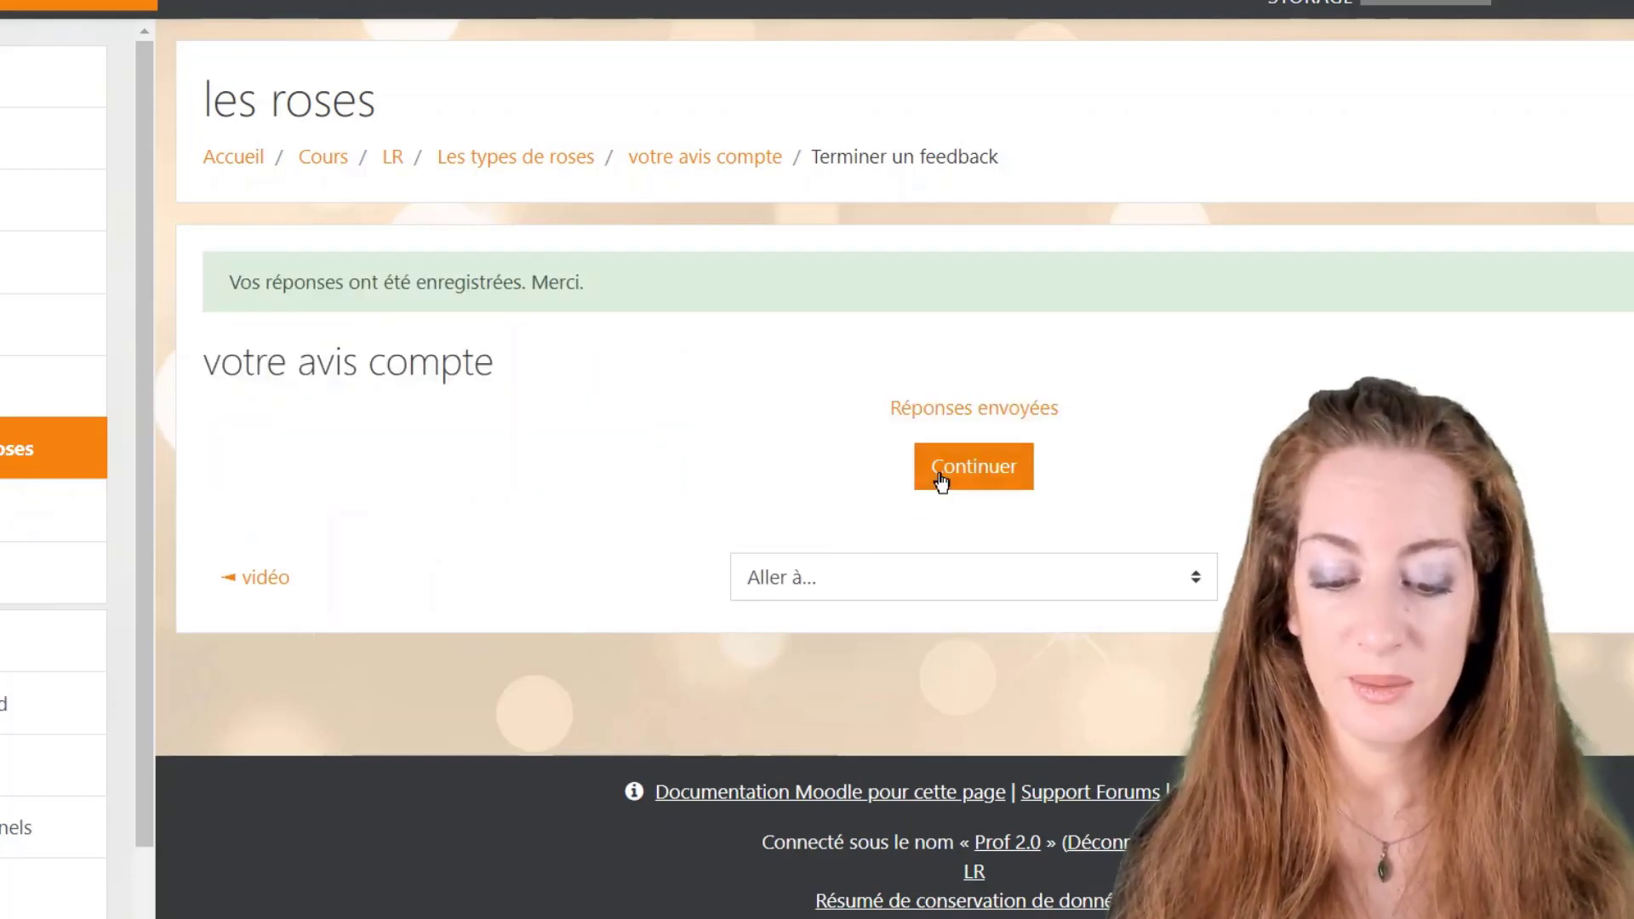
{"action": "left_click", "coordinate": [946, 469]}
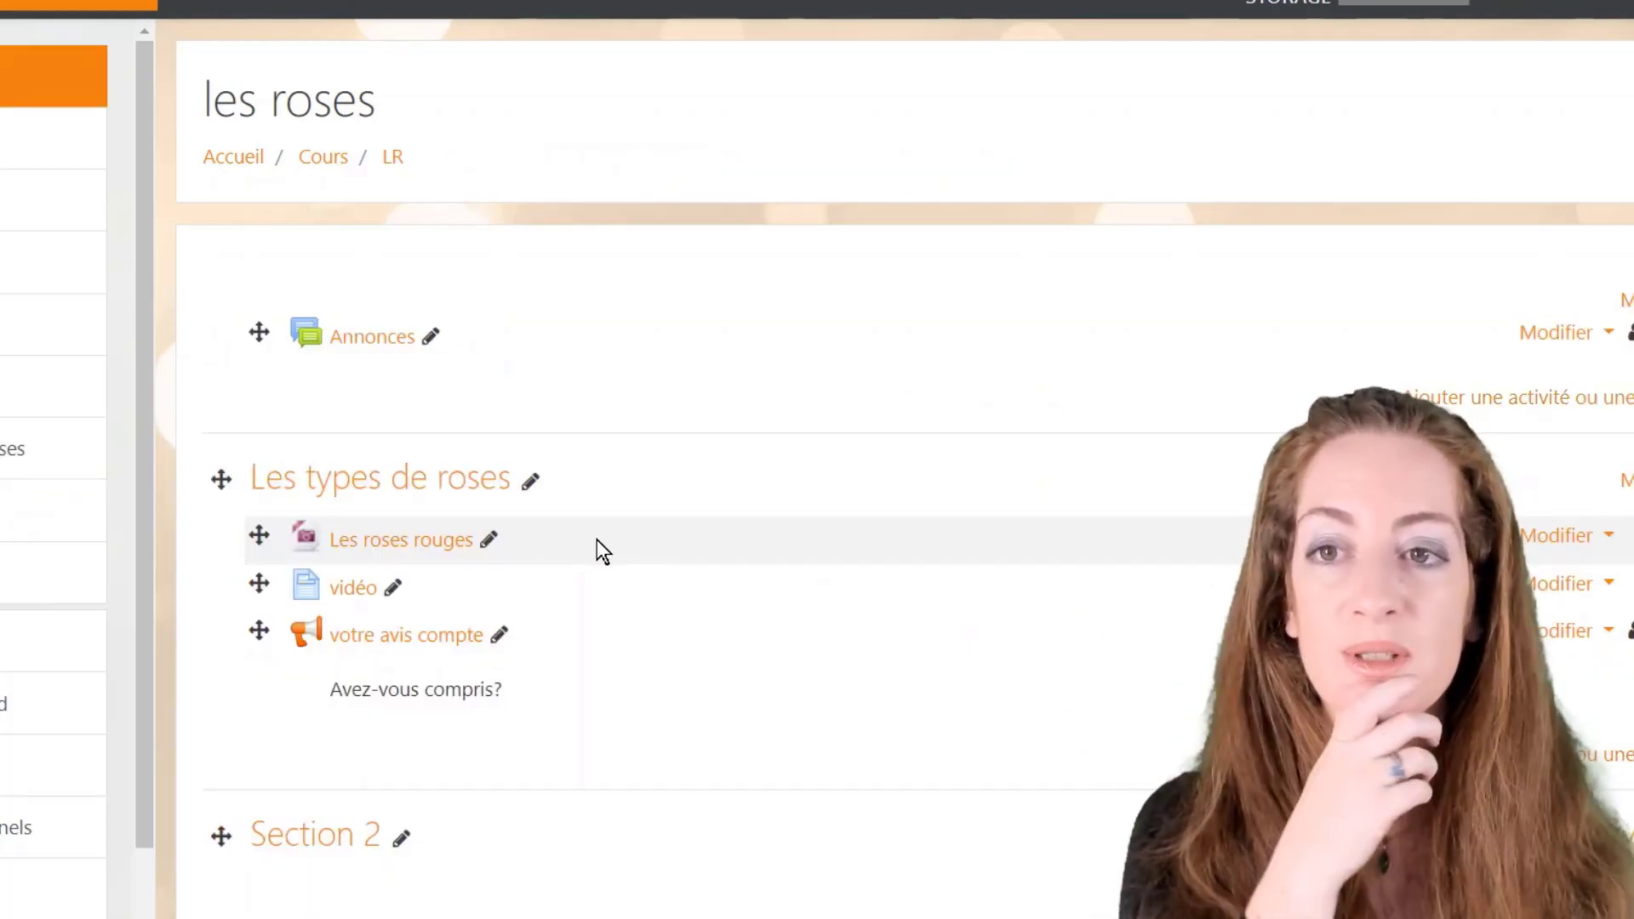
Step: Retitle Section 2 as 'le meilleur climat pour les roses' using its pencil edit
{"action": "scroll", "coordinate": [471, 732], "scroll_direction": "down", "scroll_amount": 3}
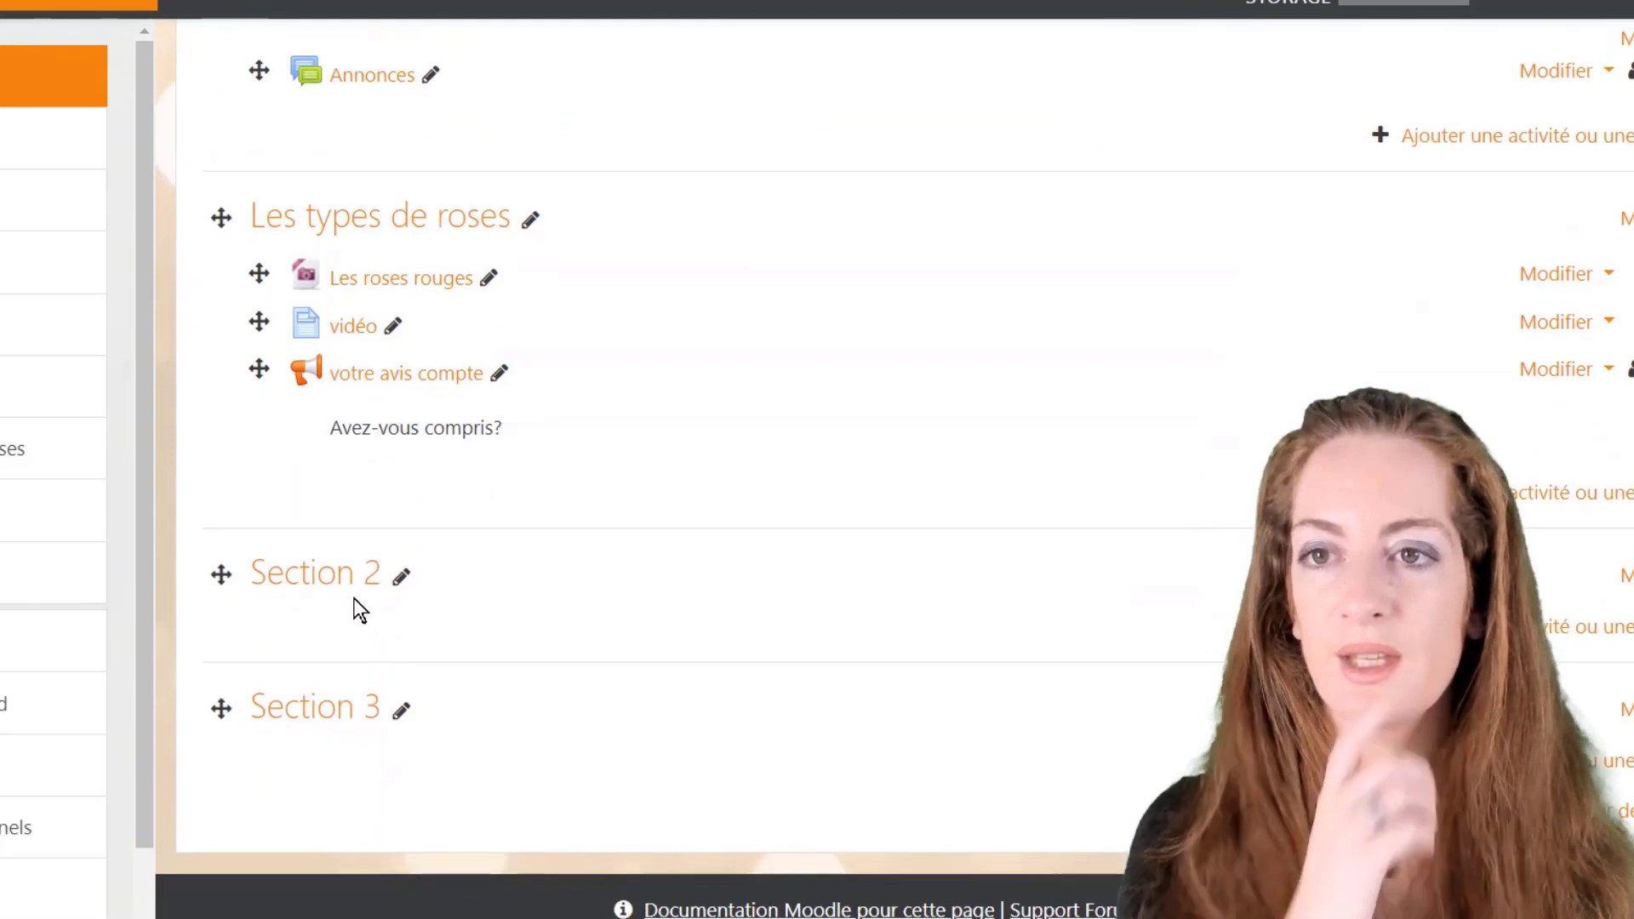
{"action": "left_click", "coordinate": [402, 580]}
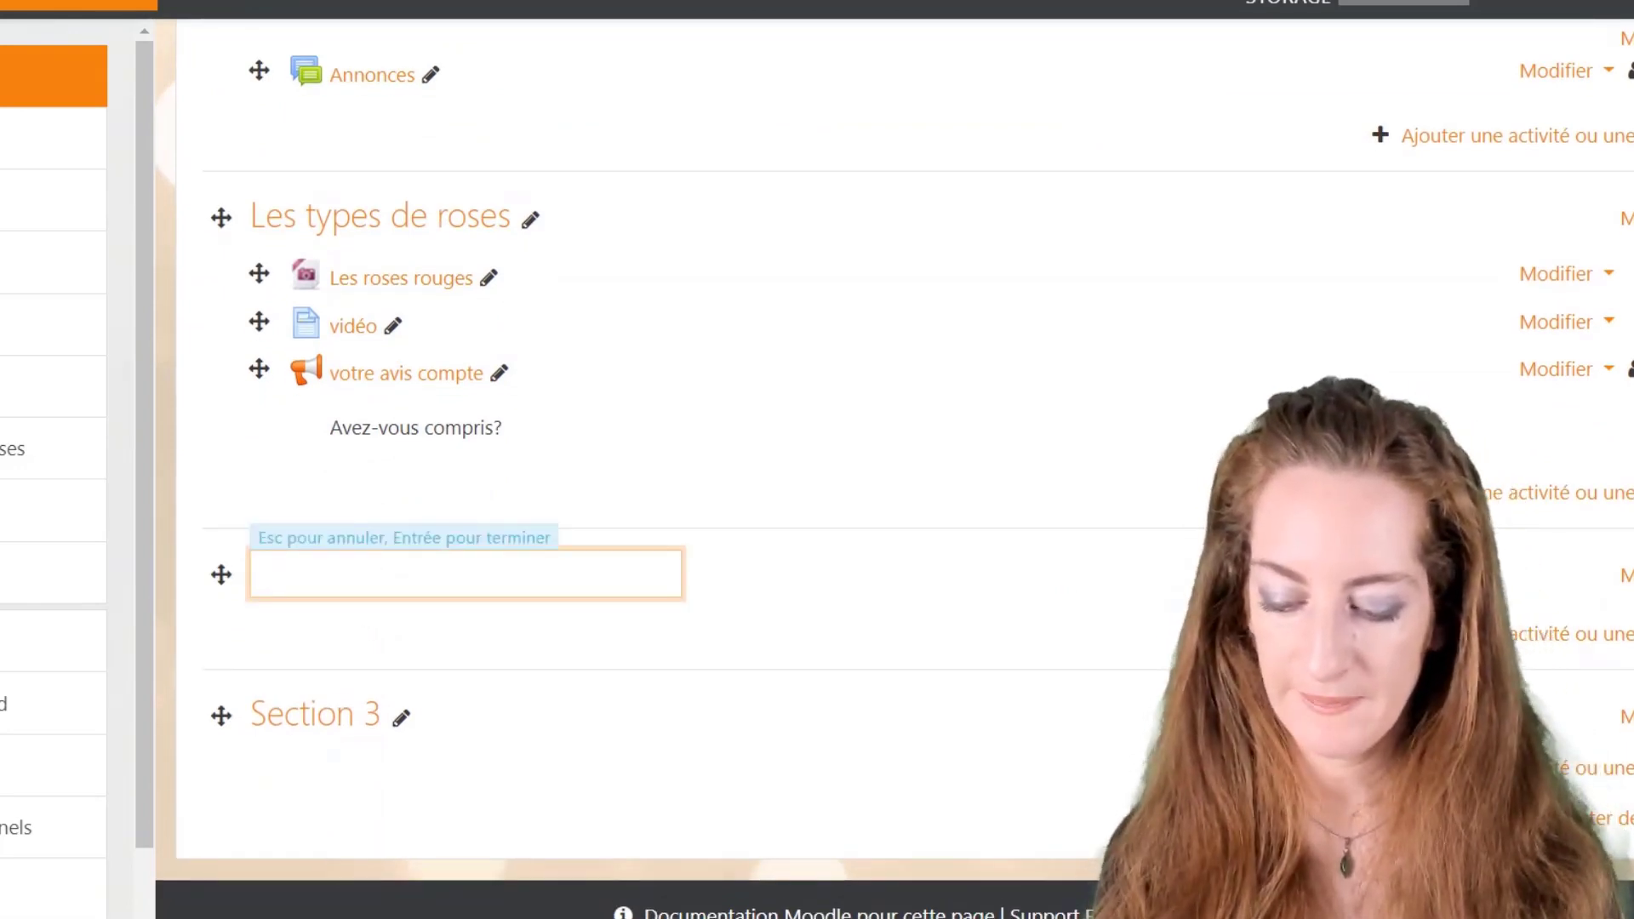
{"action": "type", "text": "le meill"}
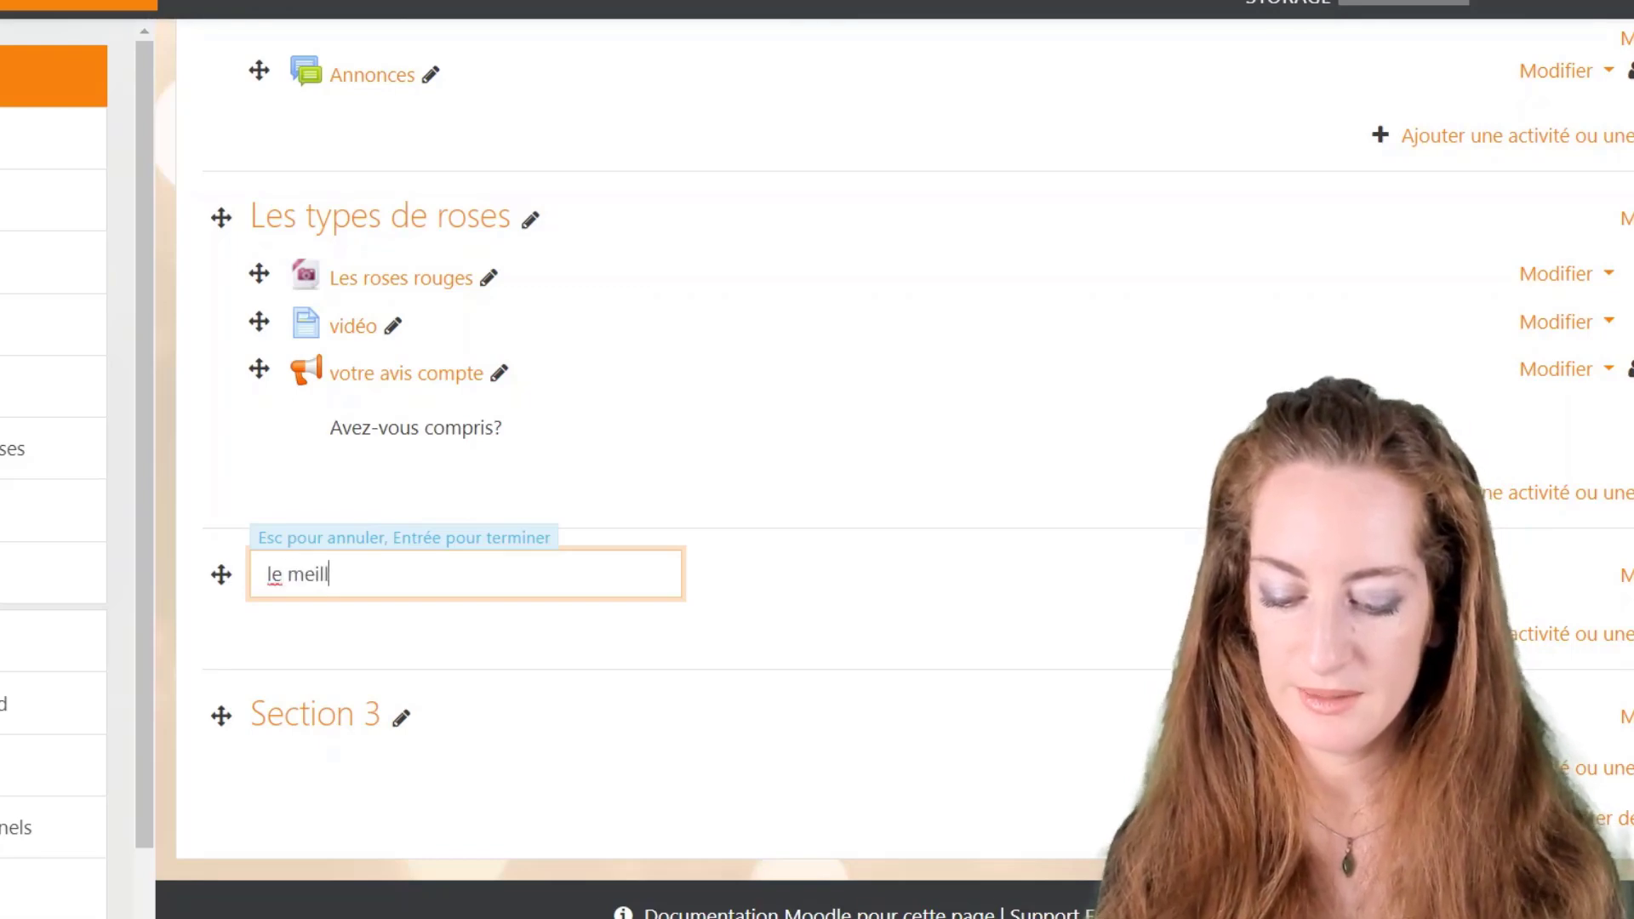
{"action": "type", "text": "eur climat "}
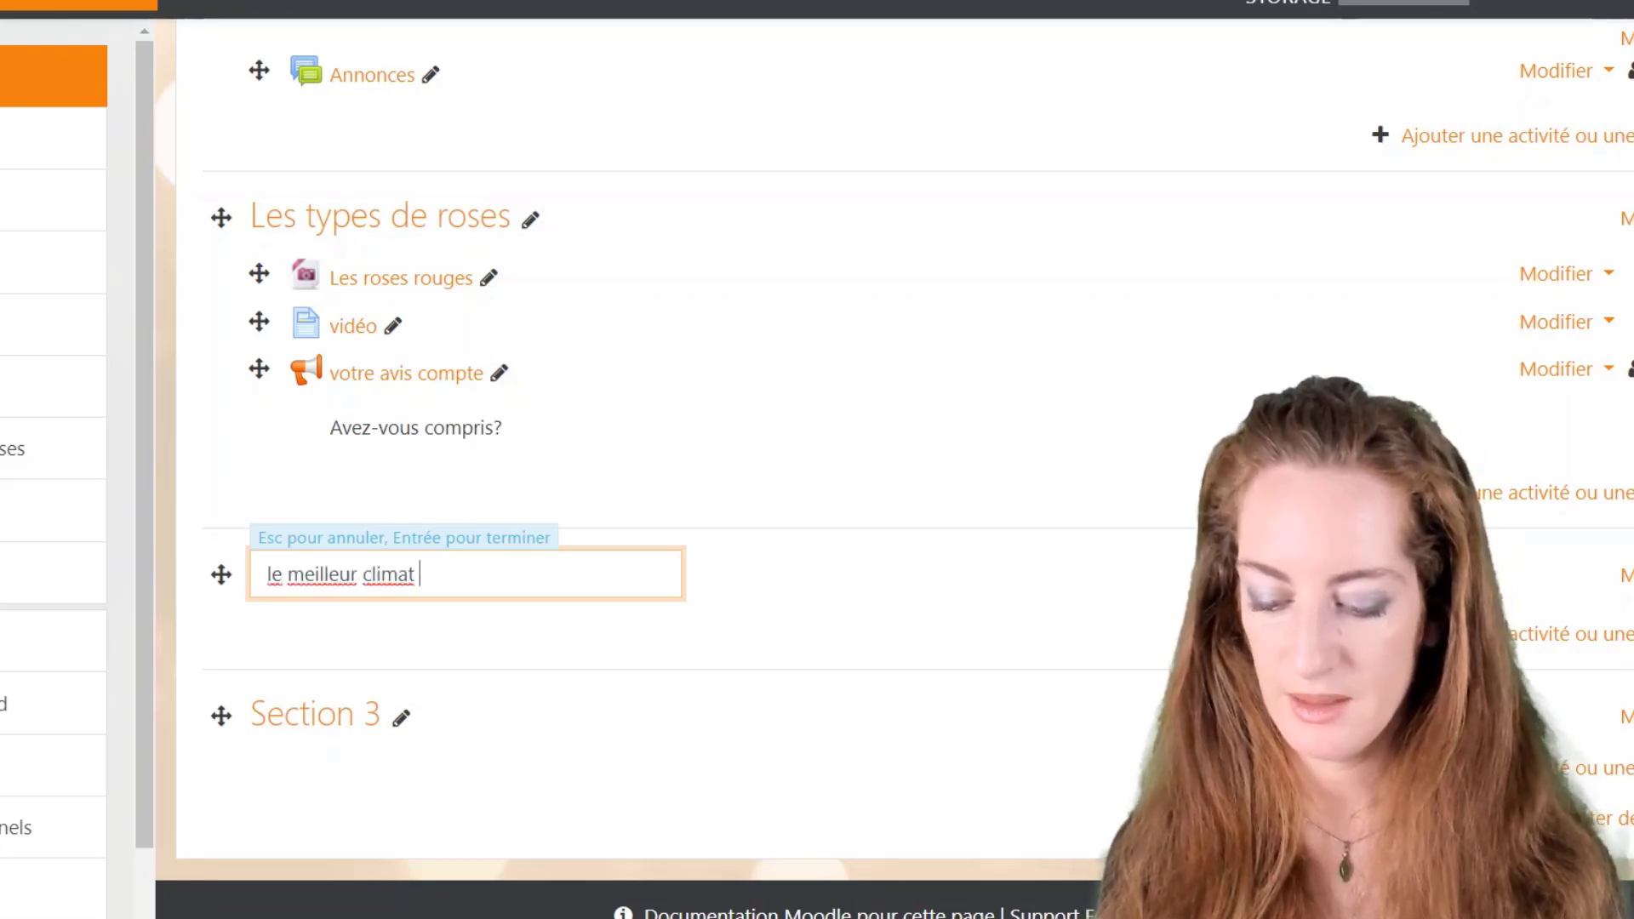
{"action": "type", "text": "pour les roses"}
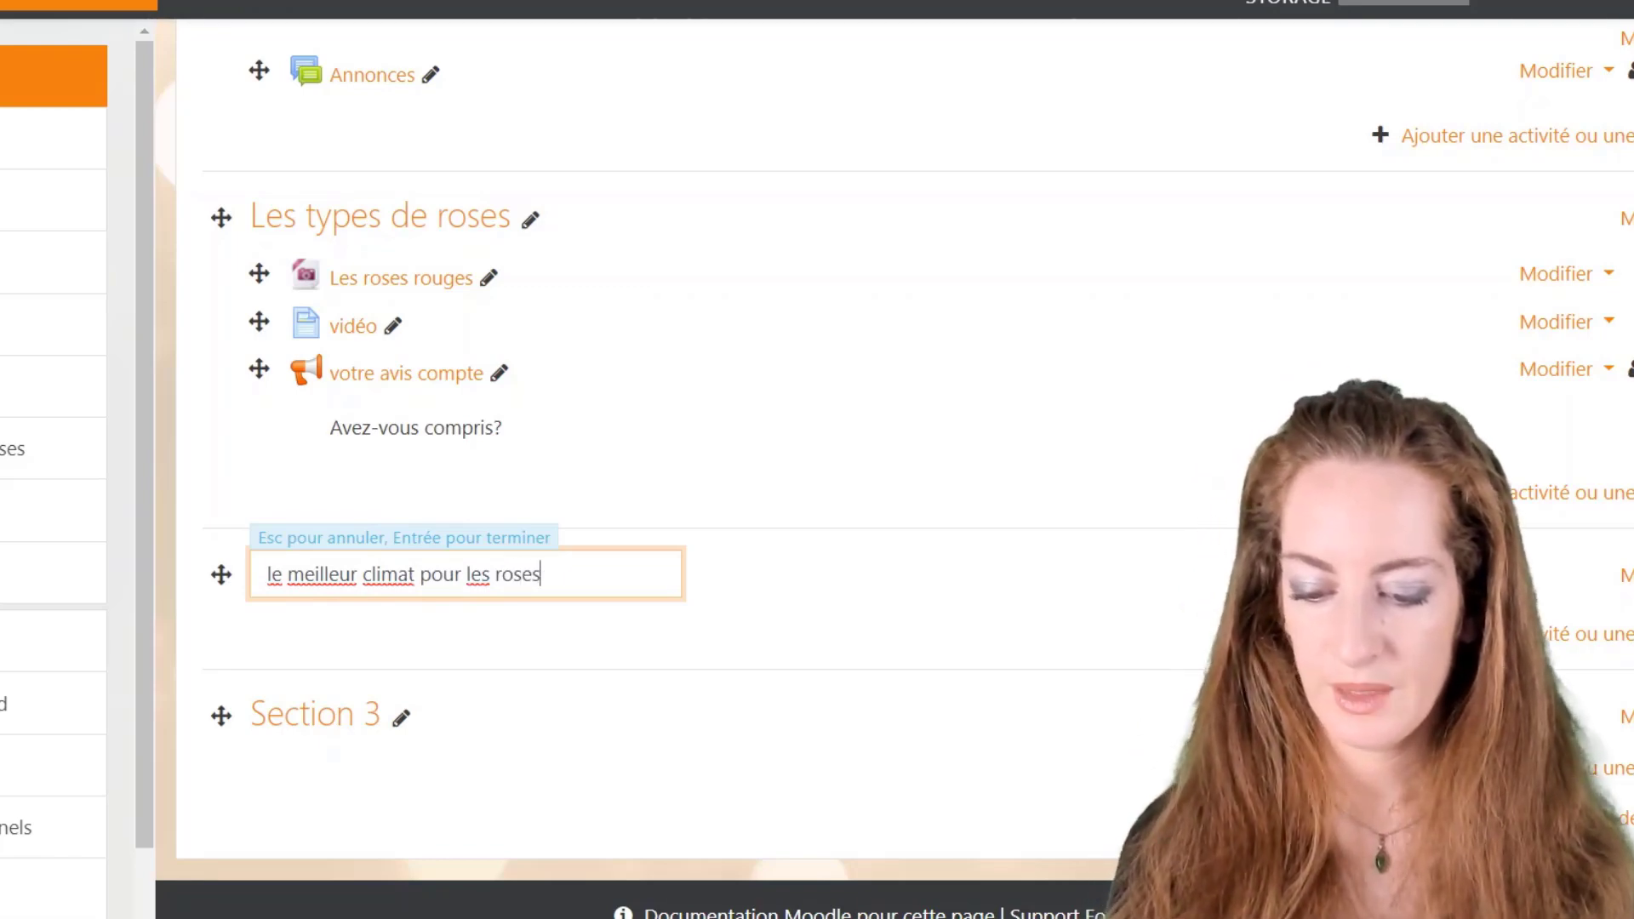
{"action": "key", "text": "Return"}
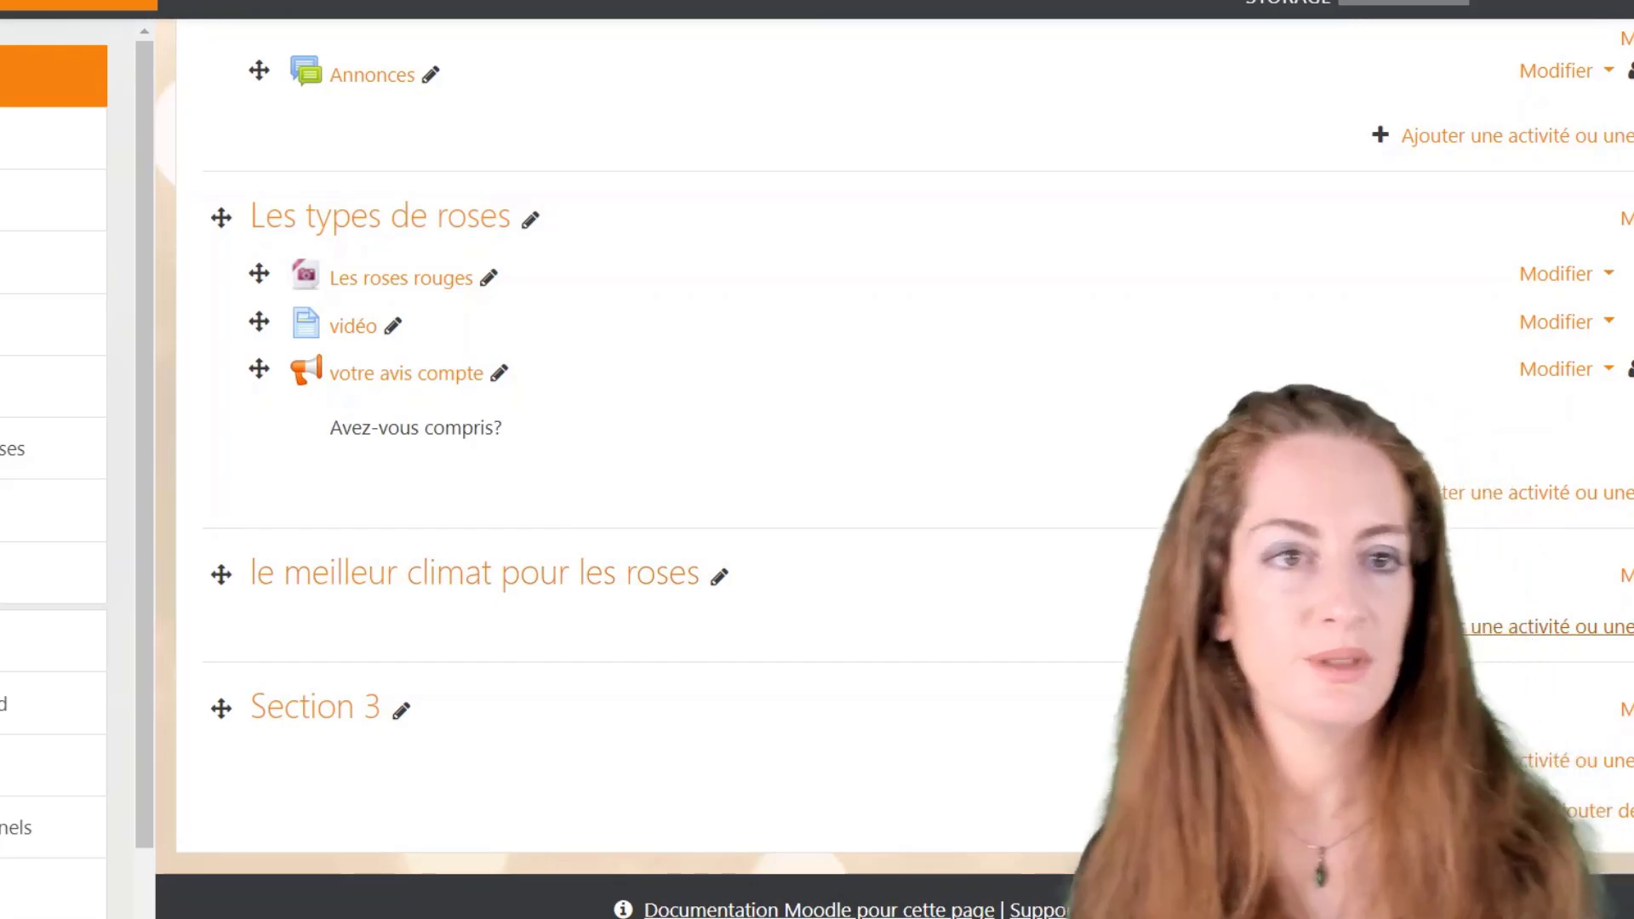
{"action": "left_click", "coordinate": [1444, 628]}
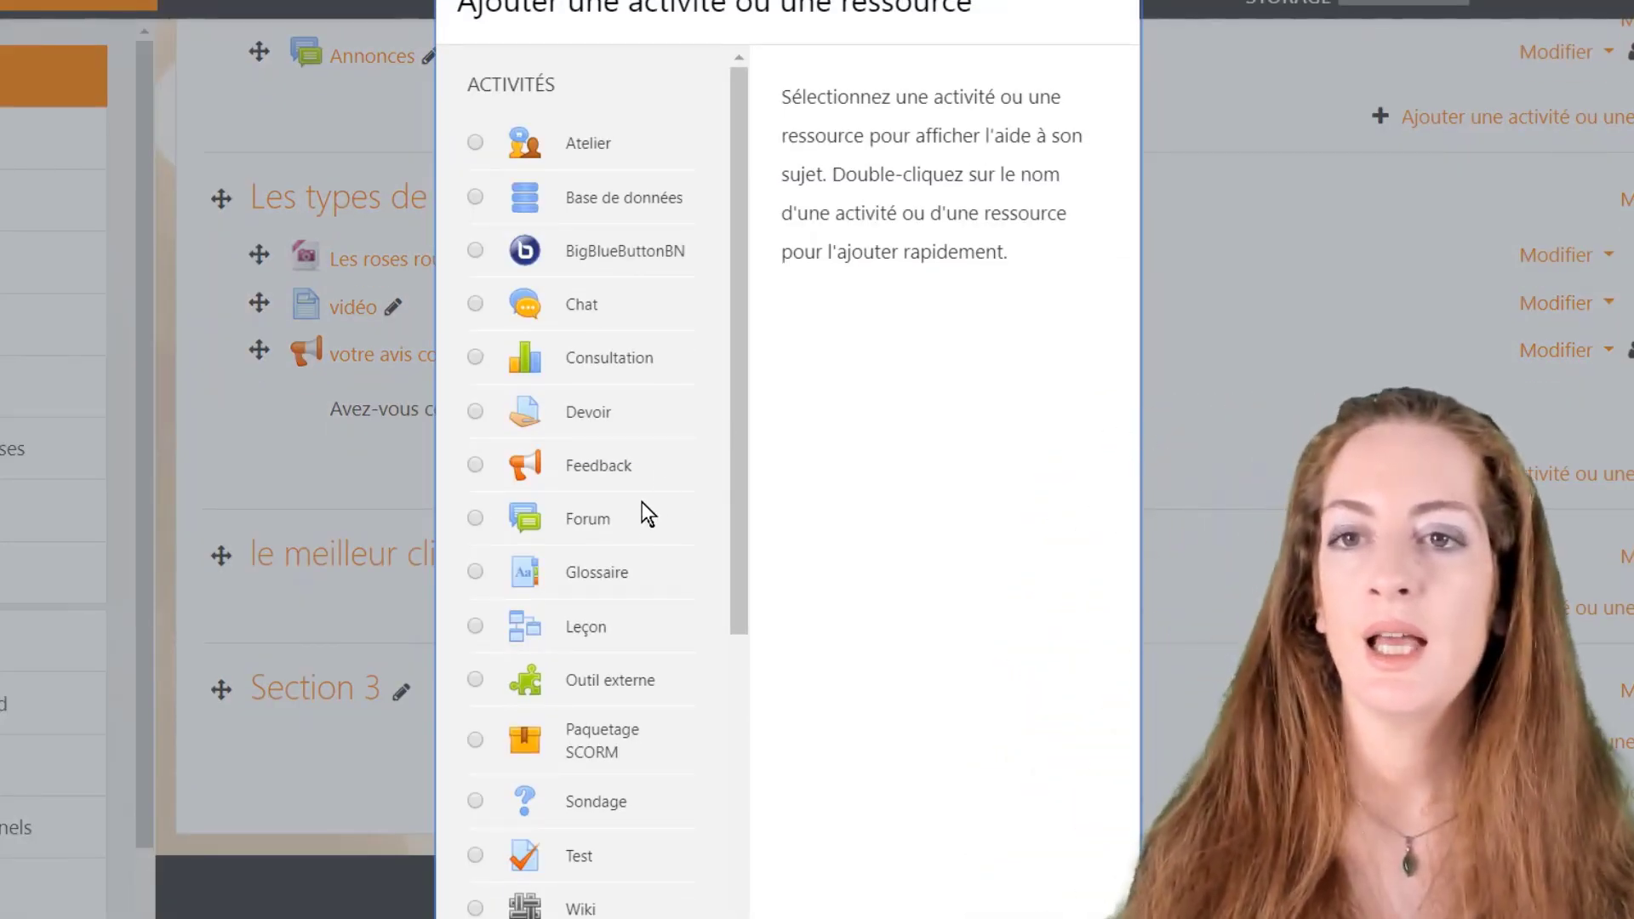
Step: Add a Book resource to the 'le meilleur climat pour les roses' section
{"action": "scroll", "coordinate": [636, 539], "scroll_direction": "down", "scroll_amount": 3}
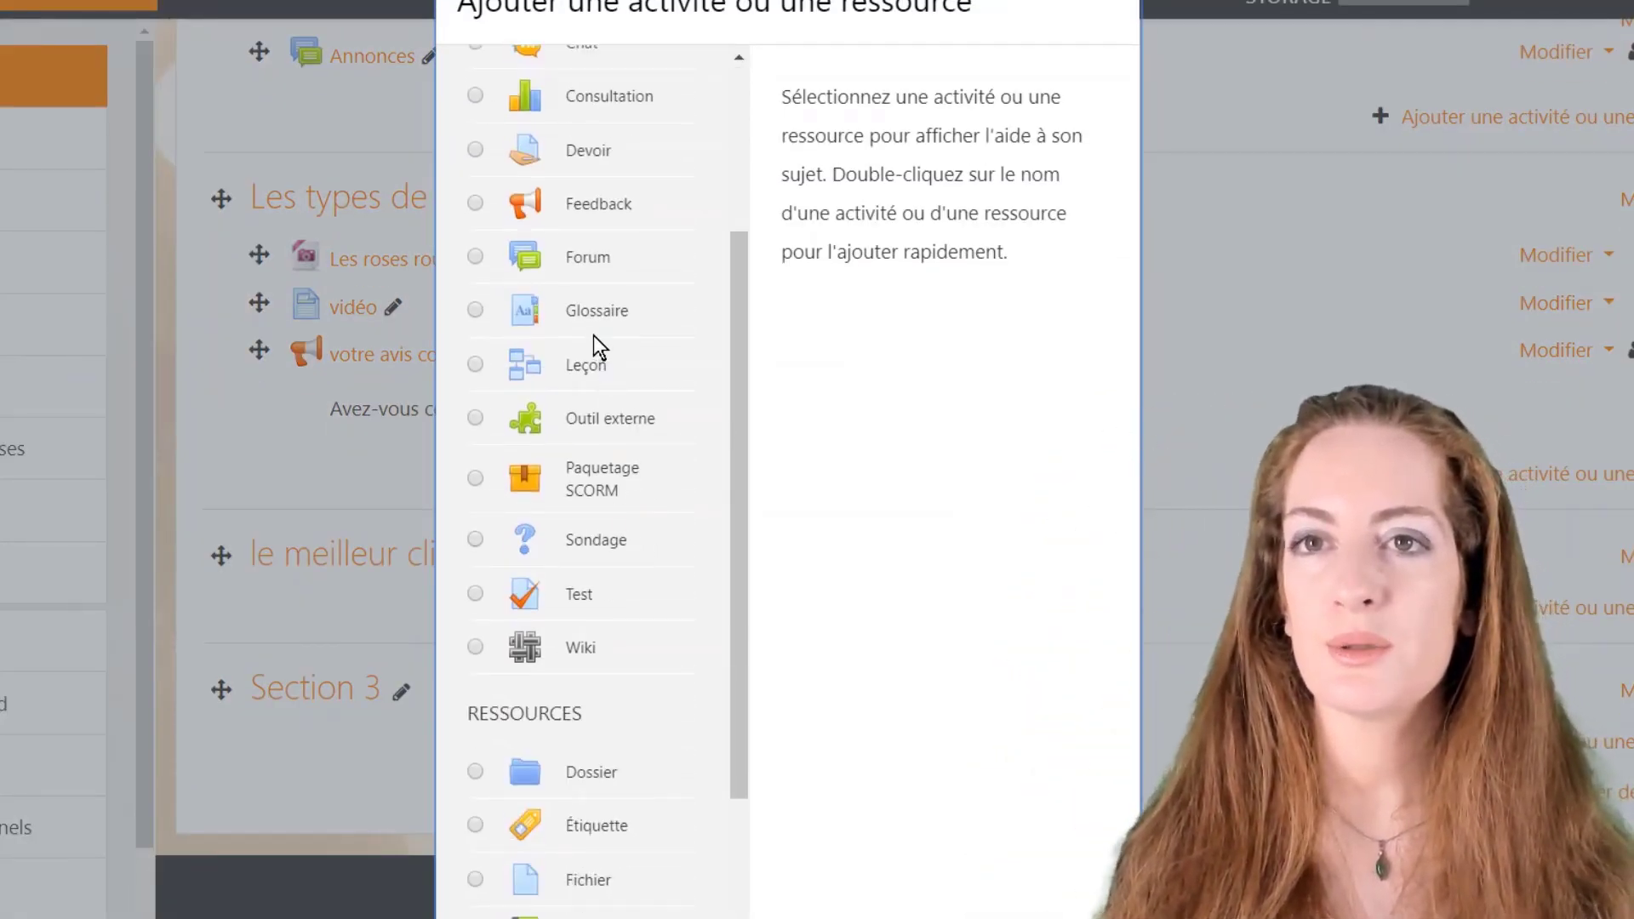
{"action": "scroll", "coordinate": [588, 667], "scroll_direction": "down", "scroll_amount": 2}
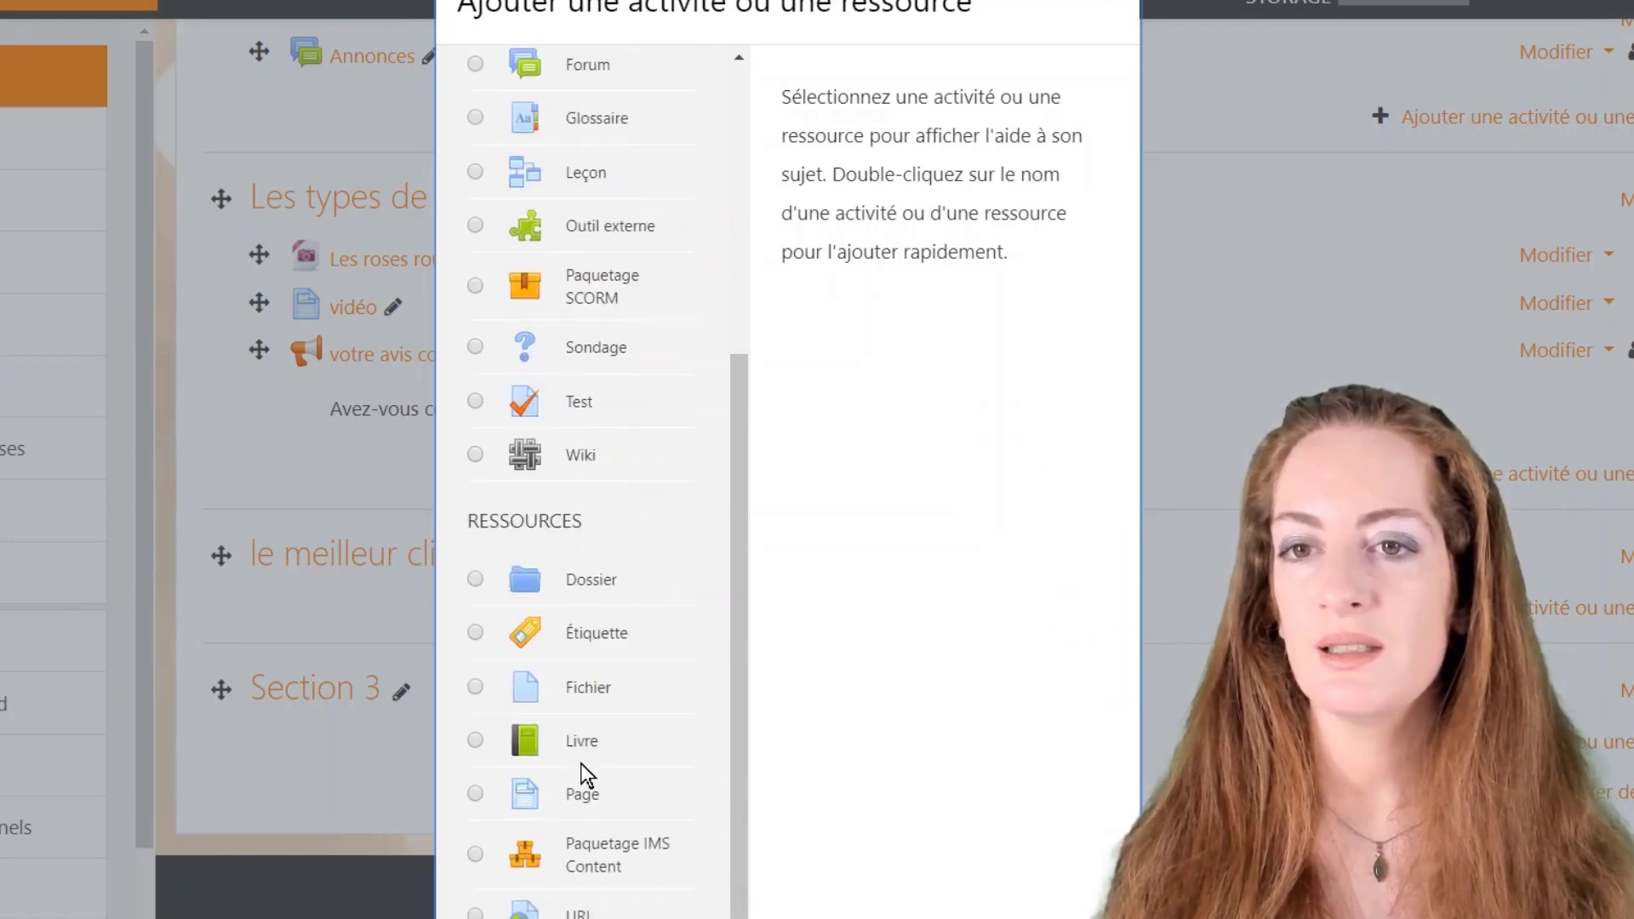
{"action": "left_click", "coordinate": [525, 748]}
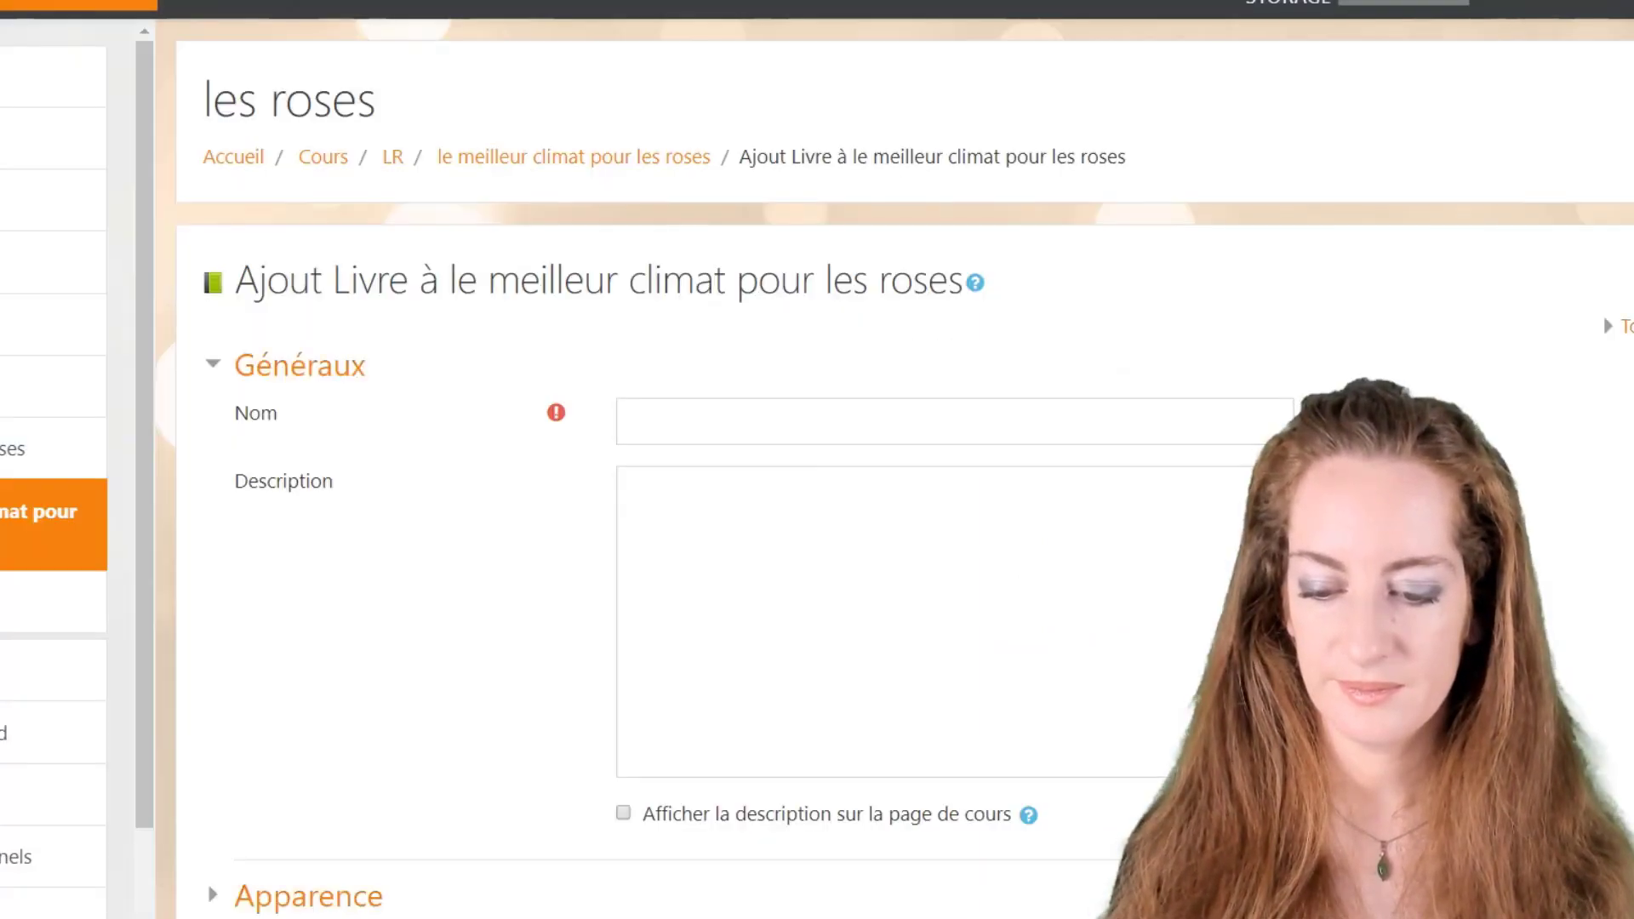
{"action": "left_click", "coordinate": [699, 423]}
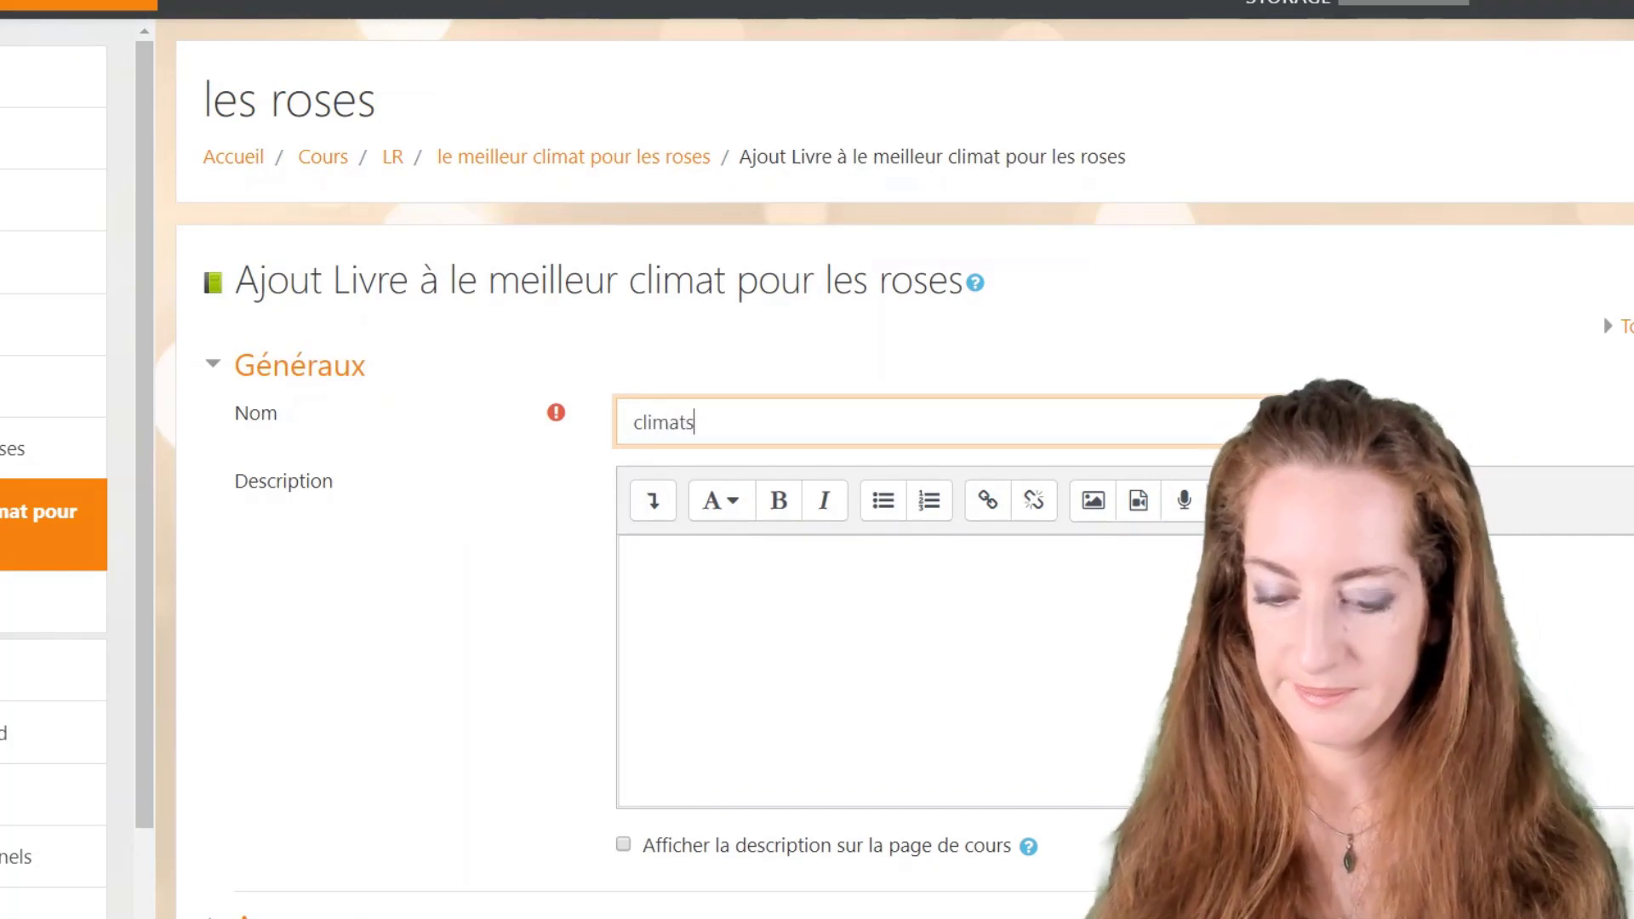
Step: Name the book 'climats' with description 'rien', keep numbered chapter titles, and save it
{"action": "left_click", "coordinate": [721, 538]}
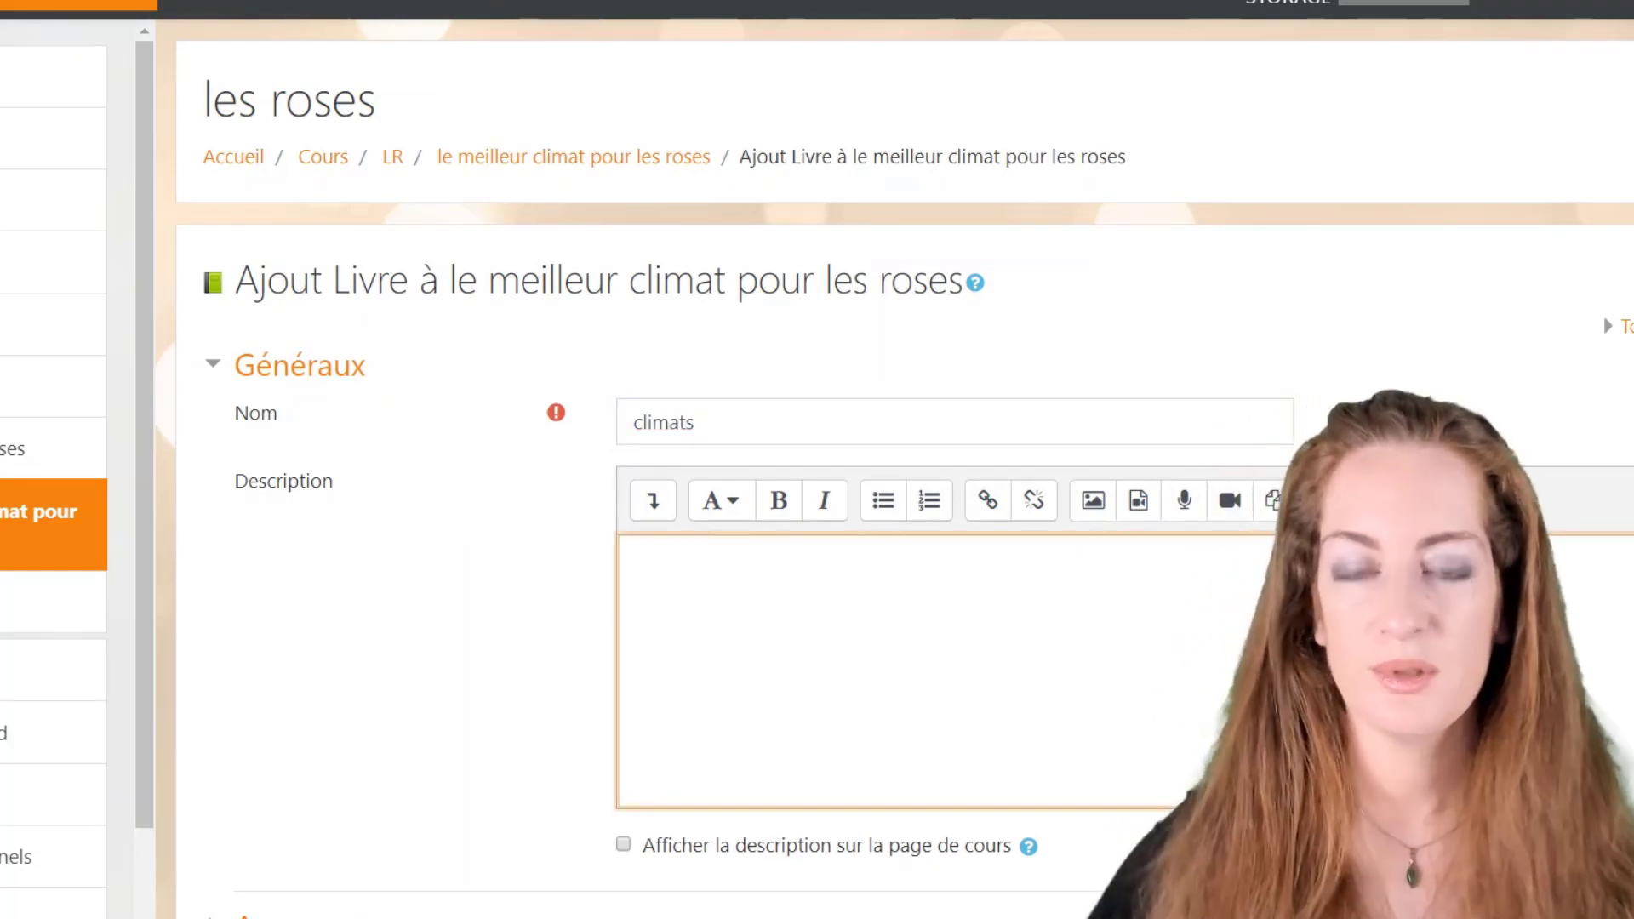
{"action": "scroll", "coordinate": [902, 511], "scroll_direction": "down", "scroll_amount": 3}
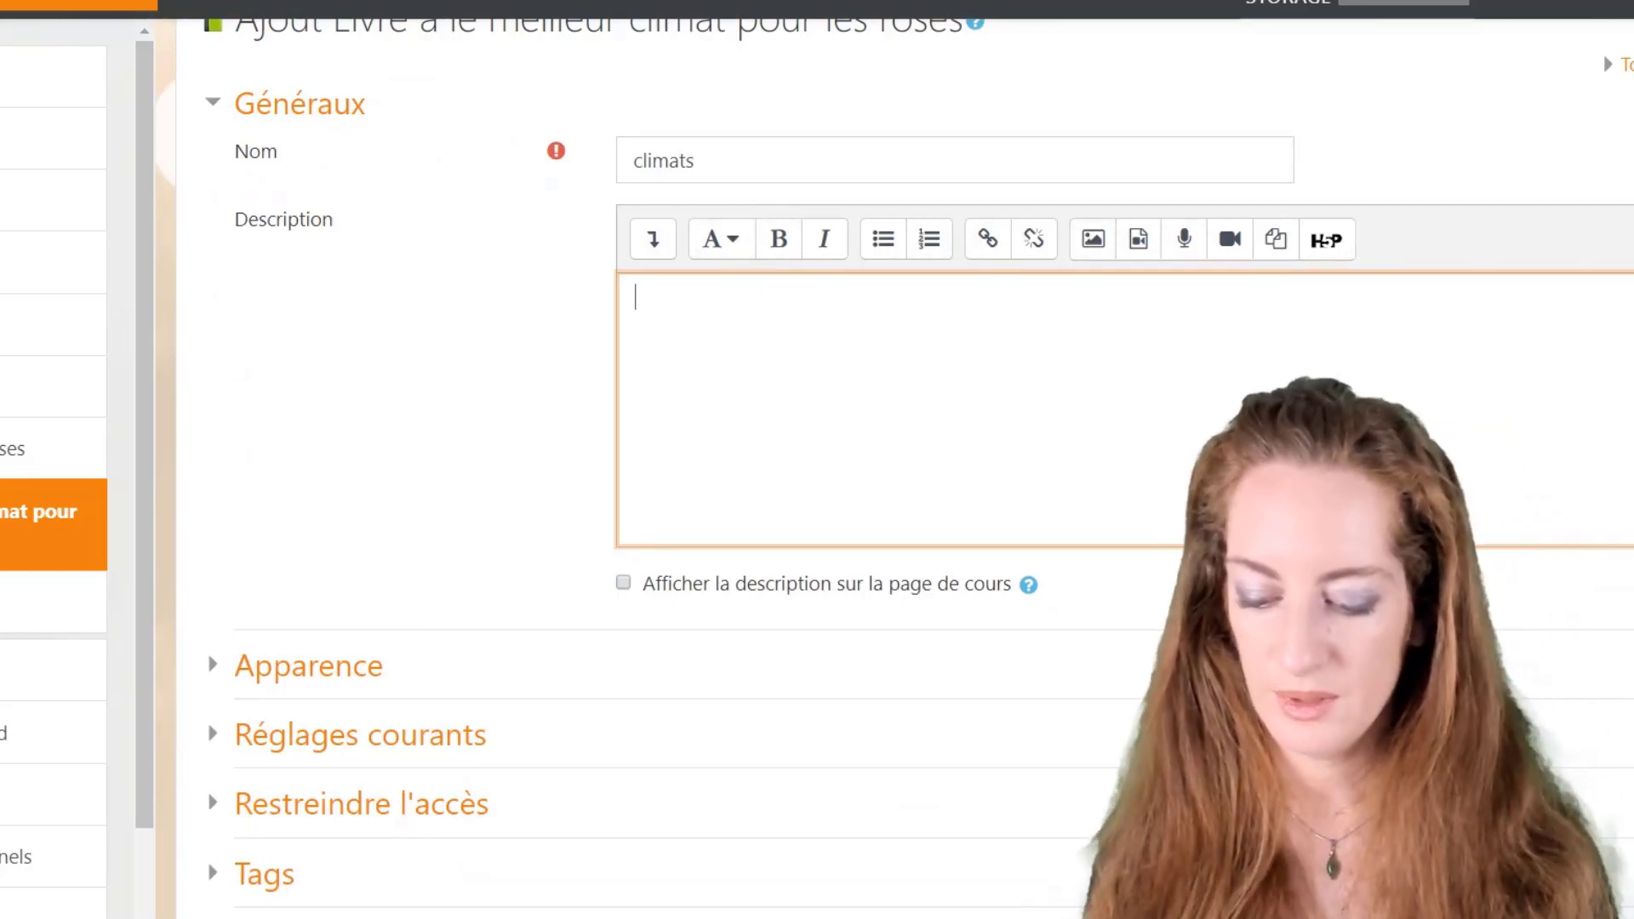
{"action": "type", "text": "rien"}
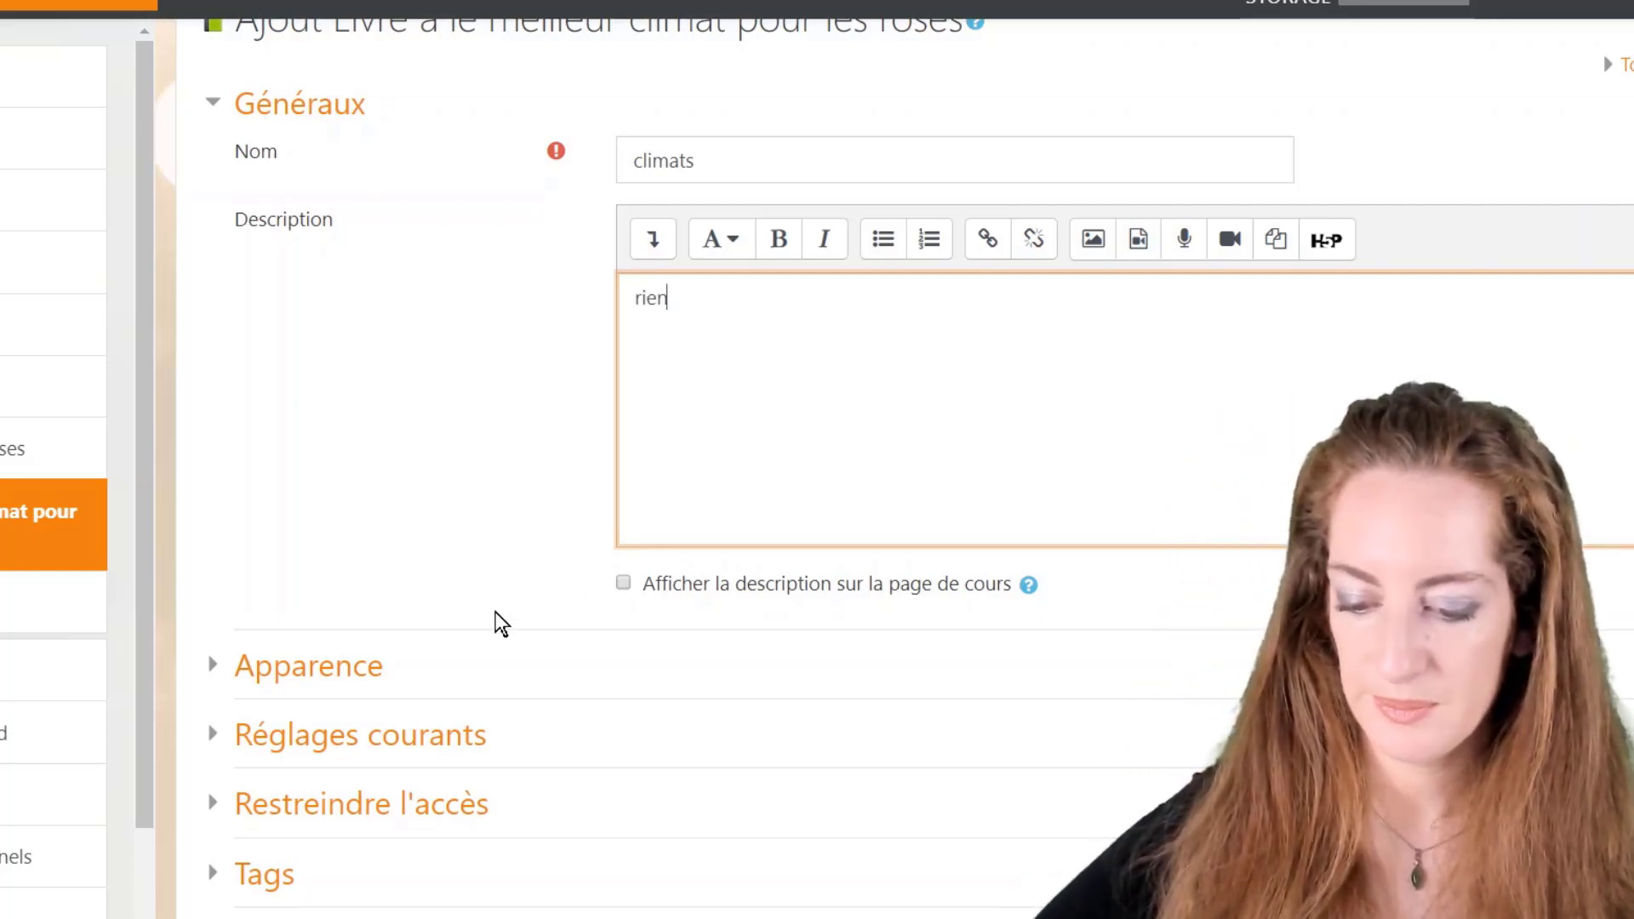
{"action": "left_click", "coordinate": [361, 672]}
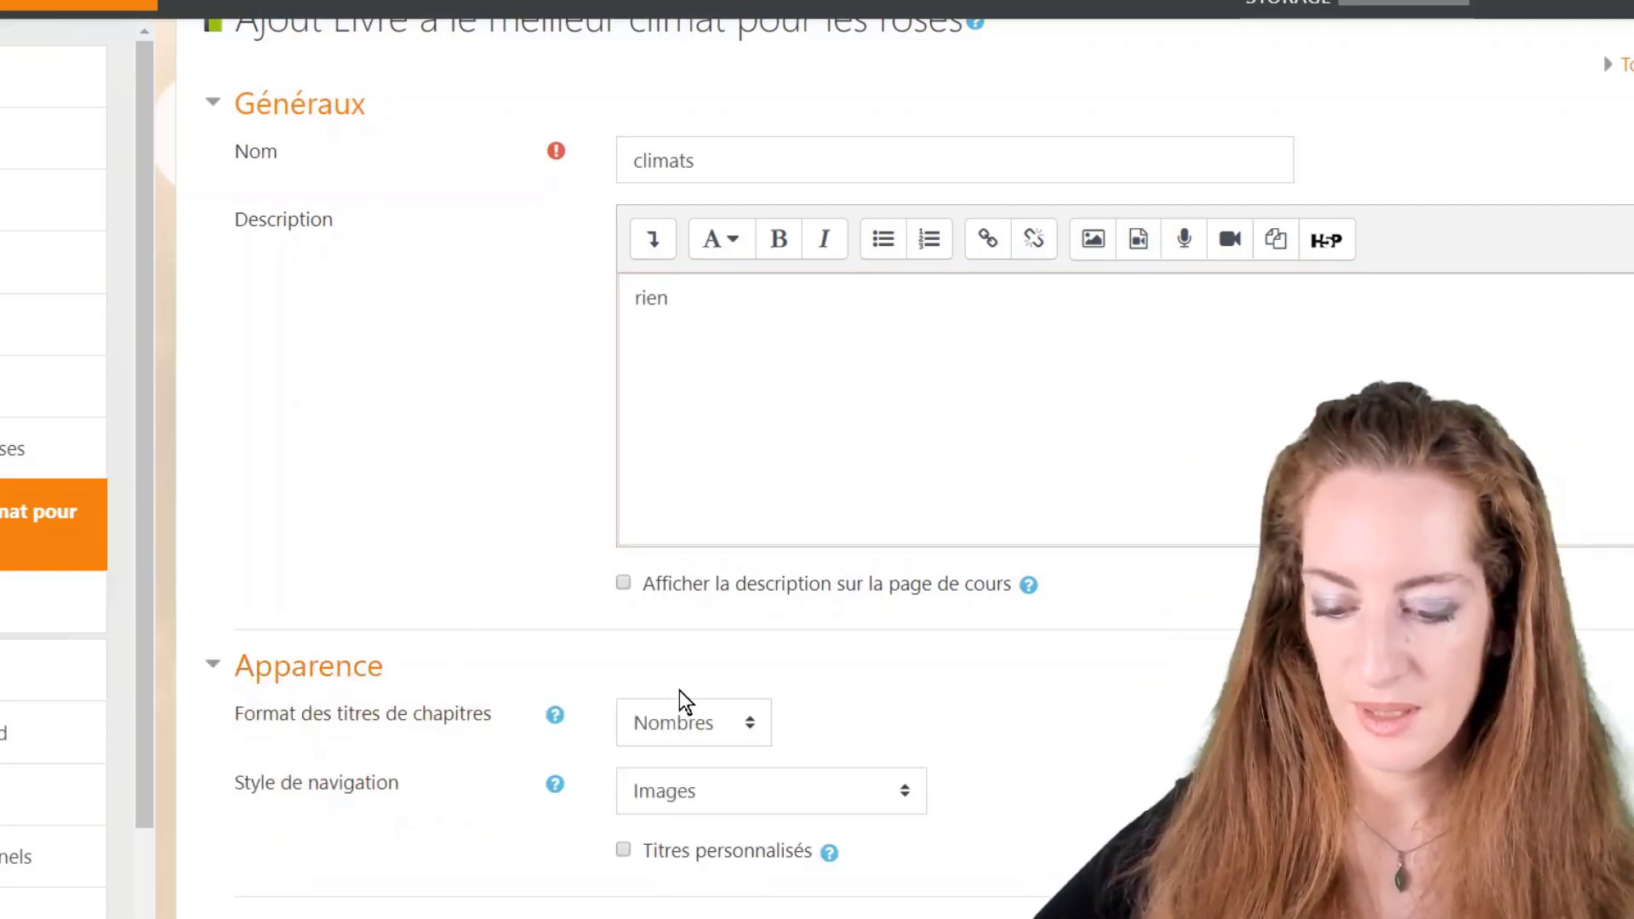
{"action": "scroll", "coordinate": [678, 689], "scroll_direction": "down", "scroll_amount": 2}
{"action": "left_click", "coordinate": [691, 594]}
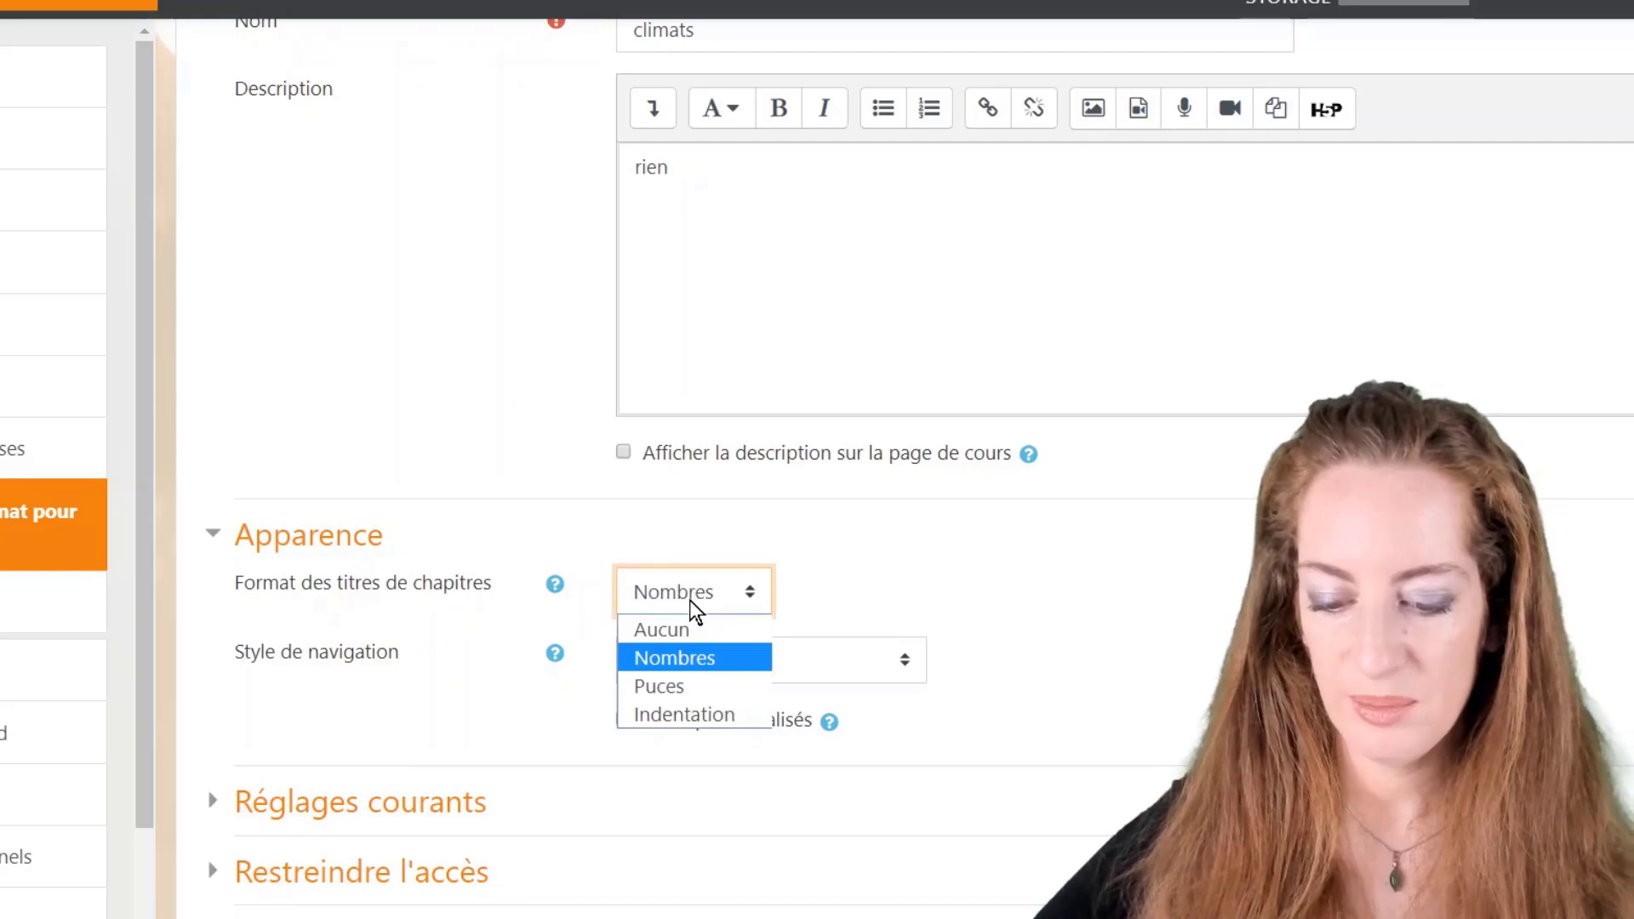
{"action": "left_click", "coordinate": [689, 657]}
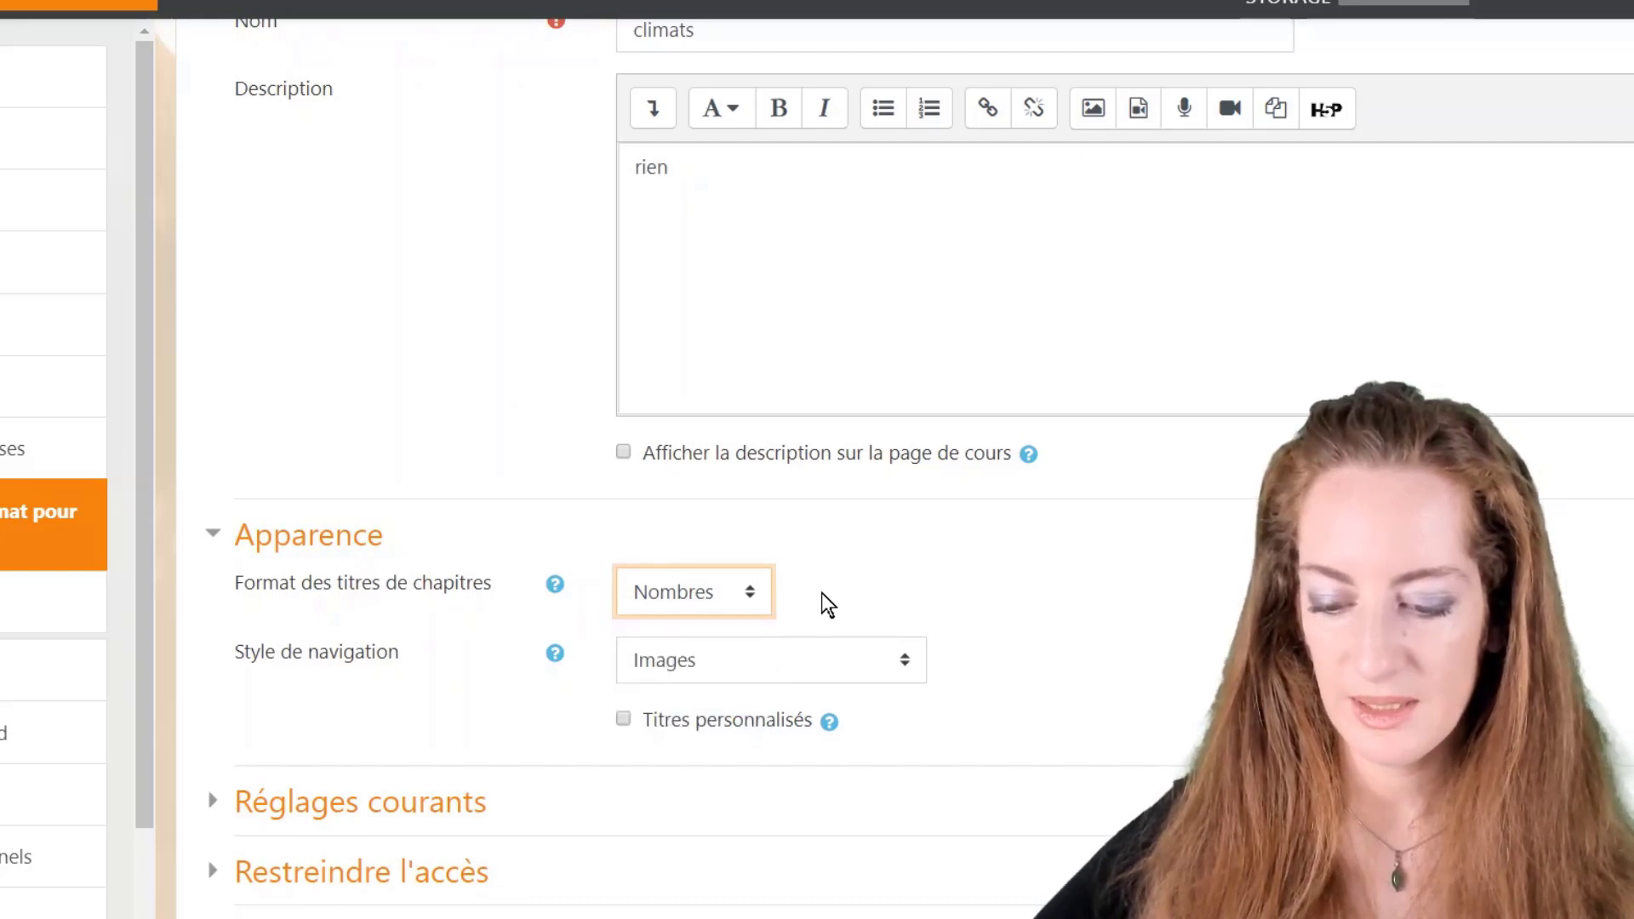
{"action": "scroll", "coordinate": [797, 627], "scroll_direction": "down", "scroll_amount": 4}
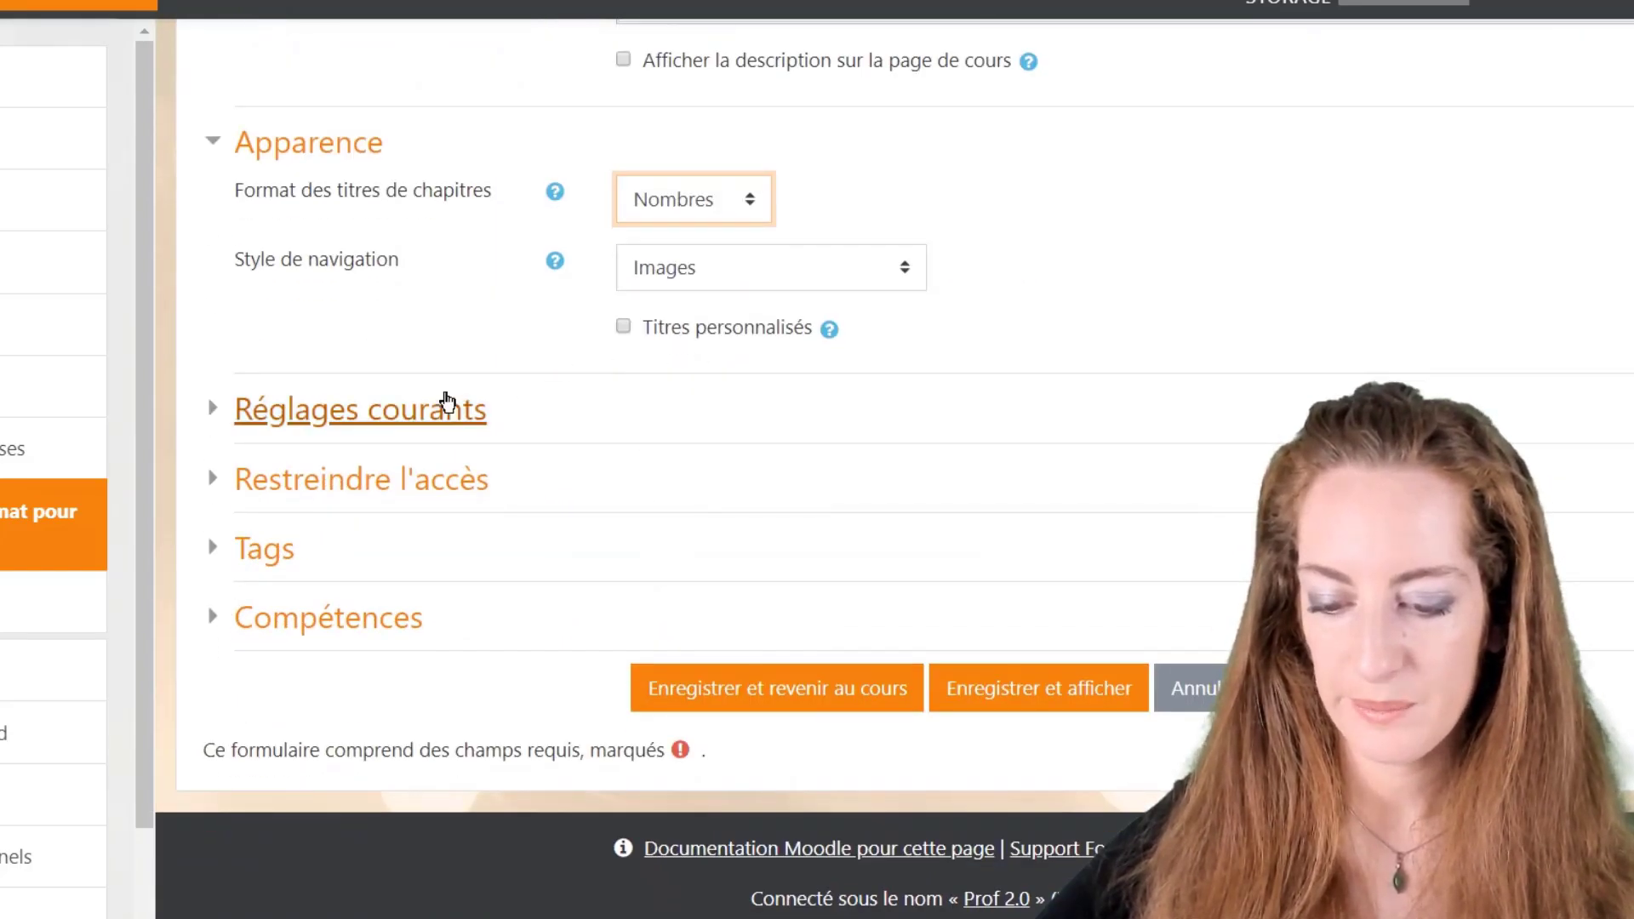
{"action": "left_click", "coordinate": [458, 428]}
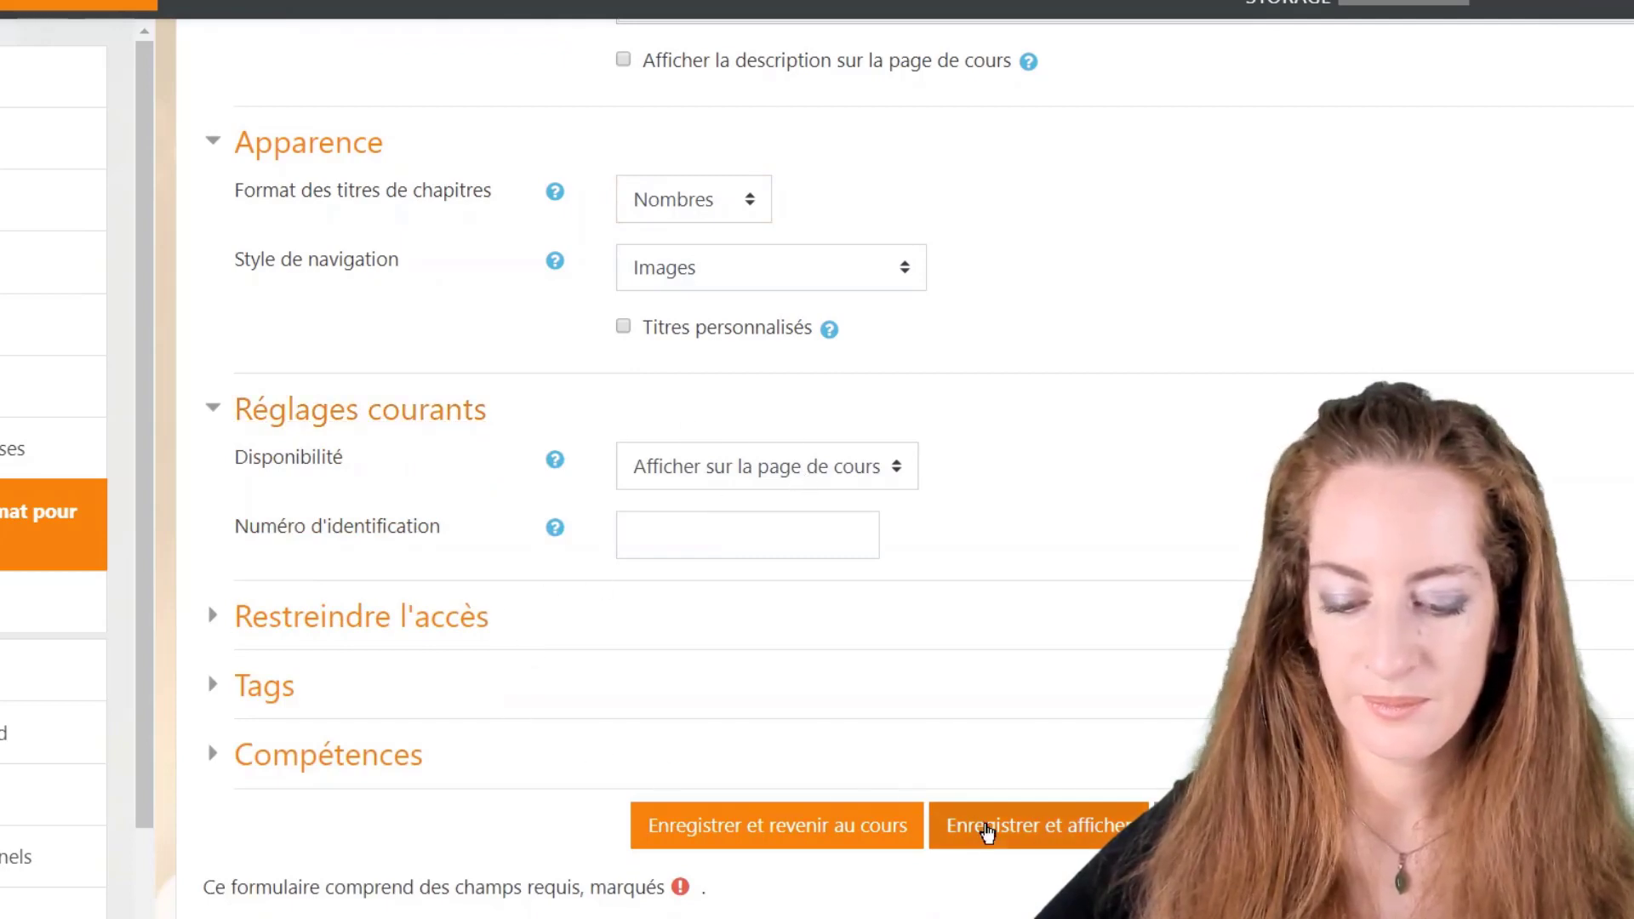
{"action": "left_click", "coordinate": [994, 832]}
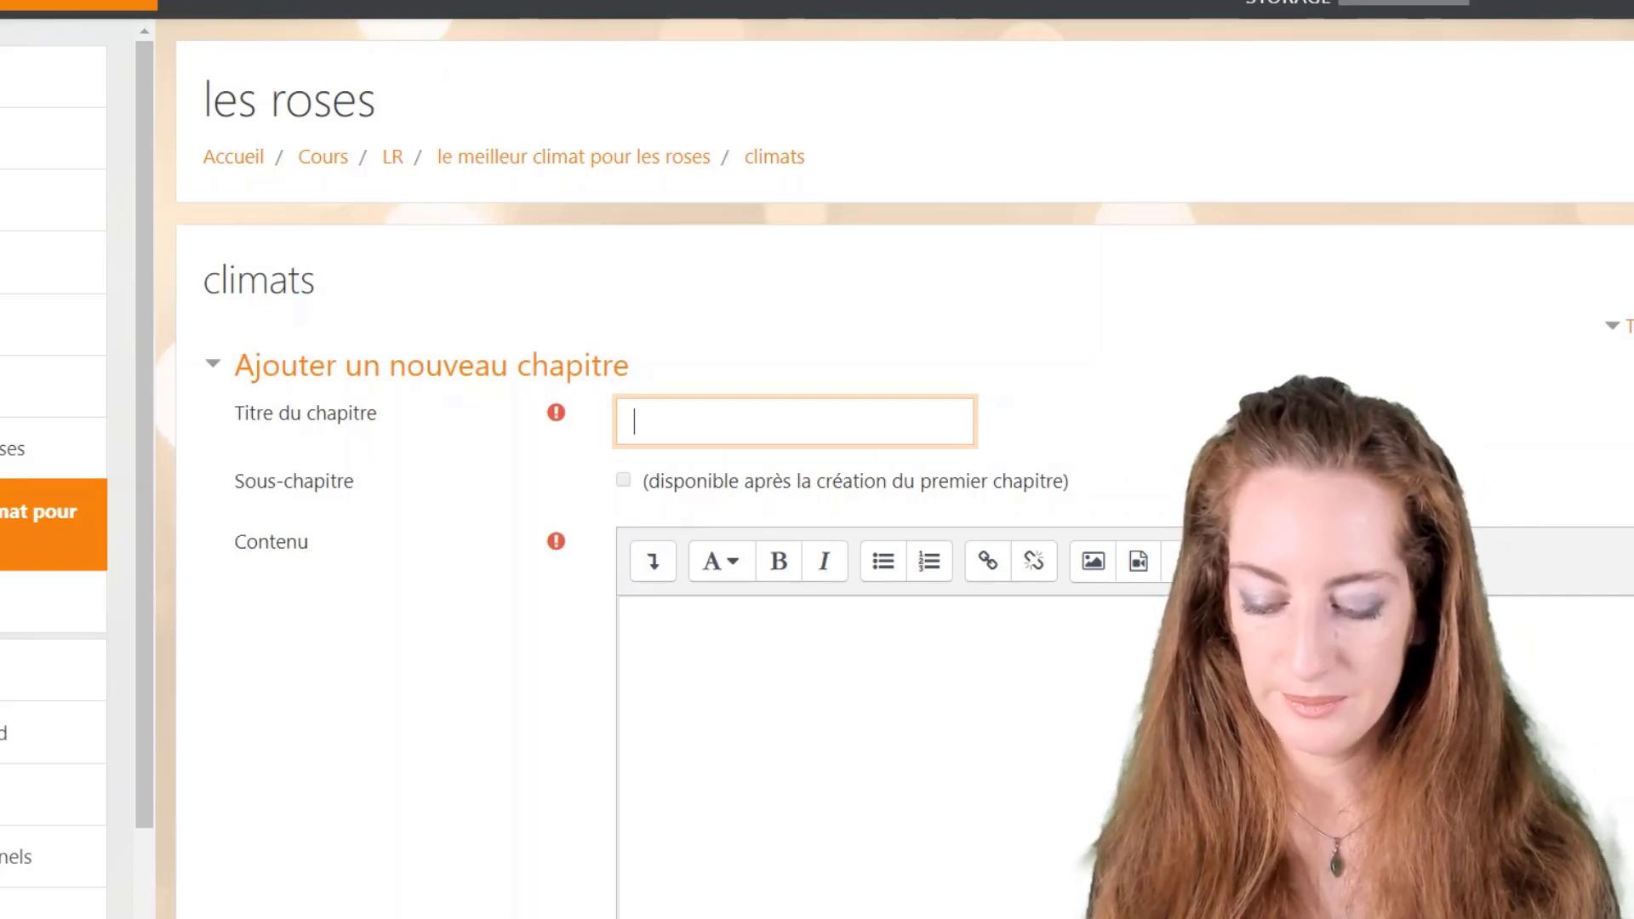
Step: Save a chapter titled 'température' with the content 'autre chose' in the climats book
{"action": "type", "text": "température"}
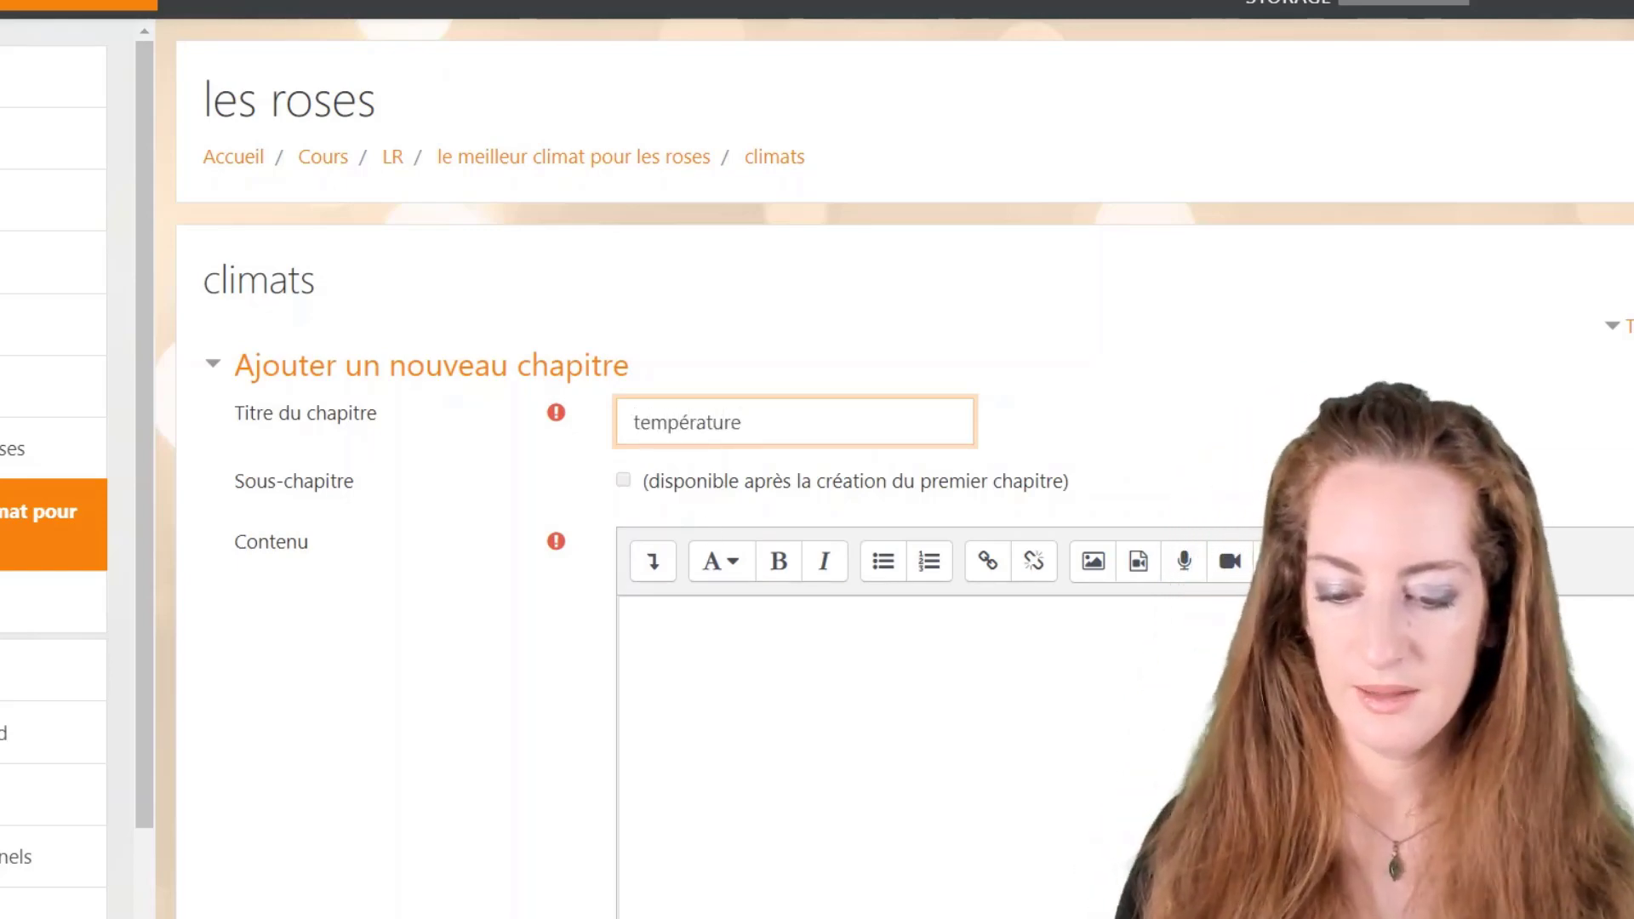
{"action": "left_click", "coordinate": [634, 620]}
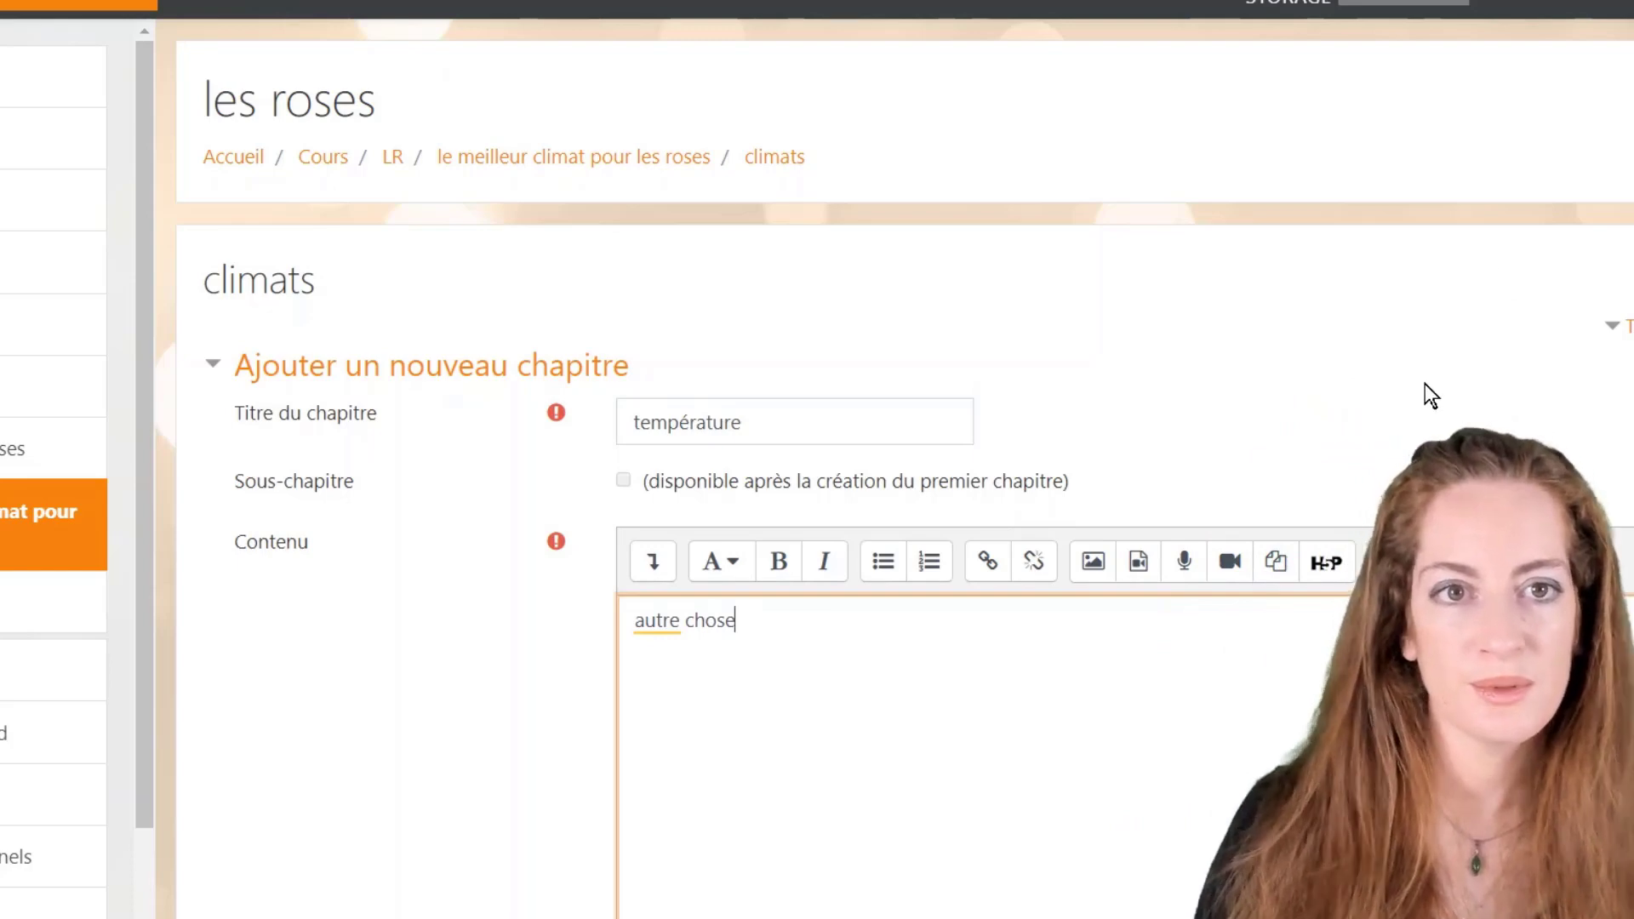
{"action": "scroll", "coordinate": [1289, 426], "scroll_direction": "down", "scroll_amount": 4}
{"action": "scroll", "coordinate": [1234, 119], "scroll_direction": "up", "scroll_amount": 1}
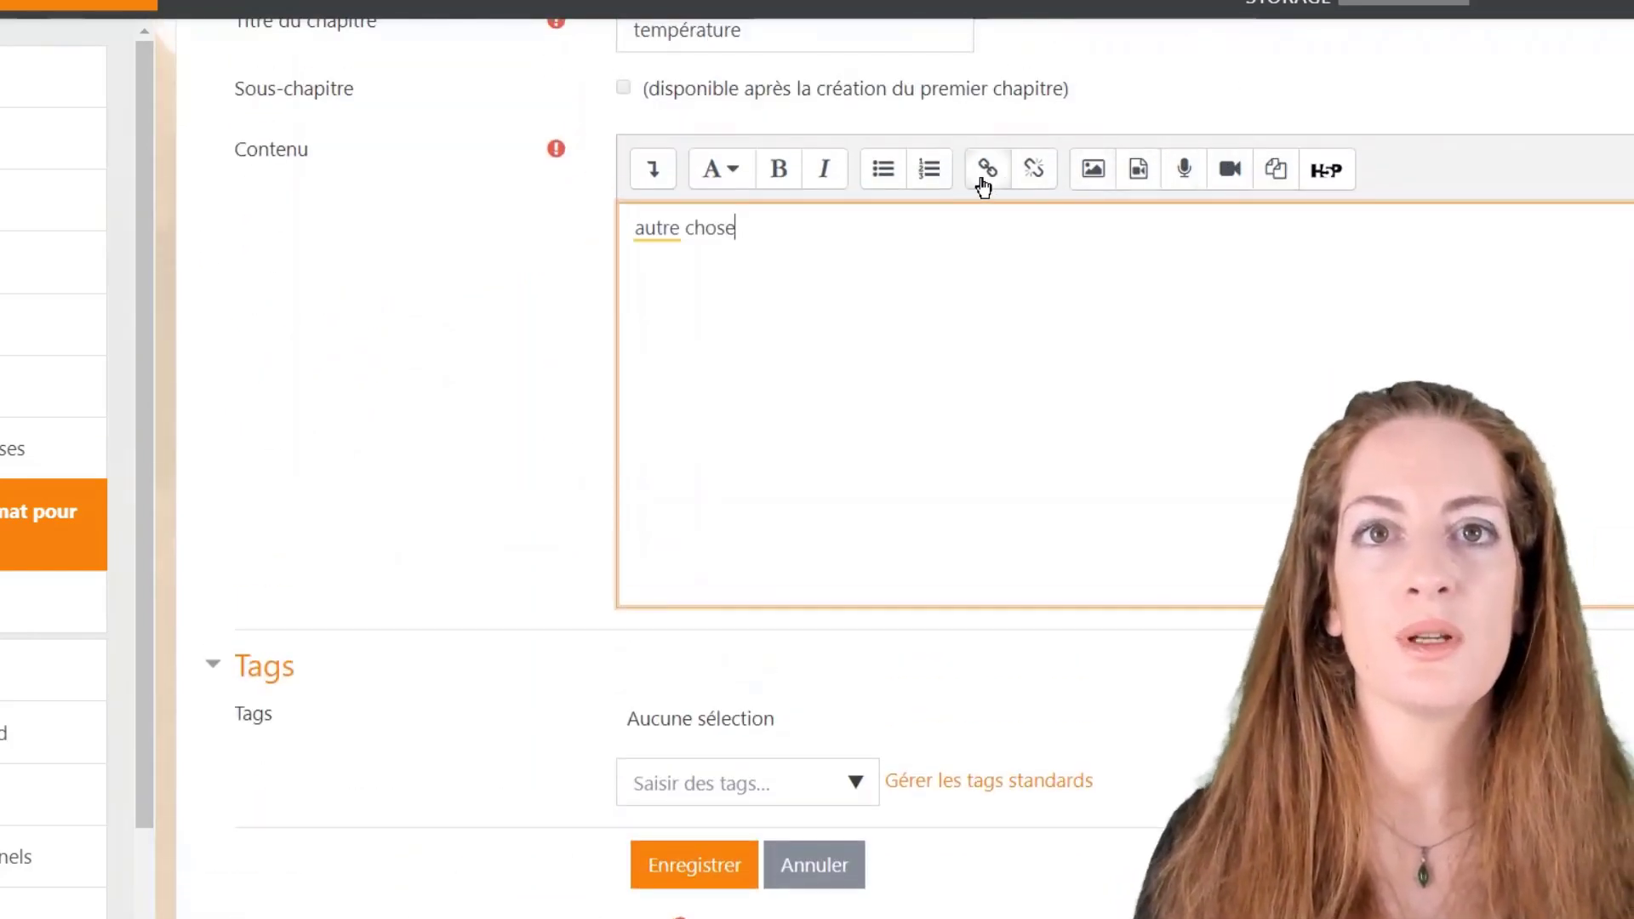
{"action": "scroll", "coordinate": [1021, 547], "scroll_direction": "down", "scroll_amount": 3}
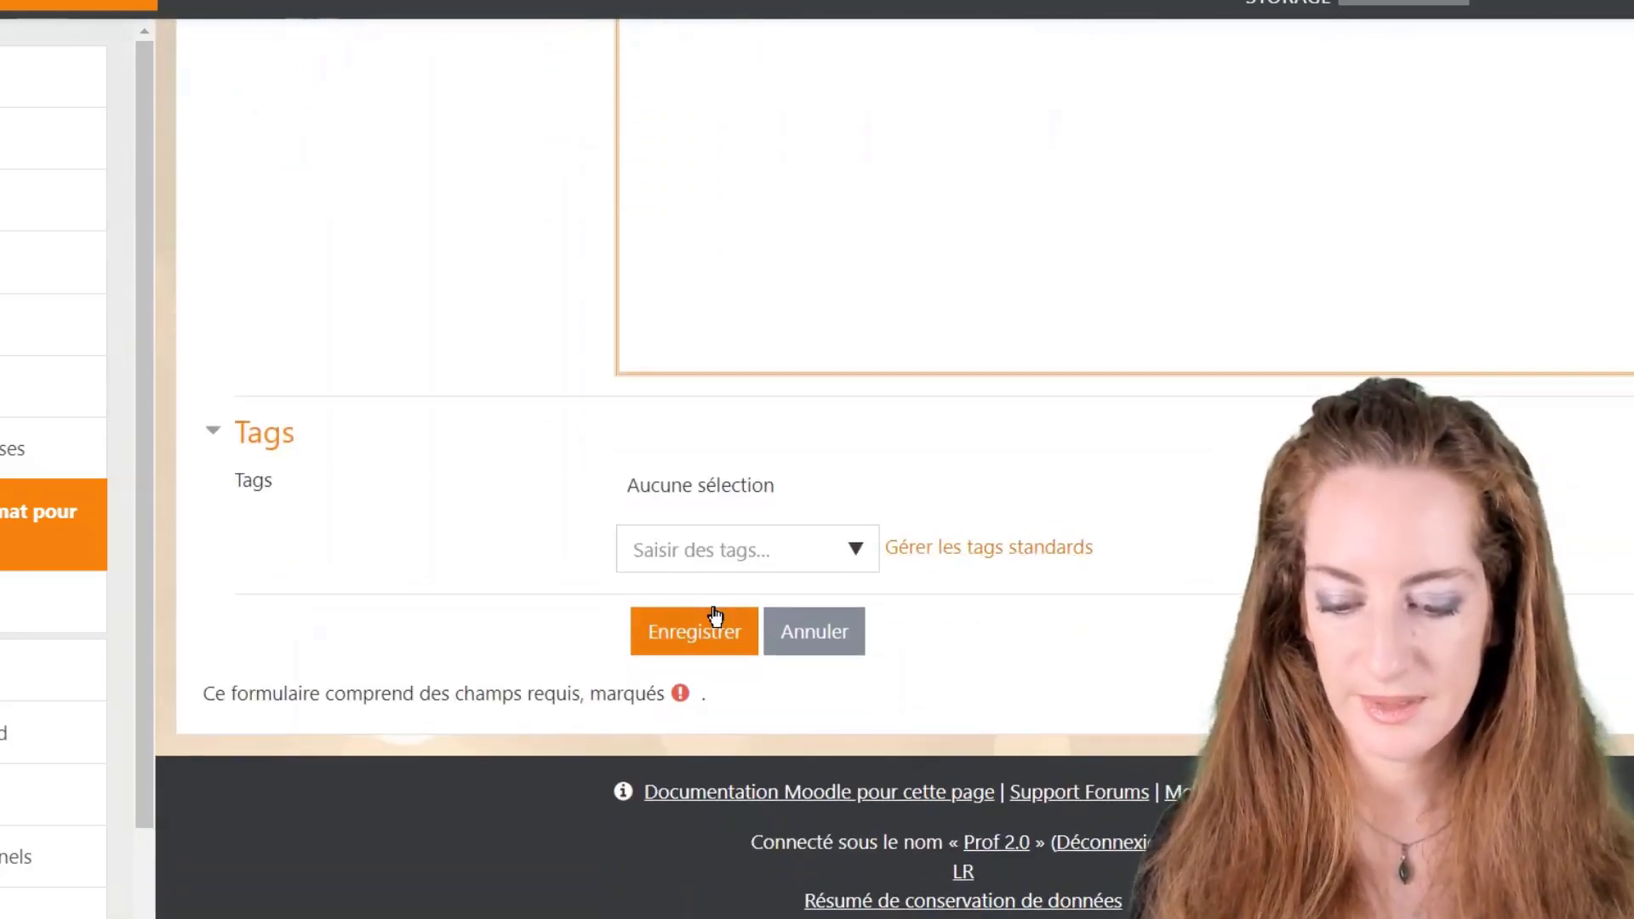
{"action": "left_click", "coordinate": [714, 634]}
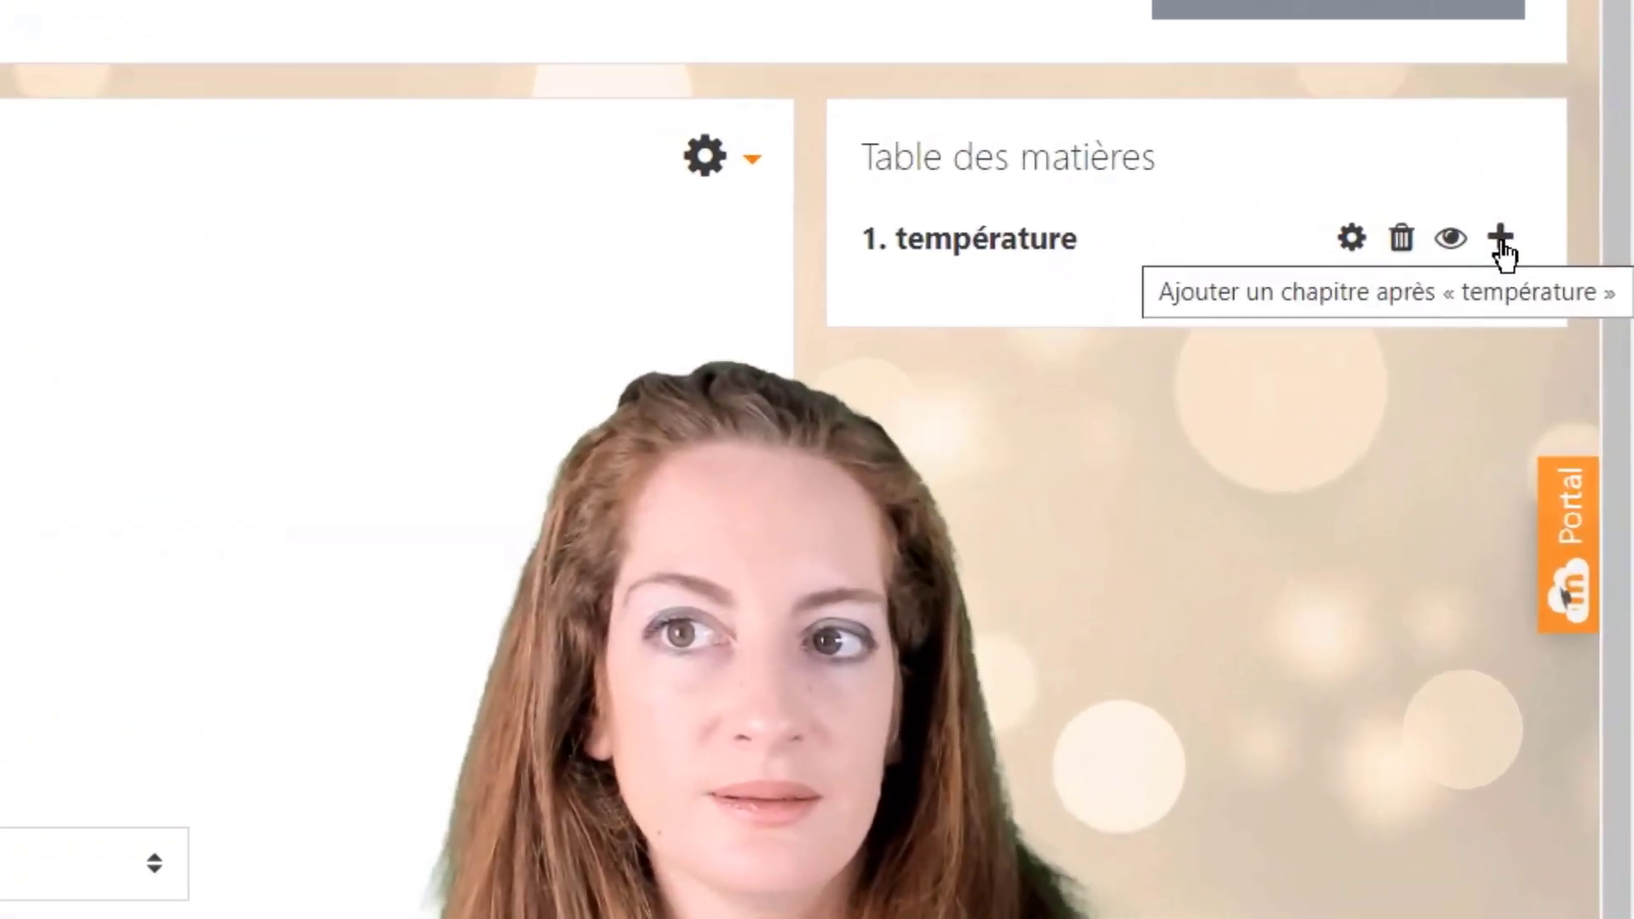
Step: Start a new chapter after température and title it 'l'humidité'
{"action": "left_click", "coordinate": [1502, 239]}
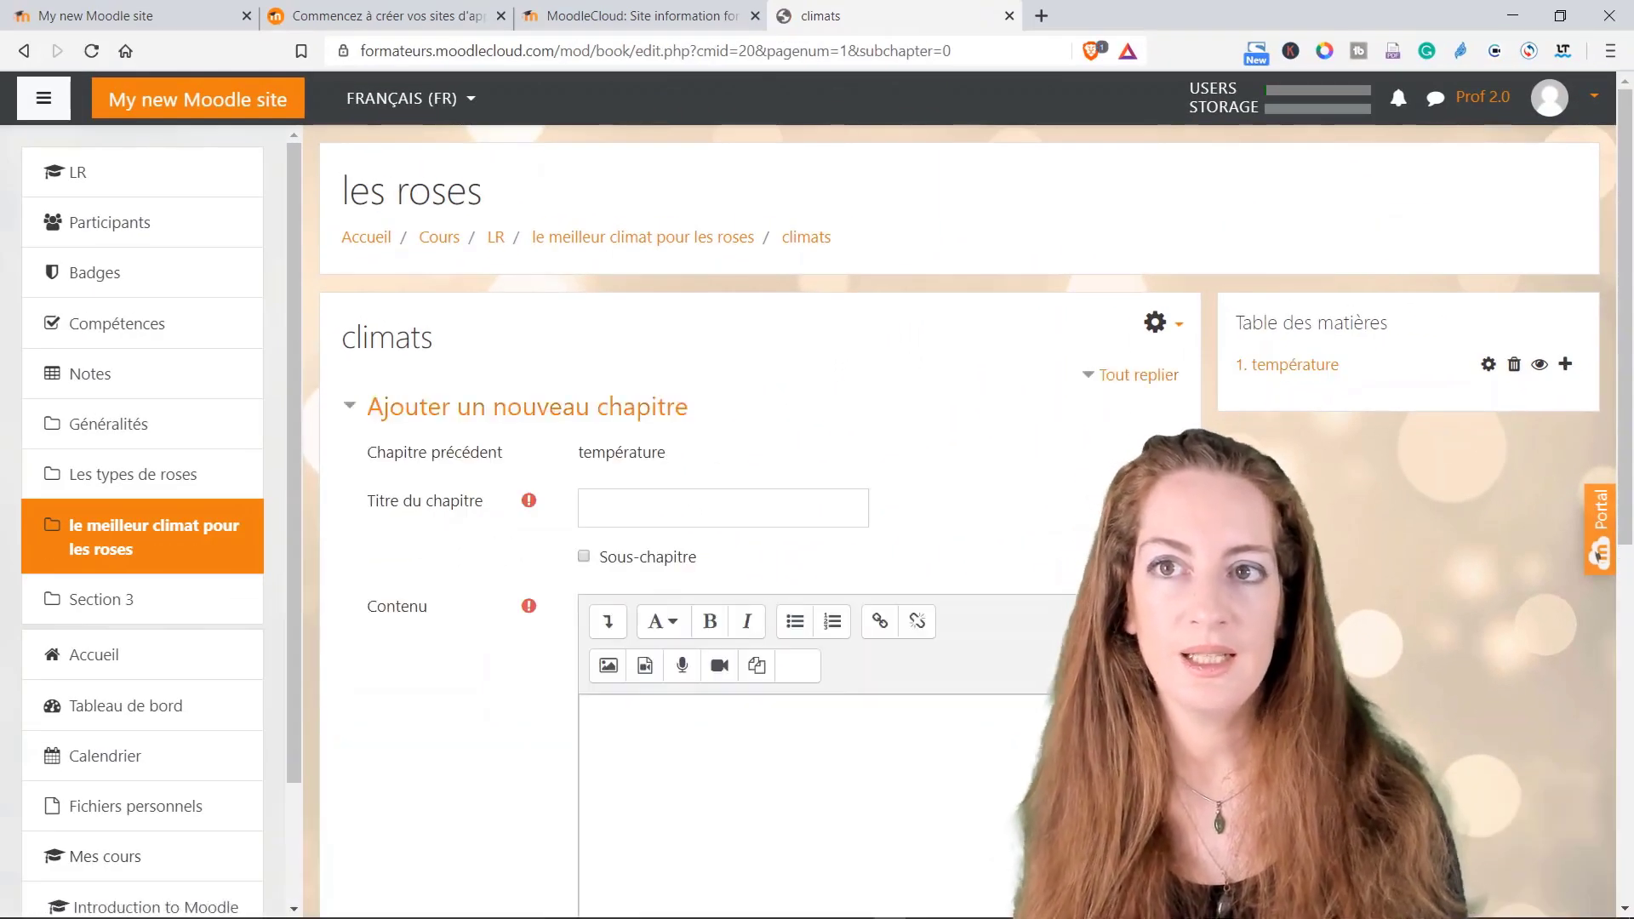
{"action": "left_click", "coordinate": [593, 507]}
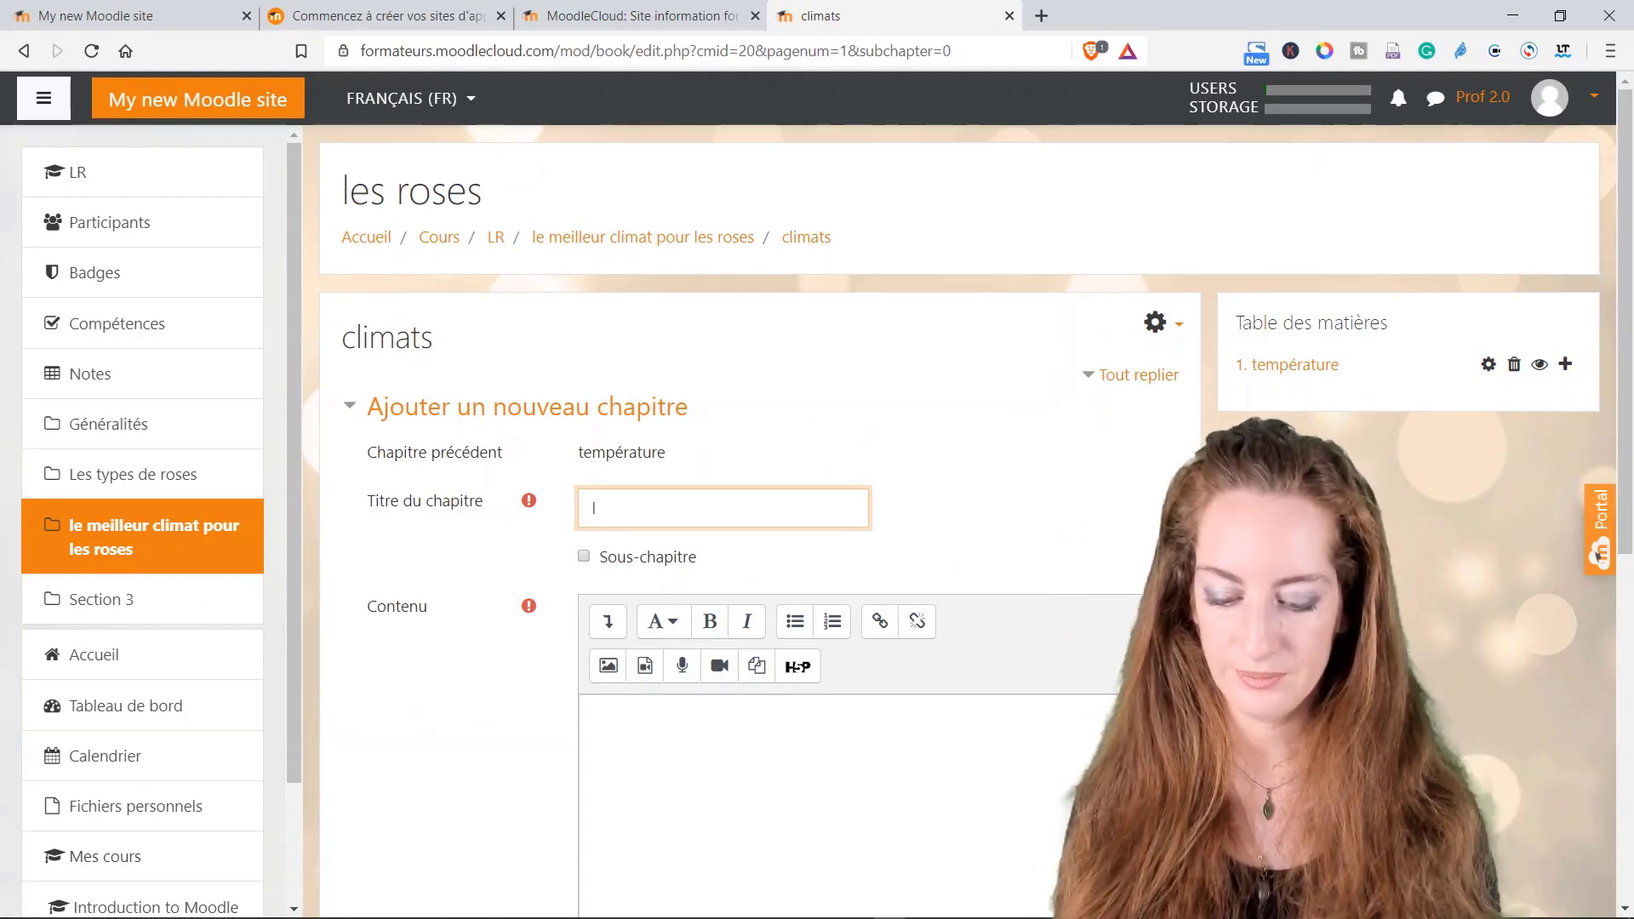
{"action": "type", "text": "l'humidité"}
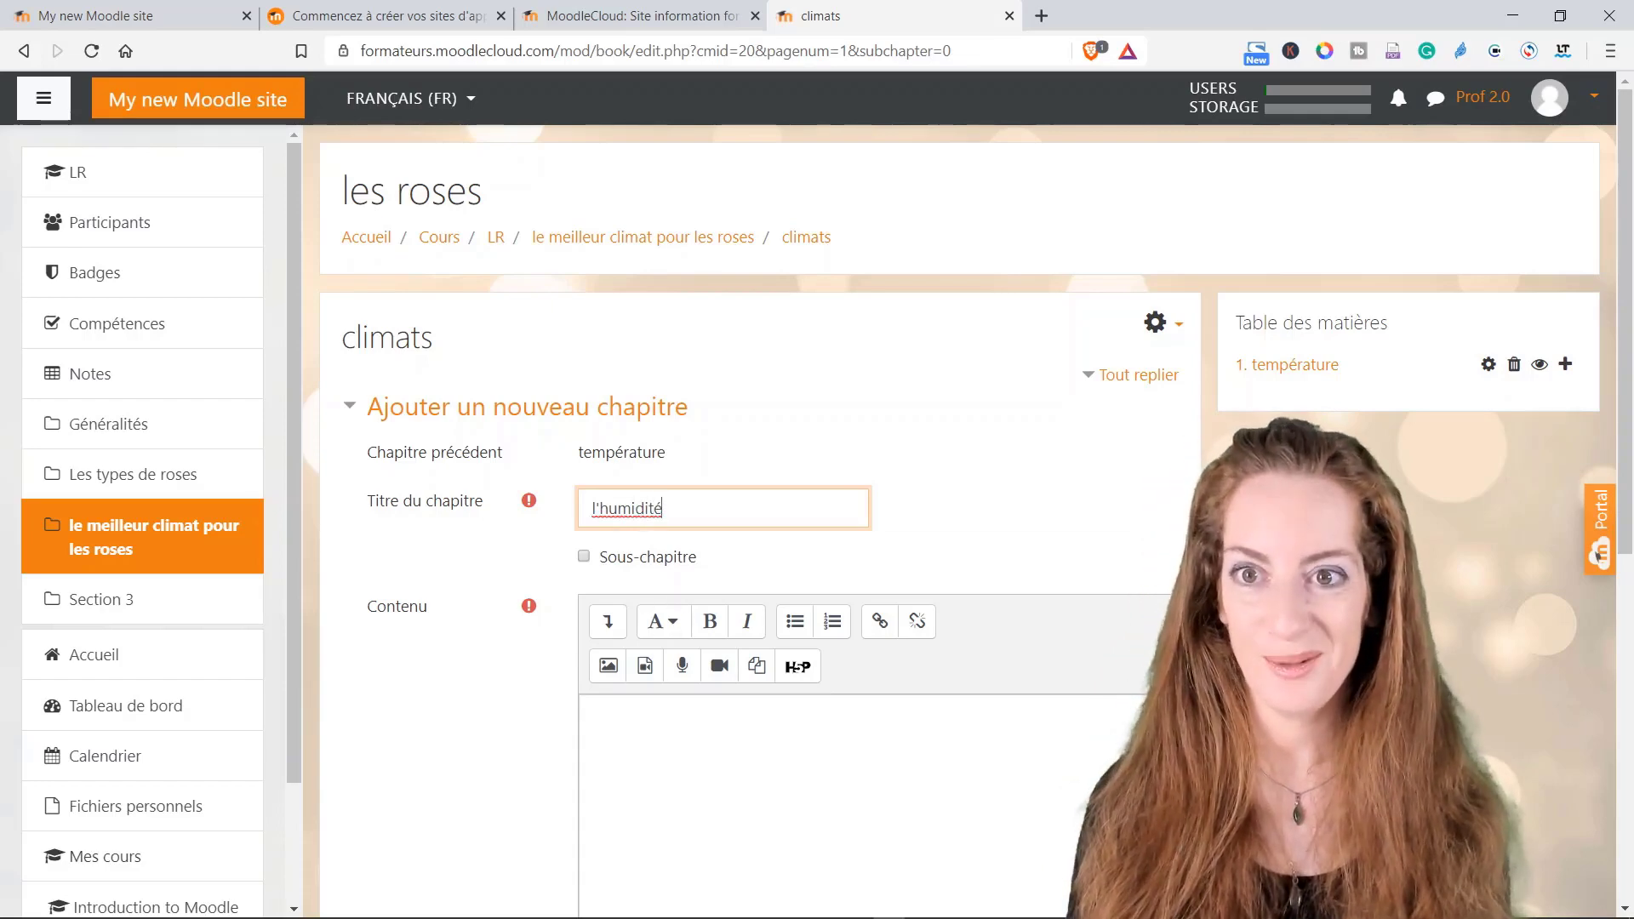
{"action": "left_click", "coordinate": [594, 713]}
{"action": "scroll", "coordinate": [760, 545], "scroll_direction": "down", "scroll_amount": 2}
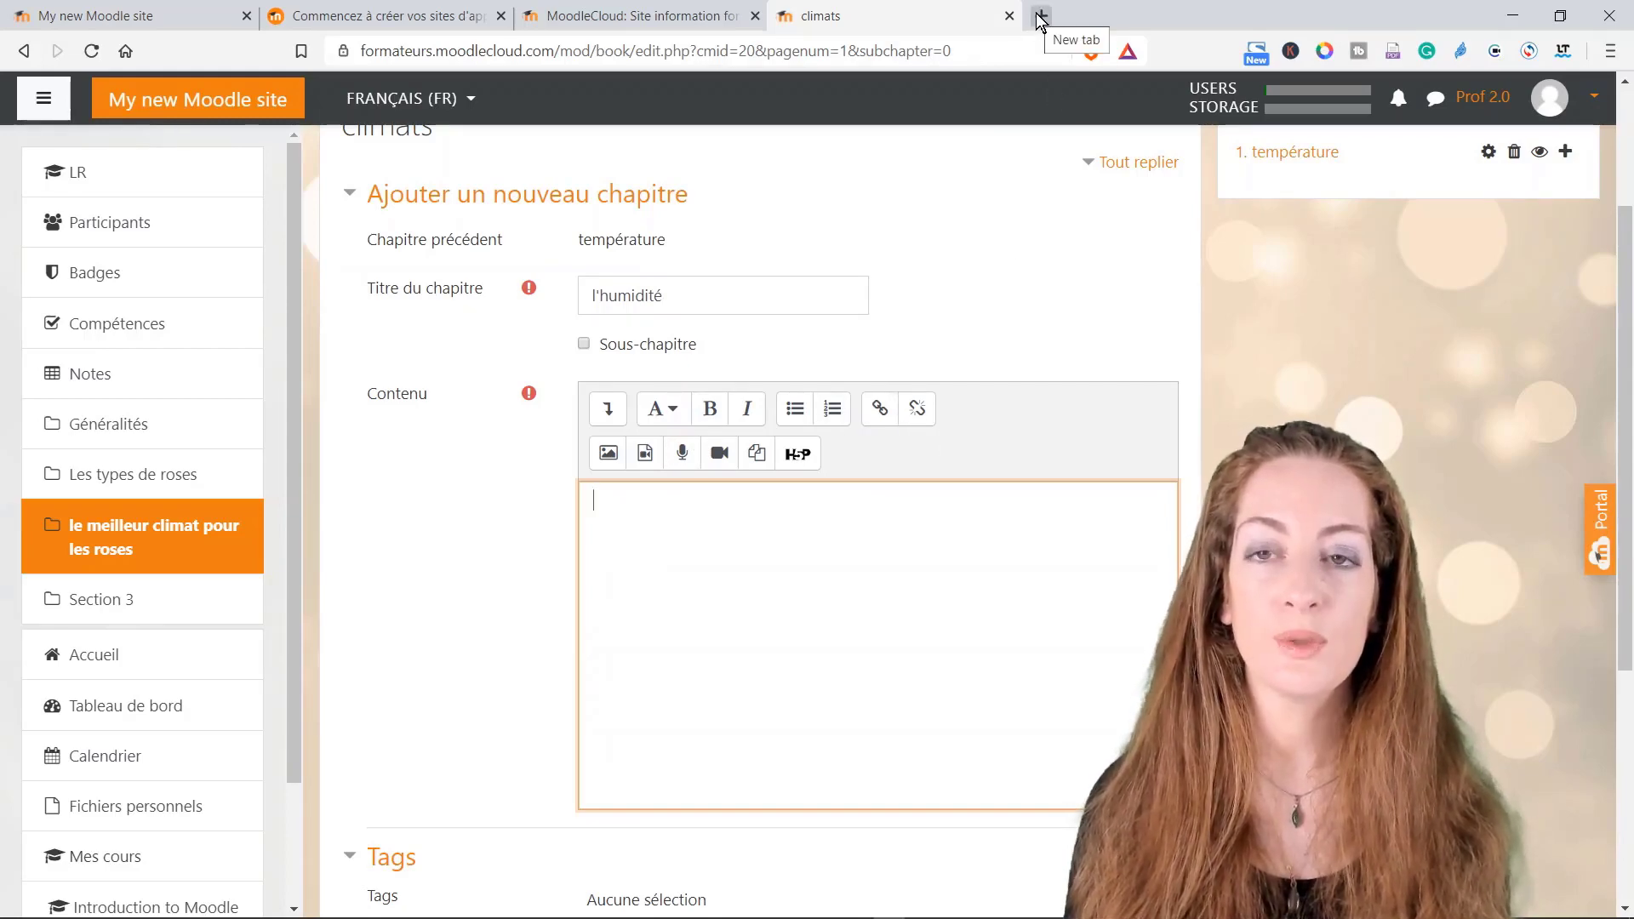
Step: Fill the chapter content with 'lien' and save the l'humidité chapter
{"action": "left_click", "coordinate": [893, 416]}
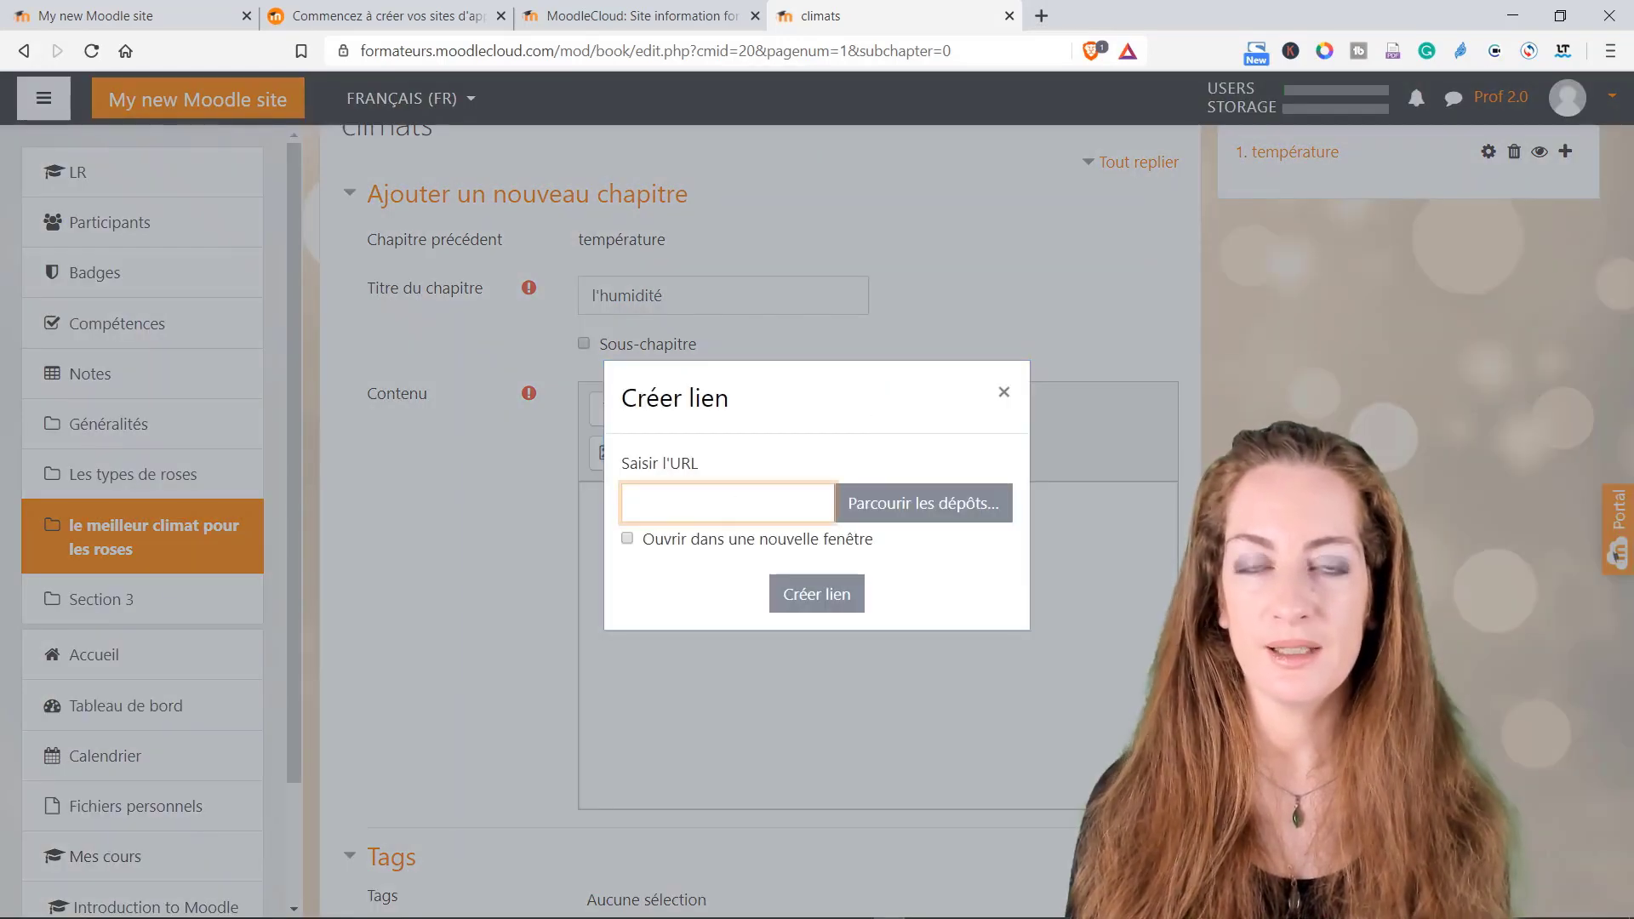
{"action": "left_click", "coordinate": [1004, 396]}
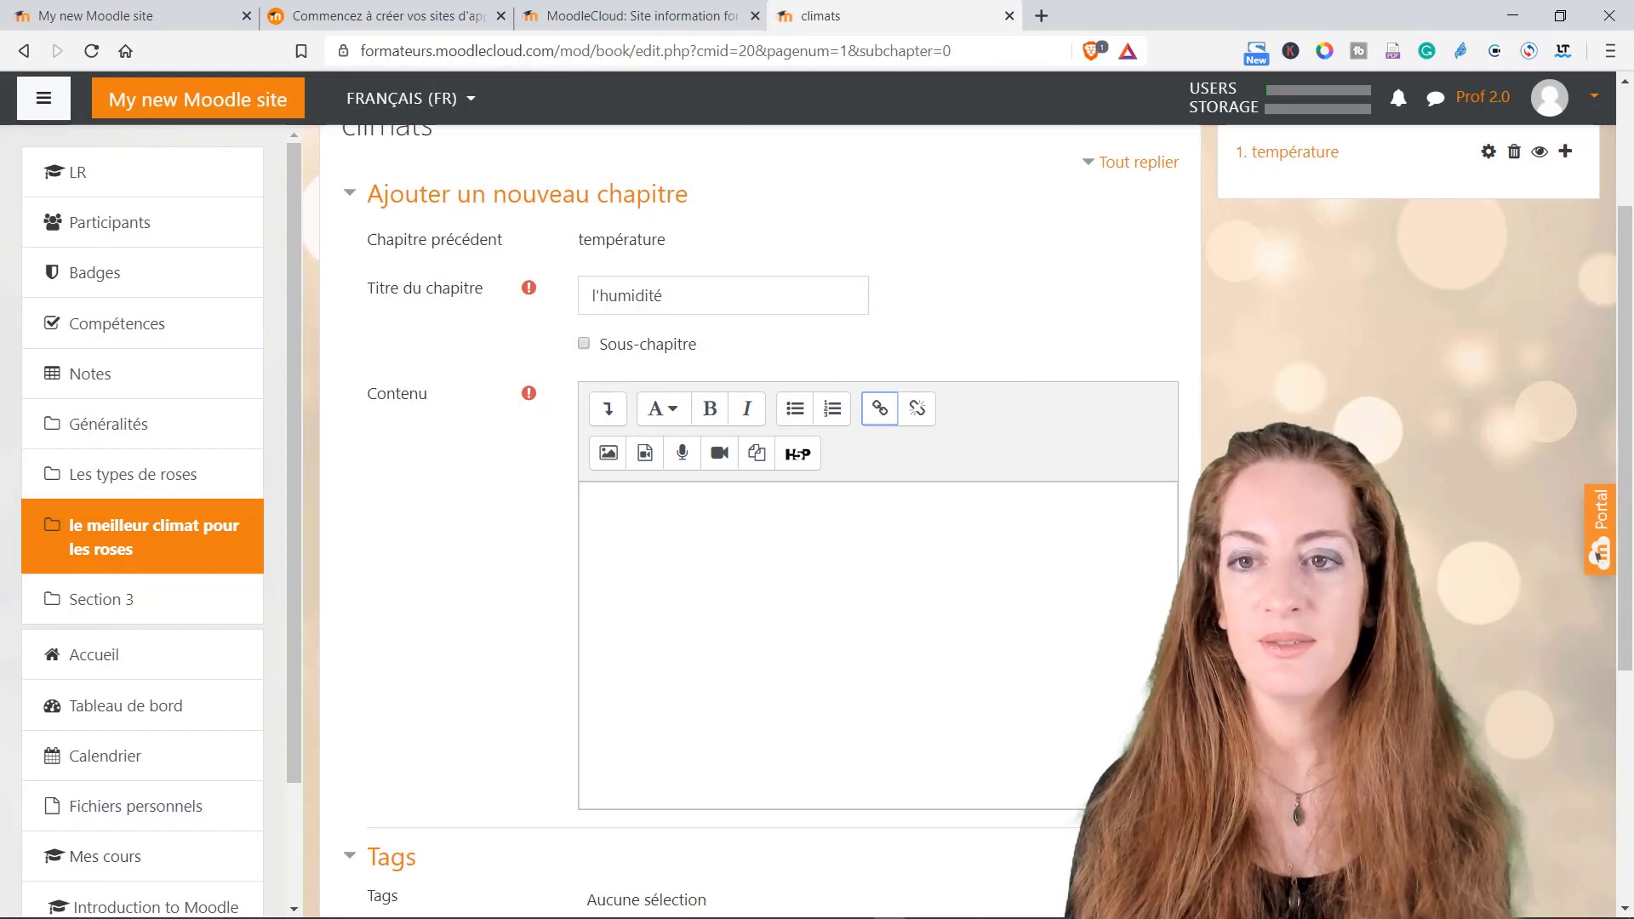
{"action": "scroll", "coordinate": [596, 672], "scroll_direction": "down", "scroll_amount": 3}
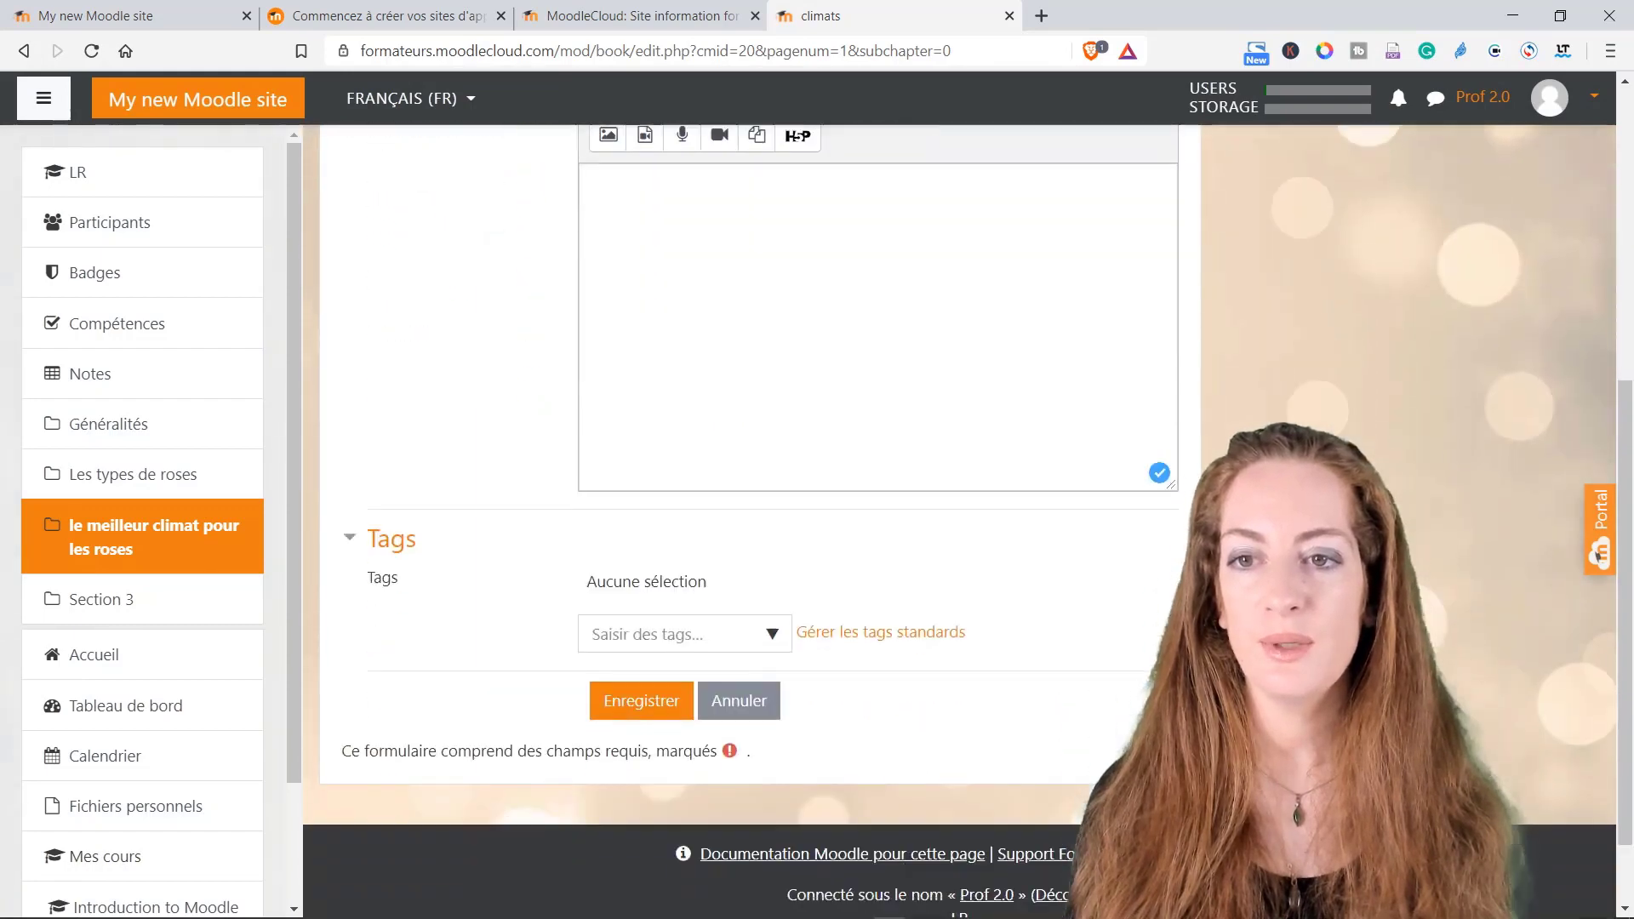
{"action": "left_click", "coordinate": [633, 705]}
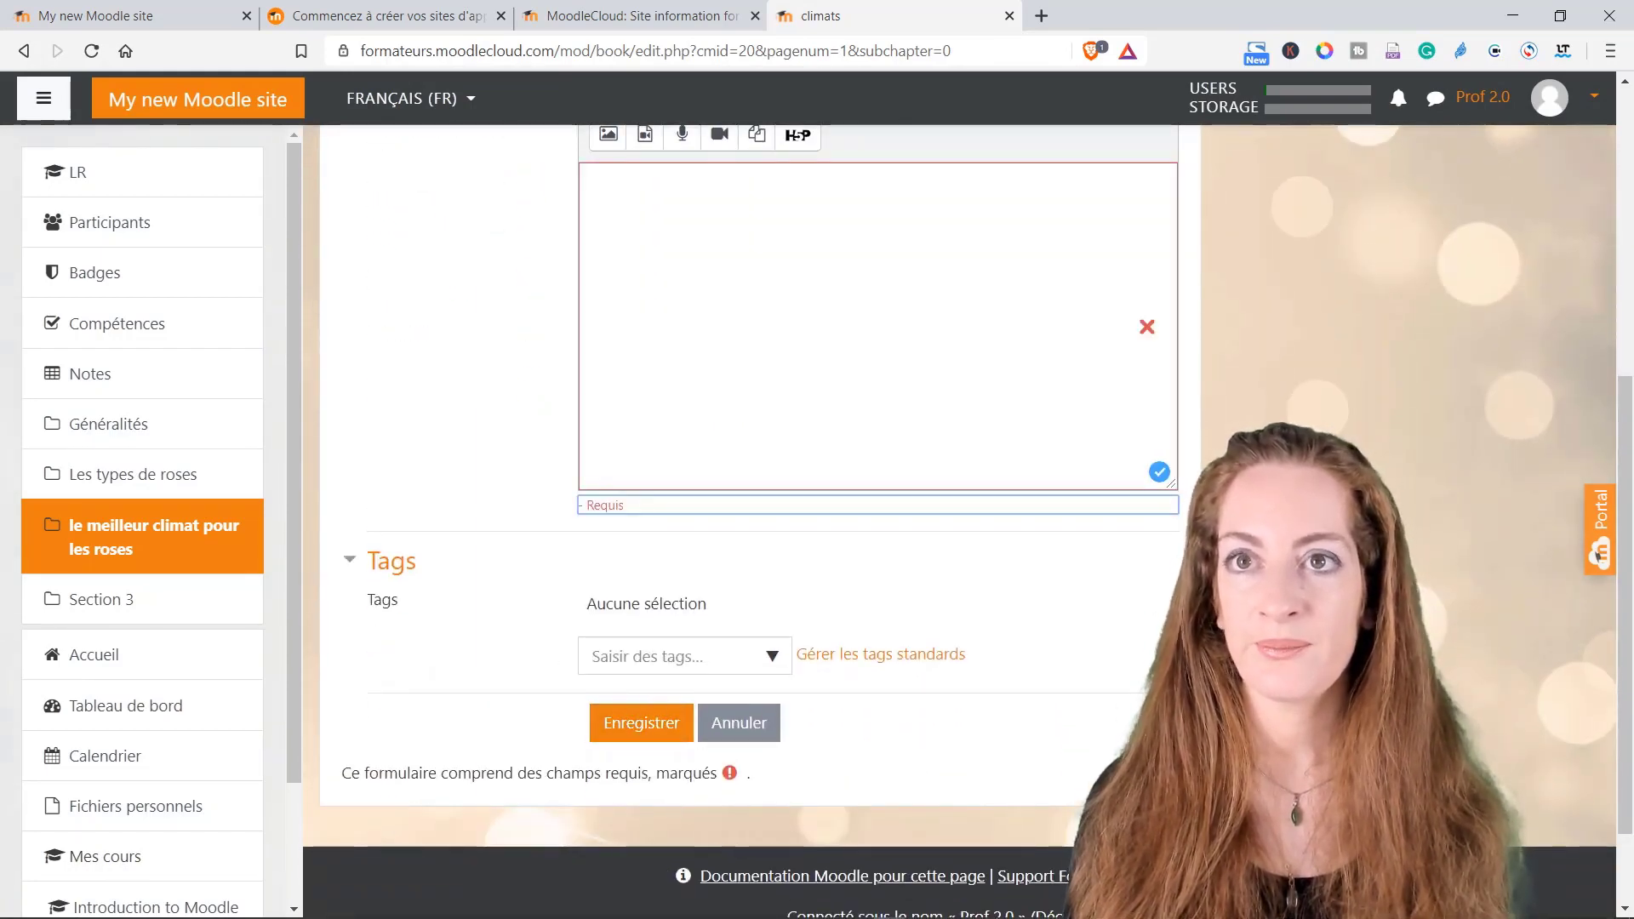
{"action": "scroll", "coordinate": [687, 549], "scroll_direction": "up", "scroll_amount": 2}
{"action": "left_click", "coordinate": [688, 550]}
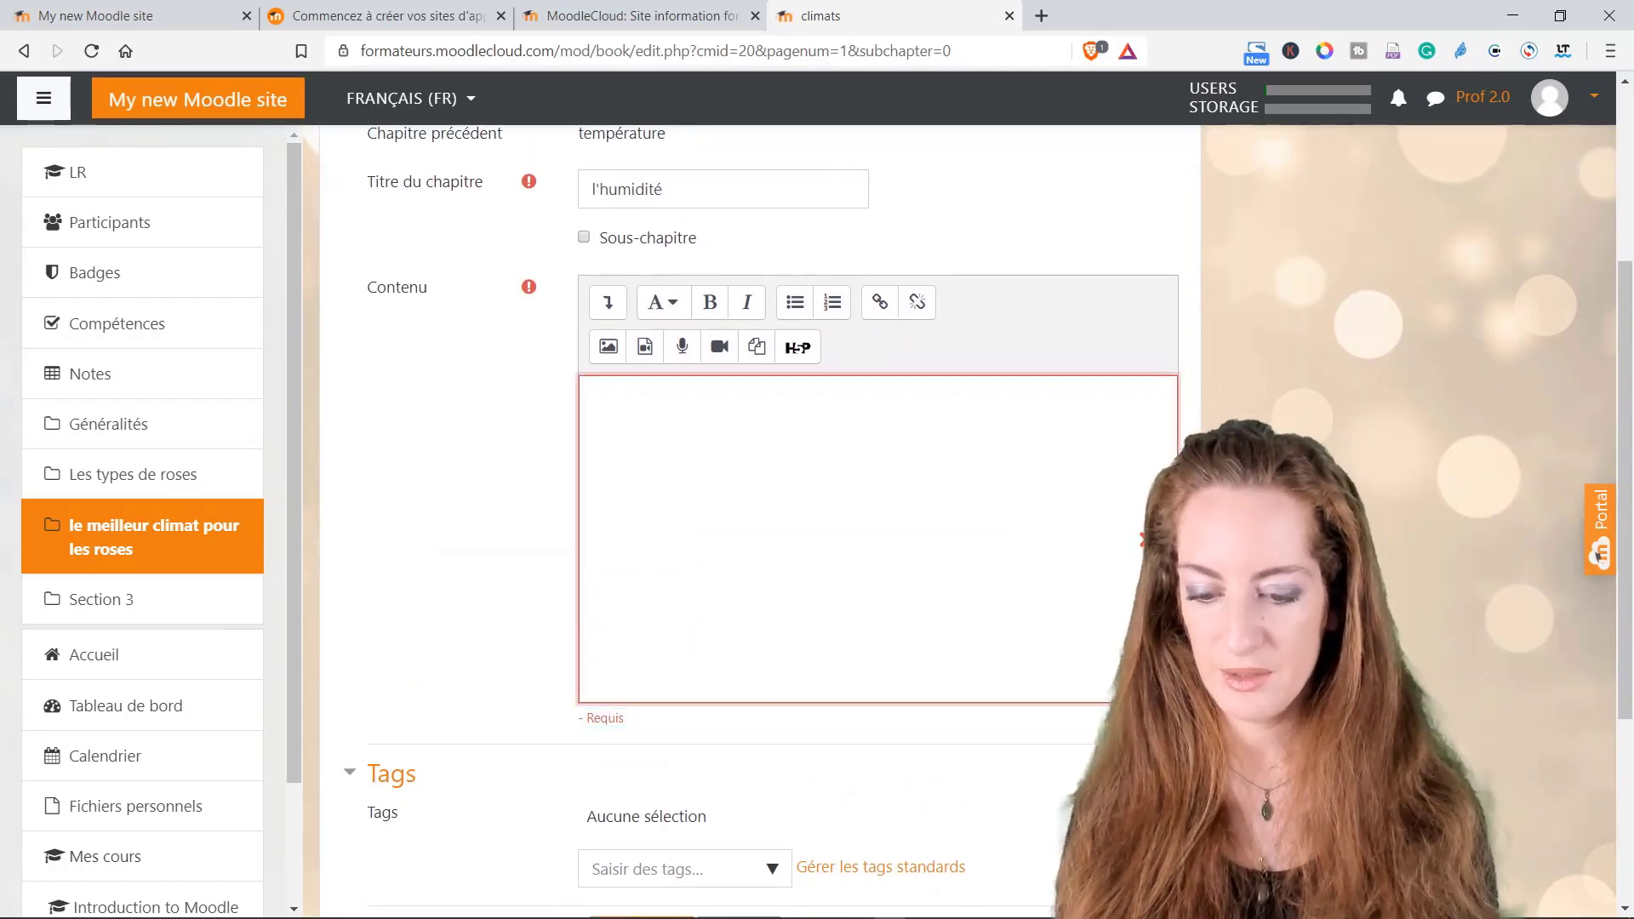
{"action": "type", "text": "lien"}
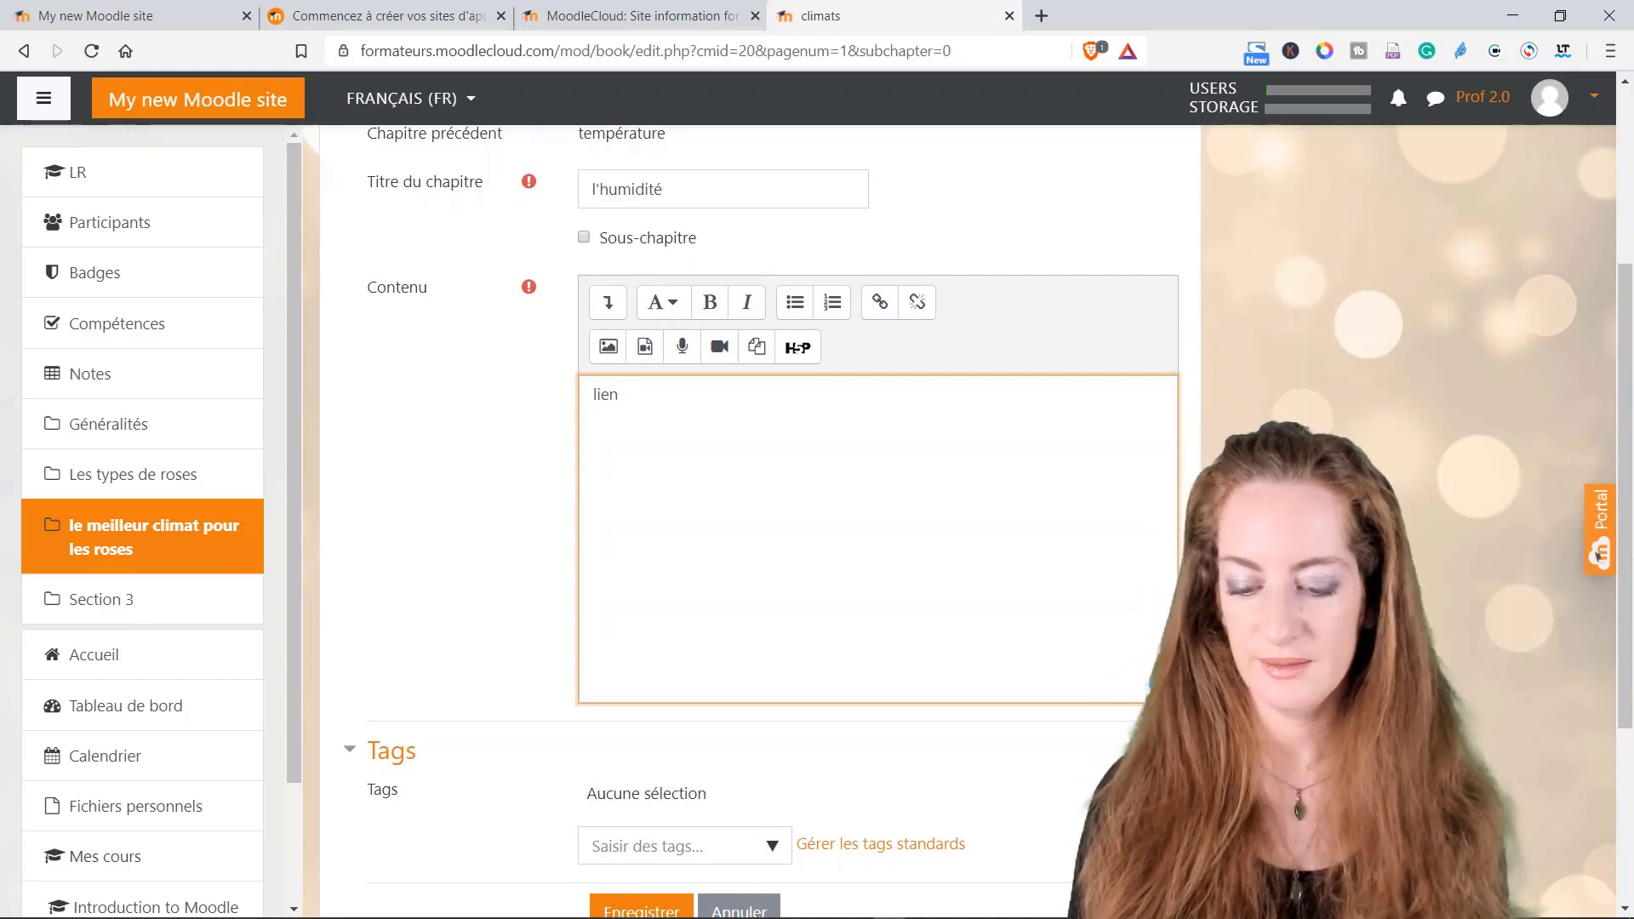
{"action": "scroll", "coordinate": [644, 699], "scroll_direction": "down", "scroll_amount": 2}
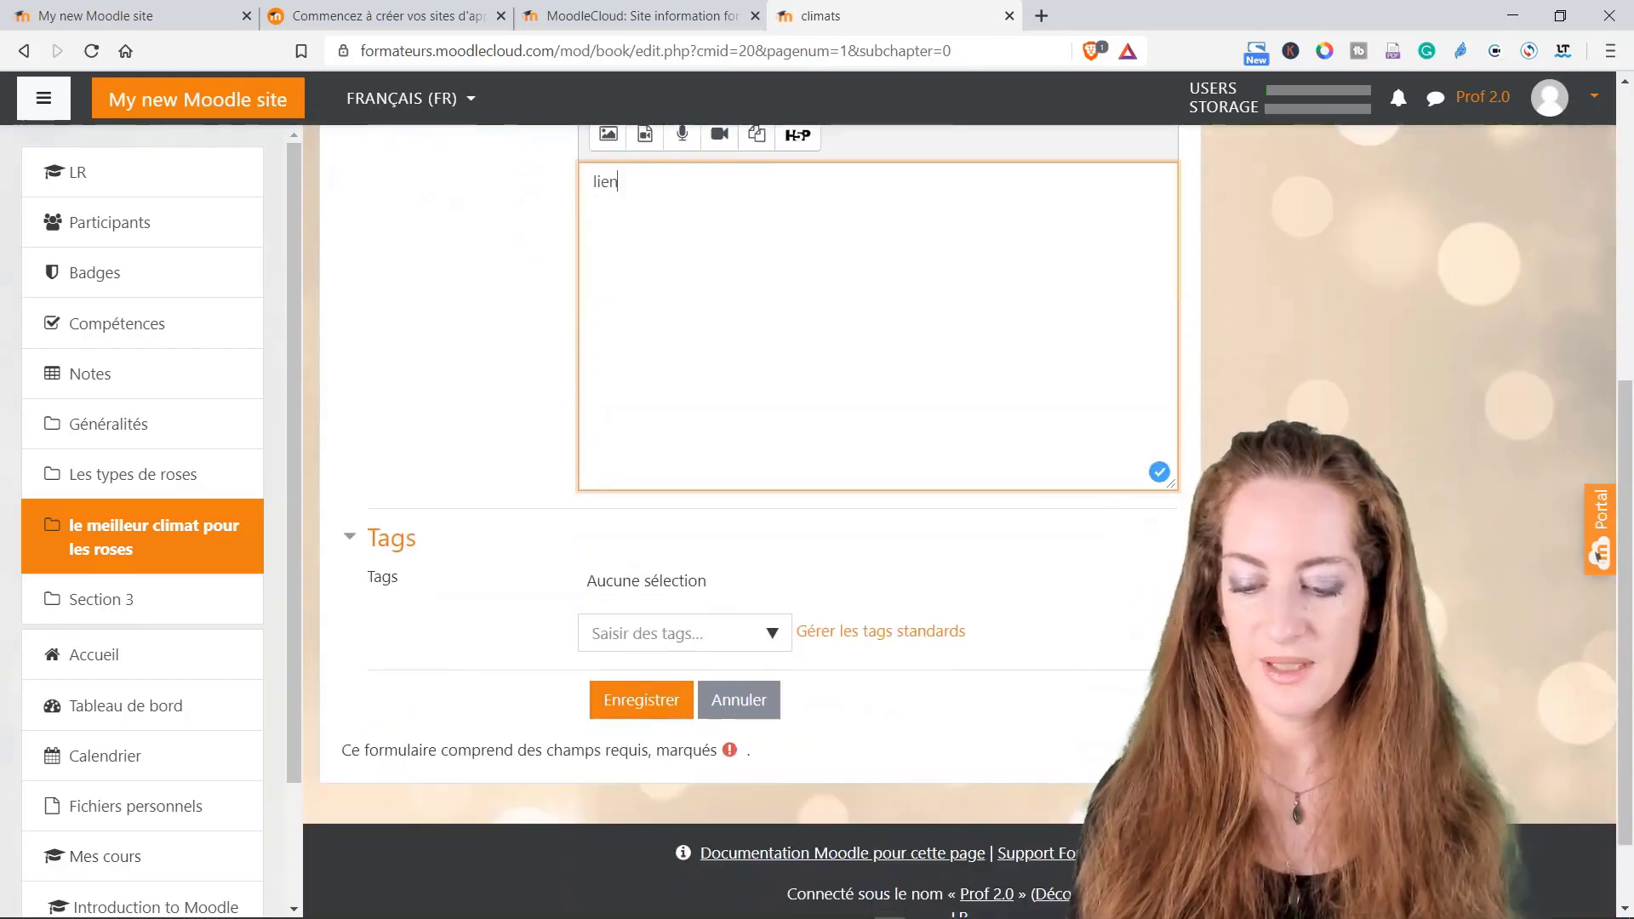
{"action": "left_click", "coordinate": [644, 699]}
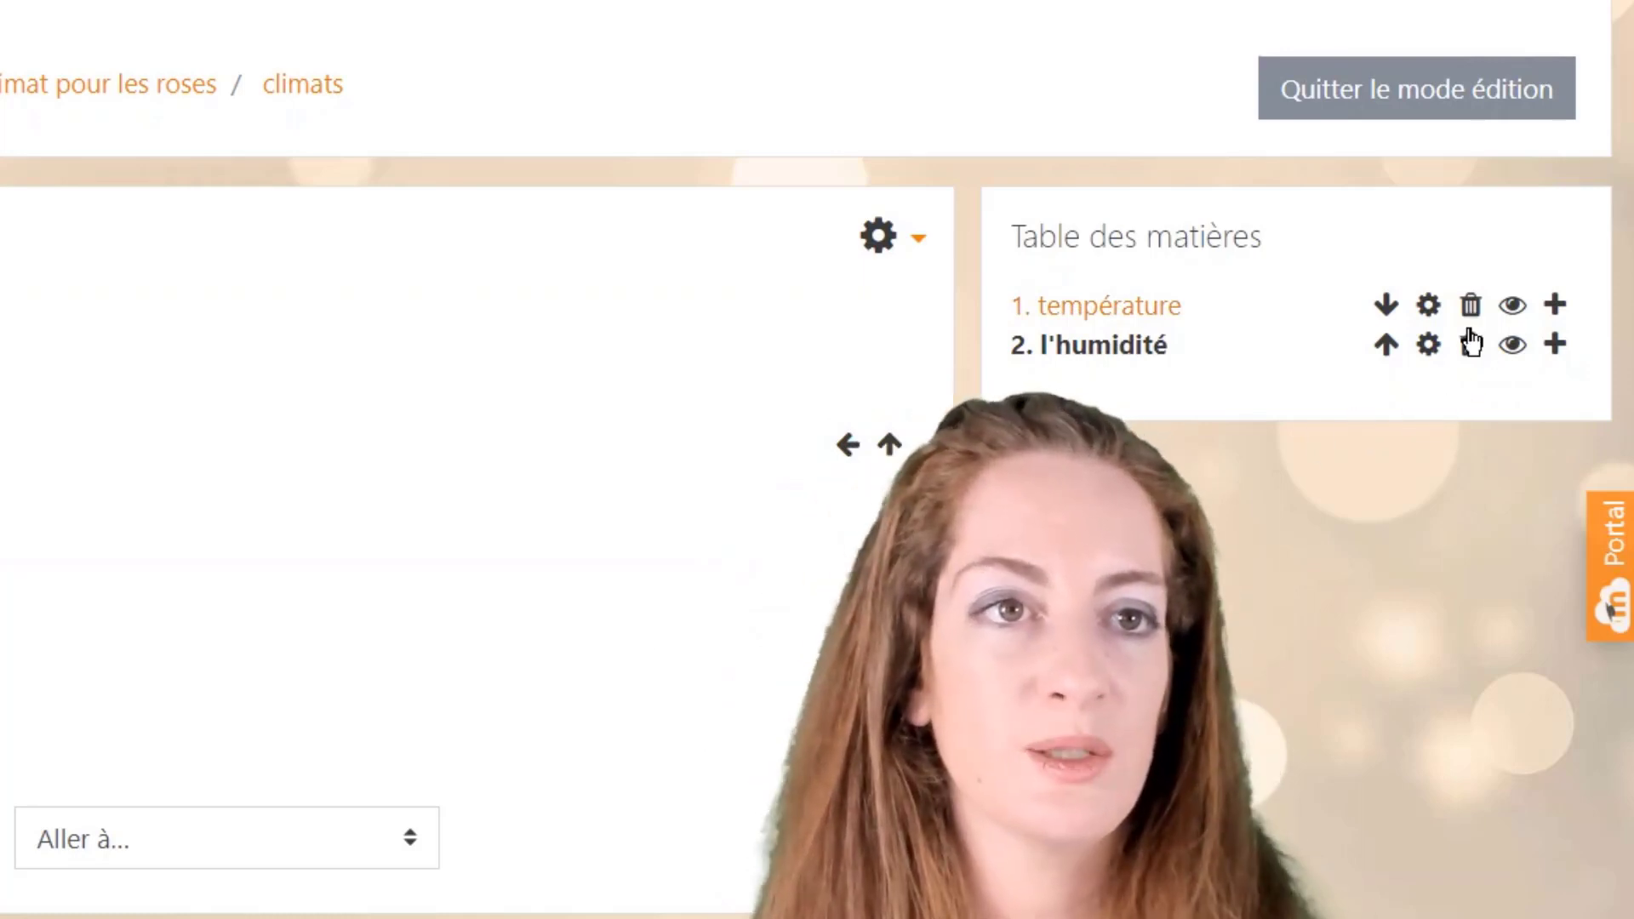
Step: Hide and re-show the l'humidité chapter, then add a new chapter after it
{"action": "left_click", "coordinate": [1512, 348]}
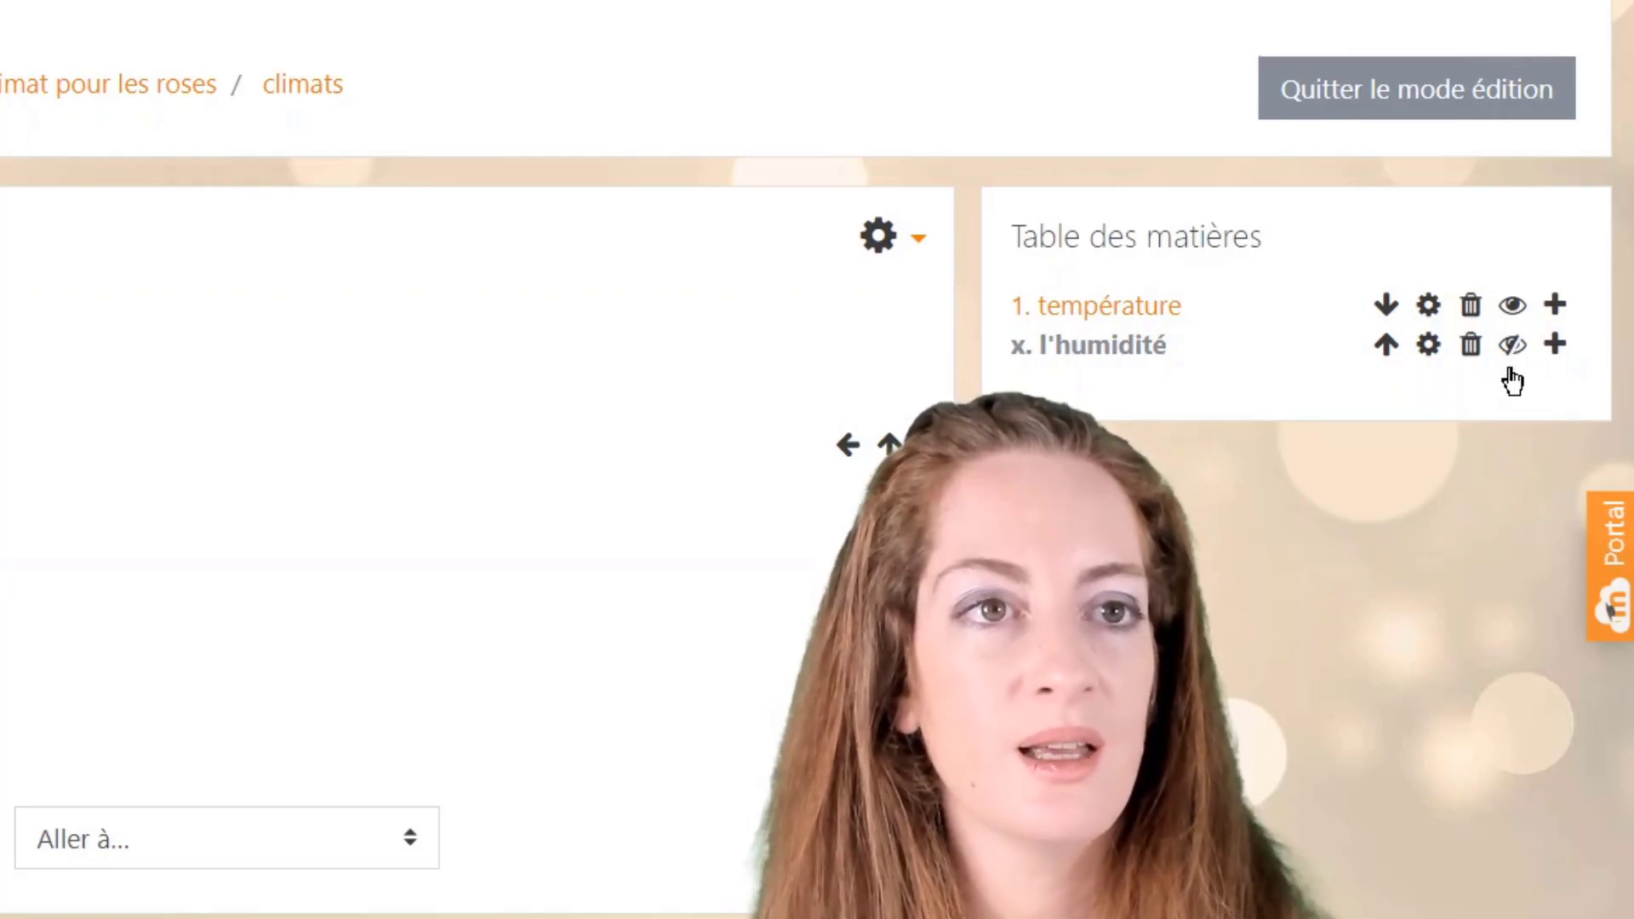
{"action": "left_click", "coordinate": [1512, 346]}
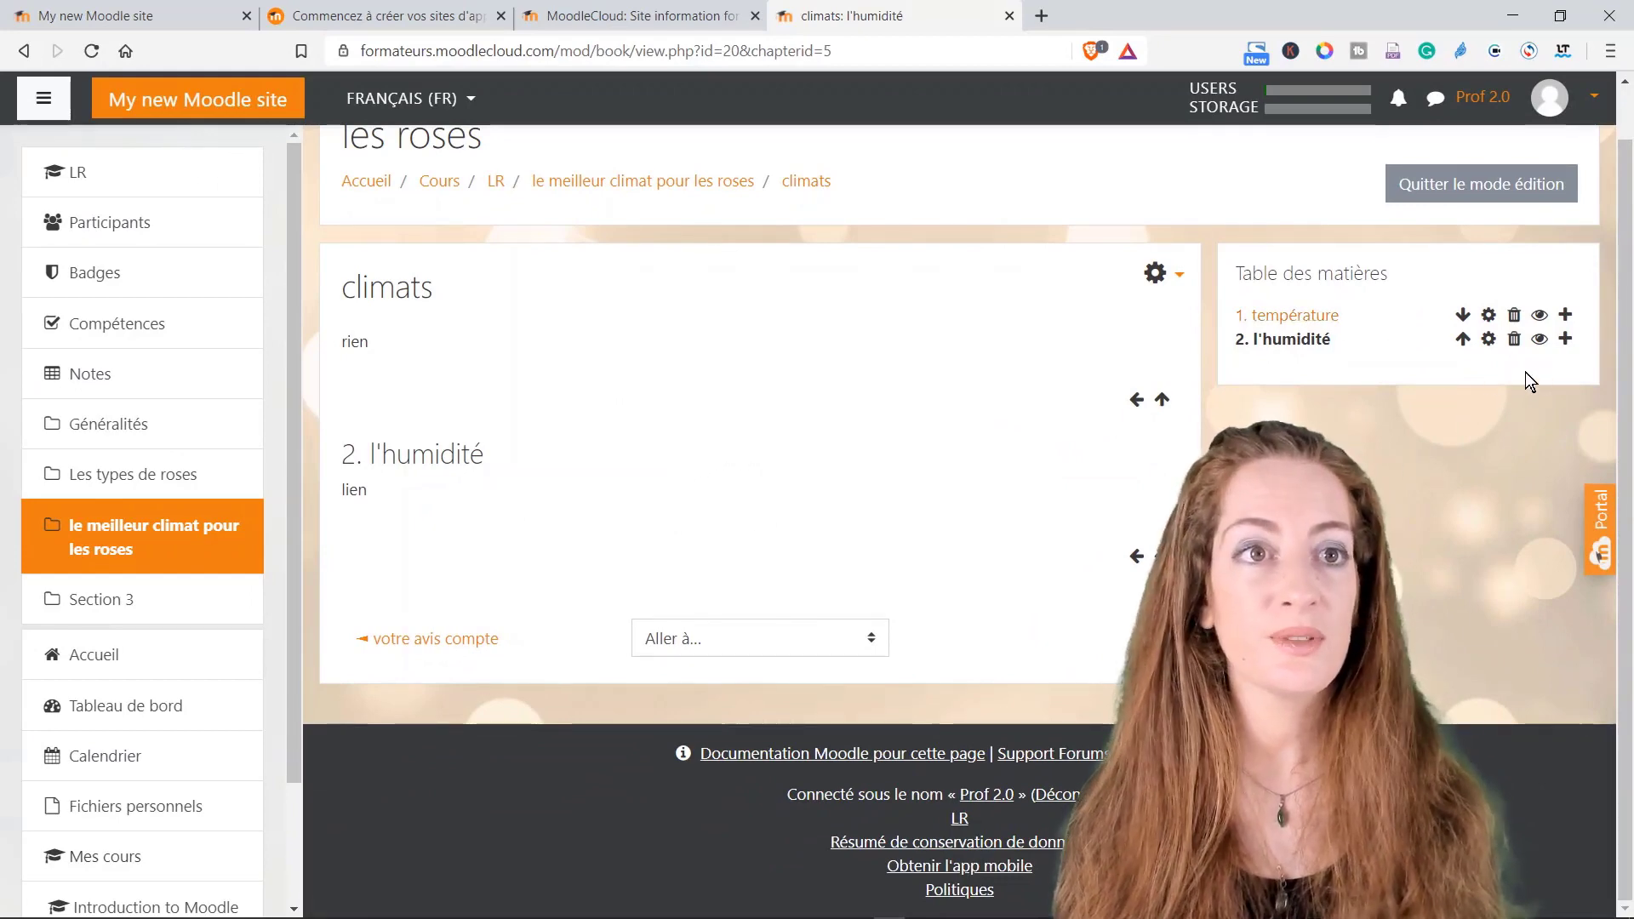
{"action": "left_click", "coordinate": [1566, 340]}
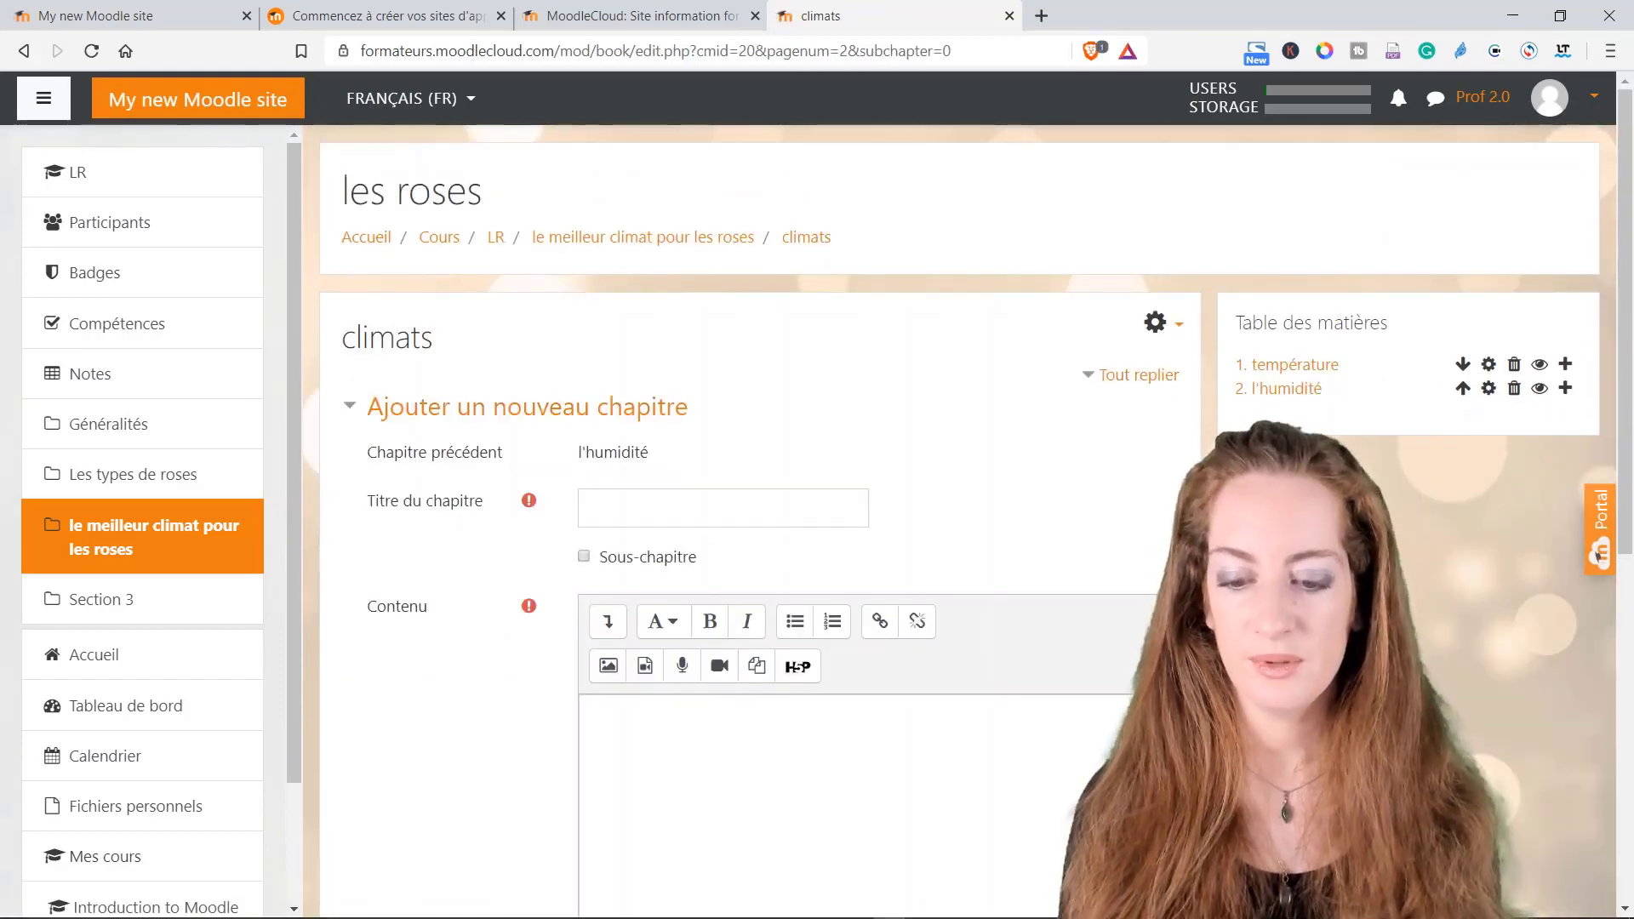
Step: Title the new chapter 'test', give it the content 'test', and save it as chapter 3
{"action": "left_click", "coordinate": [860, 508]}
{"action": "type", "text": "test"}
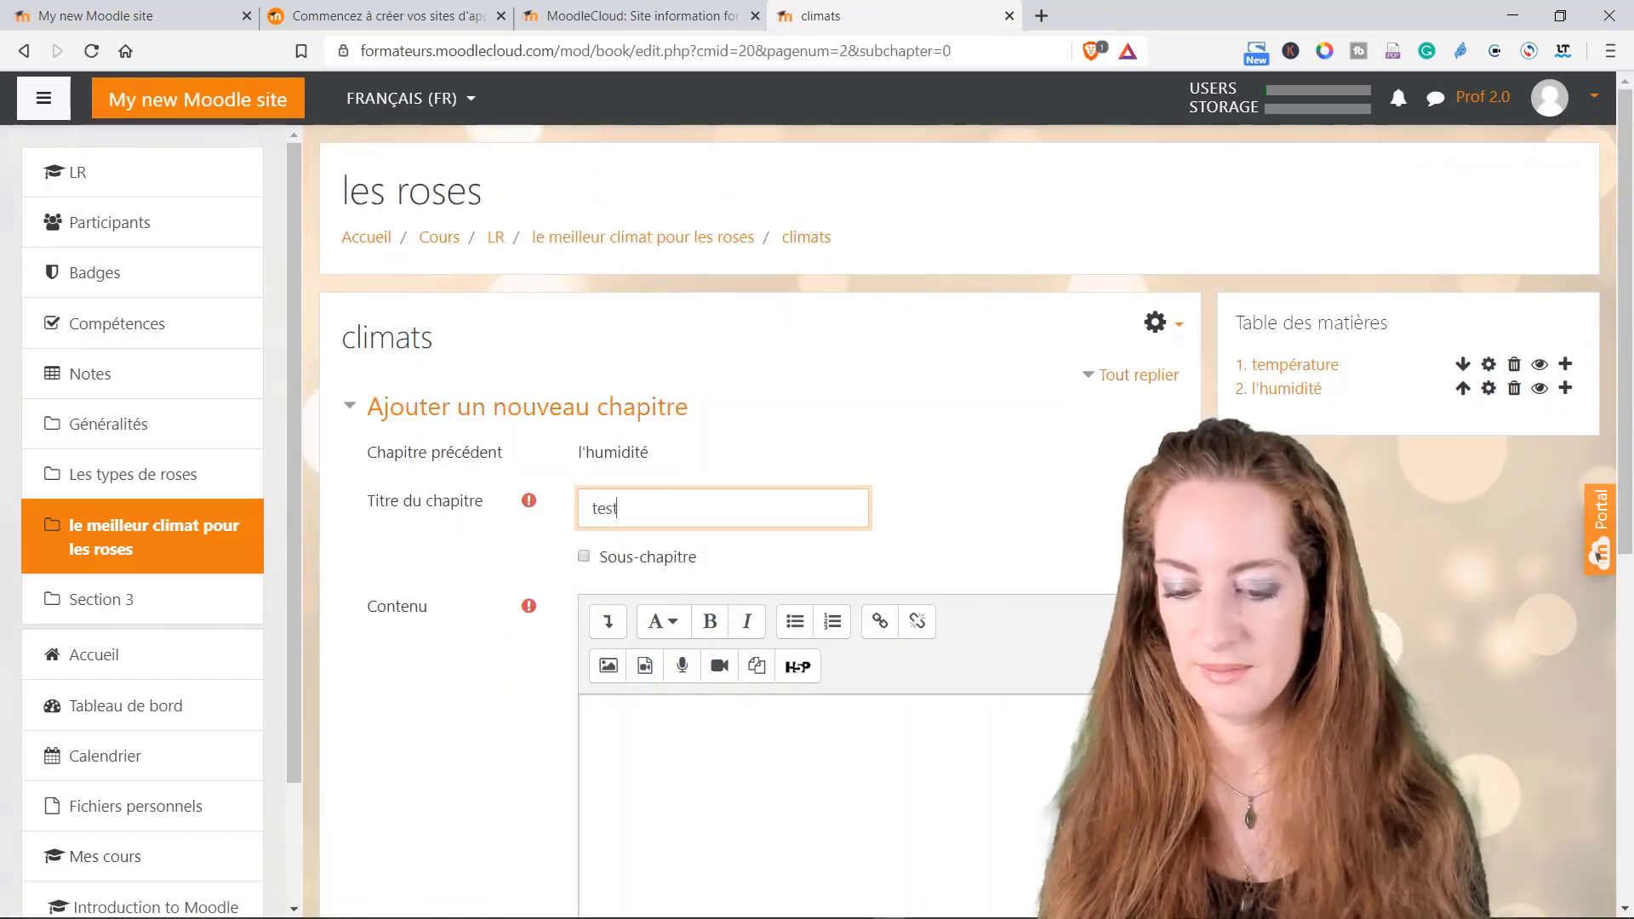
{"action": "scroll", "coordinate": [859, 508], "scroll_direction": "down", "scroll_amount": 2}
{"action": "left_click", "coordinate": [732, 520]}
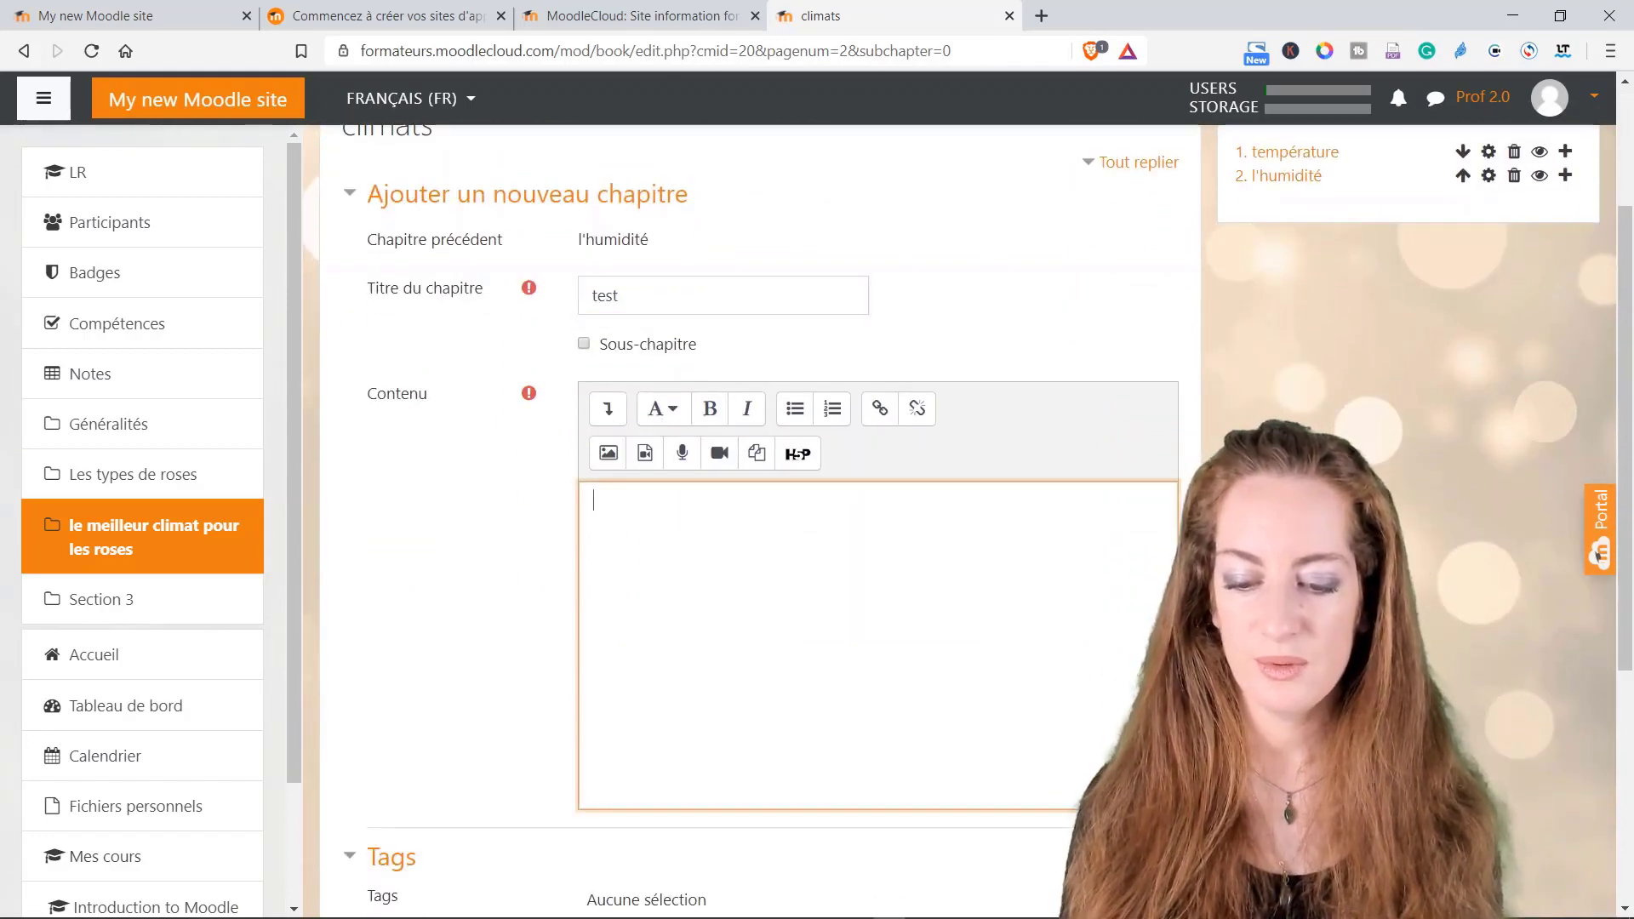
{"action": "scroll", "coordinate": [817, 280], "scroll_direction": "down", "scroll_amount": 1}
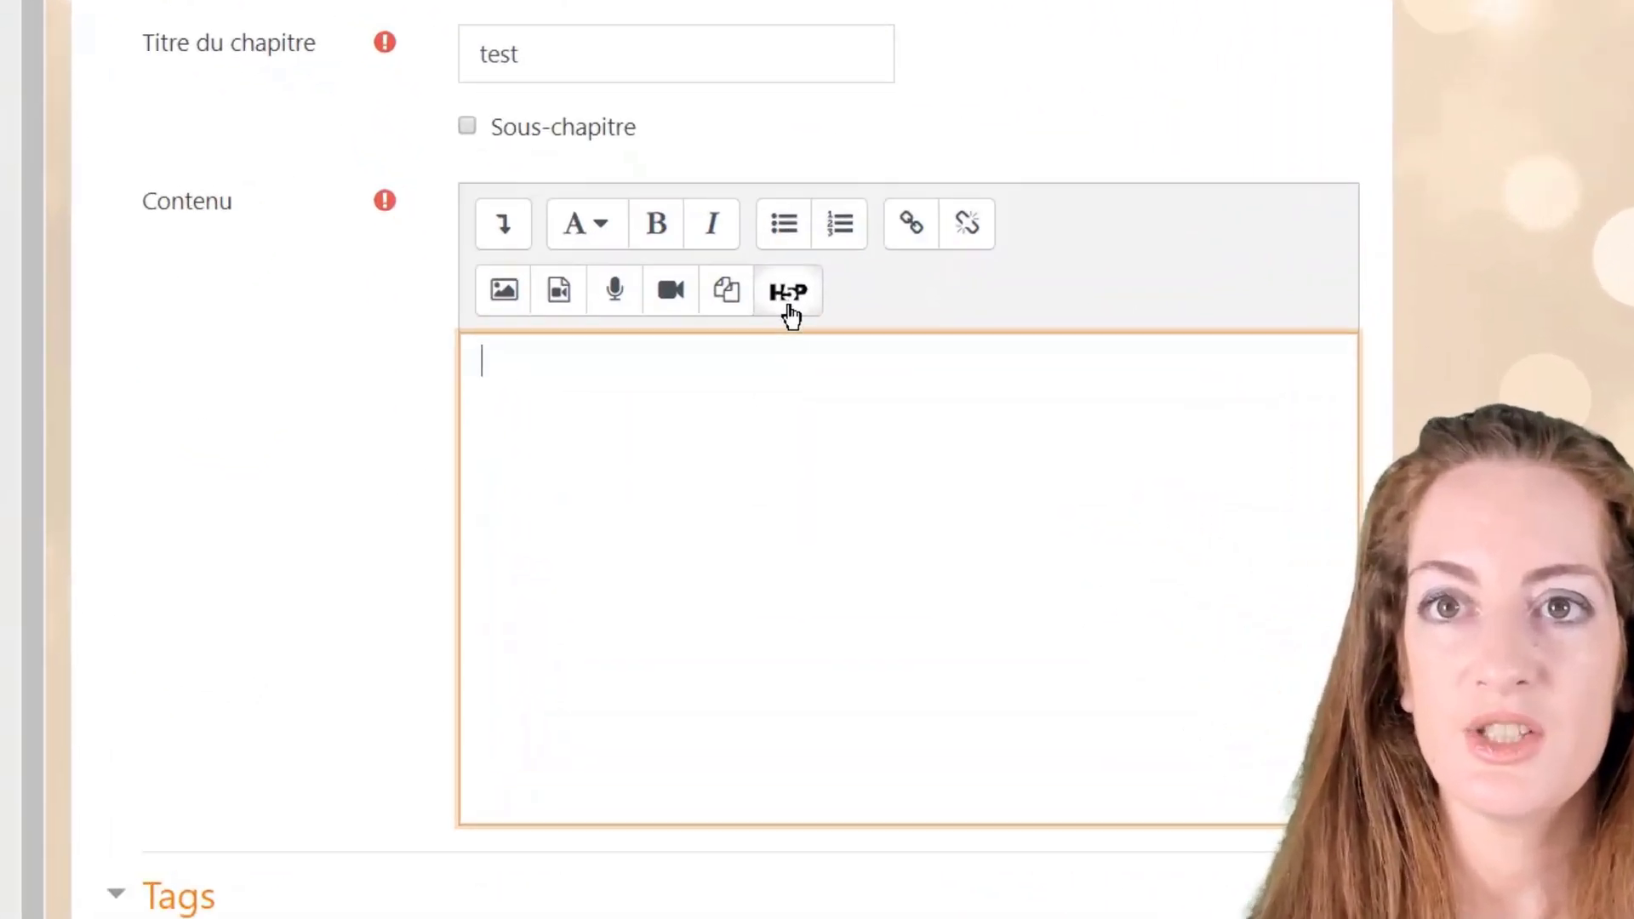
{"action": "left_click", "coordinate": [797, 347]}
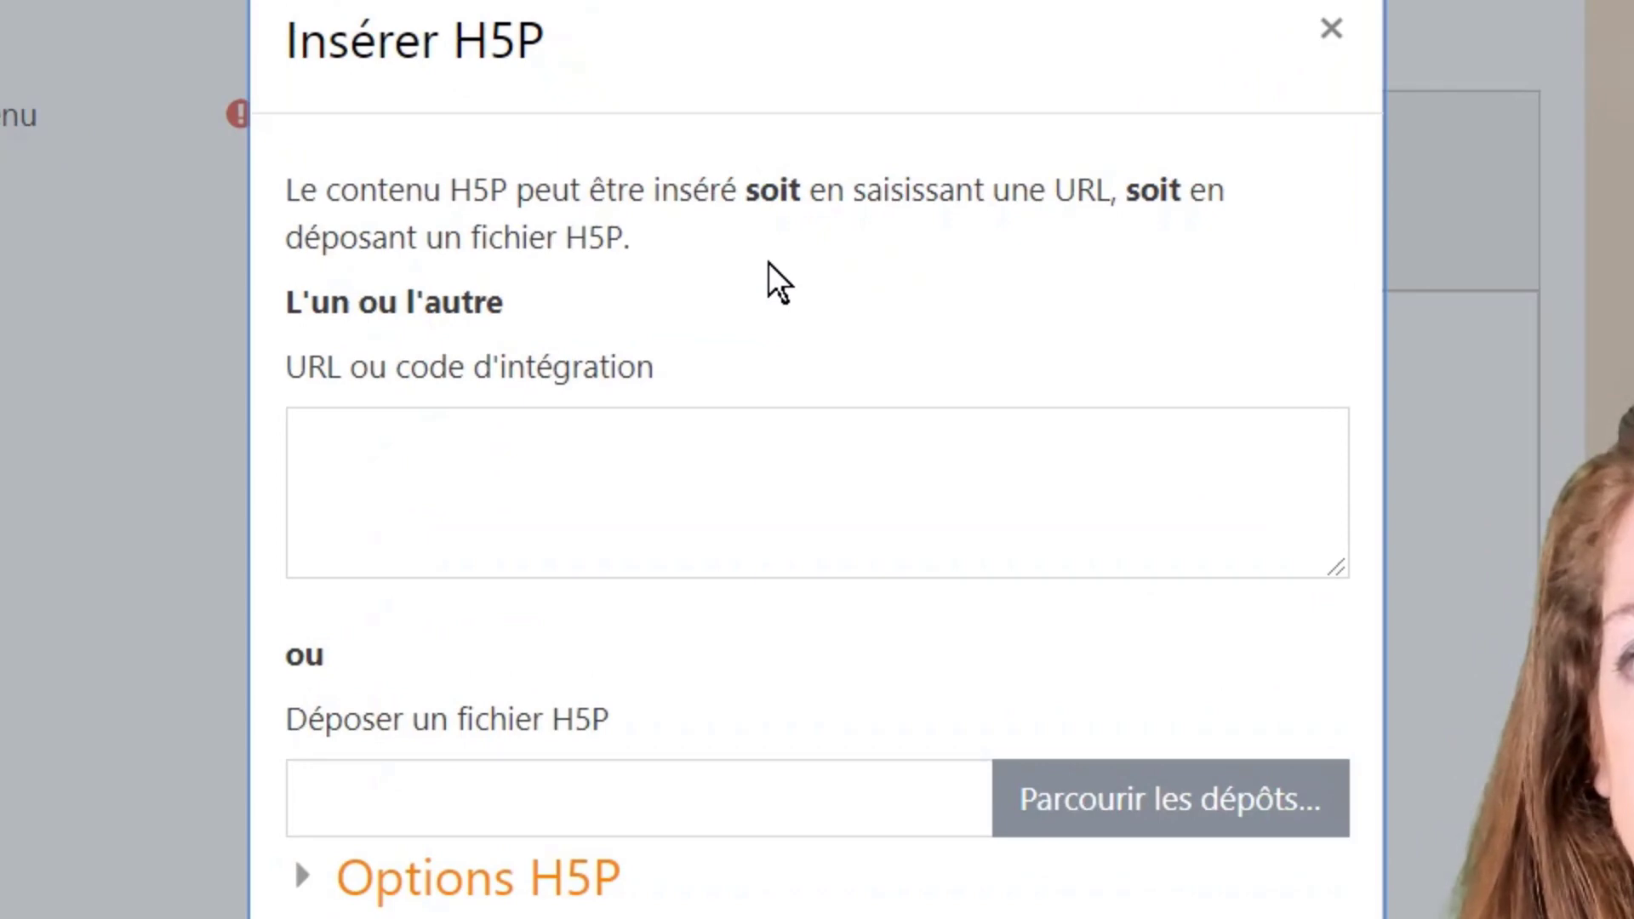
{"action": "key", "text": "Escape"}
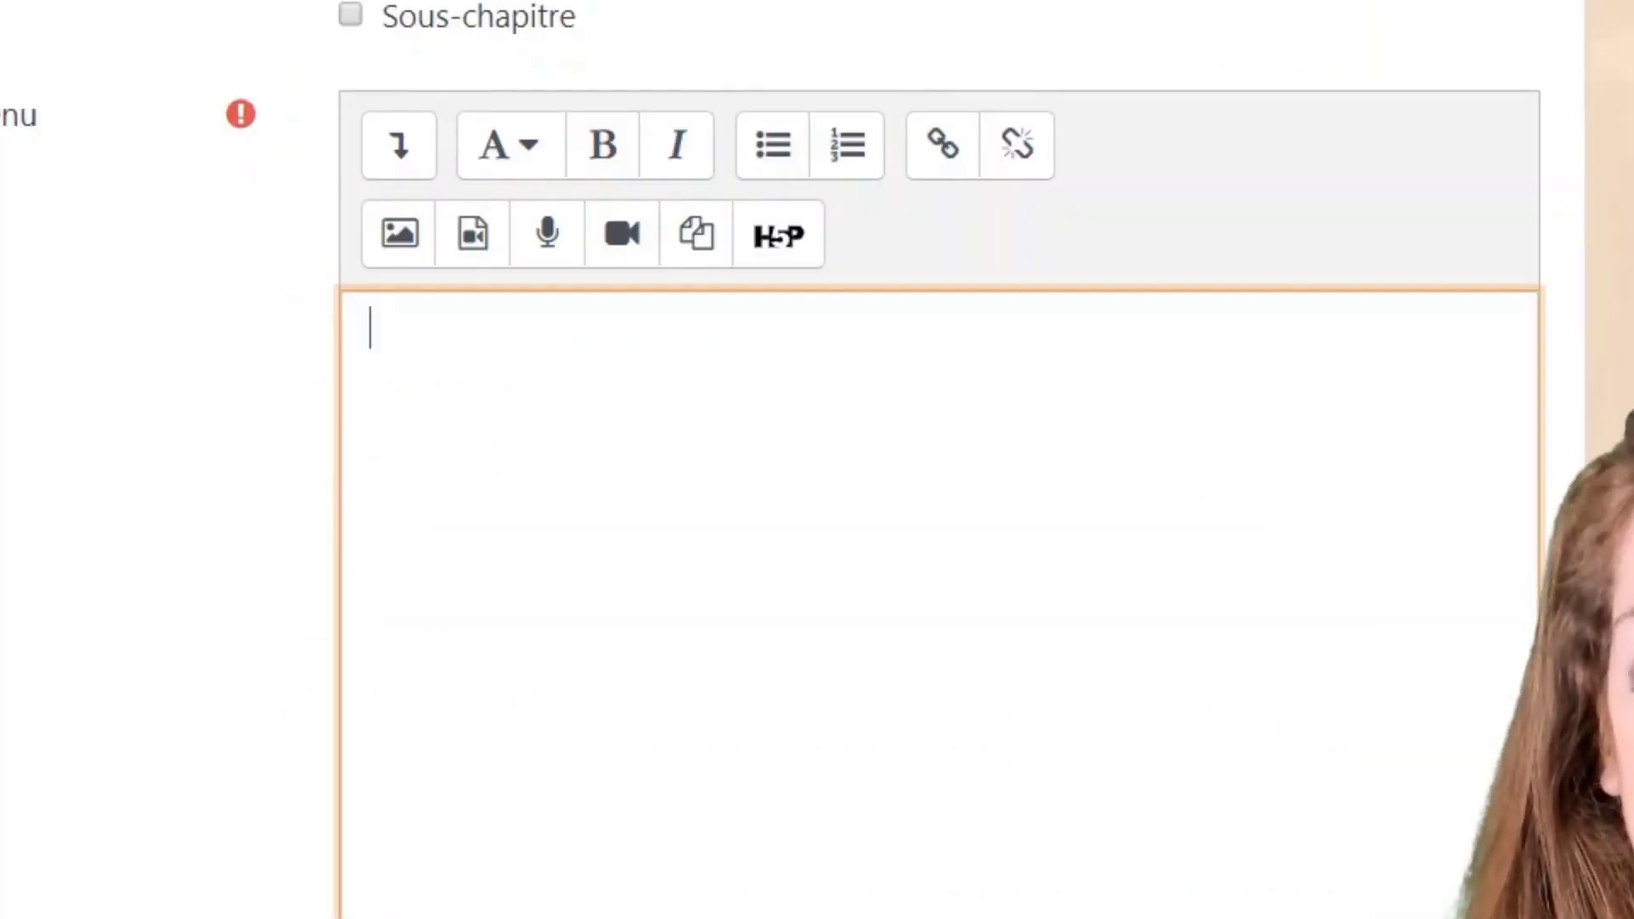
{"action": "scroll", "coordinate": [592, 897], "scroll_direction": "down", "scroll_amount": 5}
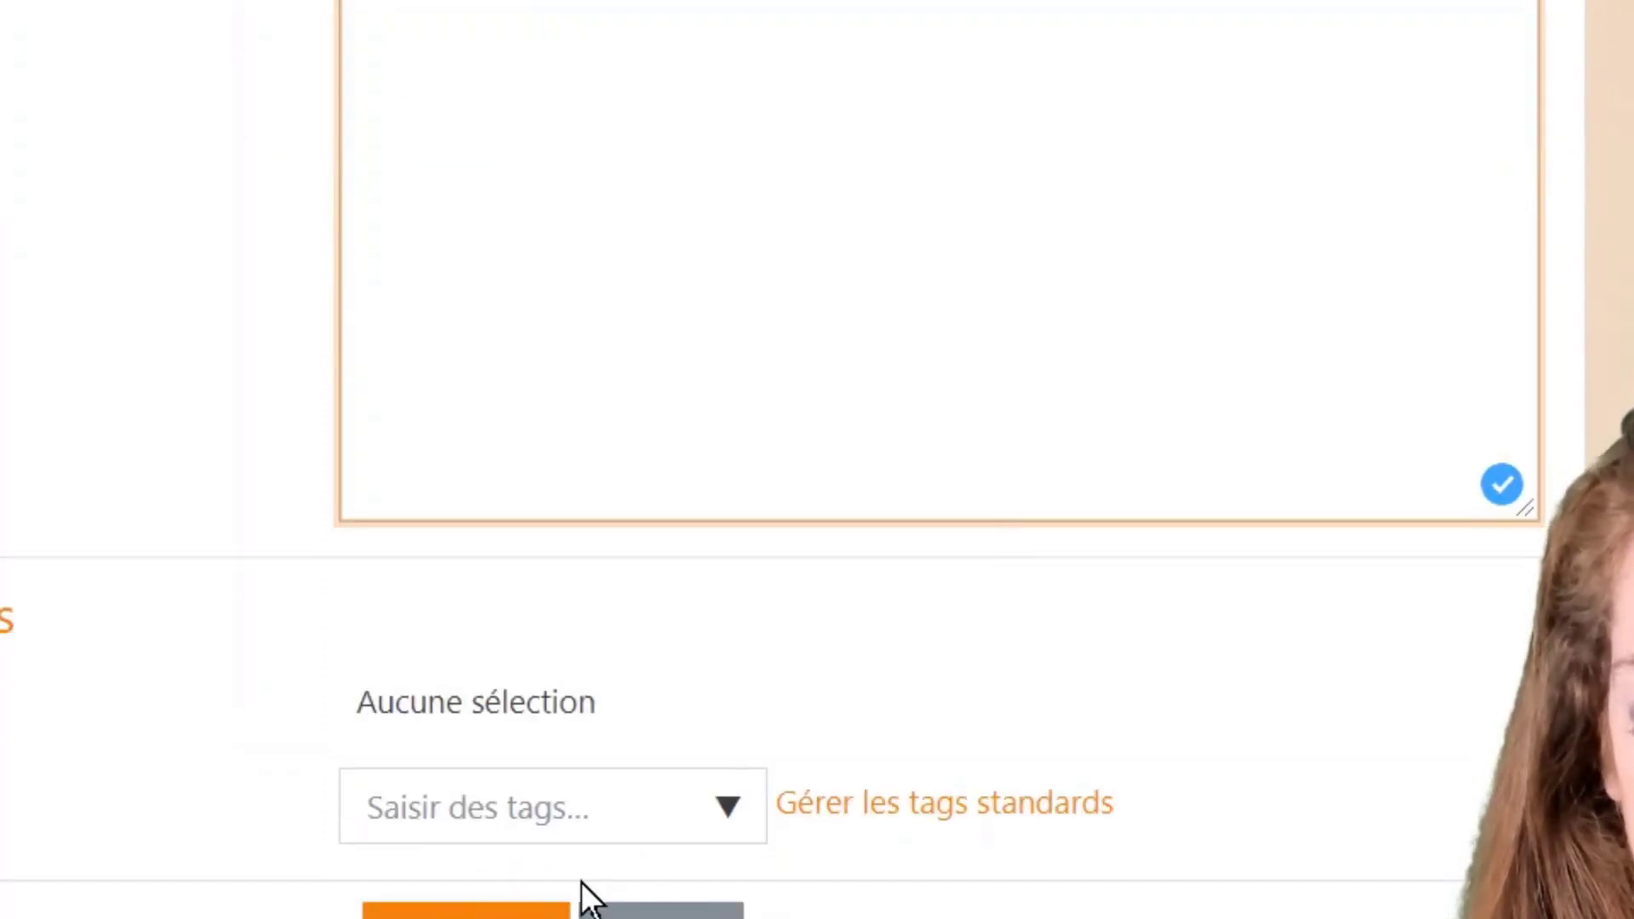
{"action": "left_click", "coordinate": [466, 910]}
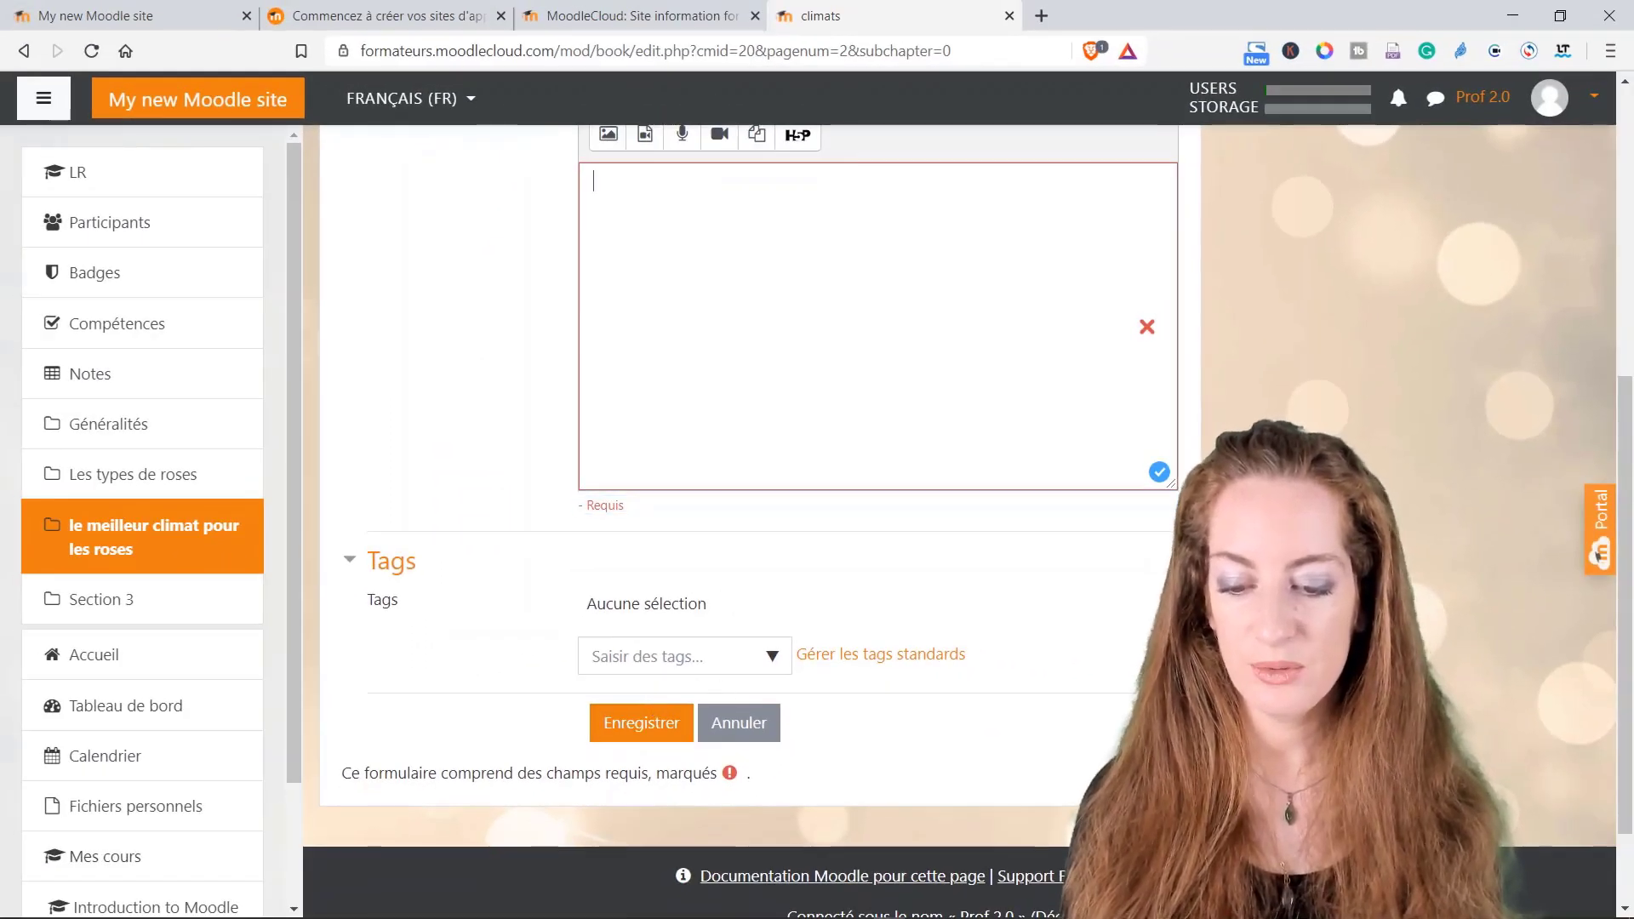
{"action": "type", "text": "test"}
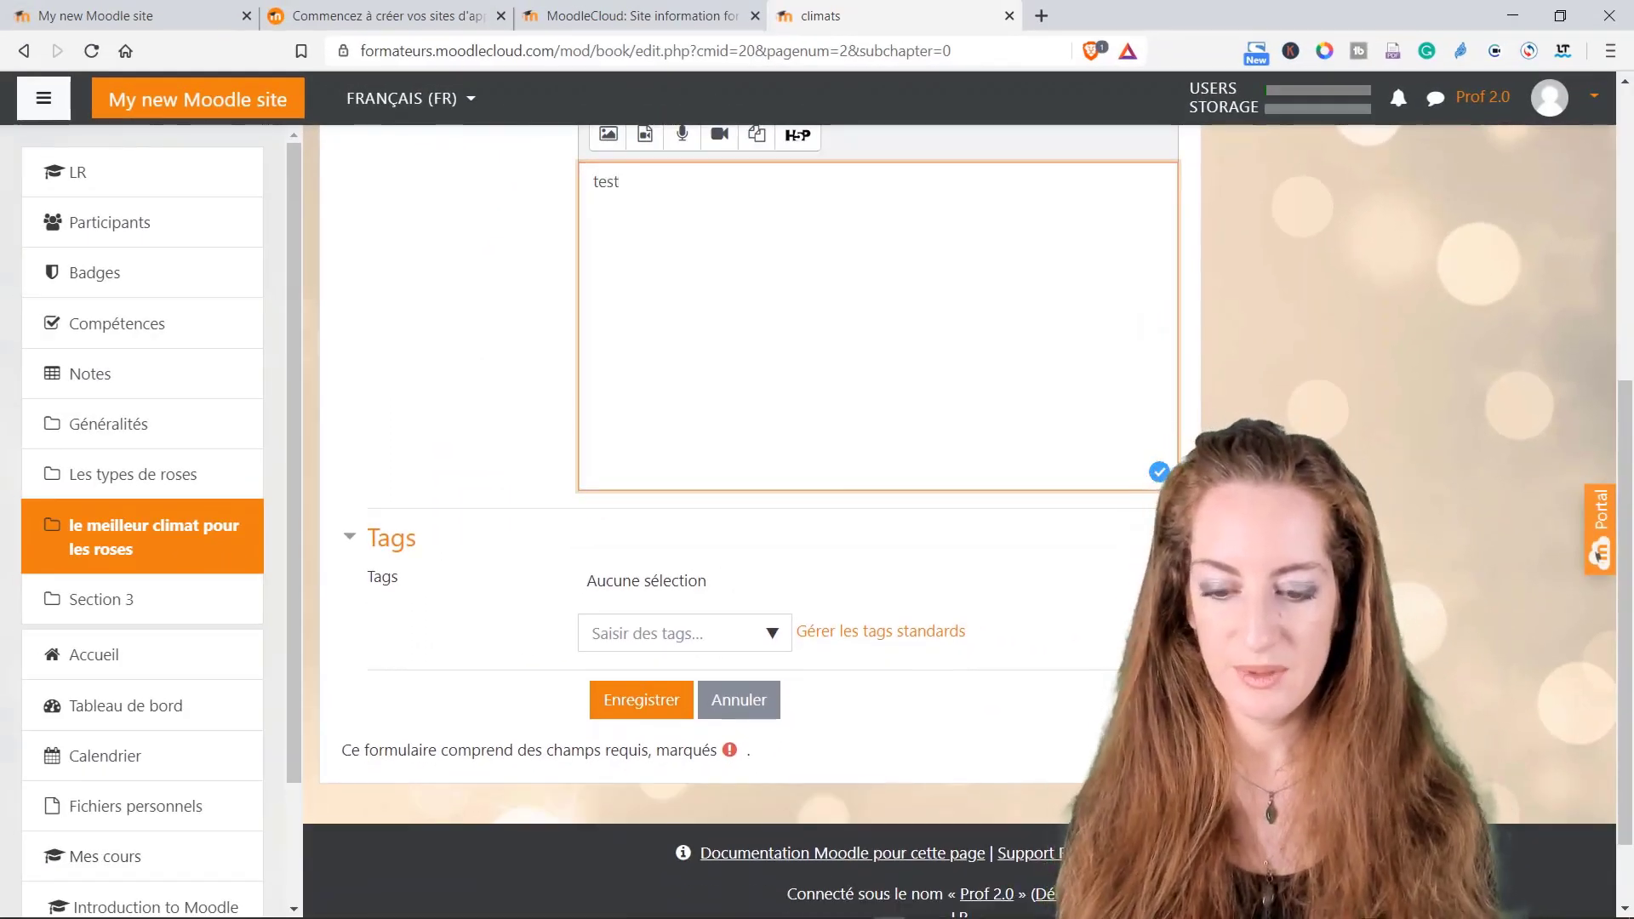
{"action": "left_click", "coordinate": [664, 691]}
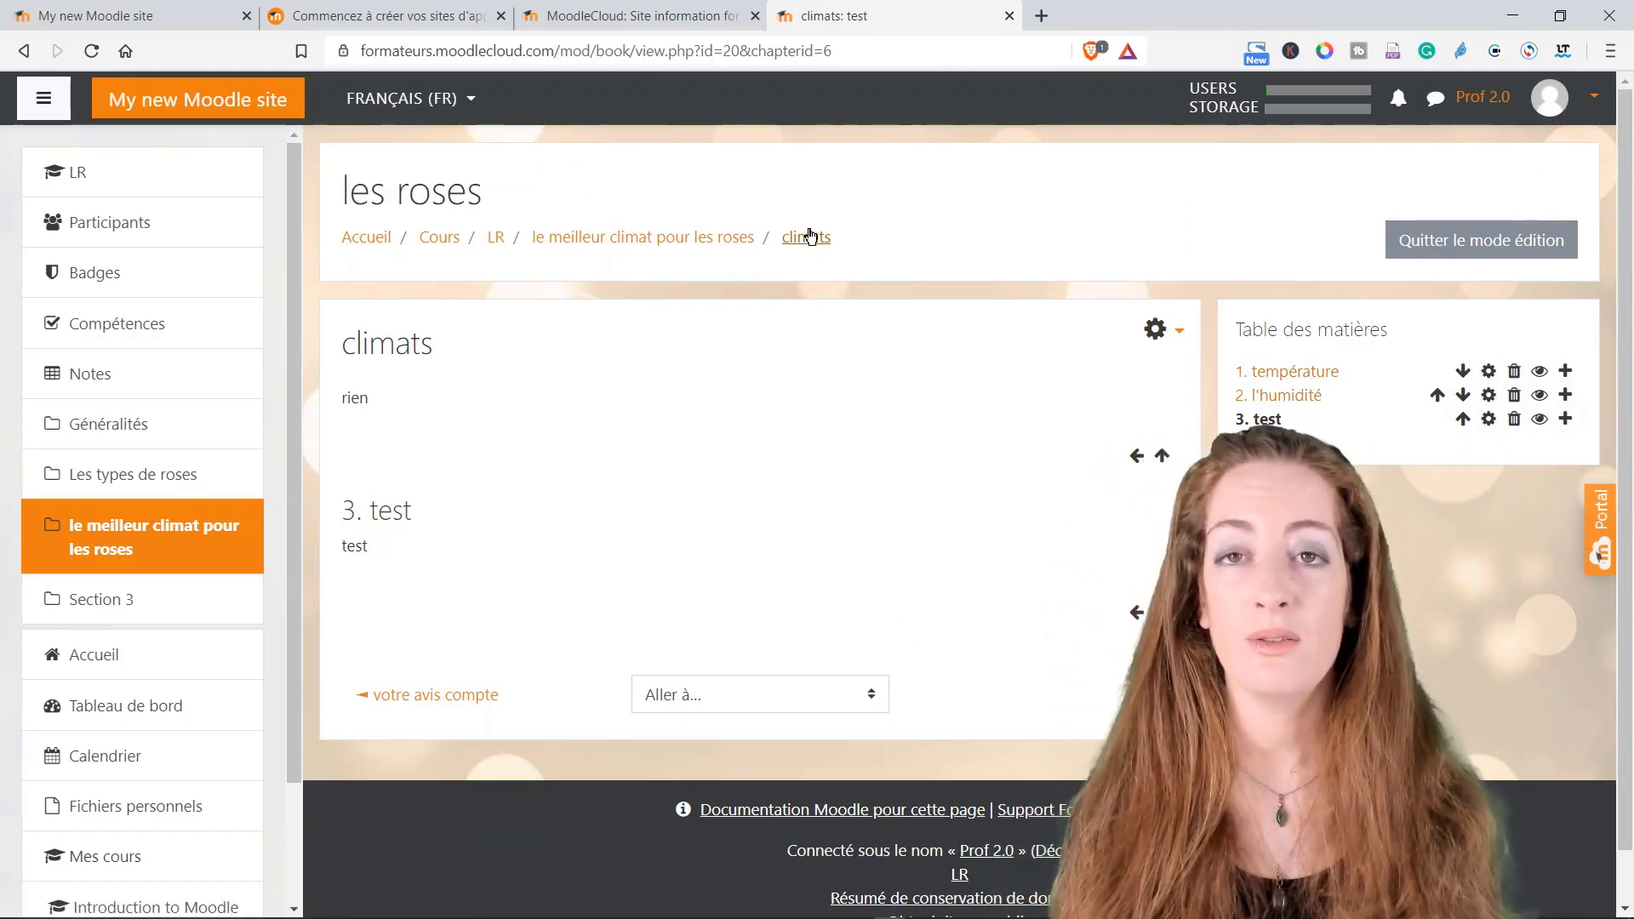
Step: Use the 'le meilleur climat pour les roses' breadcrumb to return to the les roses course page
{"action": "left_click", "coordinate": [689, 248]}
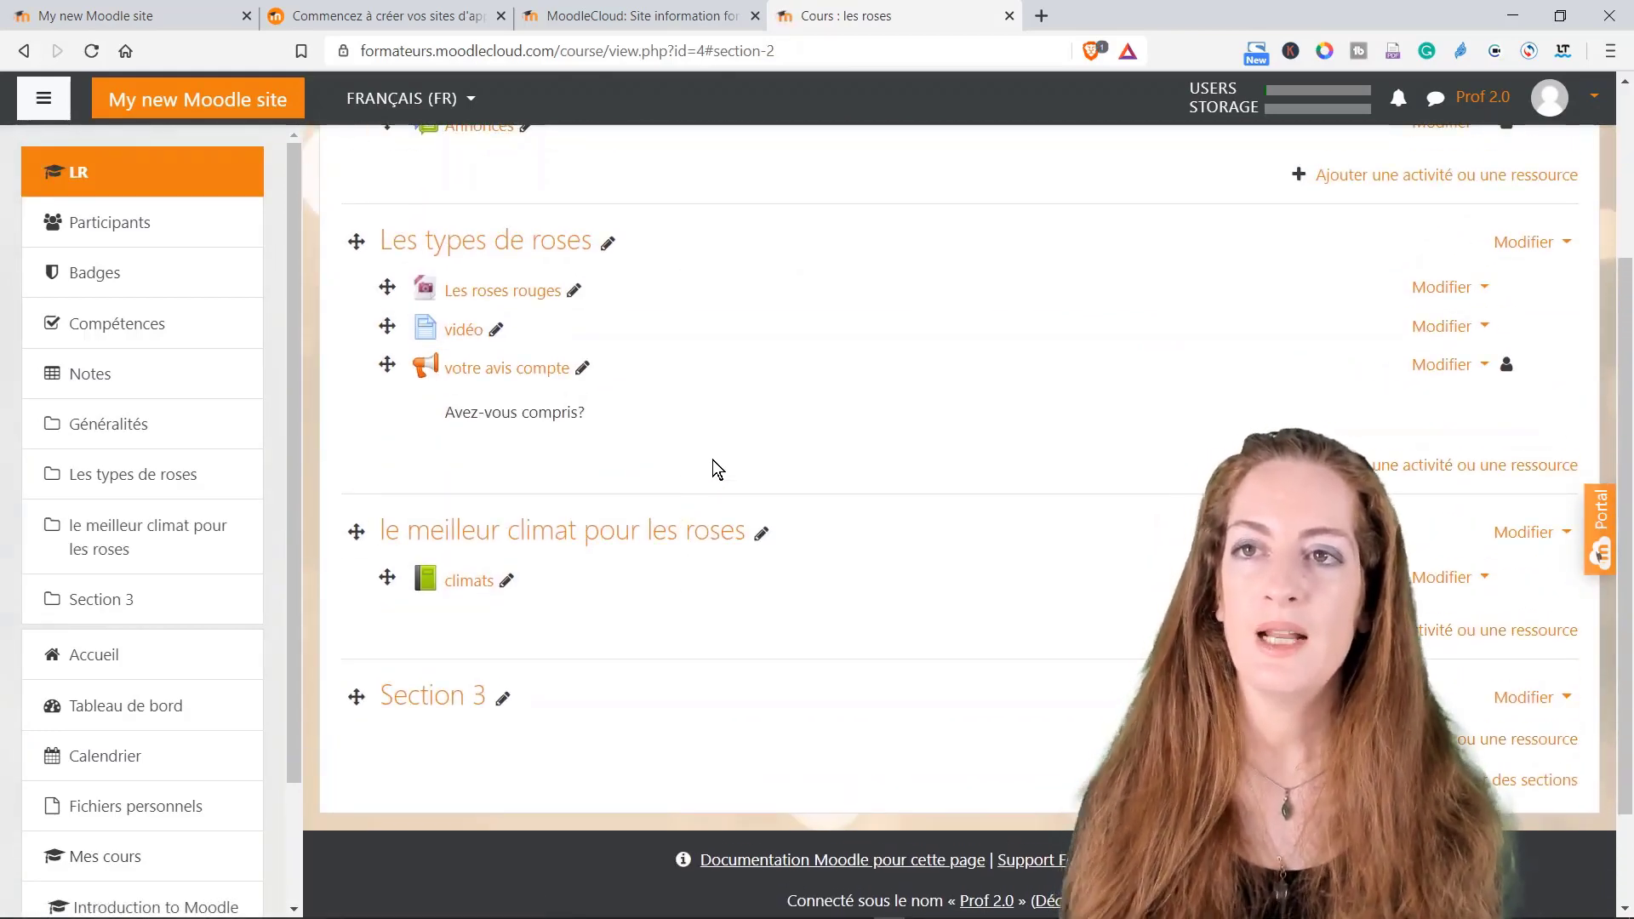
{"action": "scroll", "coordinate": [706, 454], "scroll_direction": "up", "scroll_amount": 1}
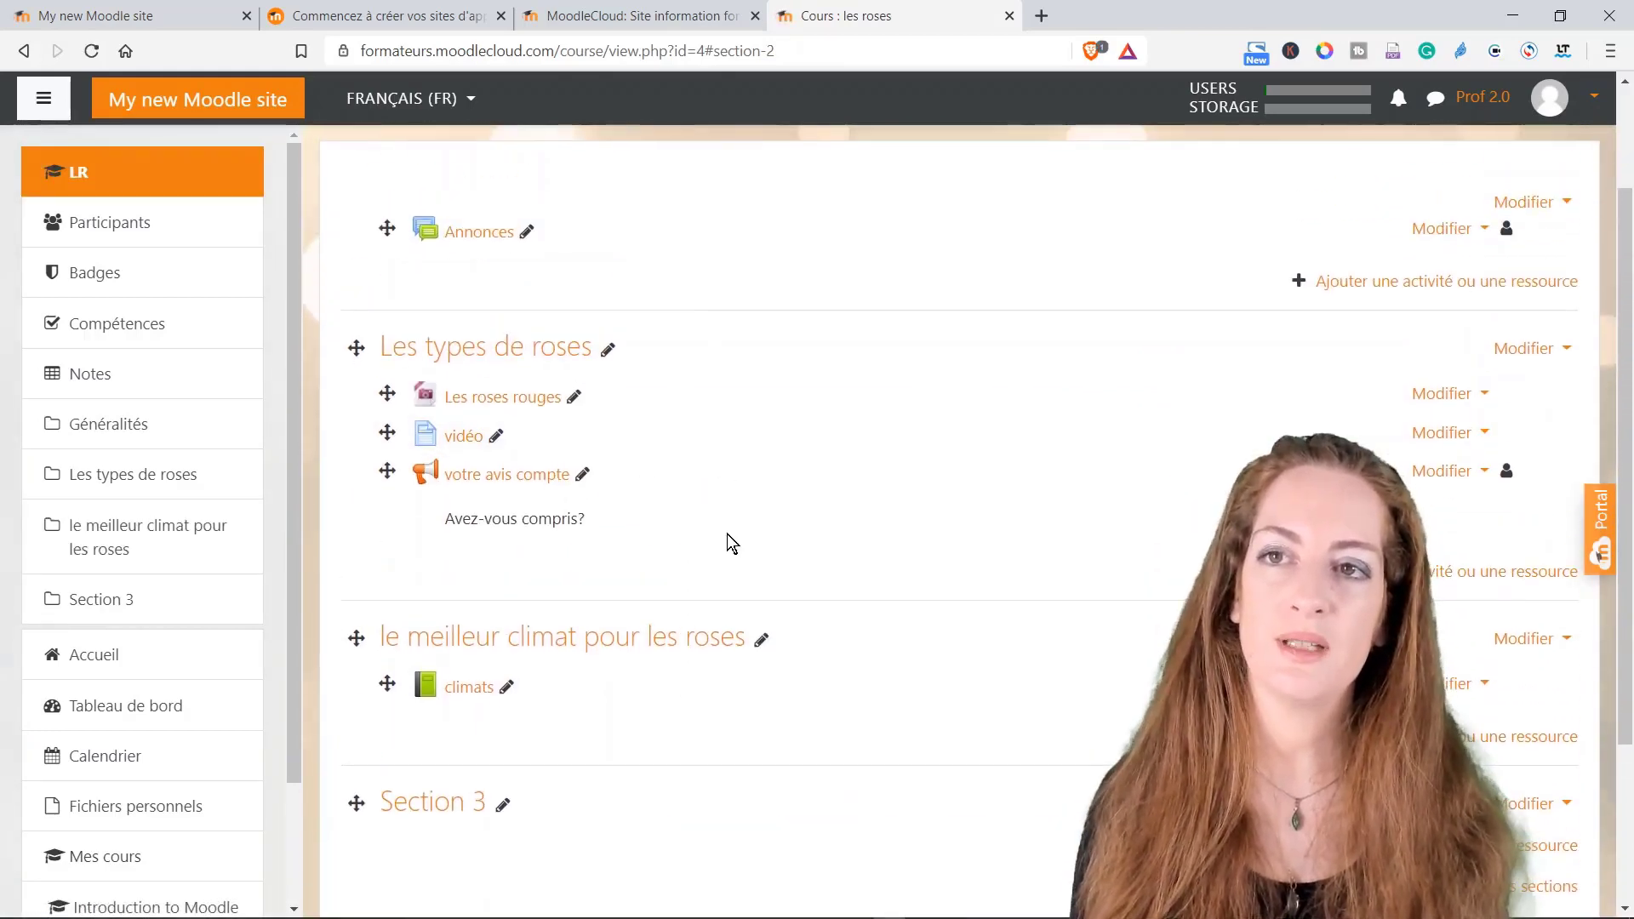
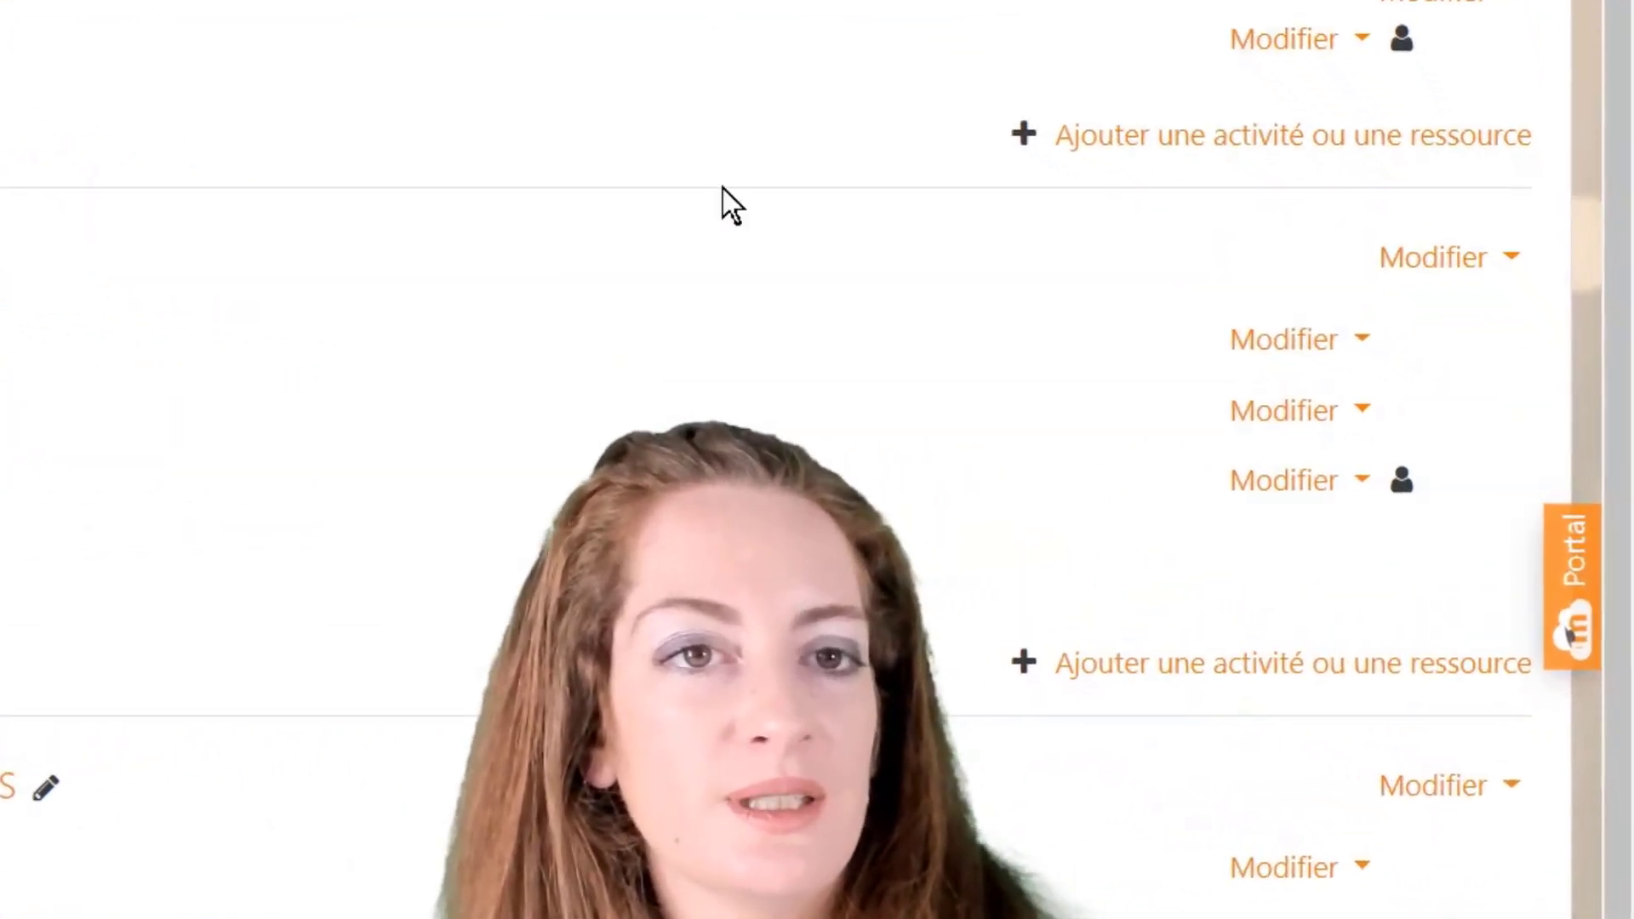
Step: Pick Étiquette in the activity chooser for Les types de roses to get a blank label form
{"action": "left_click", "coordinate": [1137, 661]}
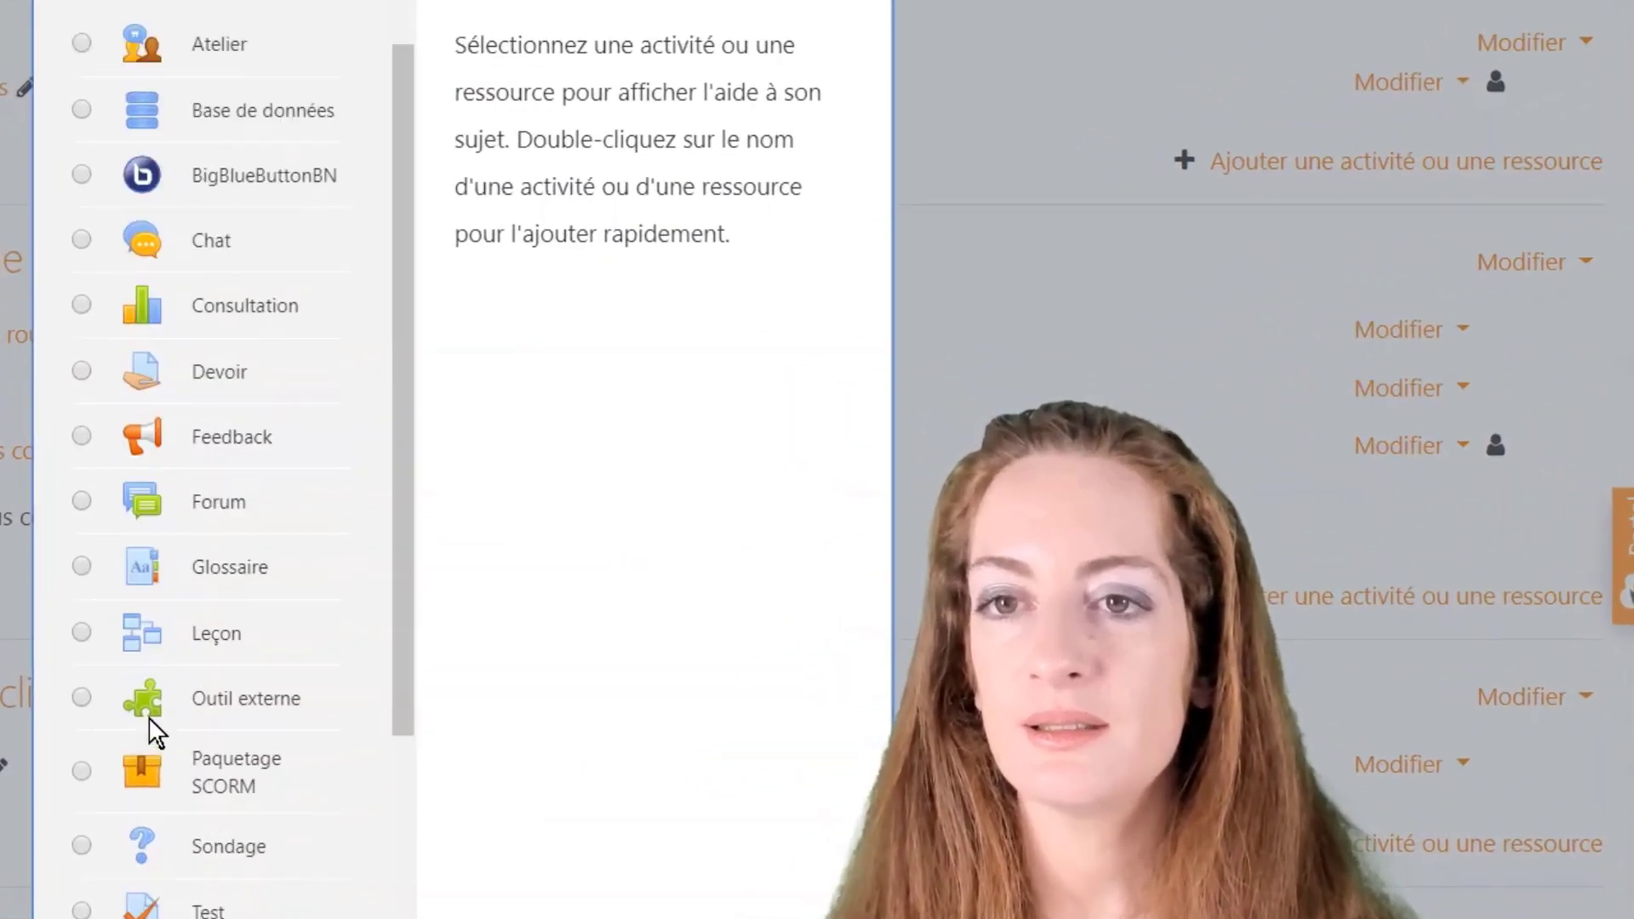
{"action": "scroll", "coordinate": [204, 715], "scroll_direction": "down", "scroll_amount": 5}
{"action": "left_click", "coordinate": [144, 711]}
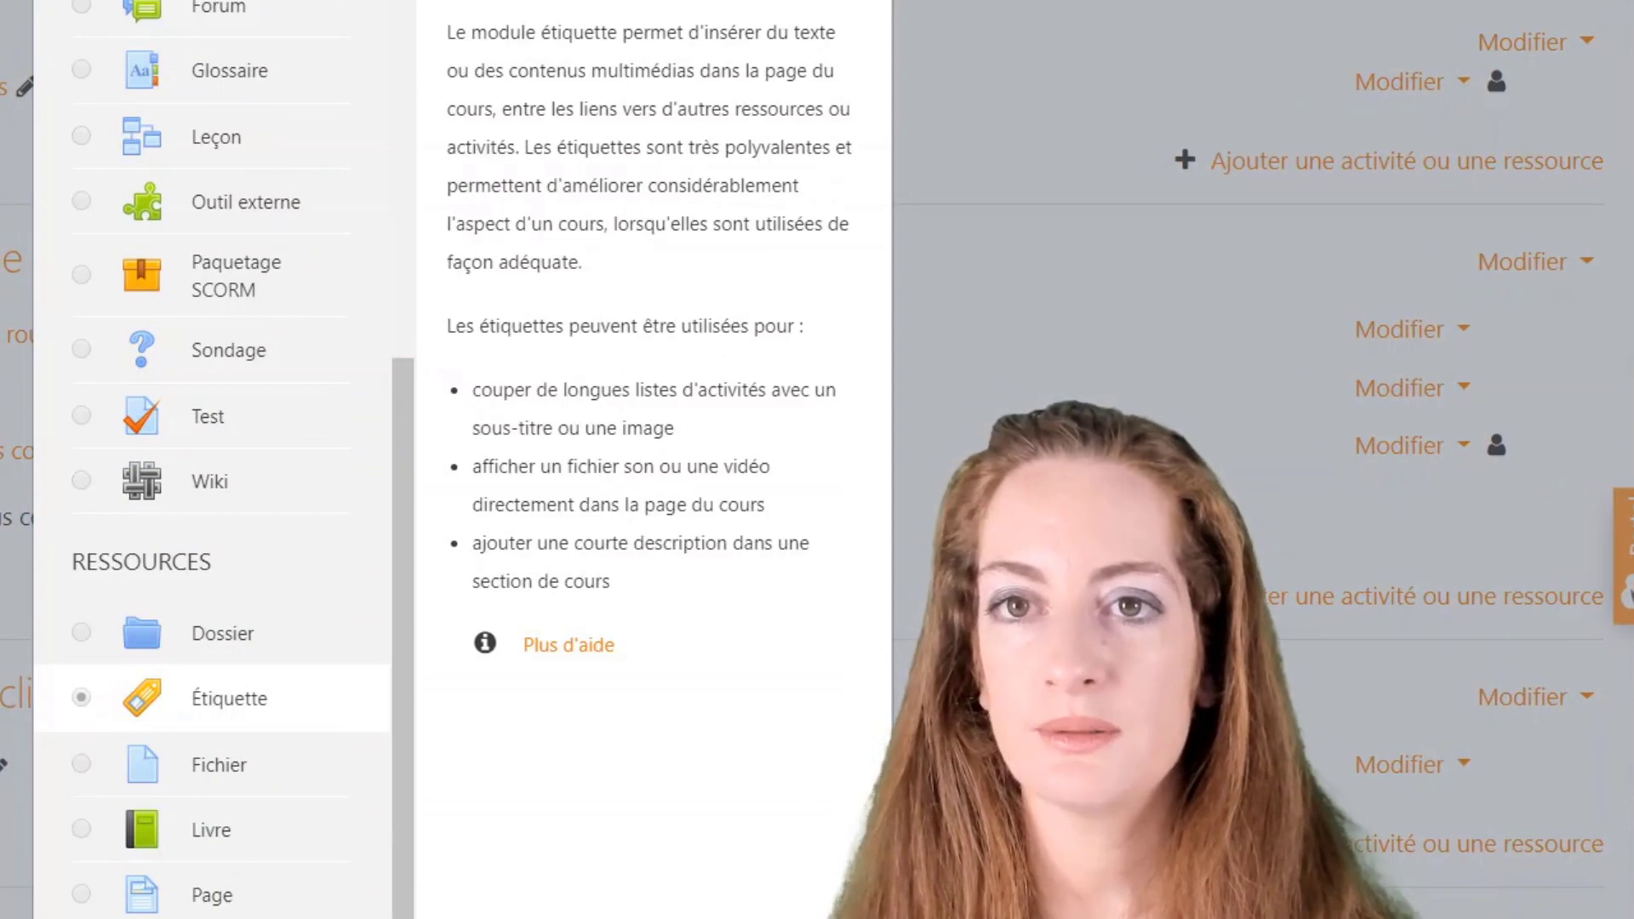
{"action": "left_click", "coordinate": [806, 899]}
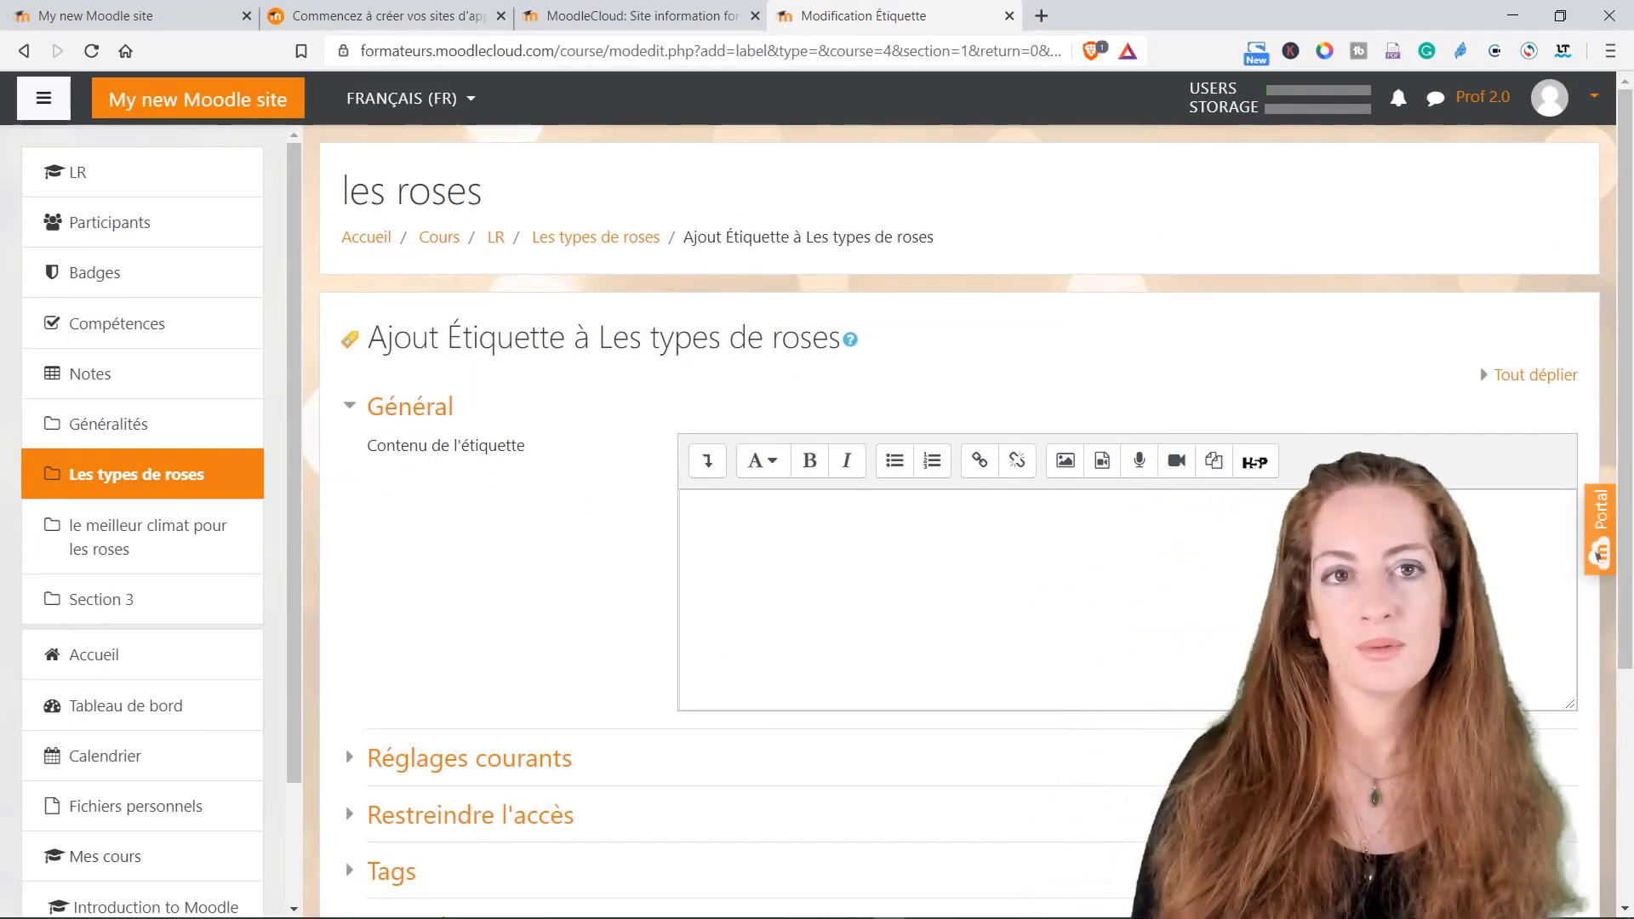
Step: Enter 'Chapitre 1' as the label content and save it back to the course
{"action": "left_click", "coordinate": [693, 509]}
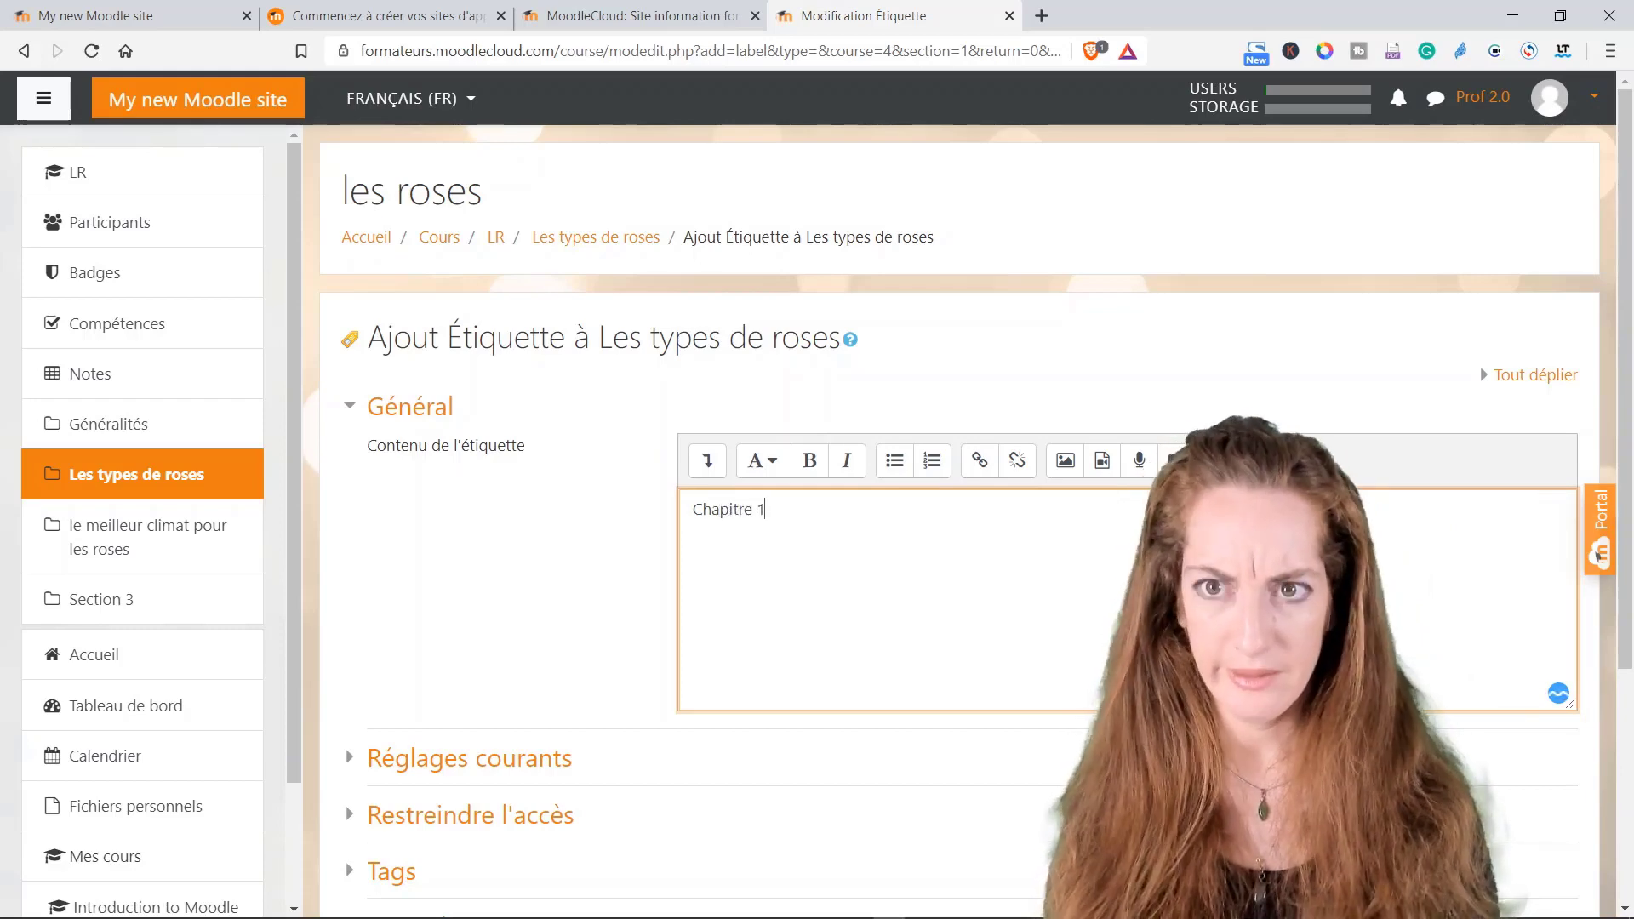
{"action": "scroll", "coordinate": [851, 689], "scroll_direction": "down", "scroll_amount": 3}
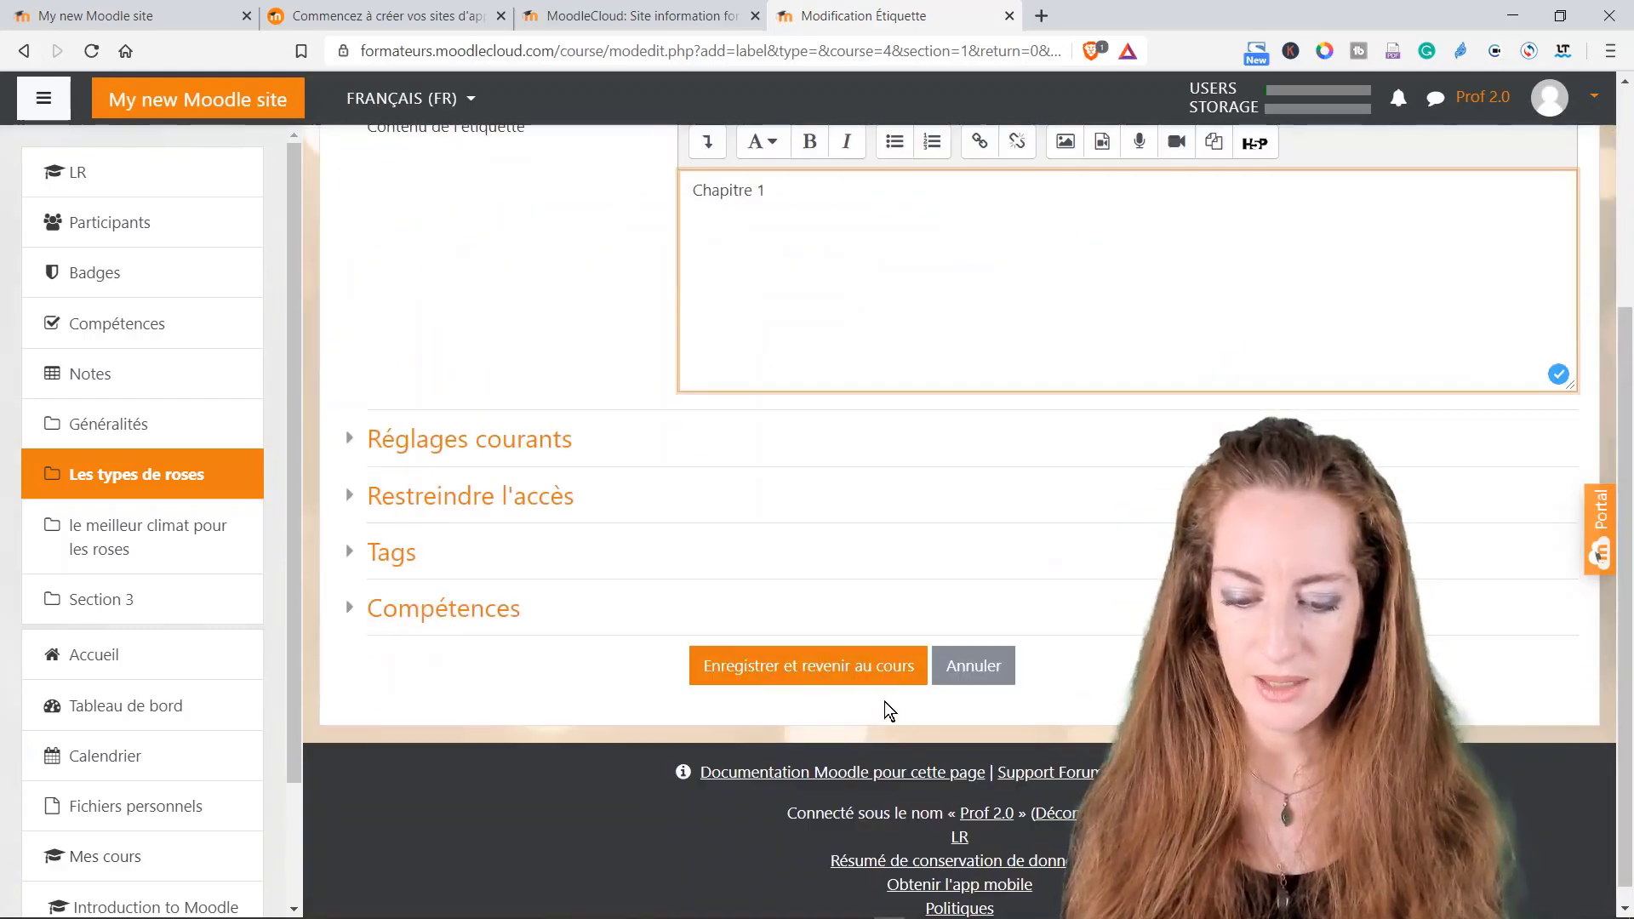
{"action": "left_click", "coordinate": [827, 676]}
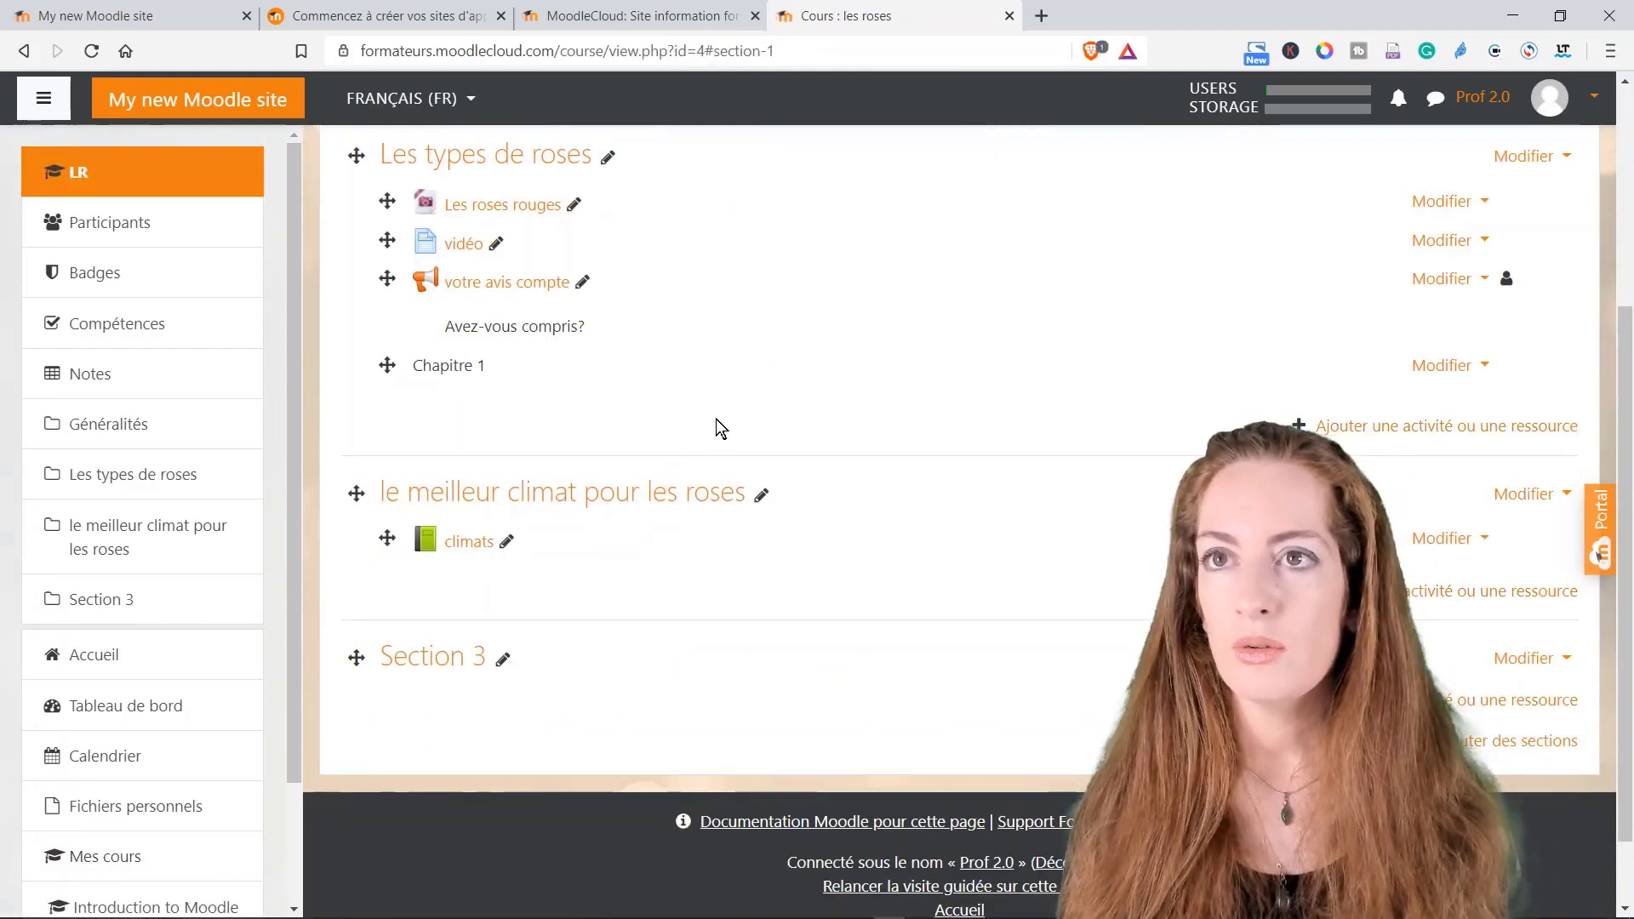
Step: Drag the Chapitre 1 label up so it sits above Les roses rouges
{"action": "scroll", "coordinate": [717, 419], "scroll_direction": "up", "scroll_amount": 3}
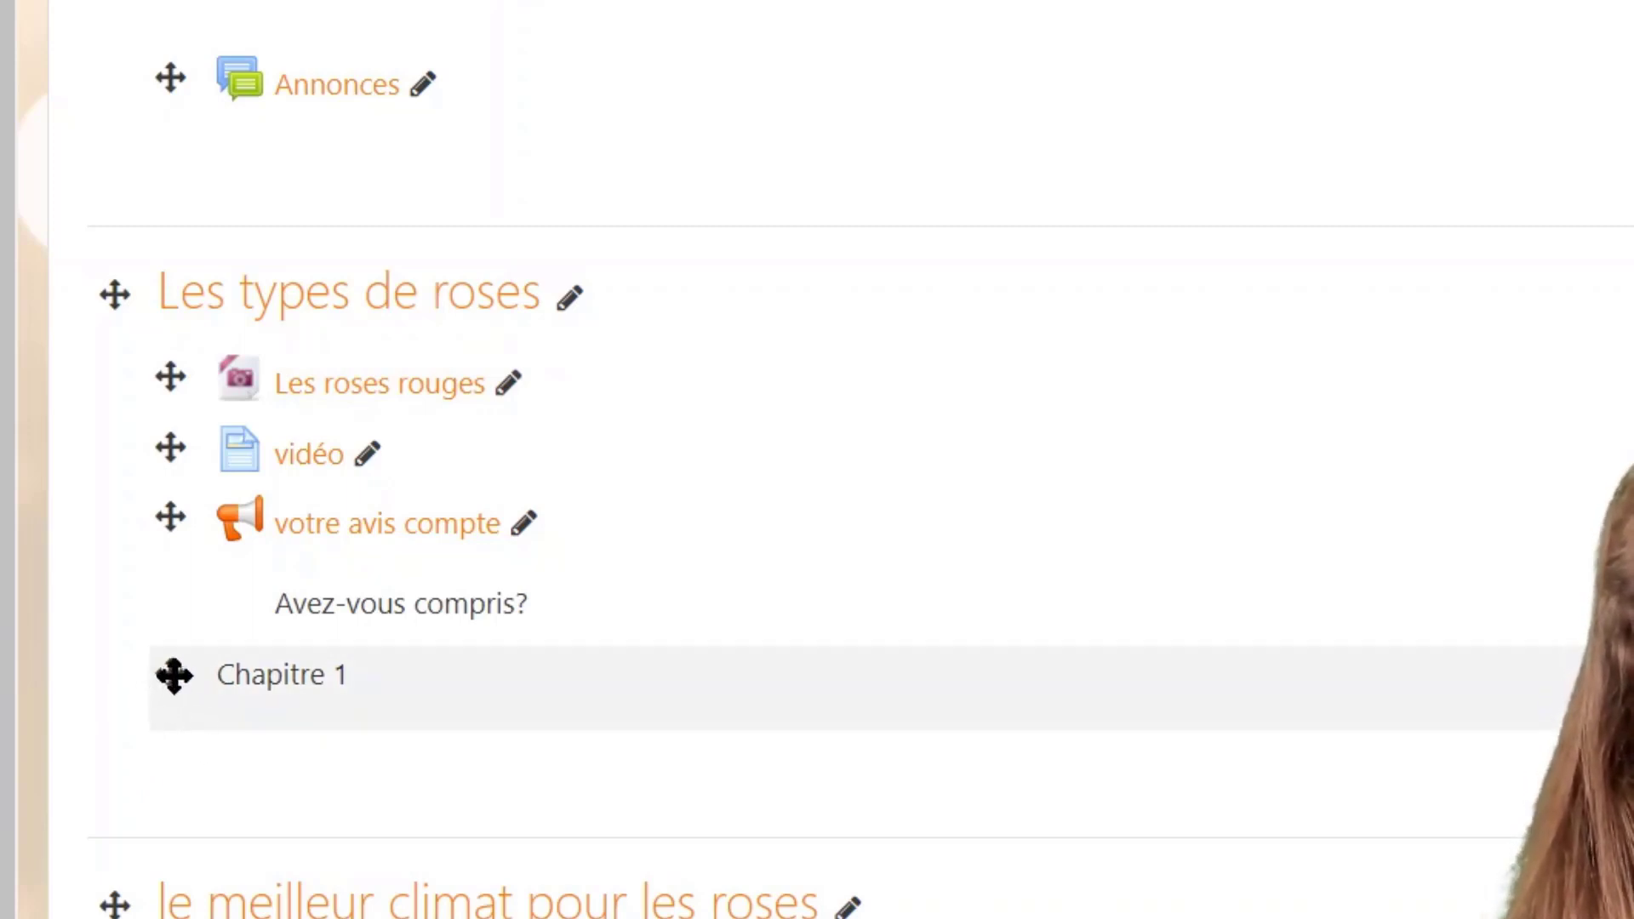
{"action": "left_click_drag", "start_coordinate": [174, 675], "coordinate": [171, 342]}
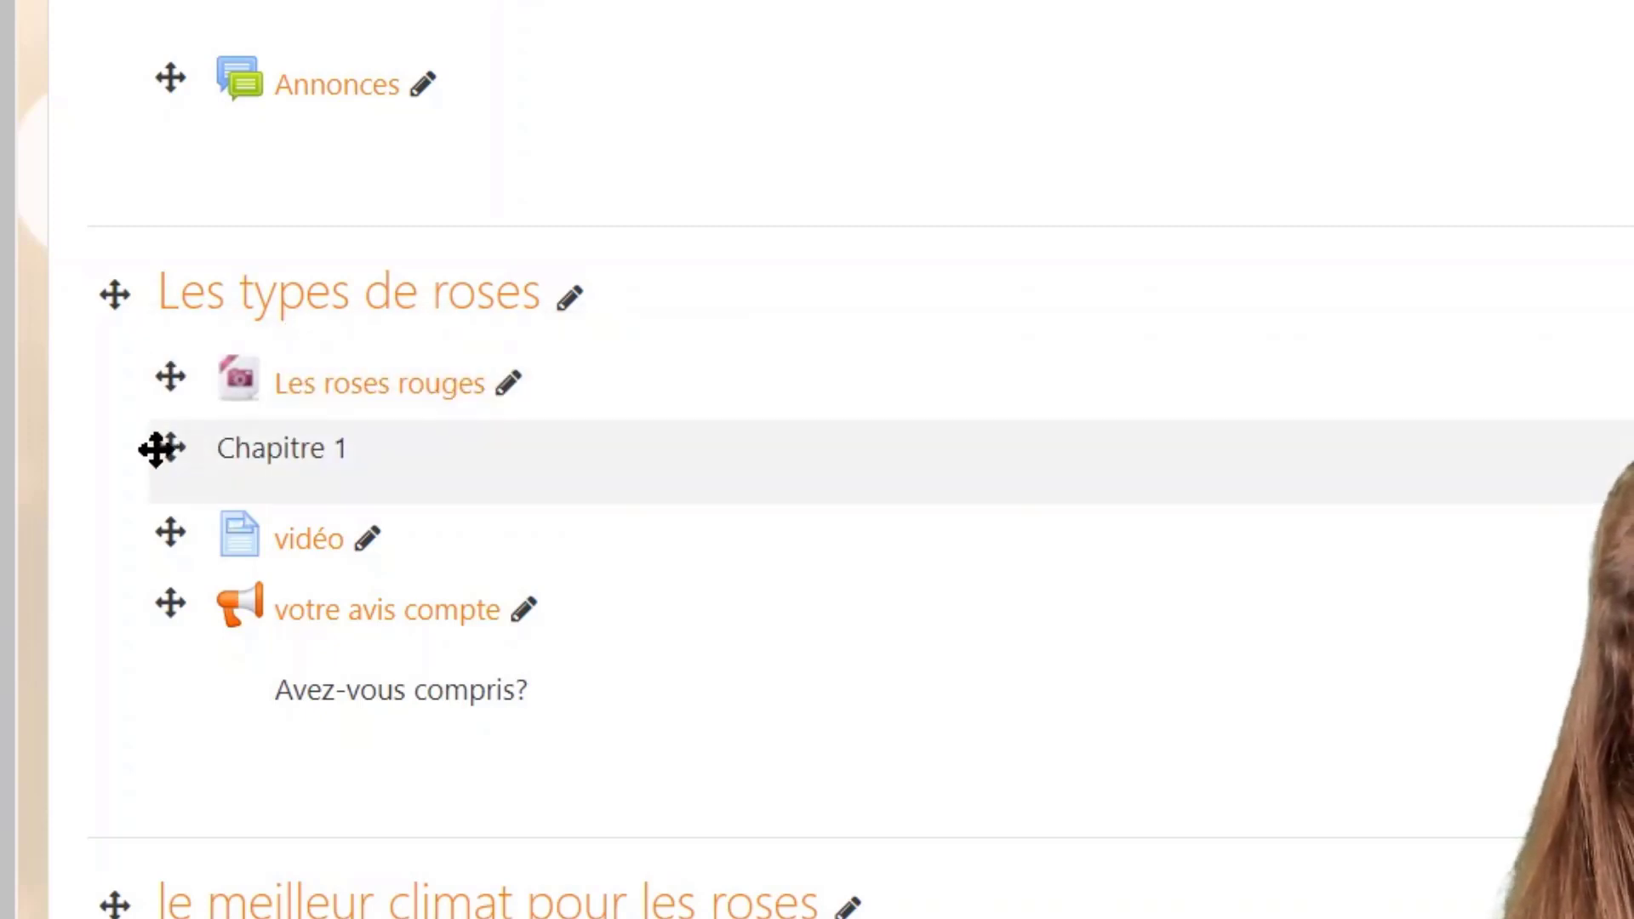
{"action": "left_click_drag", "start_coordinate": [164, 451], "coordinate": [173, 390]}
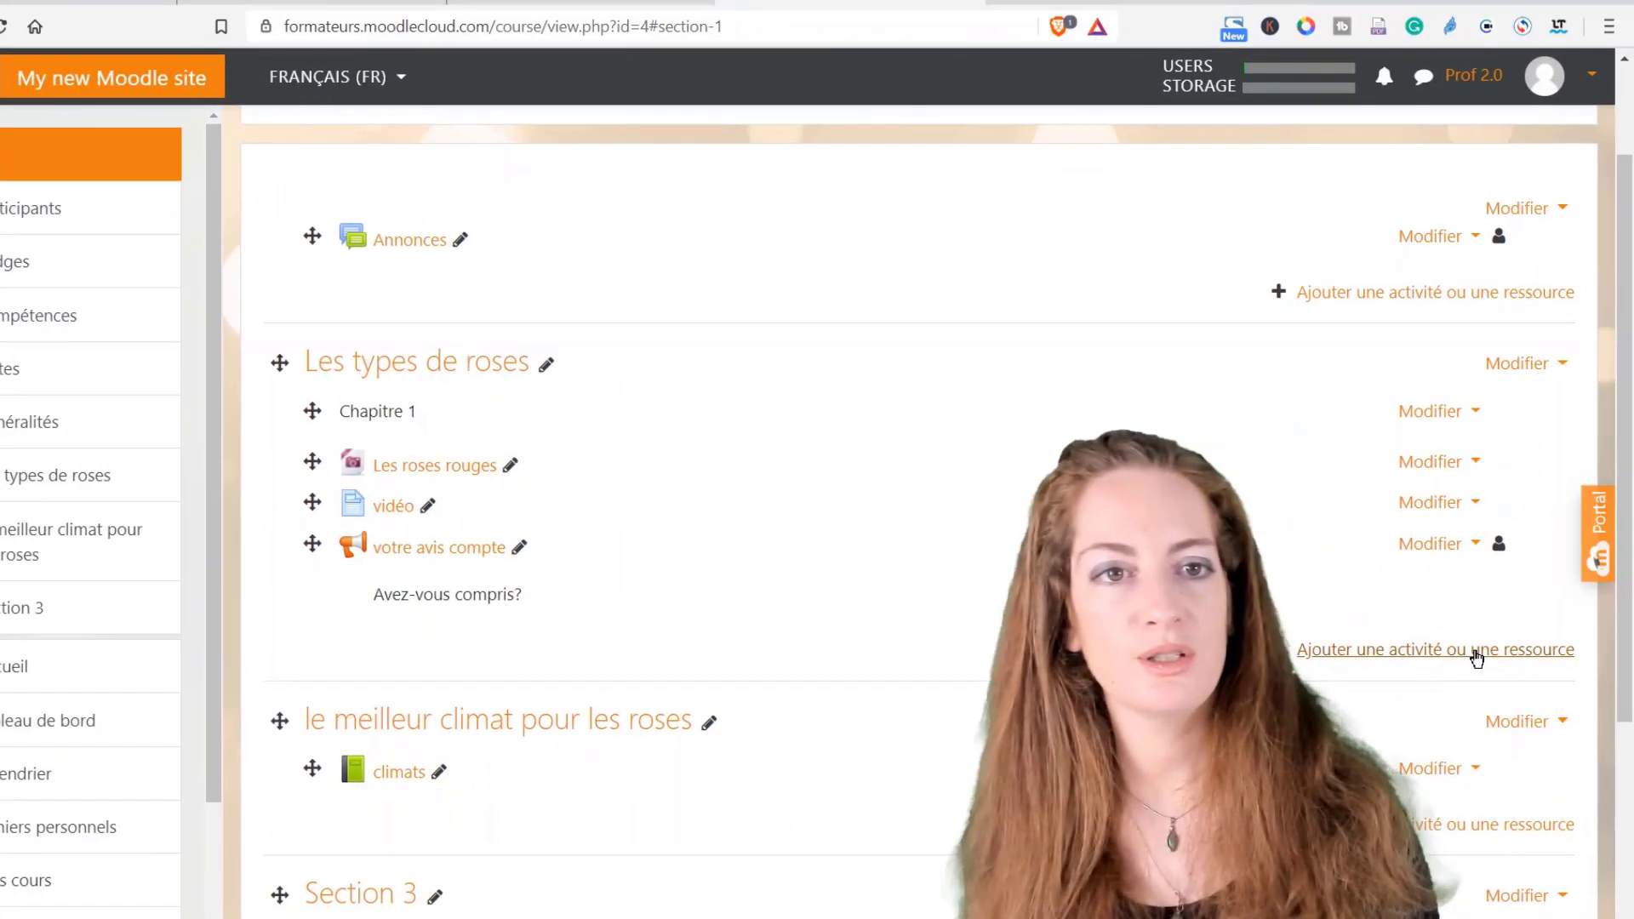
Step: Add another Étiquette reading 'Chapitre 2' at the end of Les types de roses and save it
{"action": "left_click", "coordinate": [1477, 651]}
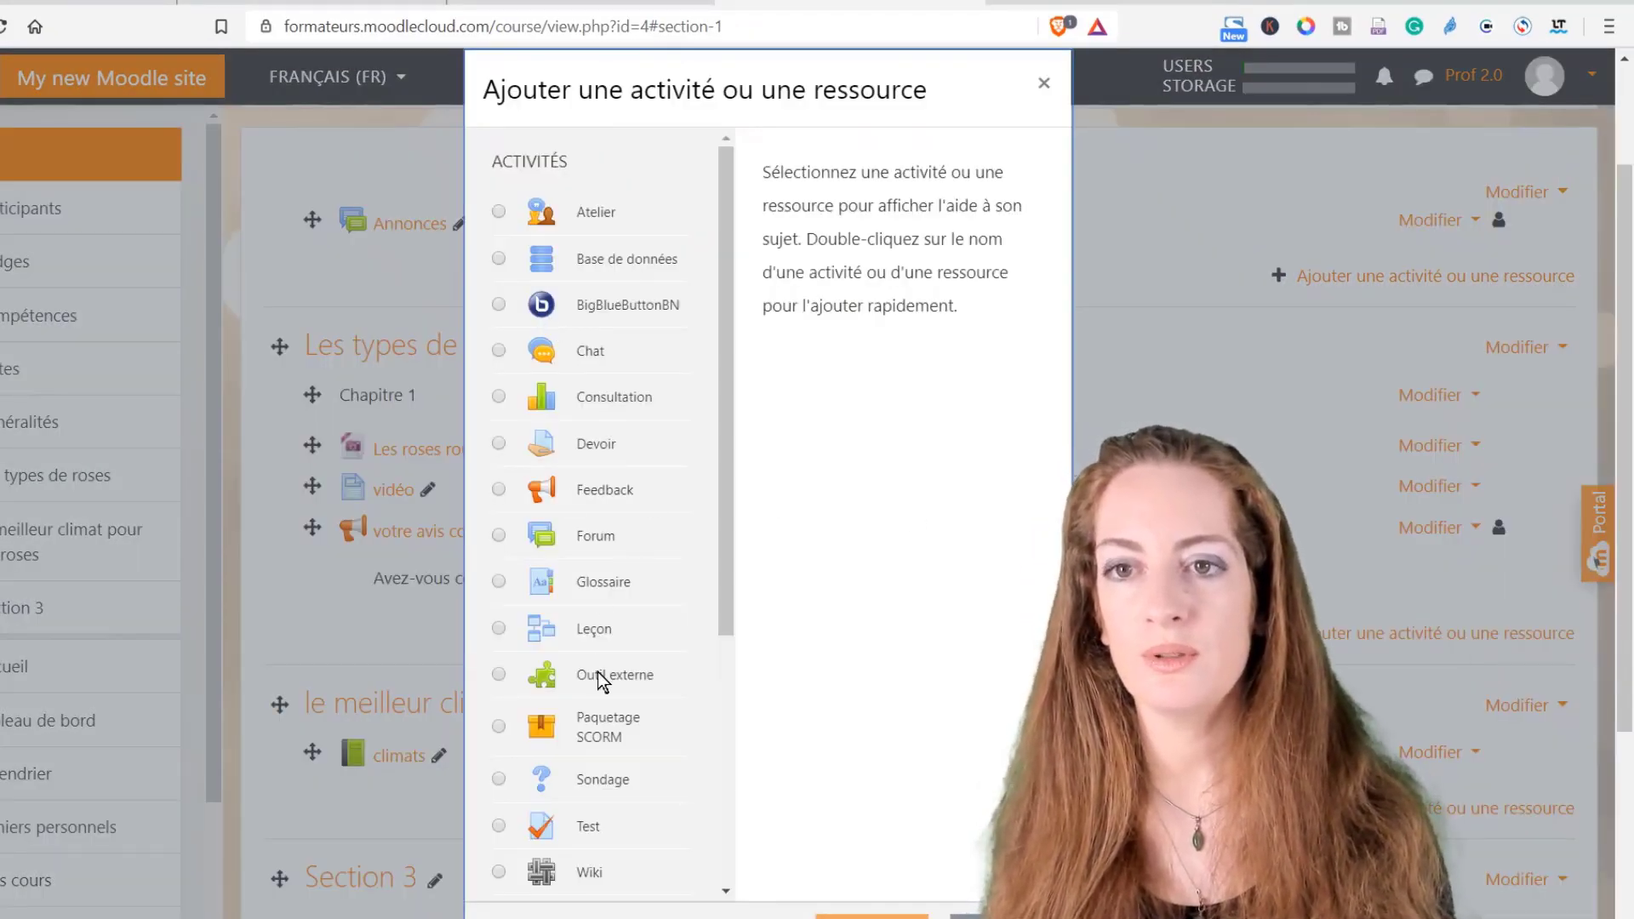
{"action": "scroll", "coordinate": [598, 672], "scroll_direction": "down", "scroll_amount": 5}
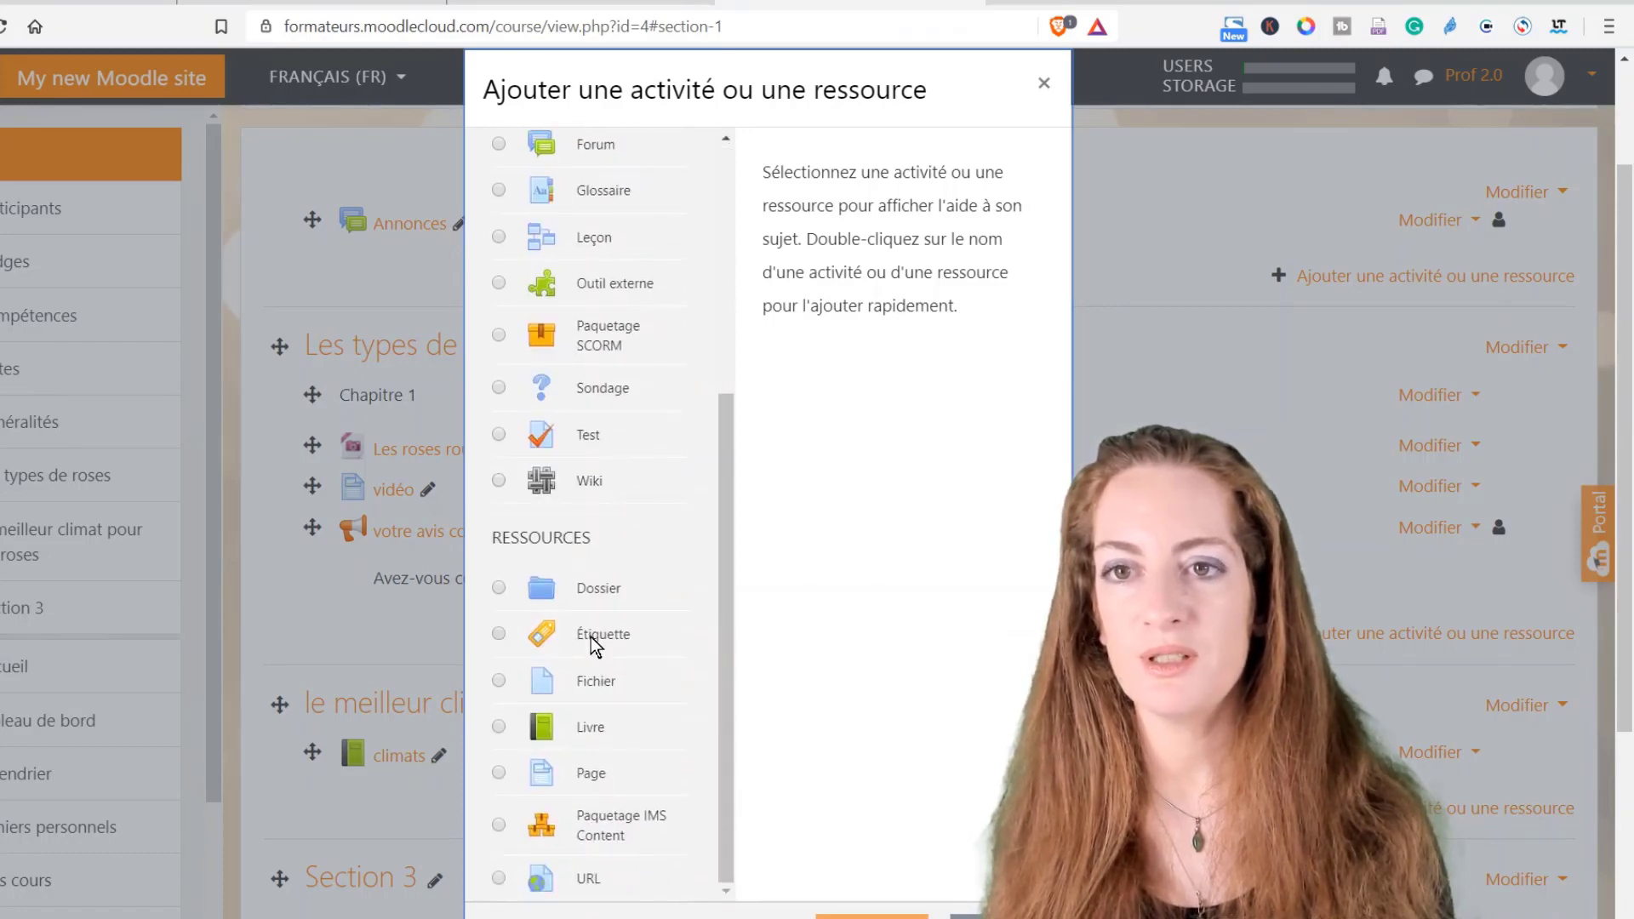
{"action": "left_click", "coordinate": [596, 644]}
{"action": "left_click", "coordinate": [818, 915]}
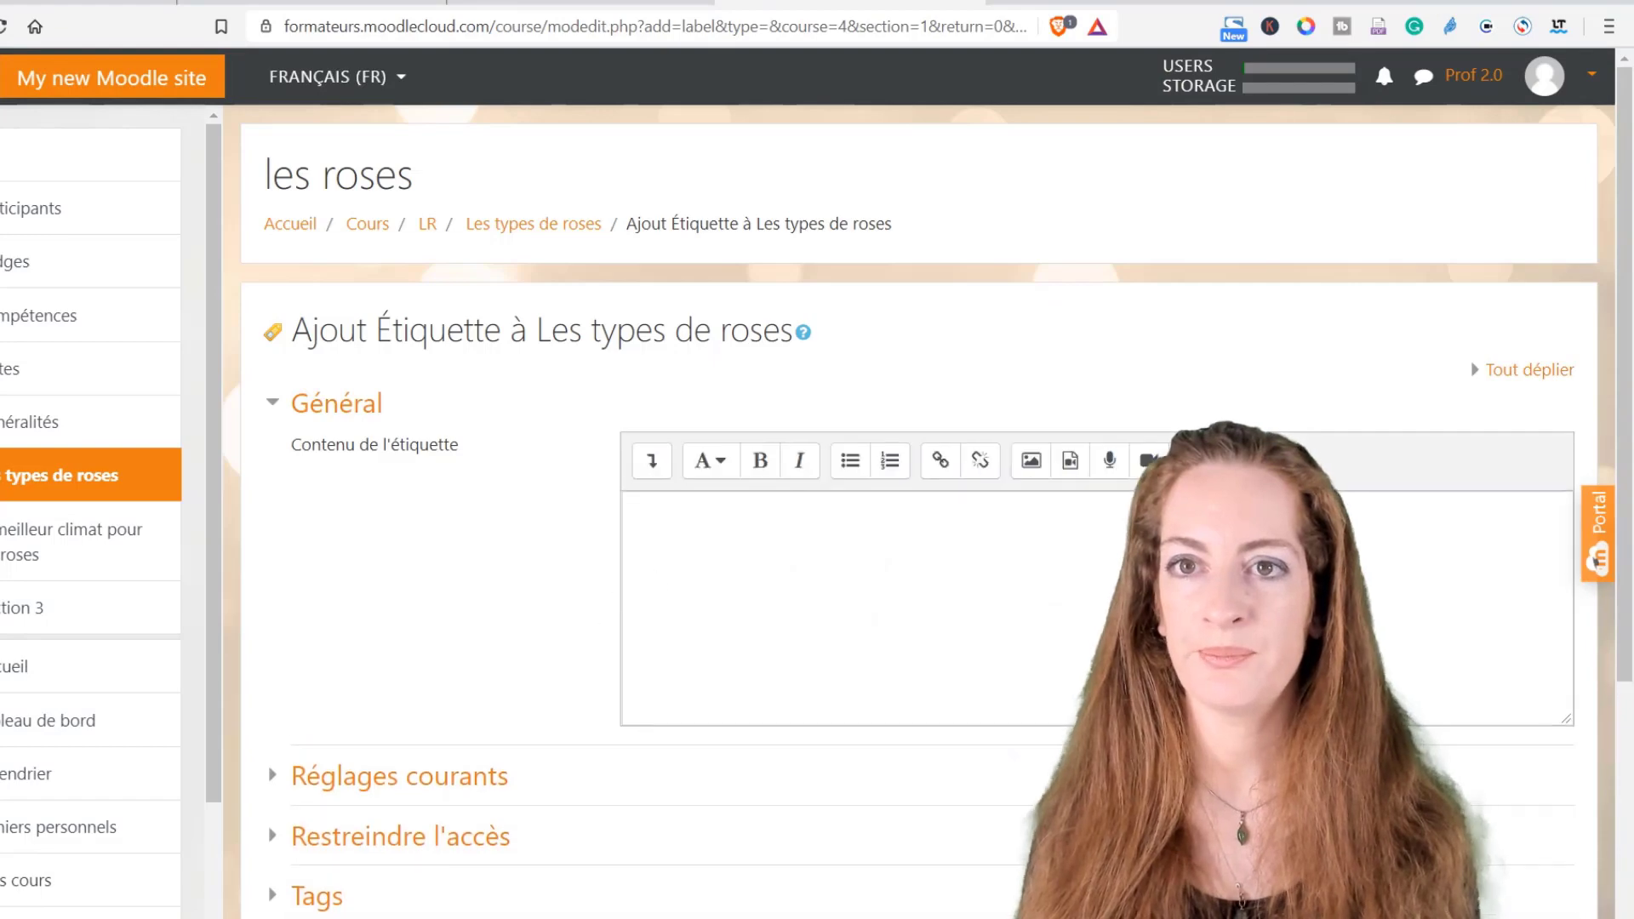
{"action": "left_click", "coordinate": [636, 512]}
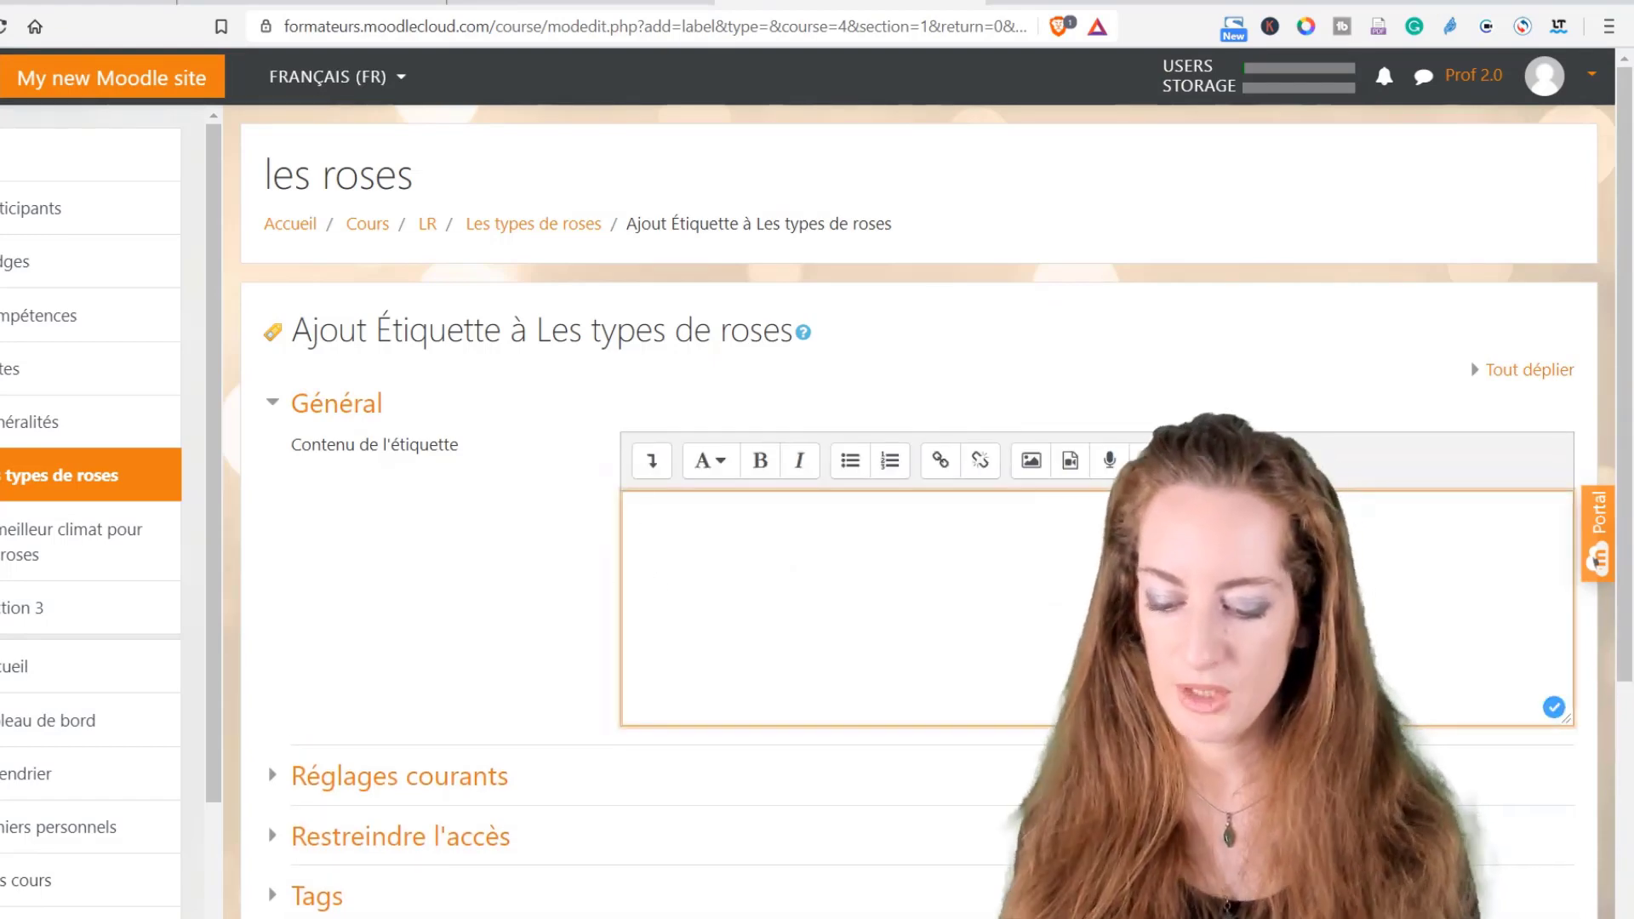
{"action": "type", "text": "Chai"}
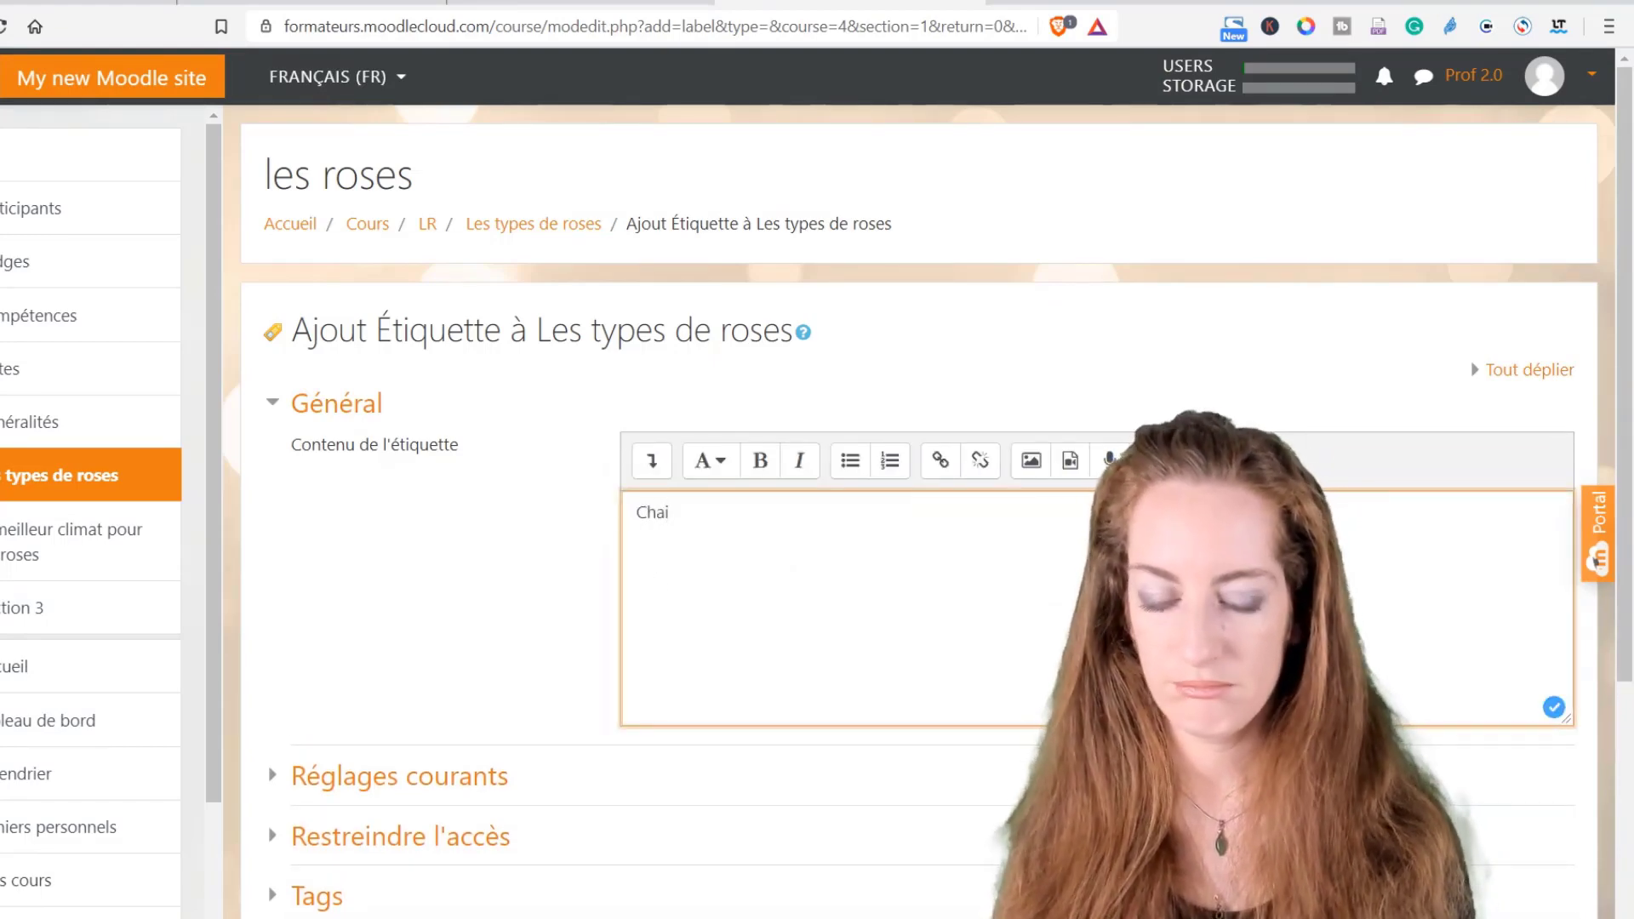
{"action": "key", "text": "BackSpace"}
{"action": "type", "text": "pitre 2"}
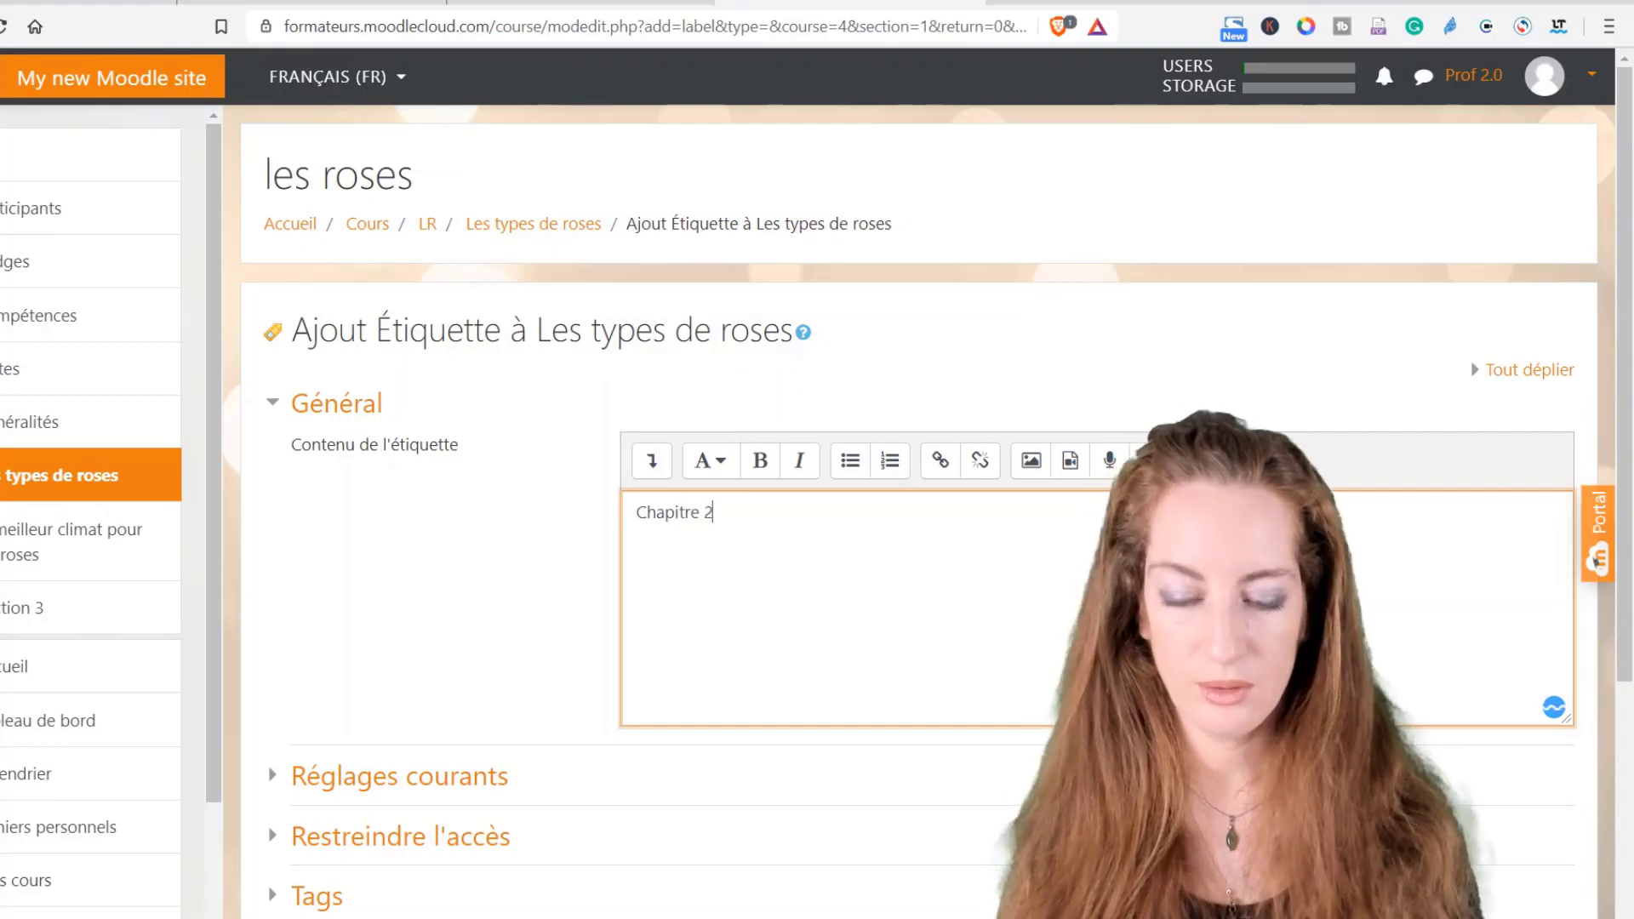
{"action": "scroll", "coordinate": [800, 595], "scroll_direction": "down", "scroll_amount": 4}
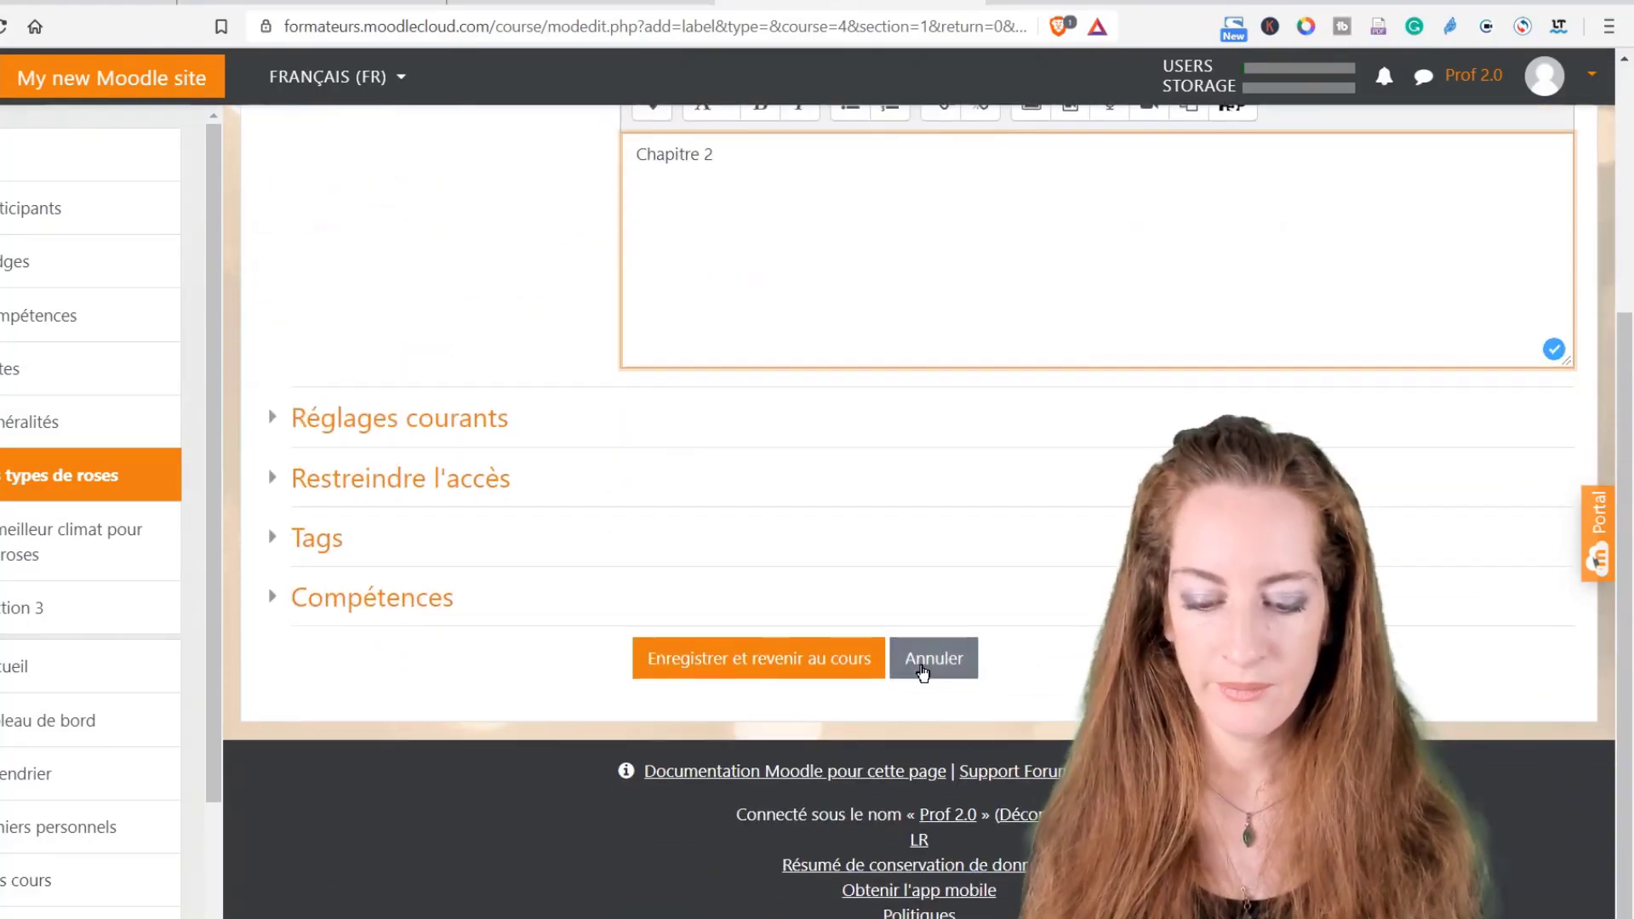
{"action": "left_click", "coordinate": [795, 662]}
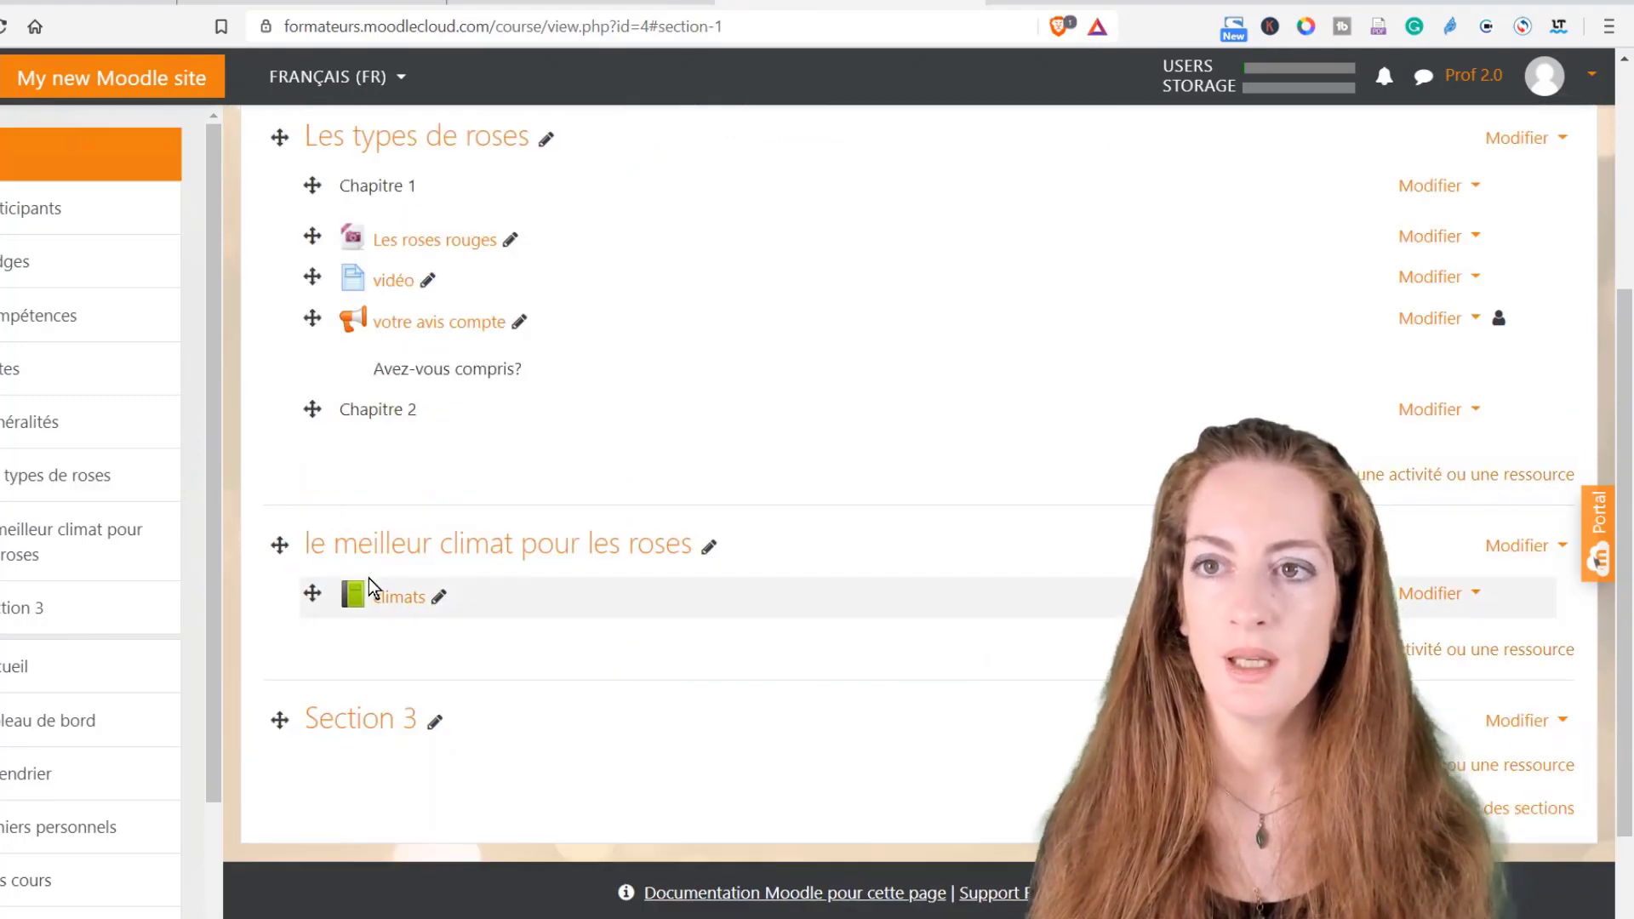
Step: Drag the Chapitre 2 label to just below Les roses rouges, above vidéo
{"action": "left_click_drag", "start_coordinate": [318, 409], "coordinate": [317, 273]}
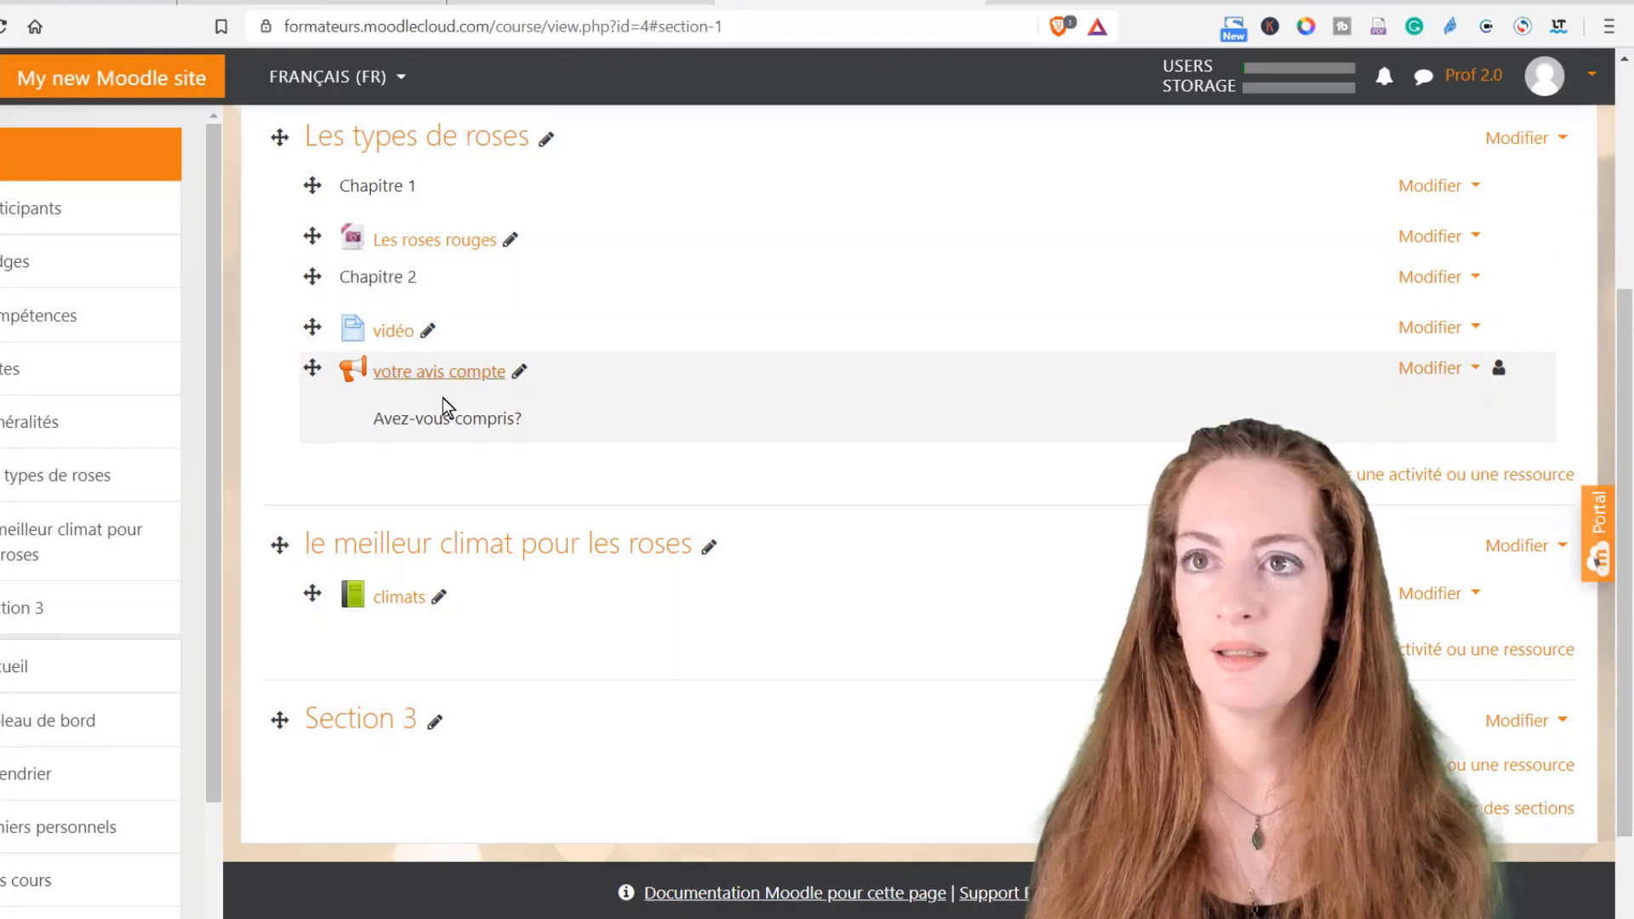
{"action": "scroll", "coordinate": [627, 460], "scroll_direction": "up", "scroll_amount": 1}
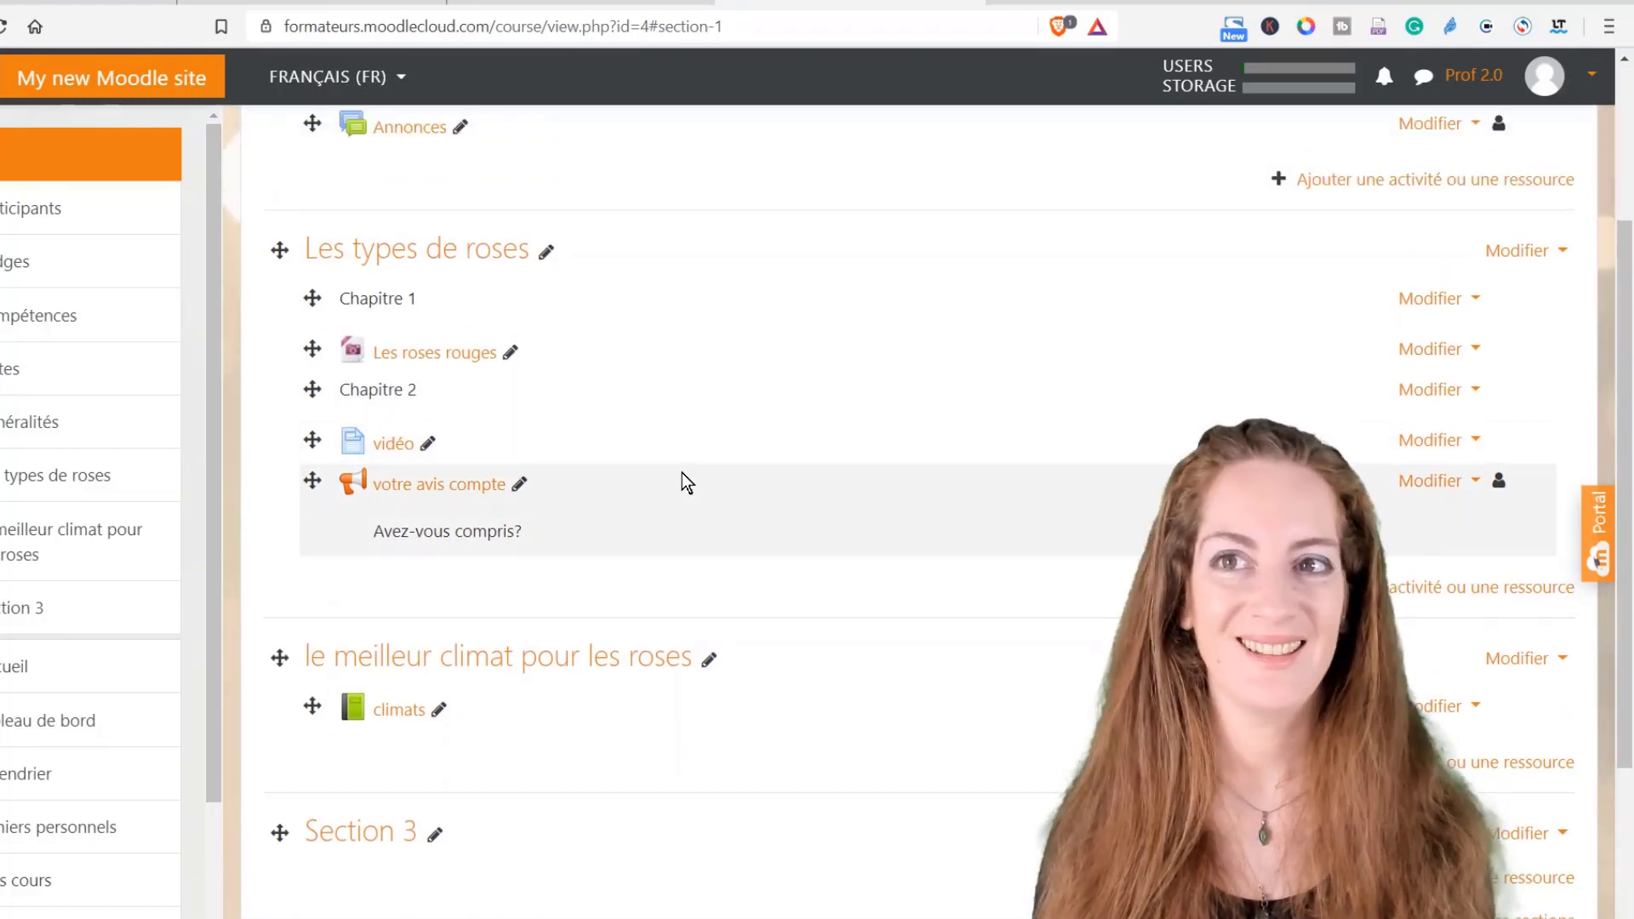
{"action": "scroll", "coordinate": [646, 463], "scroll_direction": "up", "scroll_amount": 1}
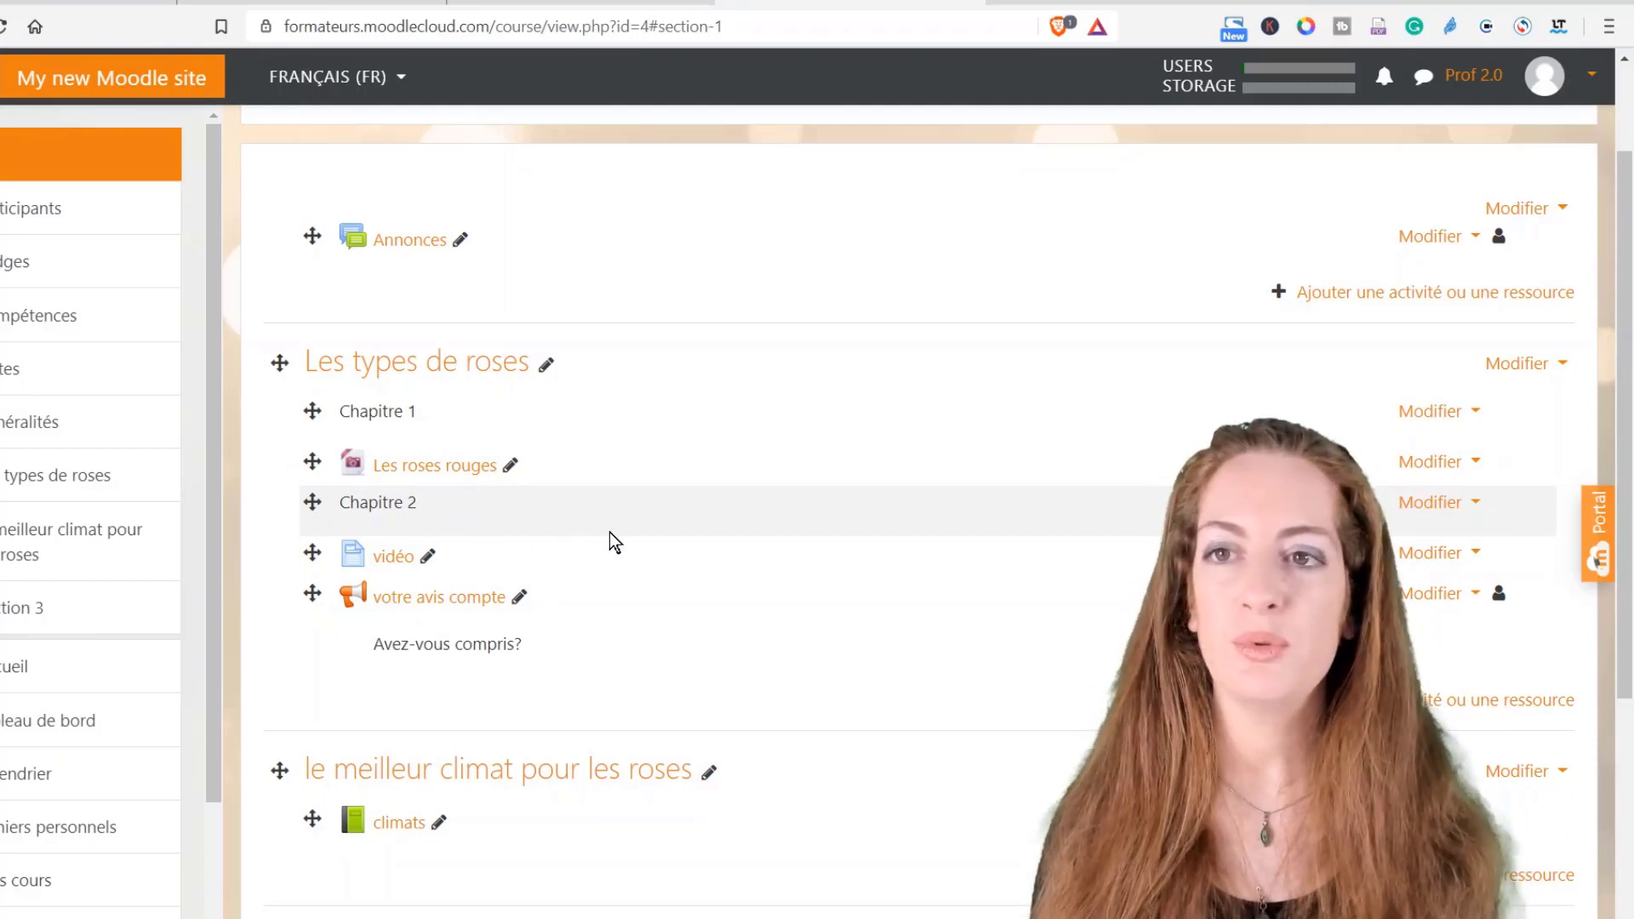
{"action": "scroll", "coordinate": [936, 476], "scroll_direction": "up", "scroll_amount": 2}
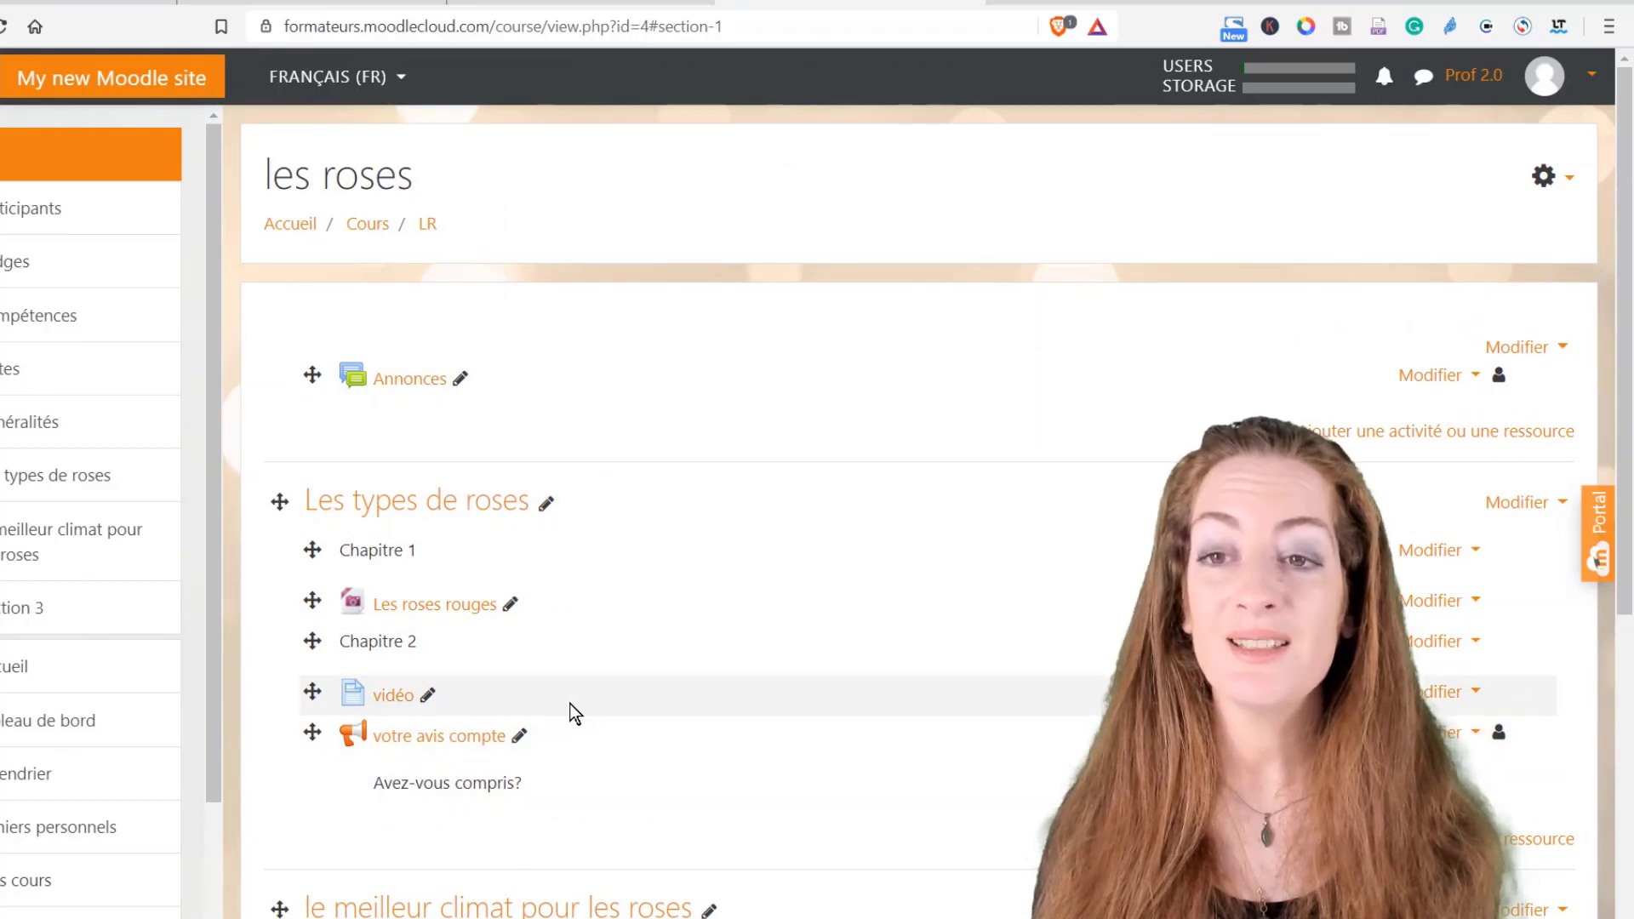
Step: Choose 'Quitter le mode édition' from the course actions menu and scroll through the learner view
{"action": "left_click", "coordinate": [1569, 186]}
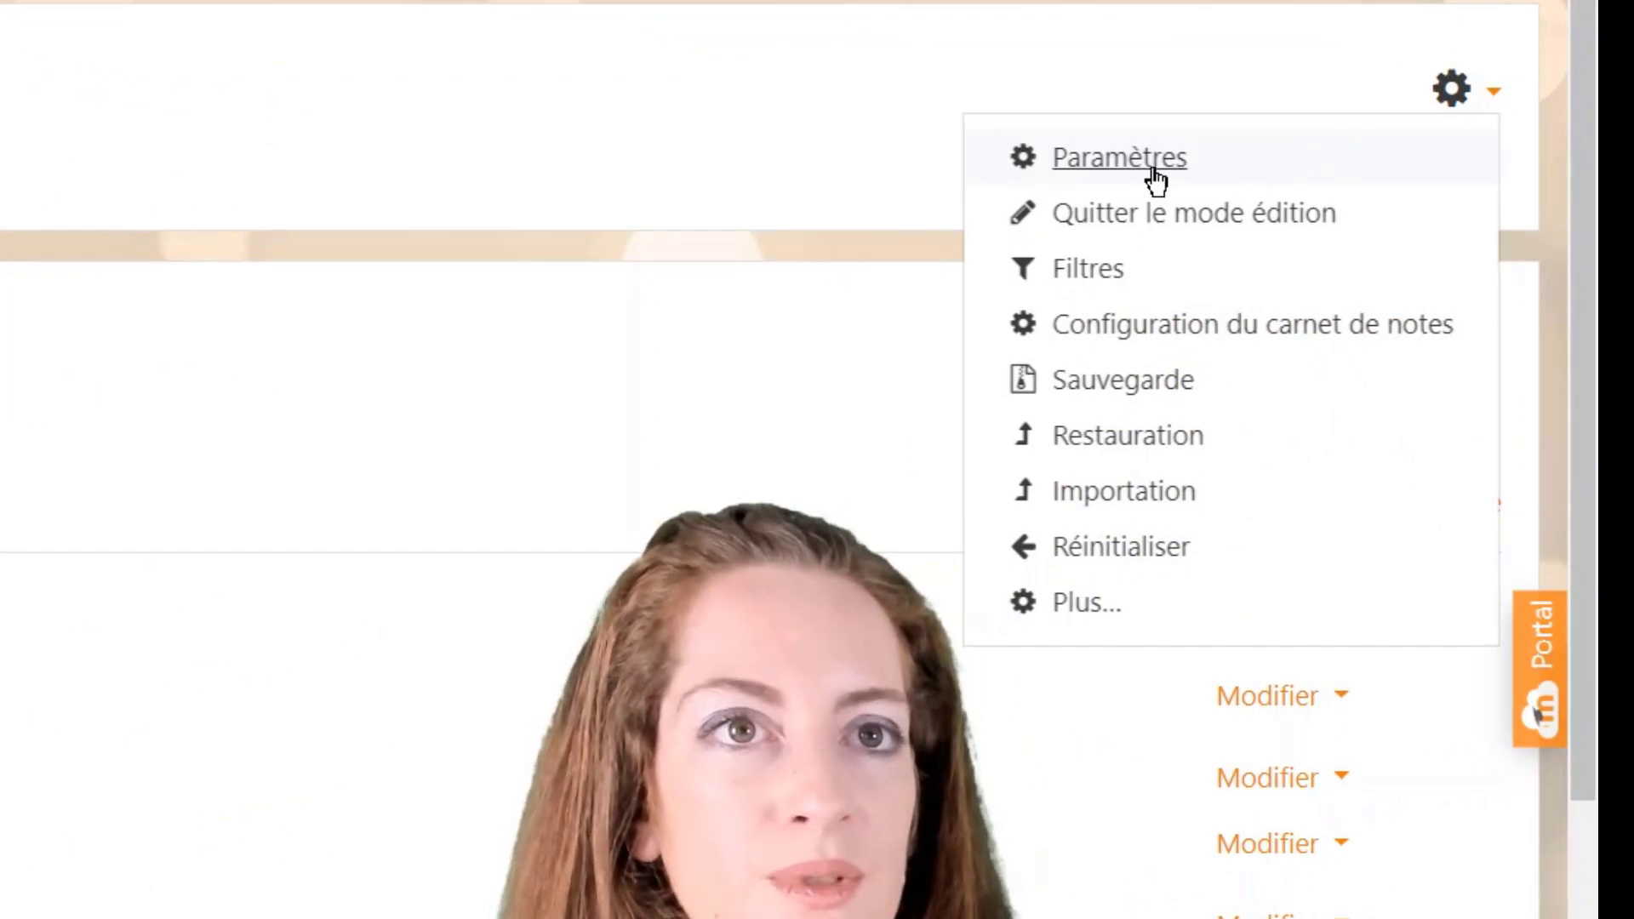
{"action": "left_click", "coordinate": [1160, 214]}
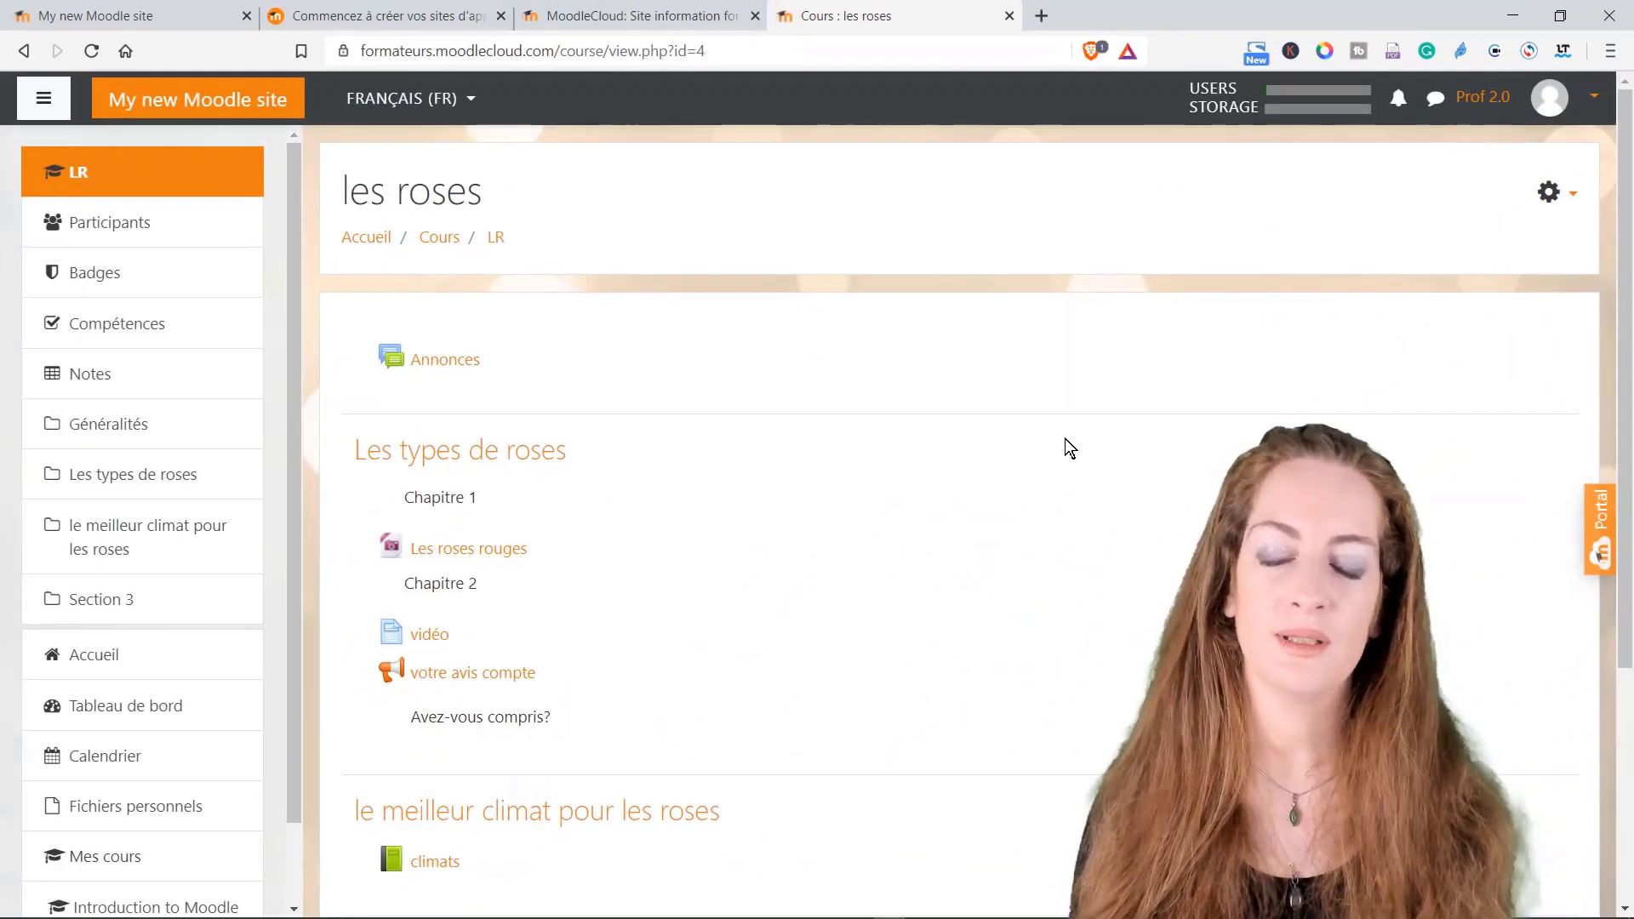
{"action": "scroll", "coordinate": [1064, 439], "scroll_direction": "down", "scroll_amount": 1}
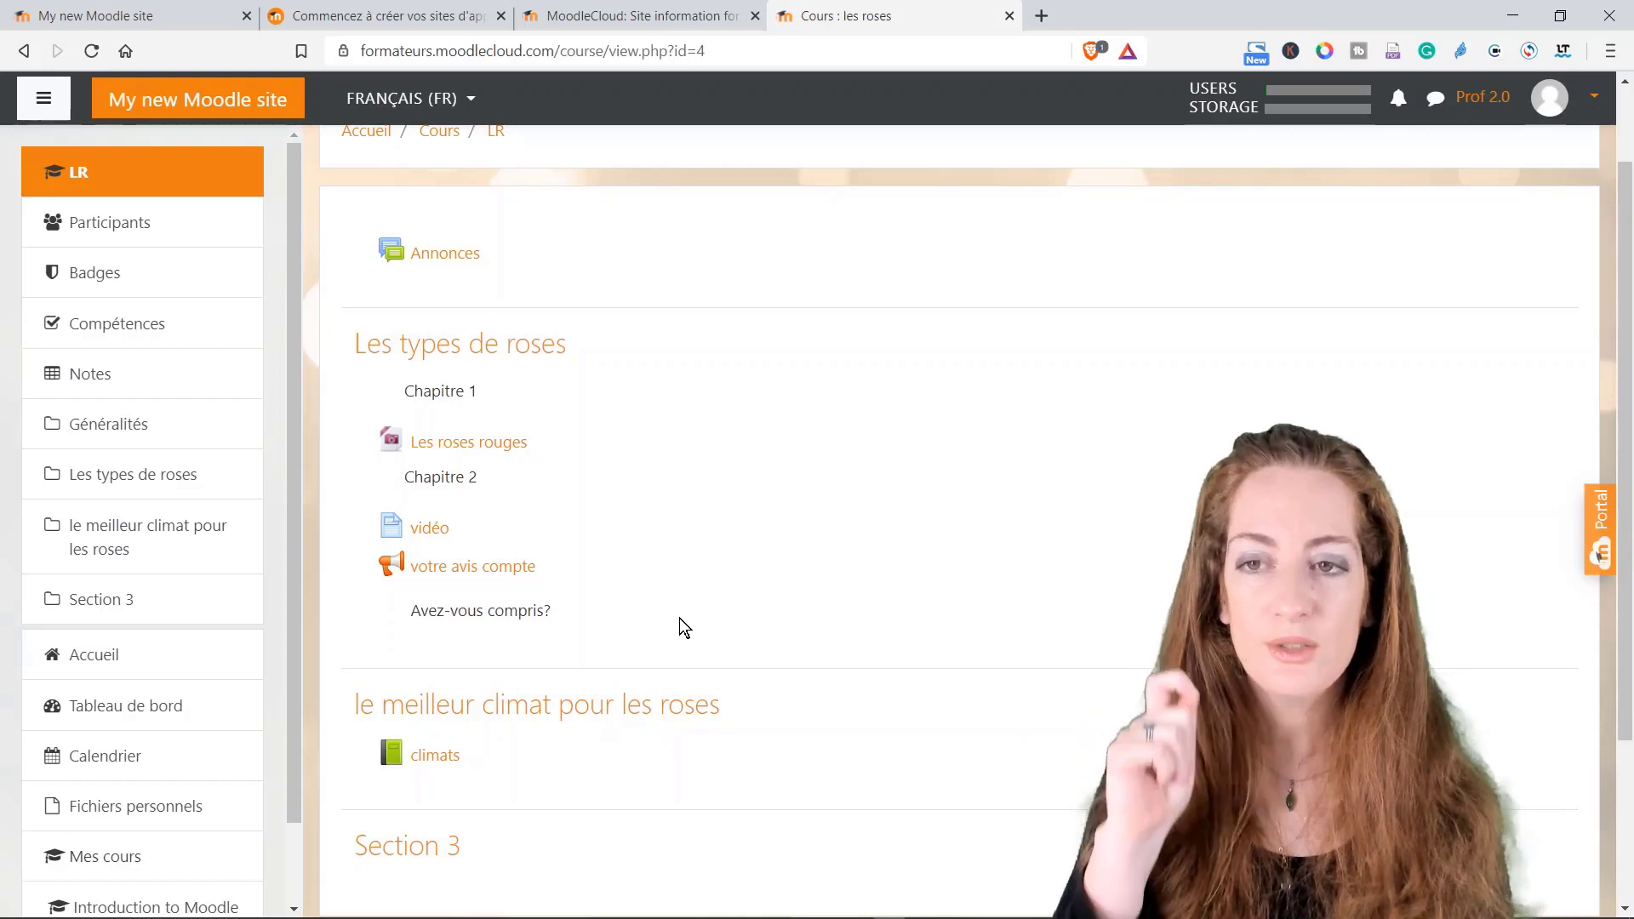
{"action": "scroll", "coordinate": [679, 618], "scroll_direction": "down", "scroll_amount": 2}
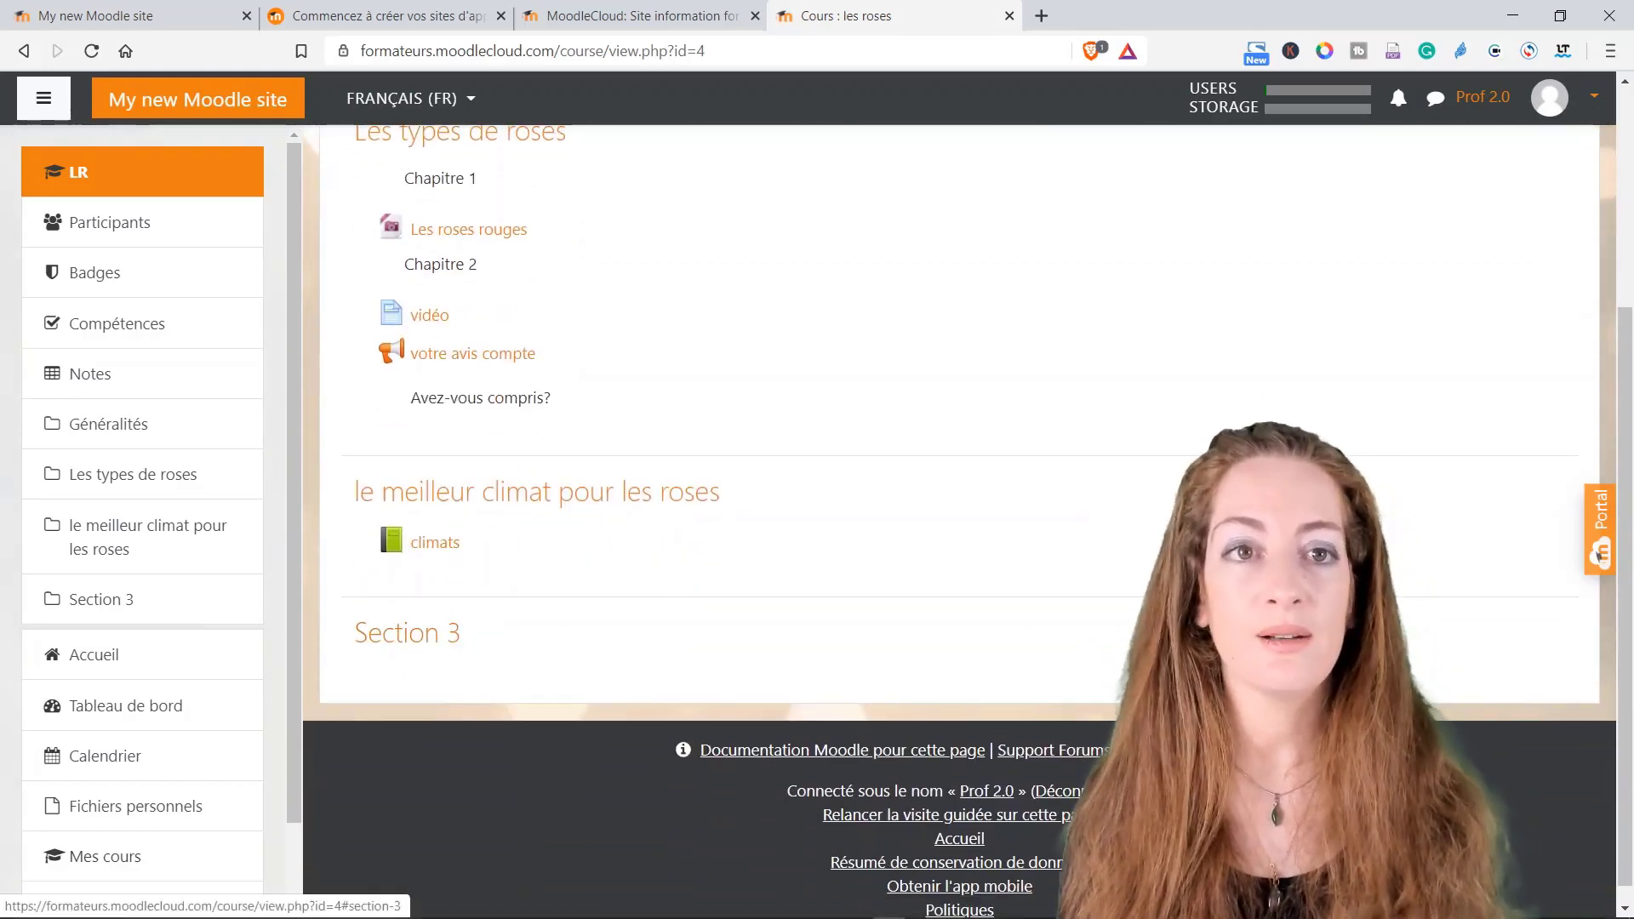
{"action": "scroll", "coordinate": [493, 593], "scroll_direction": "up", "scroll_amount": 4}
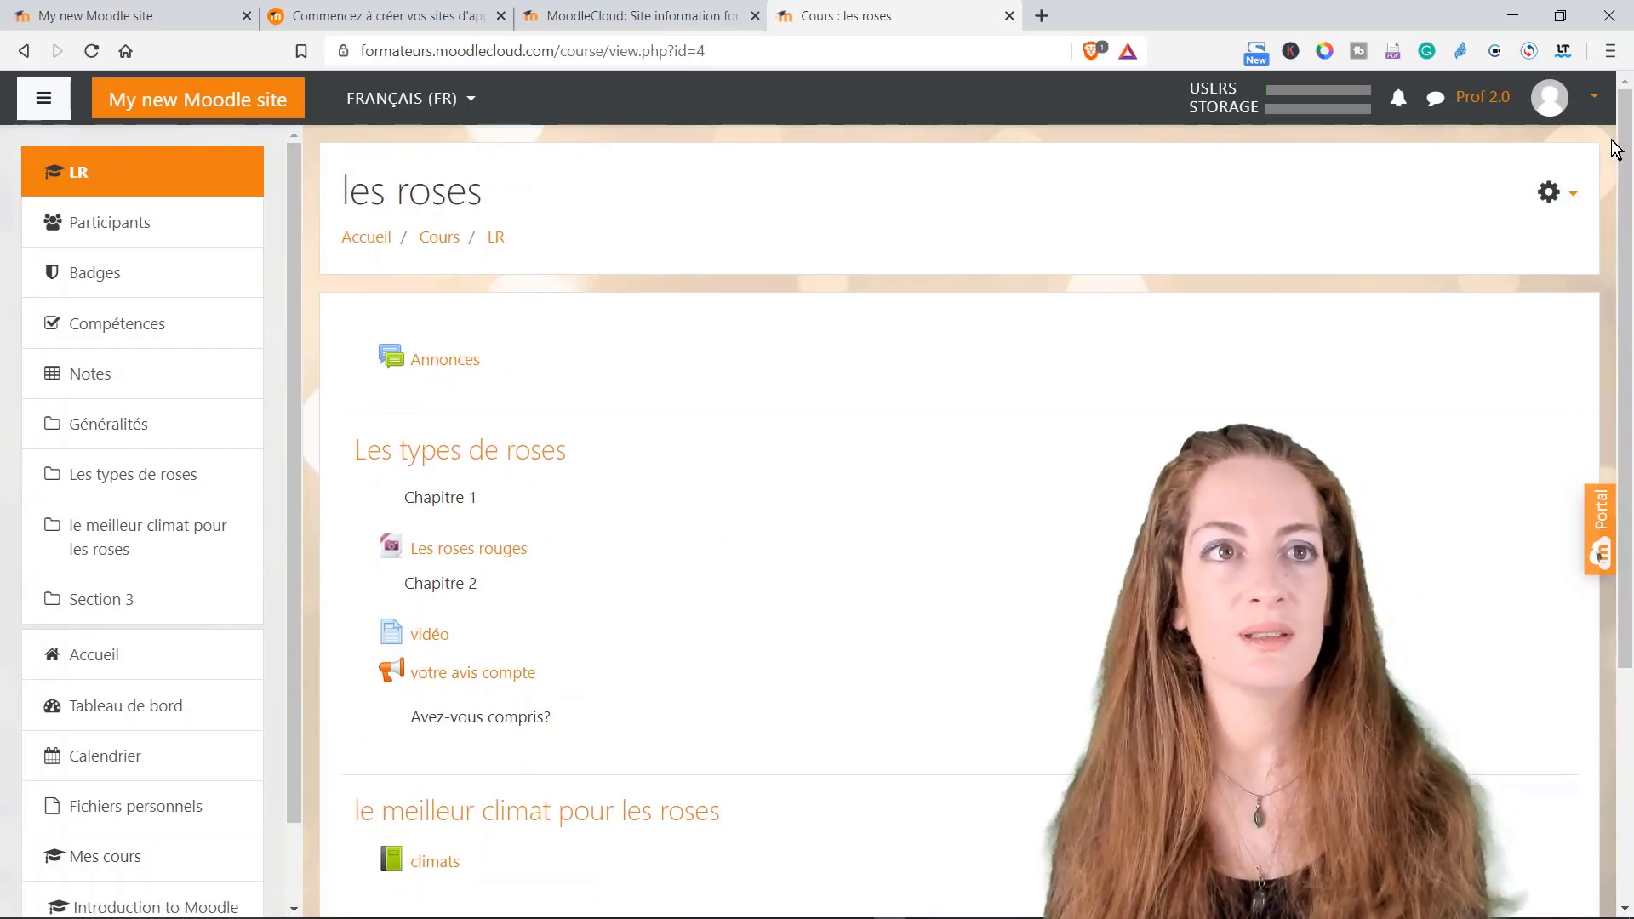
{"action": "left_click", "coordinate": [1566, 202]}
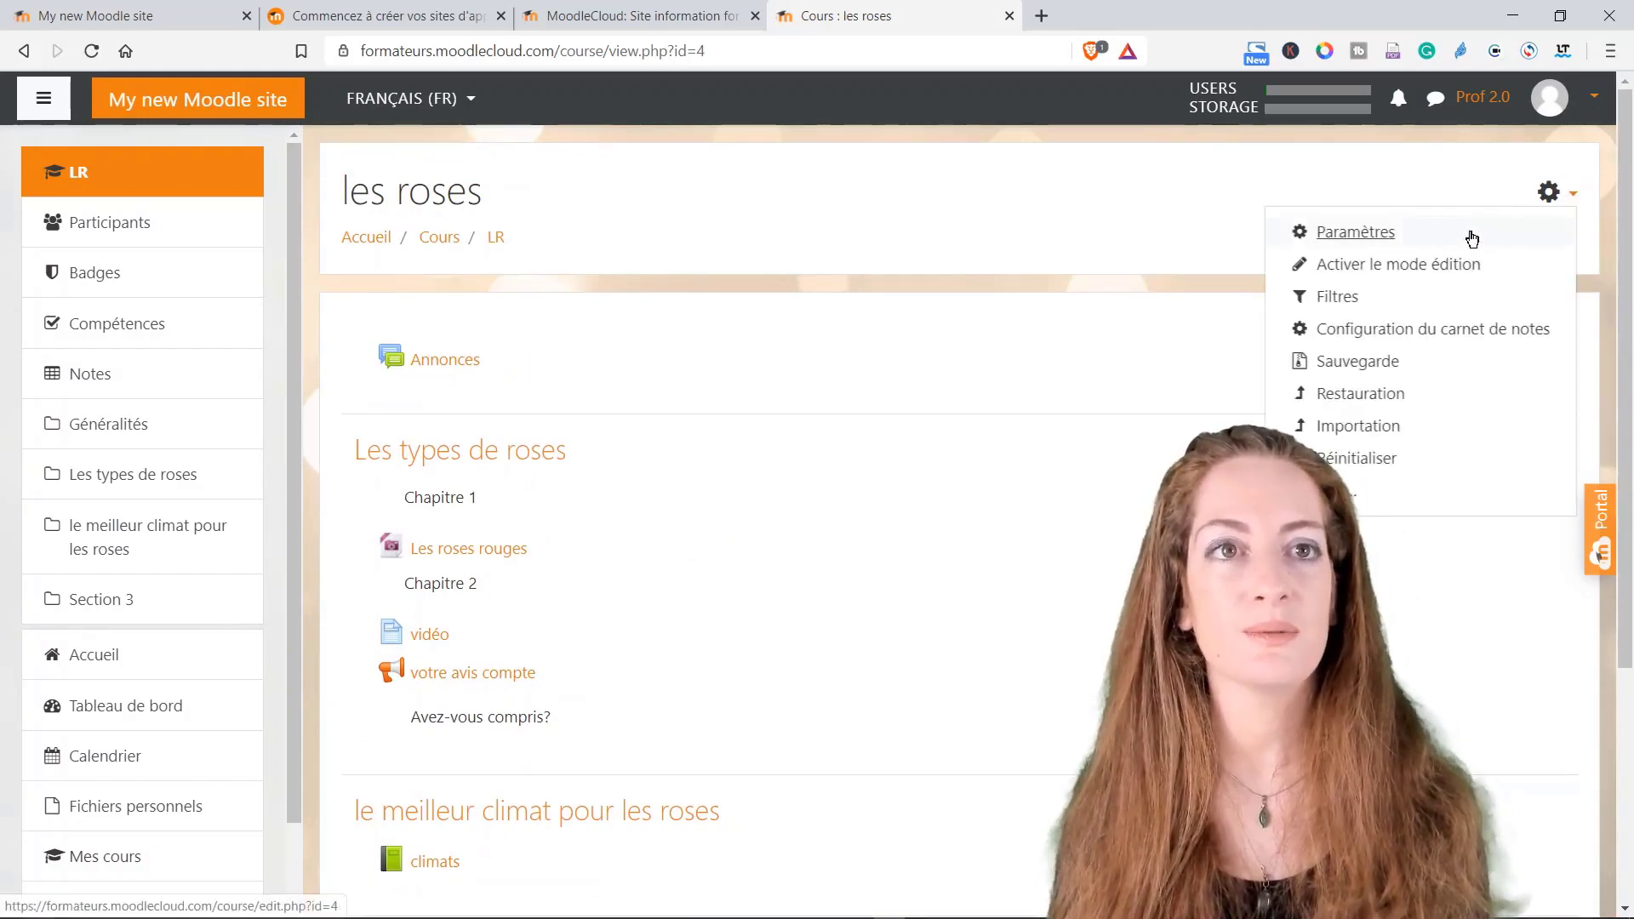
Step: Turn editing back on and rename Section 3 to 'les couleurs'
{"action": "left_click", "coordinate": [1428, 264]}
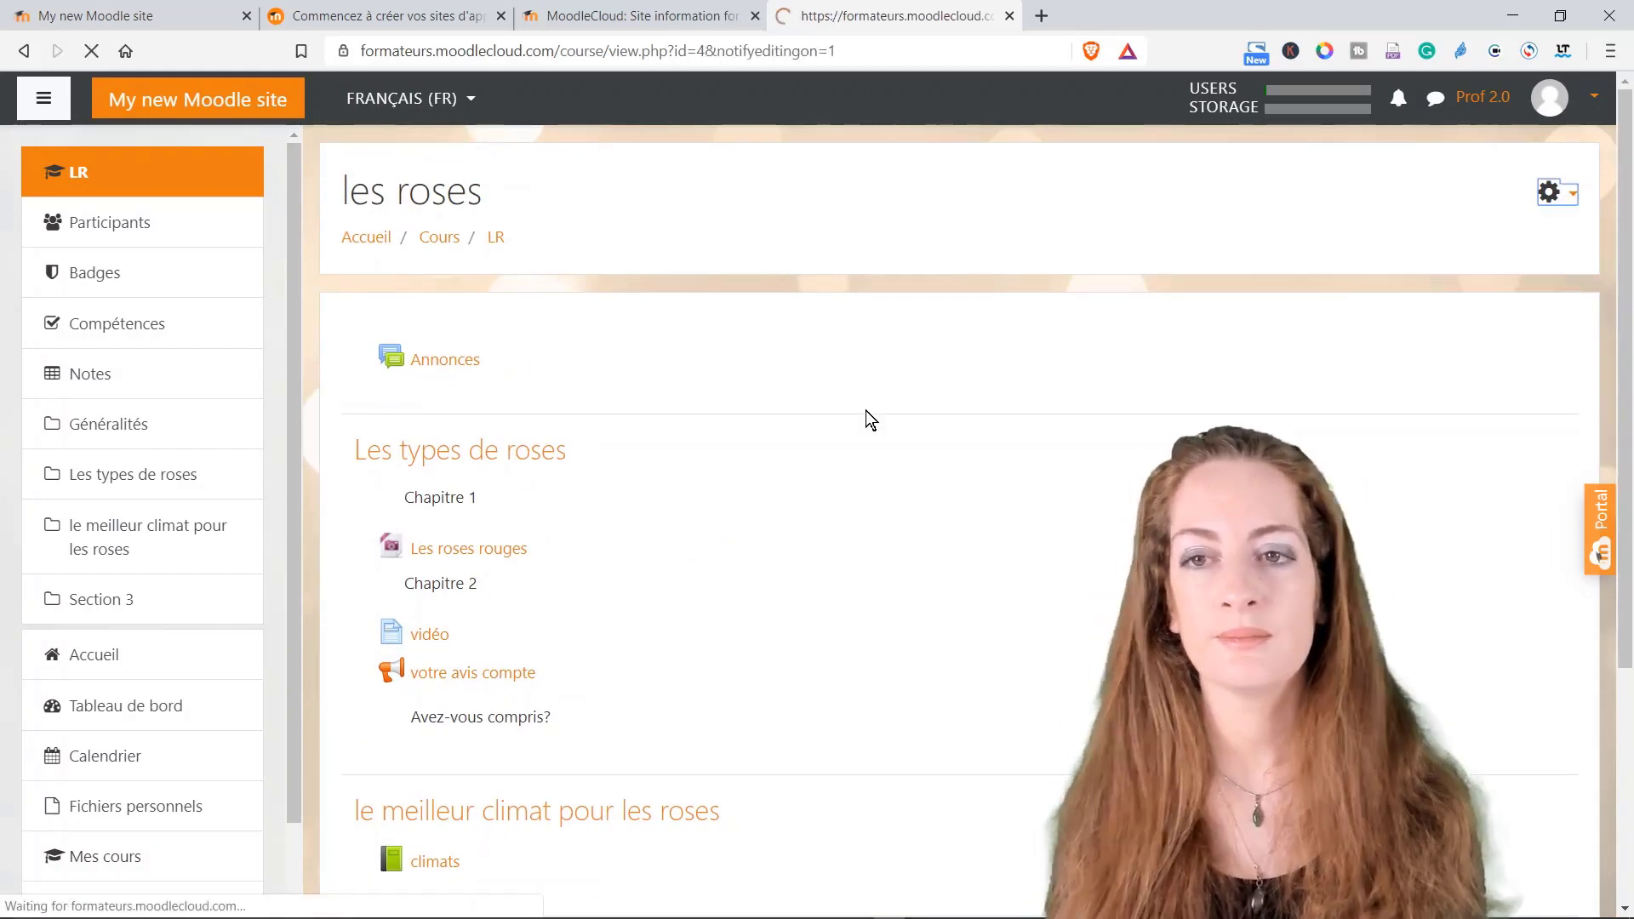
{"action": "scroll", "coordinate": [728, 586], "scroll_direction": "down", "scroll_amount": 4}
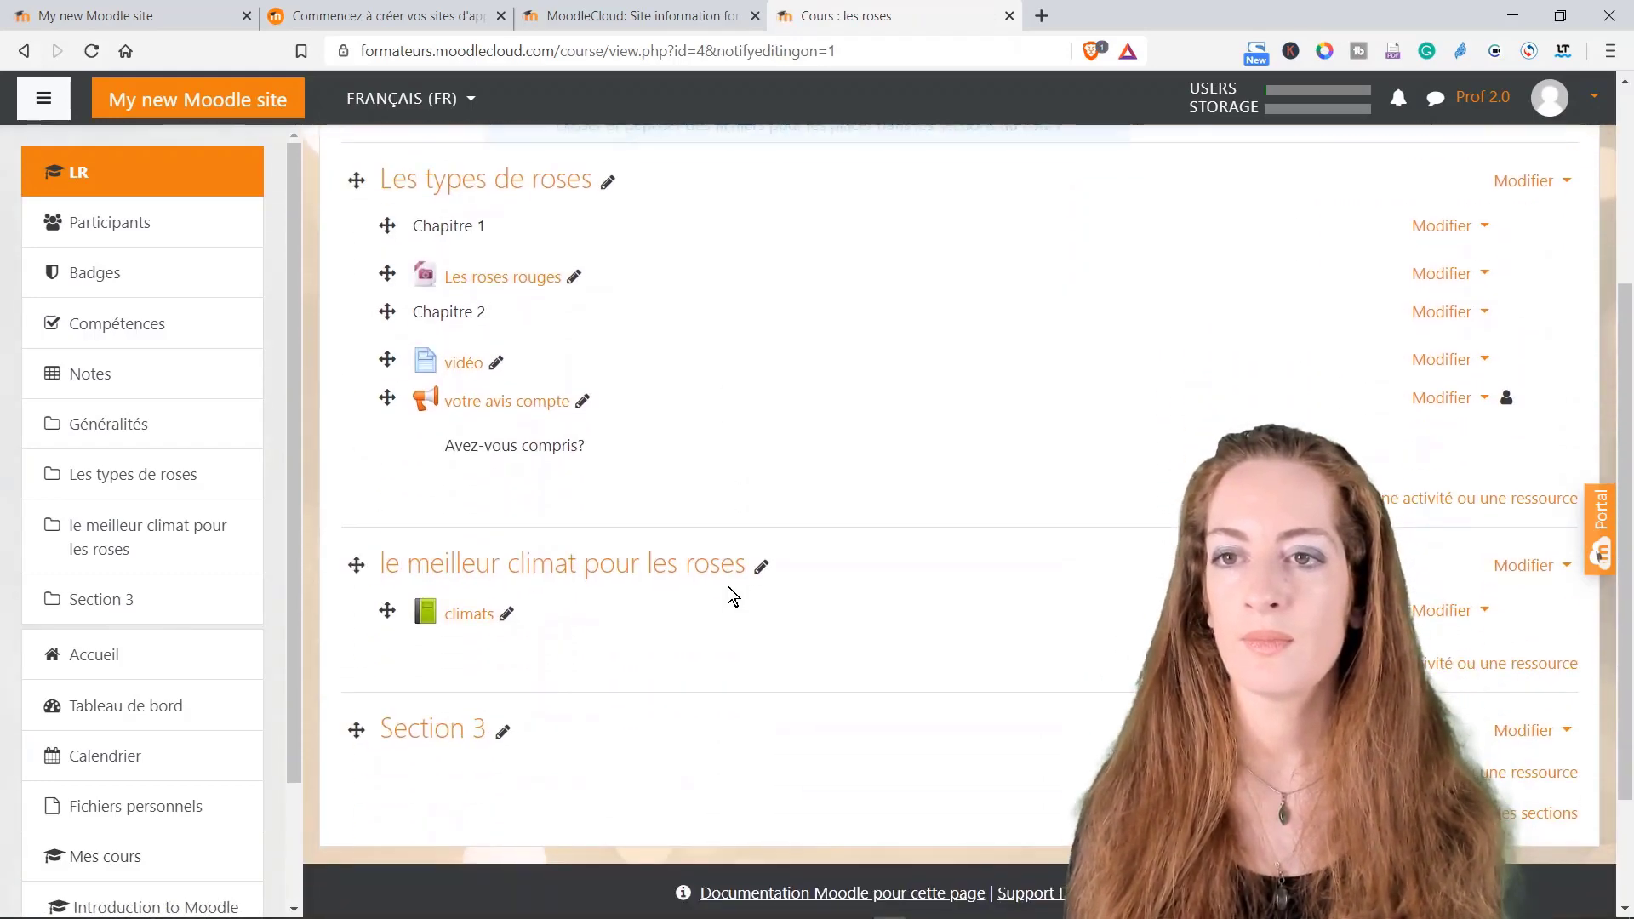
{"action": "left_click", "coordinate": [471, 737]}
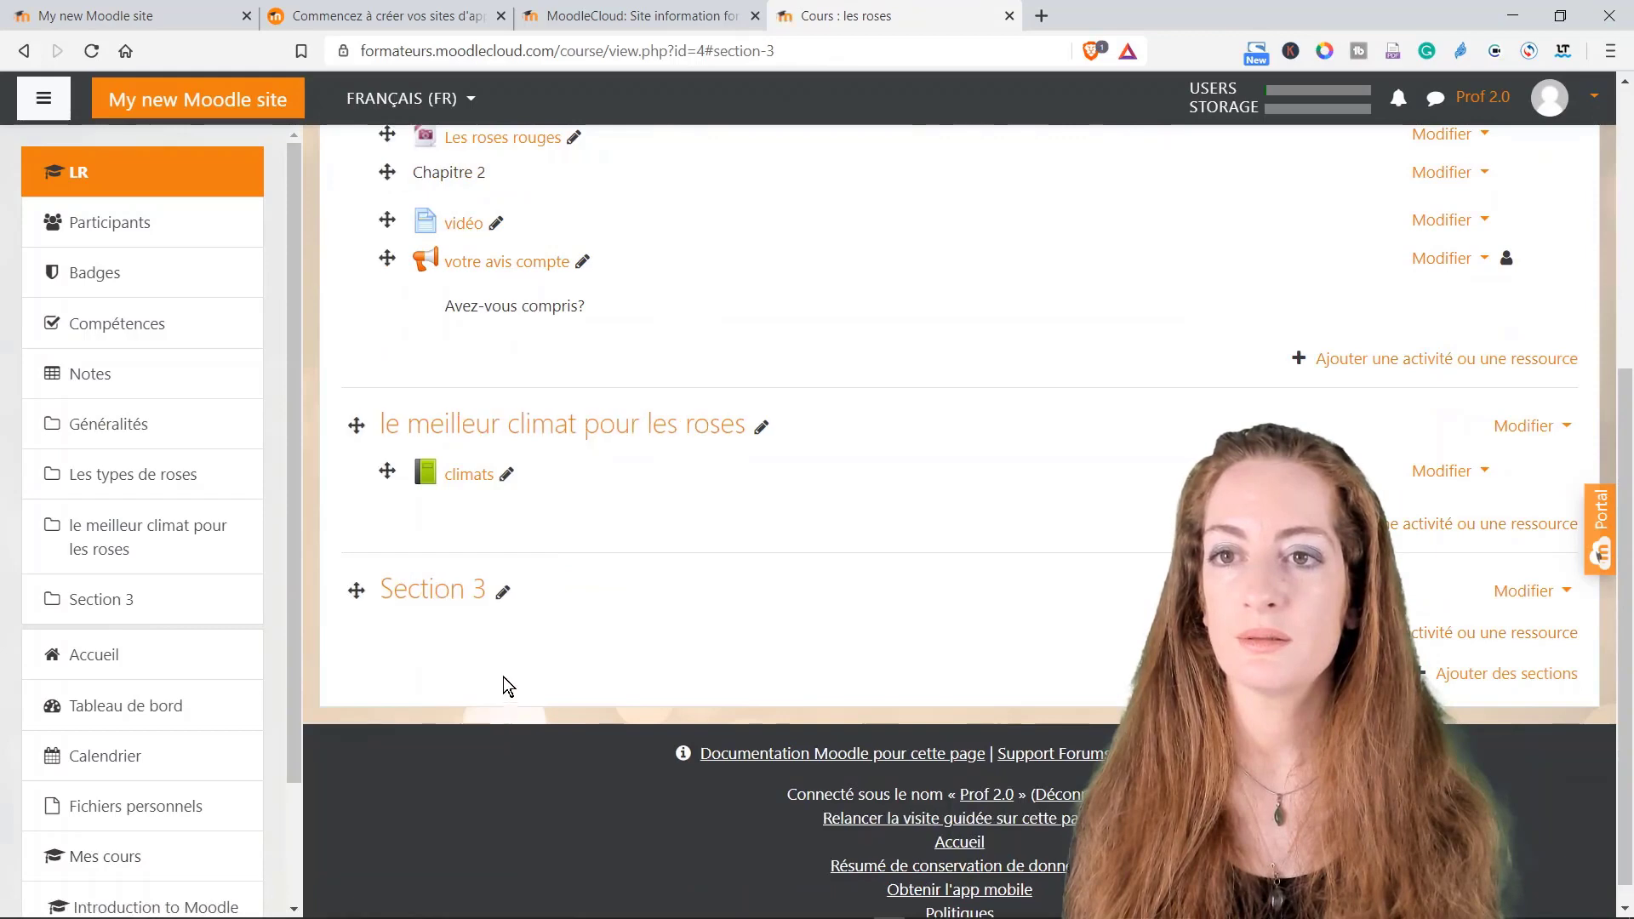
{"action": "left_click", "coordinate": [504, 593]}
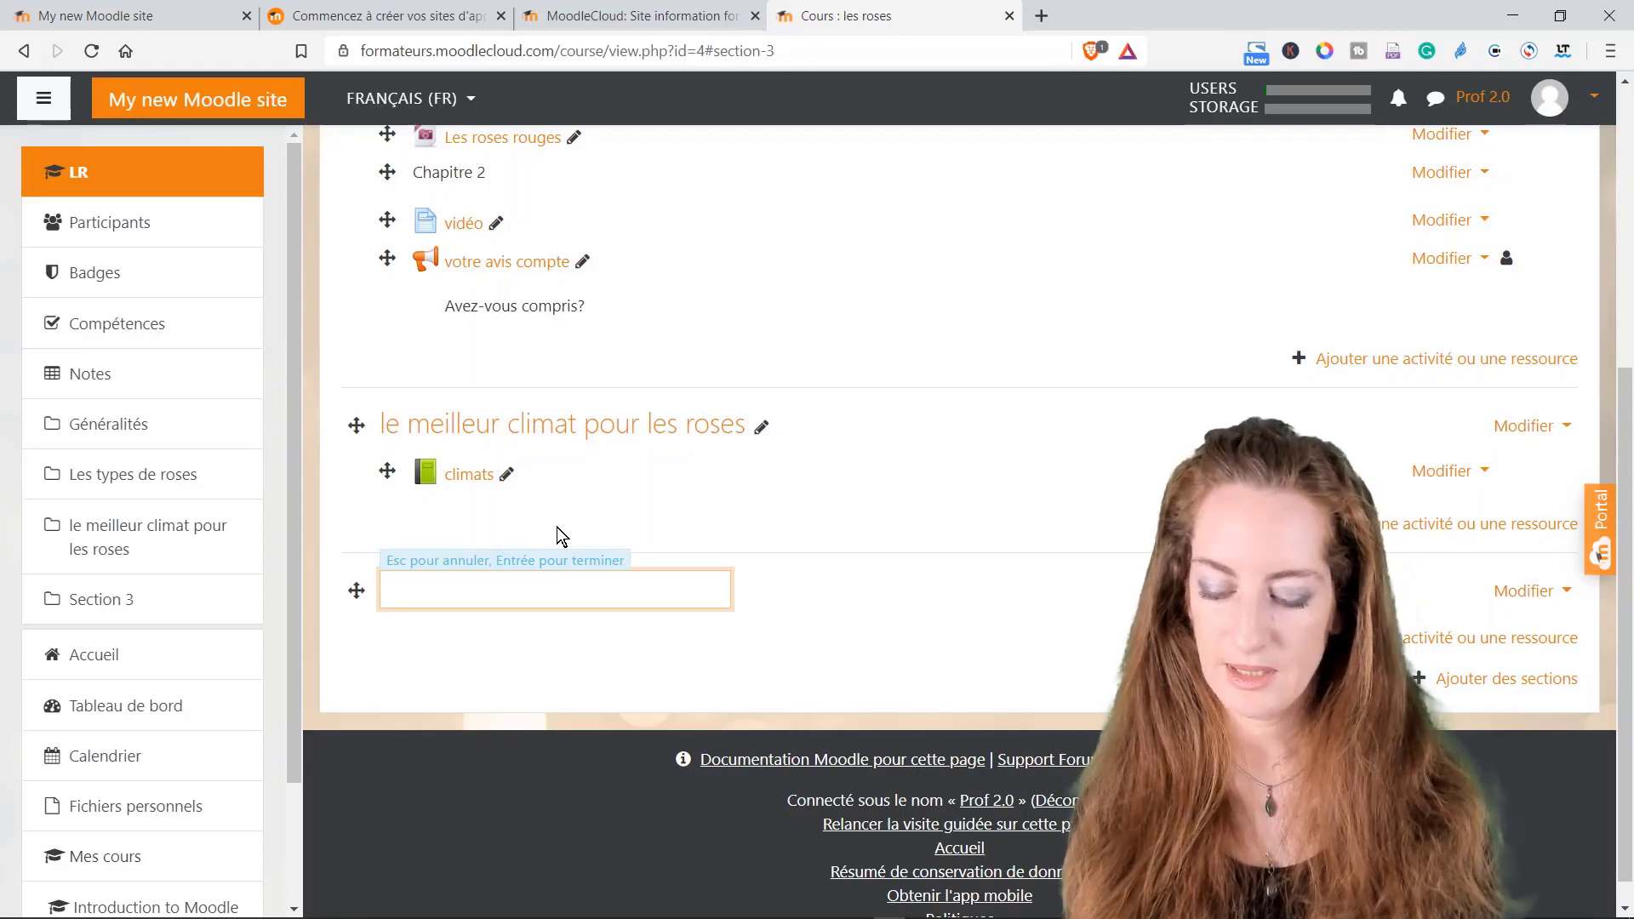
{"action": "type", "text": "les couleurs"}
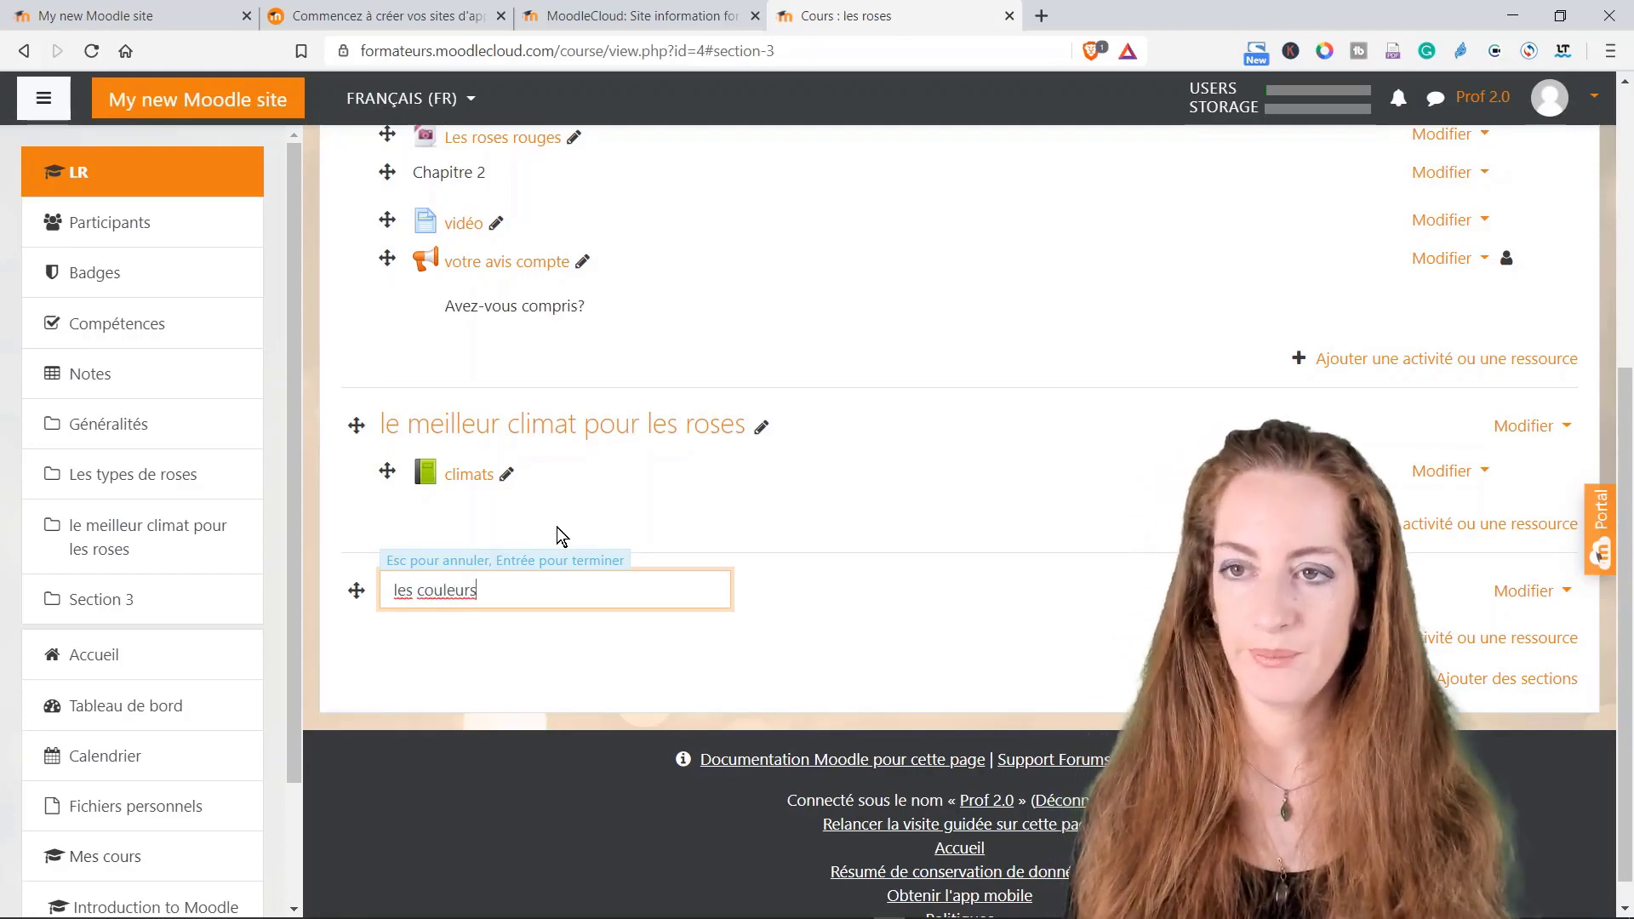
{"action": "key", "text": "Return"}
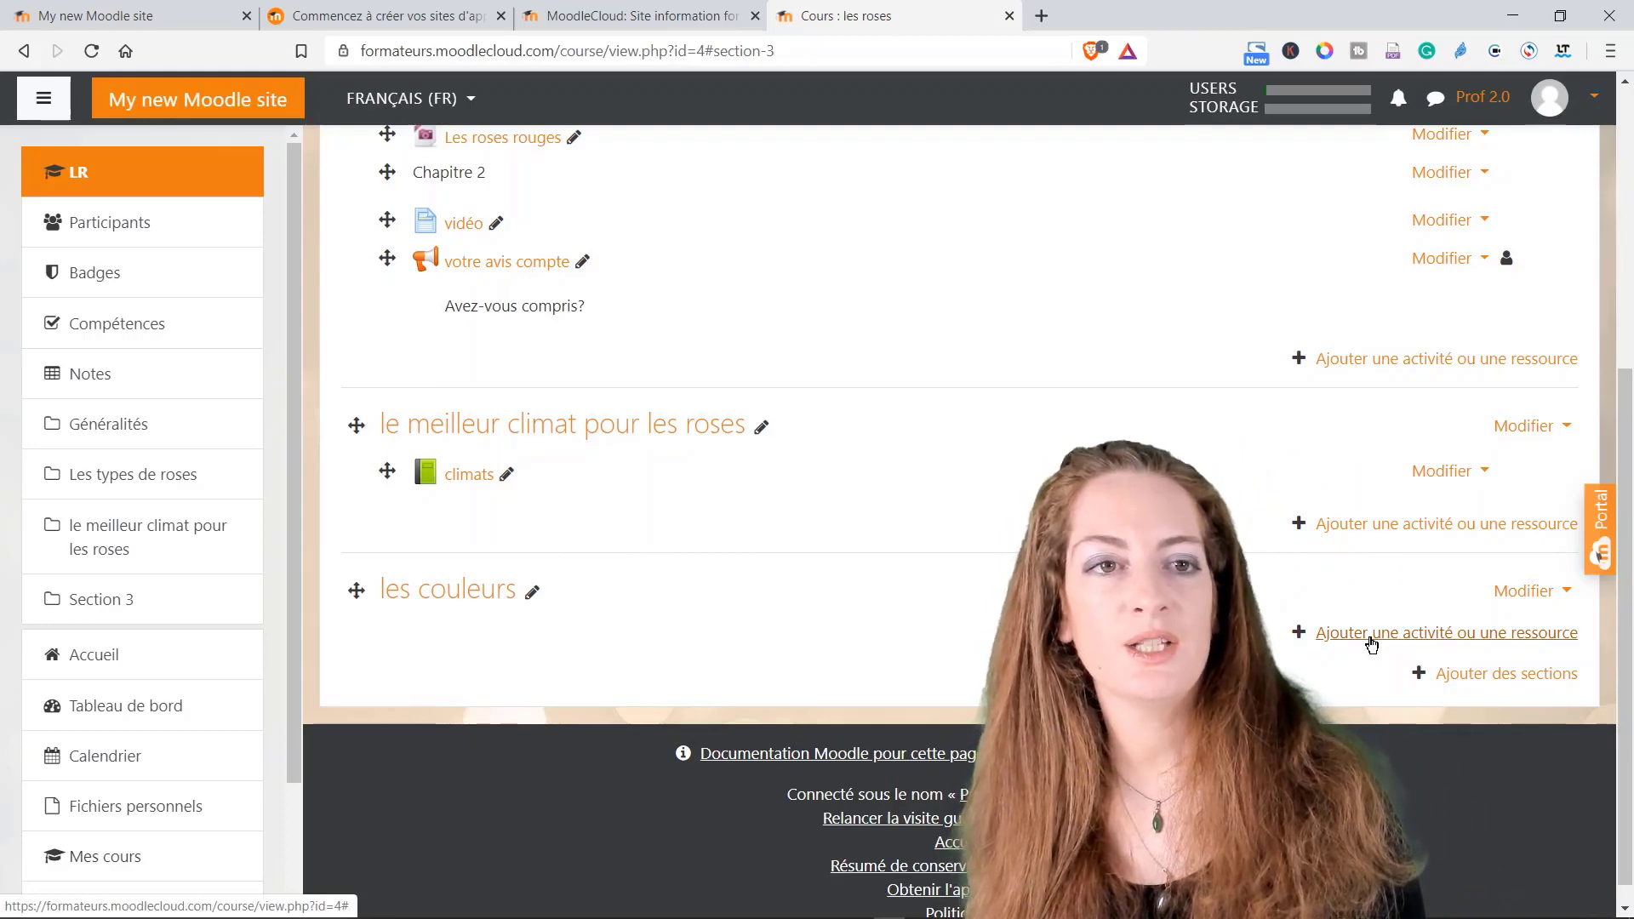
Step: Cancel the Ajouter des sections dialog, then bring up the activity chooser under les couleurs
{"action": "left_click", "coordinate": [1496, 674]}
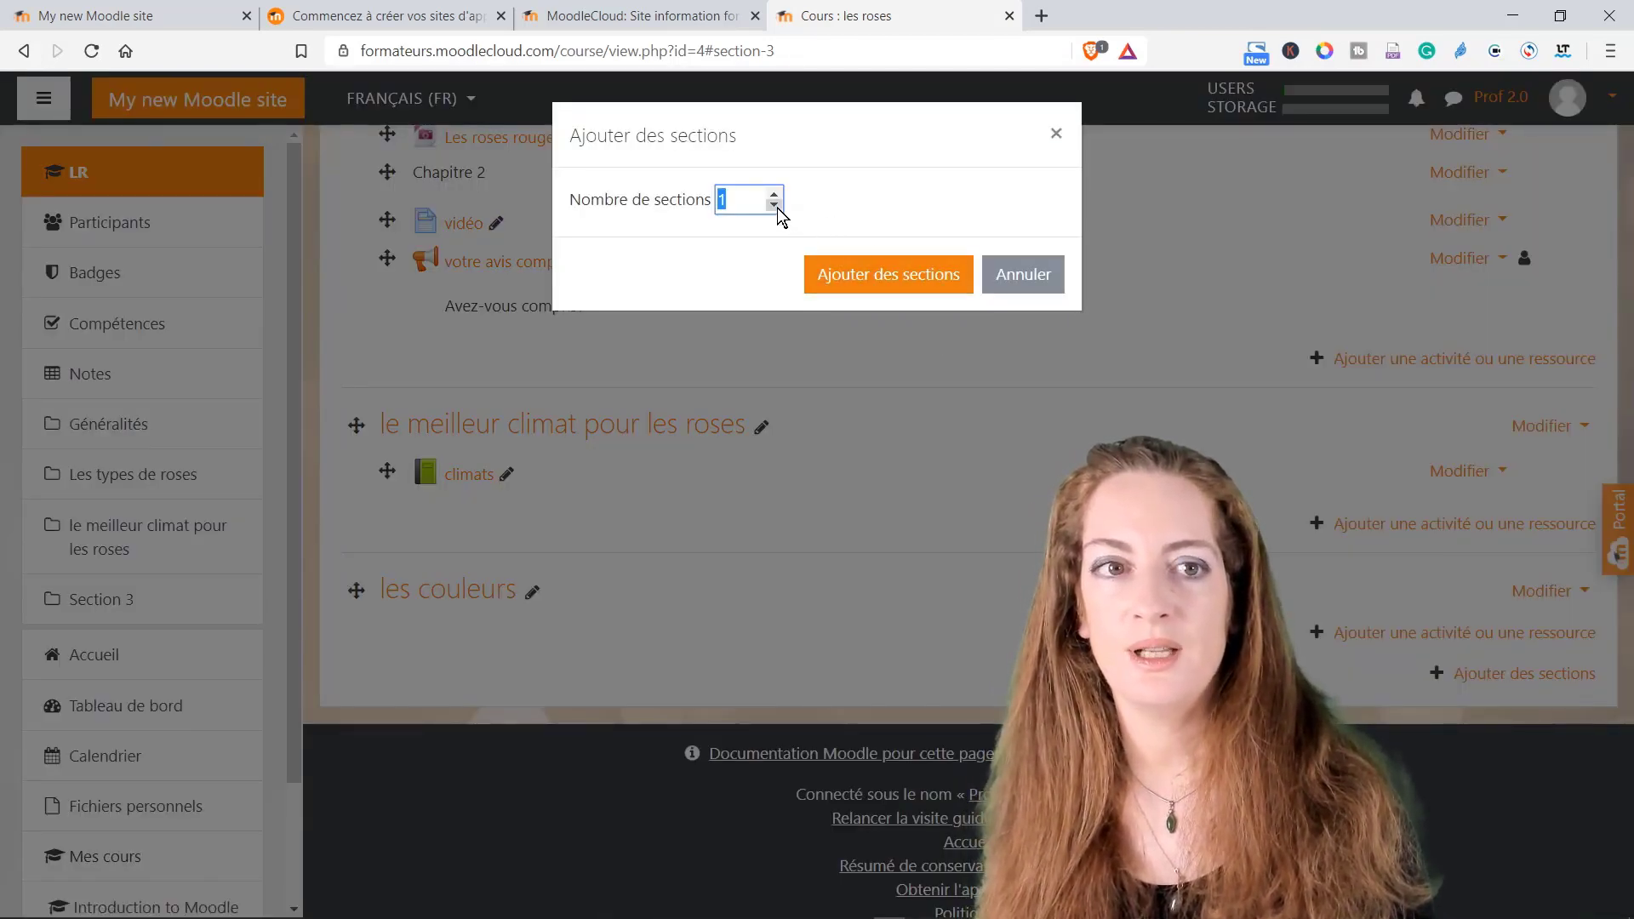
{"action": "left_click", "coordinate": [1023, 277]}
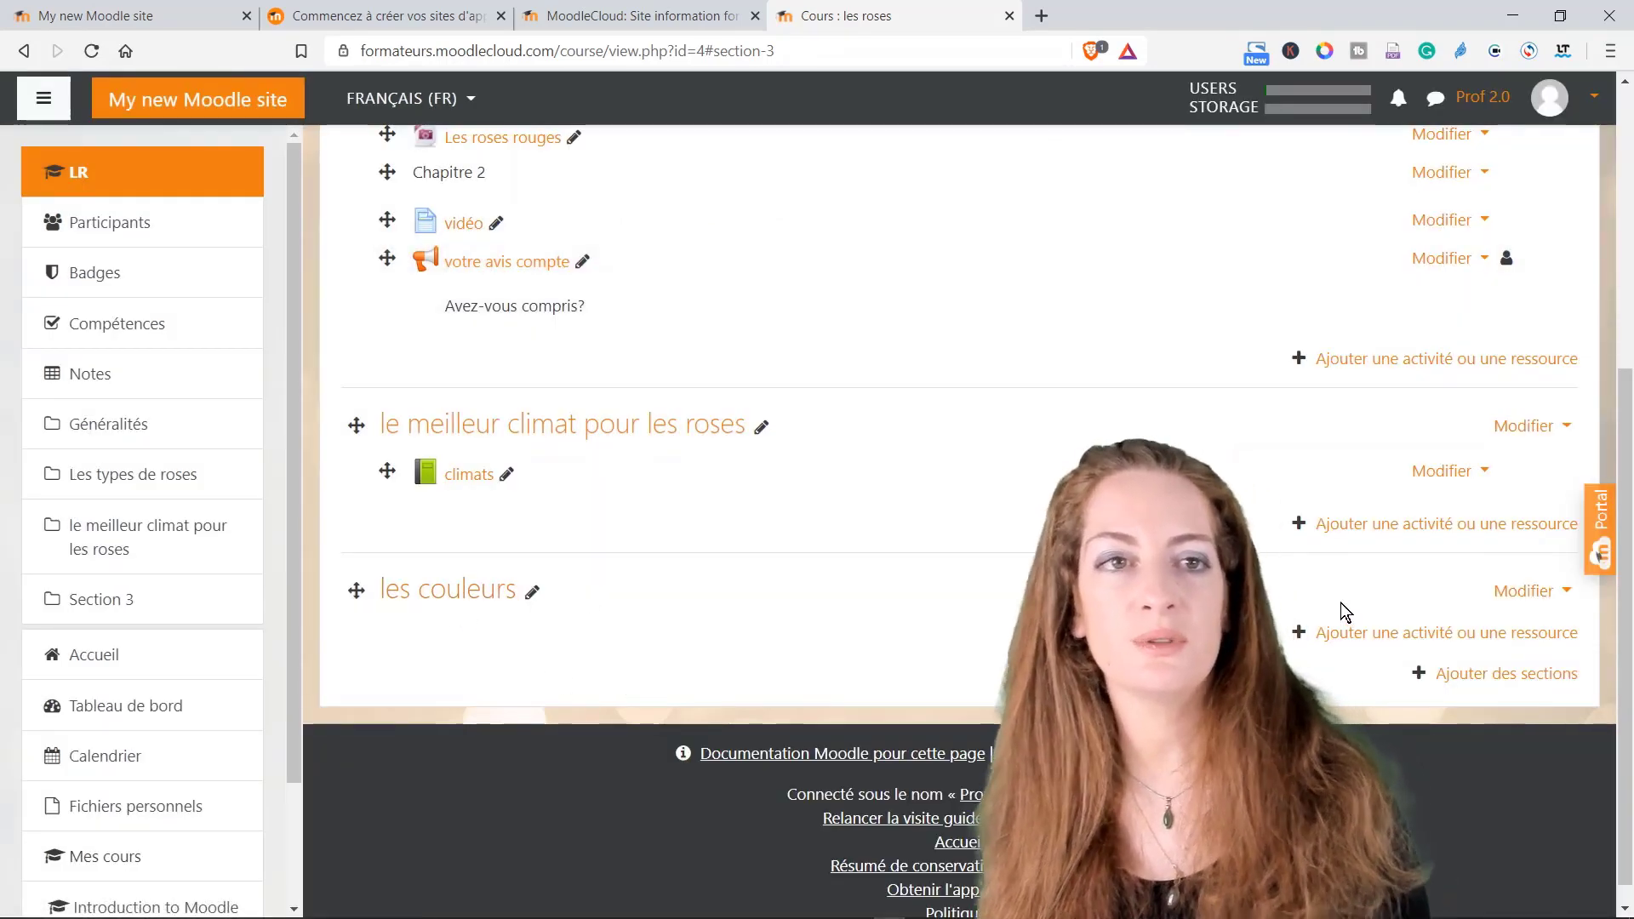
{"action": "left_click", "coordinate": [1358, 636]}
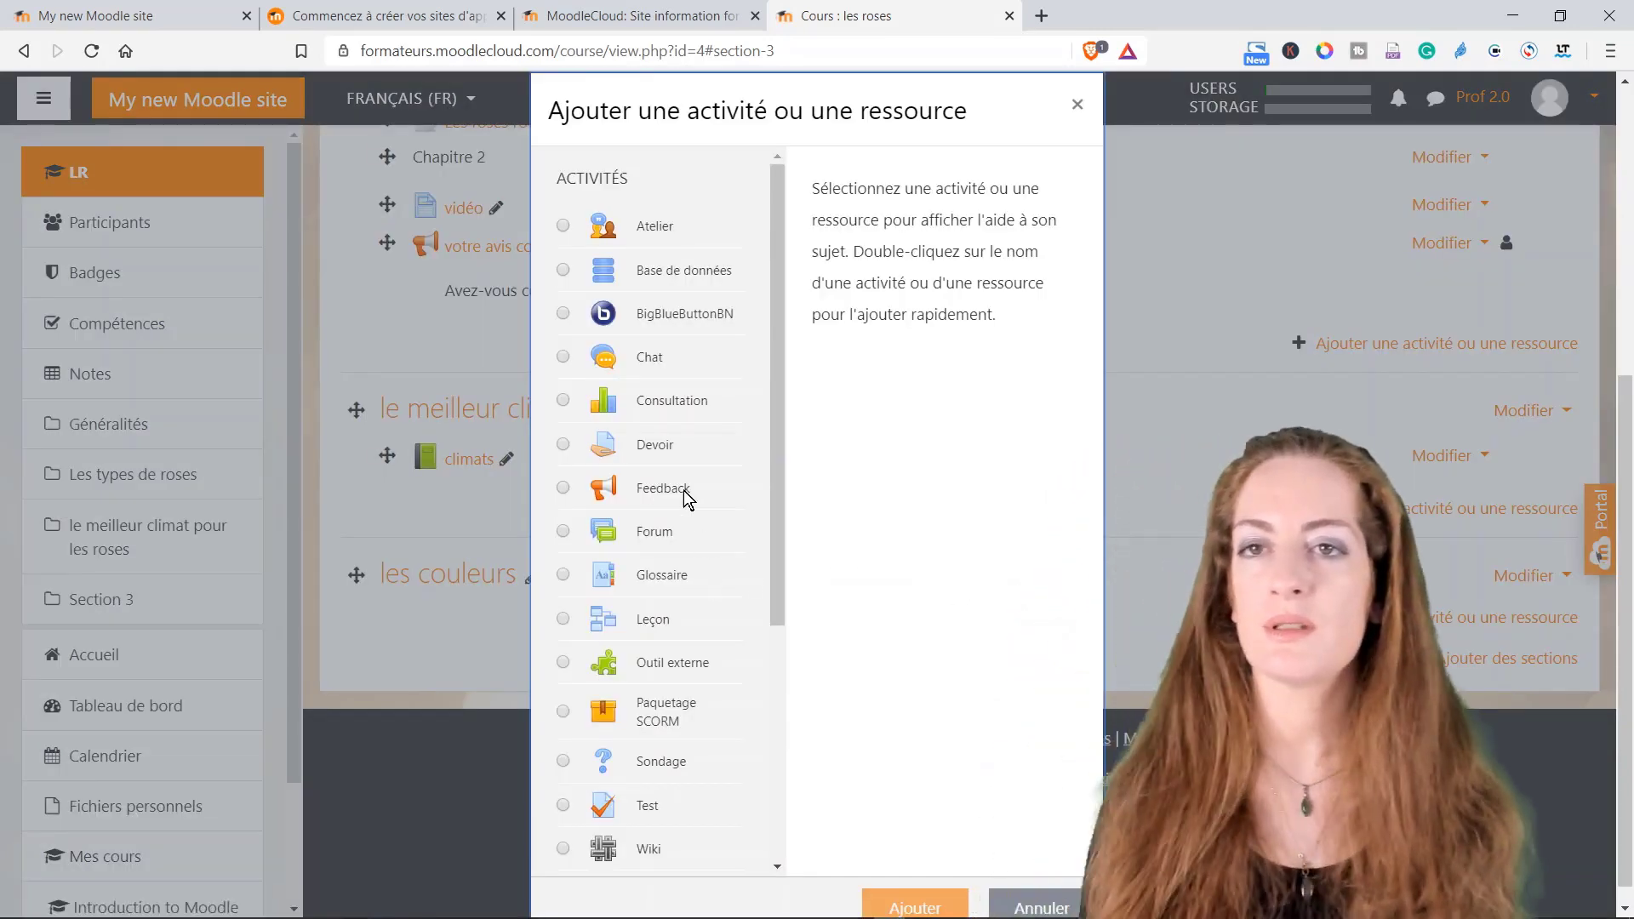
Step: Create a Devoir titled 'A rendre pour lundi 5' with the description 'Bon courage'
{"action": "left_click", "coordinate": [893, 902]}
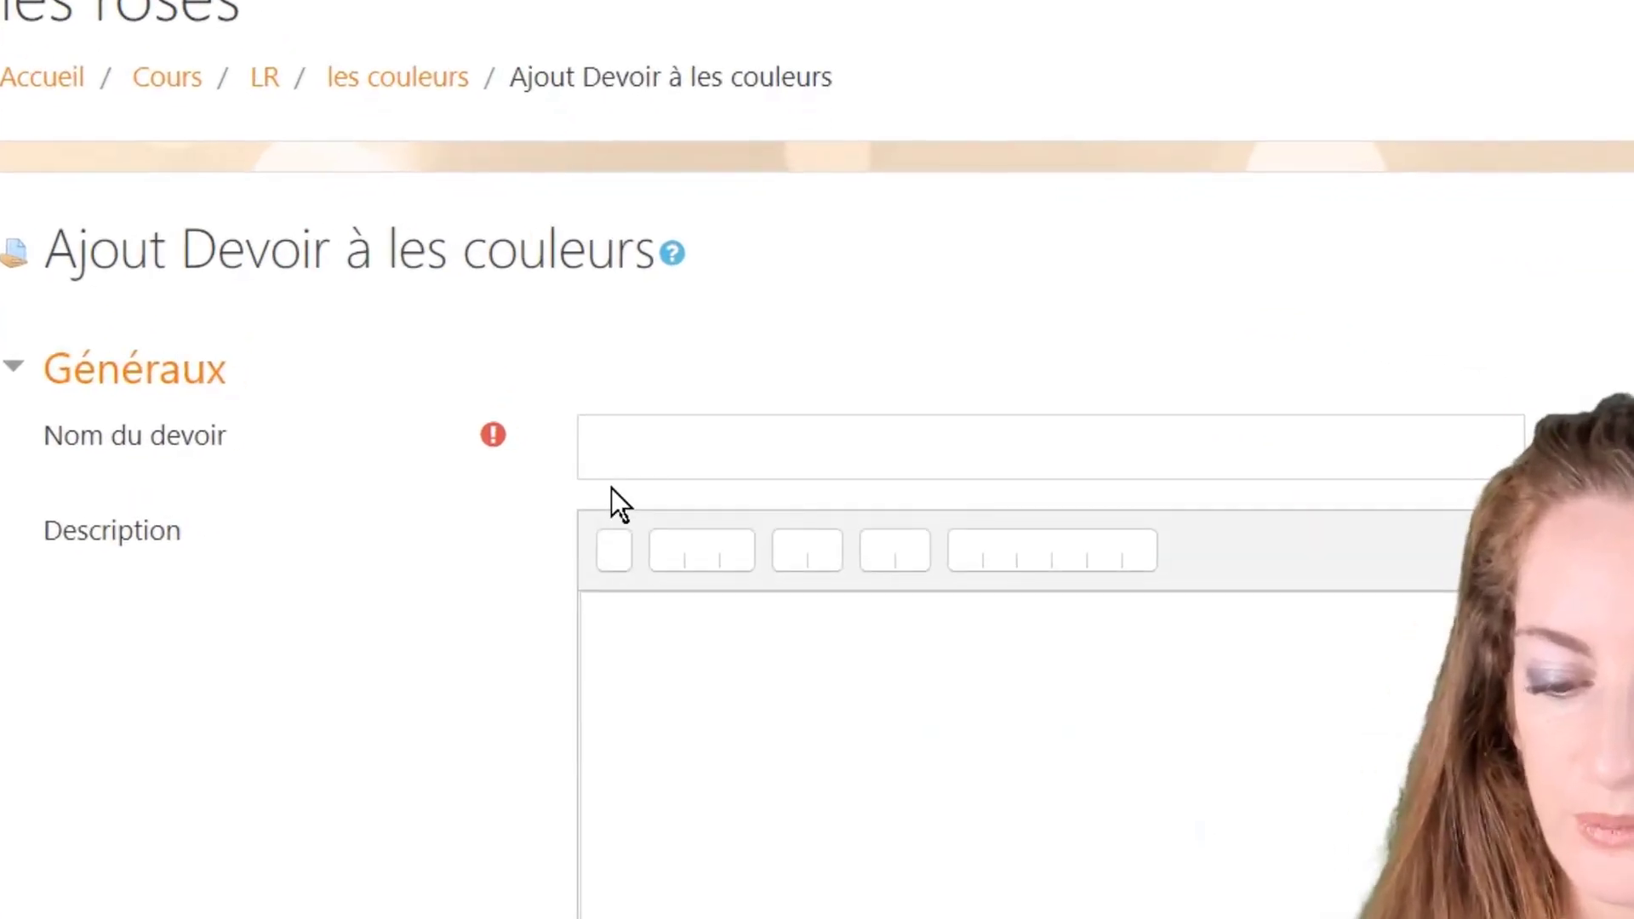
{"action": "left_click", "coordinate": [653, 470]}
{"action": "type", "text": "A r"}
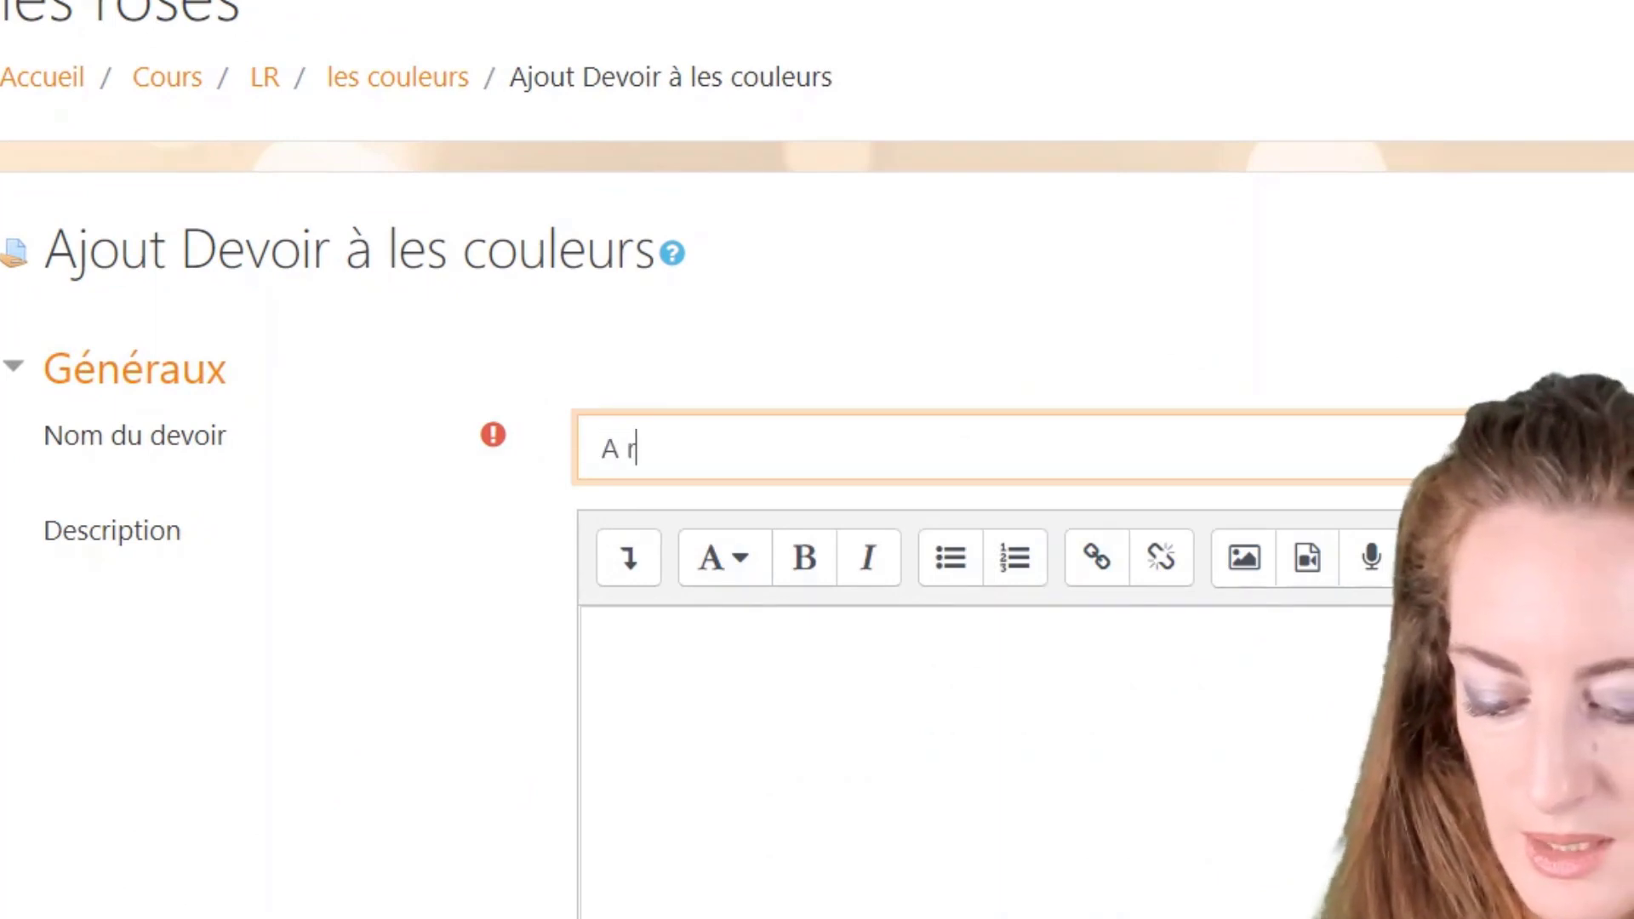
{"action": "type", "text": "endre pour "}
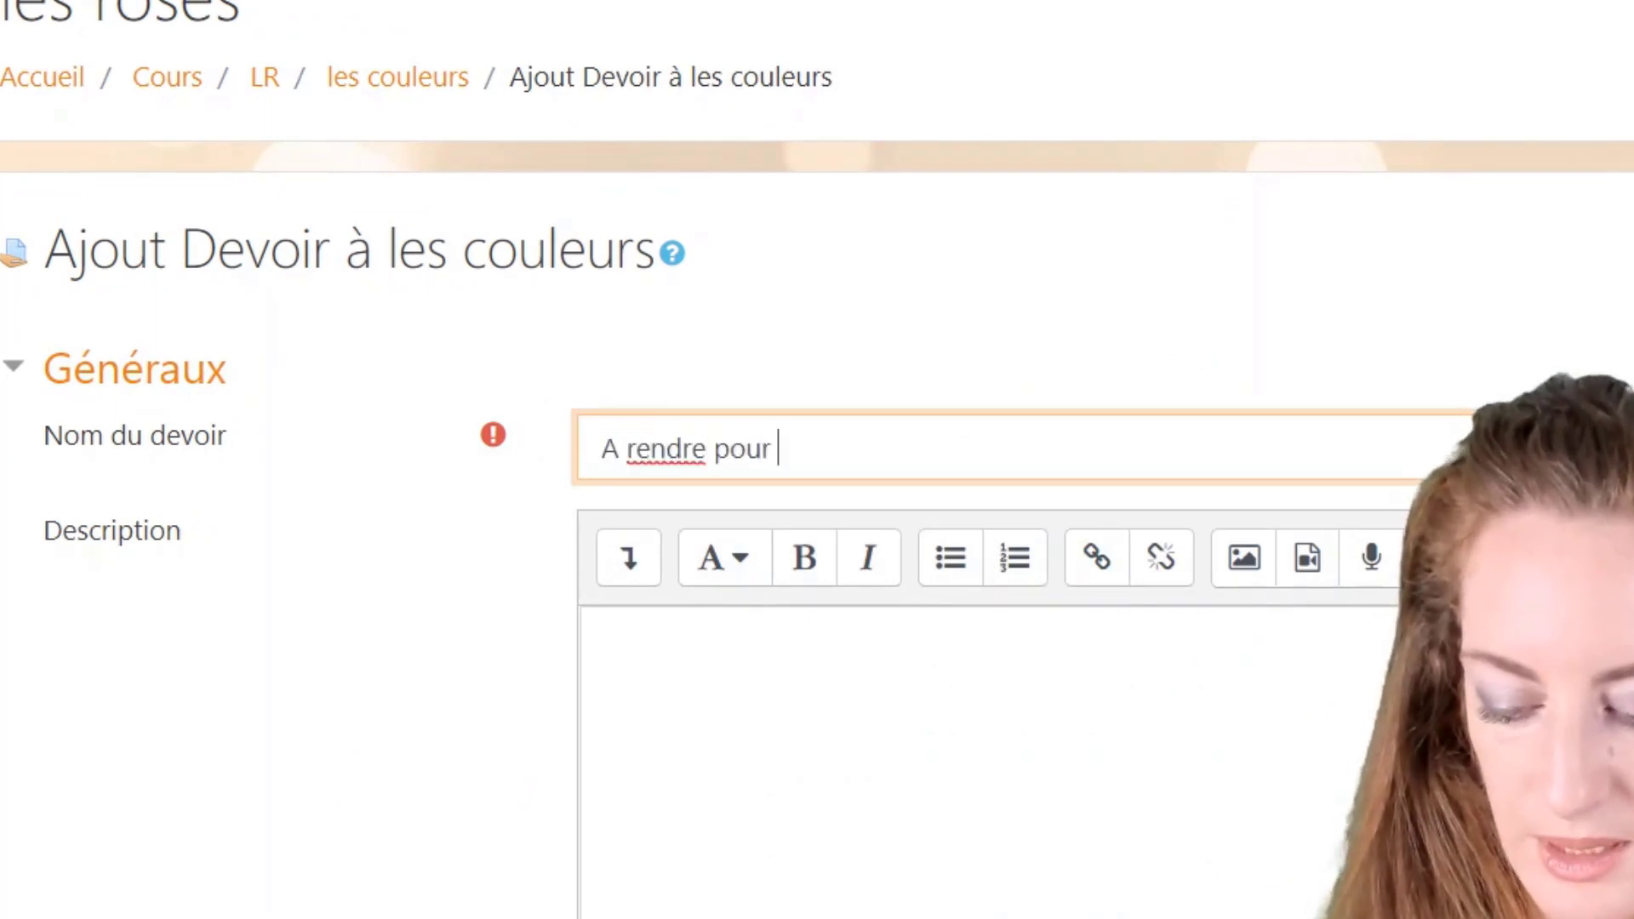
{"action": "type", "text": "lundi "}
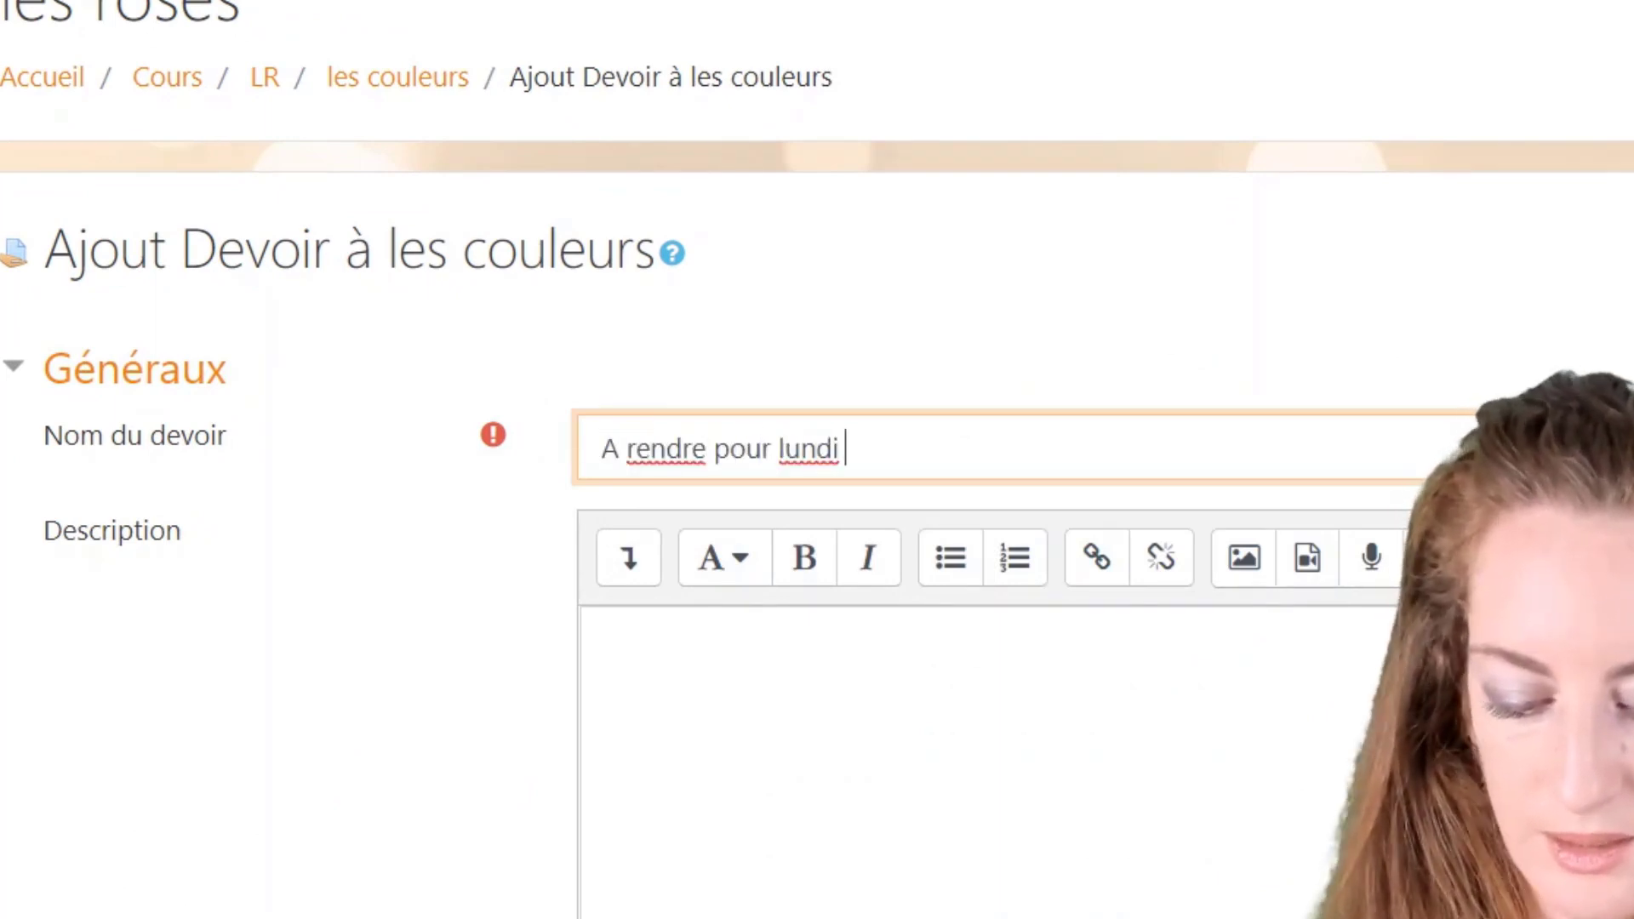
{"action": "type", "text": "5"}
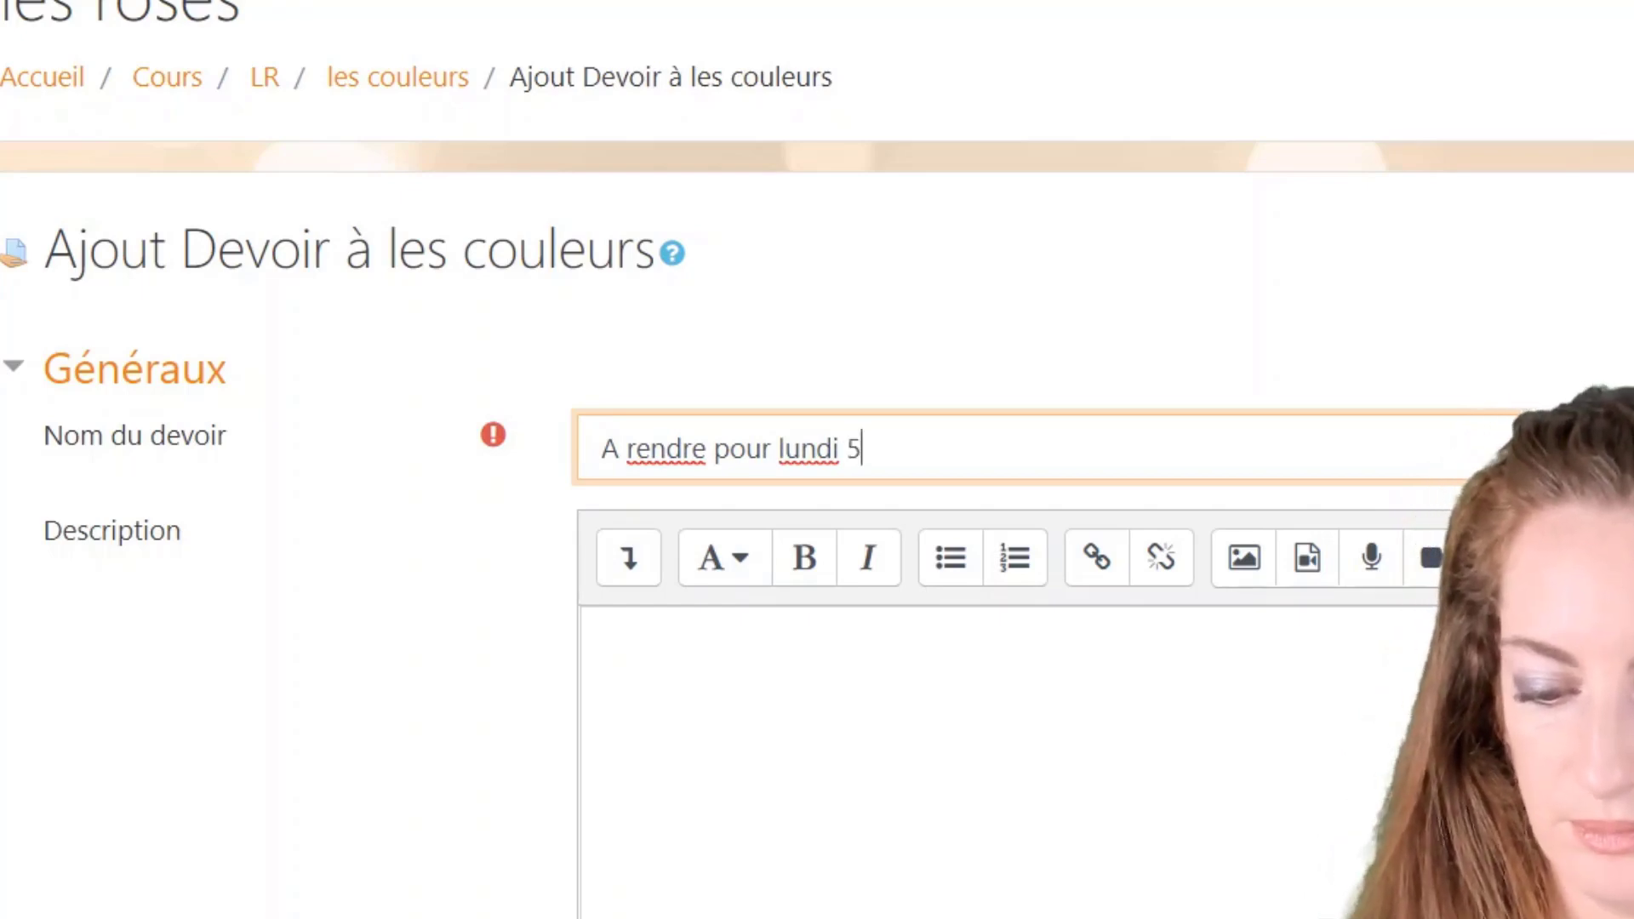
{"action": "left_click", "coordinate": [604, 639]}
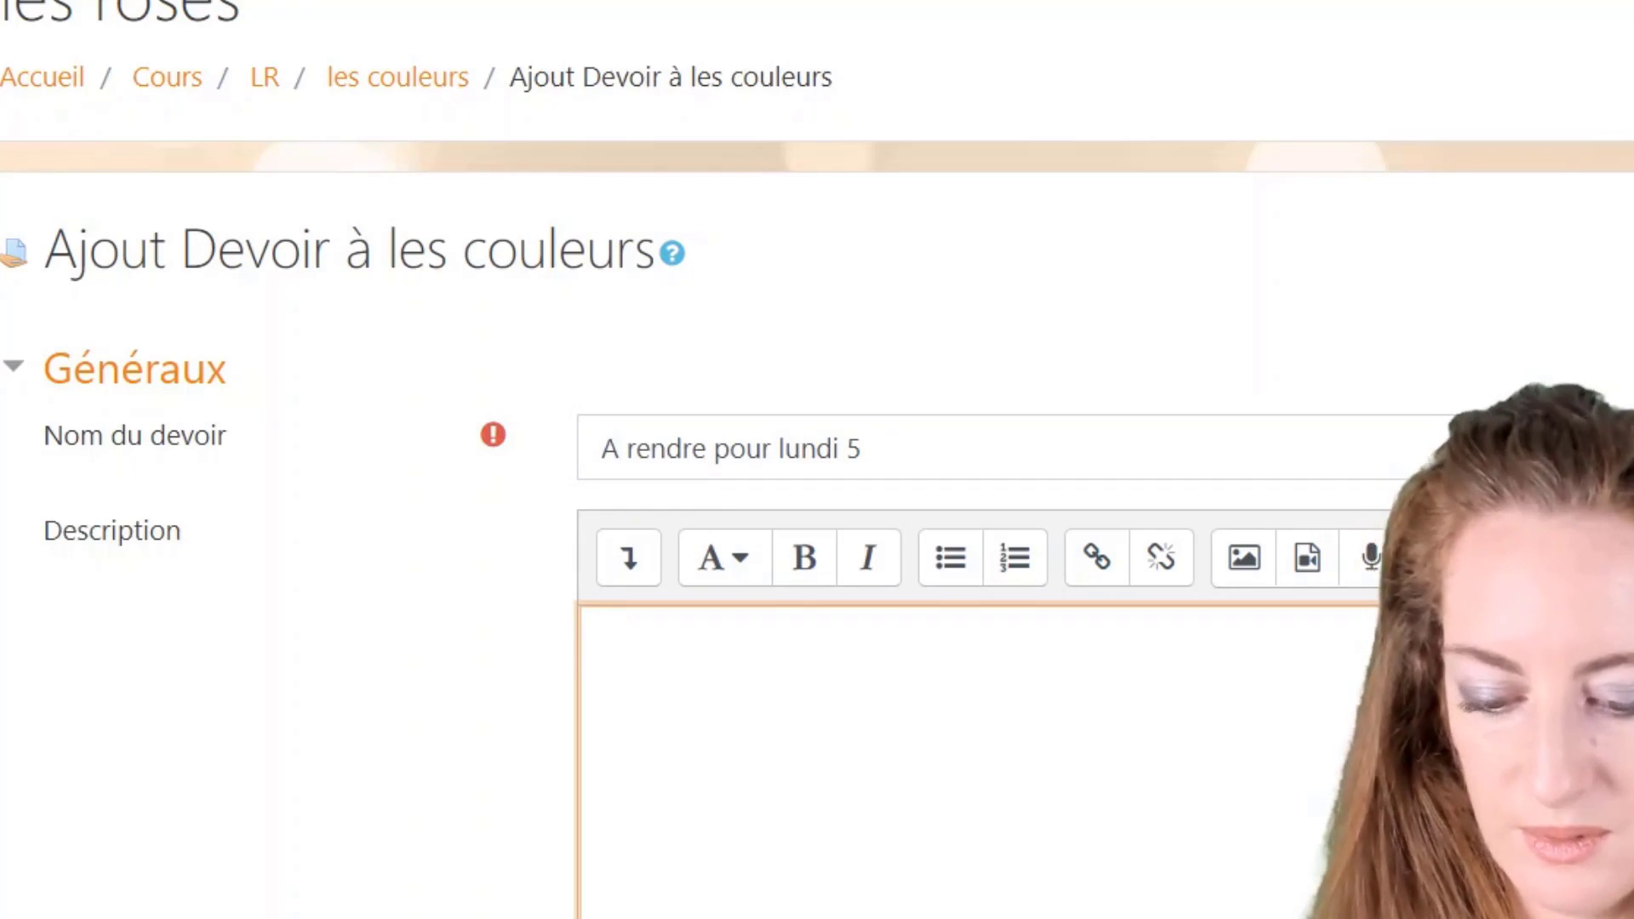
{"action": "type", "text": "faites "}
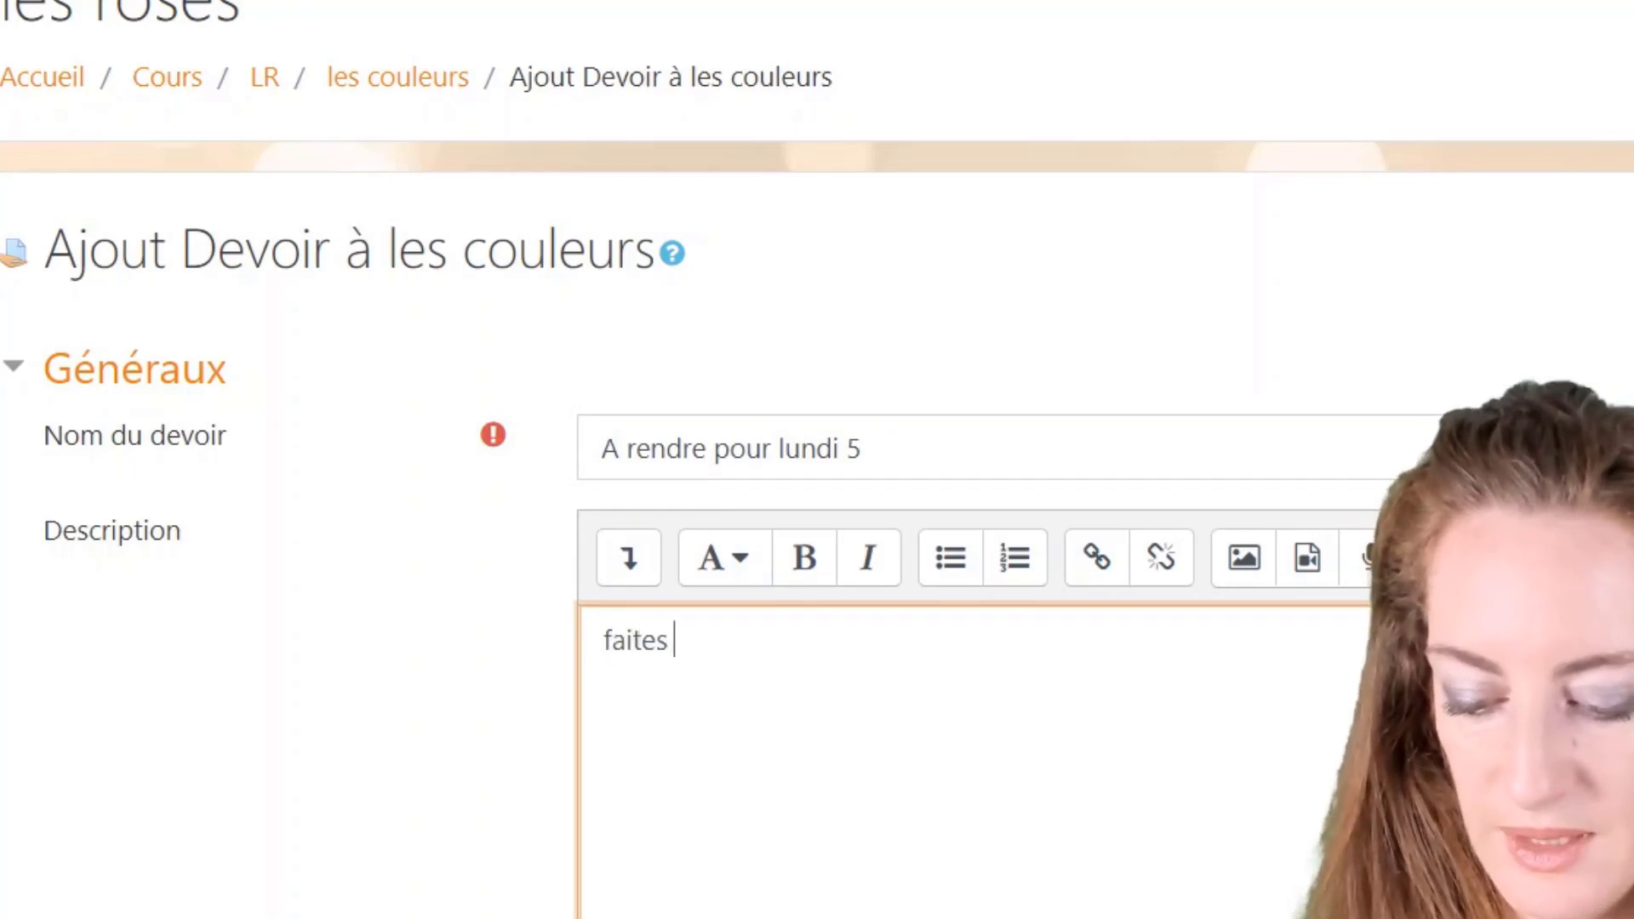
{"action": "type", "text": "ça rapide"}
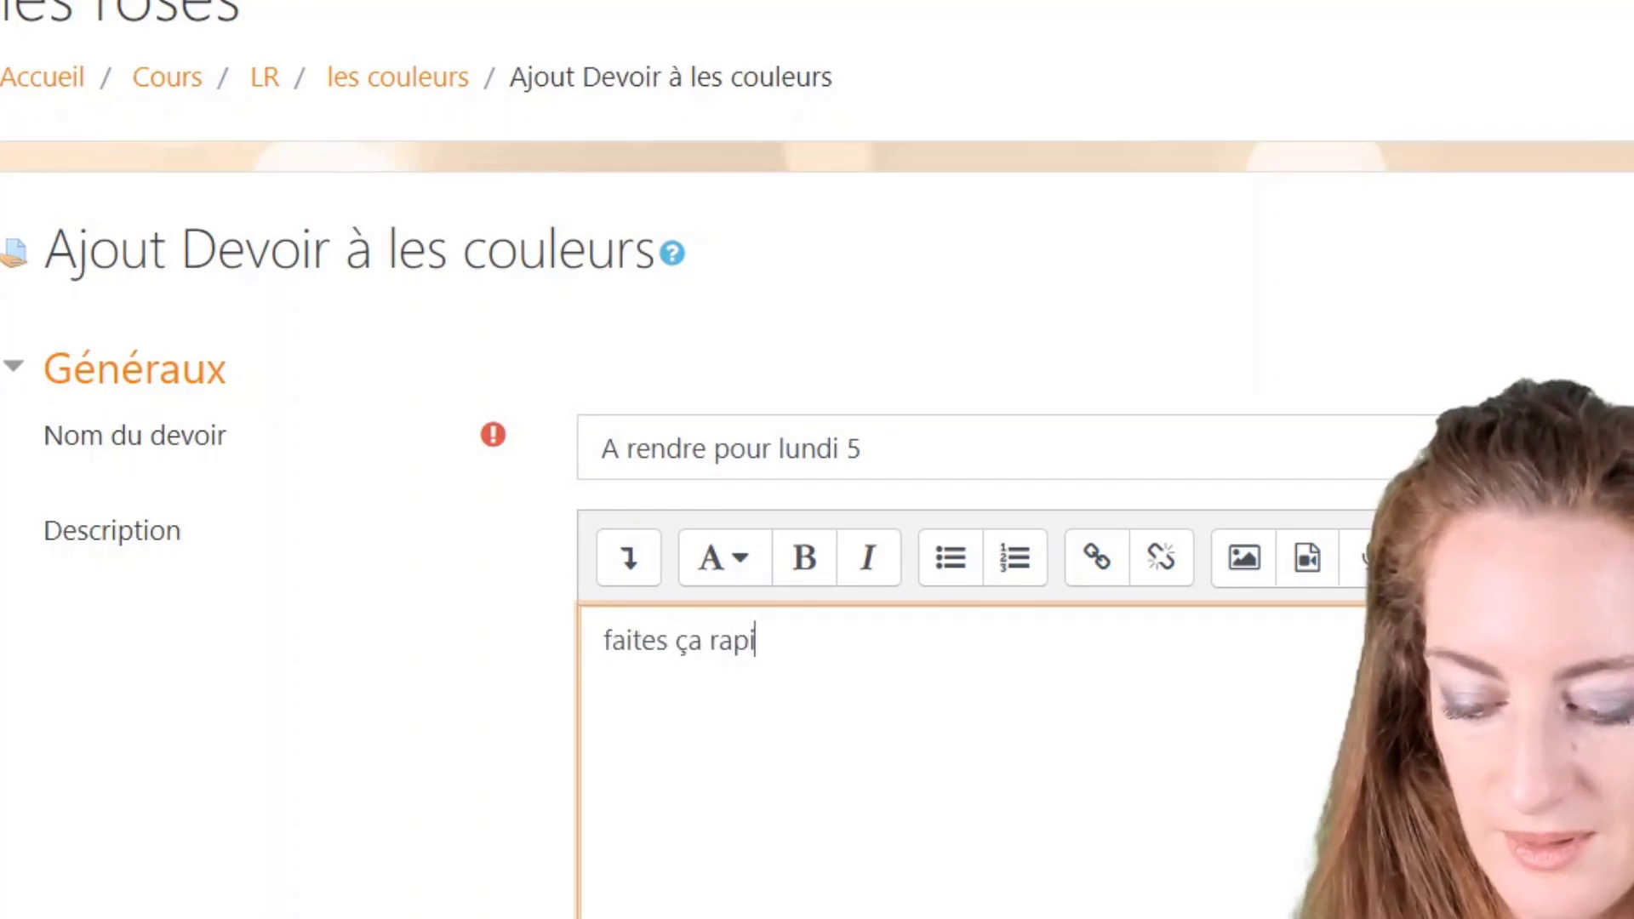
{"action": "key", "text": "BackSpace"}
{"action": "key", "text": "BackSpace"}
{"action": "key", "text": "BackSpace"}
{"action": "key", "text": "BackSpace"}
{"action": "key", "text": "BackSpace"}
{"action": "key", "text": "BackSpace"}
{"action": "key", "text": "BackSpace"}
{"action": "key", "text": "BackSpace"}
{"action": "key", "text": "BackSpace"}
{"action": "key", "text": "BackSpace"}
{"action": "key", "text": "BackSpace"}
{"action": "key", "text": "BackSpace"}
{"action": "key", "text": "BackSpace"}
{"action": "key", "text": "BackSpace"}
{"action": "key", "text": "BackSpace"}
{"action": "key", "text": "BackSpace"}
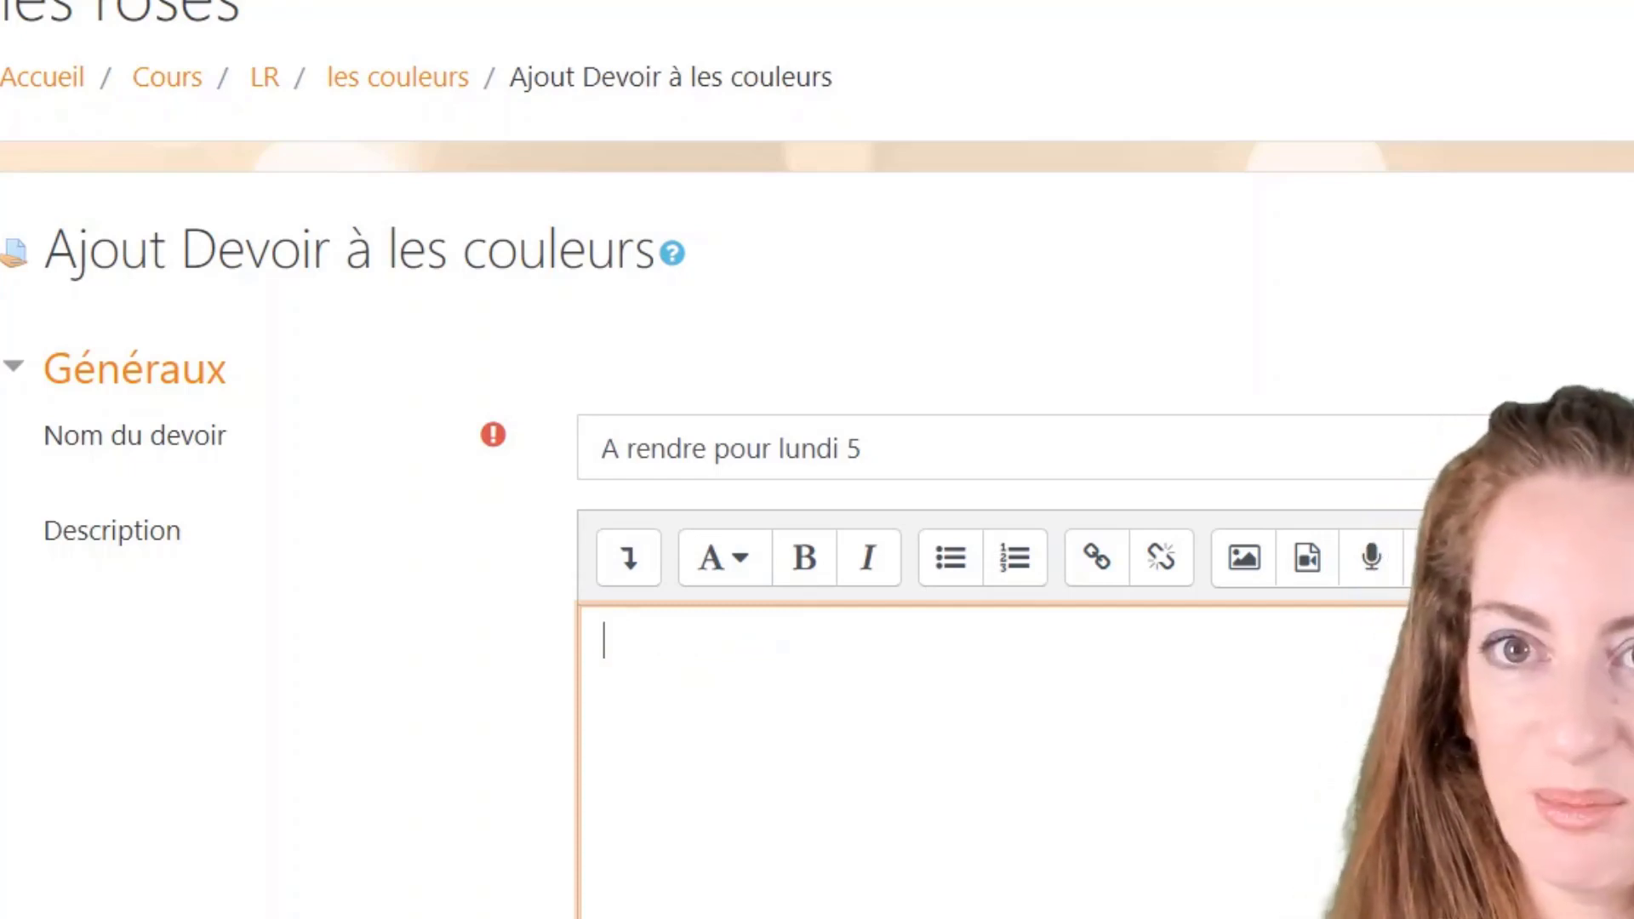
{"action": "type", "text": "A"}
{"action": "key", "text": "BackSpace"}
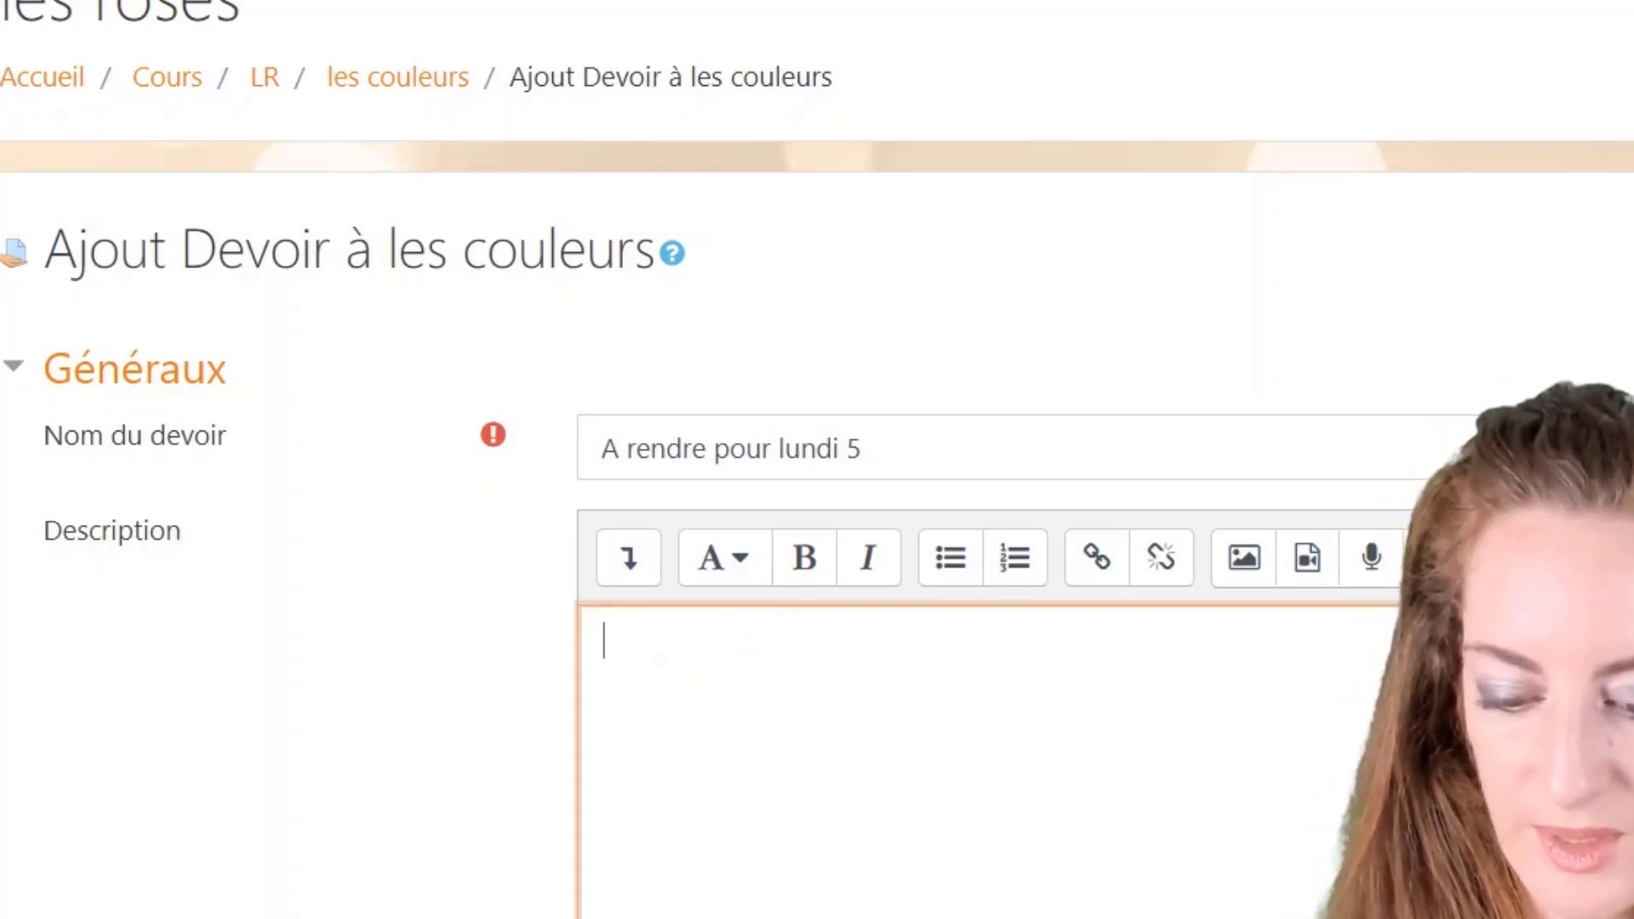
{"action": "type", "text": "Bon courag"}
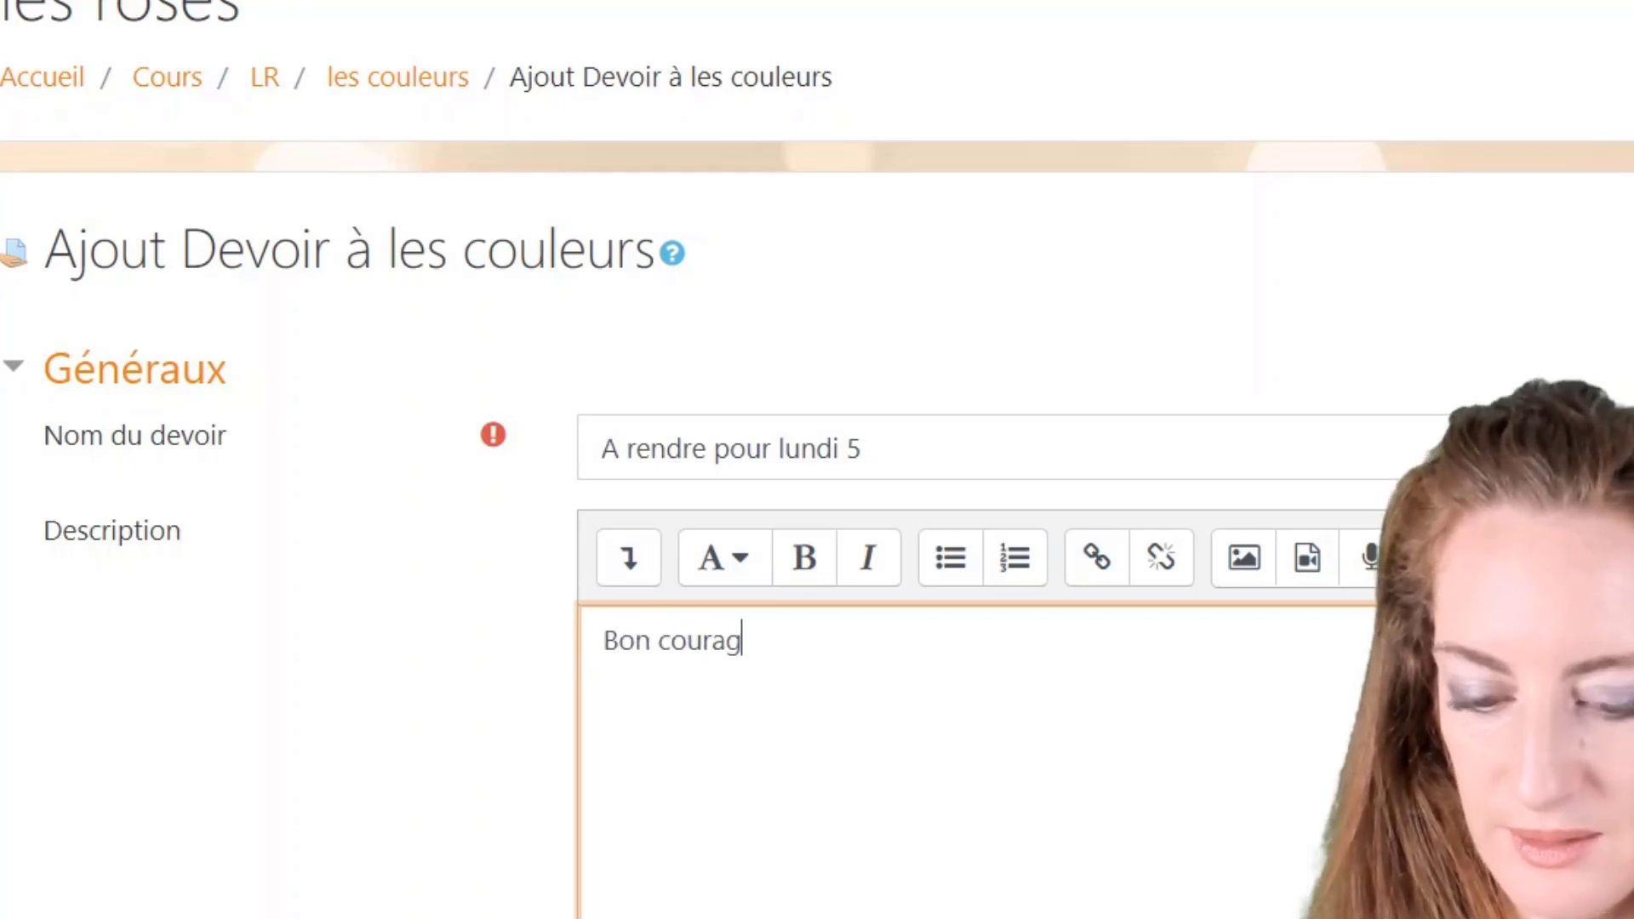
{"action": "type", "text": "e"}
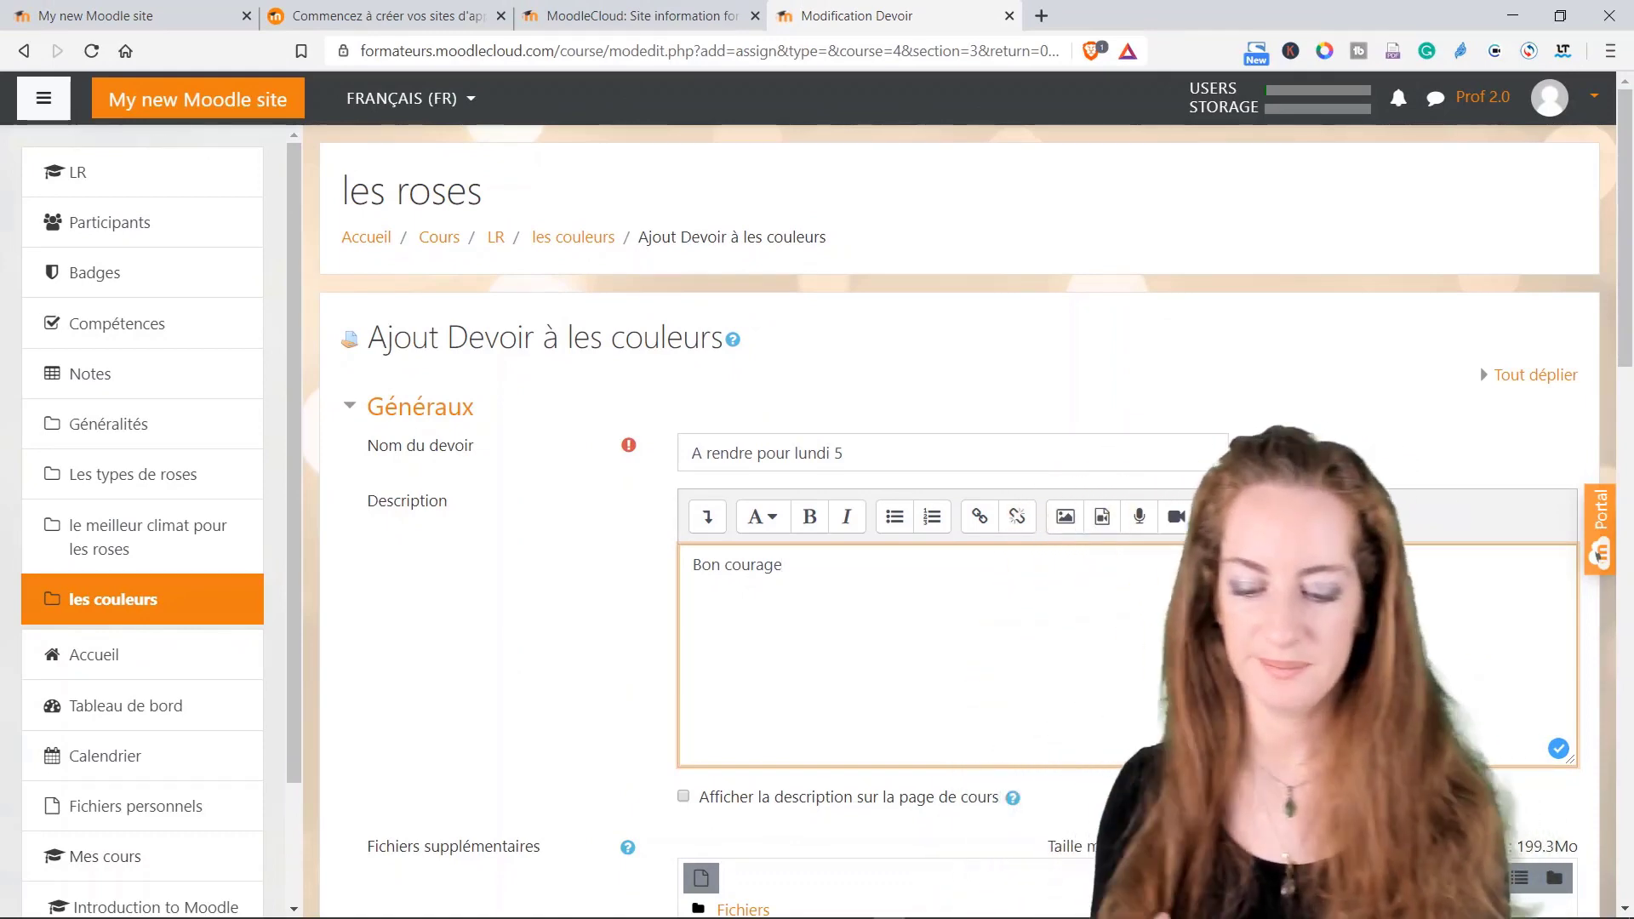
{"action": "scroll", "coordinate": [929, 645], "scroll_direction": "down", "scroll_amount": 3}
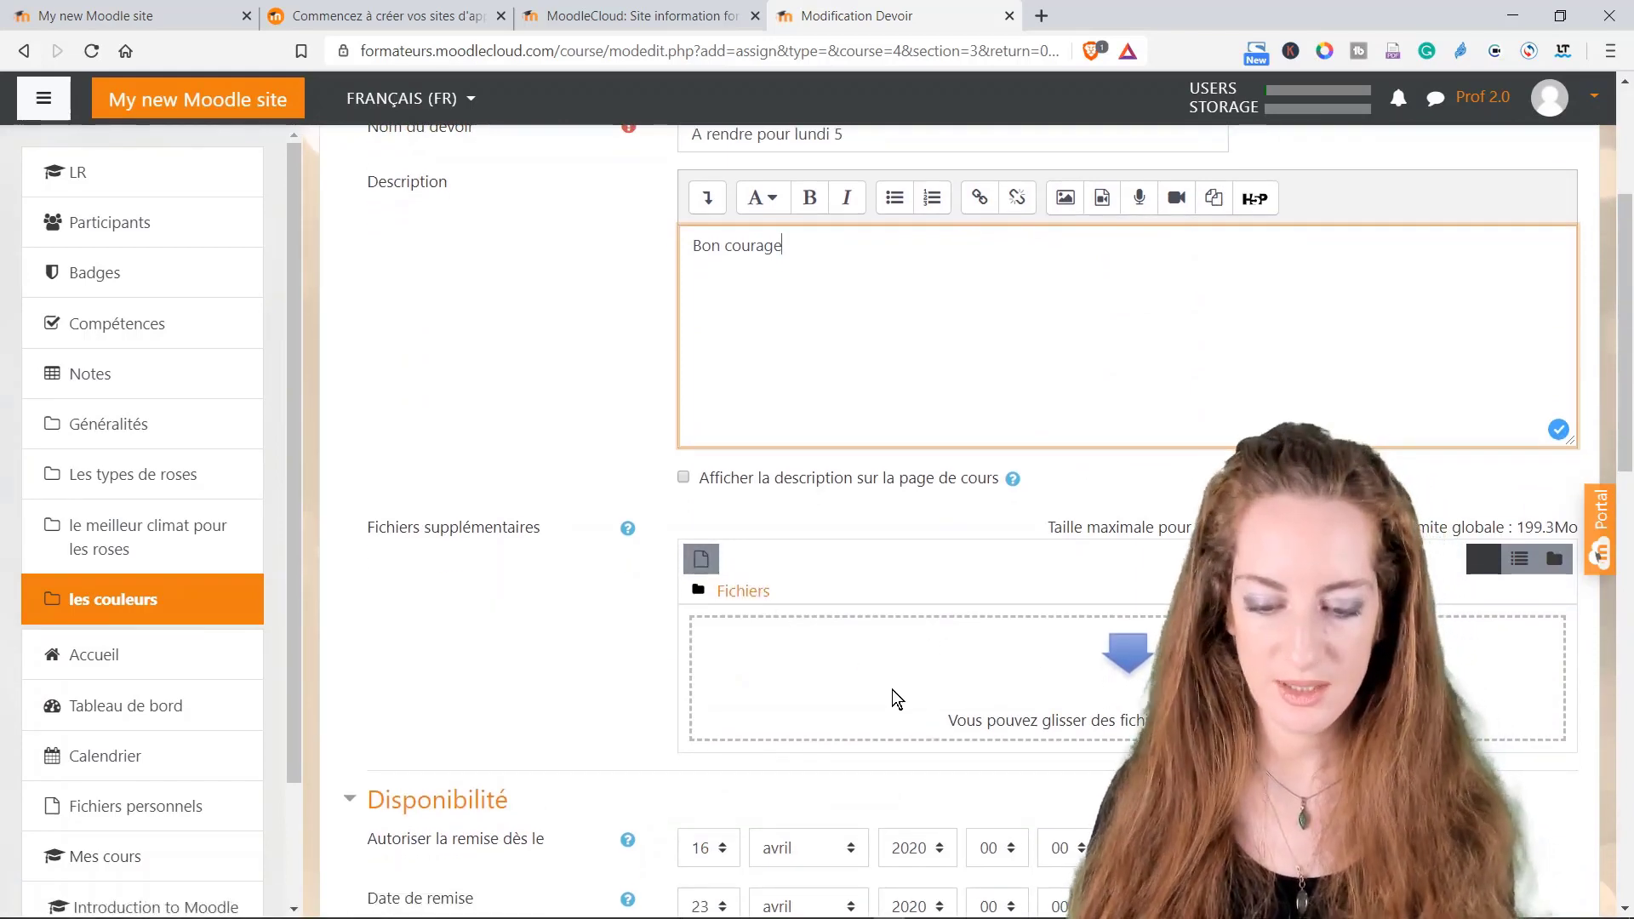
{"action": "scroll", "coordinate": [892, 689], "scroll_direction": "down", "scroll_amount": 2}
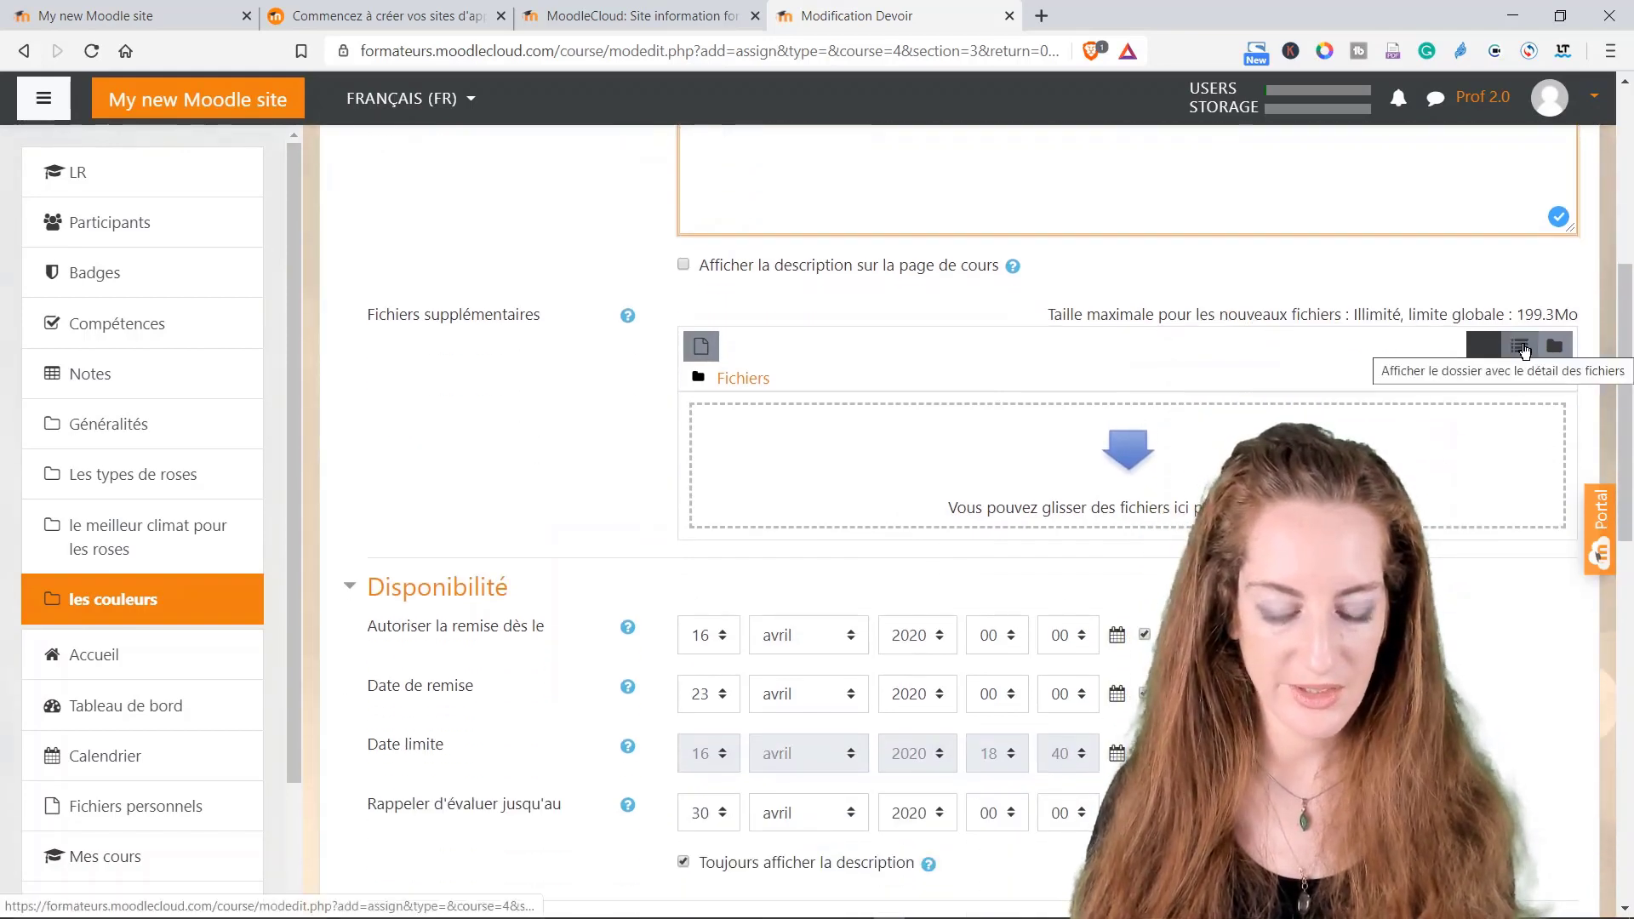
Step: Enable the 16 avril 2020 18:40 cut-off date, disable 'Autoriser la remise dès le', and keep the grading reminder on
{"action": "scroll", "coordinate": [783, 477], "scroll_direction": "down", "scroll_amount": 2}
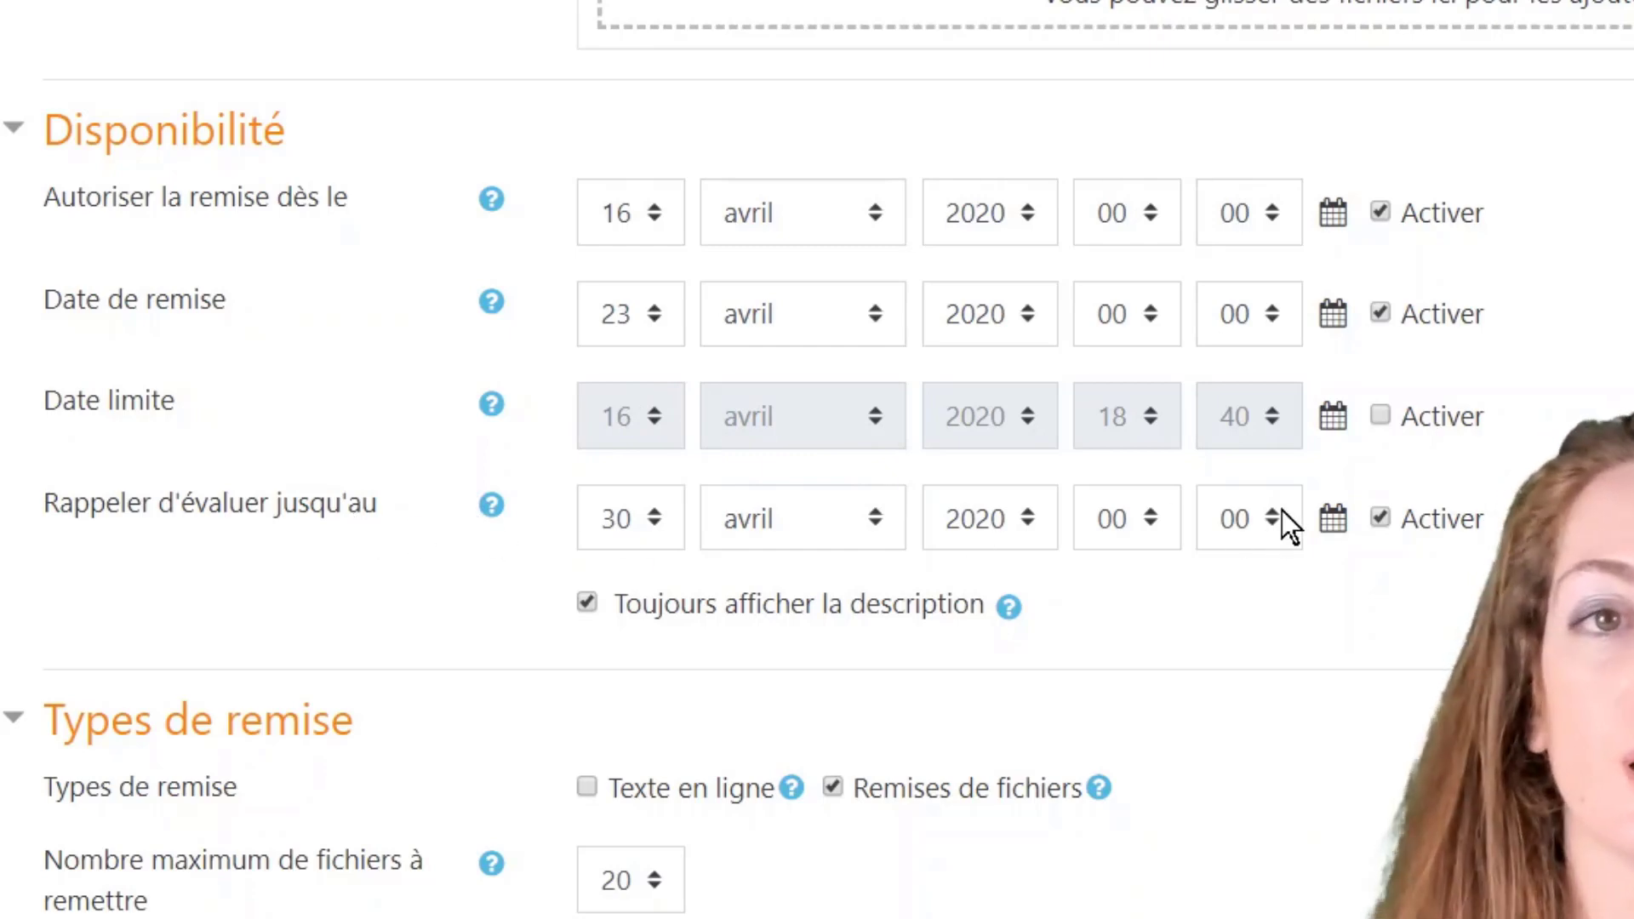
{"action": "left_click", "coordinate": [1380, 417]}
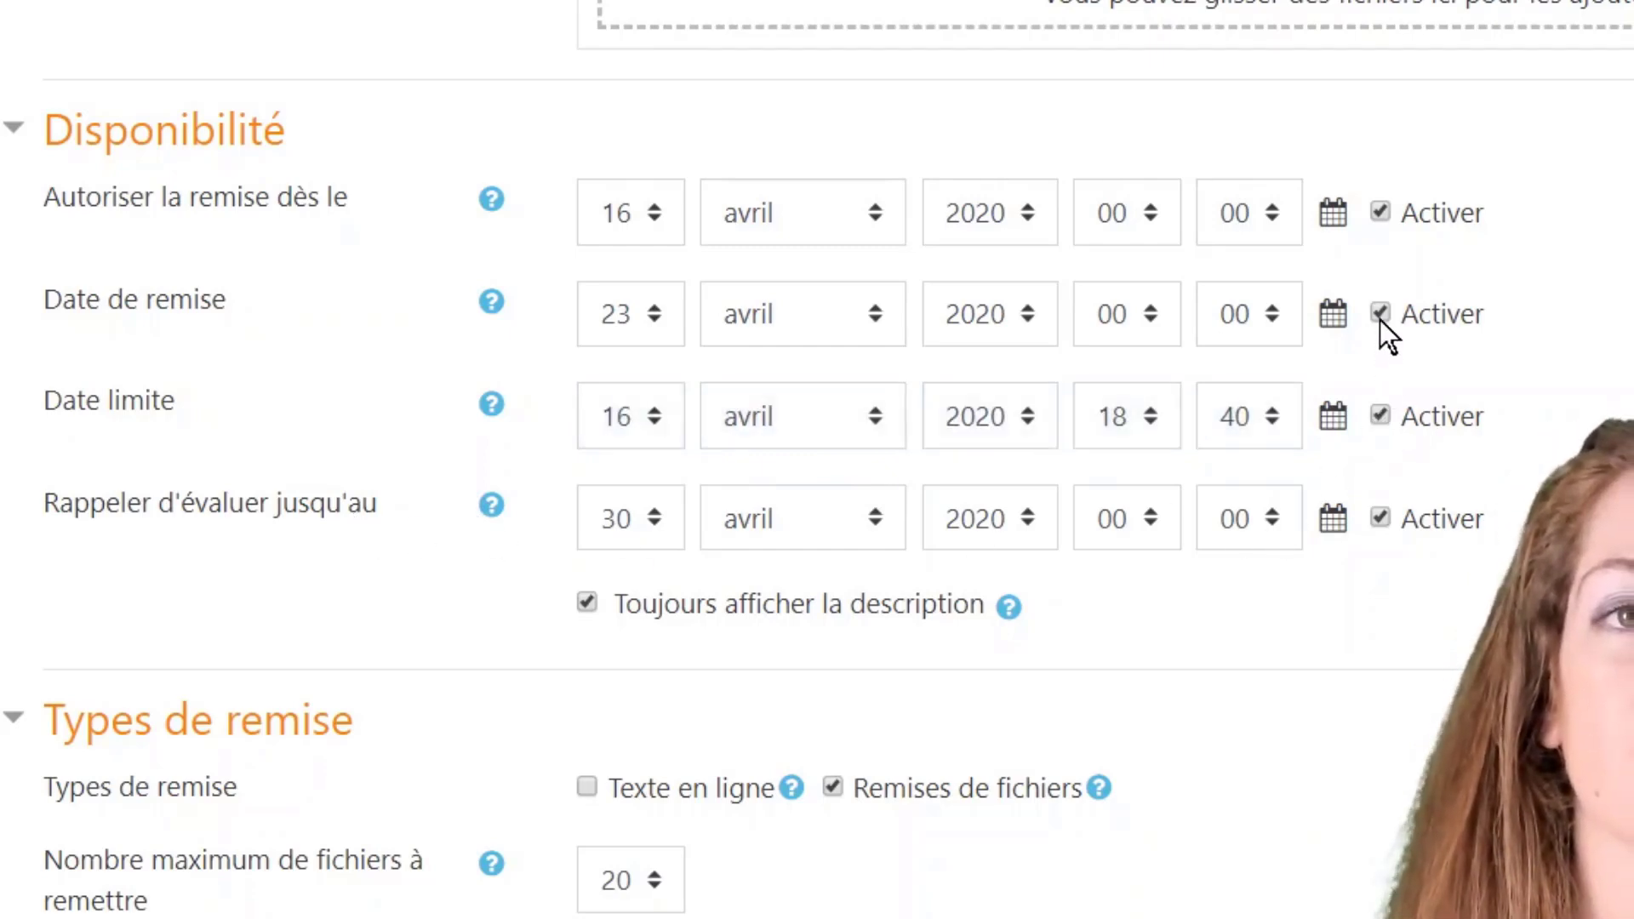
{"action": "left_click", "coordinate": [1379, 213]}
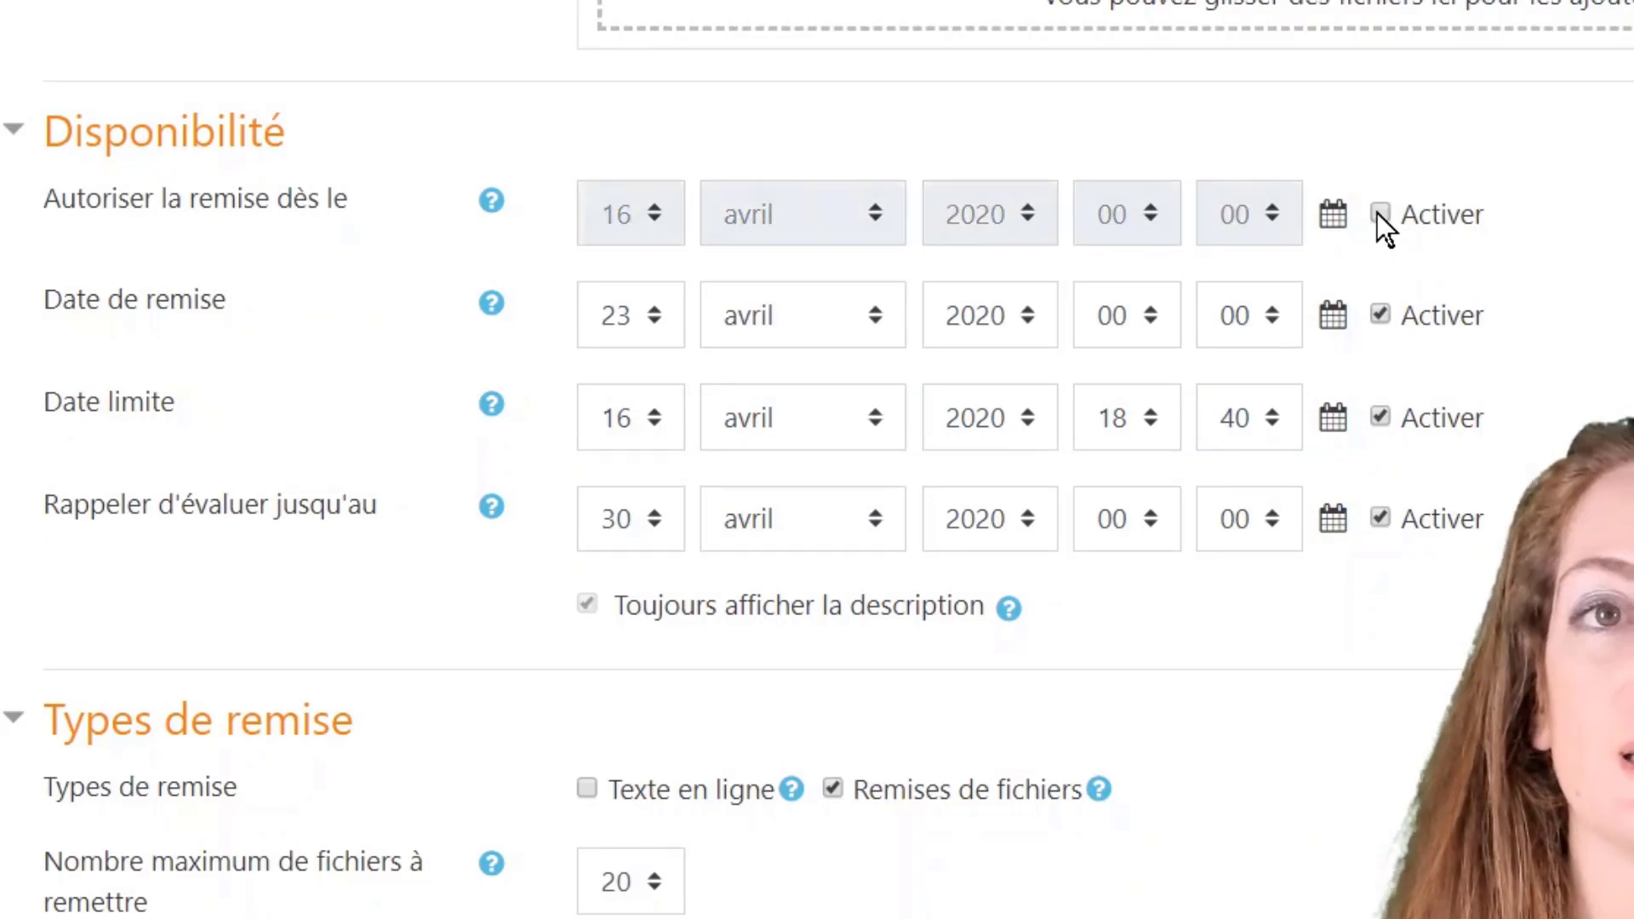
{"action": "left_click", "coordinate": [1378, 213]}
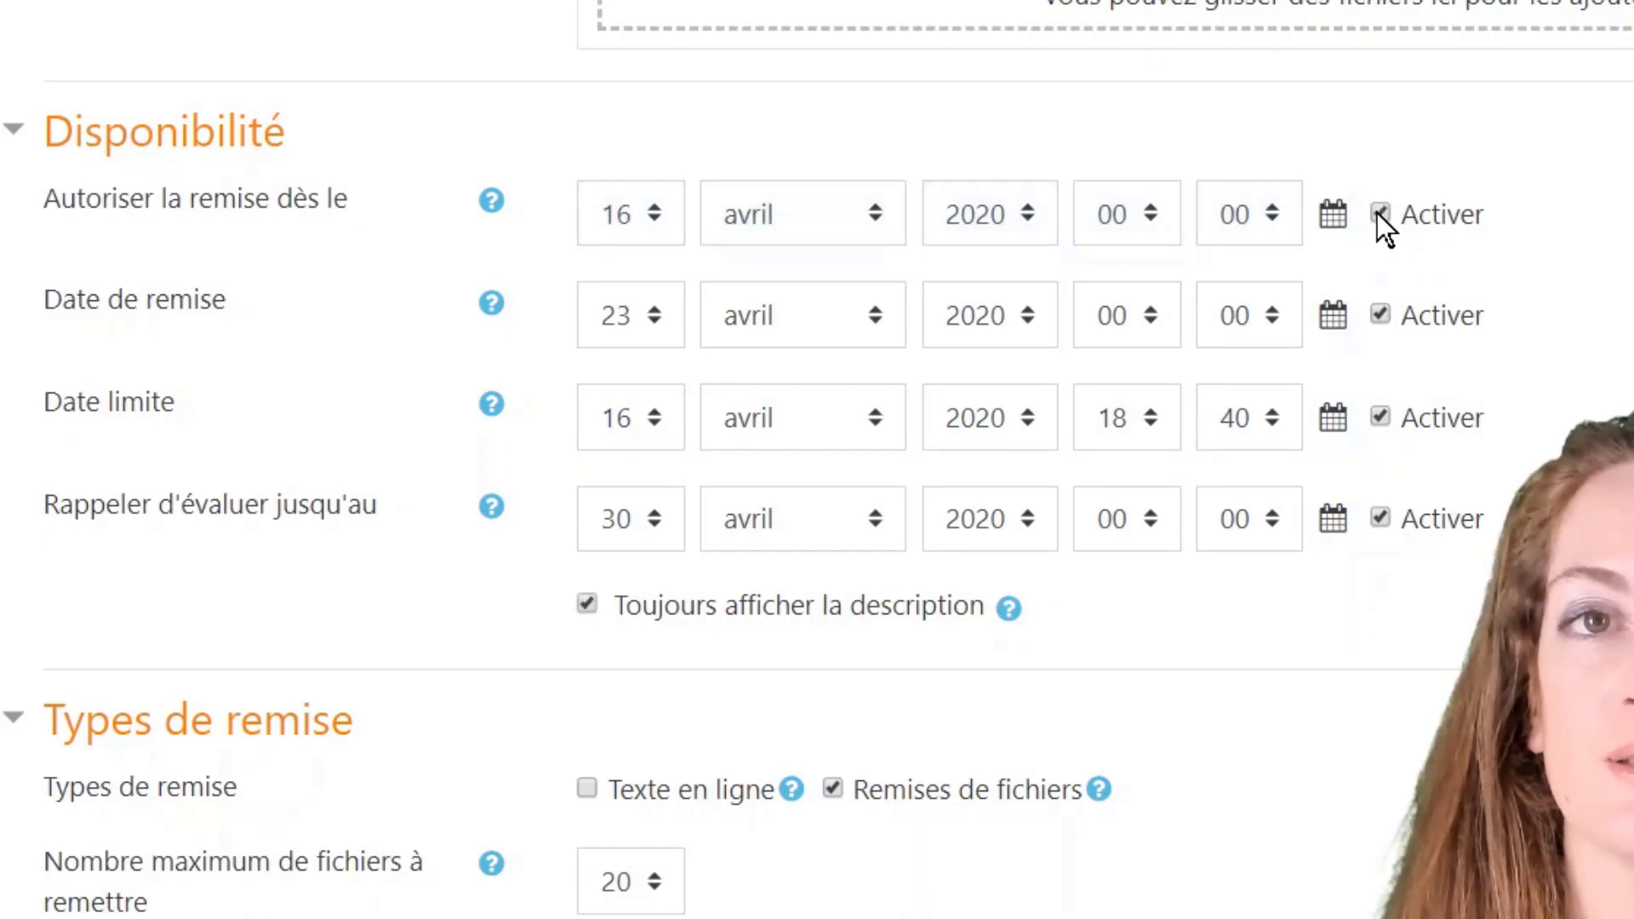
{"action": "left_click", "coordinate": [1378, 213]}
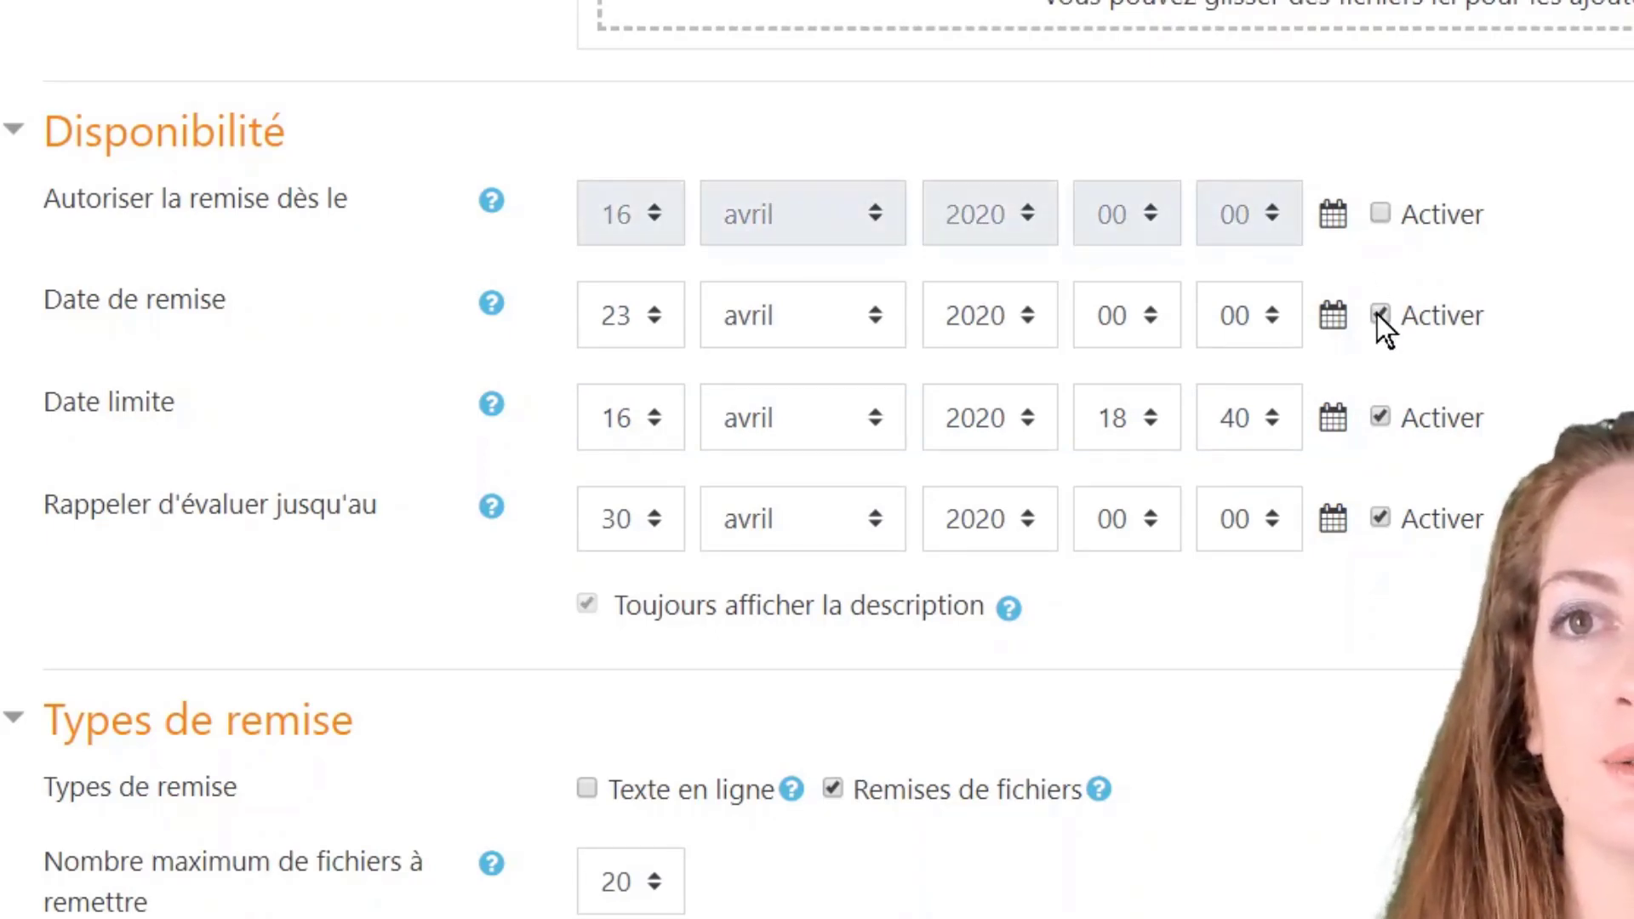
{"action": "left_click", "coordinate": [1380, 517]}
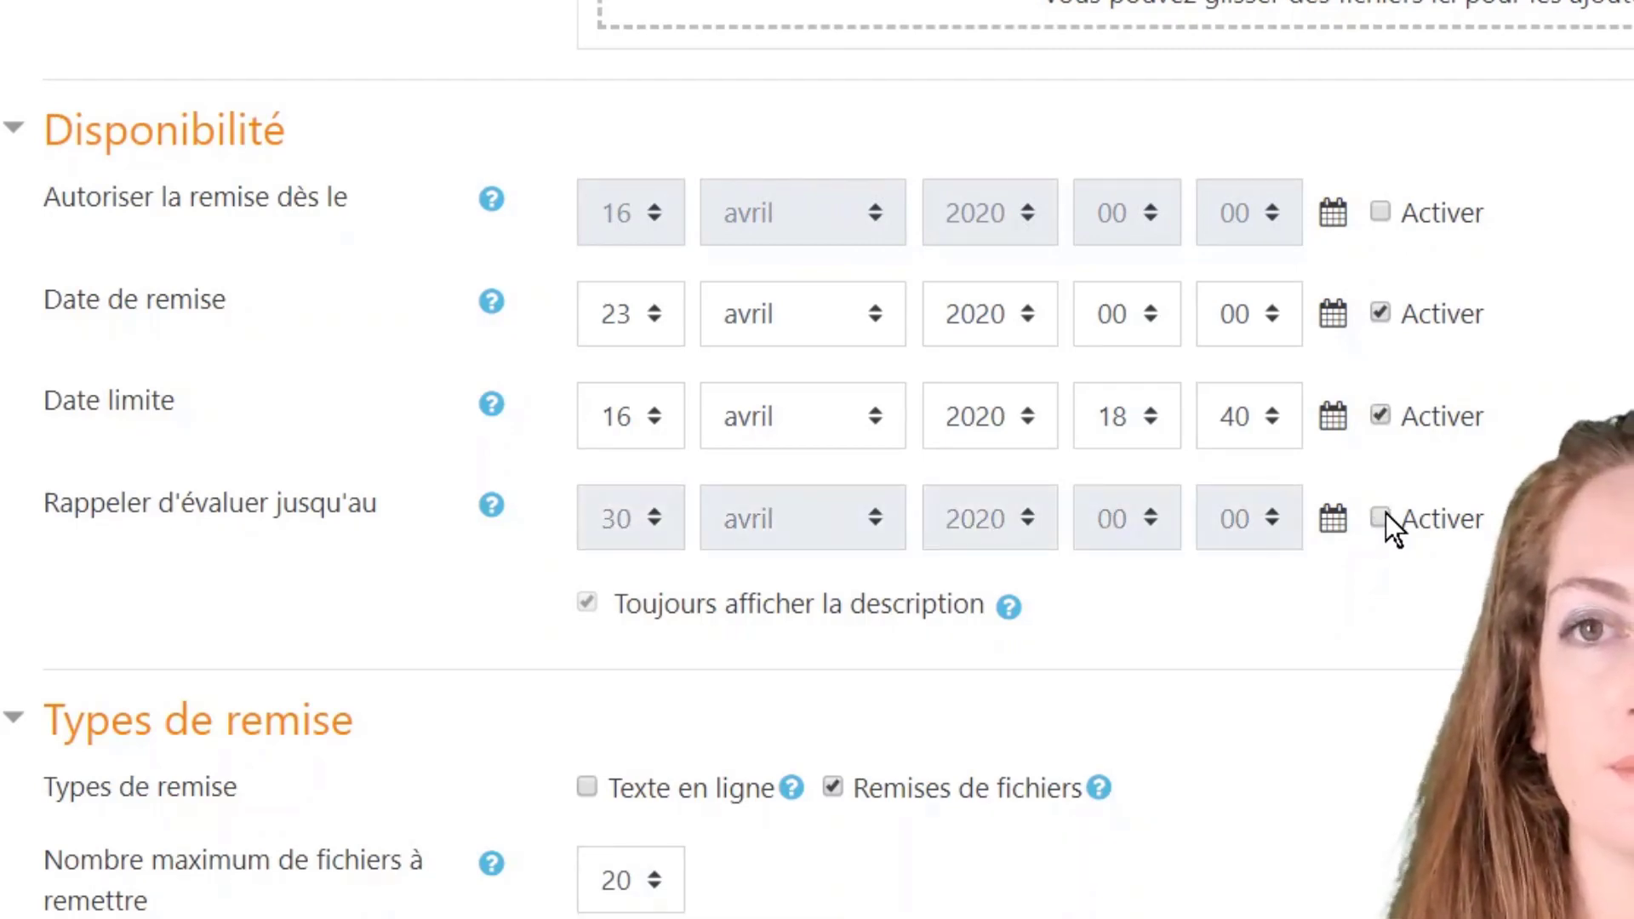
{"action": "left_click", "coordinate": [1383, 516]}
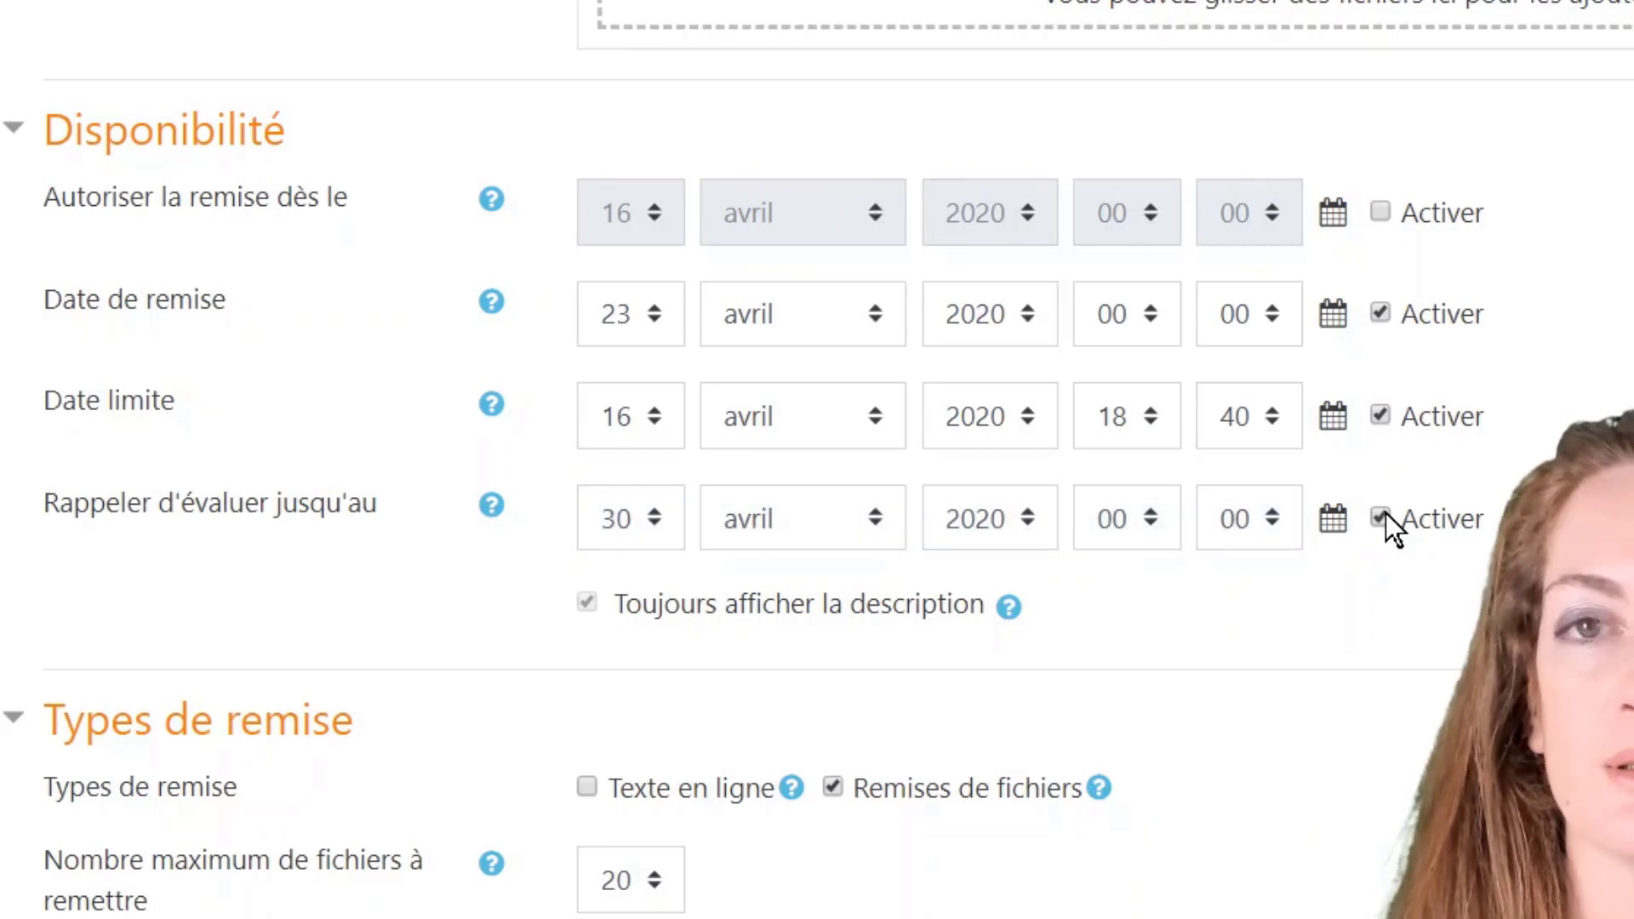
{"action": "left_click", "coordinate": [1384, 515]}
{"action": "left_click", "coordinate": [1385, 515]}
{"action": "scroll", "coordinate": [681, 749], "scroll_direction": "down", "scroll_amount": 1}
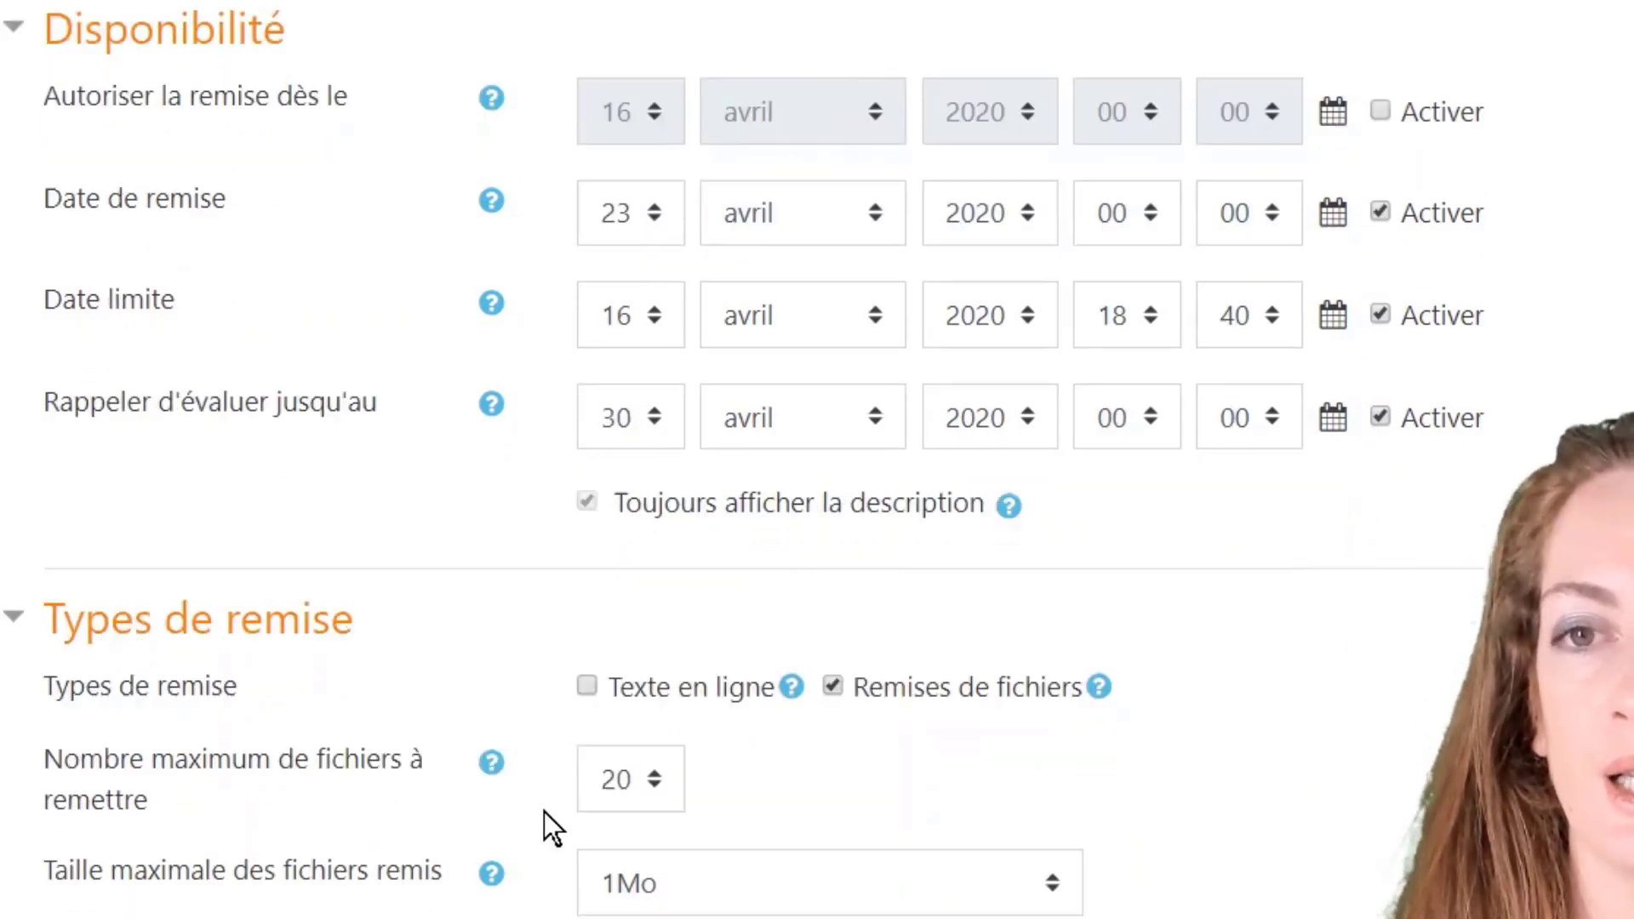
Step: Set 'Nombre maximum de fichiers à remettre' to 1 and read its help
{"action": "scroll", "coordinate": [544, 810], "scroll_direction": "down", "scroll_amount": 3}
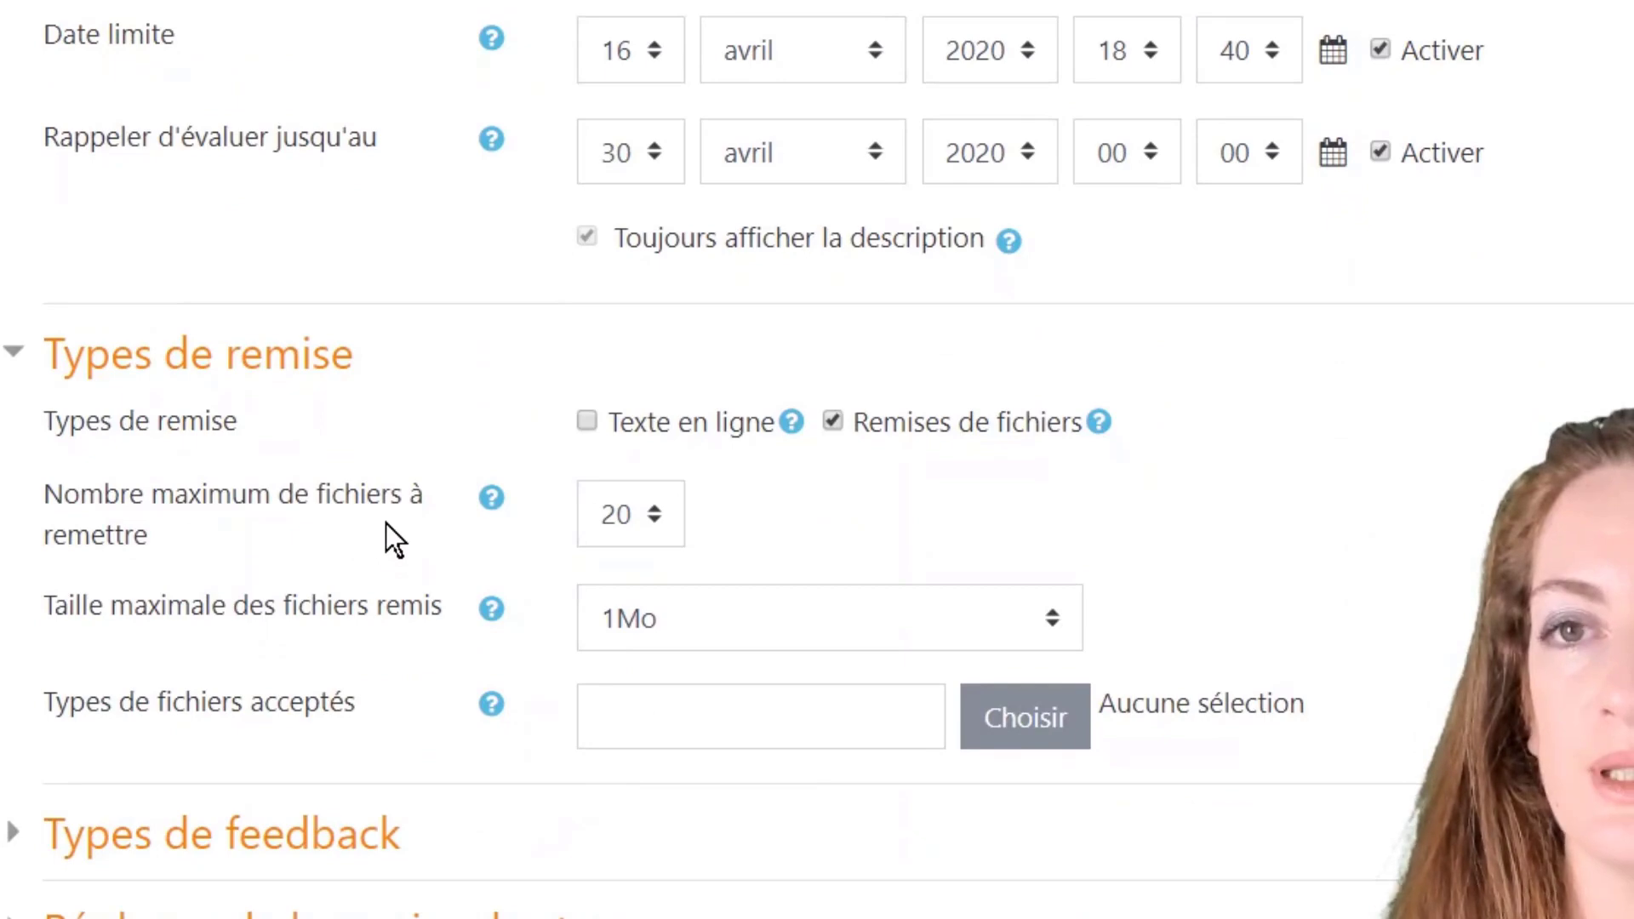
{"action": "left_click", "coordinate": [656, 528]}
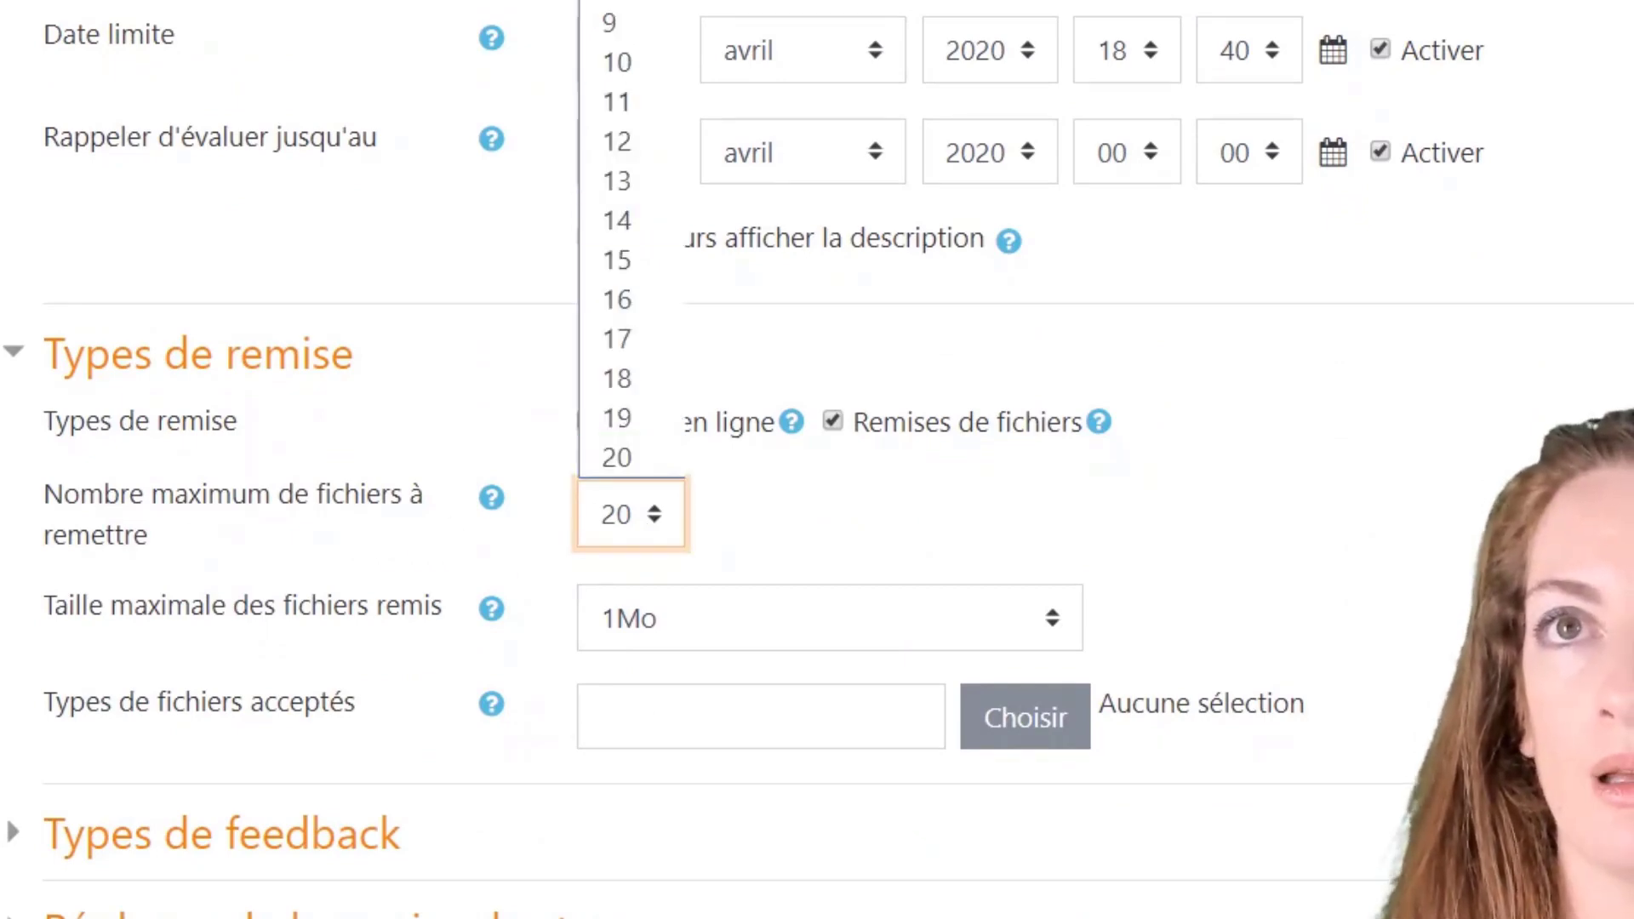
{"action": "left_click", "coordinate": [617, 1]}
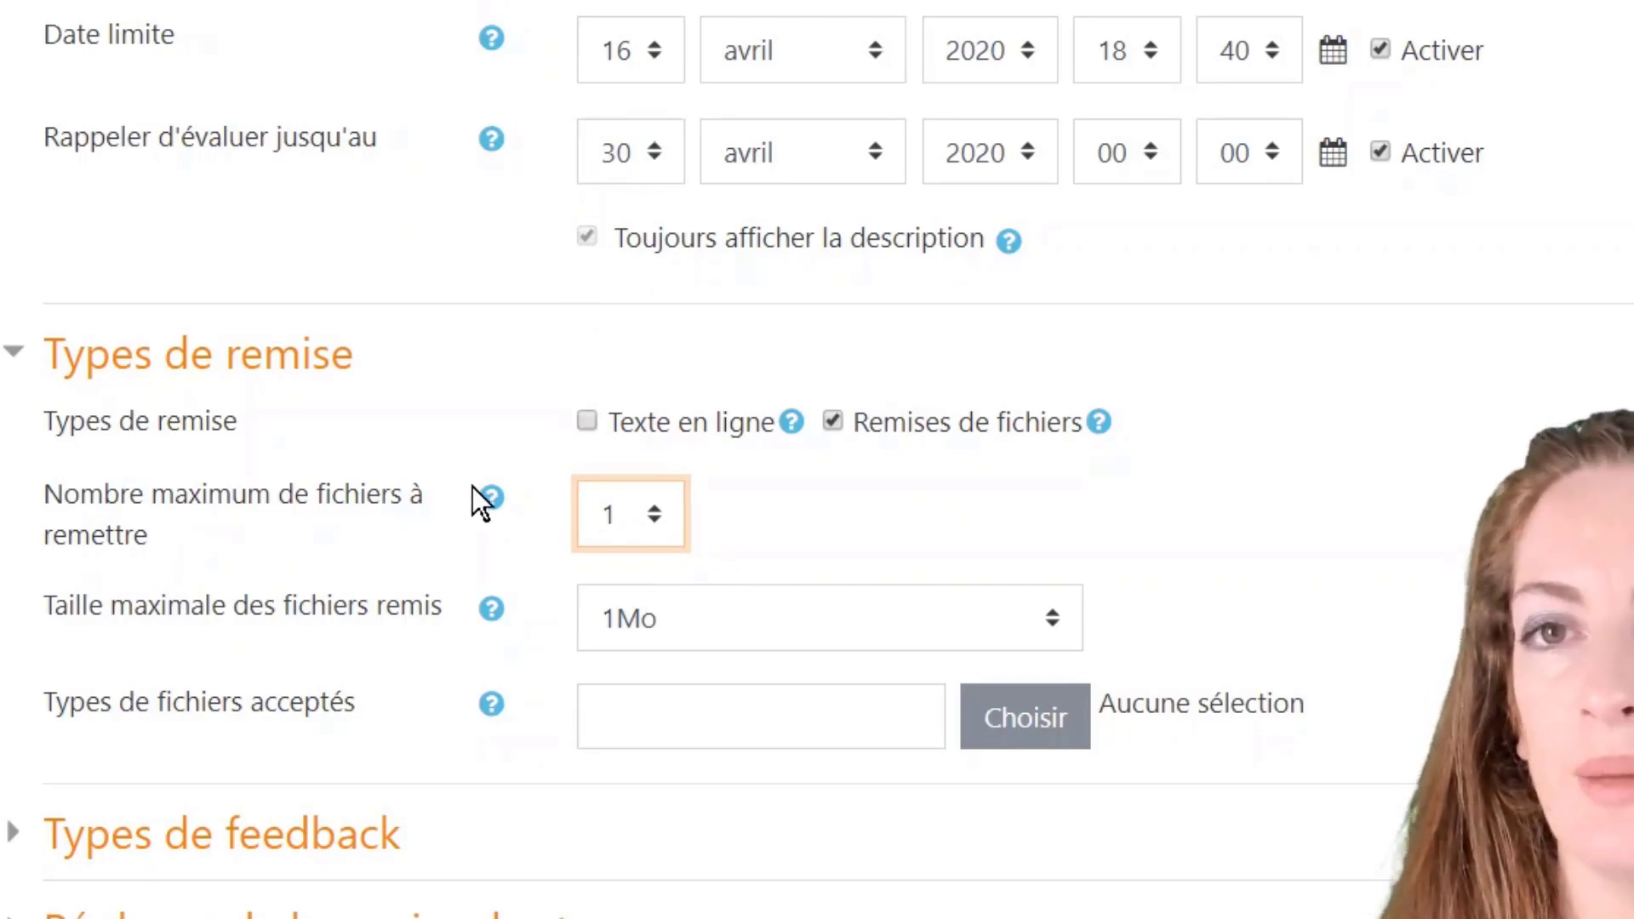
{"action": "left_click", "coordinate": [492, 502]}
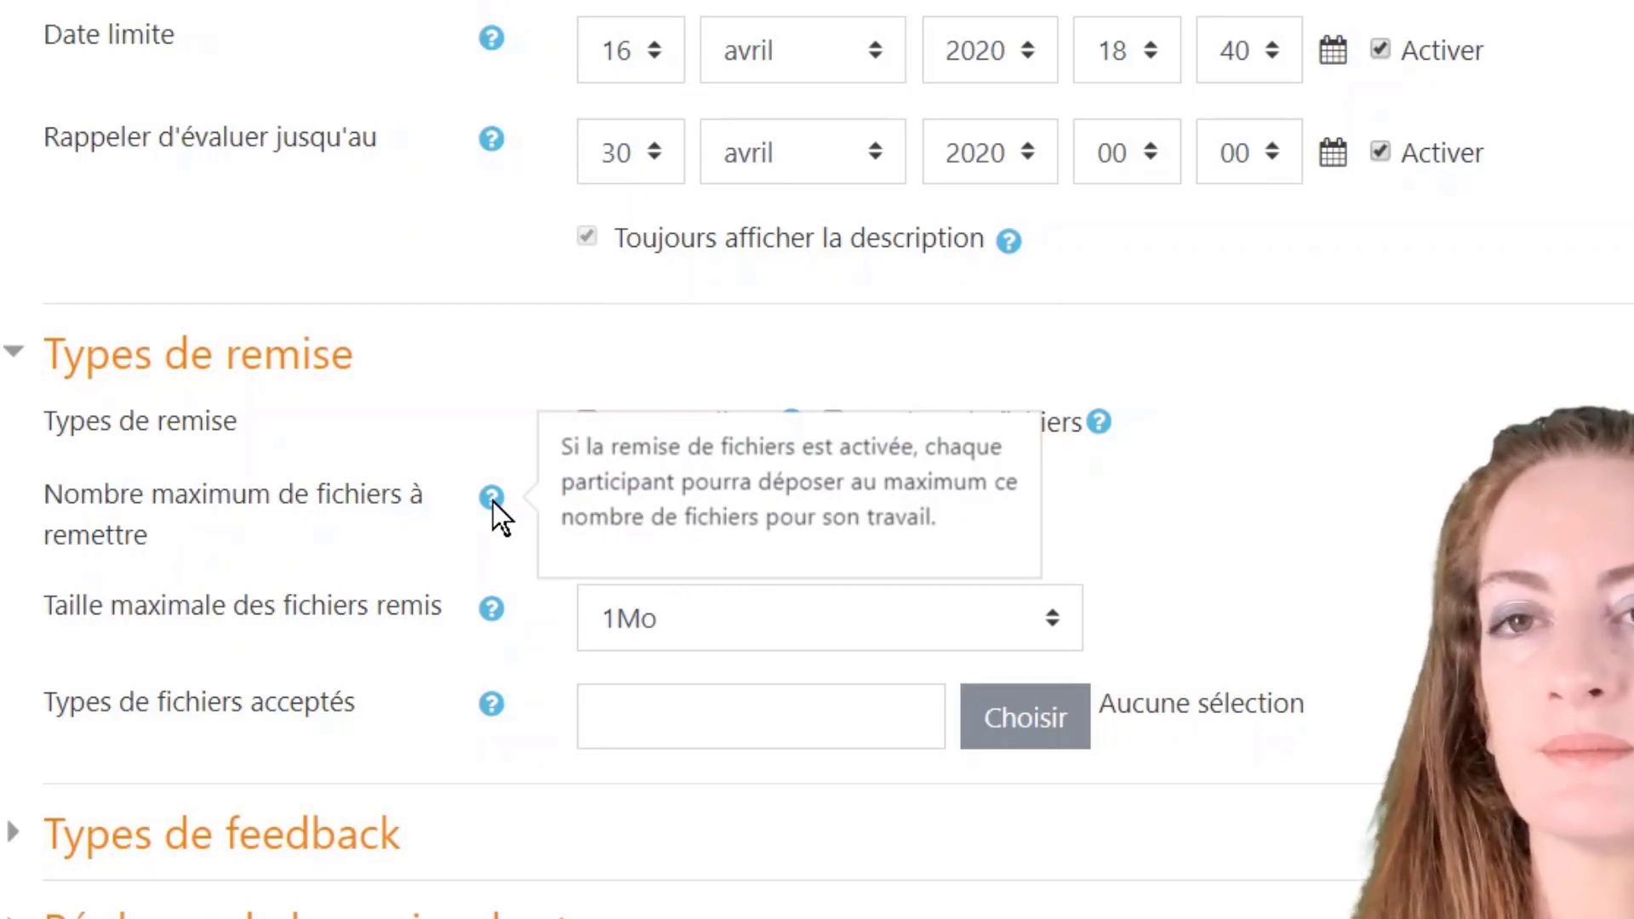
{"action": "left_click", "coordinate": [570, 590]}
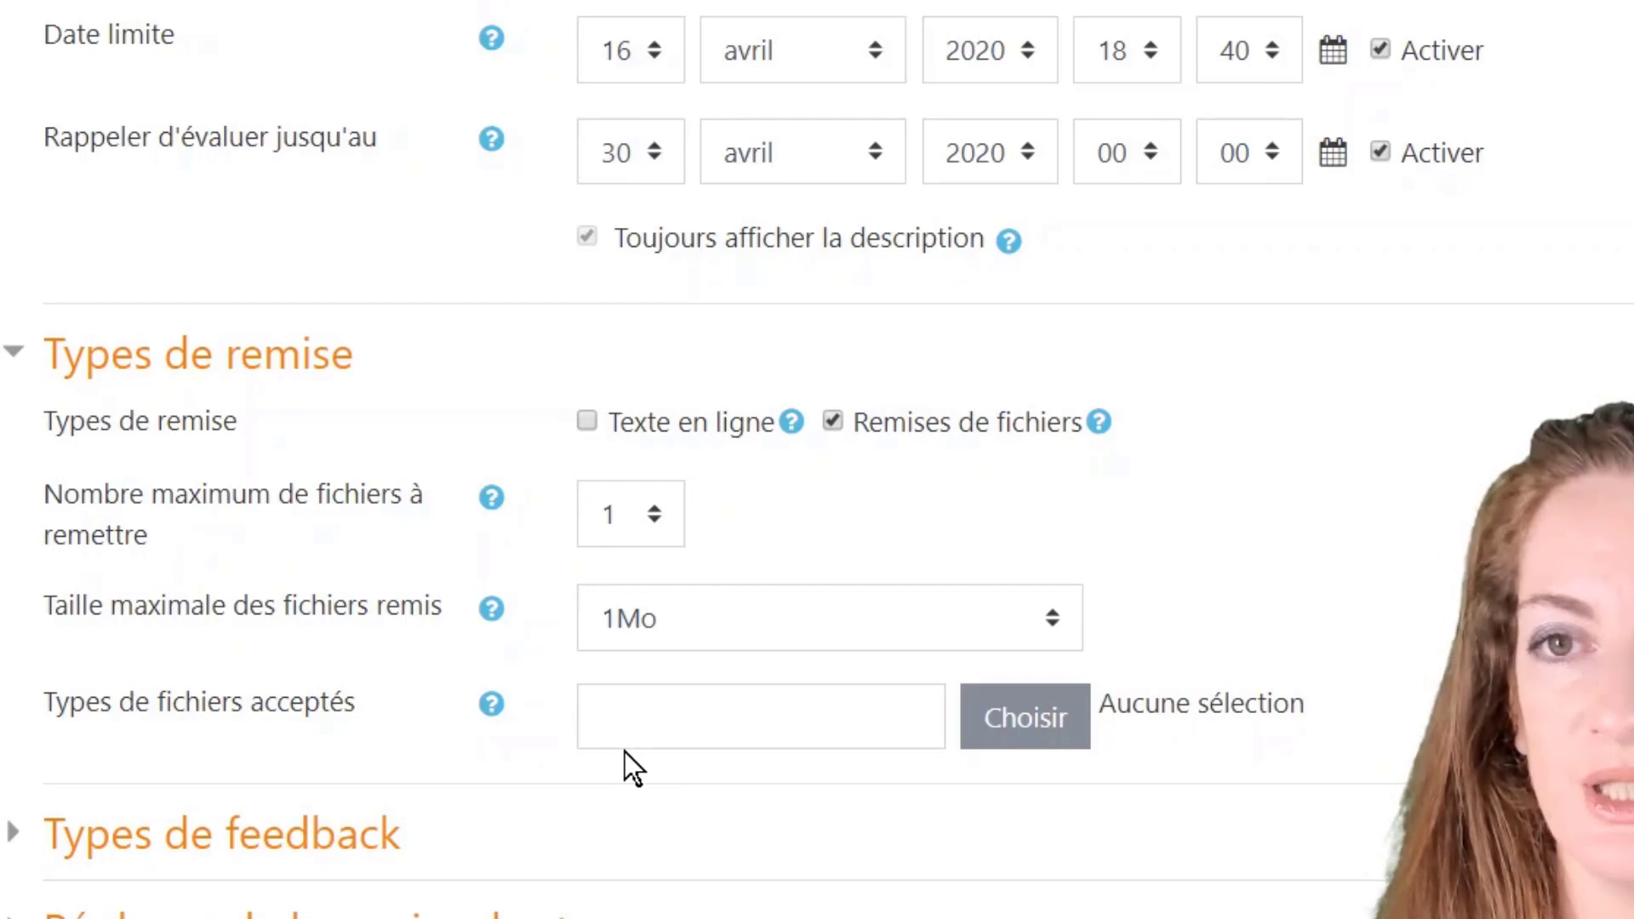
Step: Read the accepted file types help, then type 'pdf' and clear it, leaving types unrestricted
{"action": "left_click", "coordinate": [499, 708]}
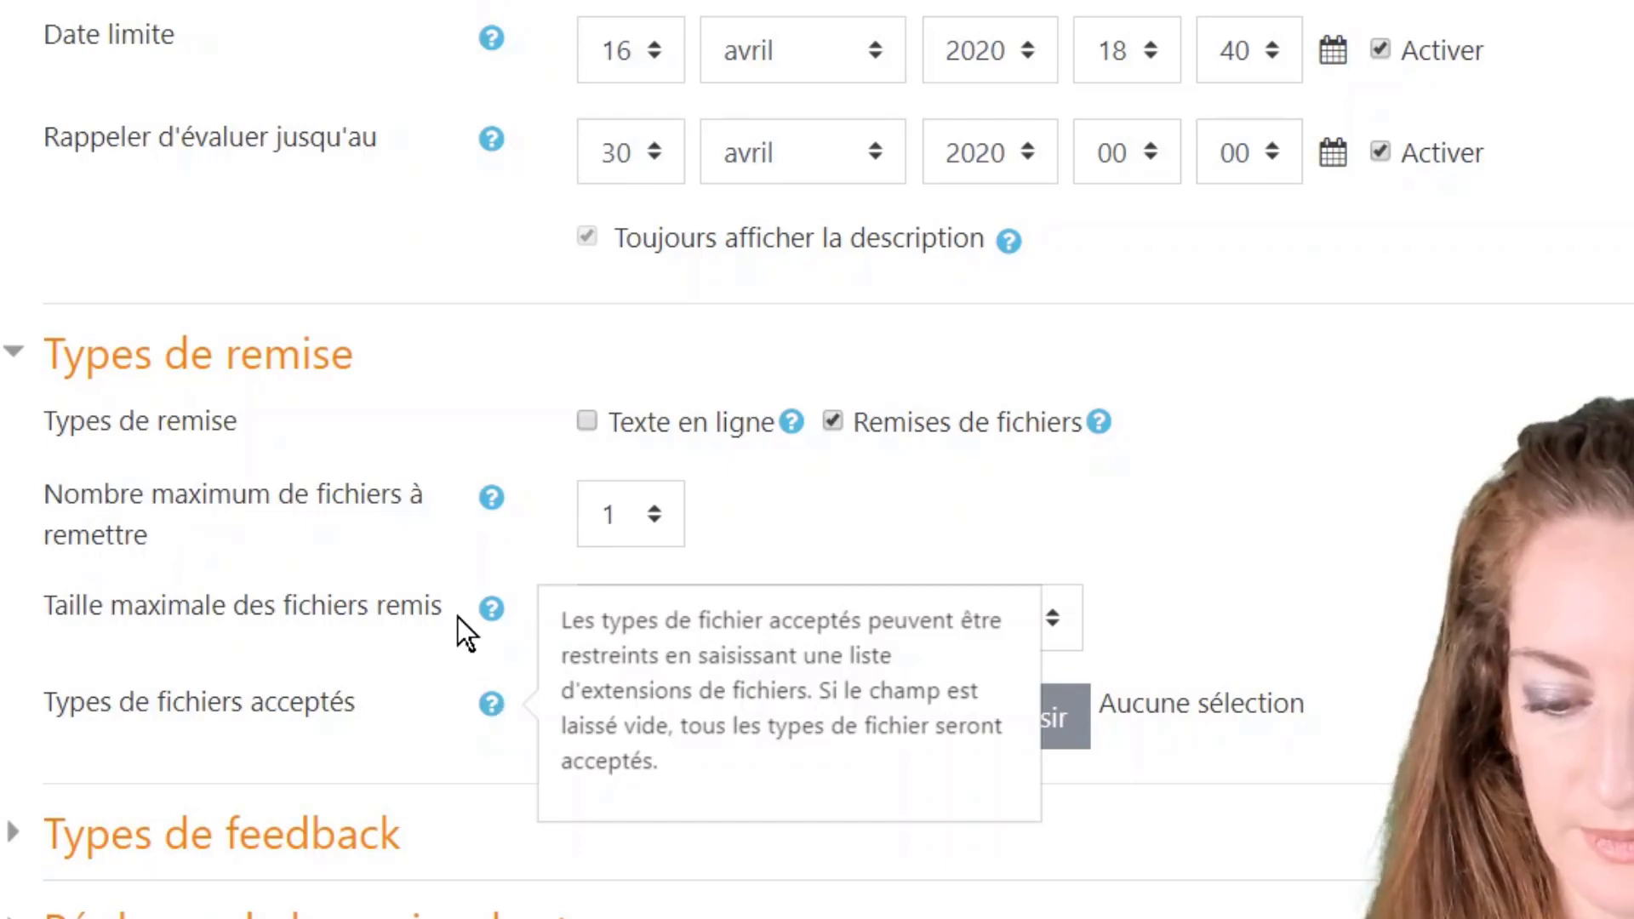
{"action": "left_click", "coordinate": [437, 651]}
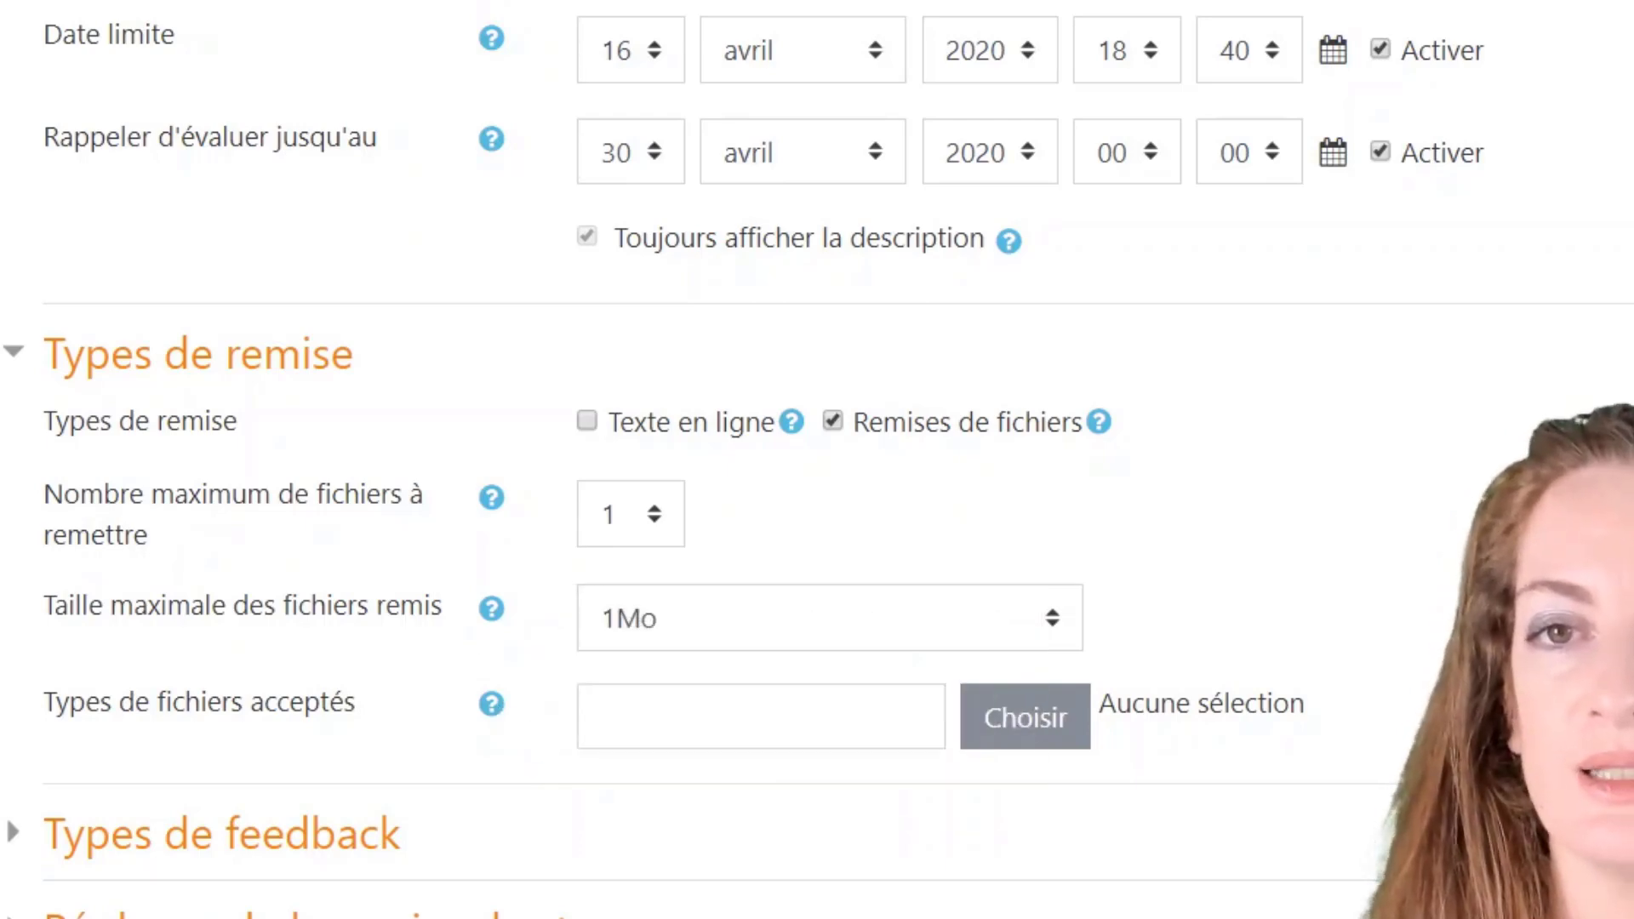
{"action": "left_click", "coordinate": [731, 716]}
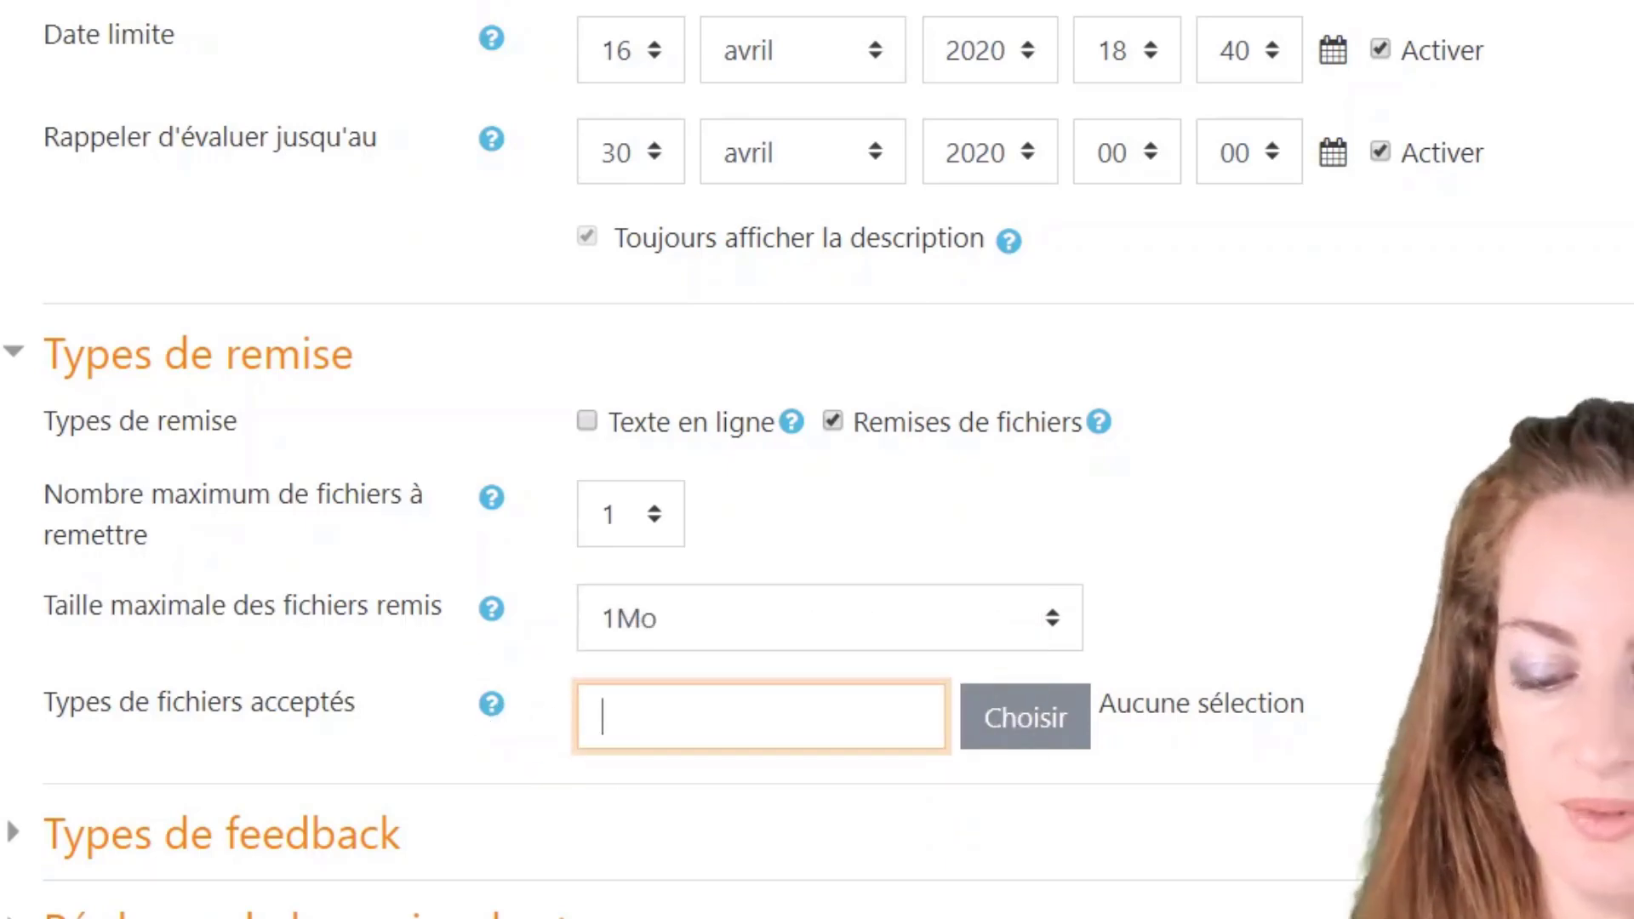
{"action": "type", "text": "pdf"}
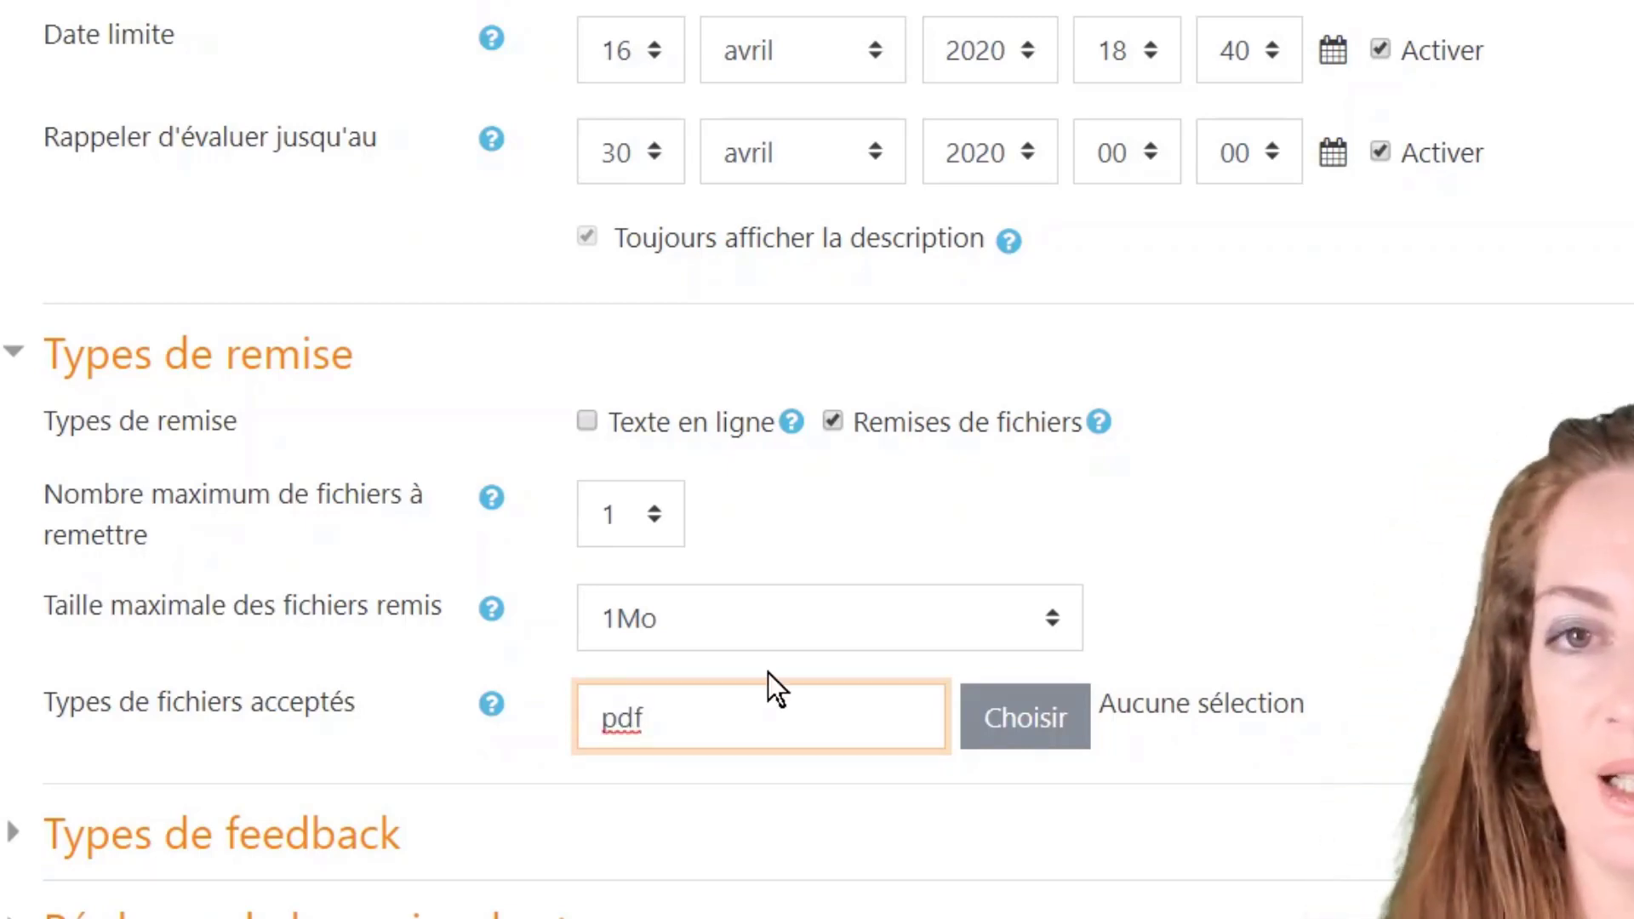
{"action": "type", "text": ","}
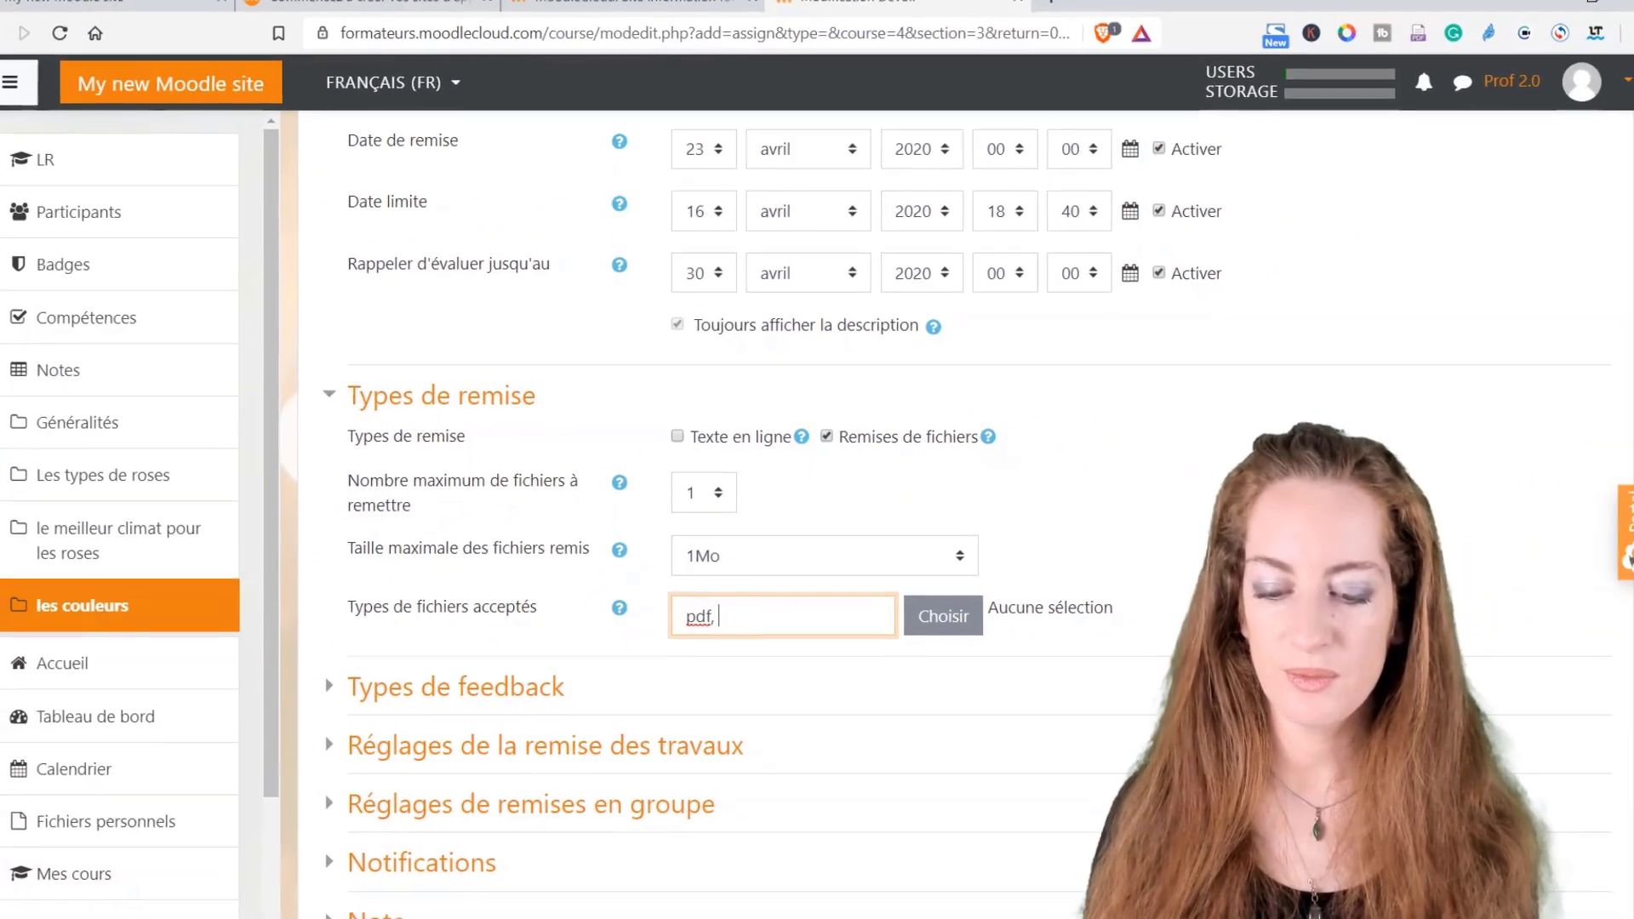
{"action": "left_click_drag", "start_coordinate": [710, 638], "coordinate": [657, 637]}
{"action": "key", "text": "BackSpace"}
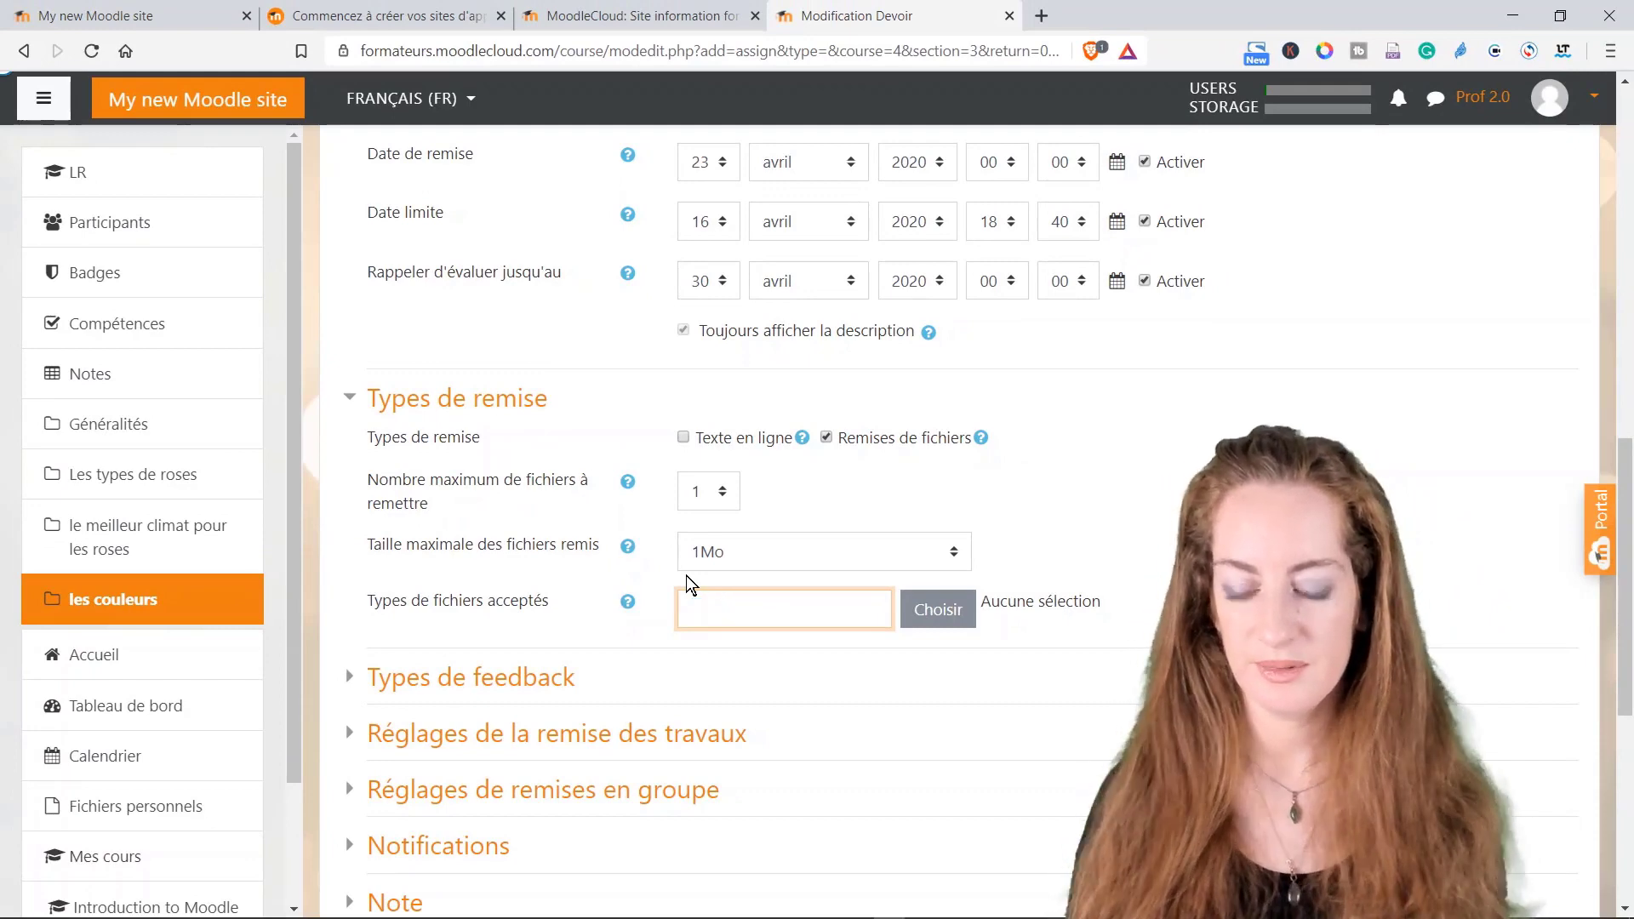
{"action": "scroll", "coordinate": [784, 646], "scroll_direction": "down", "scroll_amount": 1}
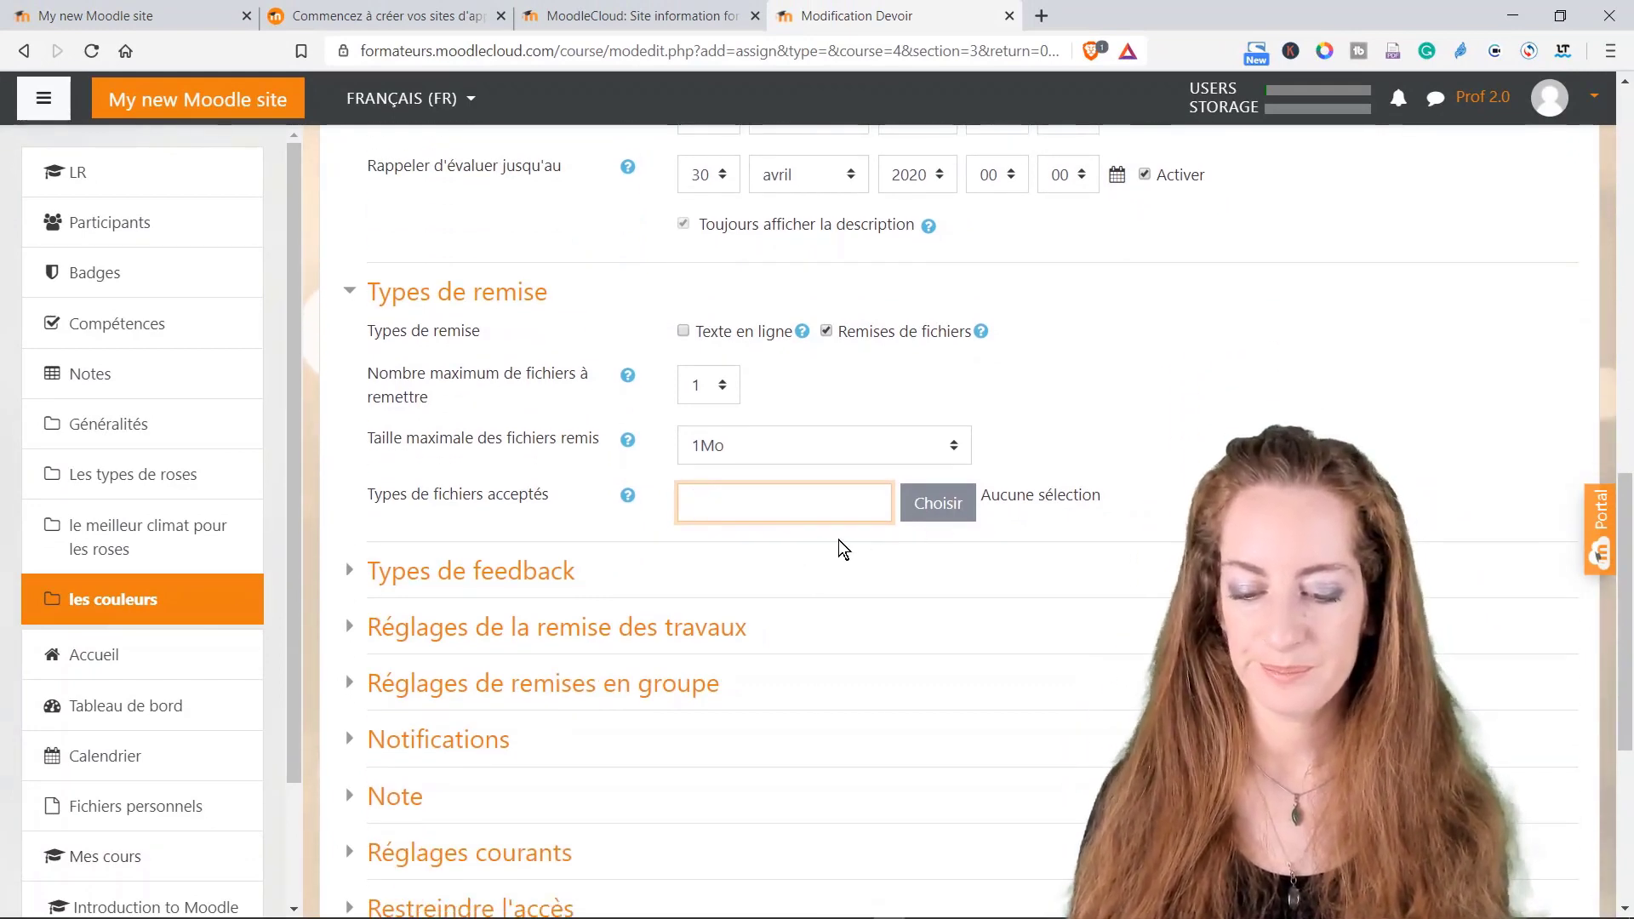
{"action": "scroll", "coordinate": [840, 548], "scroll_direction": "down", "scroll_amount": 1}
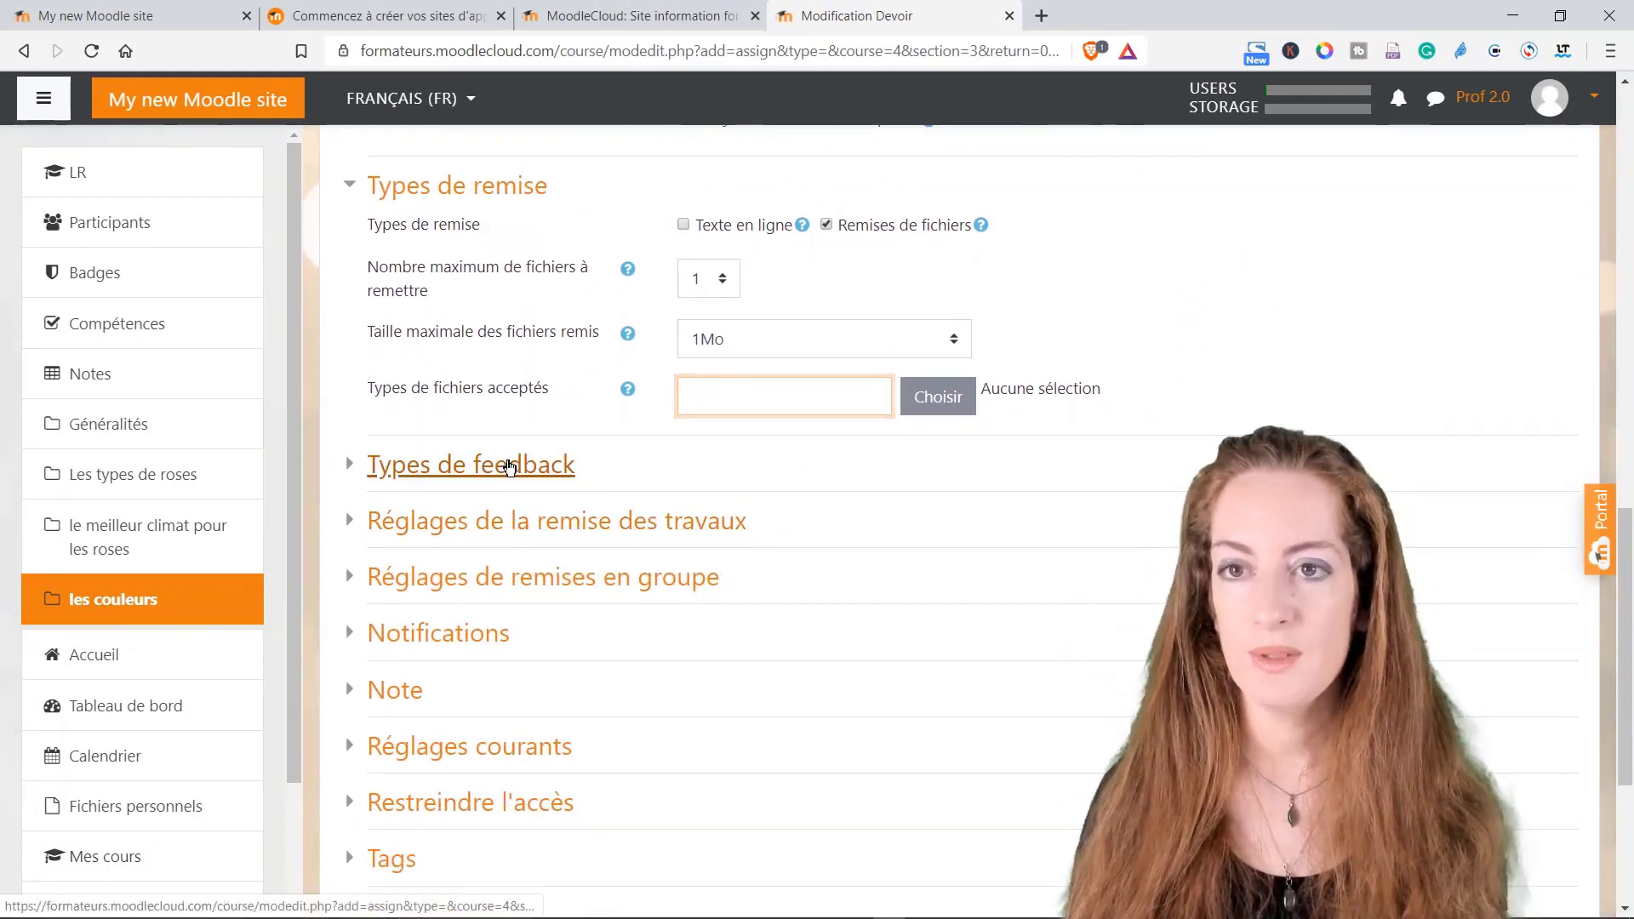
Step: Expand feedback, submission and group submission settings, and set group submission to Oui
{"action": "left_click", "coordinate": [508, 466]}
{"action": "scroll", "coordinate": [596, 451], "scroll_direction": "down", "scroll_amount": 2}
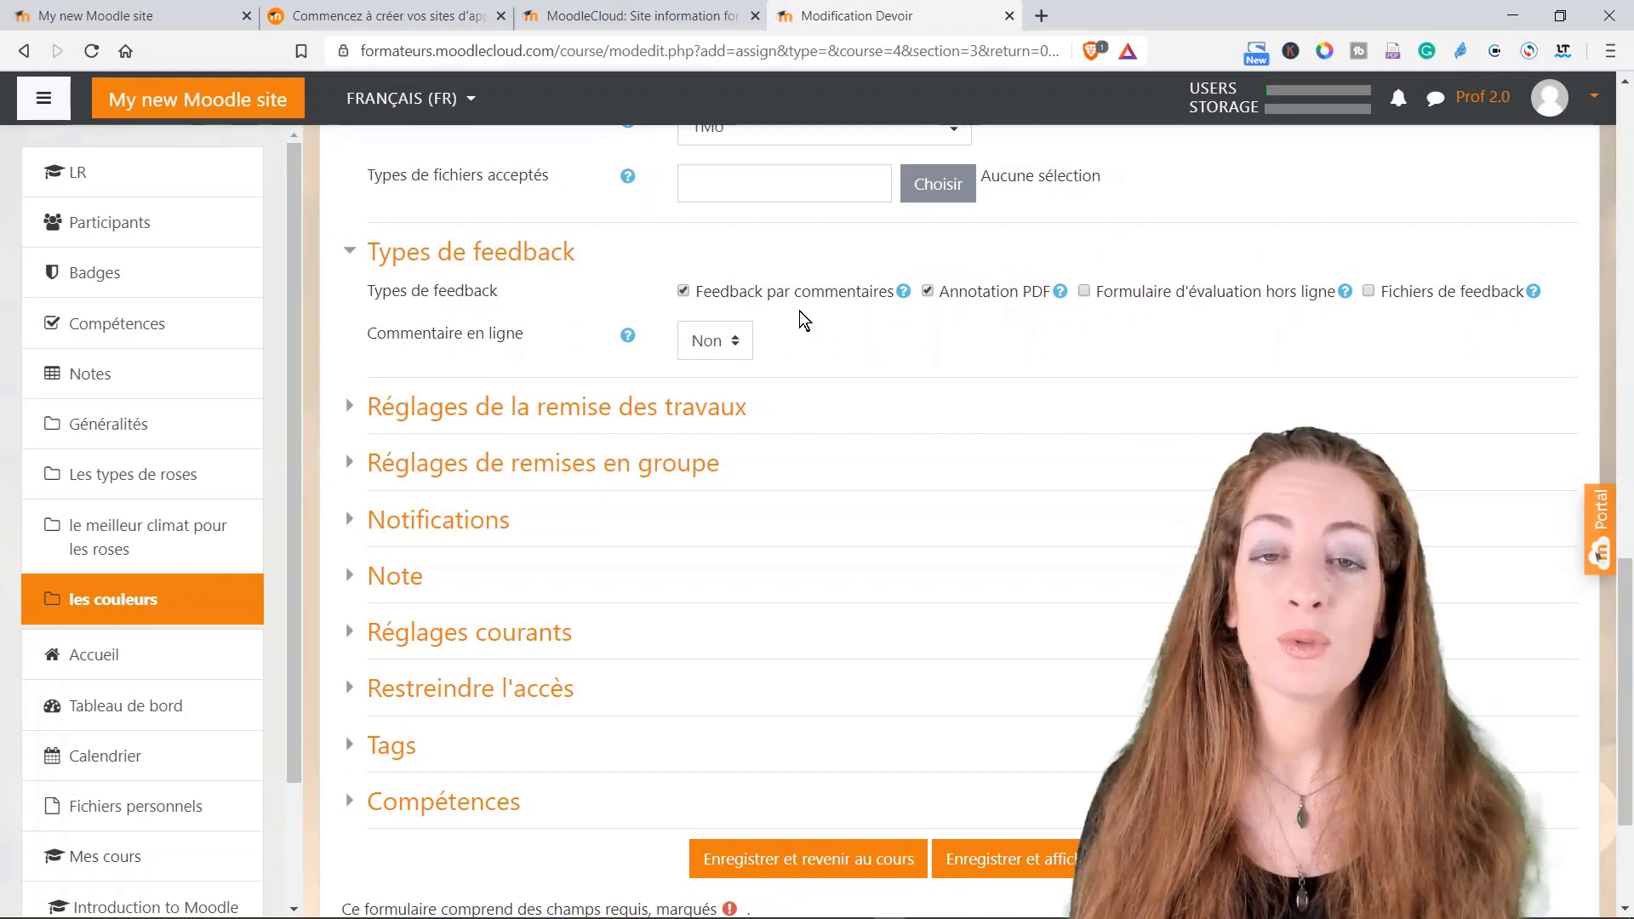
{"action": "left_click", "coordinate": [681, 410]}
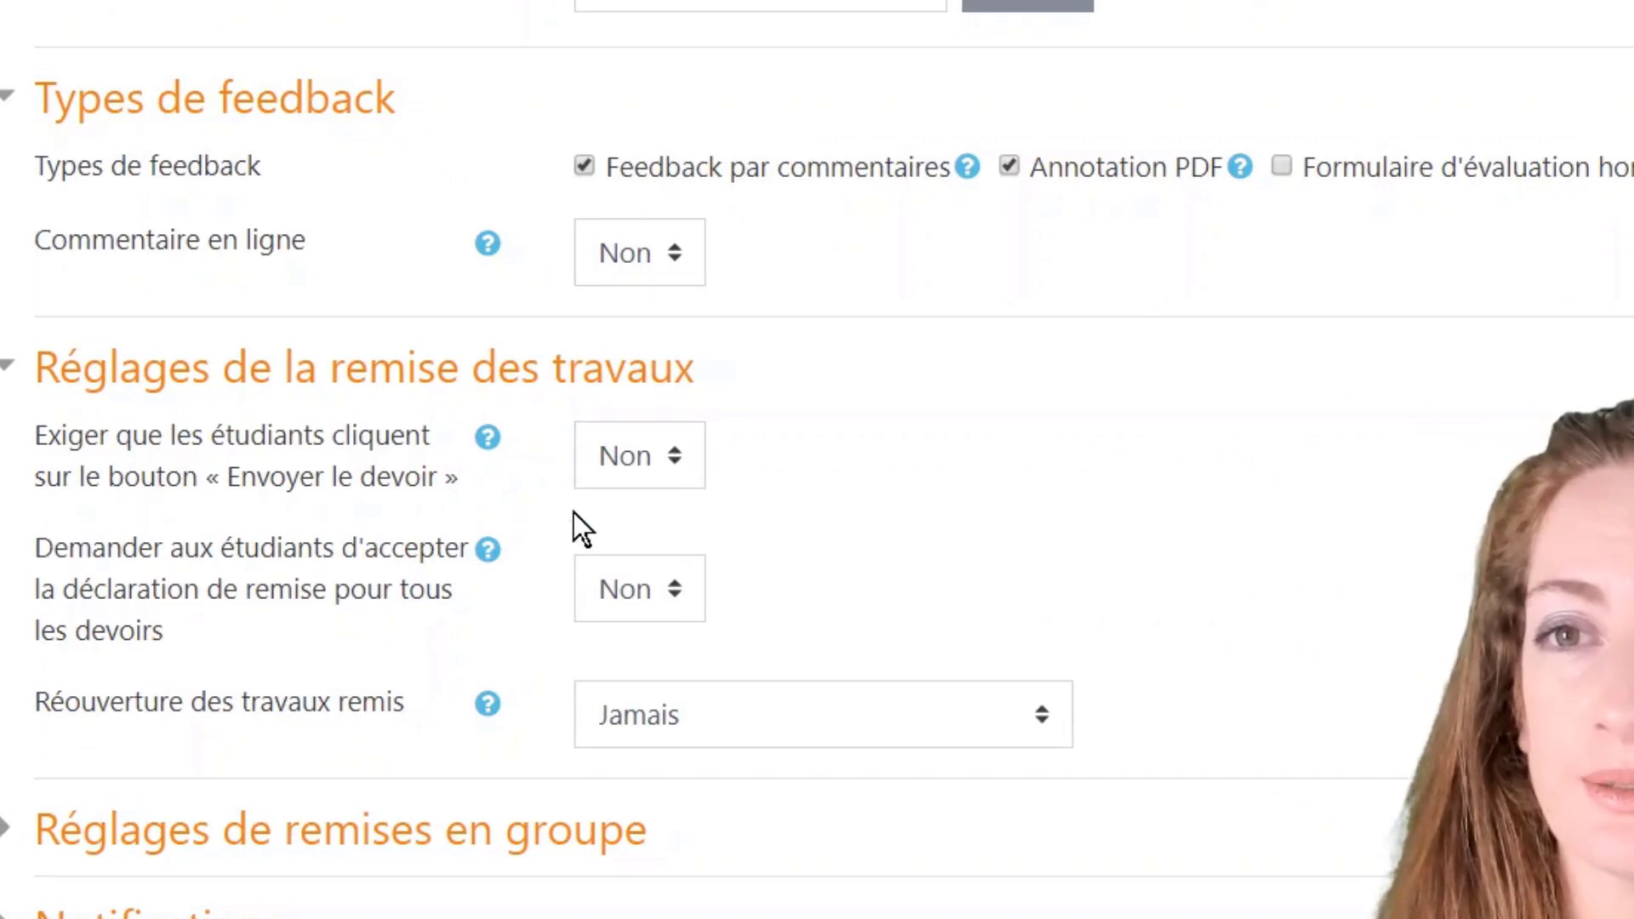
{"action": "scroll", "coordinate": [773, 613], "scroll_direction": "down", "scroll_amount": 5}
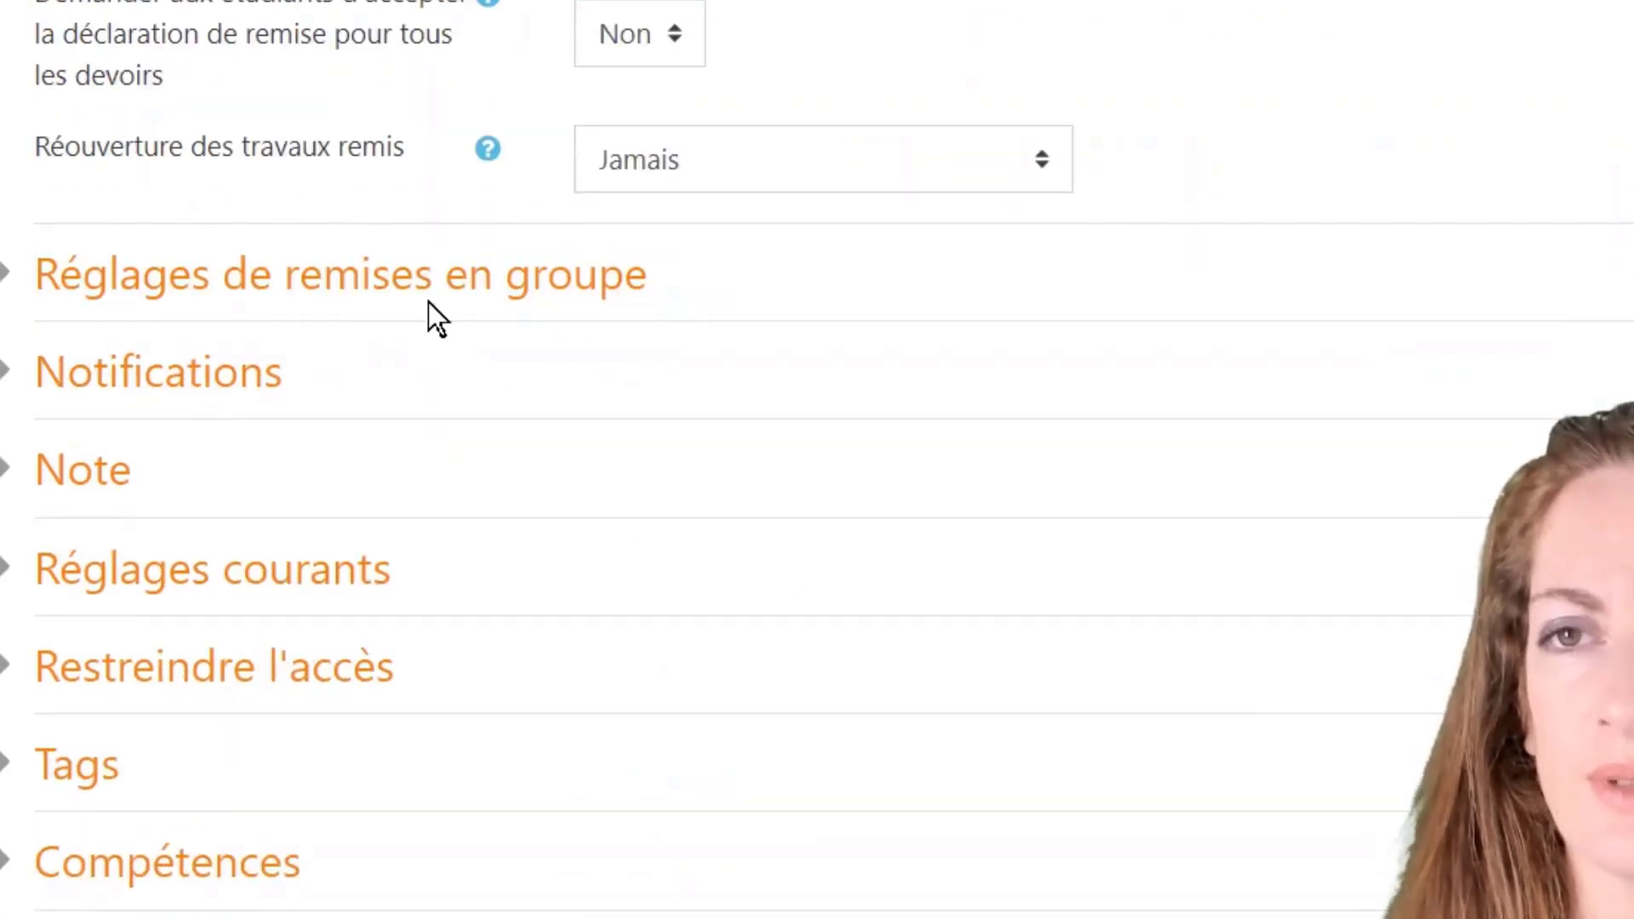
{"action": "left_click", "coordinate": [364, 293]}
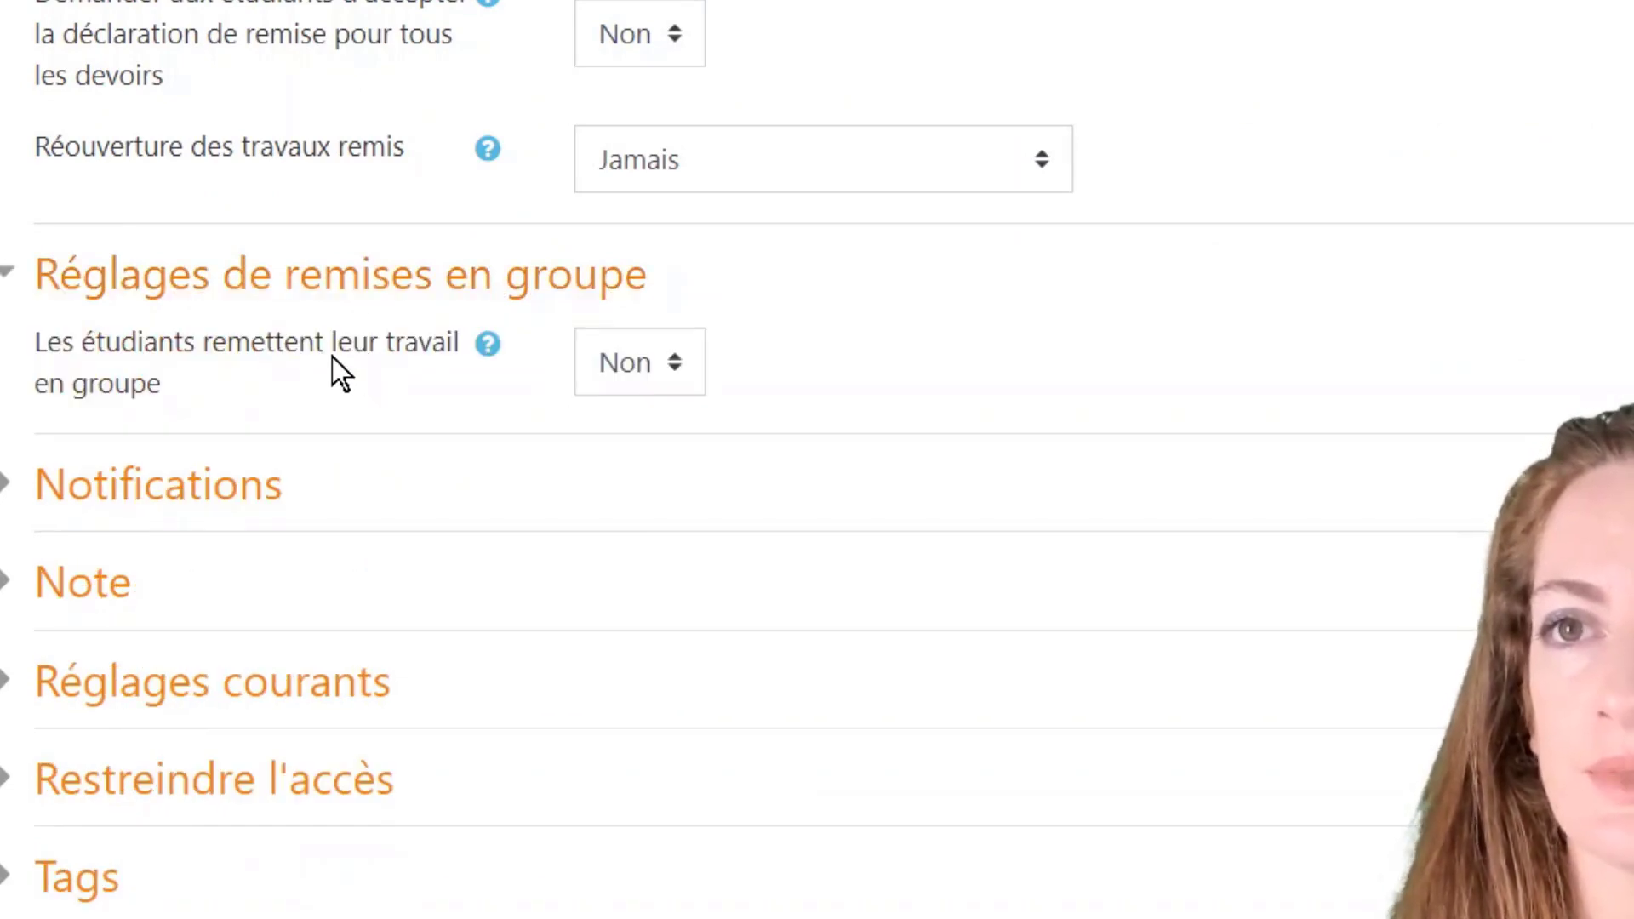
{"action": "left_click", "coordinate": [682, 378]}
{"action": "left_click", "coordinate": [652, 457]}
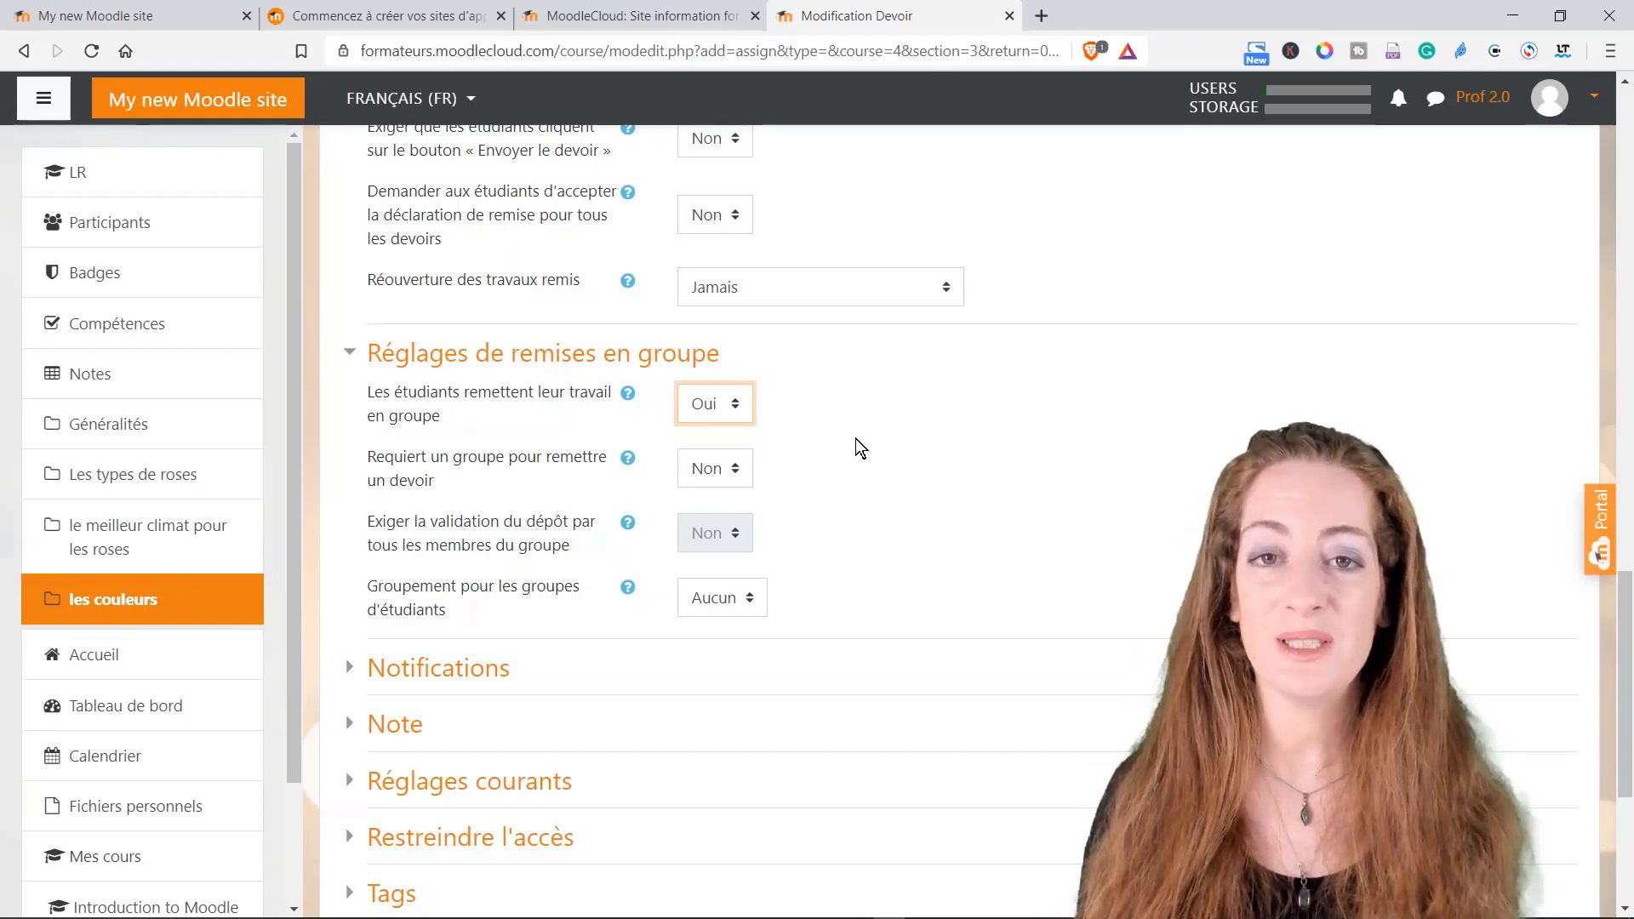
Step: Set 'Informer les évaluateurs des travaux remis' to Oui under Notifications
{"action": "left_click", "coordinate": [495, 675]}
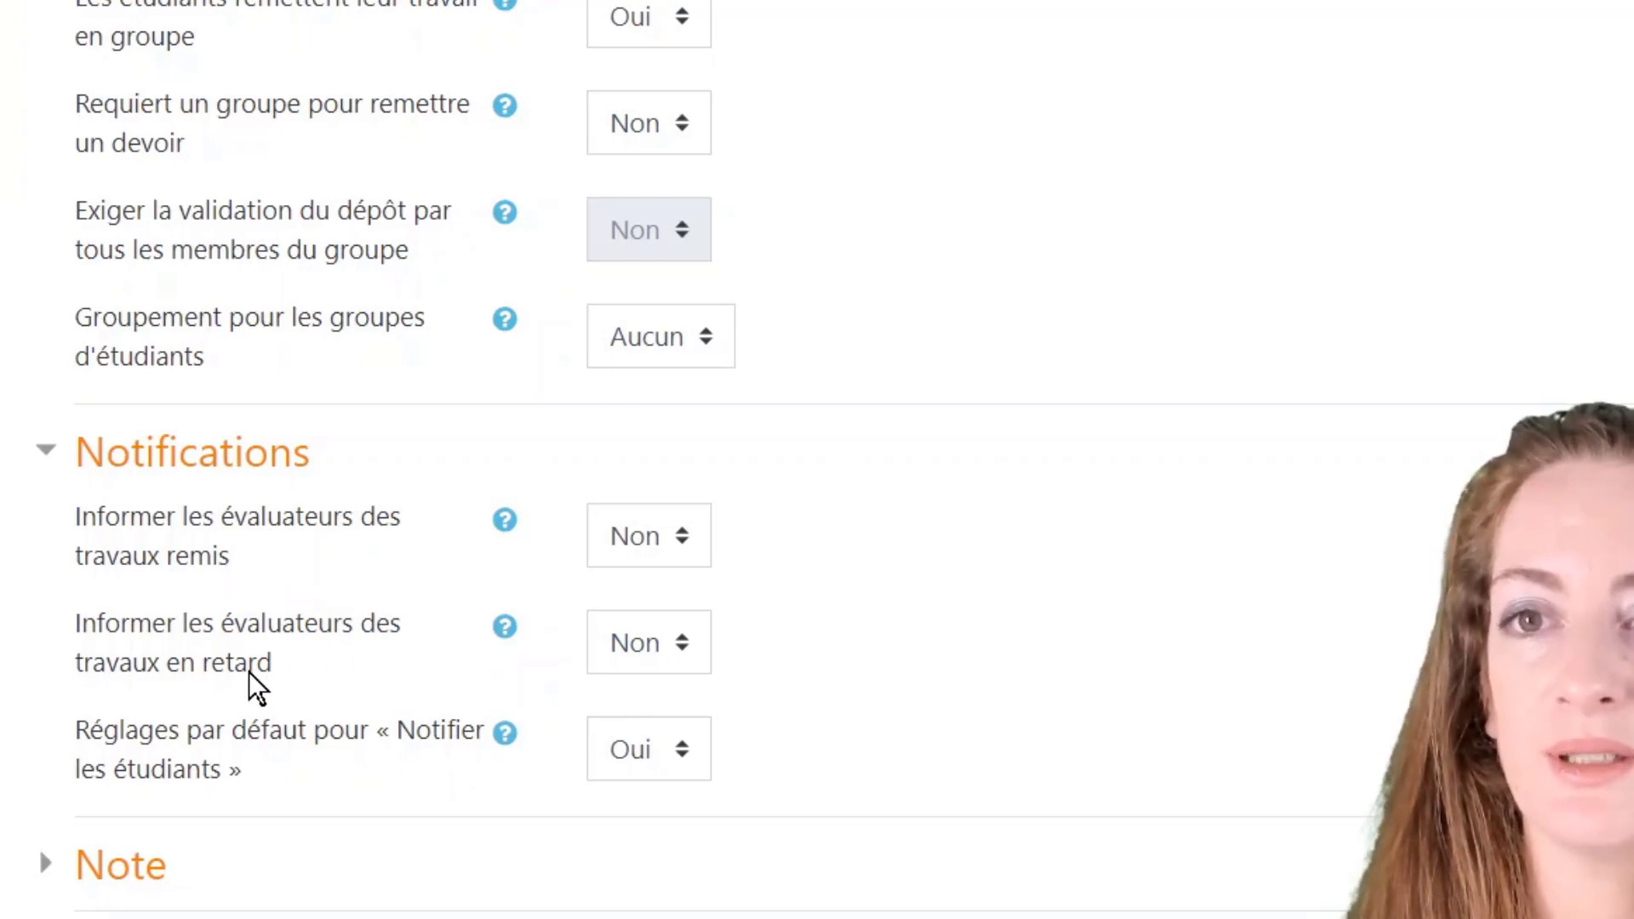
{"action": "left_click", "coordinate": [687, 548]}
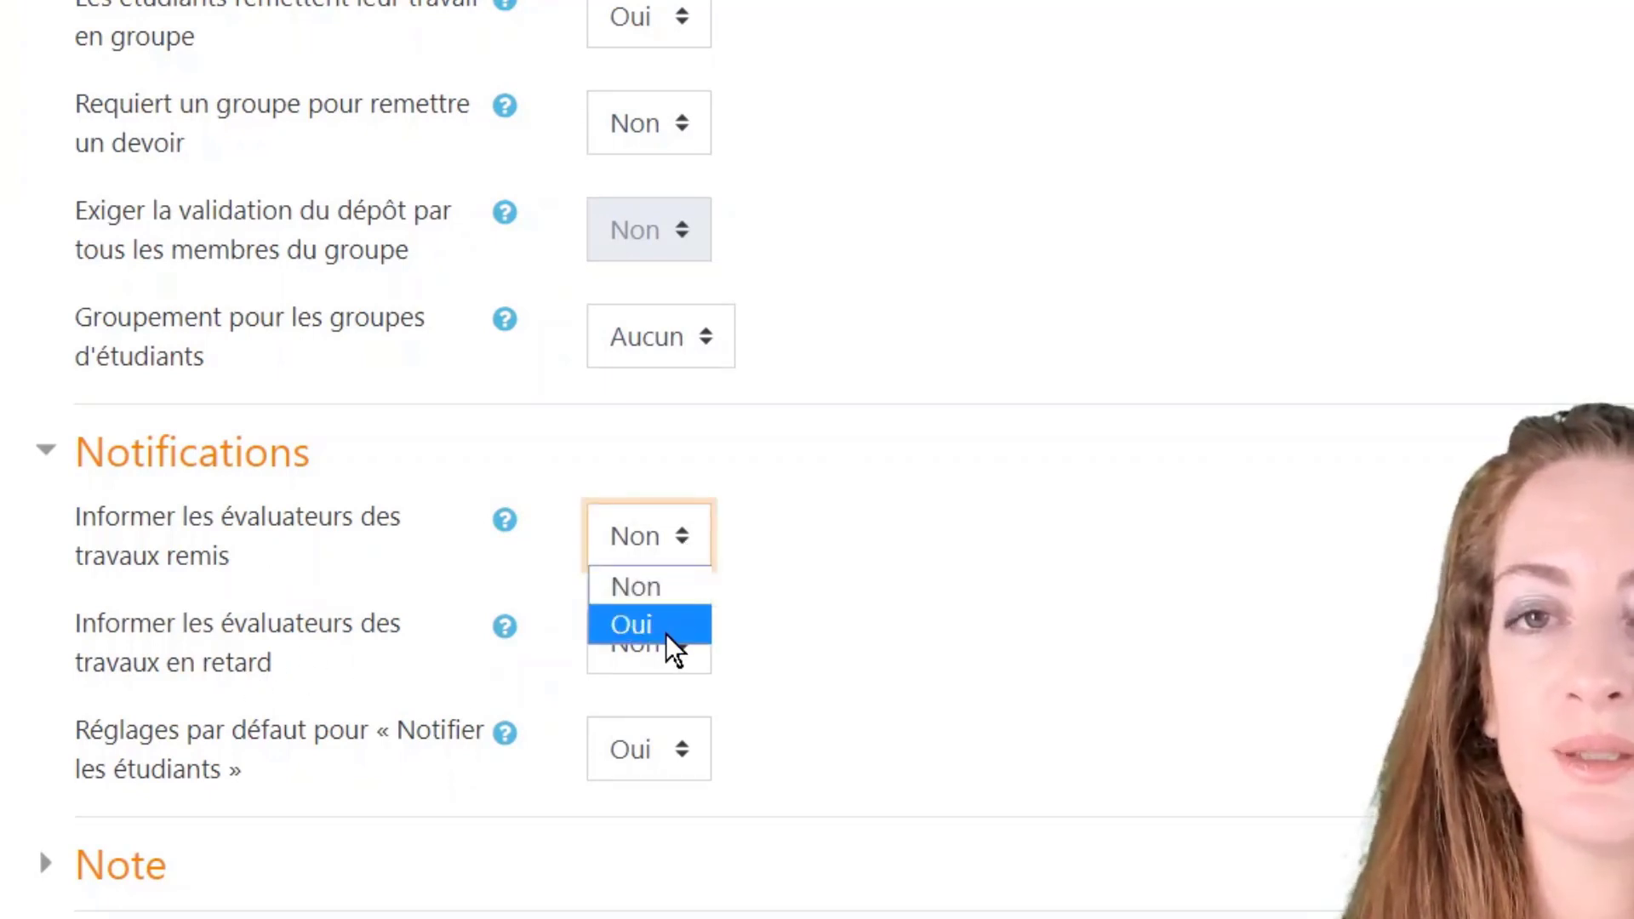
{"action": "left_click", "coordinate": [668, 626]}
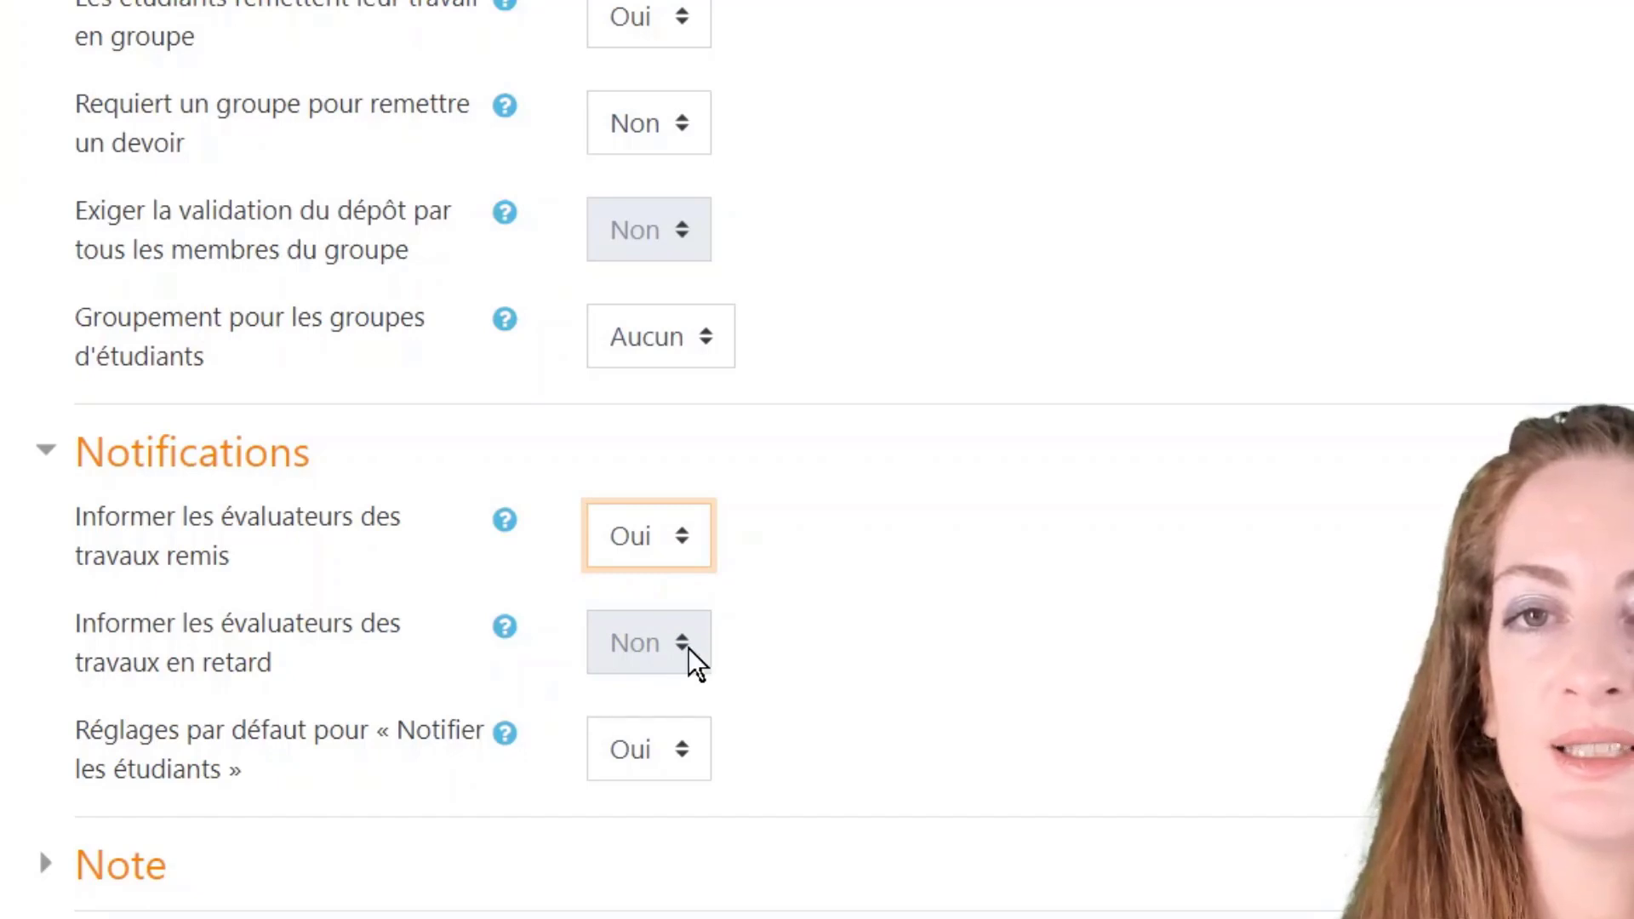
{"action": "left_click", "coordinate": [816, 645]}
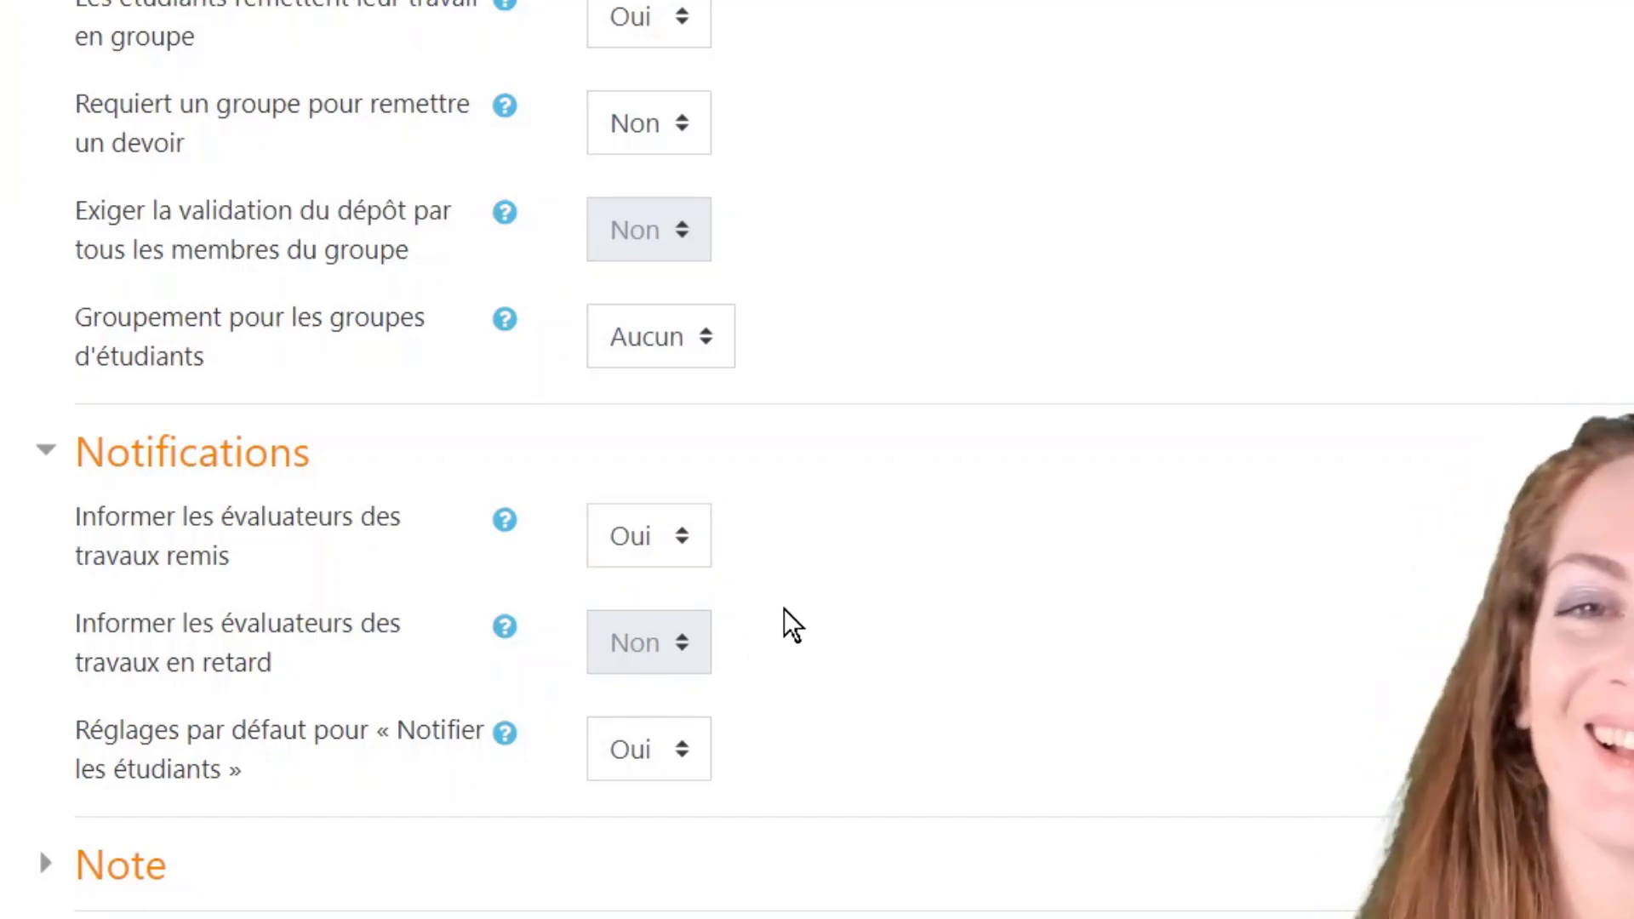
Step: Expand the Note settings and save the assignment with 'Enregistrer et afficher'
{"action": "scroll", "coordinate": [793, 625], "scroll_direction": "down", "scroll_amount": 2}
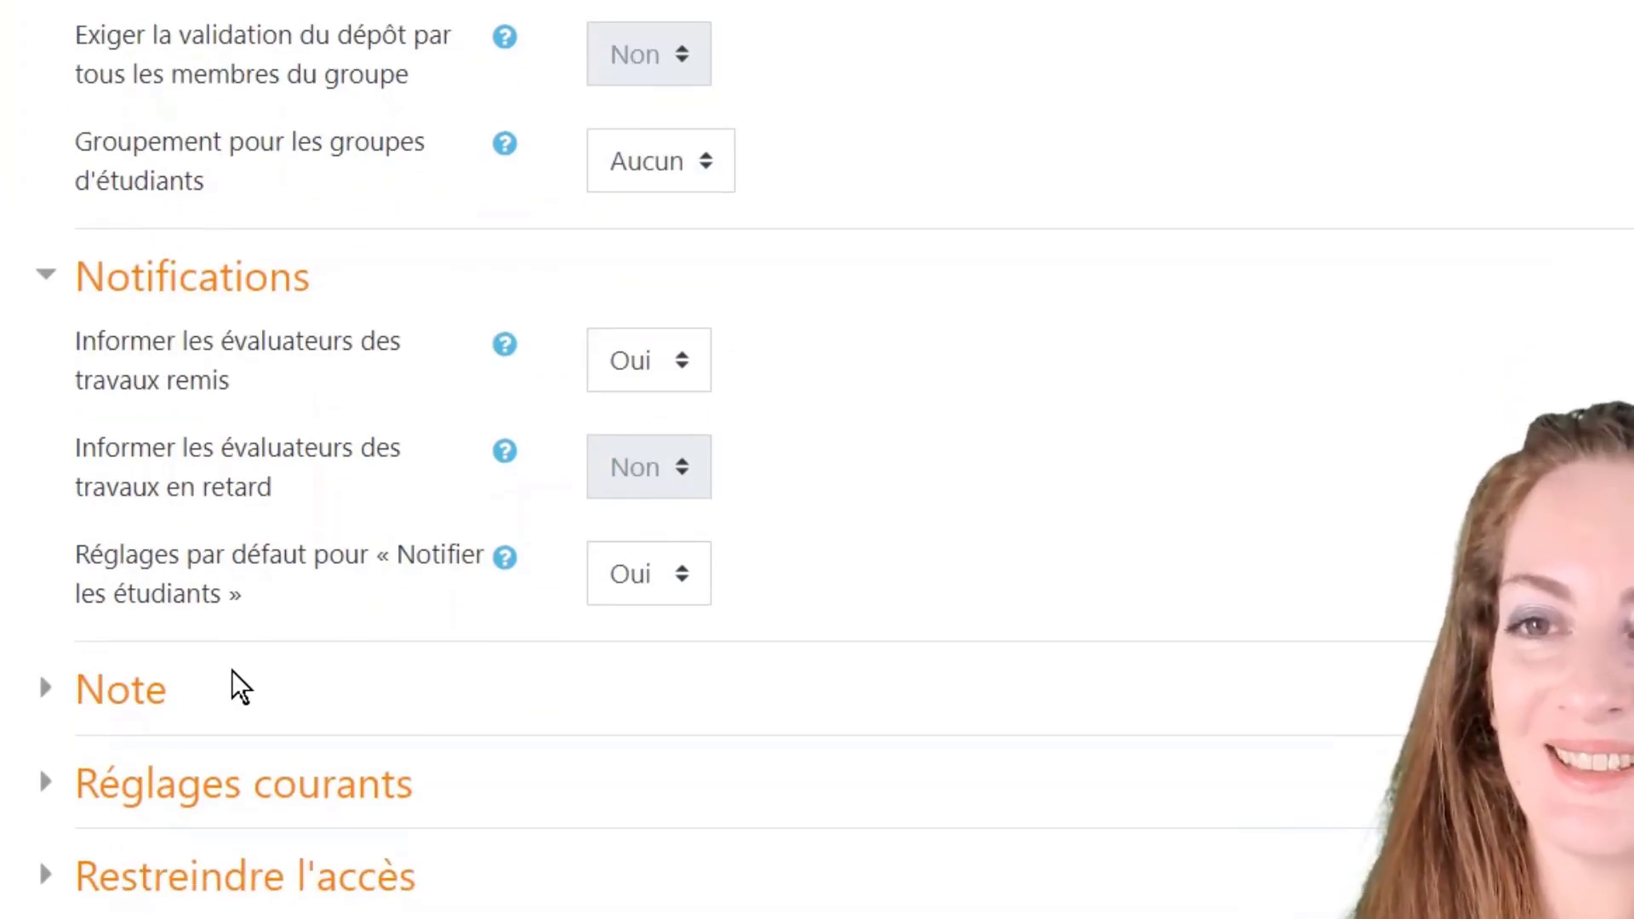
{"action": "left_click", "coordinate": [142, 704]}
{"action": "scroll", "coordinate": [366, 664], "scroll_direction": "down", "scroll_amount": 6}
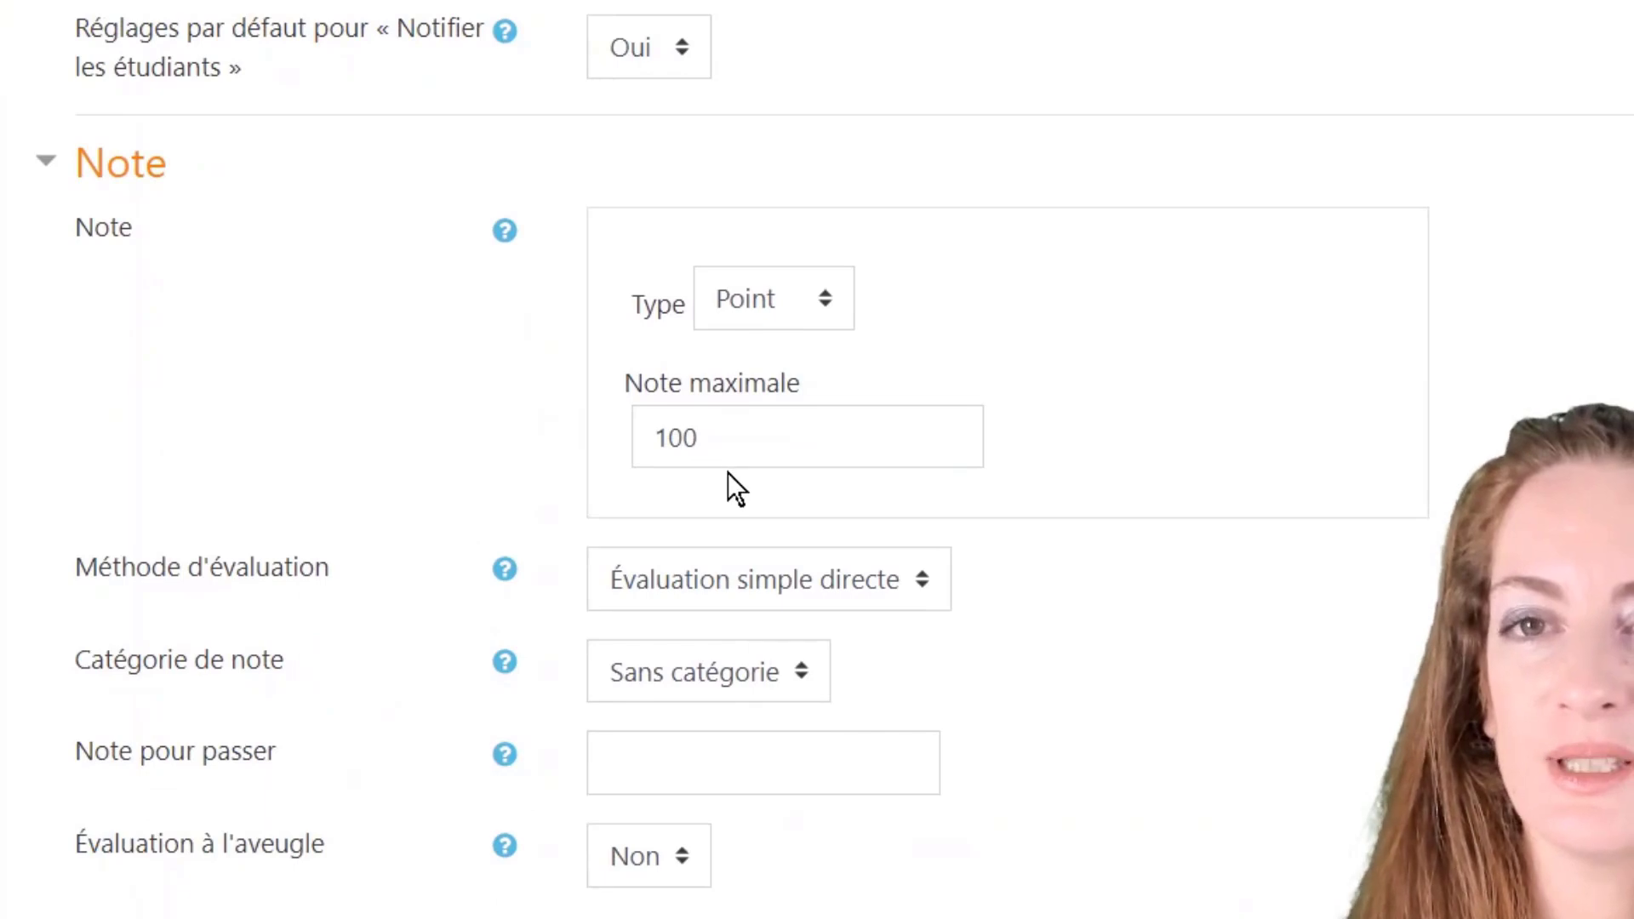
{"action": "scroll", "coordinate": [375, 627], "scroll_direction": "down", "scroll_amount": 7}
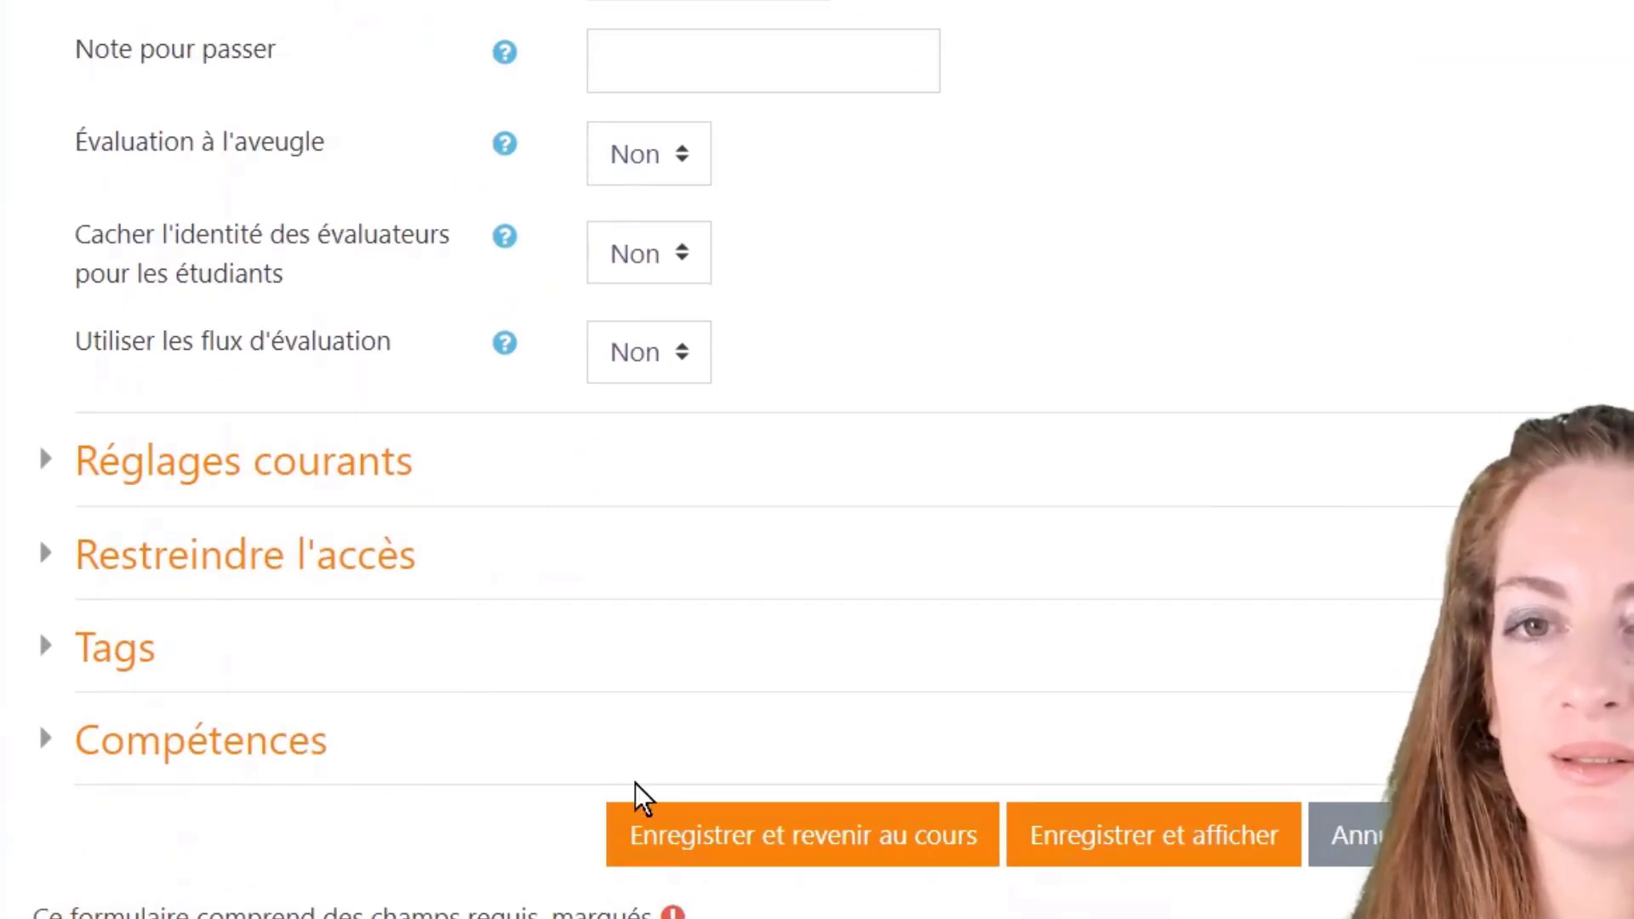
{"action": "left_click", "coordinate": [900, 856]}
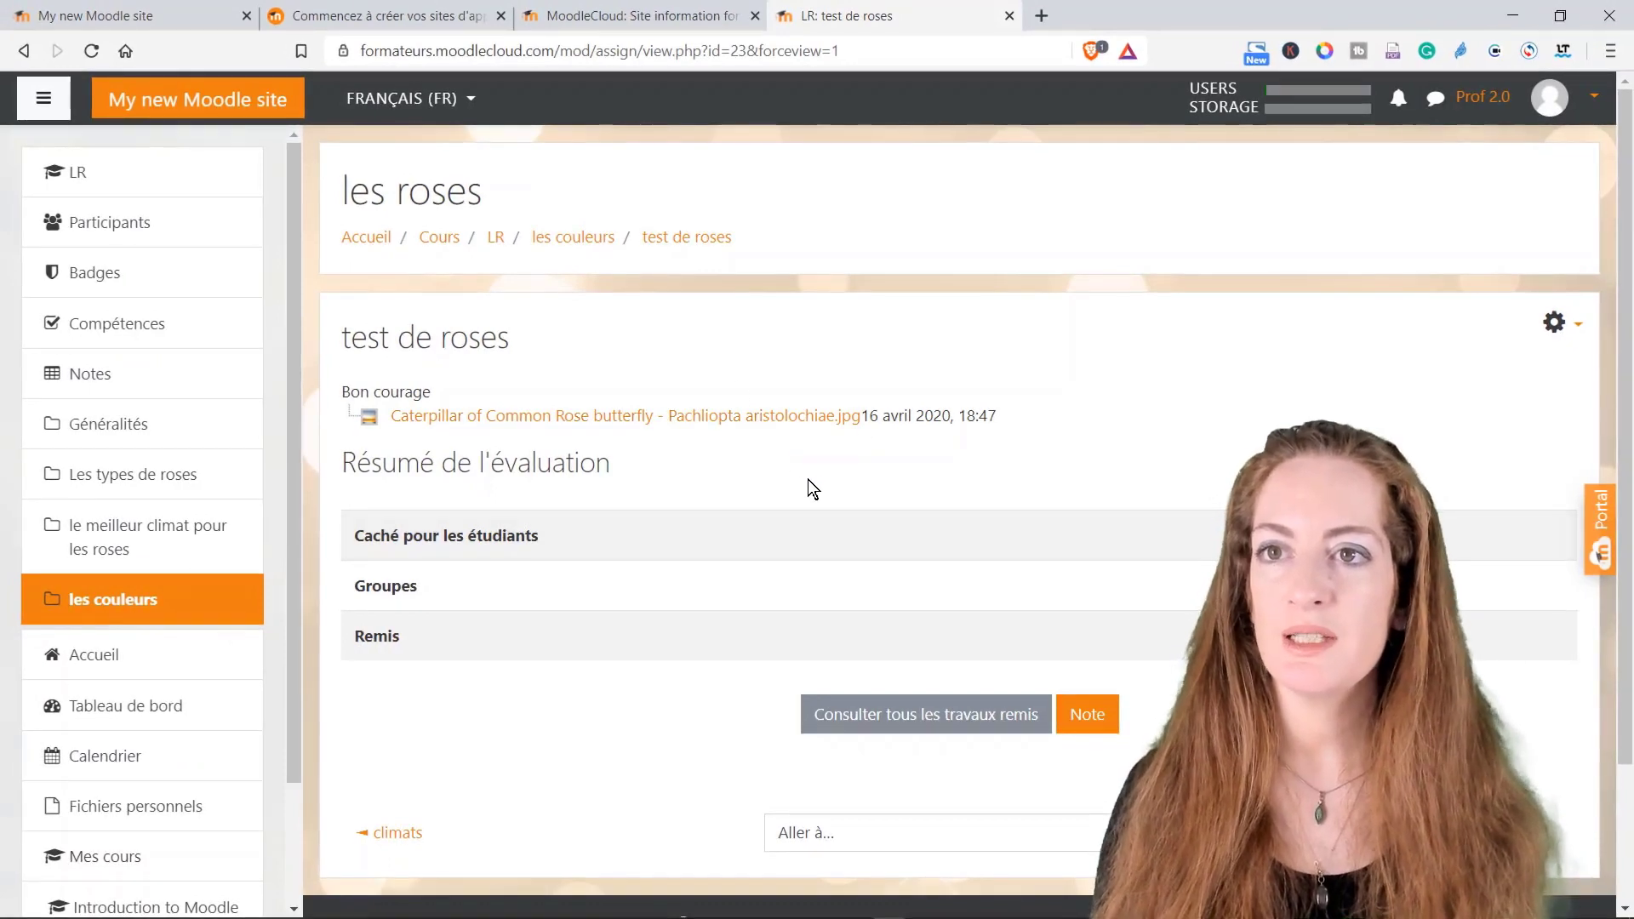
Step: Open the grader for 'test de roses', then go back to the 'les couleurs' course section
{"action": "scroll", "coordinate": [724, 460], "scroll_direction": "down", "scroll_amount": 2}
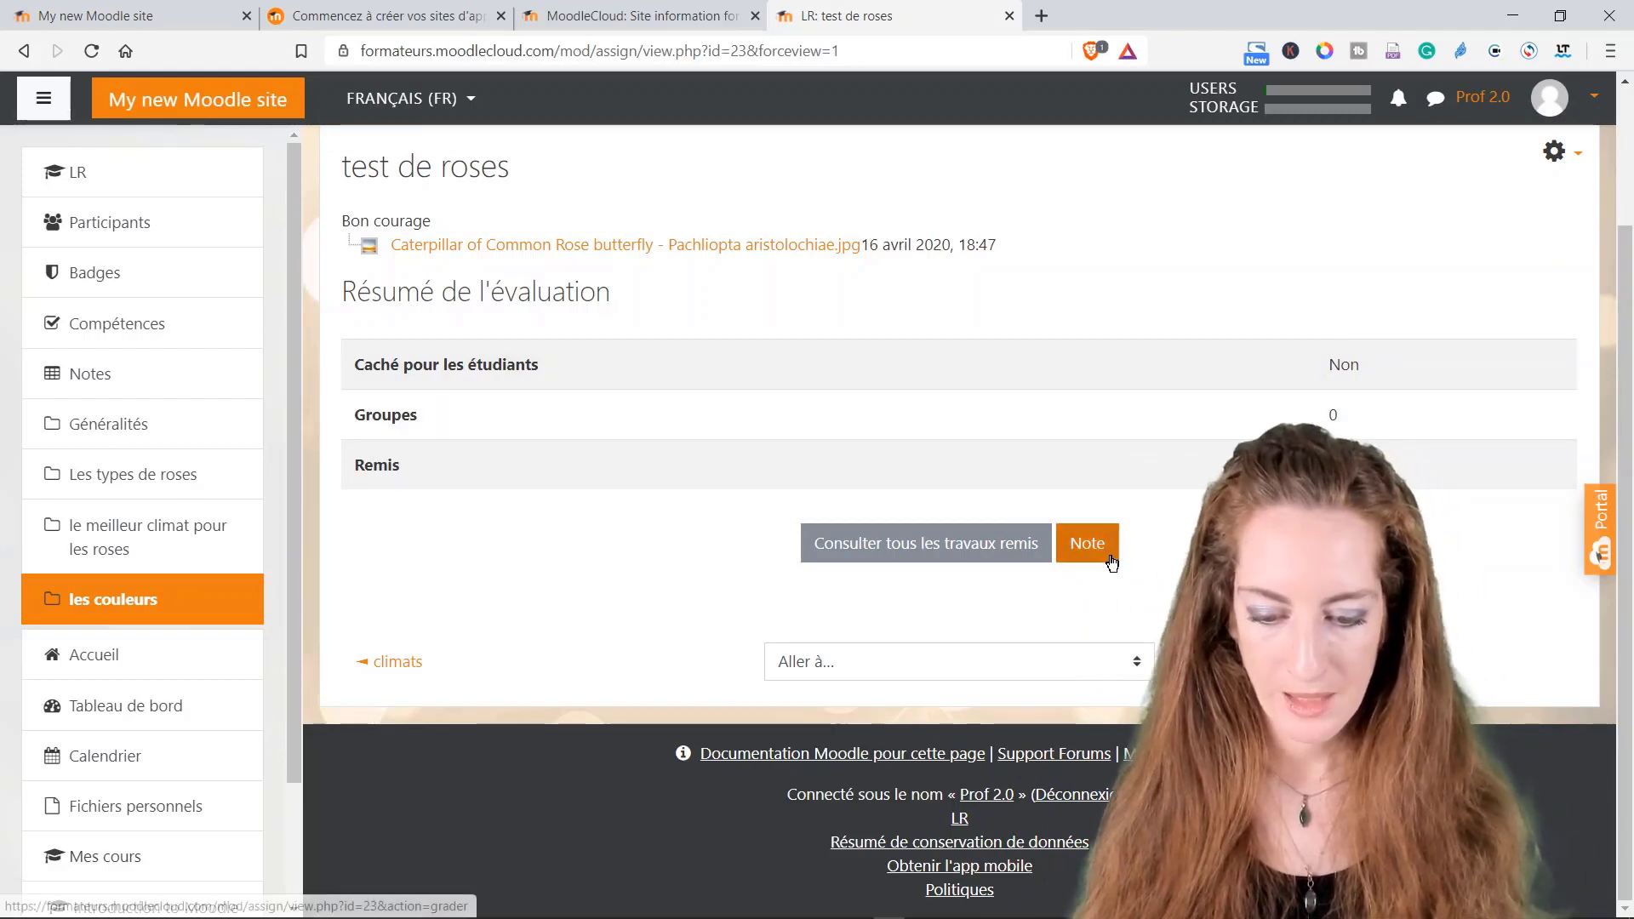
{"action": "left_click", "coordinate": [1109, 553]}
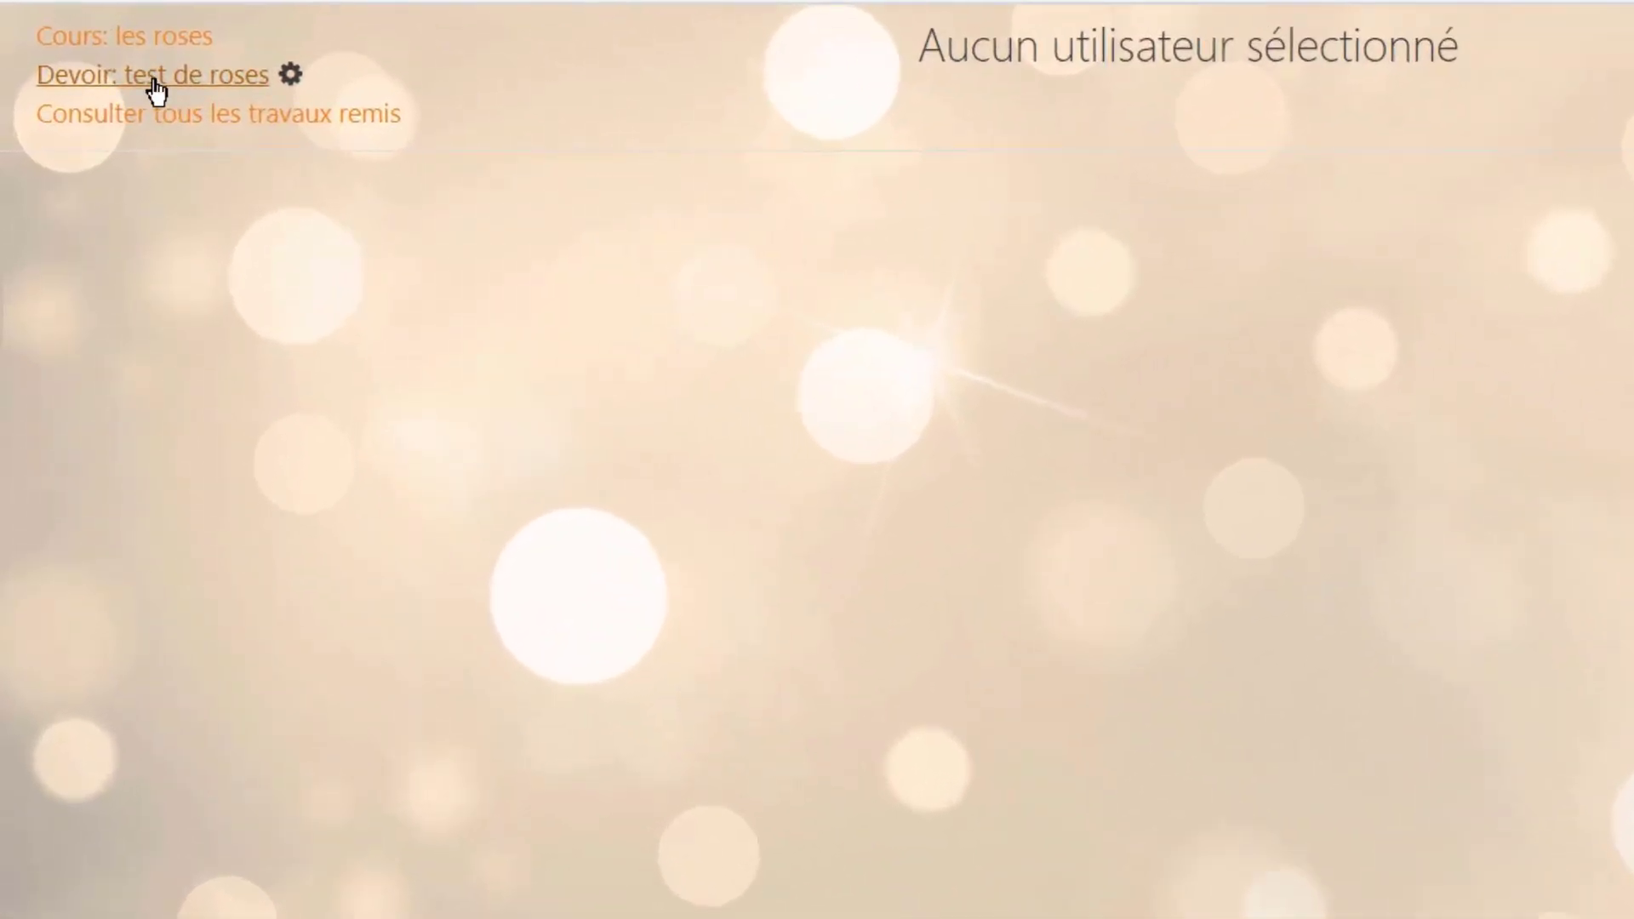
{"action": "left_click", "coordinate": [155, 84]}
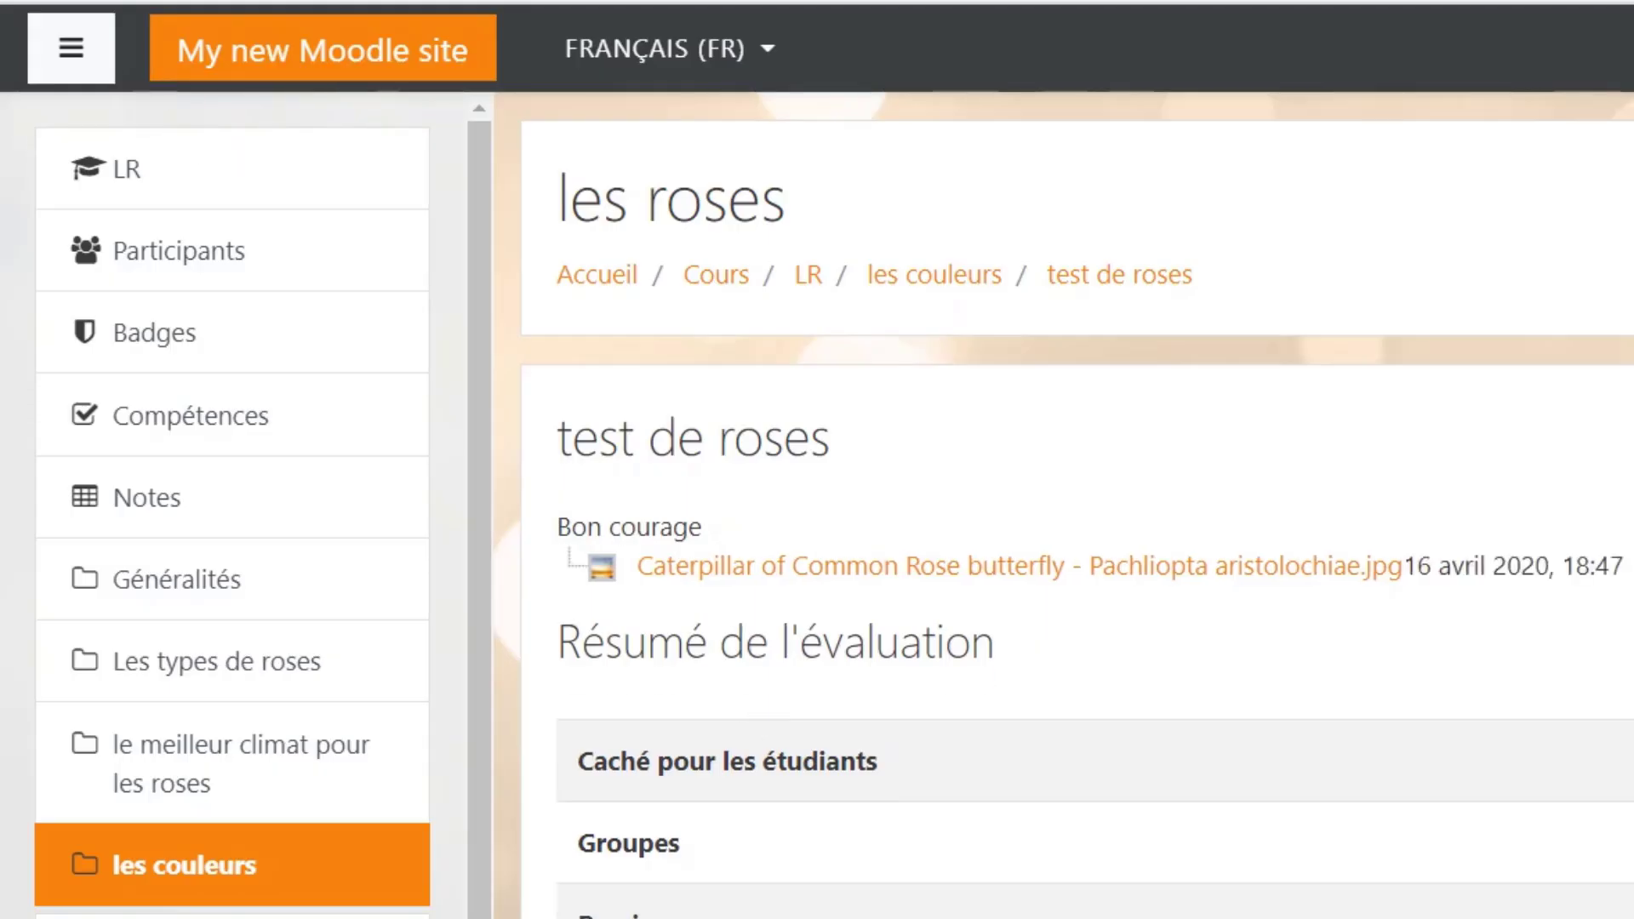
{"action": "left_click", "coordinate": [924, 281]}
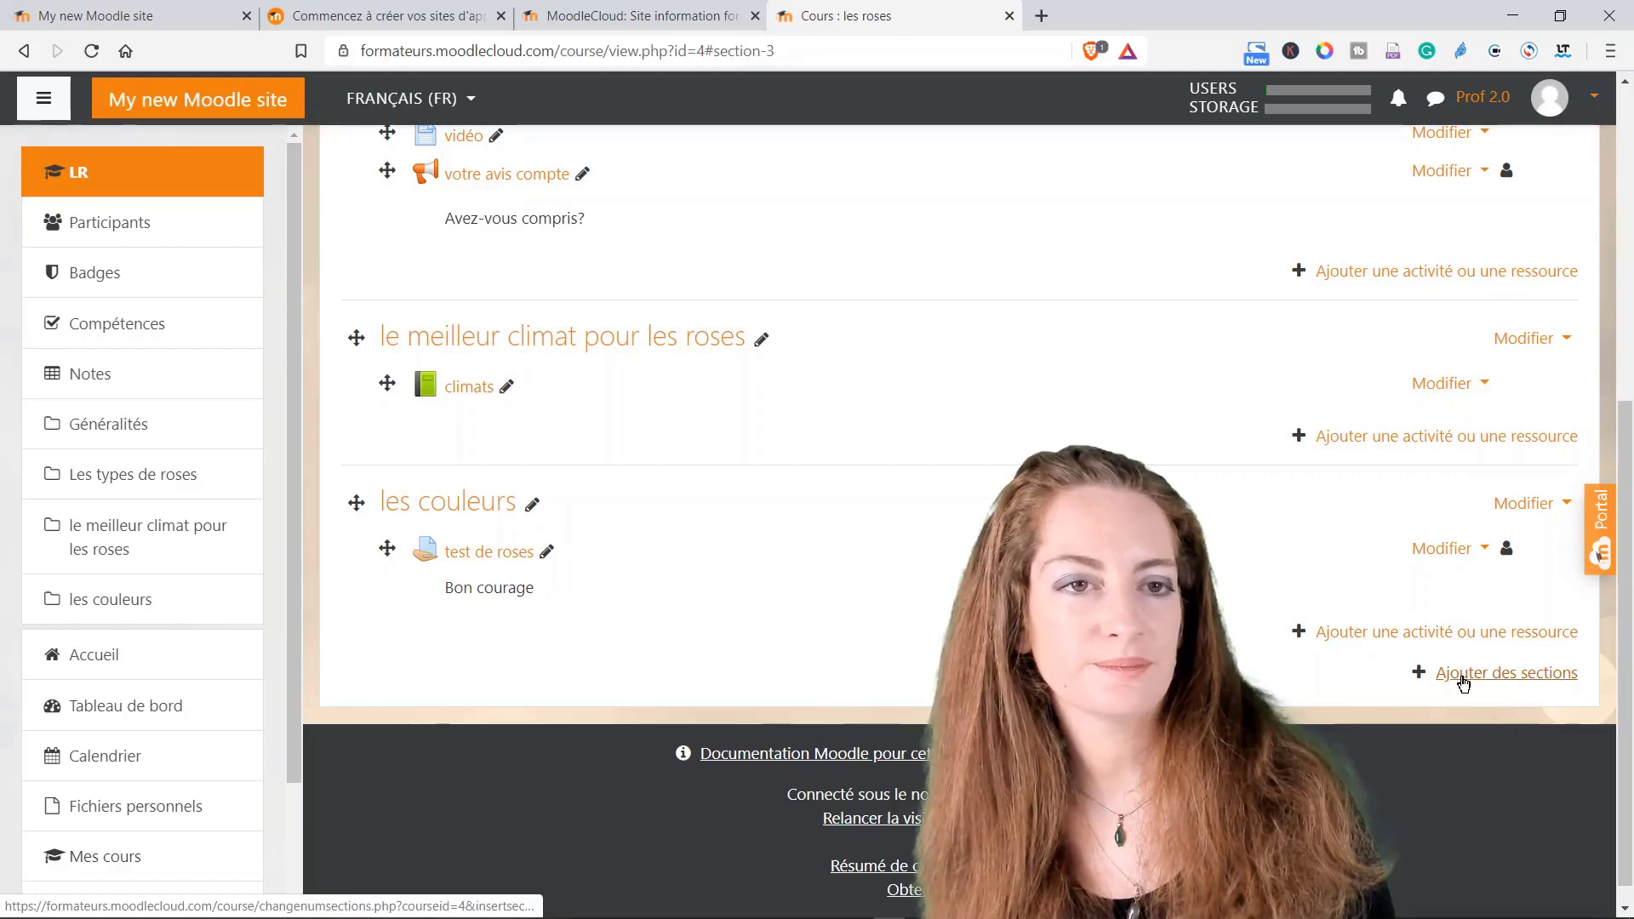
Step: Pick Test in the activity chooser for 'les couleurs' and add it
{"action": "left_click", "coordinate": [1443, 635]}
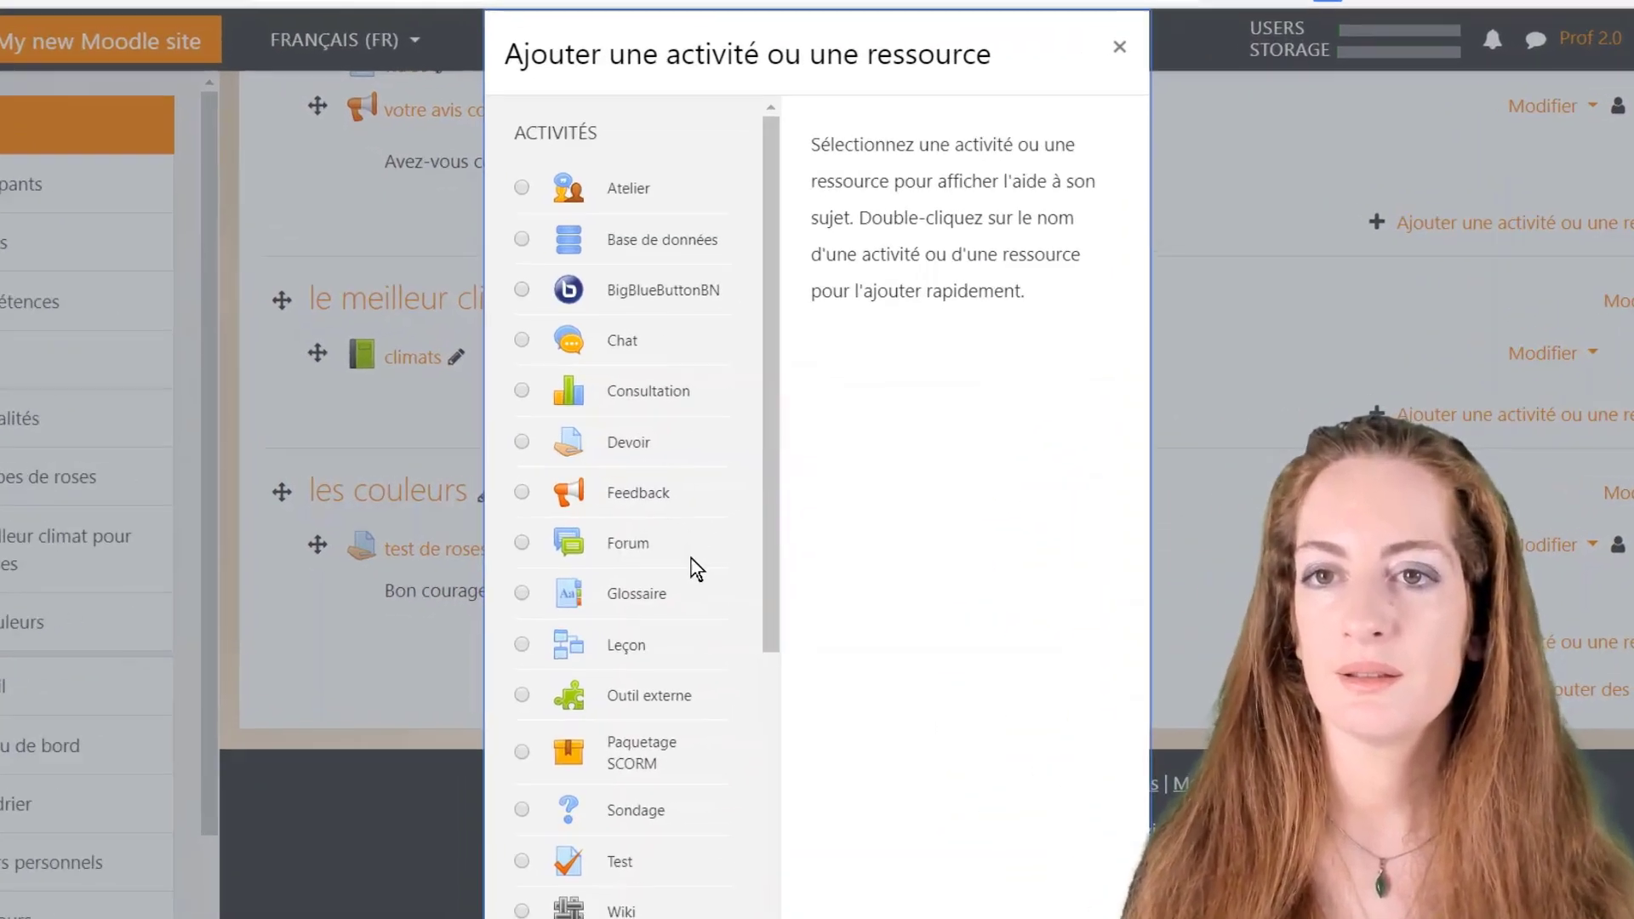
{"action": "scroll", "coordinate": [690, 558], "scroll_direction": "down", "scroll_amount": 5}
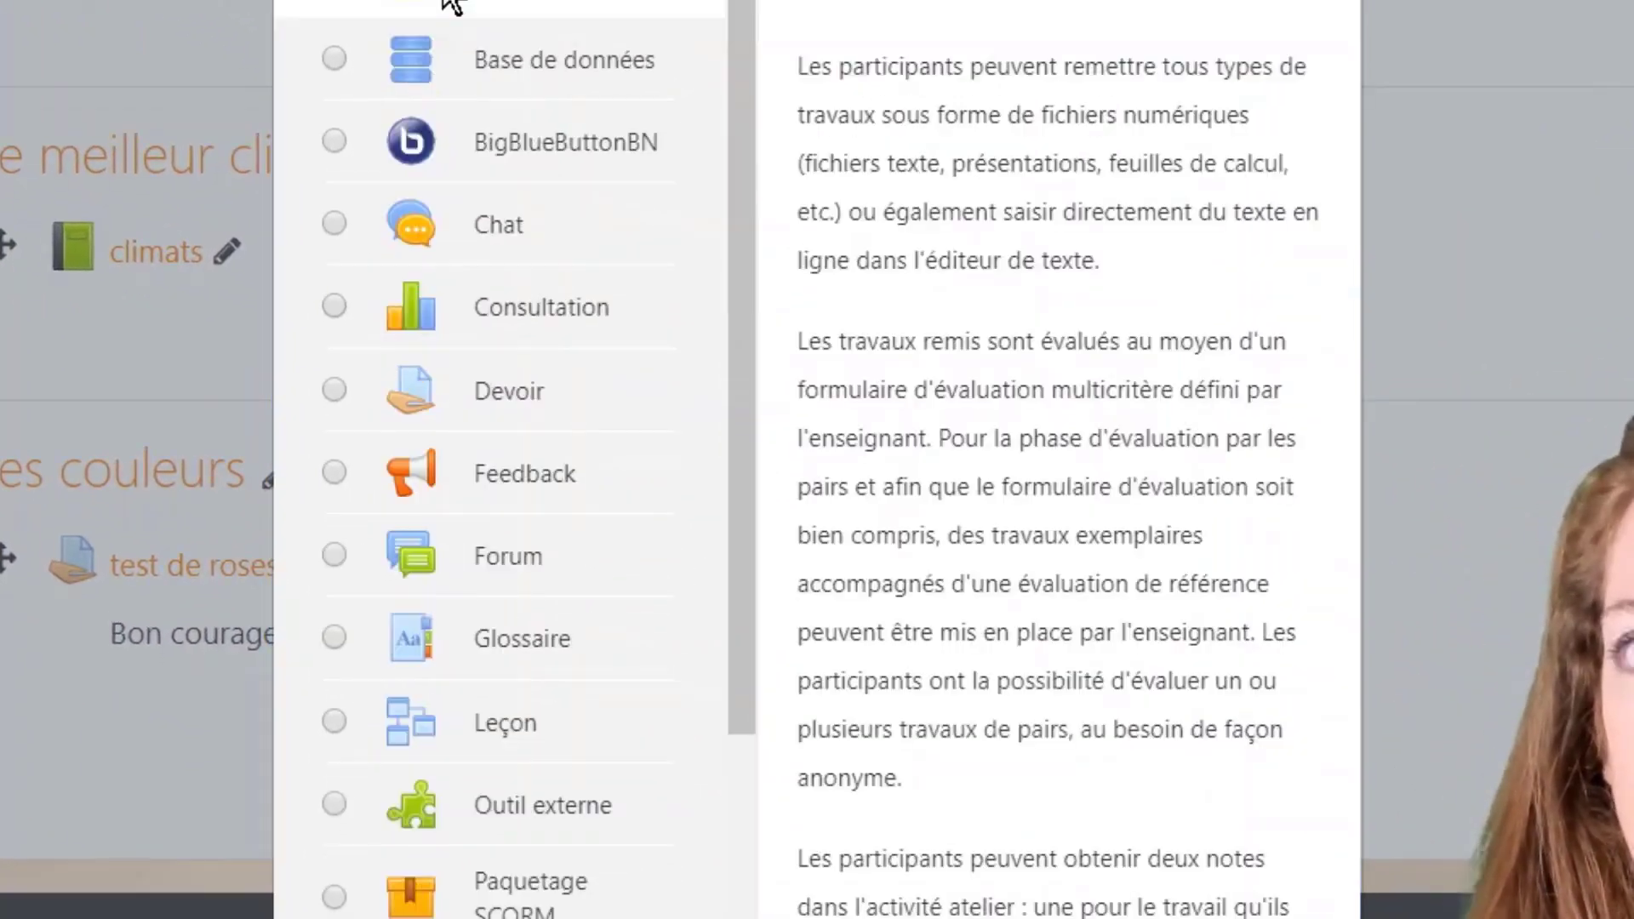
{"action": "scroll", "coordinate": [647, 226], "scroll_direction": "down", "scroll_amount": 4}
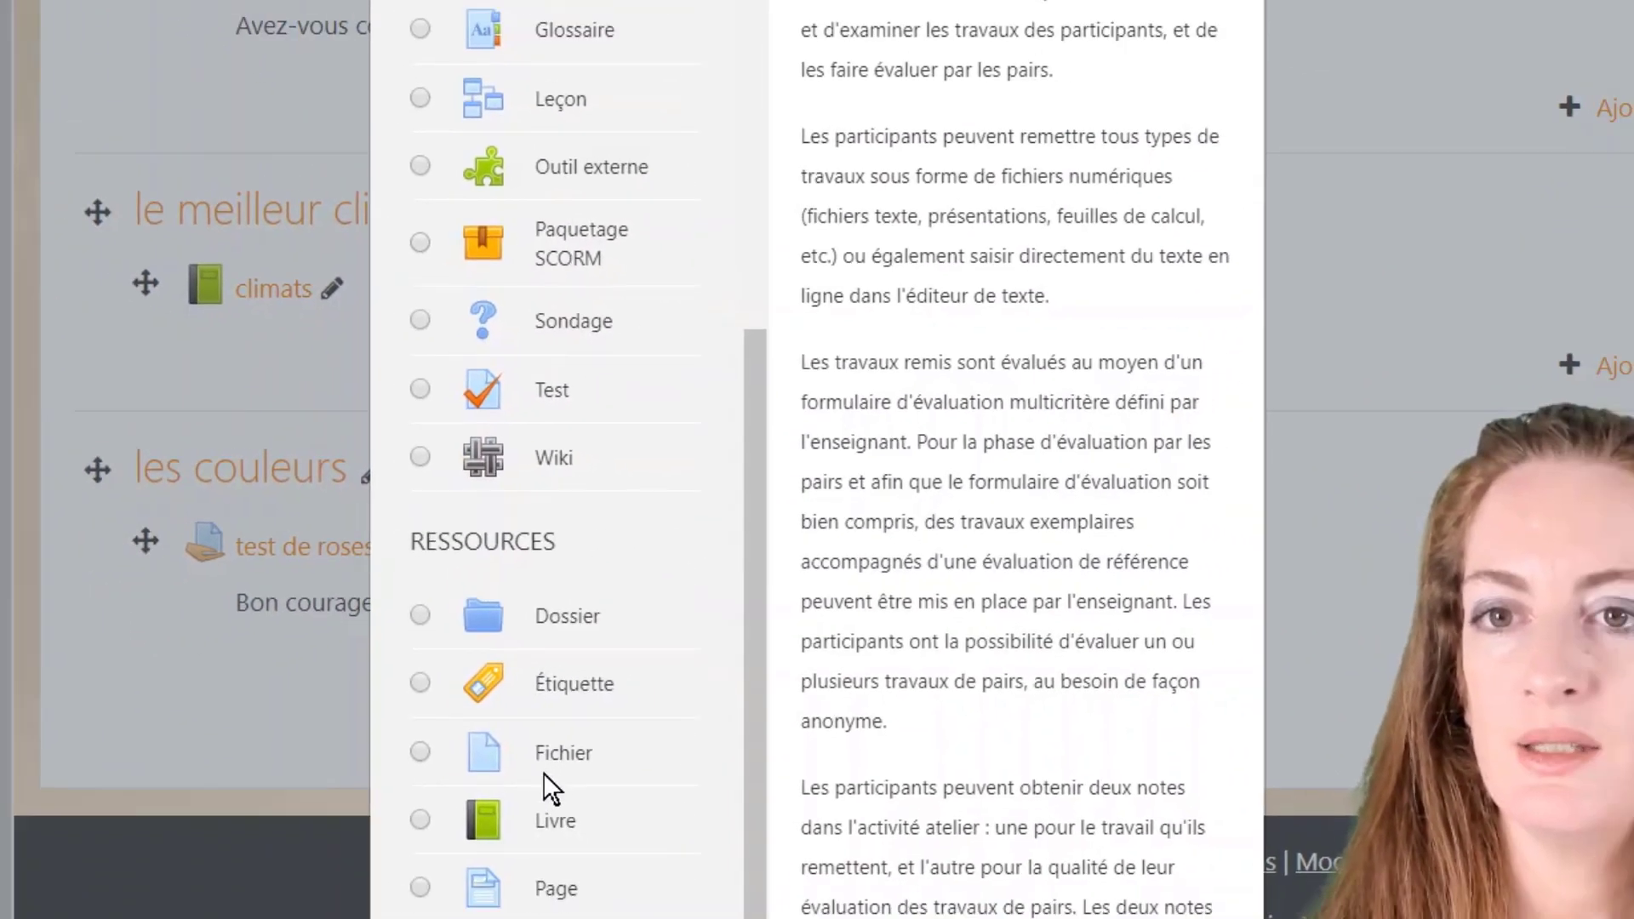
{"action": "left_click", "coordinate": [498, 375]}
{"action": "scroll", "coordinate": [485, 477], "scroll_direction": "up", "scroll_amount": 4}
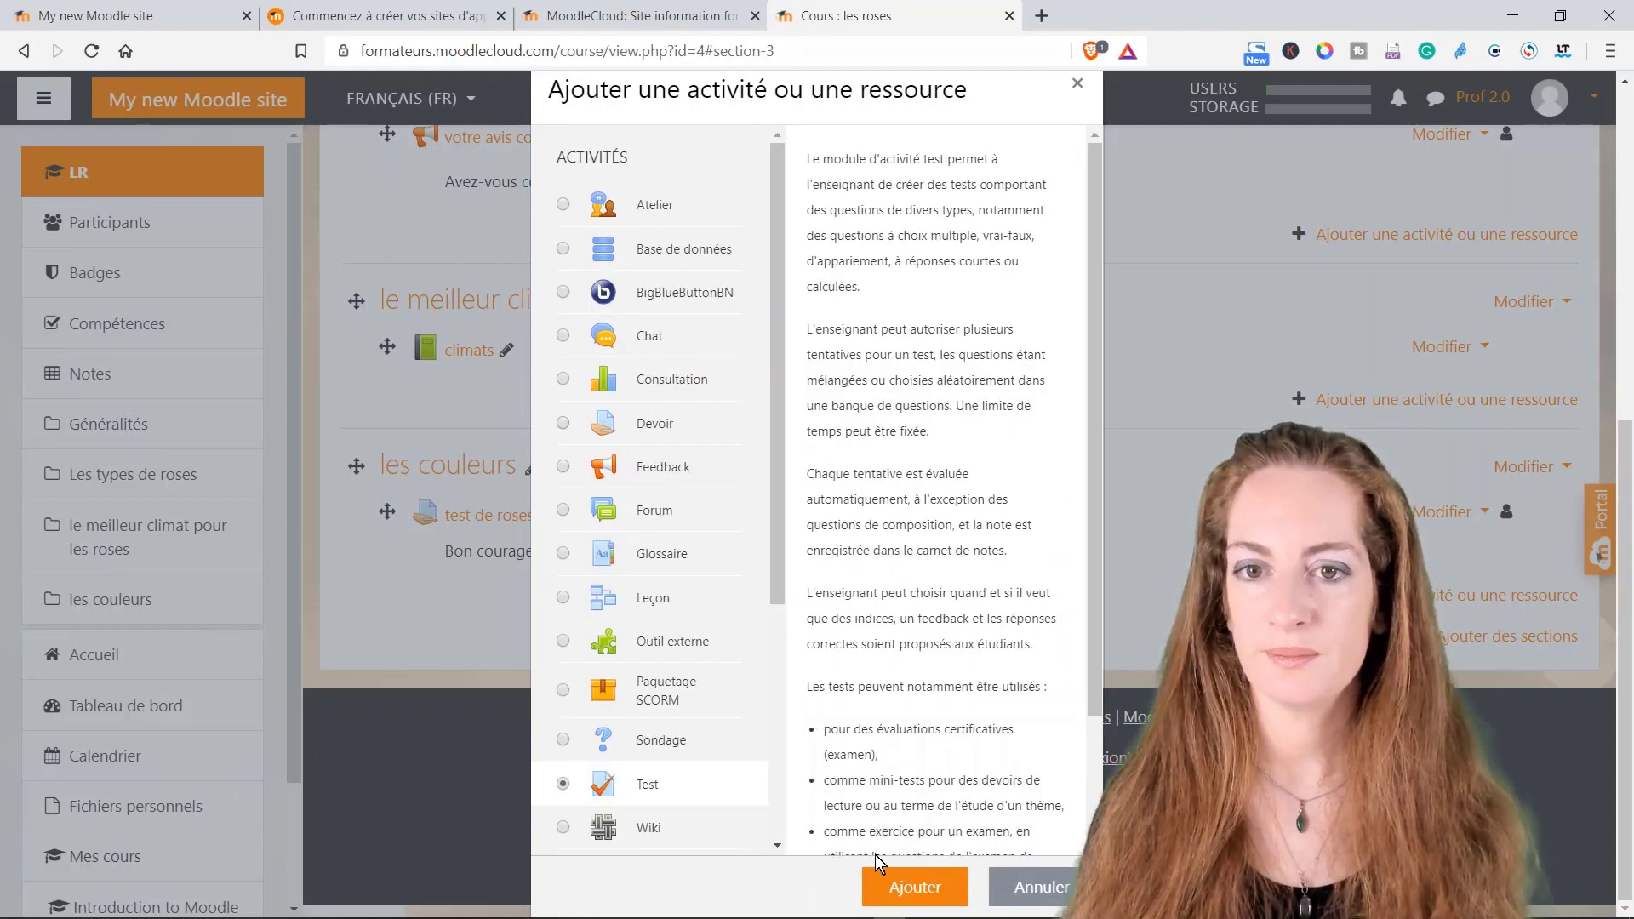
{"action": "left_click", "coordinate": [879, 887]}
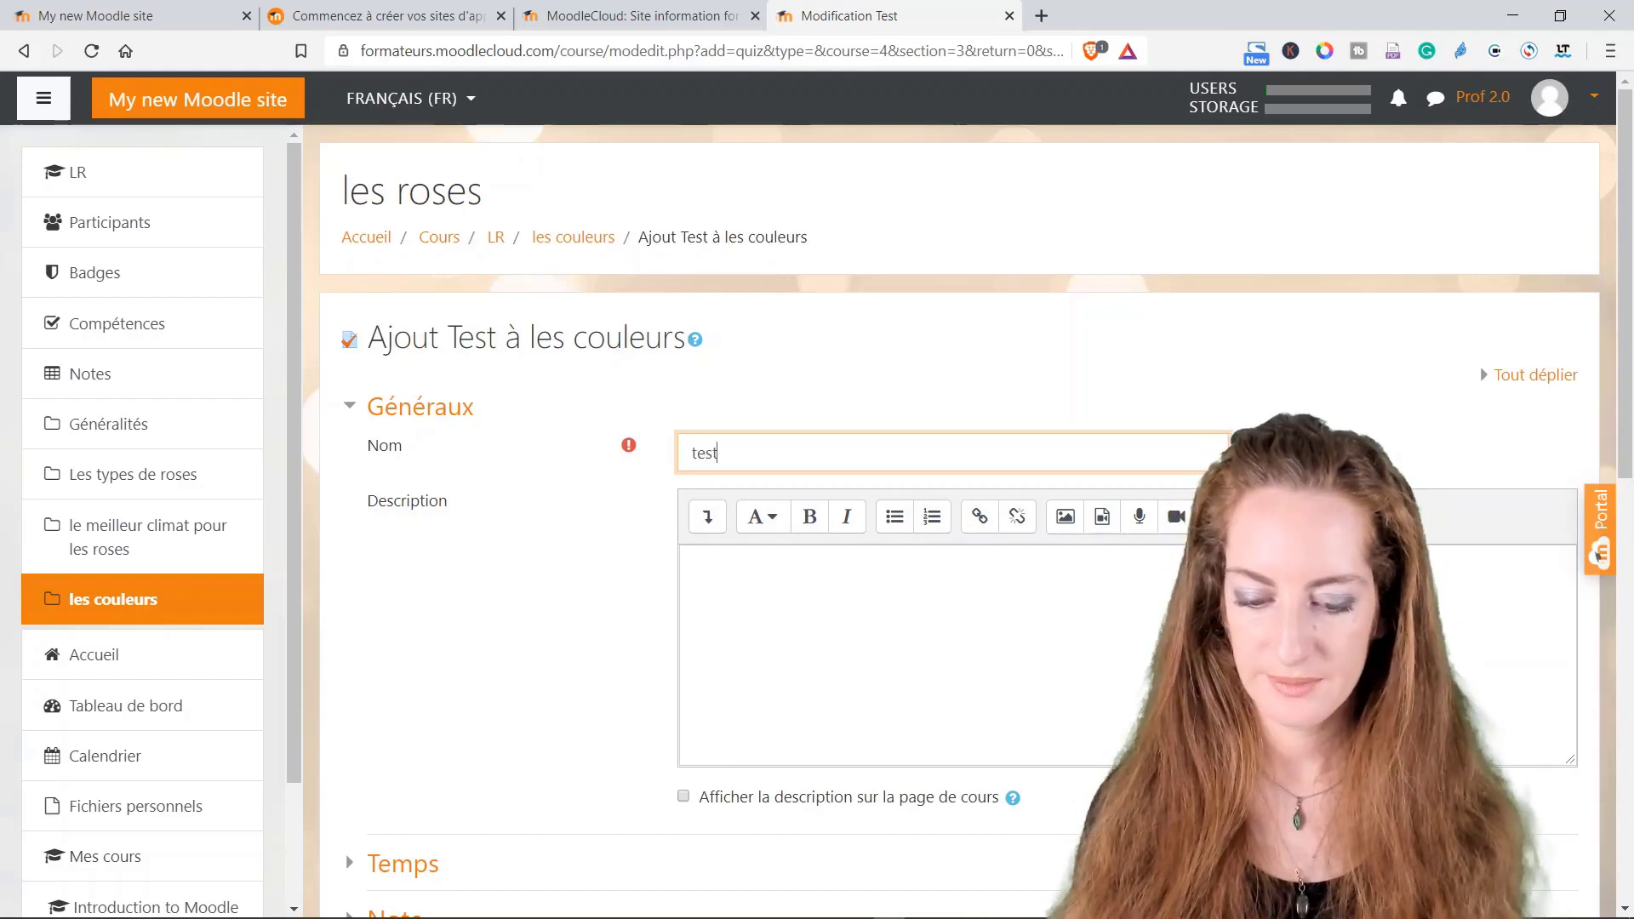
Step: Enter 'test' as the quiz description and expand the Temps and Note sections
{"action": "left_click", "coordinate": [694, 564]}
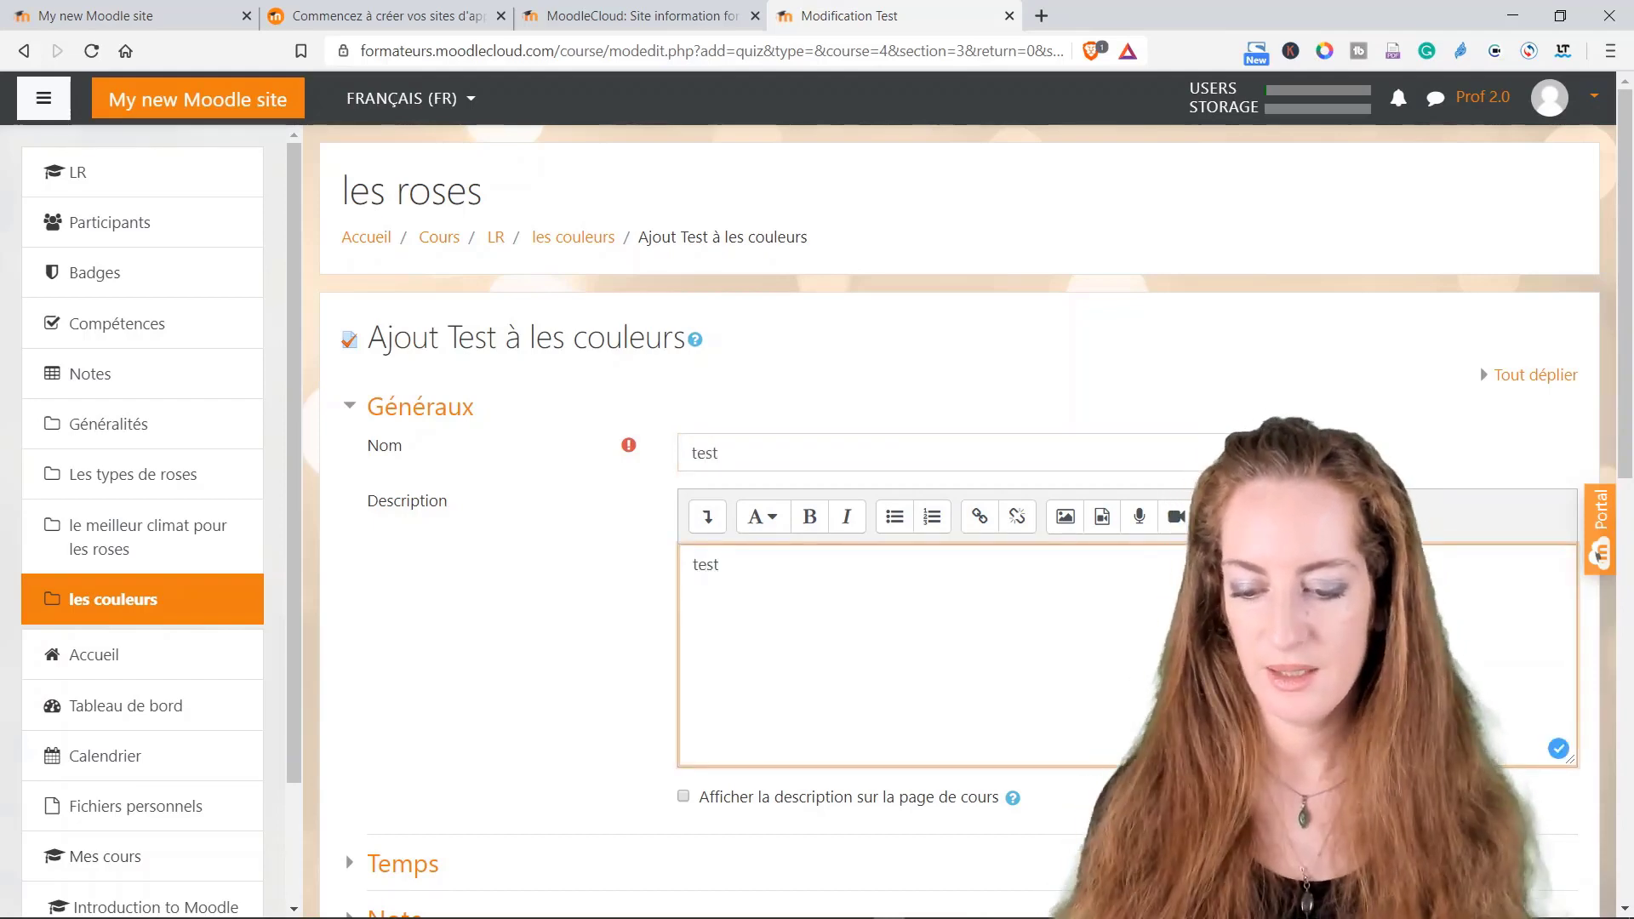
{"action": "scroll", "coordinate": [814, 574], "scroll_direction": "down", "scroll_amount": 5}
{"action": "scroll", "coordinate": [788, 550], "scroll_direction": "down", "scroll_amount": 3}
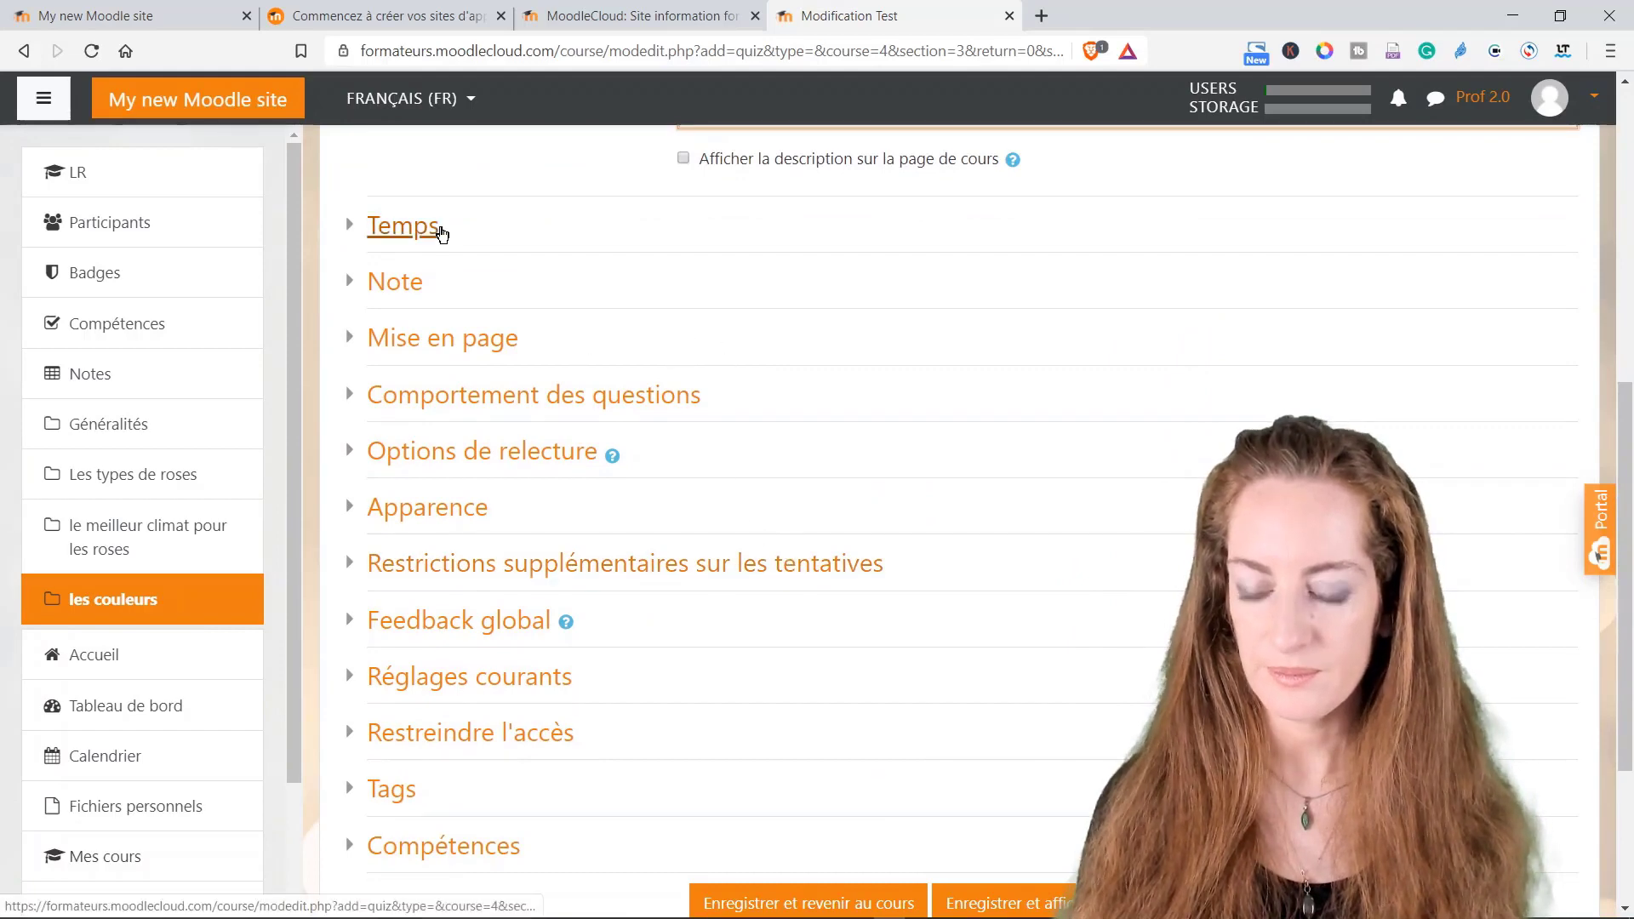
{"action": "left_click", "coordinate": [440, 235]}
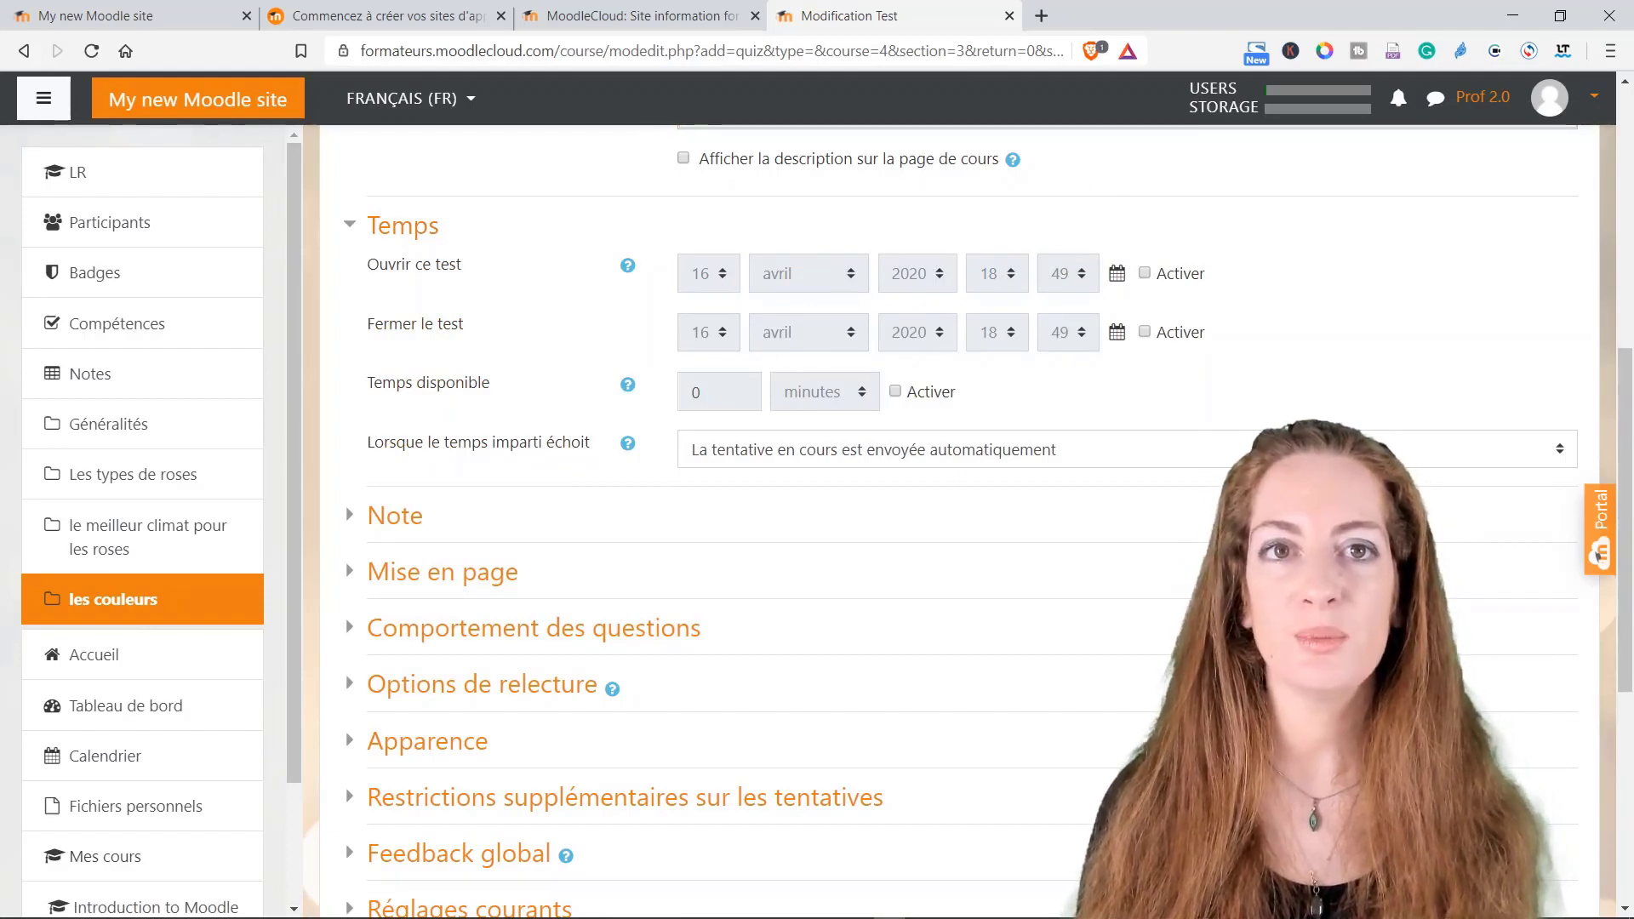
{"action": "scroll", "coordinate": [991, 358], "scroll_direction": "down", "scroll_amount": 3}
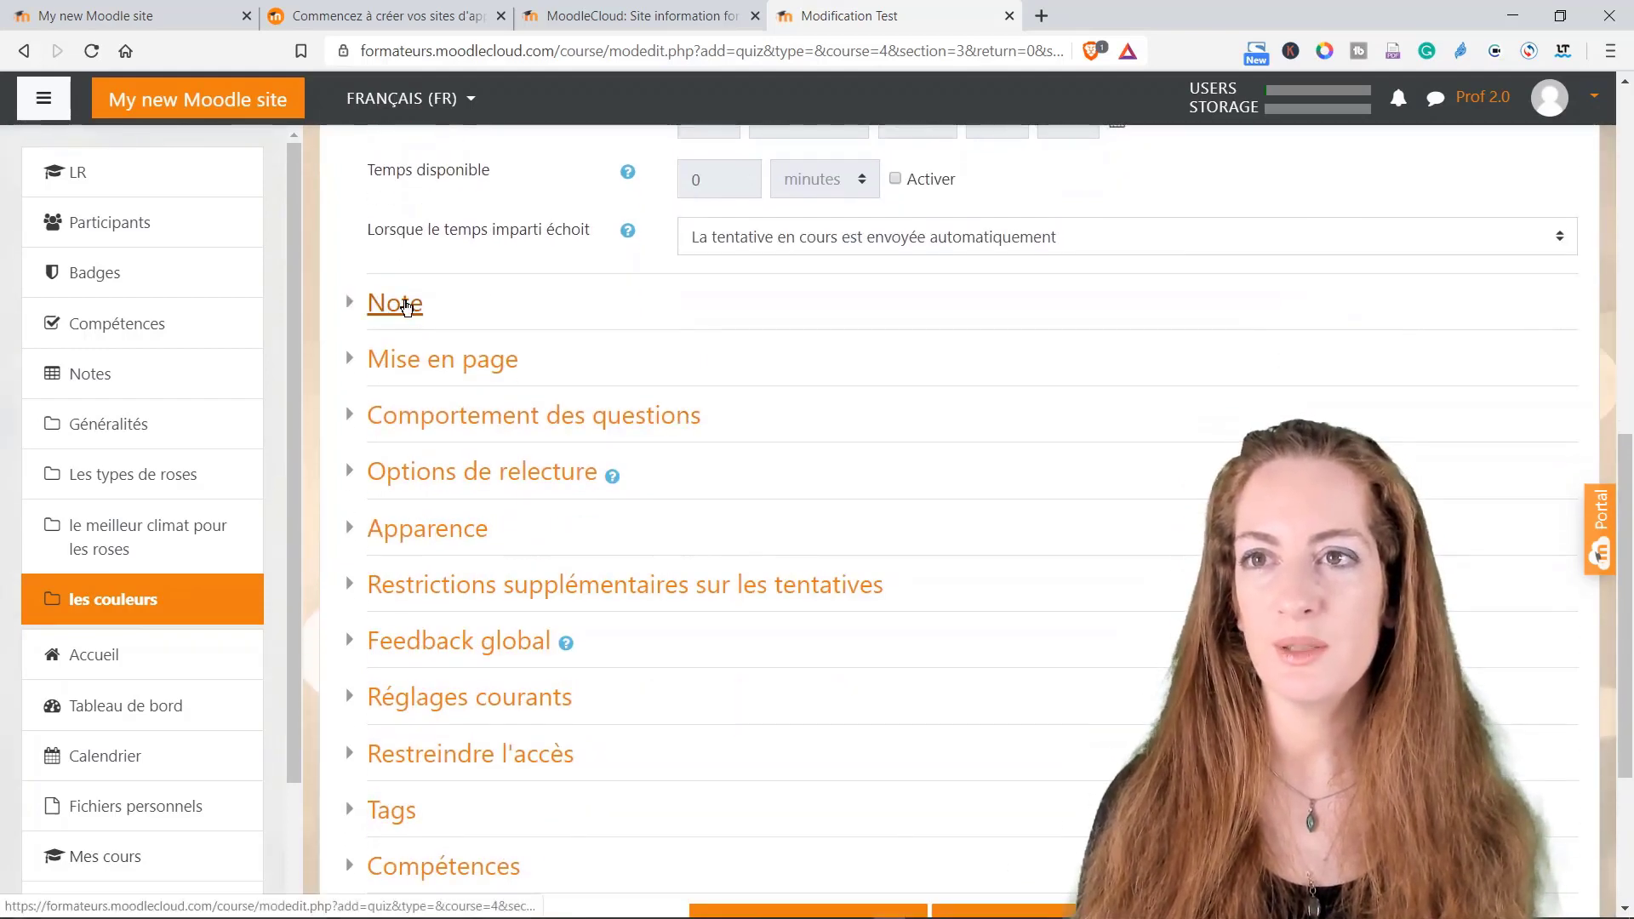
{"action": "left_click", "coordinate": [407, 306]}
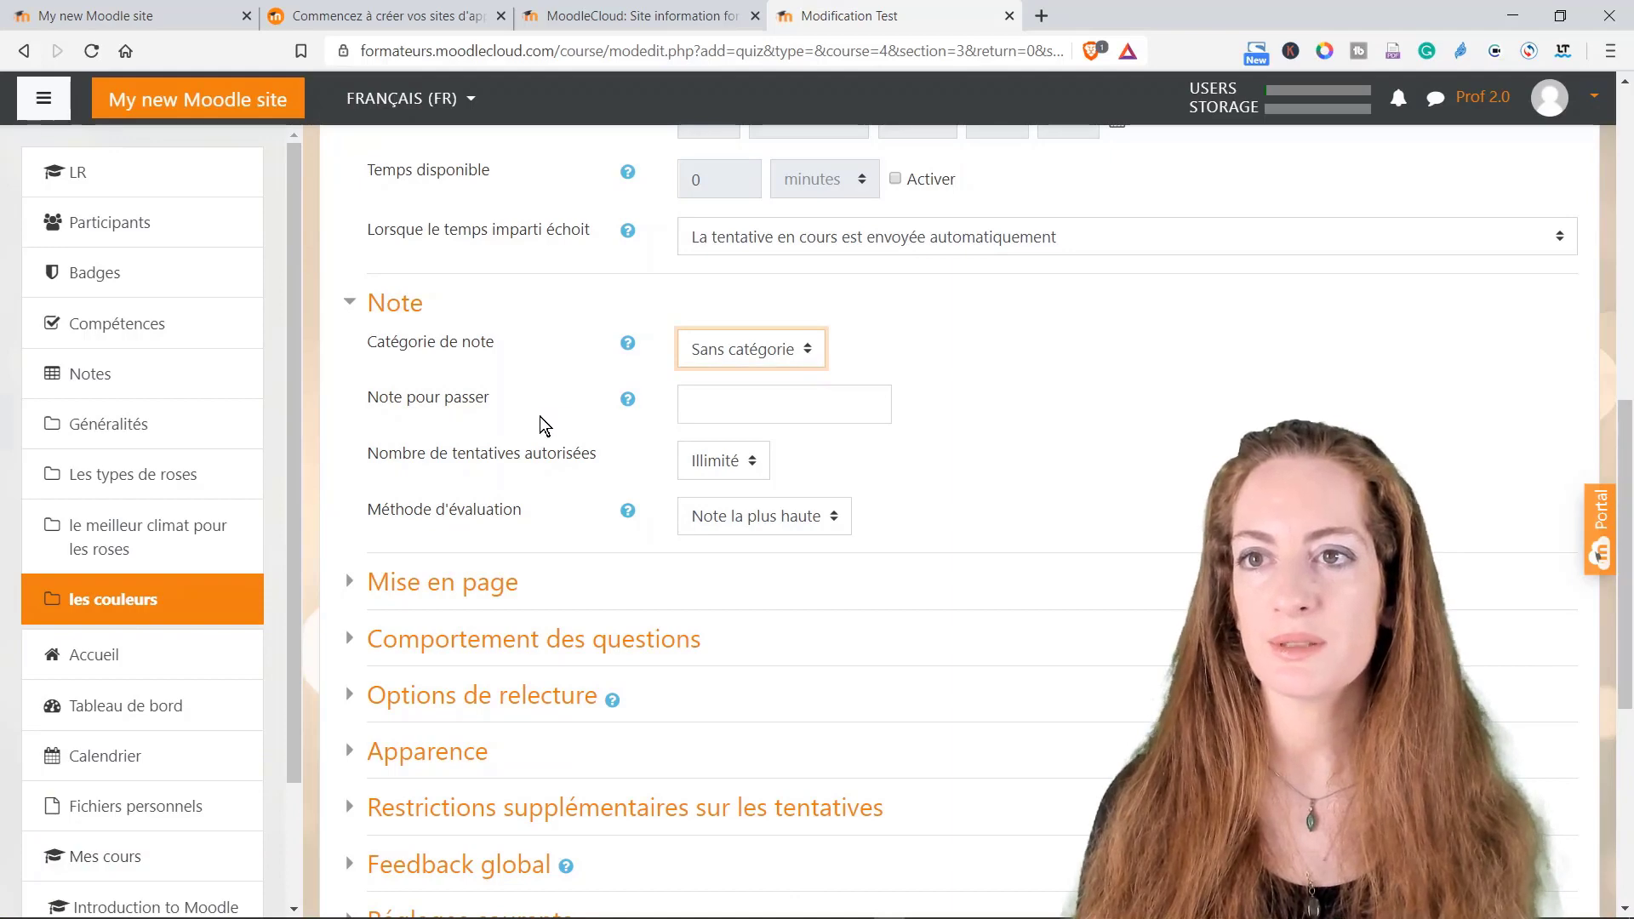
Step: Allow 1 attempt and start a new page every 7 questions
{"action": "left_click", "coordinate": [701, 468]}
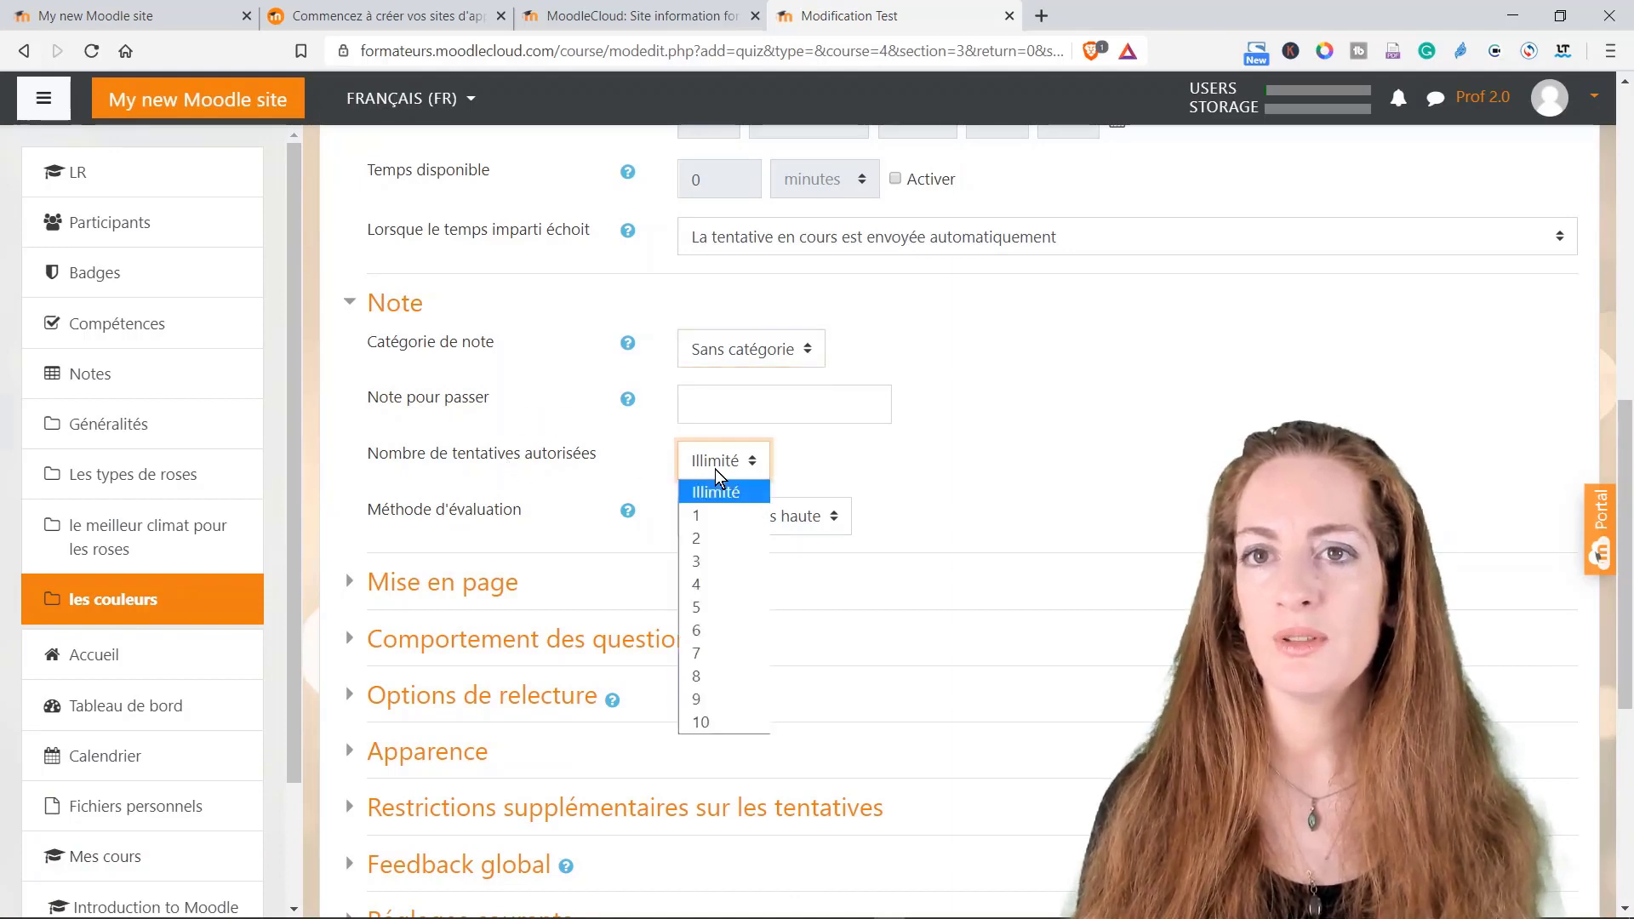
{"action": "left_click", "coordinate": [704, 516]}
{"action": "scroll", "coordinate": [510, 442], "scroll_direction": "down", "scroll_amount": 2}
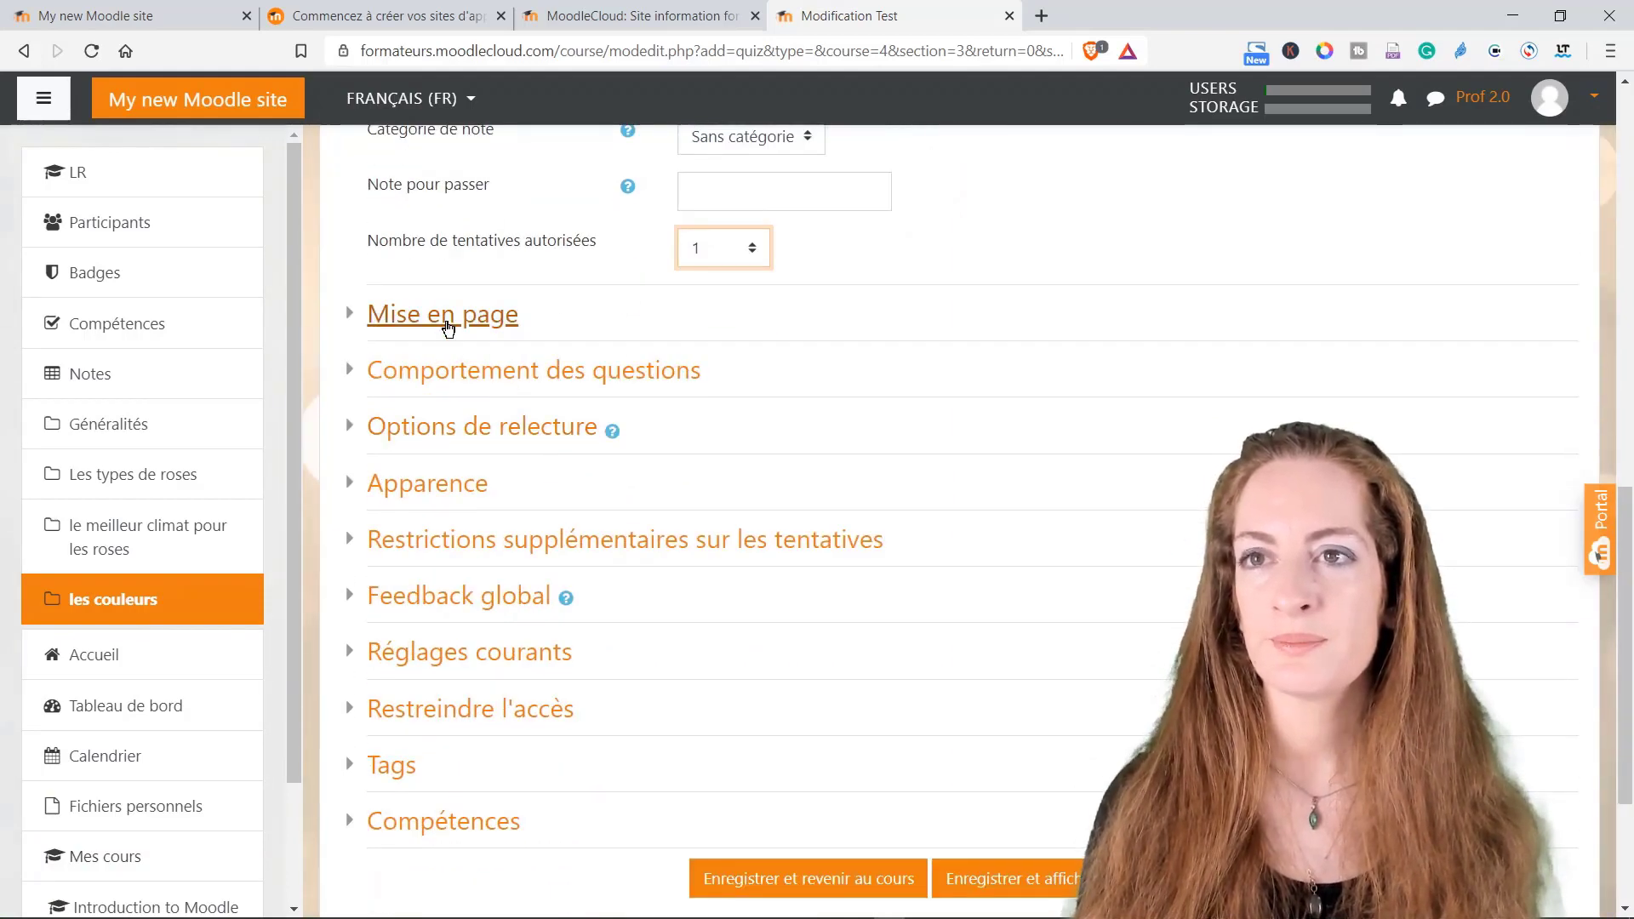
{"action": "left_click", "coordinate": [449, 326]}
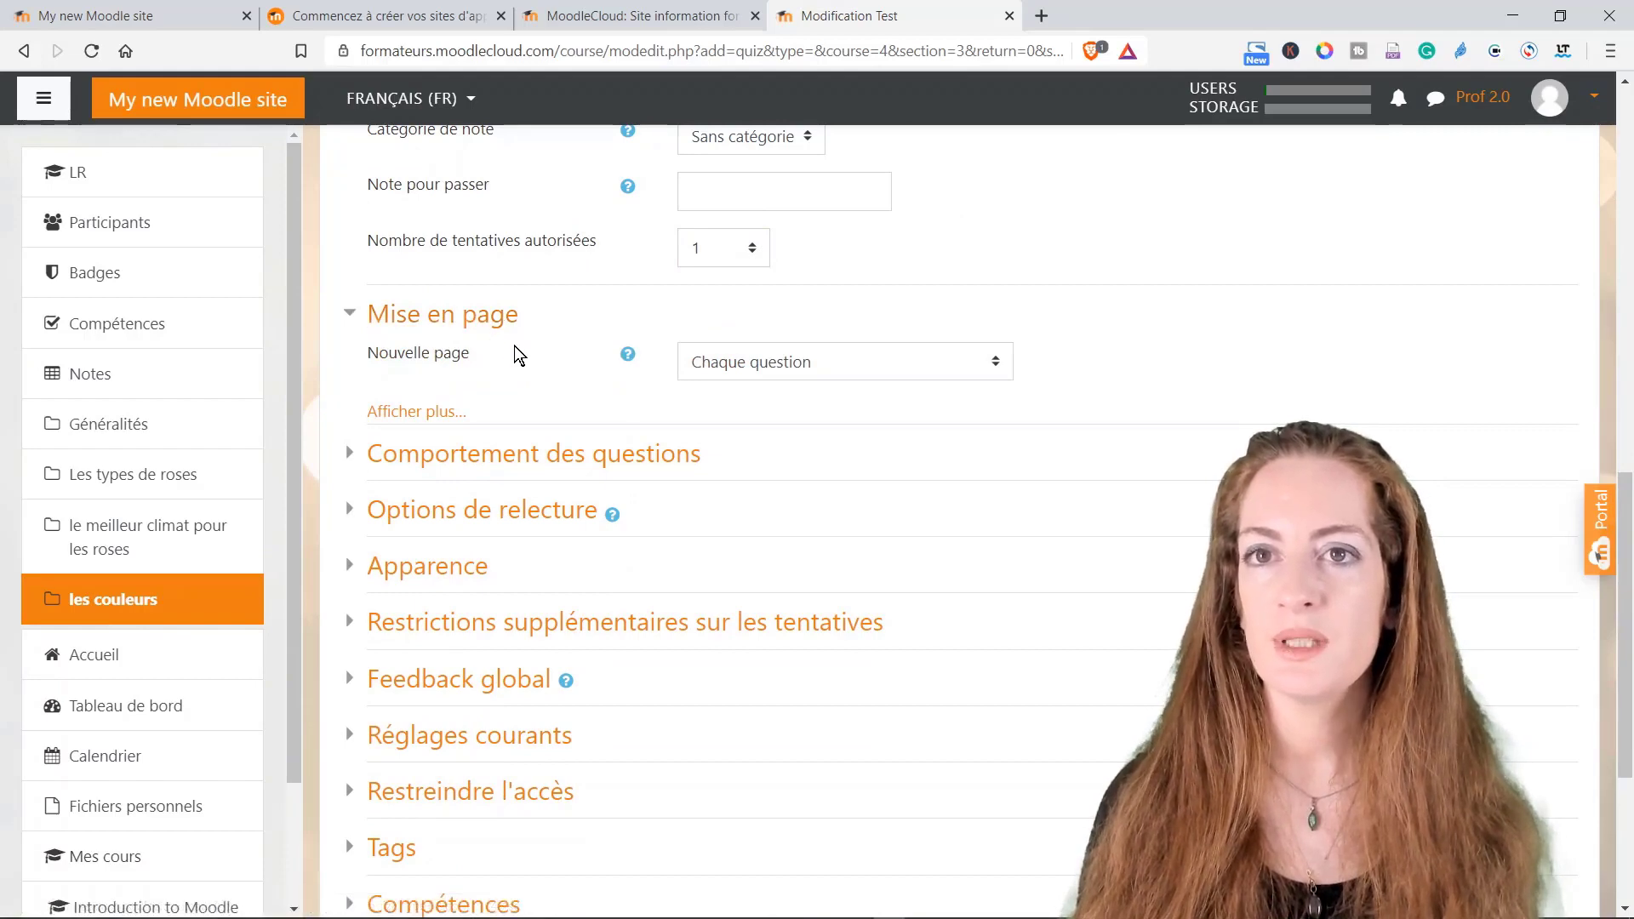
{"action": "left_click", "coordinate": [797, 381]}
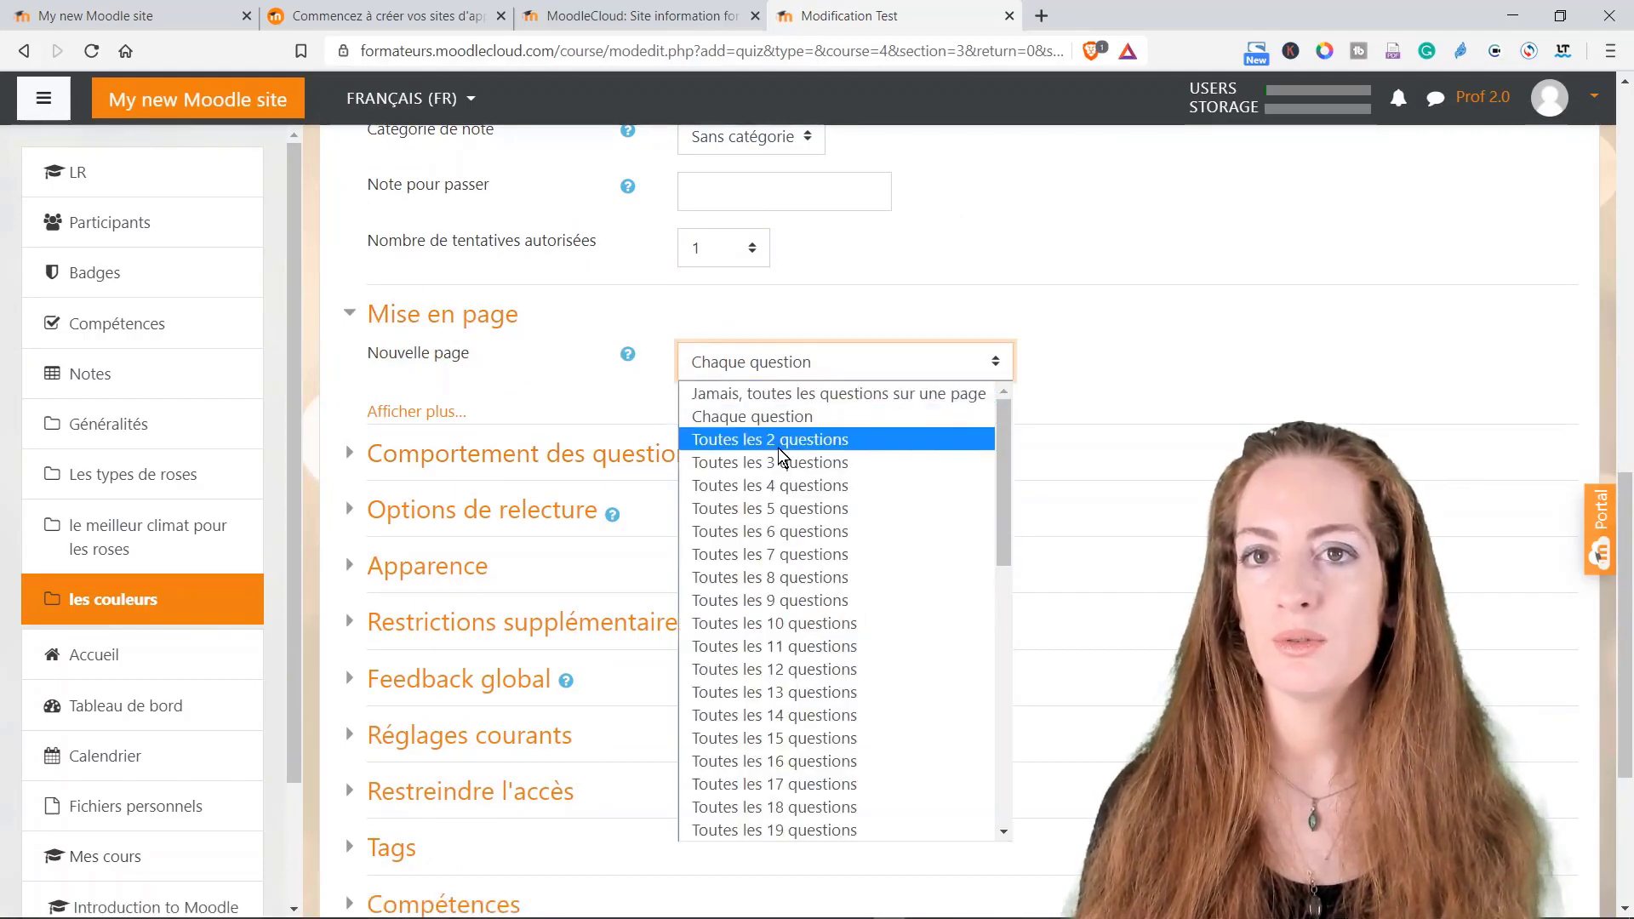
{"action": "left_click", "coordinate": [770, 554]}
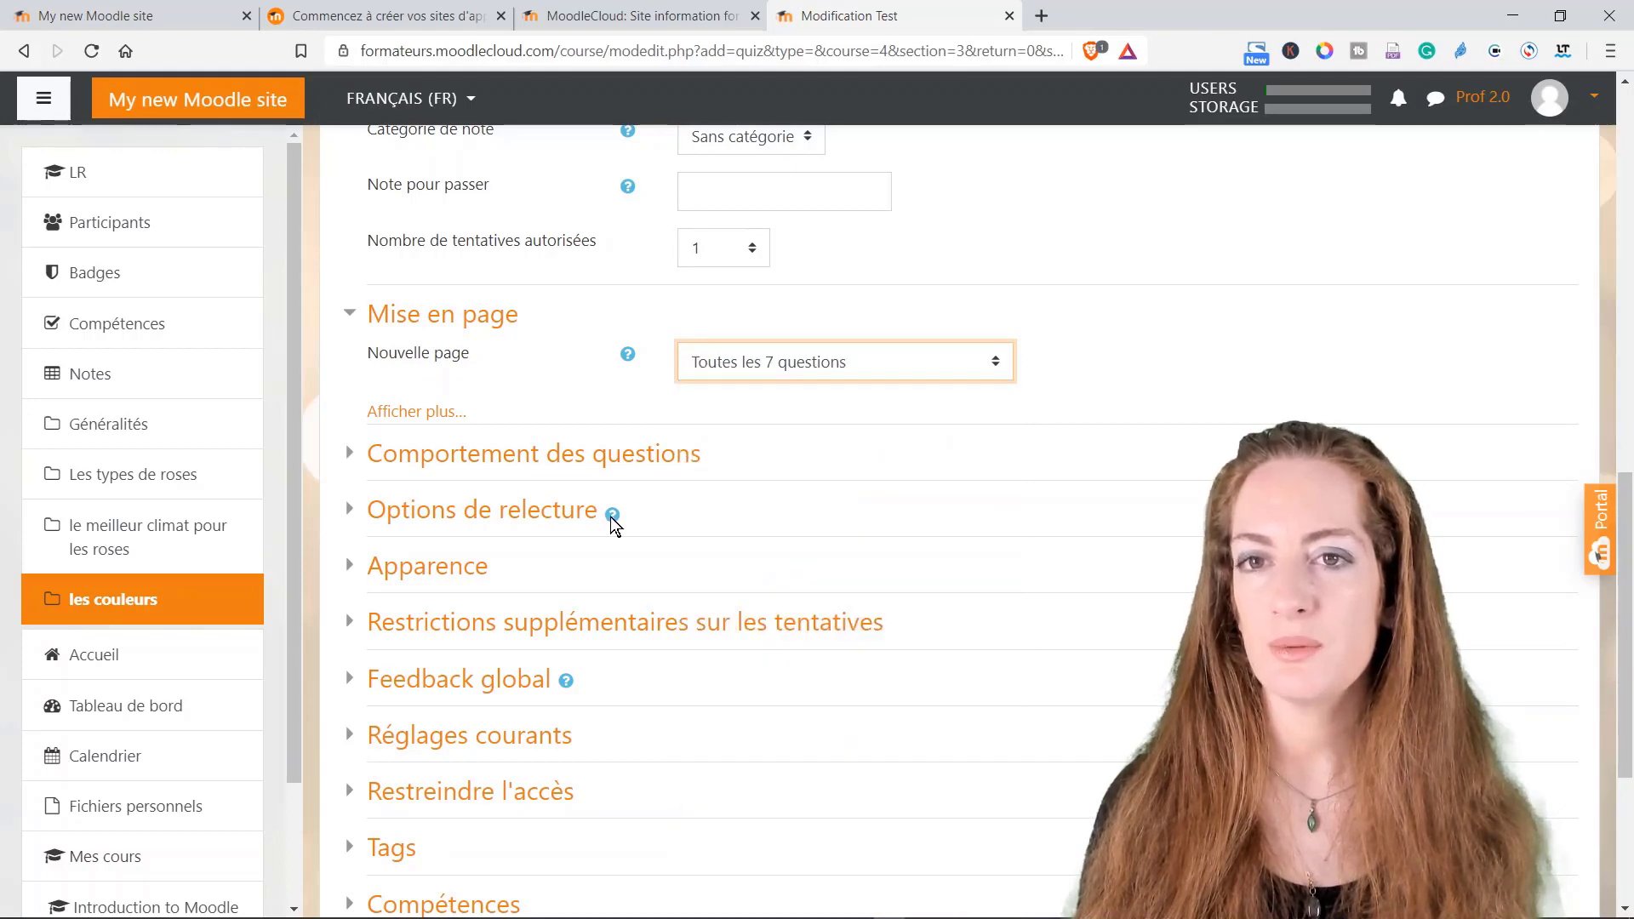
Step: Look over question behaviour and review options, then save with 'Enregistrer et afficher'
{"action": "left_click", "coordinate": [484, 459]}
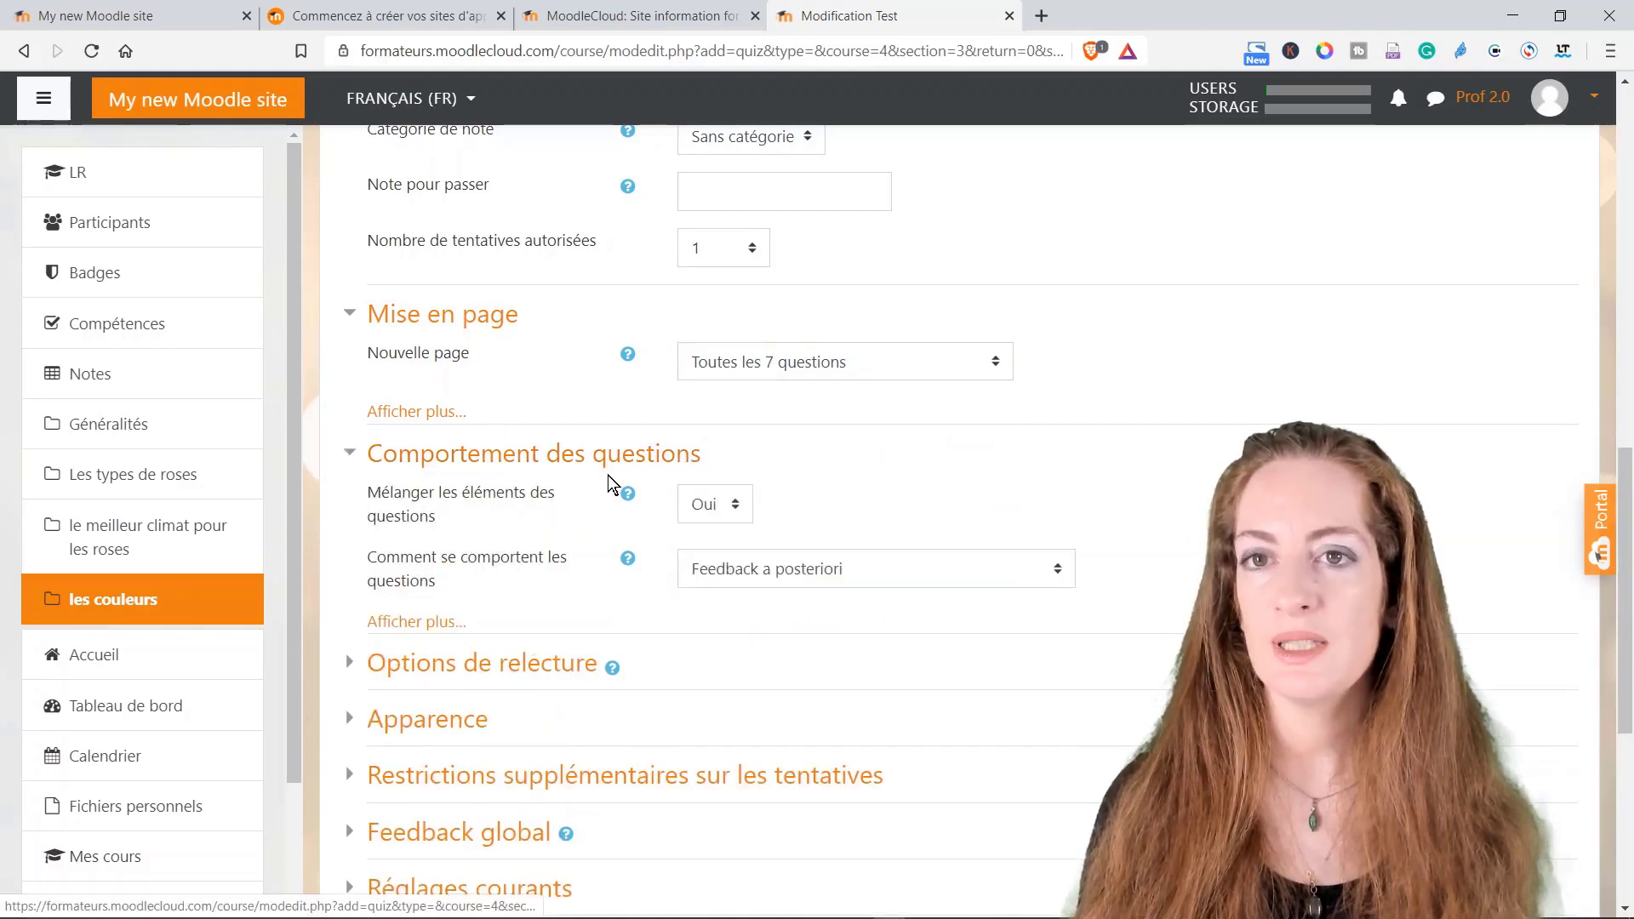
{"action": "scroll", "coordinate": [608, 476], "scroll_direction": "down", "scroll_amount": 2}
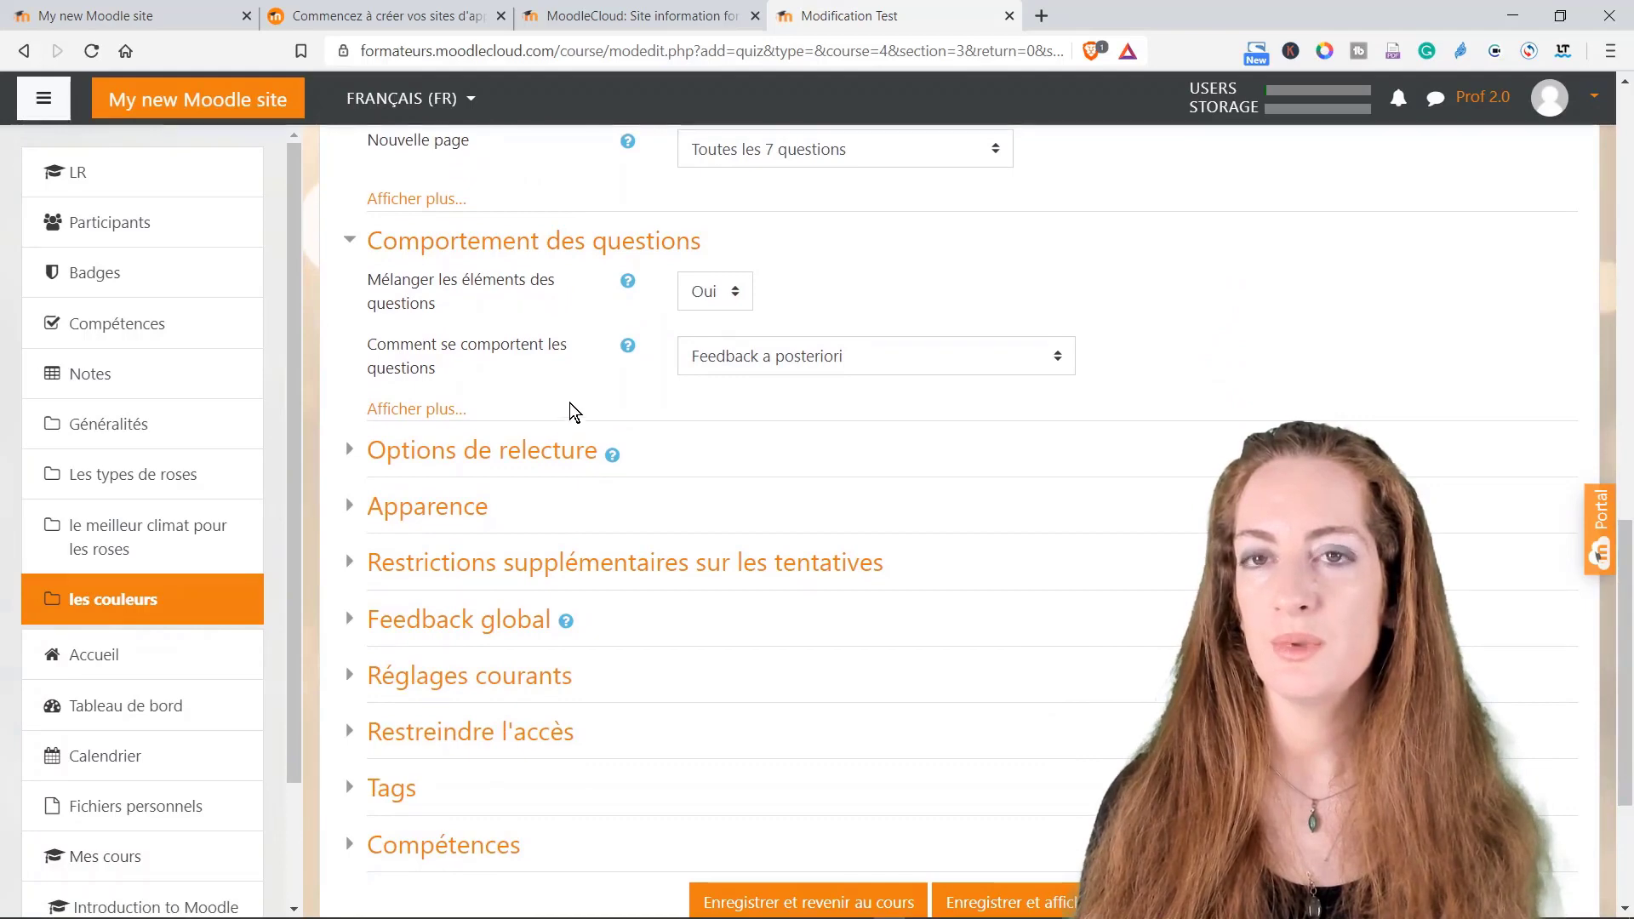
{"action": "left_click", "coordinate": [484, 459]}
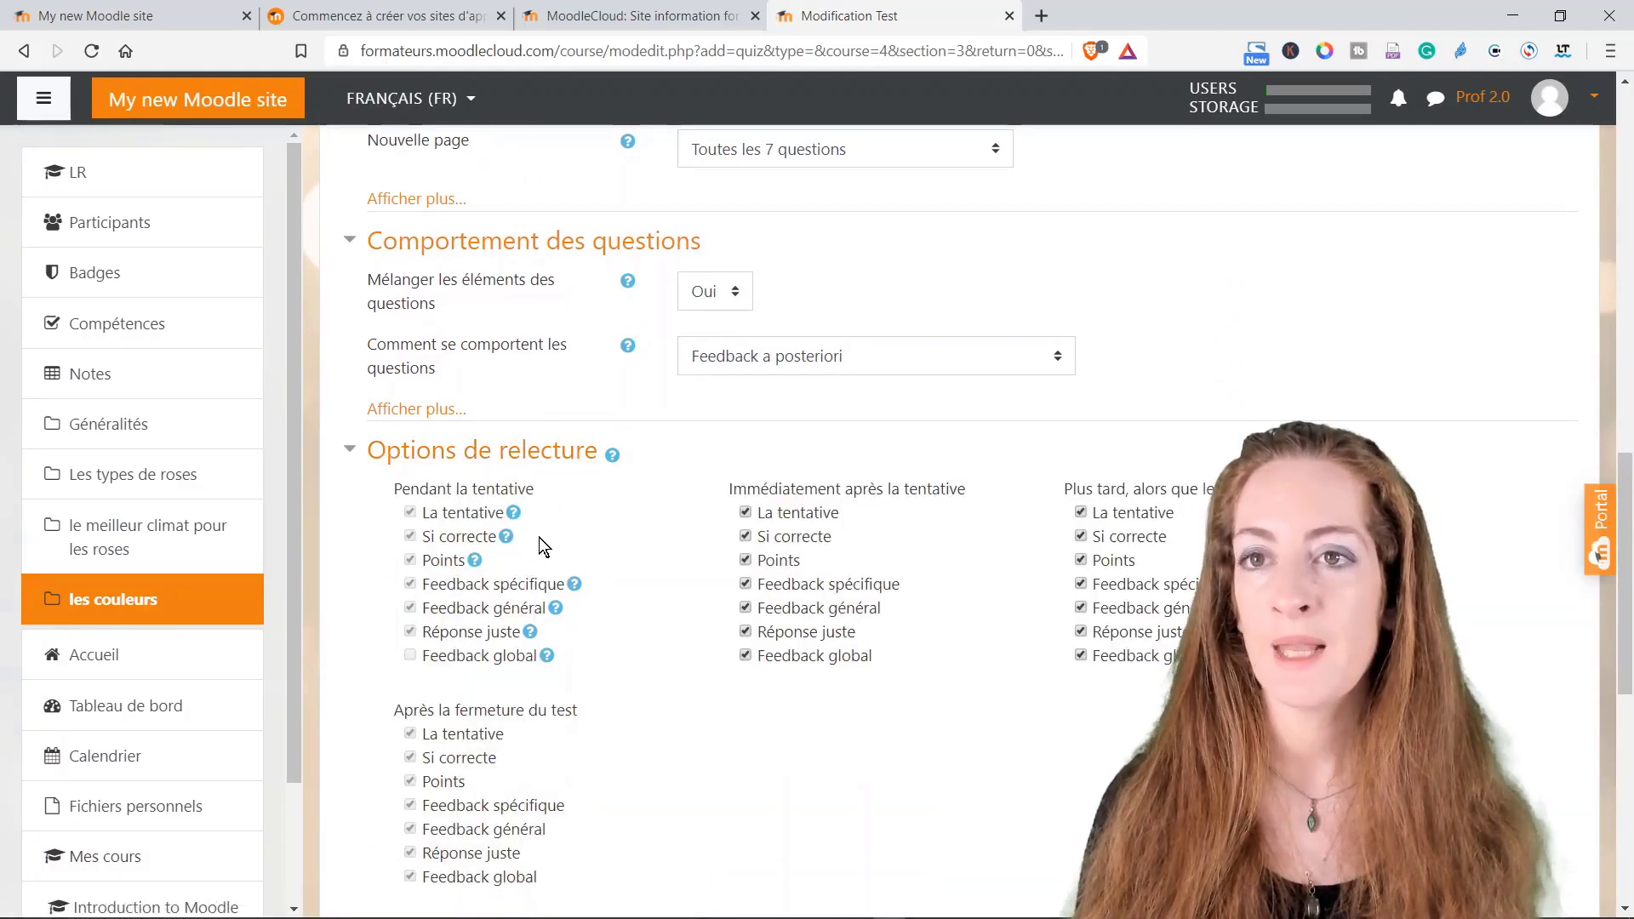
{"action": "scroll", "coordinate": [589, 476], "scroll_direction": "down", "scroll_amount": 6}
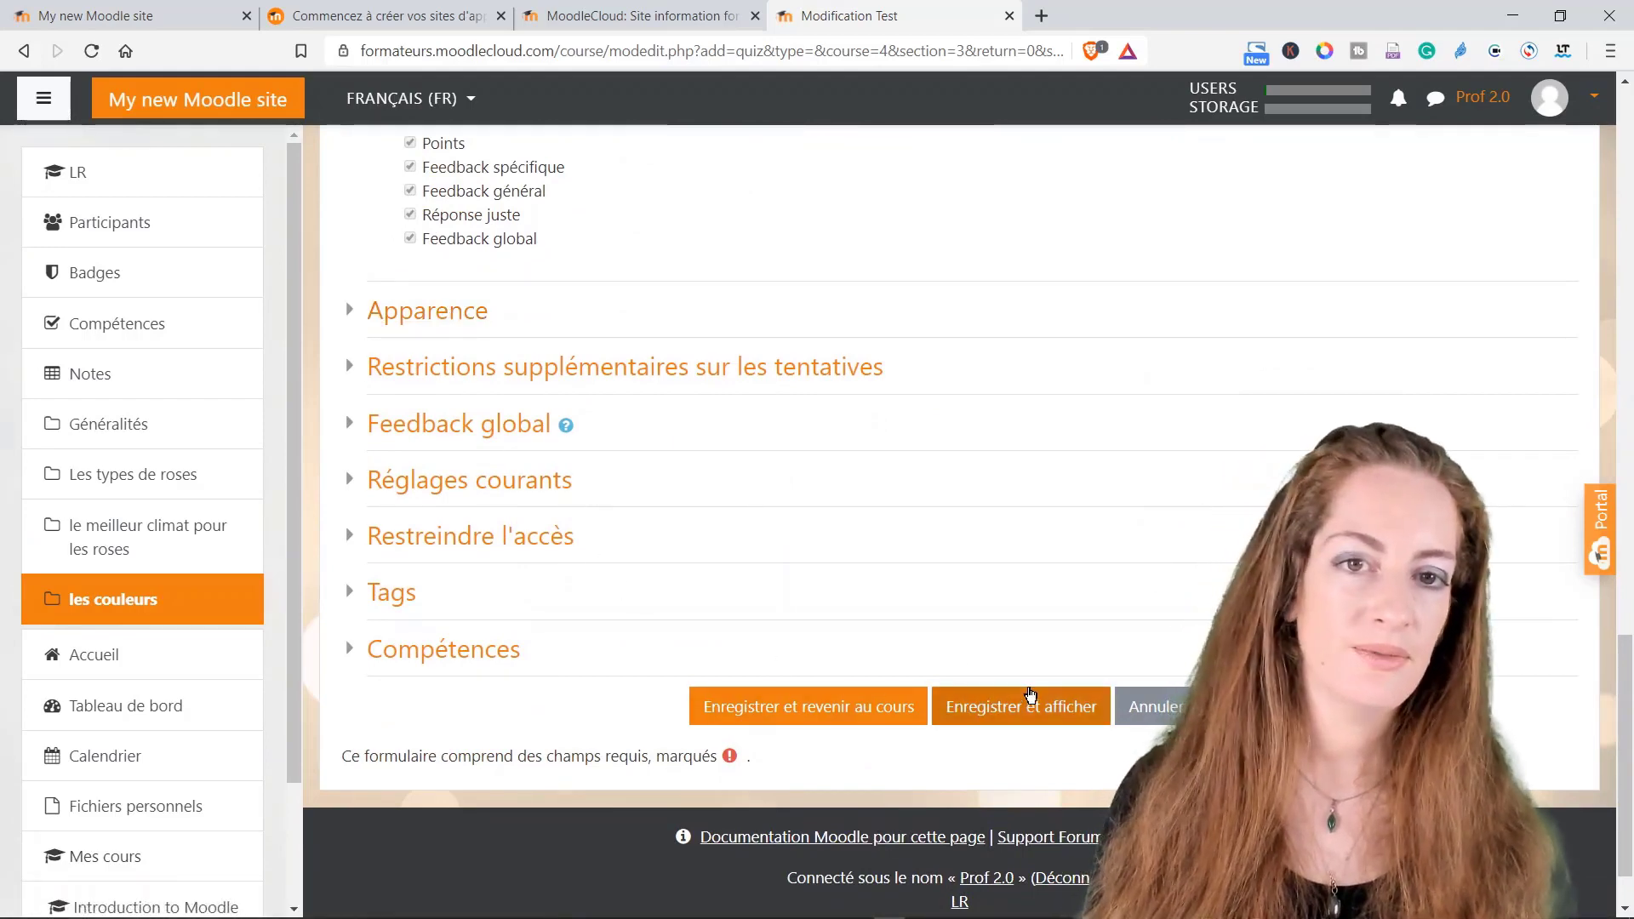
{"action": "left_click", "coordinate": [1025, 707]}
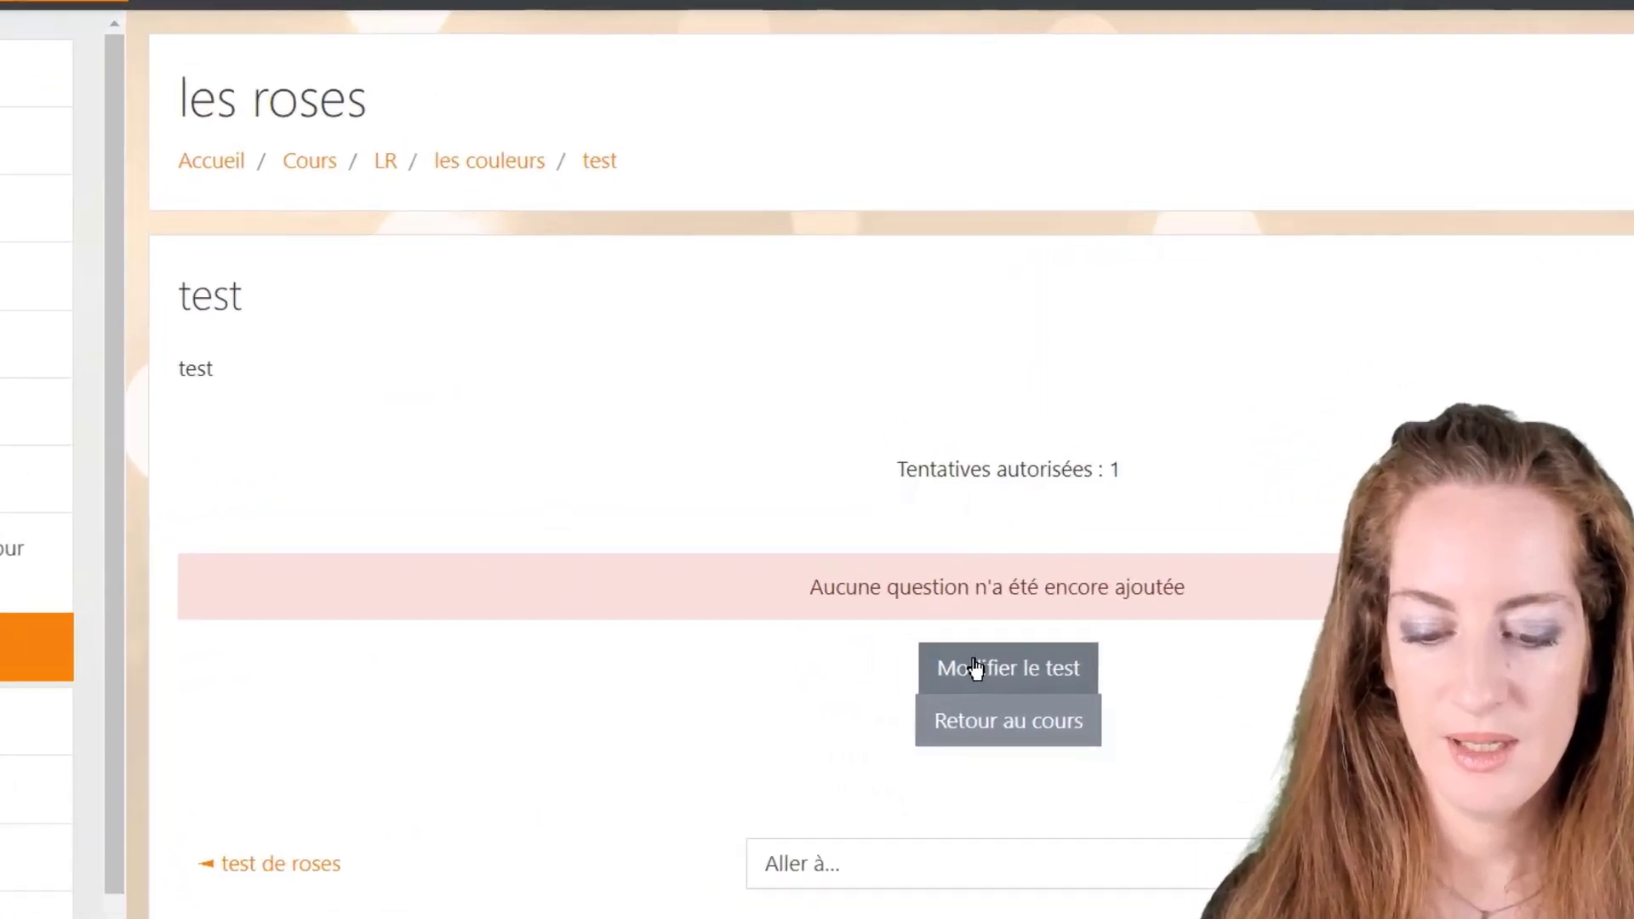
Step: Open 'Modifier le test' and choose 'une question' from the Ajouter menu
{"action": "left_click", "coordinate": [934, 606]}
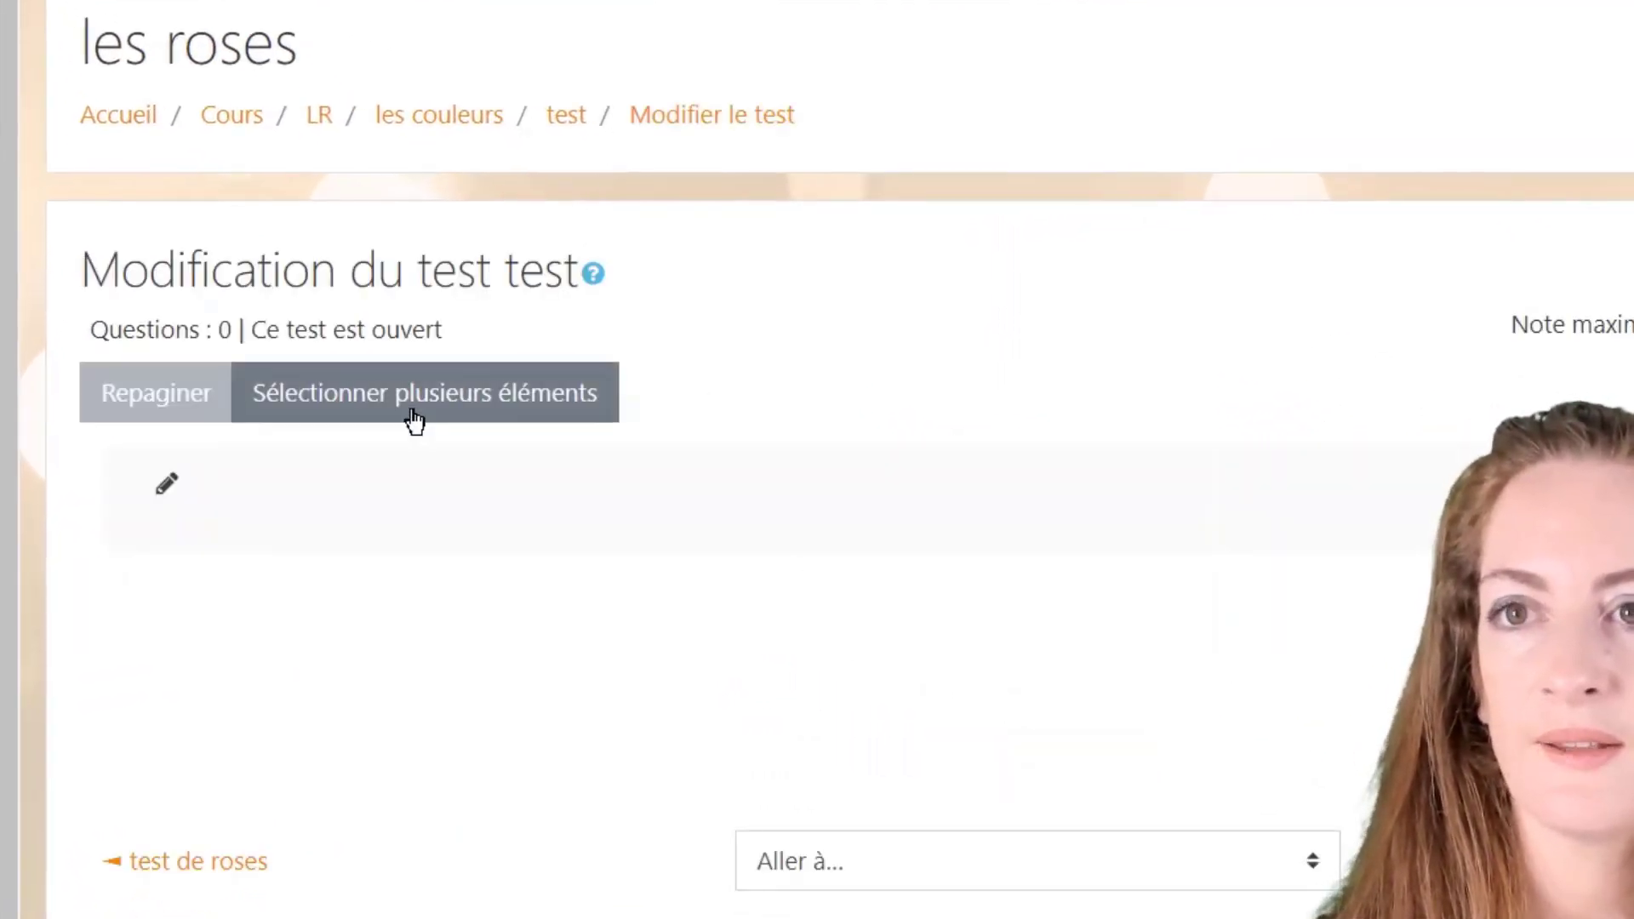
{"action": "left_click", "coordinate": [166, 491]}
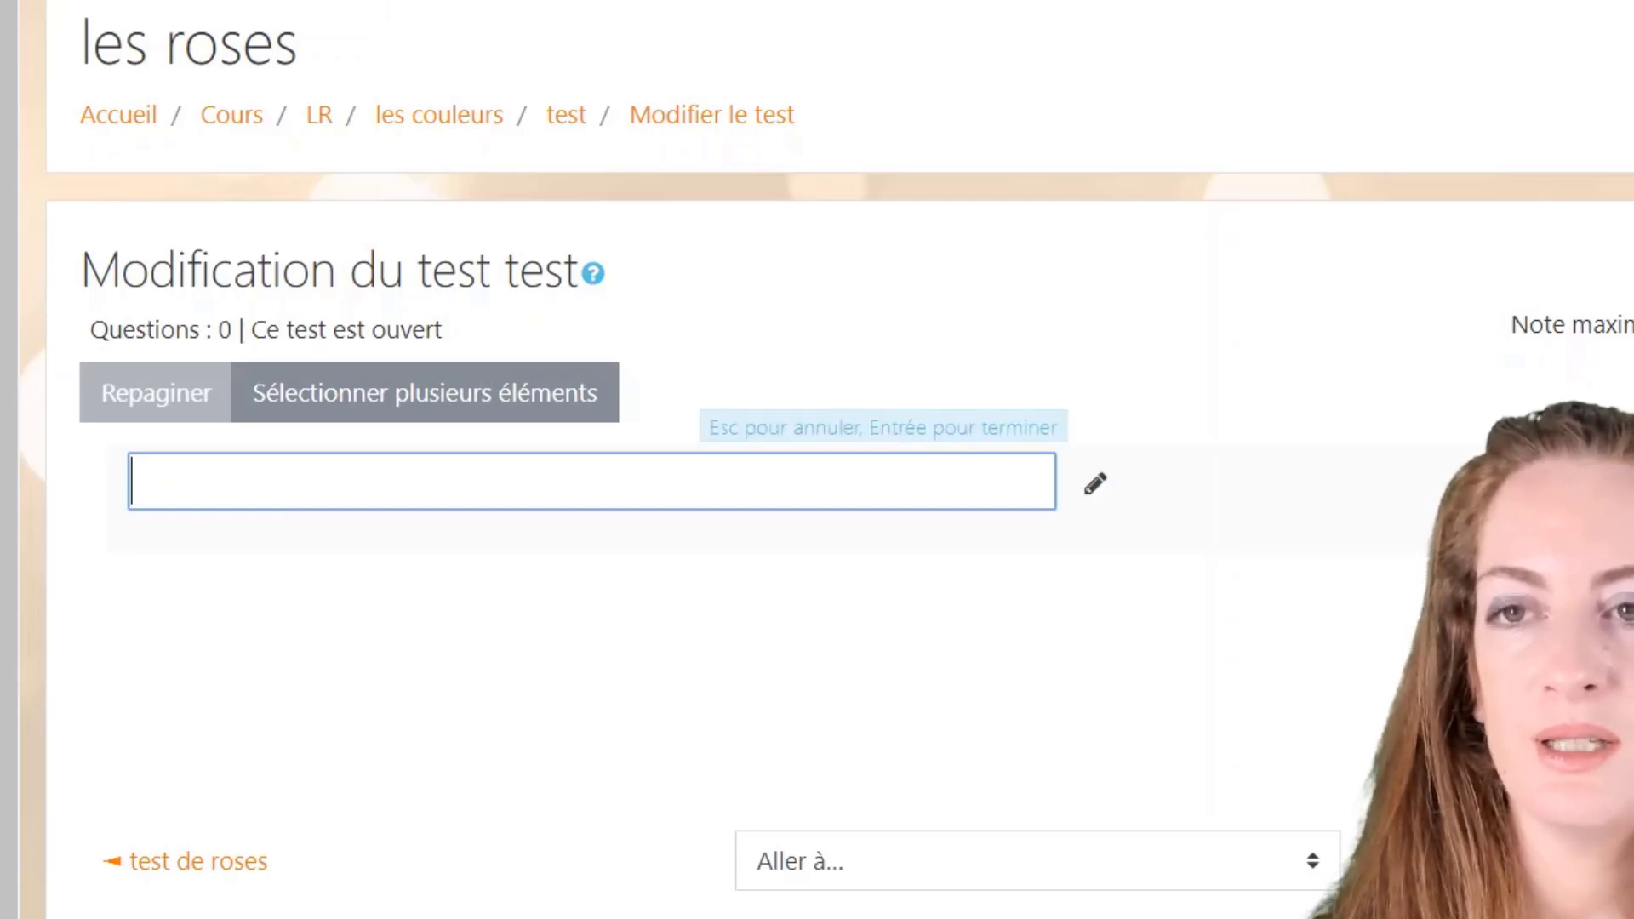
{"action": "left_click", "coordinate": [320, 561]}
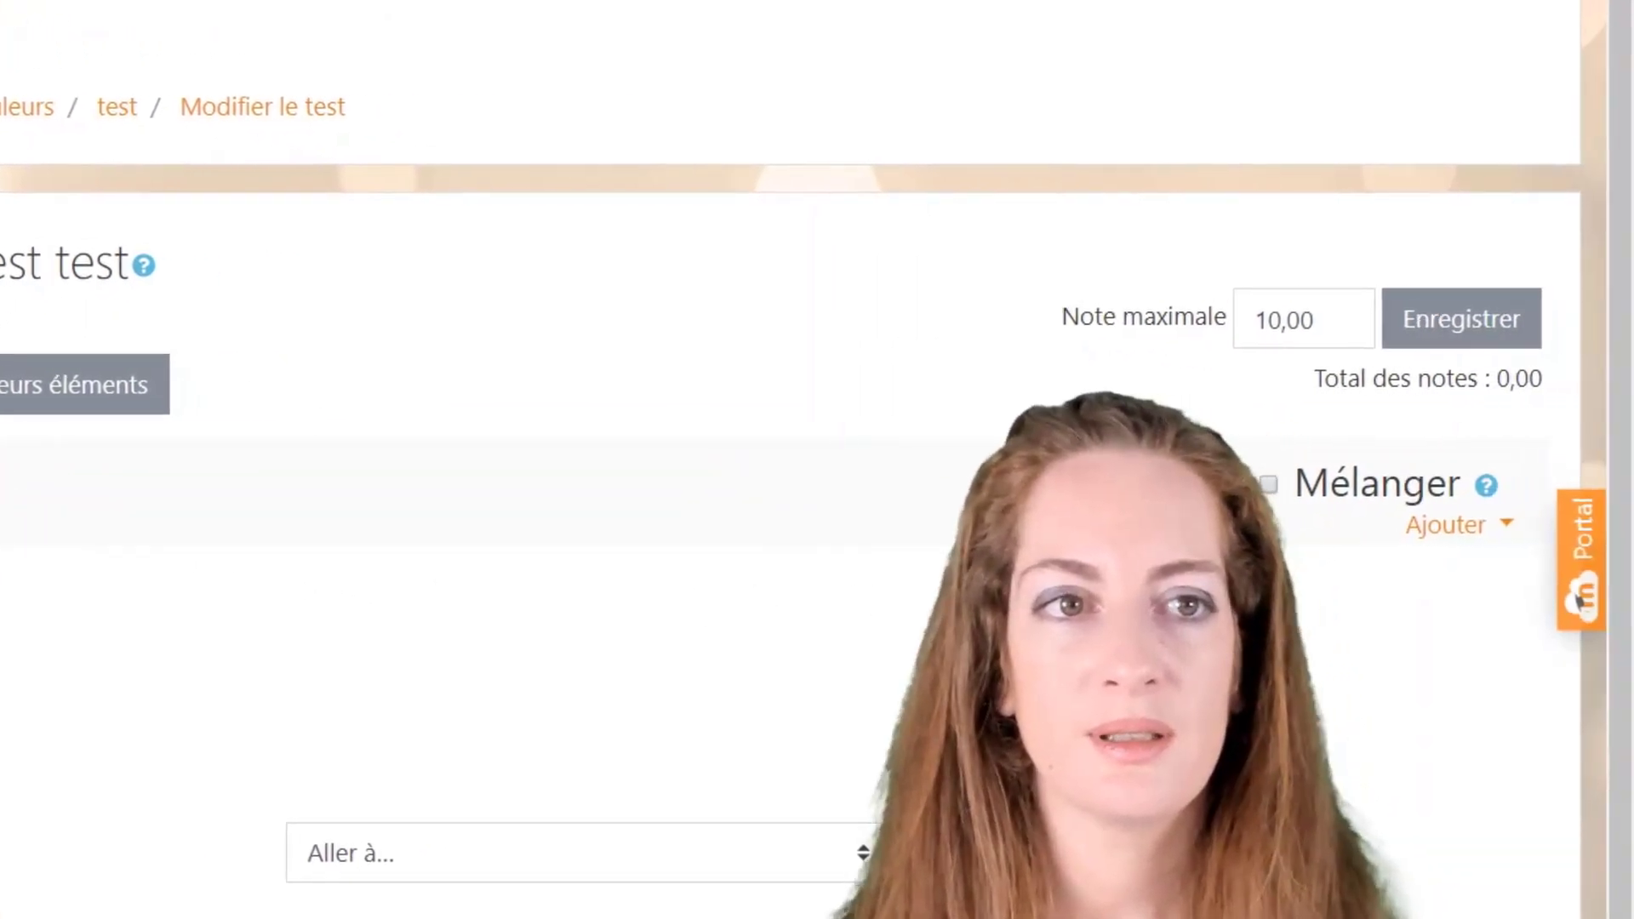
{"action": "left_click", "coordinate": [1440, 534]}
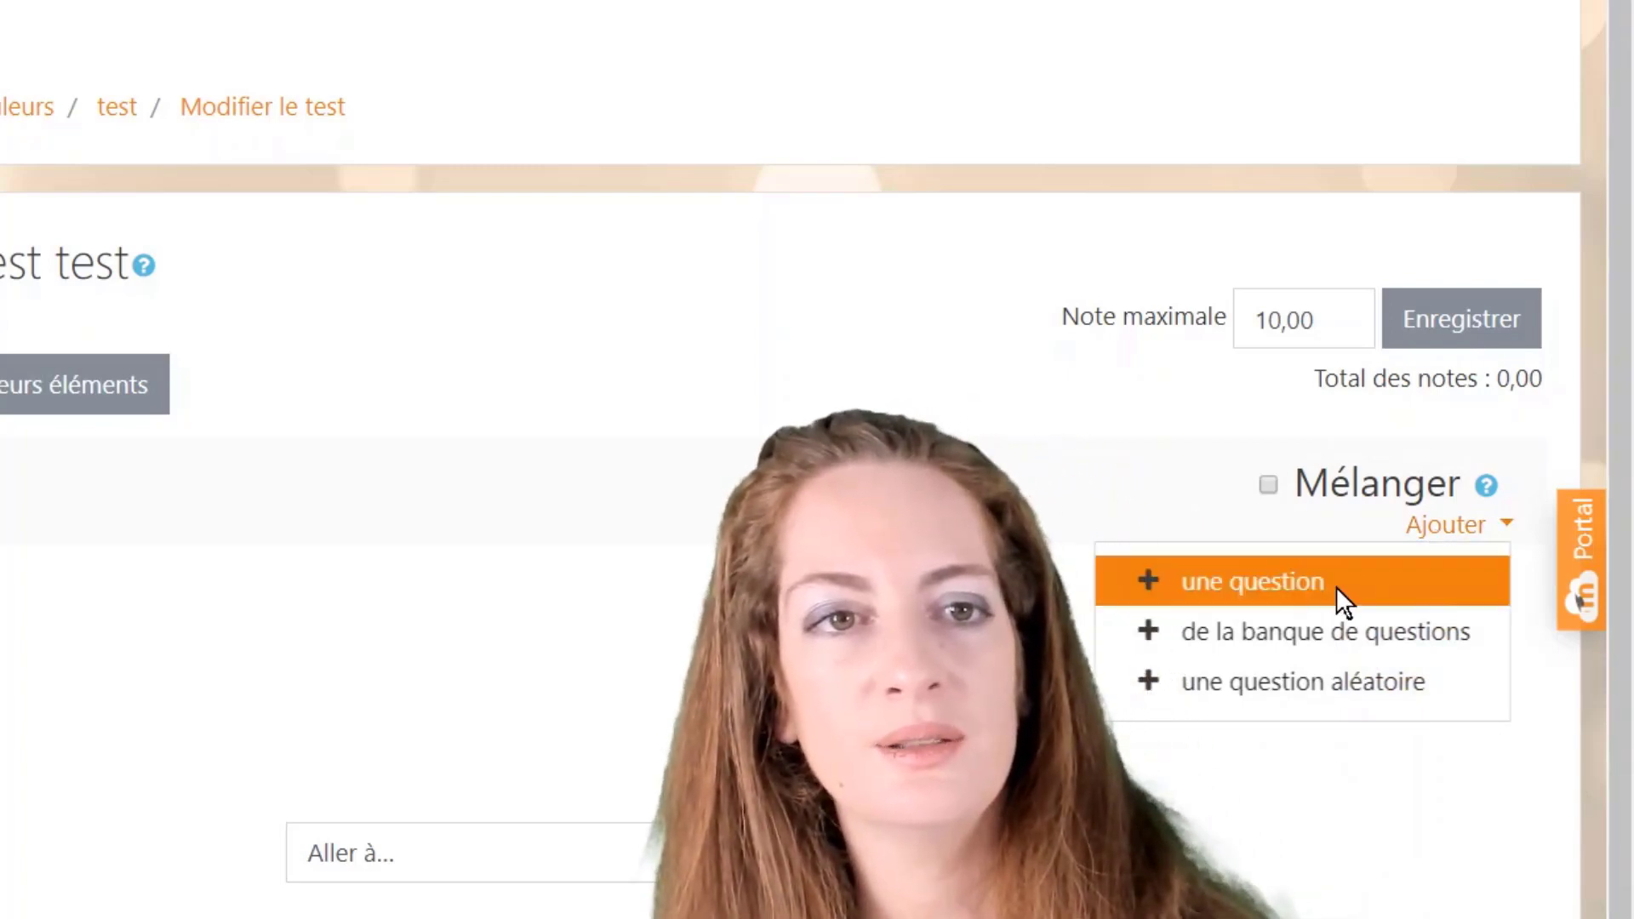
{"action": "left_click", "coordinate": [1338, 593]}
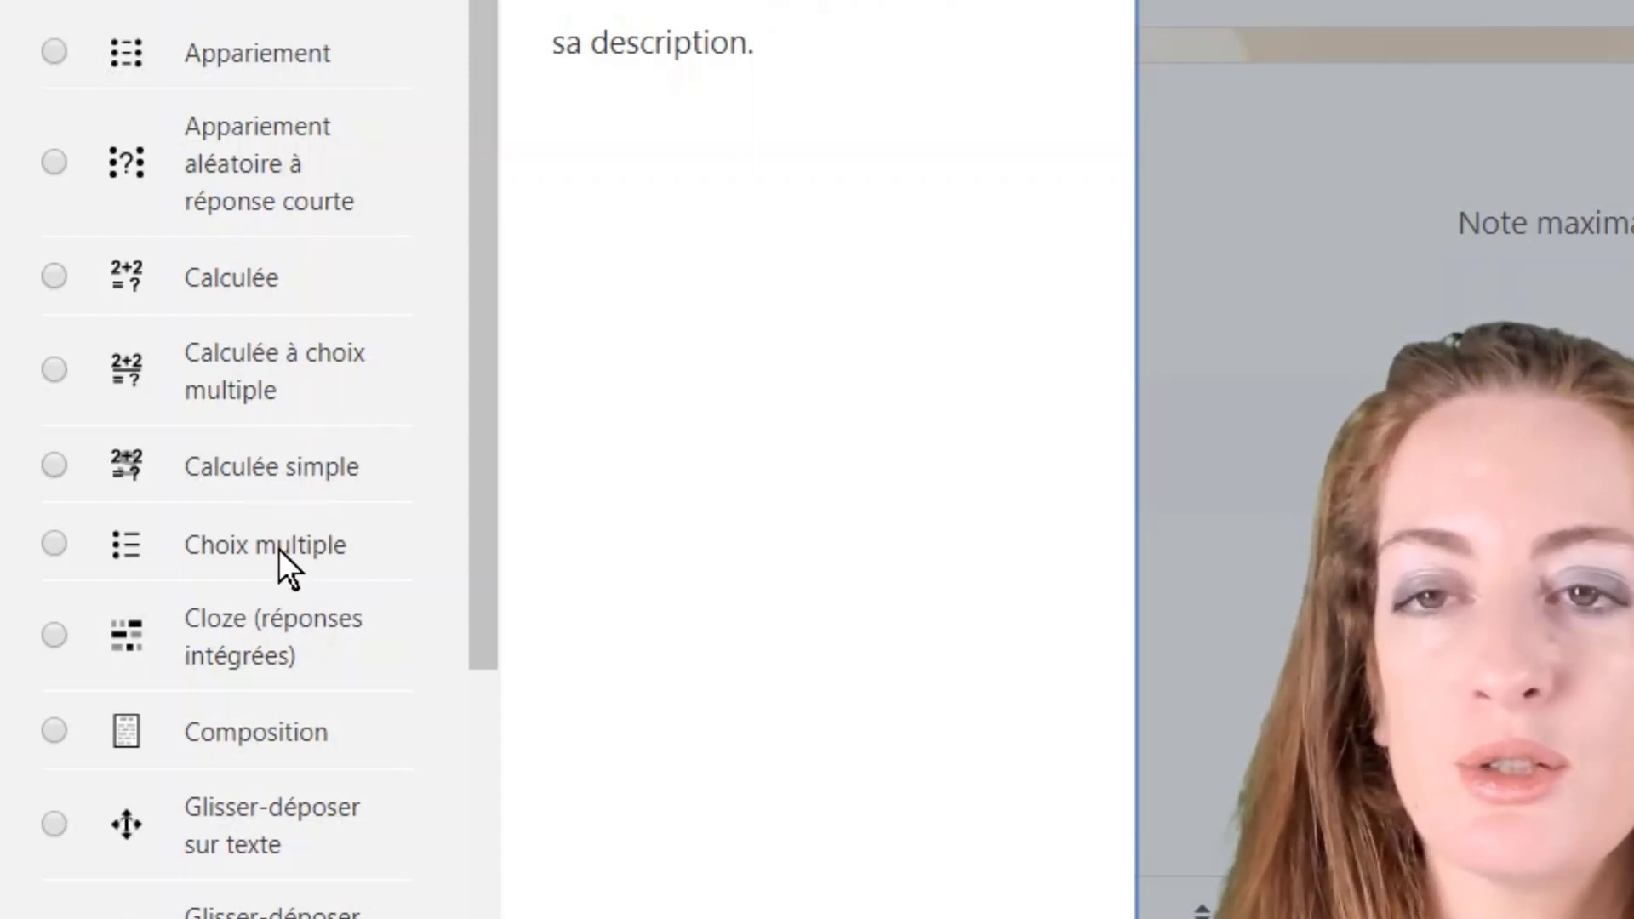
Step: Browse the question types and select Appariement
{"action": "scroll", "coordinate": [282, 565], "scroll_direction": "down", "scroll_amount": 3}
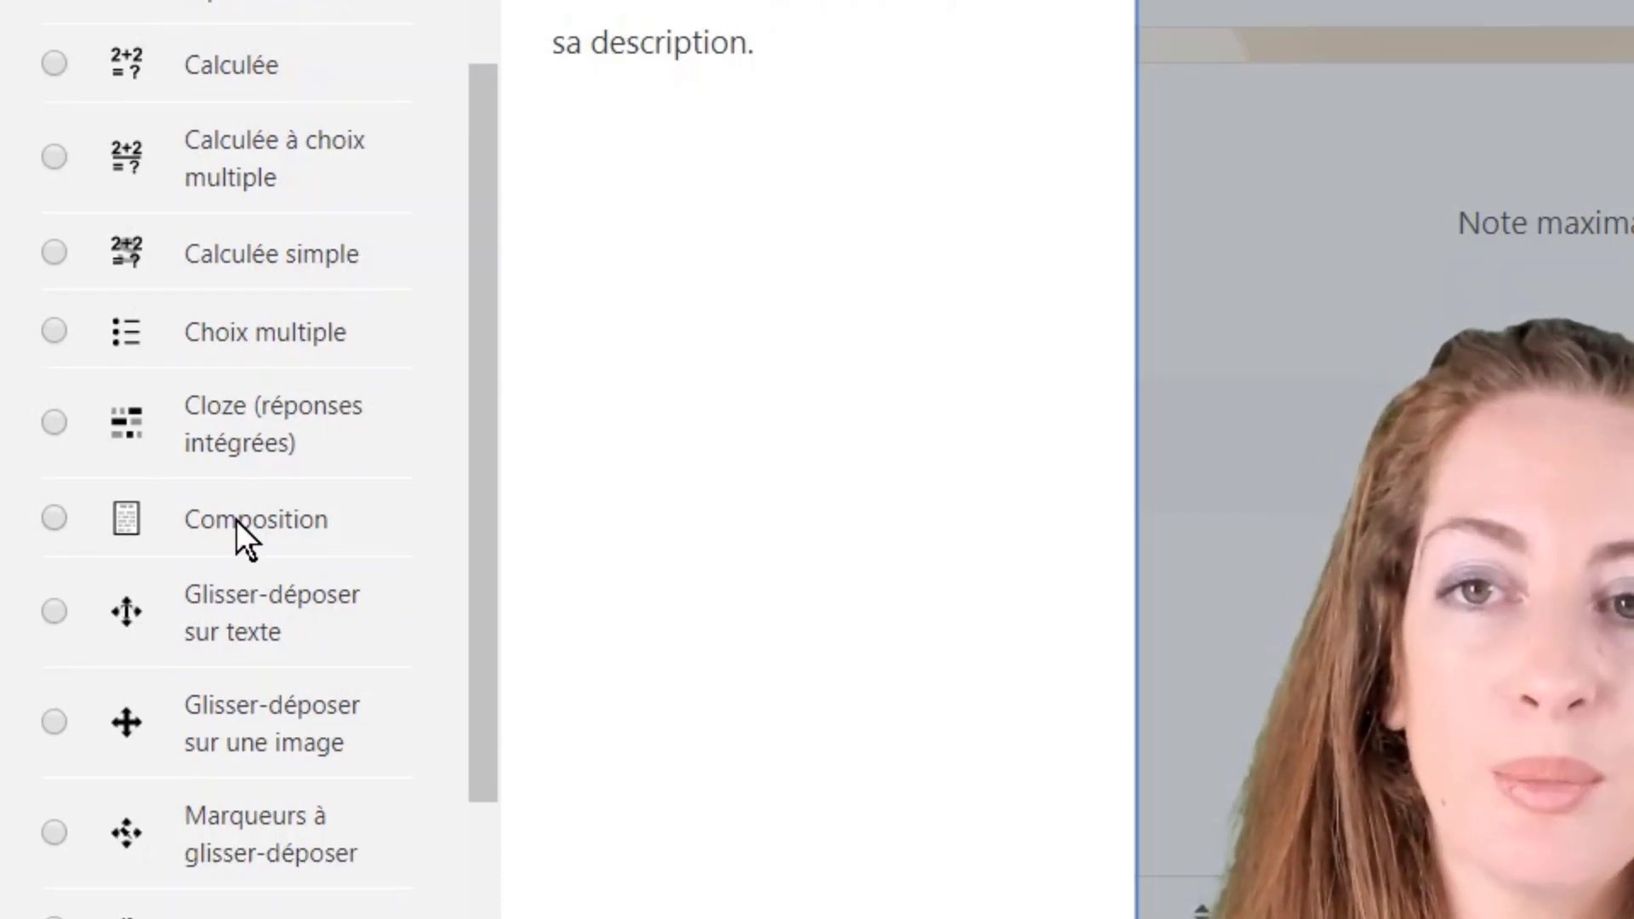
{"action": "scroll", "coordinate": [236, 519], "scroll_direction": "down", "scroll_amount": 4}
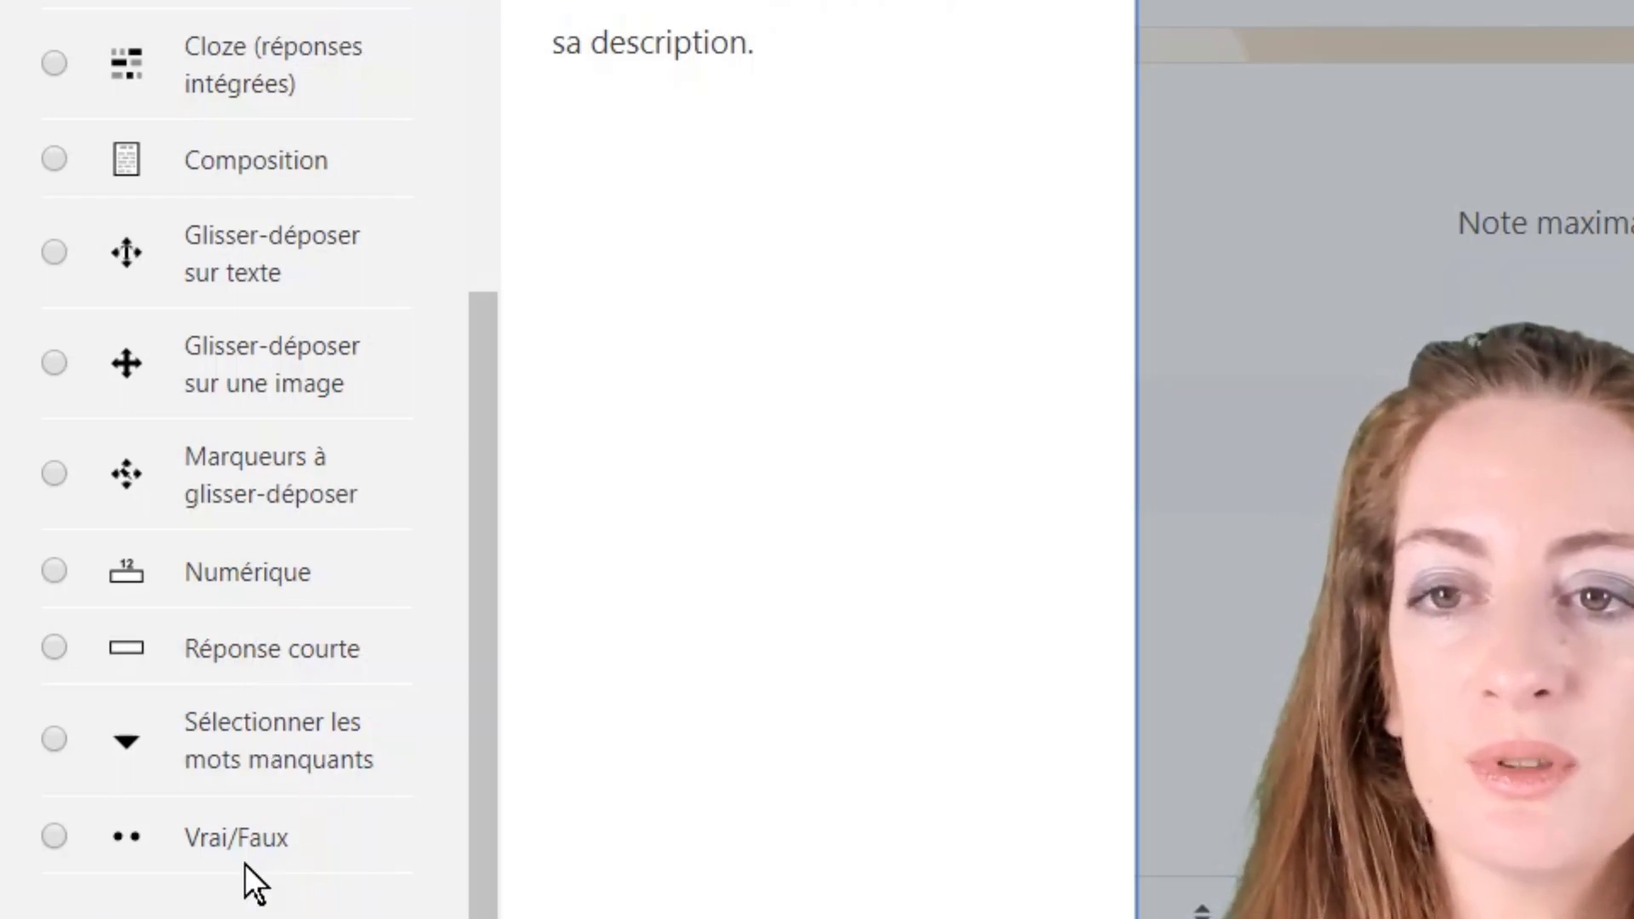
{"action": "scroll", "coordinate": [229, 711], "scroll_direction": "up", "scroll_amount": 5}
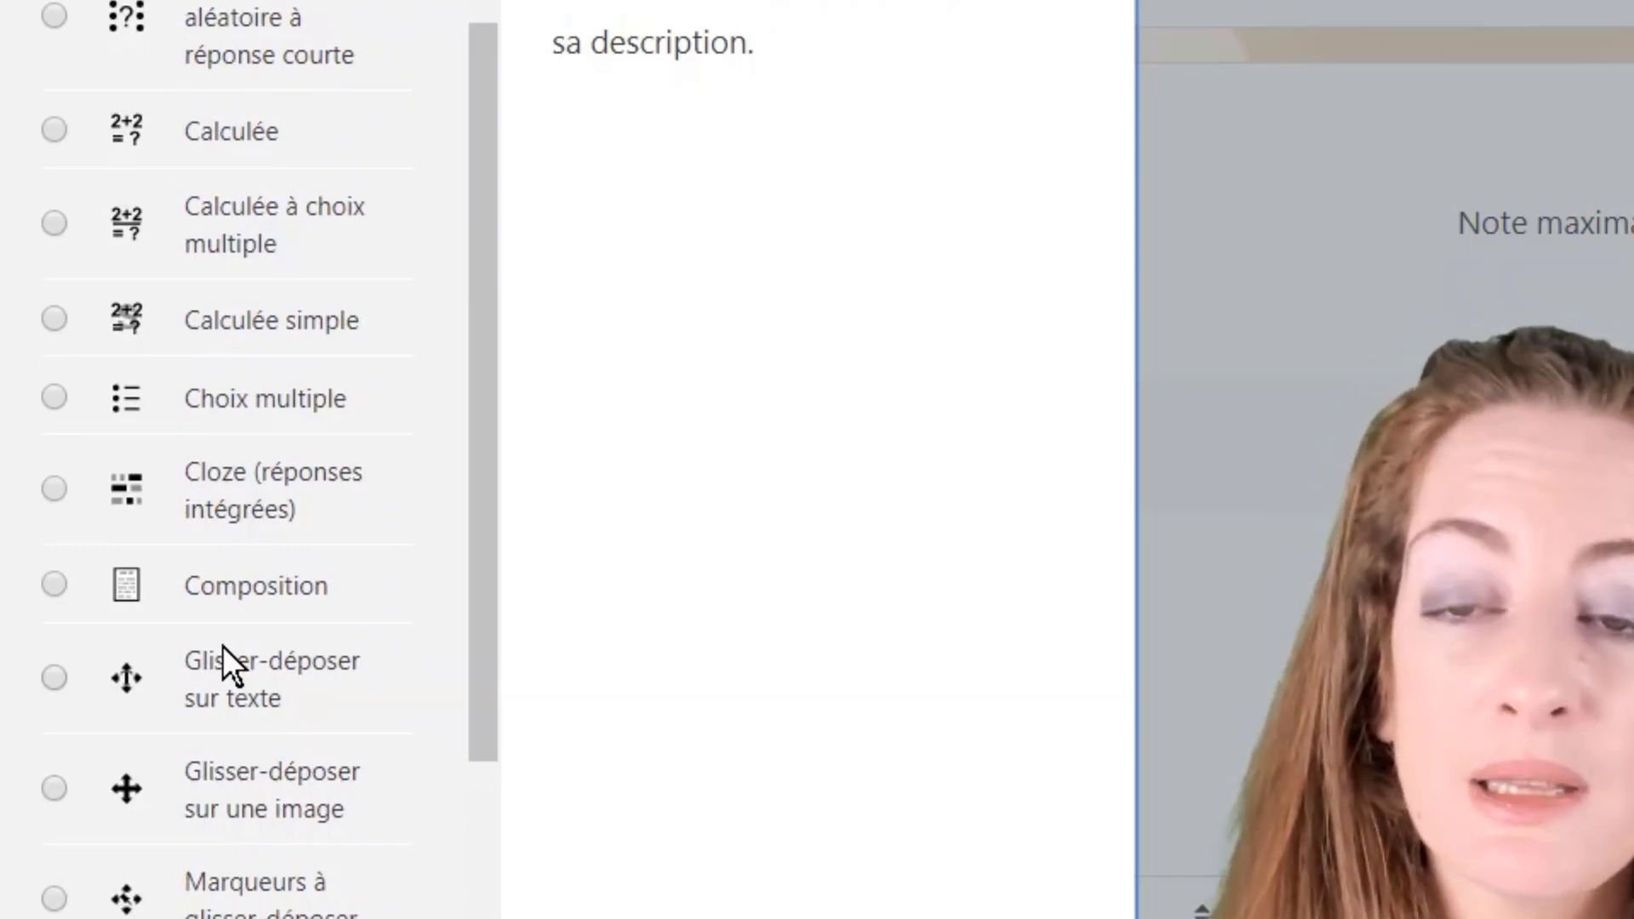
{"action": "scroll", "coordinate": [222, 645], "scroll_direction": "down", "scroll_amount": 5}
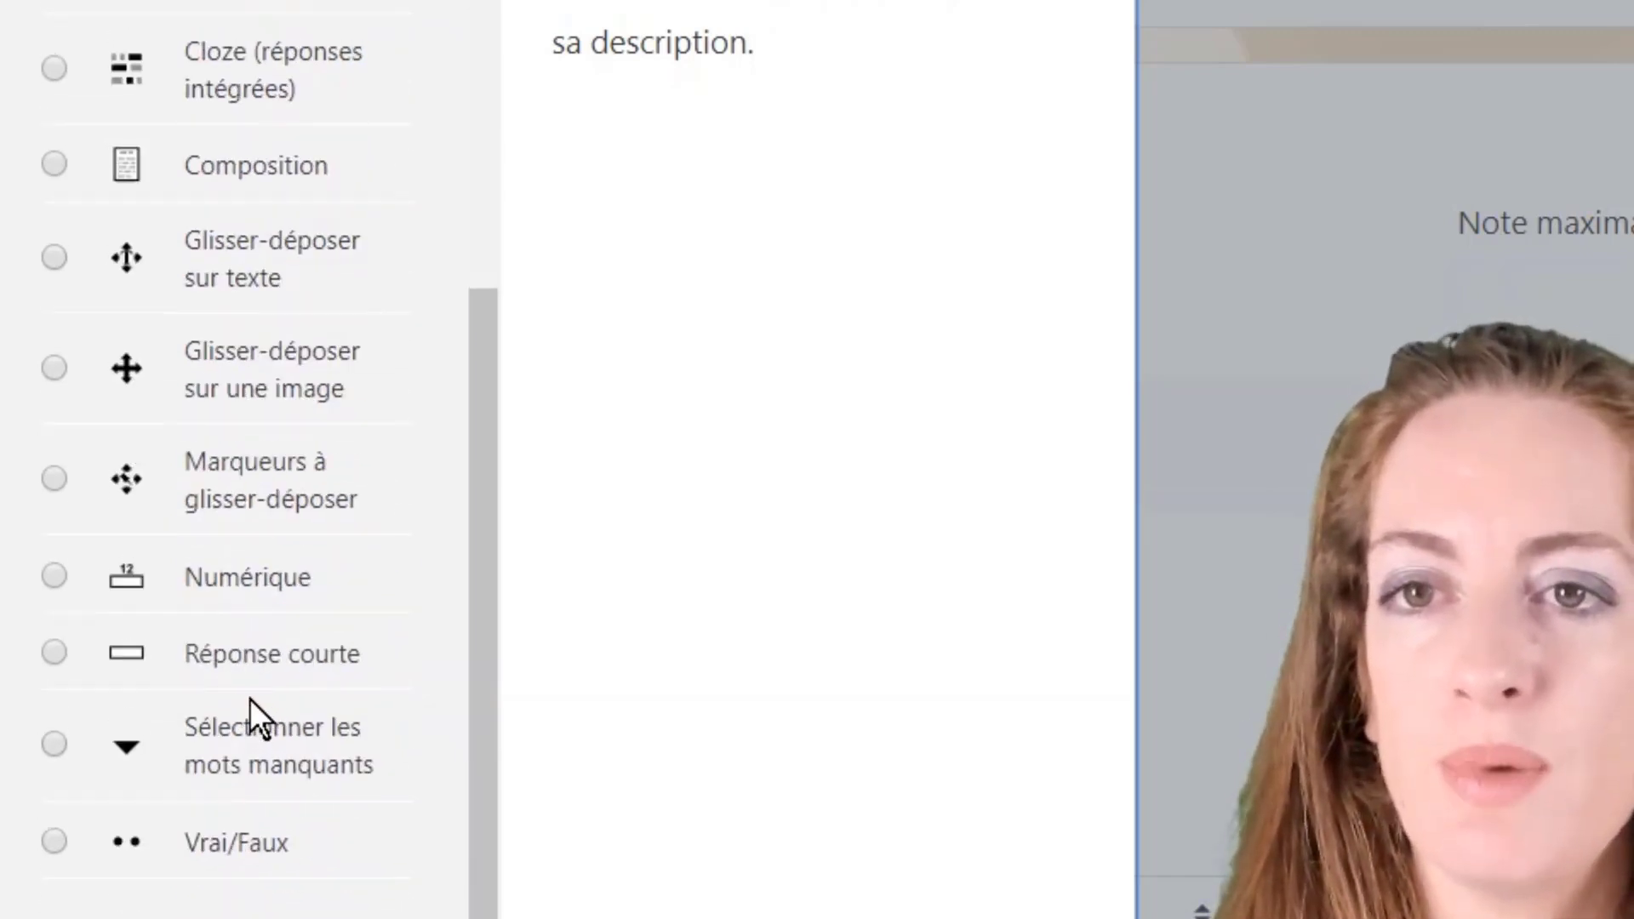
{"action": "scroll", "coordinate": [248, 697], "scroll_direction": "up", "scroll_amount": 5}
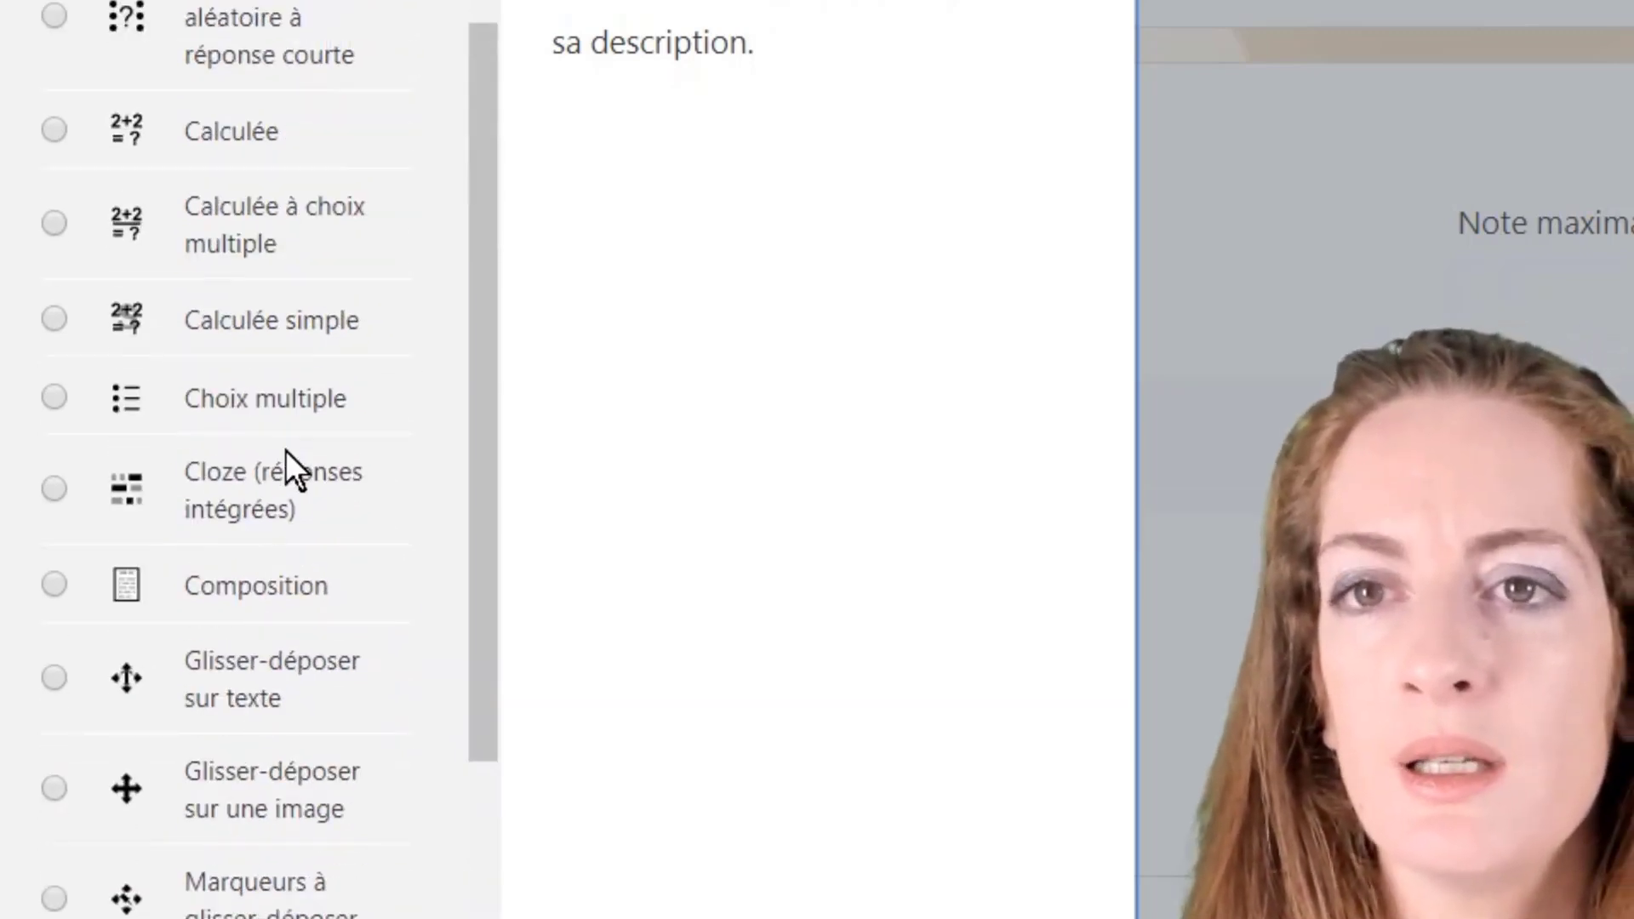
{"action": "scroll", "coordinate": [323, 498], "scroll_direction": "down", "scroll_amount": 5}
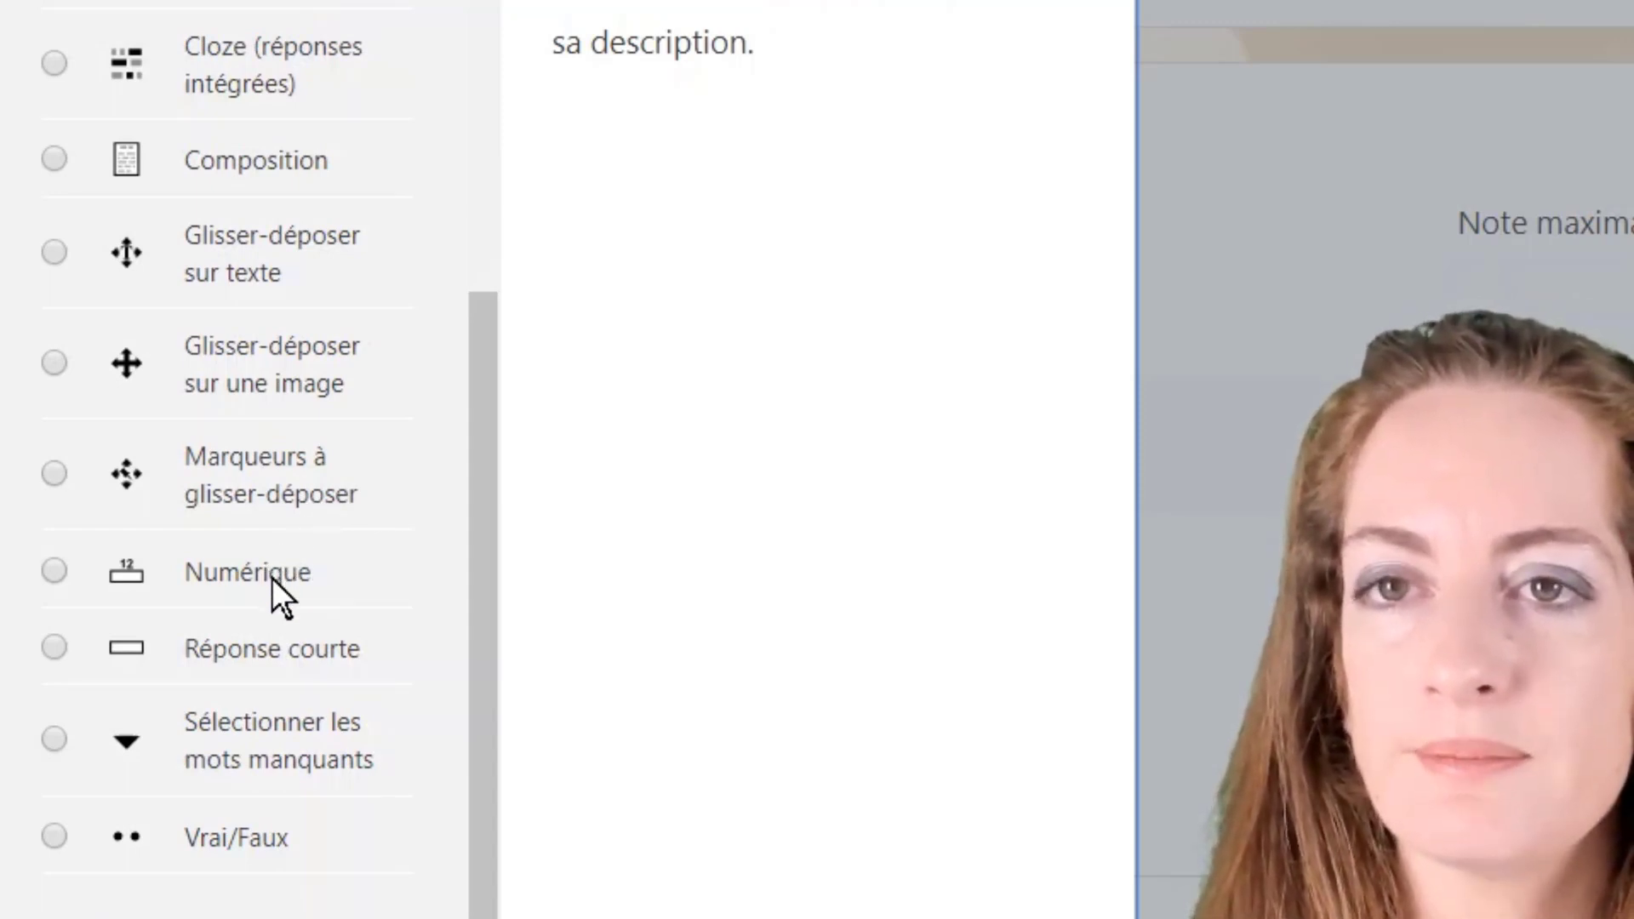
{"action": "scroll", "coordinate": [272, 577], "scroll_direction": "up", "scroll_amount": 4}
{"action": "scroll", "coordinate": [149, 439], "scroll_direction": "down", "scroll_amount": 2}
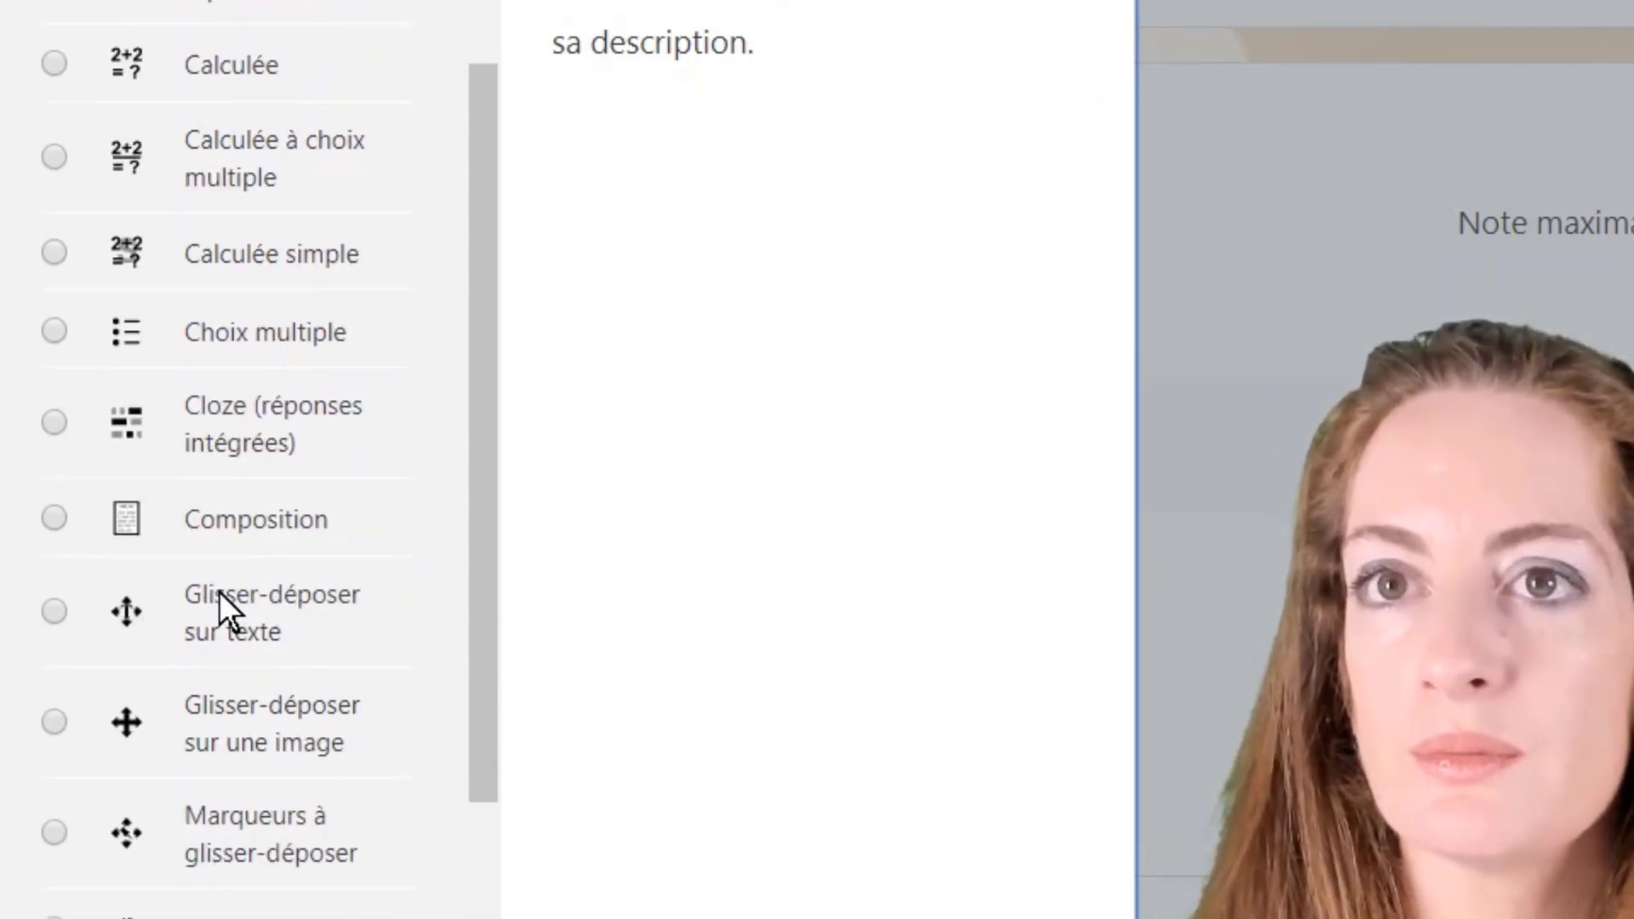
{"action": "scroll", "coordinate": [218, 592], "scroll_direction": "up", "scroll_amount": 2}
{"action": "left_click", "coordinate": [191, 49]}
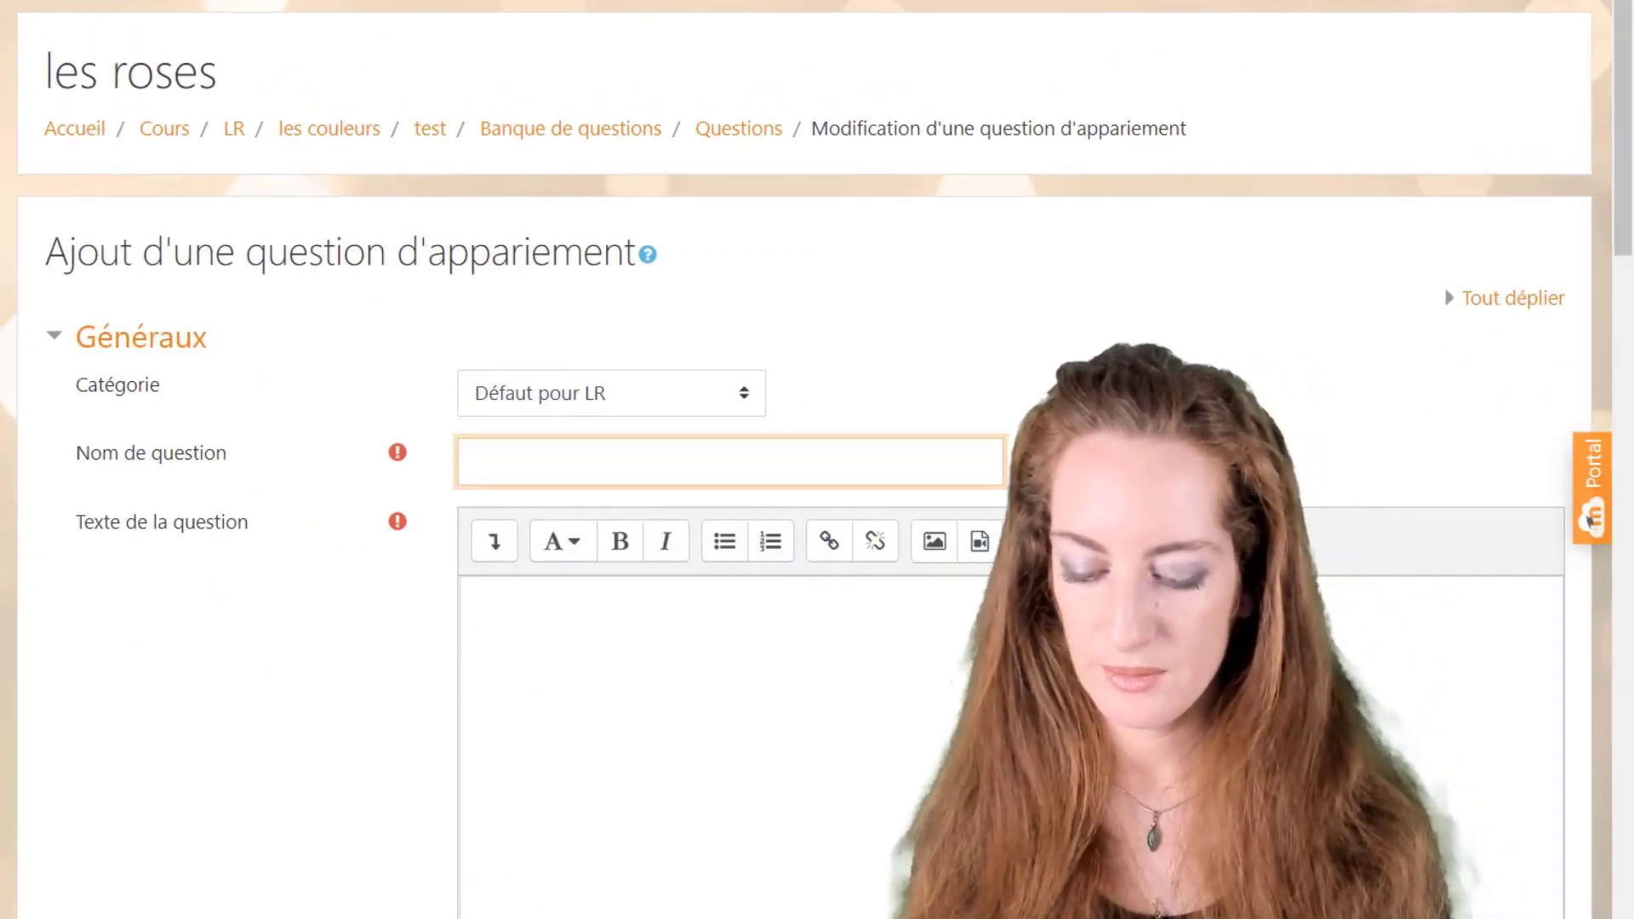
Step: Put 'quel est le climat idéal pour chaque type de rose' into the question text
{"action": "type", "text": "rose"}
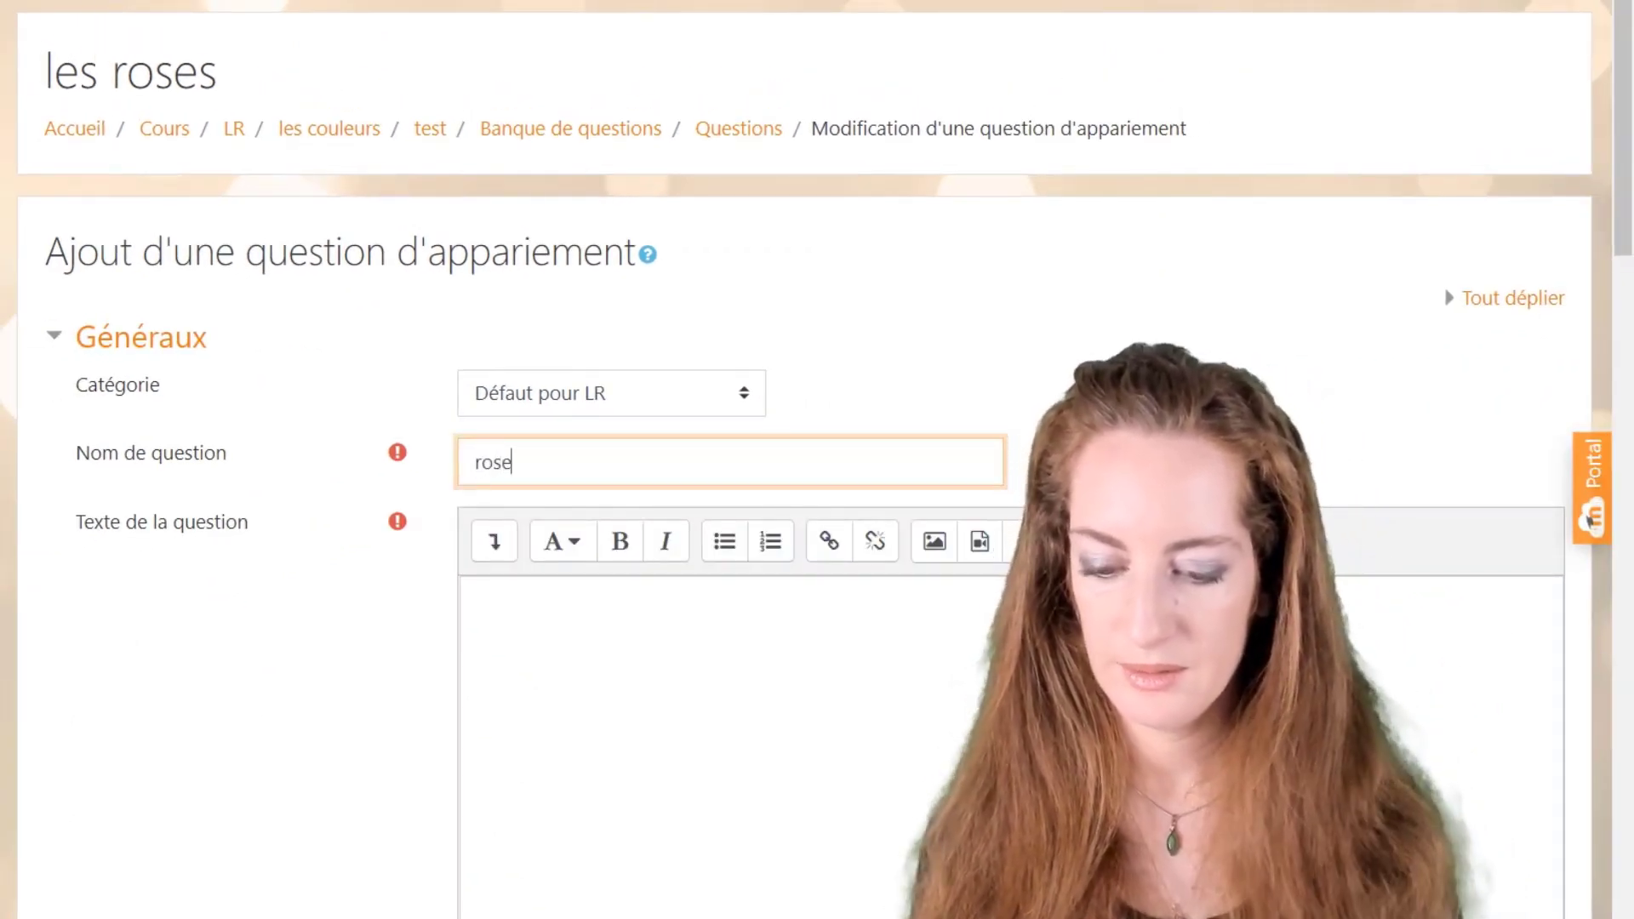
{"action": "key", "text": "BackSpace"}
{"action": "key", "text": "BackSpace"}
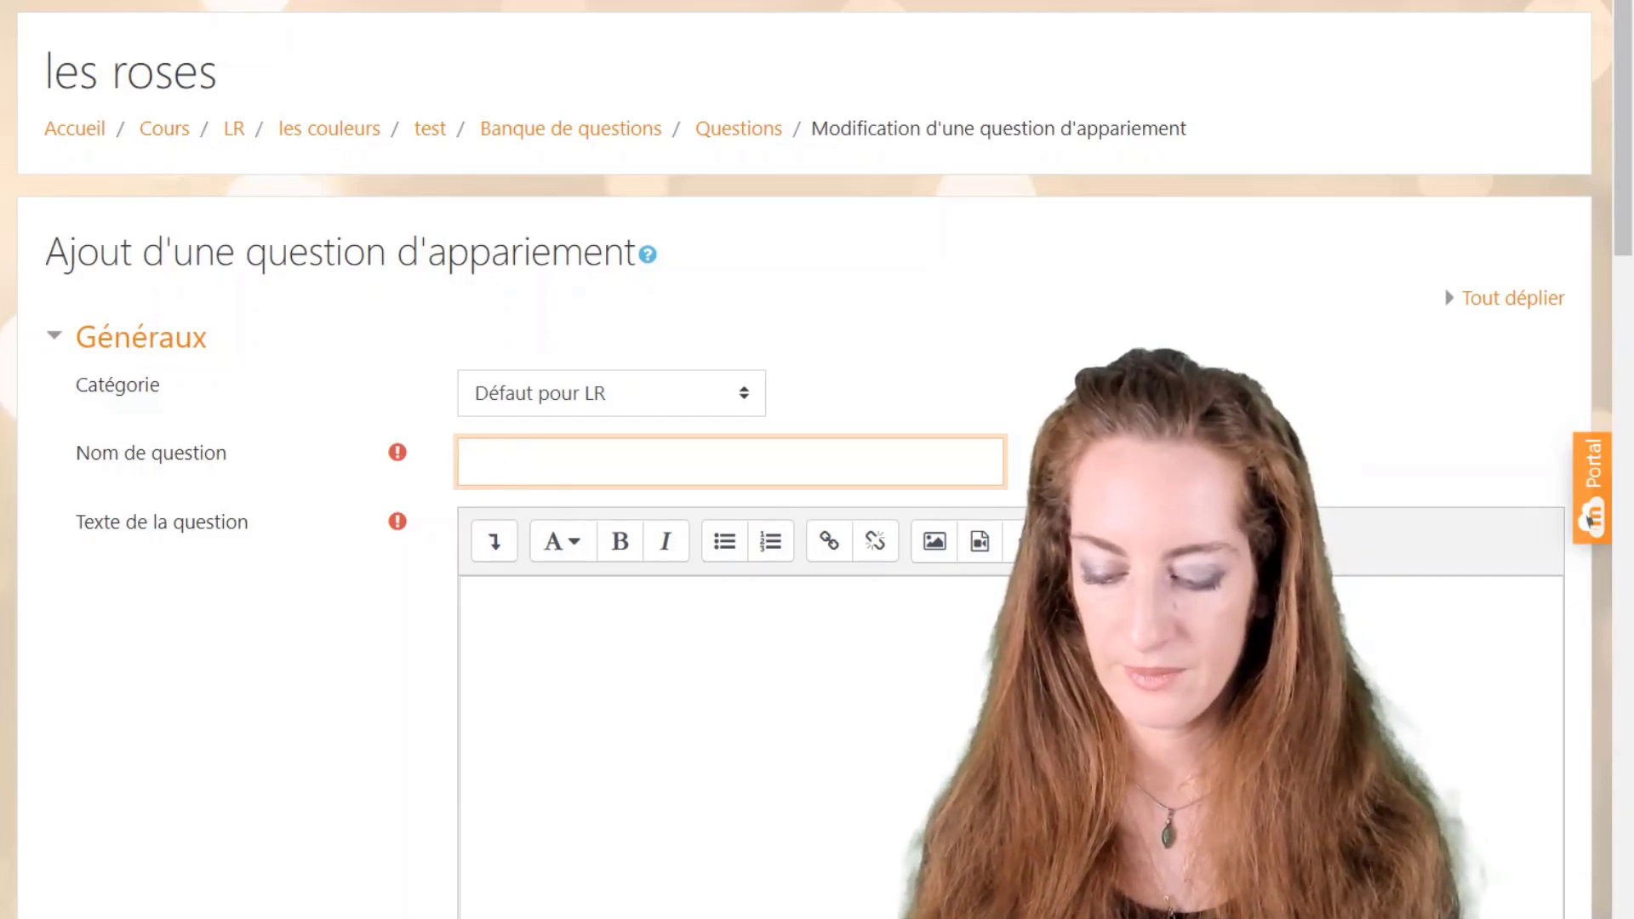
{"action": "type", "text": "quel"}
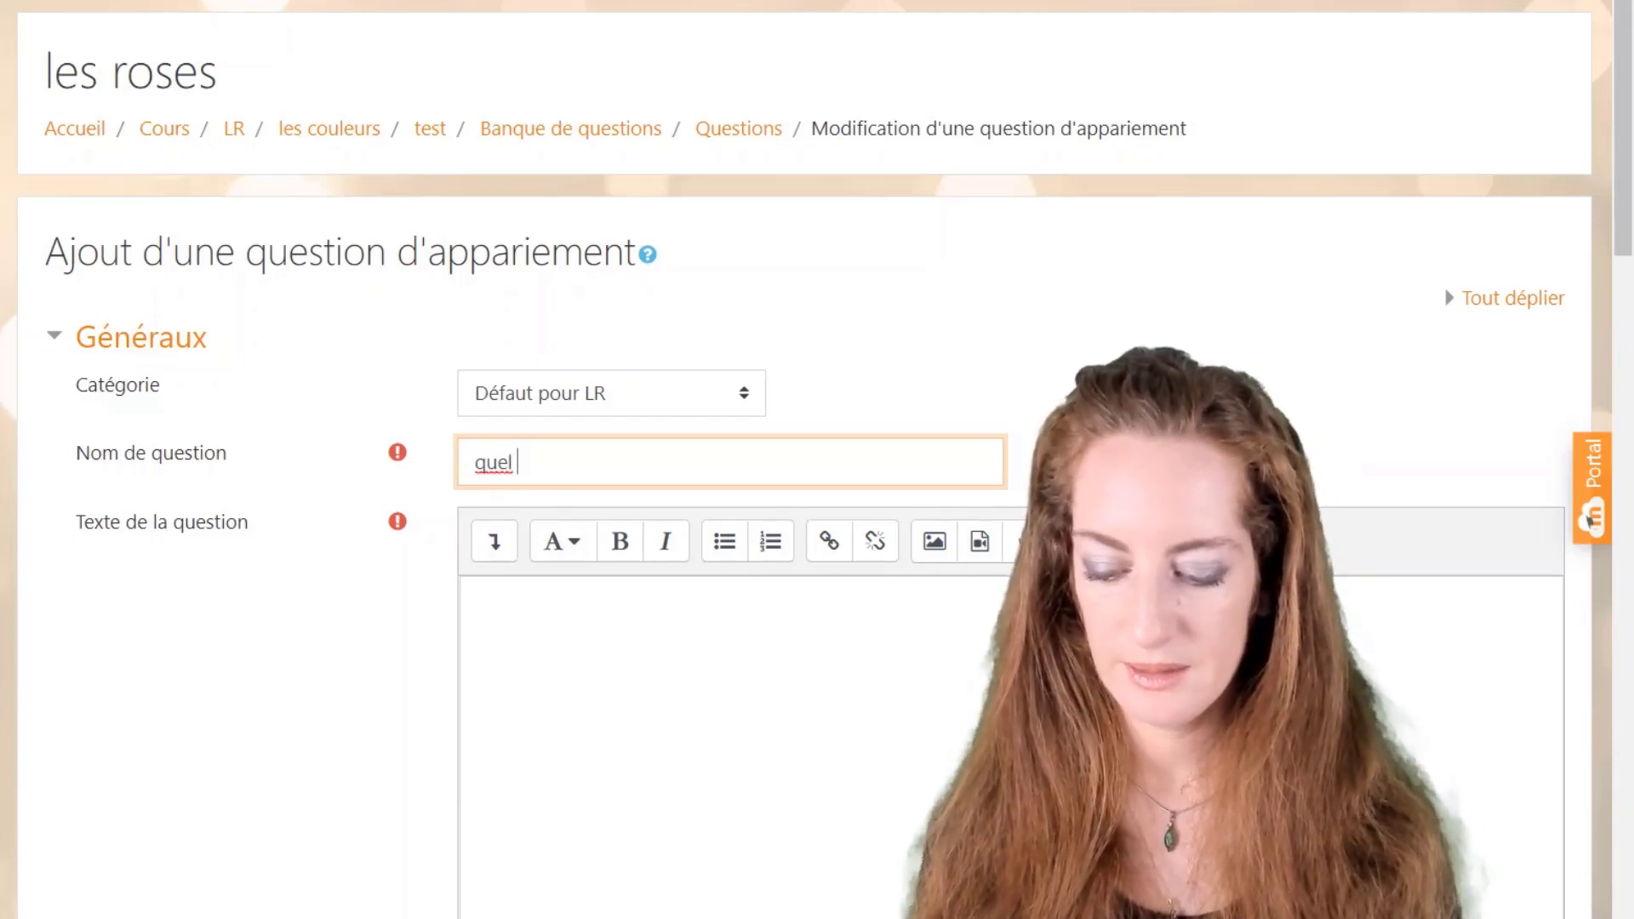
{"action": "type", "text": " est le climat idé"}
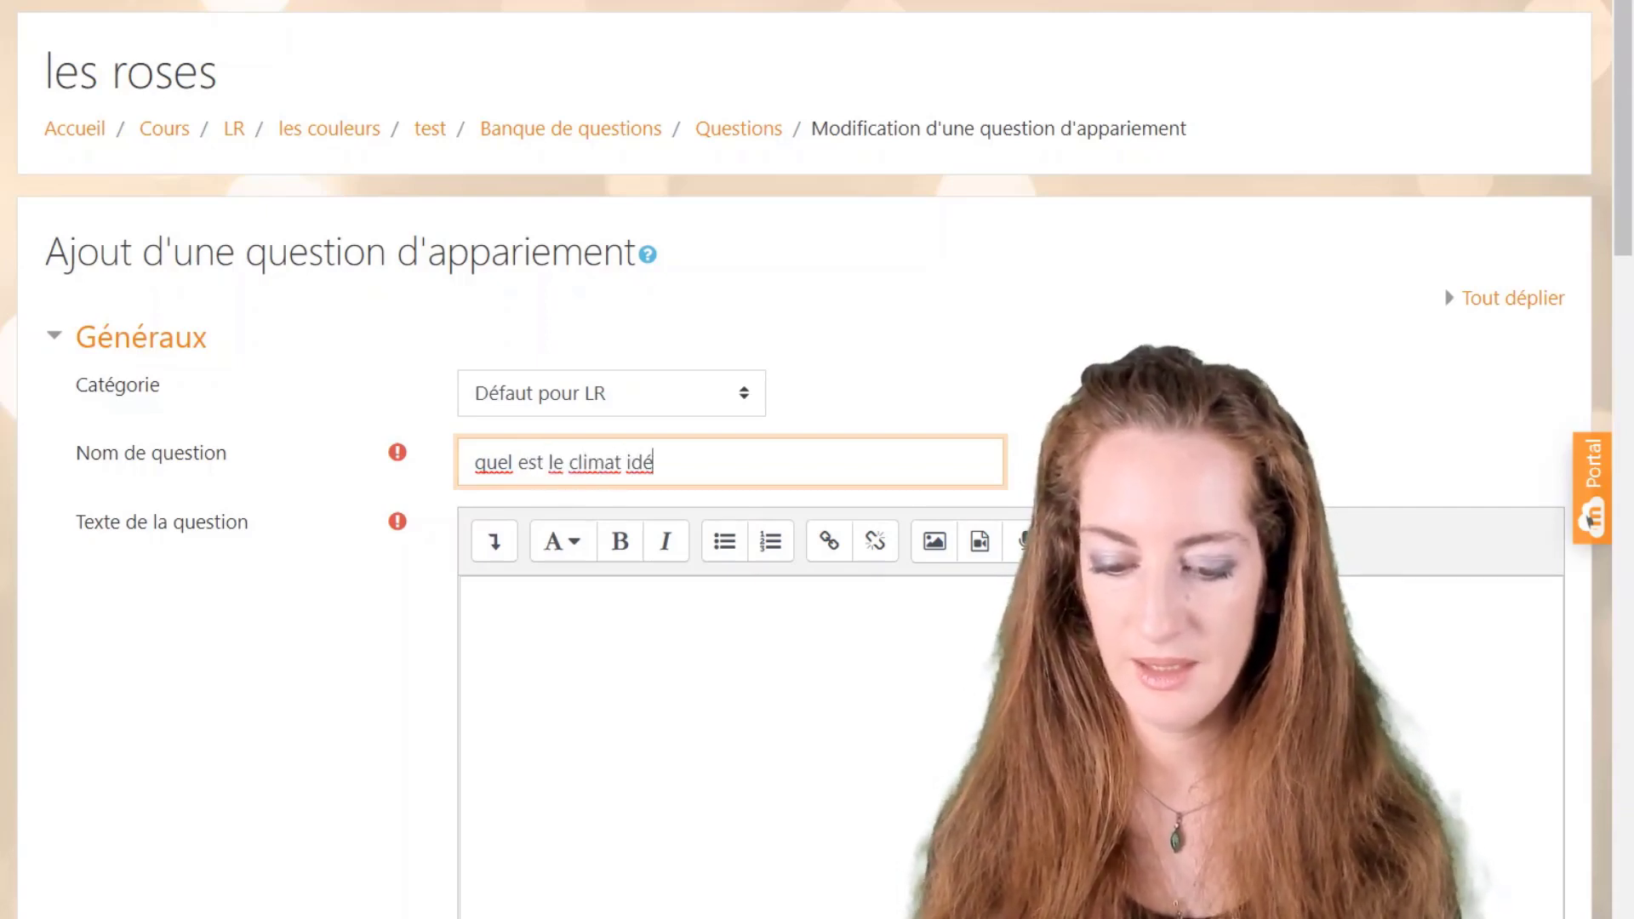
{"action": "type", "text": "al pour ch"}
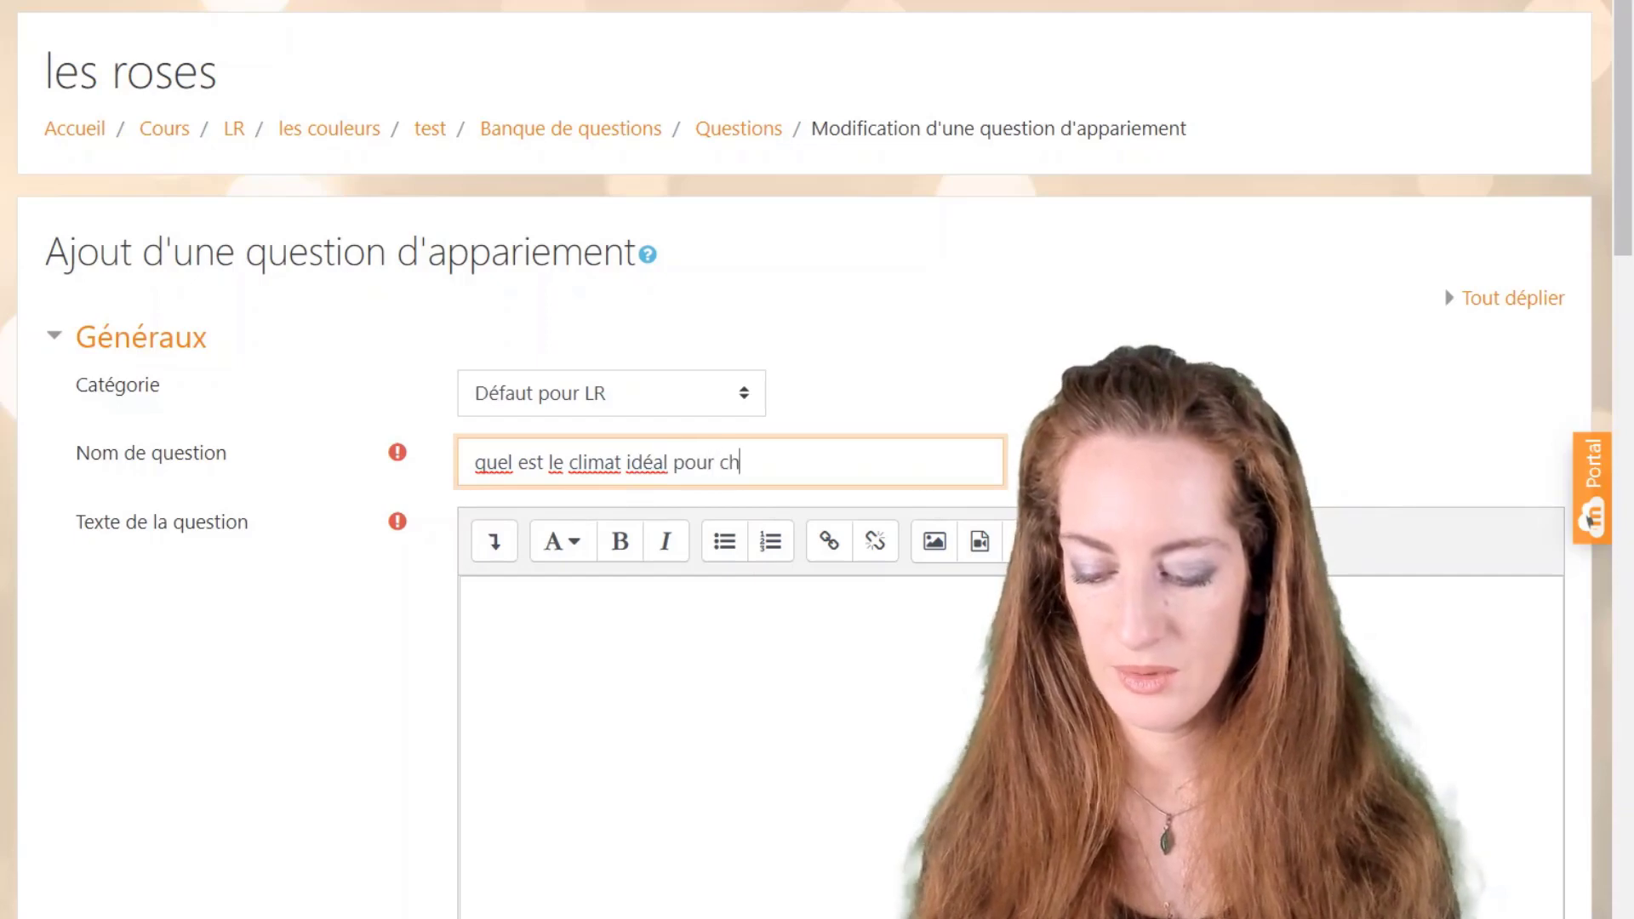
{"action": "type", "text": "aque ty"}
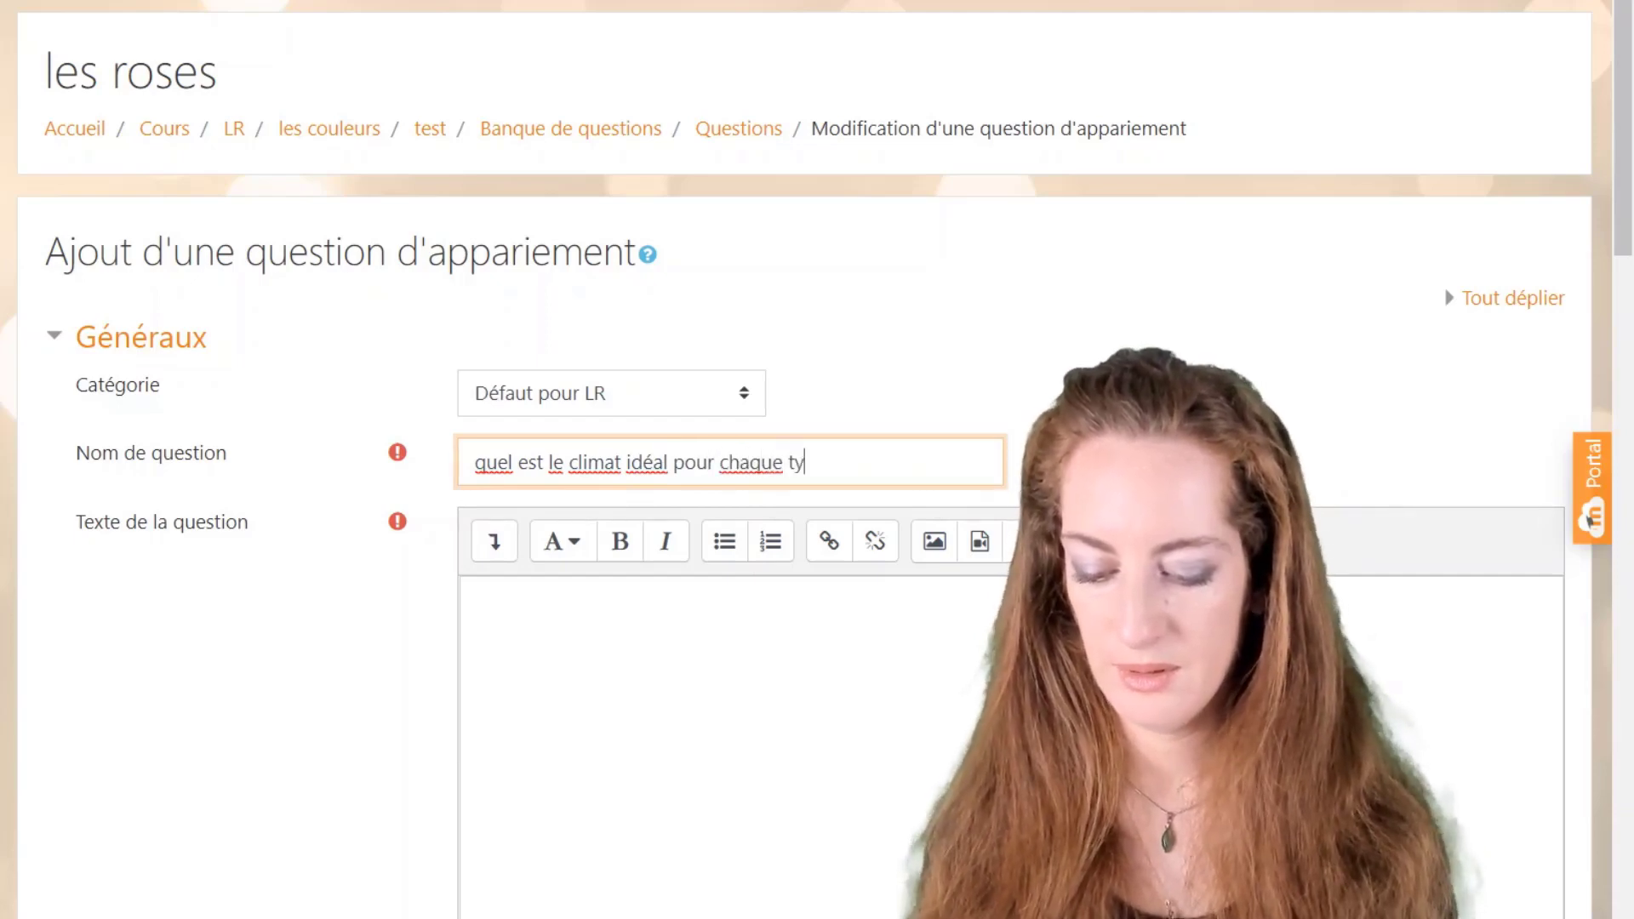
{"action": "type", "text": "pe de rose?"}
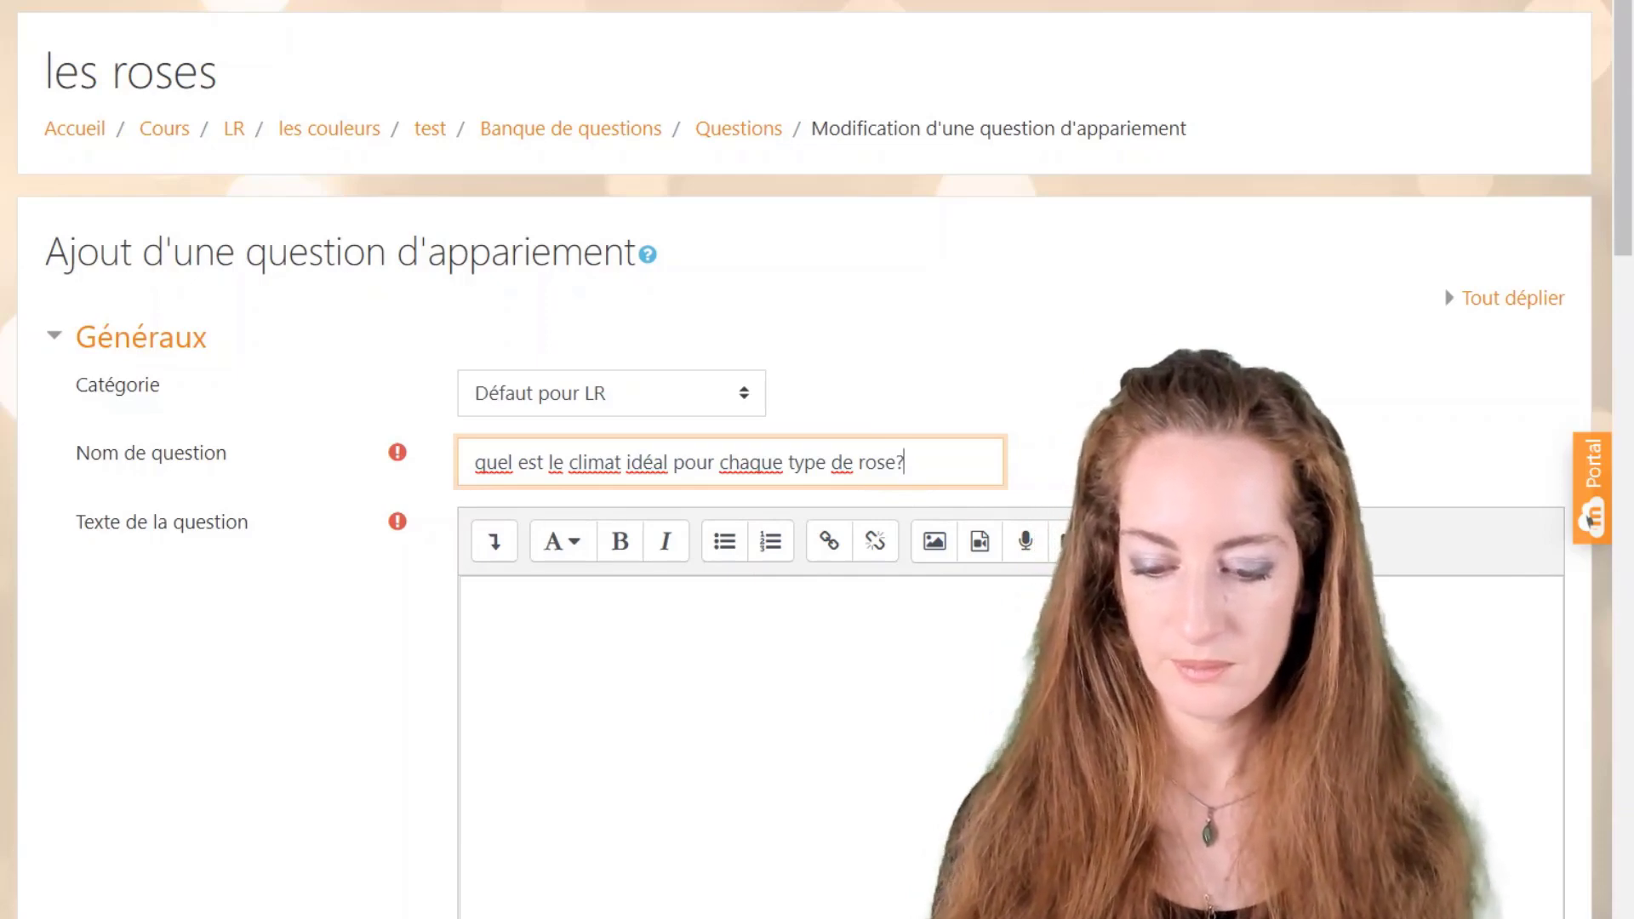
{"action": "key", "text": "Tab"}
{"action": "scroll", "coordinate": [1587, 520], "scroll_direction": "down", "scroll_amount": 3}
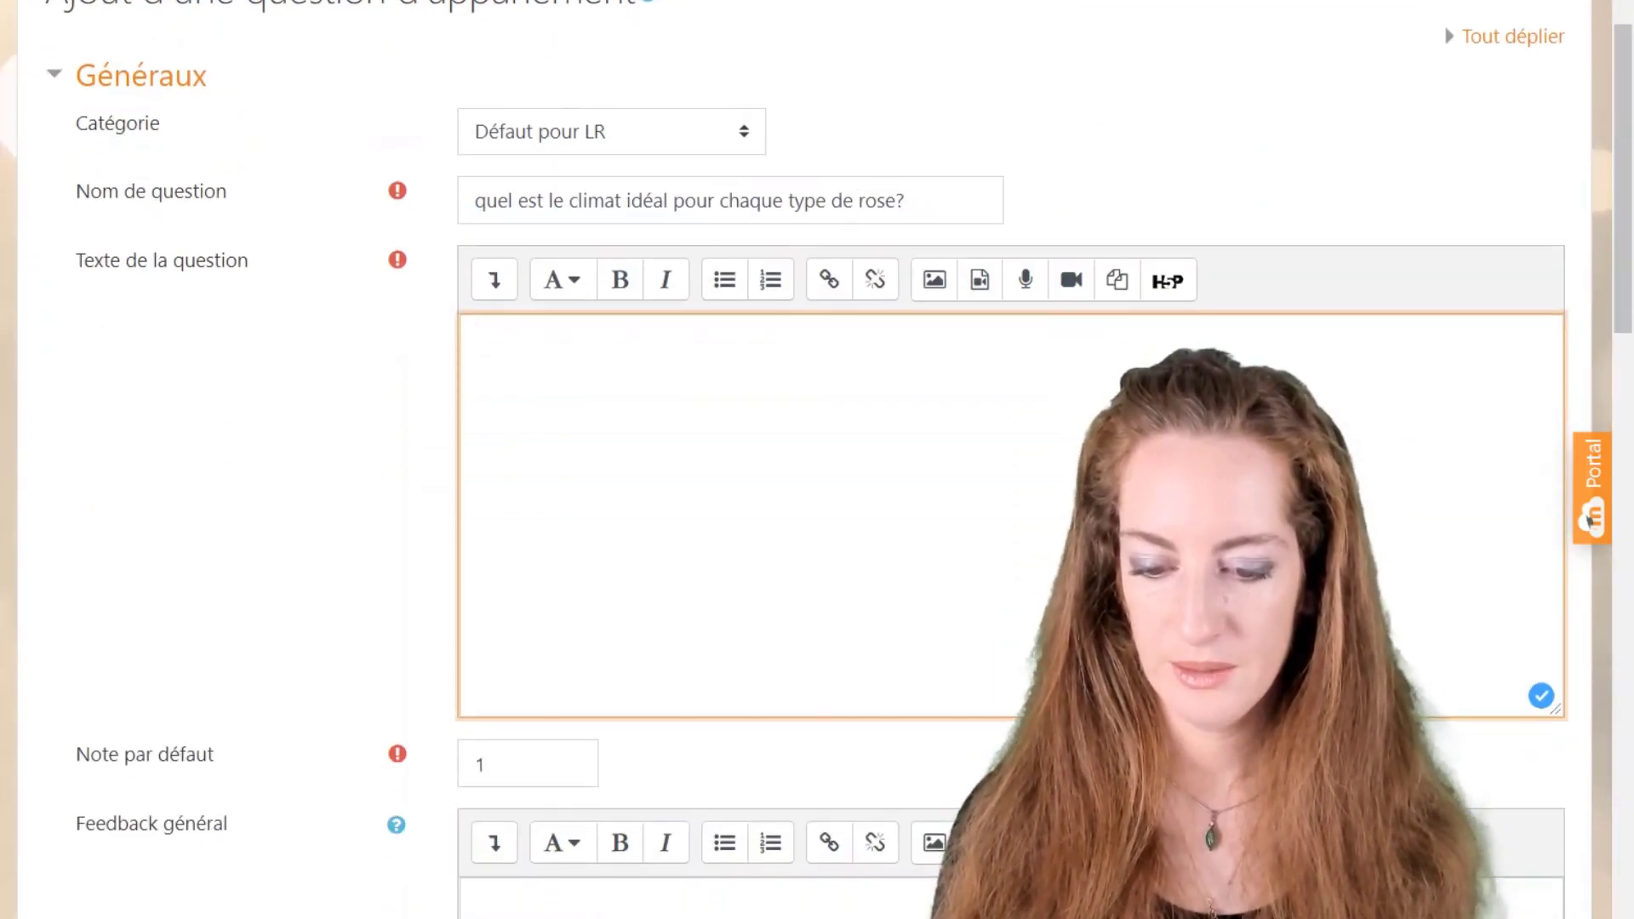
{"action": "key", "text": "shift+Home"}
{"action": "key", "text": "ctrl+c"}
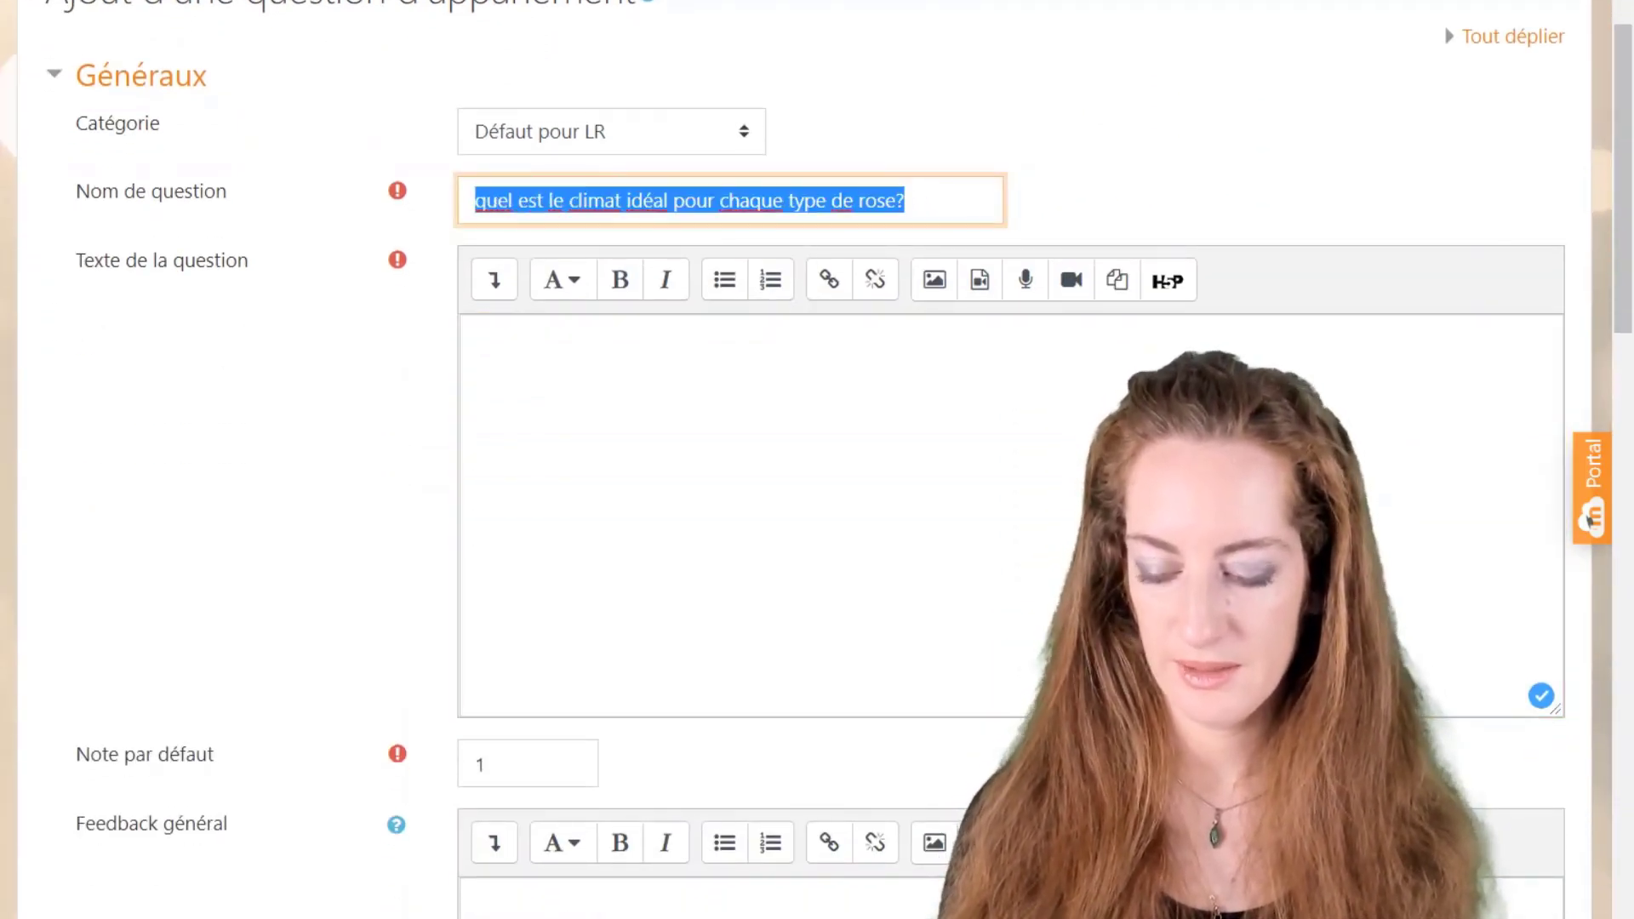
{"action": "key", "text": "BackSpace"}
{"action": "key", "text": "Tab"}
{"action": "key", "text": "ctrl+v"}
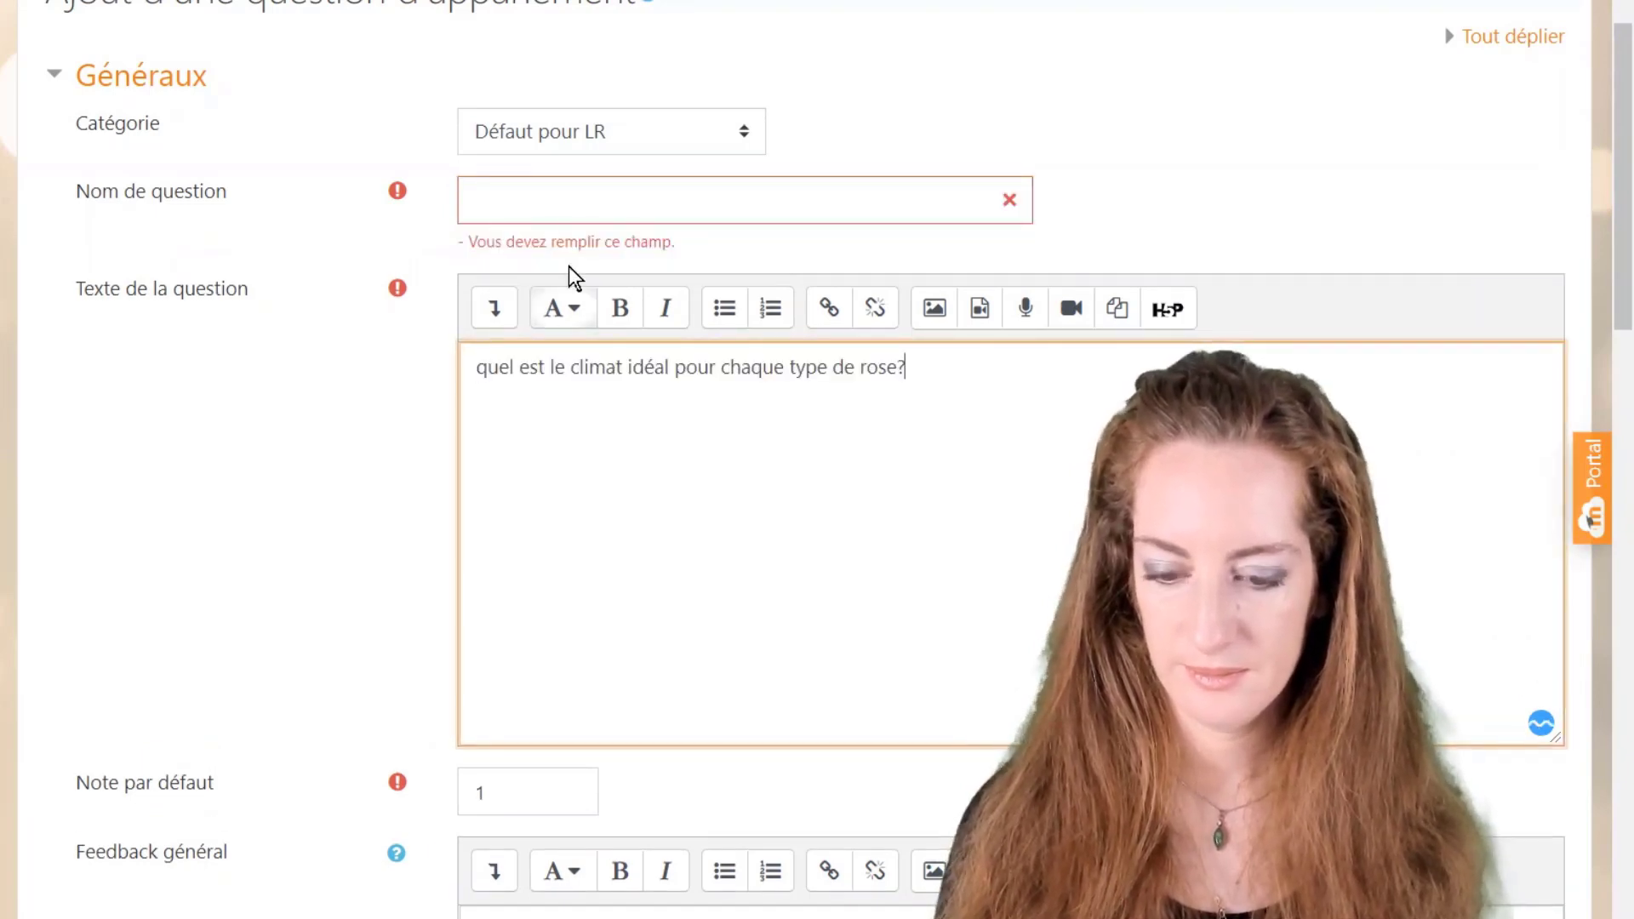
Step: Name the question 'climat' and set its default mark to 2
{"action": "left_click", "coordinate": [535, 204]}
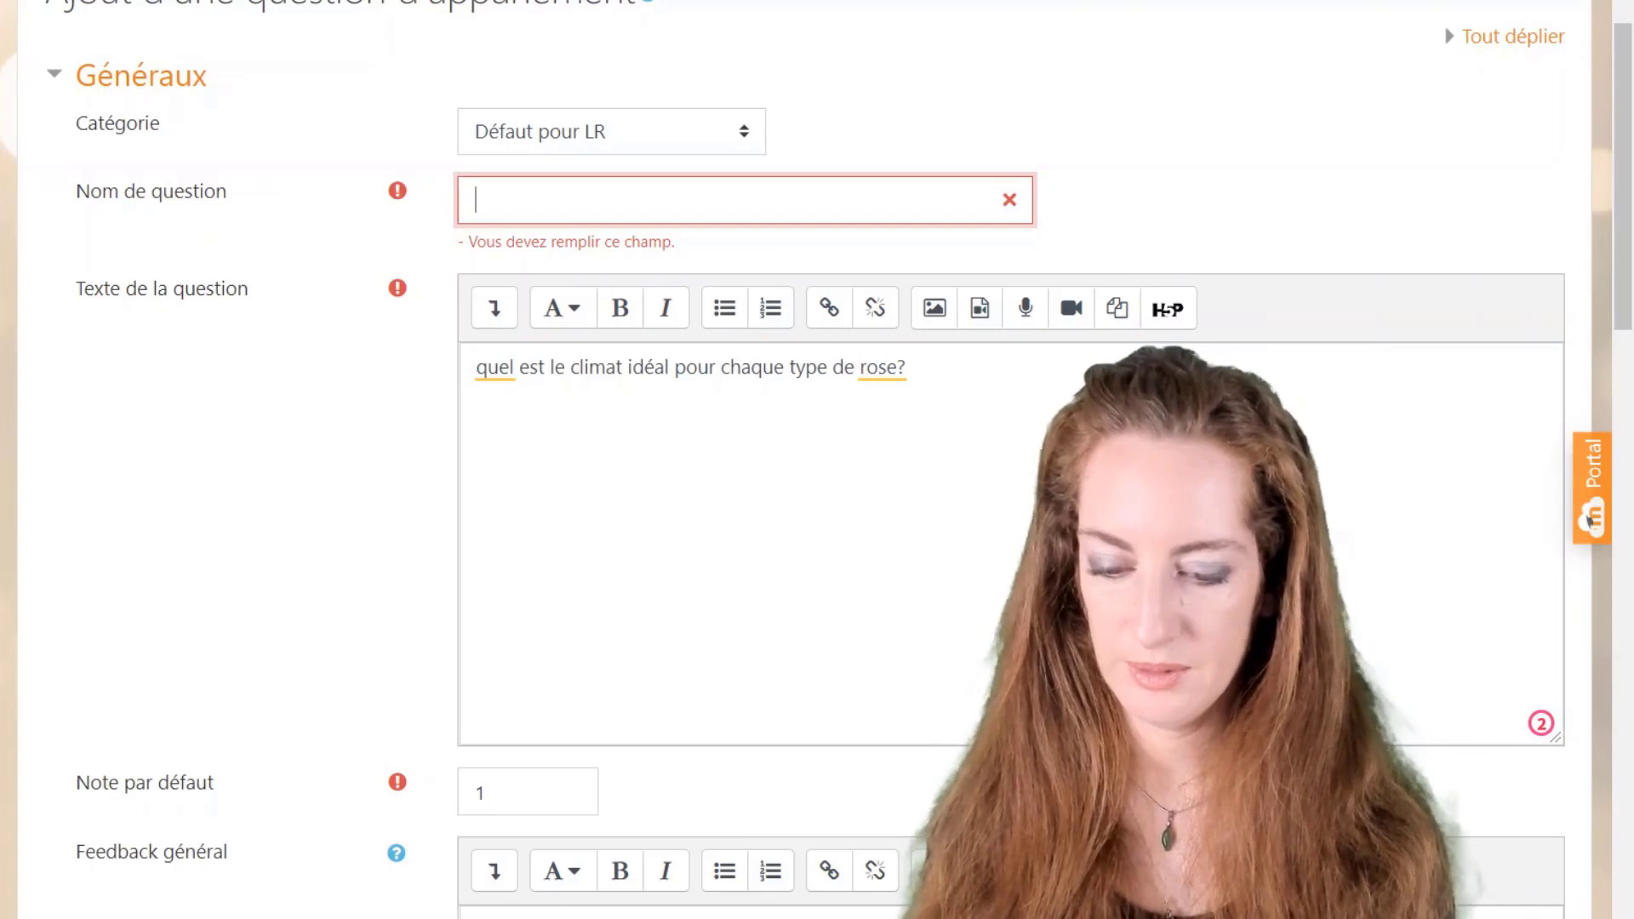
{"action": "type", "text": "climat"}
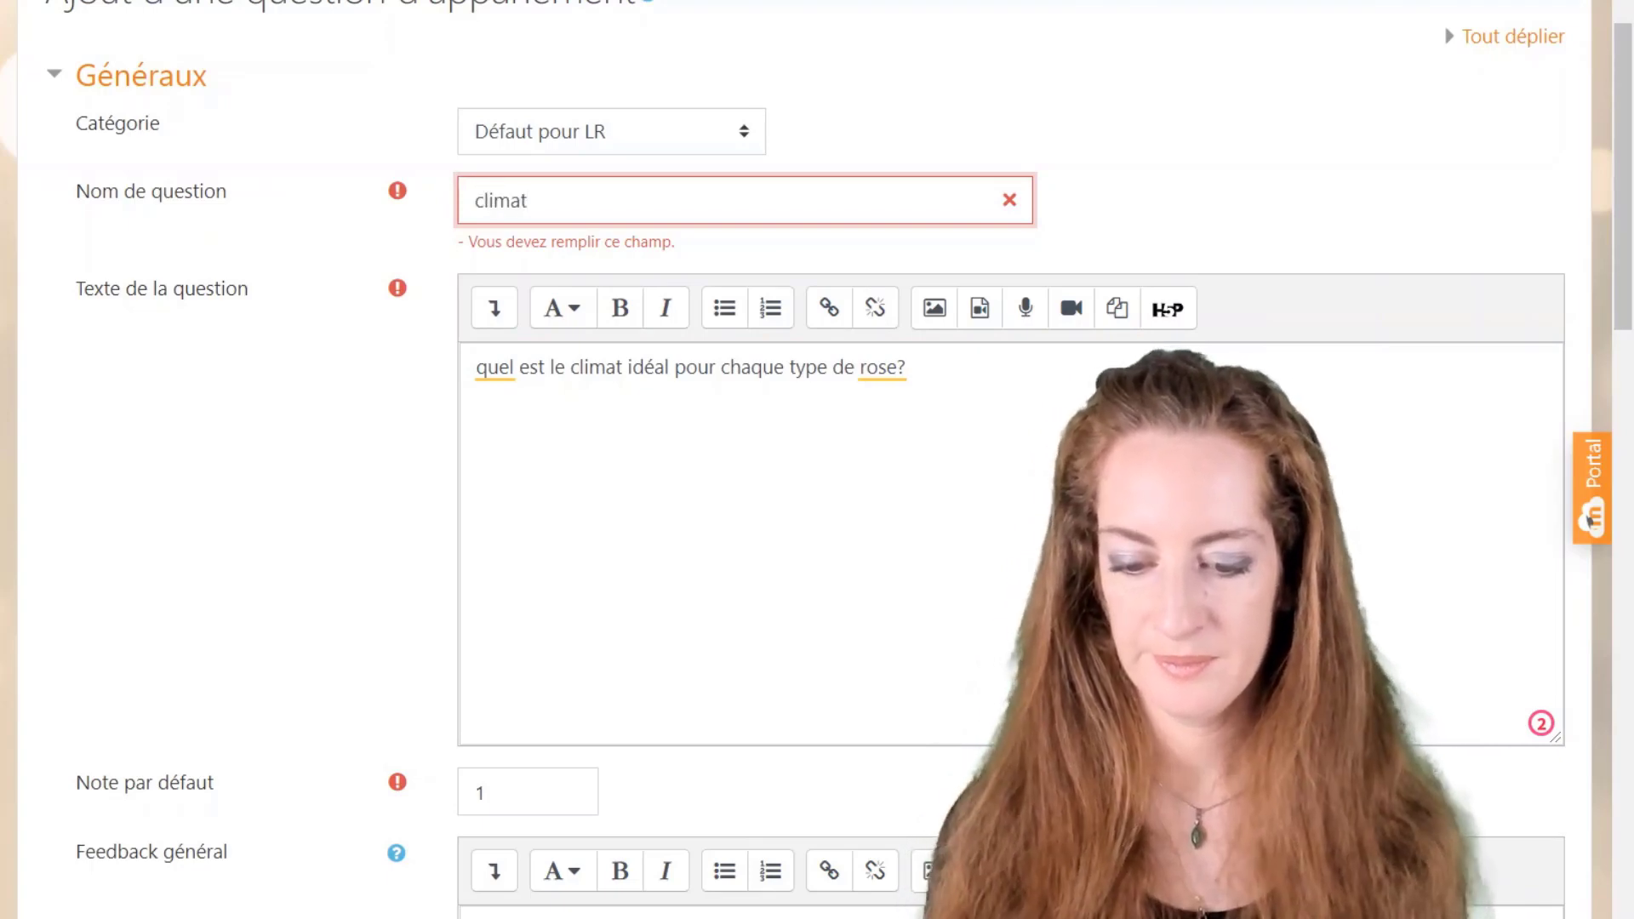
{"action": "left_click", "coordinate": [549, 367]}
{"action": "scroll", "coordinate": [561, 412], "scroll_direction": "down", "scroll_amount": 5}
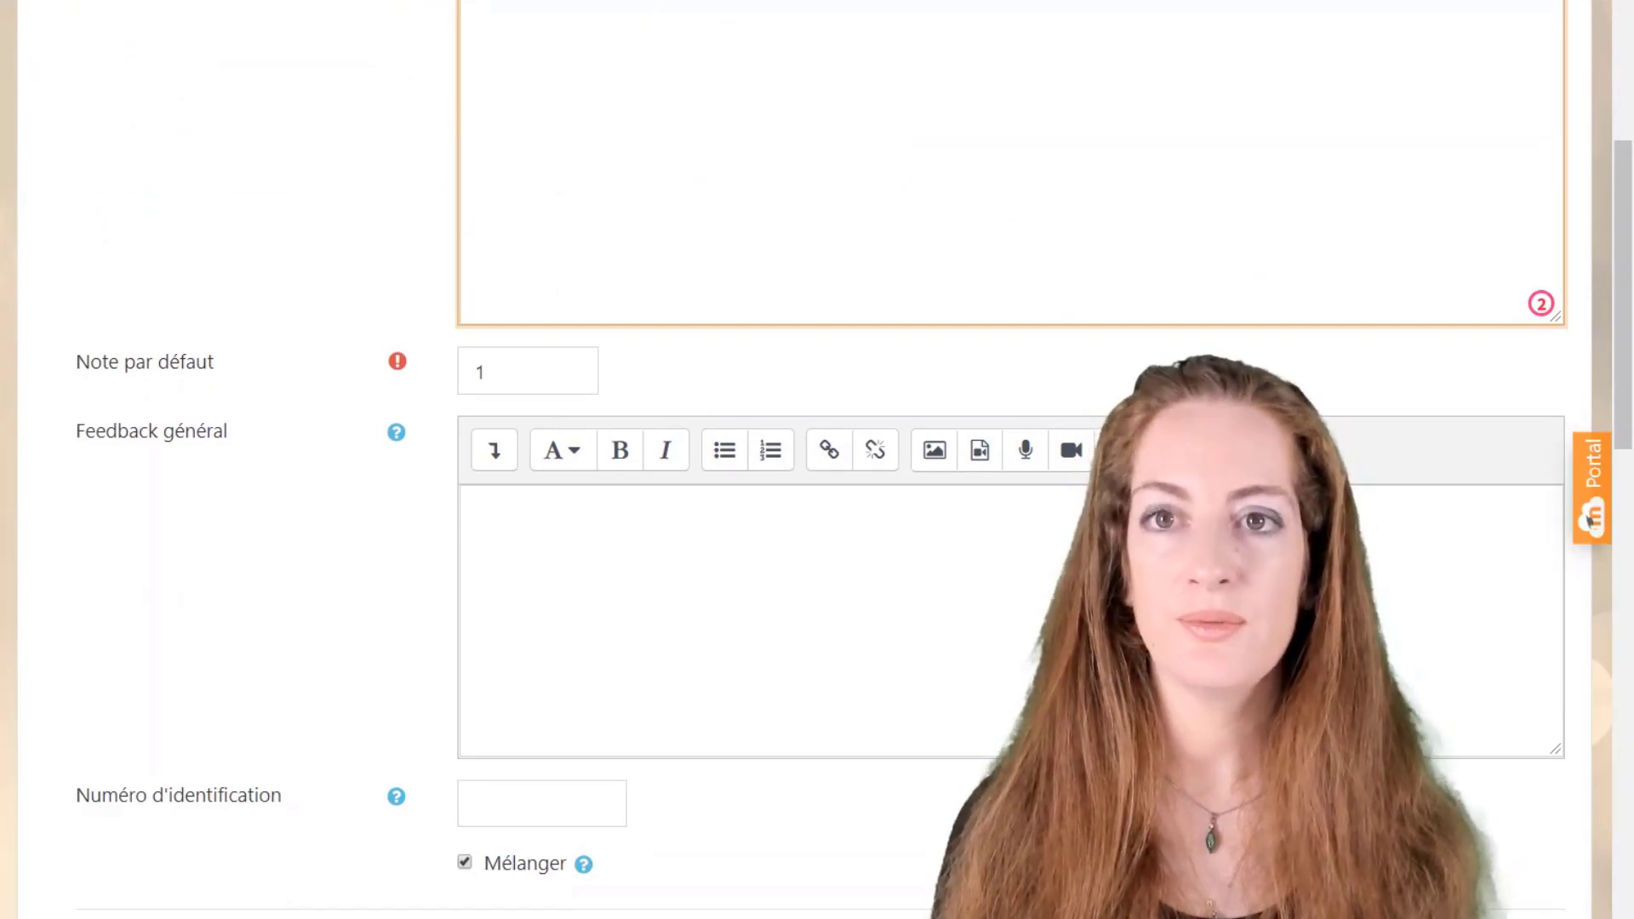
{"action": "scroll", "coordinate": [543, 408], "scroll_direction": "down", "scroll_amount": 3}
{"action": "key", "text": "Tab"}
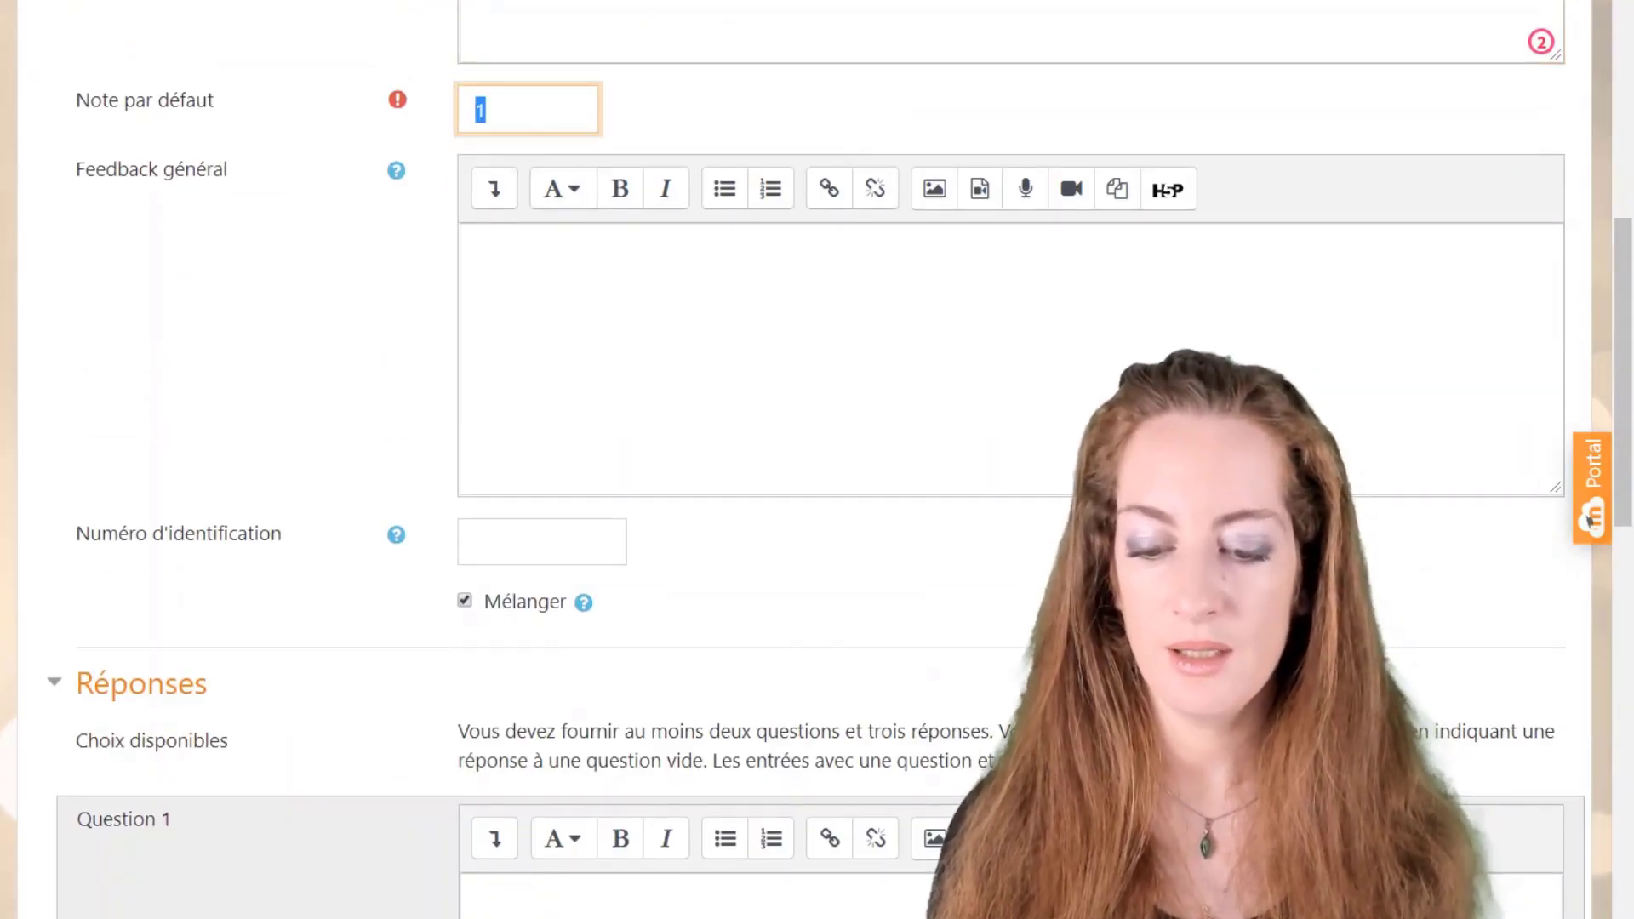
{"action": "type", "text": "2"}
{"action": "key", "text": "Tab"}
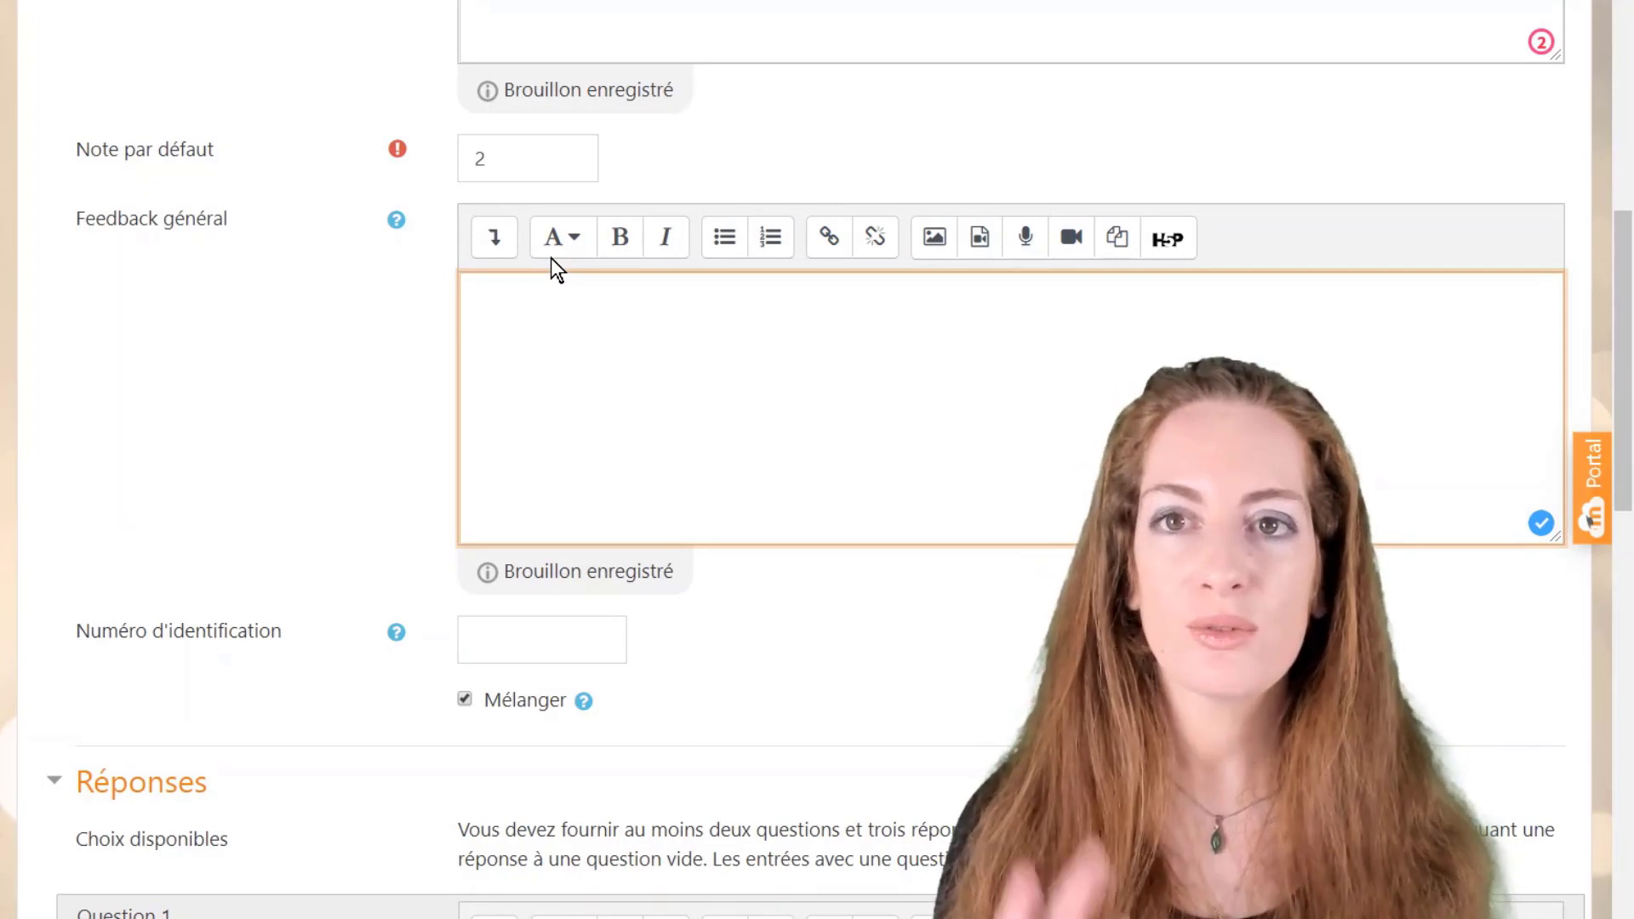
Step: Enter the three matching question items: rose rouge, rose jaune and rose bleue
{"action": "scroll", "coordinate": [549, 258], "scroll_direction": "down", "scroll_amount": 5}
{"action": "scroll", "coordinate": [640, 381], "scroll_direction": "down", "scroll_amount": 4}
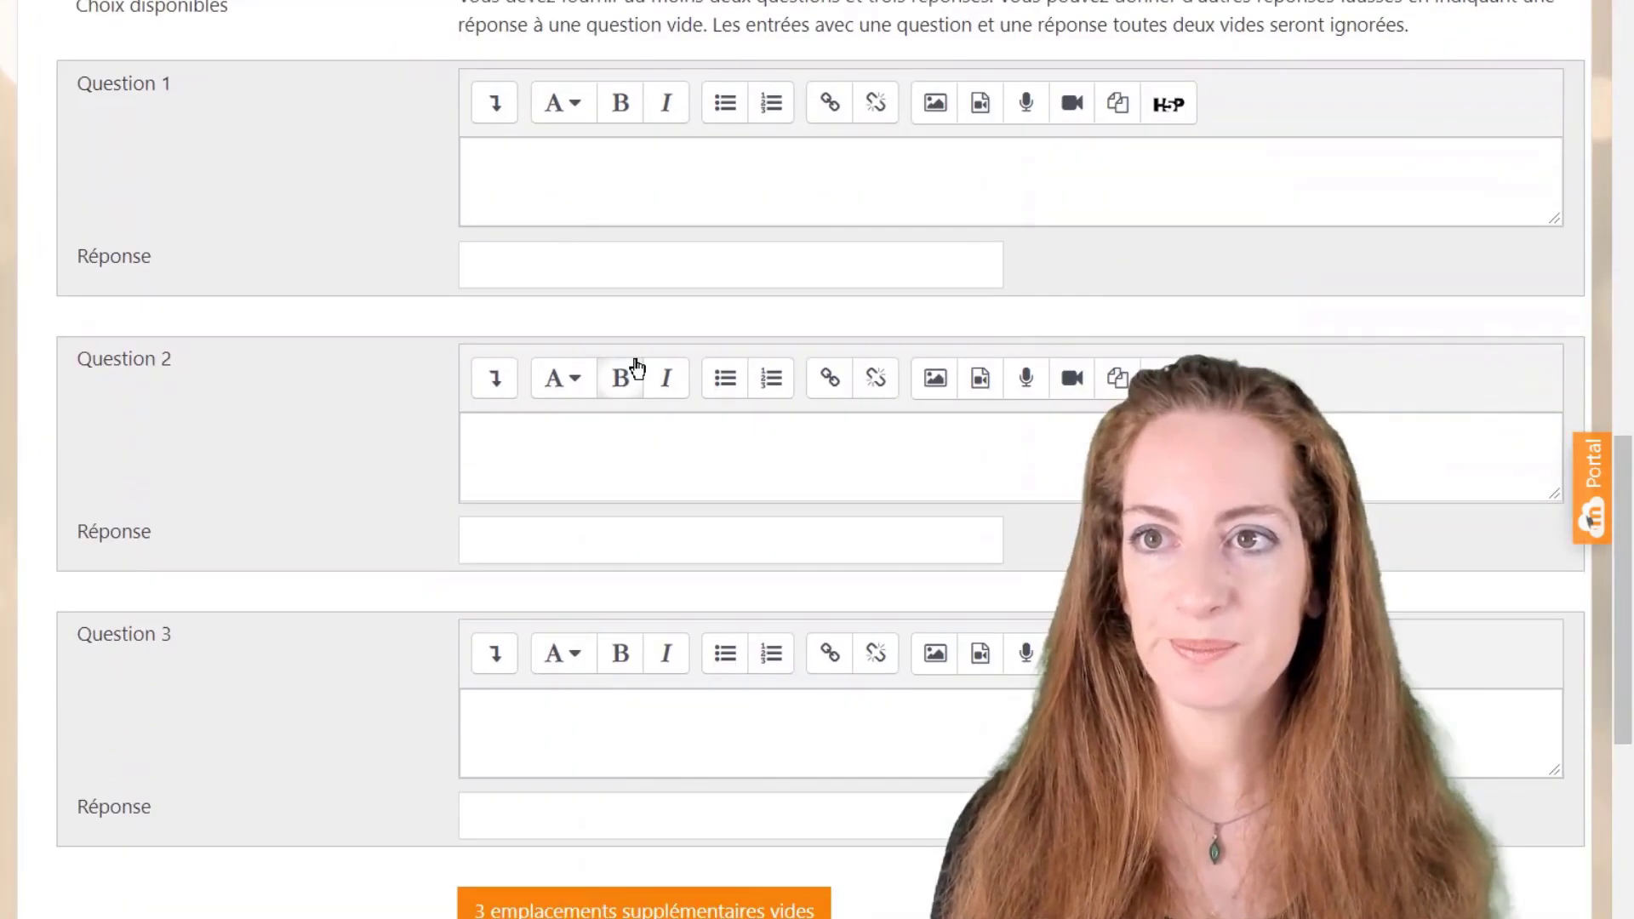
{"action": "left_click", "coordinate": [476, 161]}
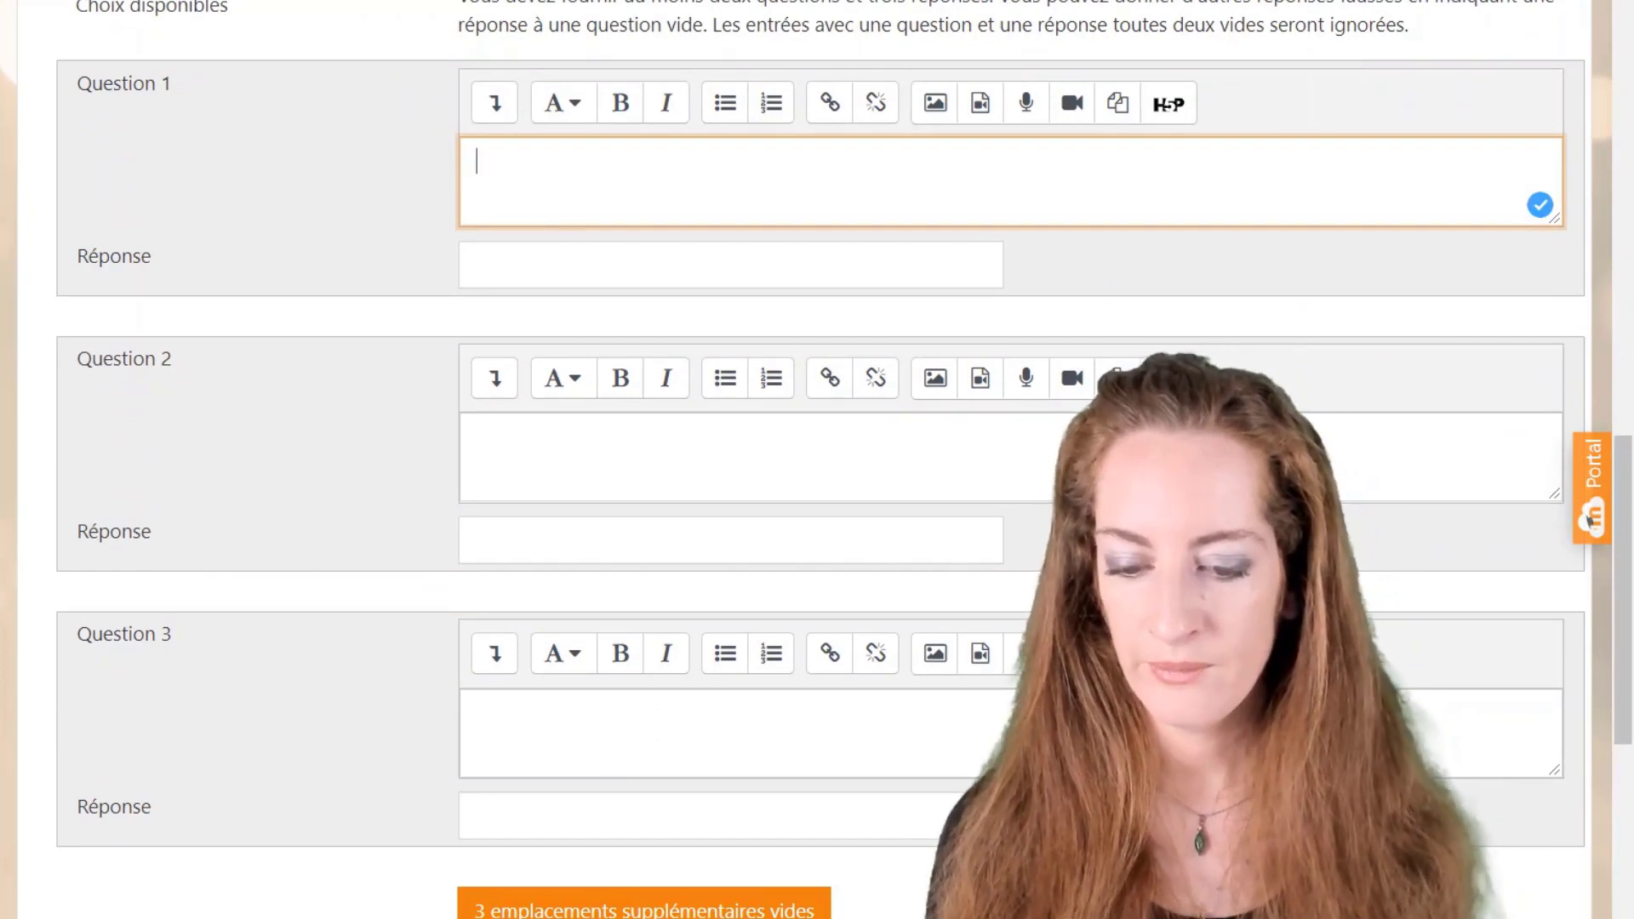
{"action": "scroll", "coordinate": [537, 179], "scroll_direction": "up", "scroll_amount": 15}
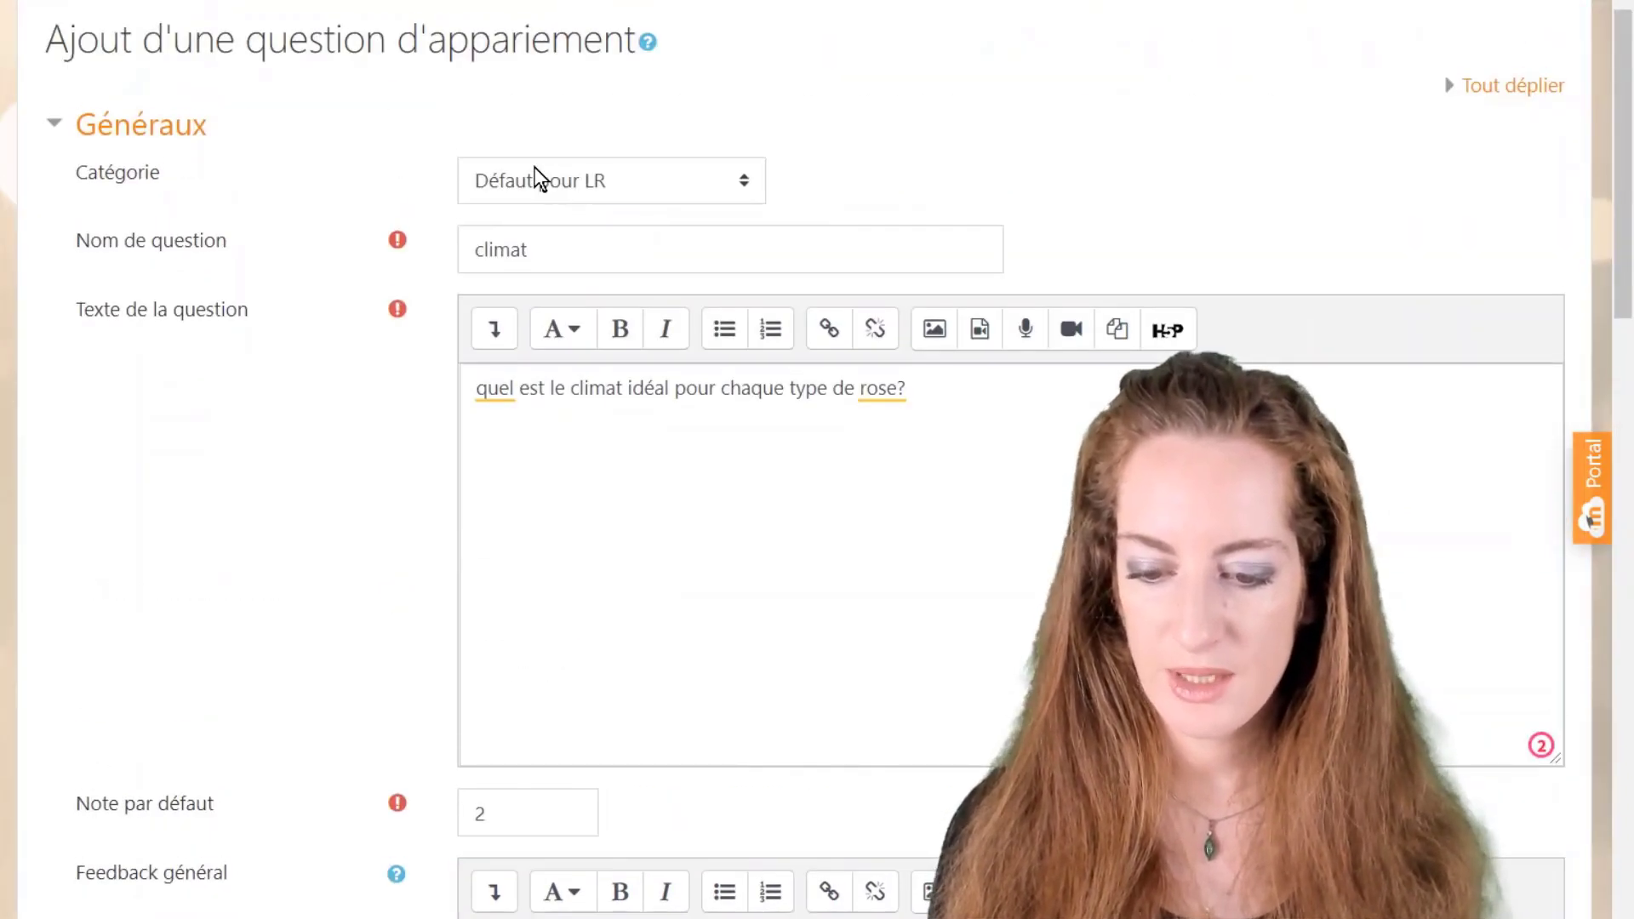
{"action": "scroll", "coordinate": [537, 179], "scroll_direction": "down", "scroll_amount": 15}
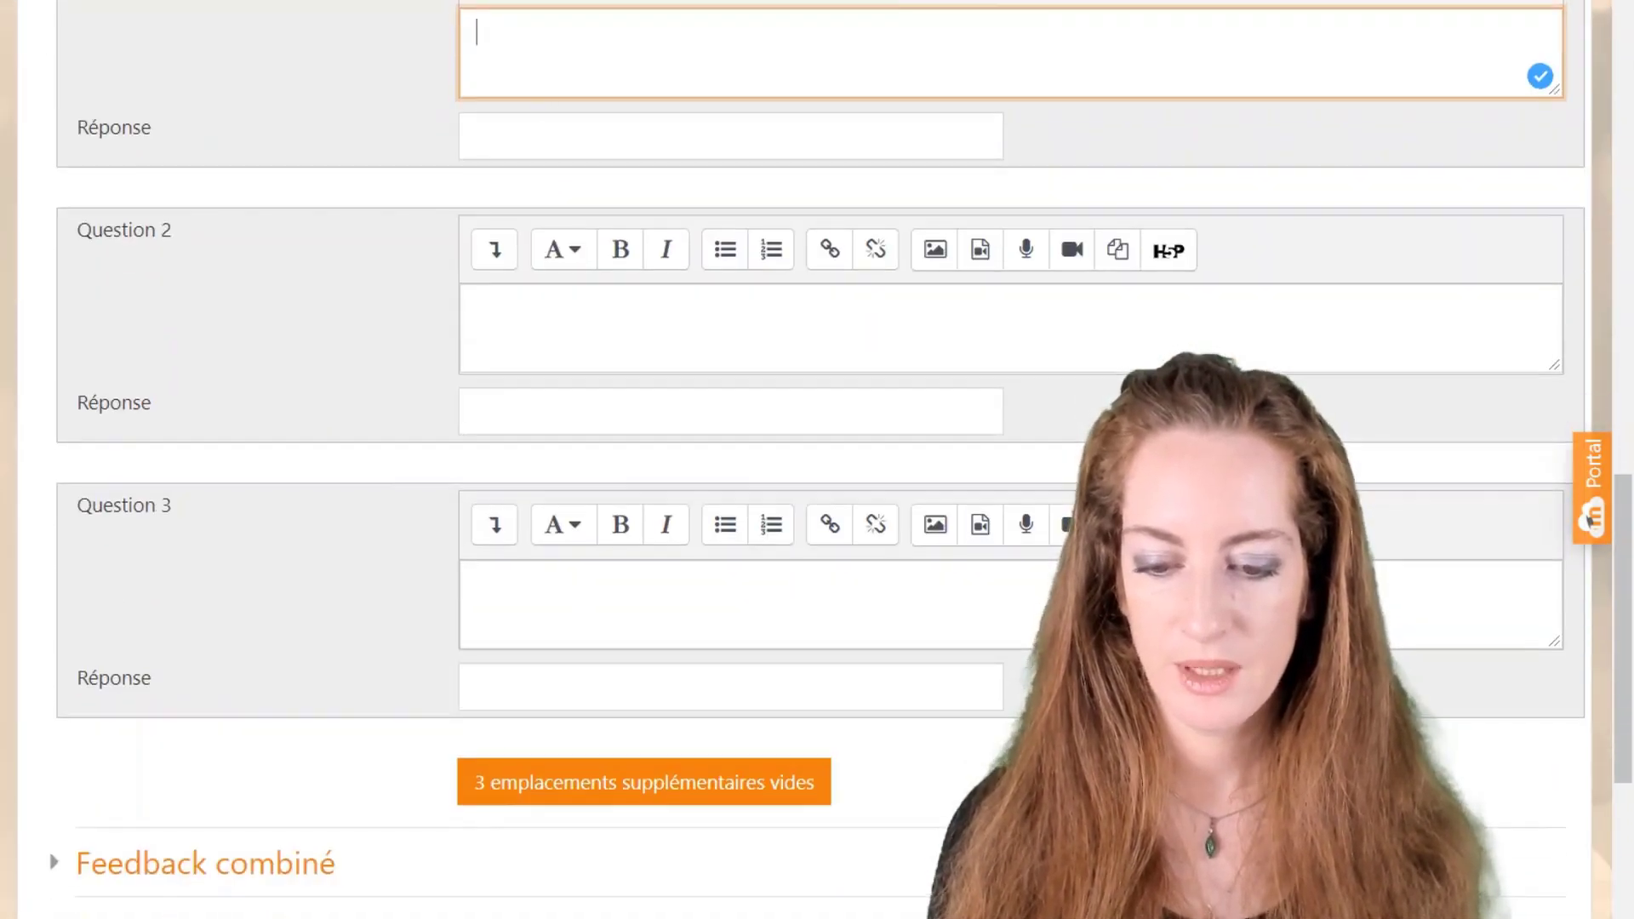
{"action": "scroll", "coordinate": [528, 140], "scroll_direction": "up", "scroll_amount": 2}
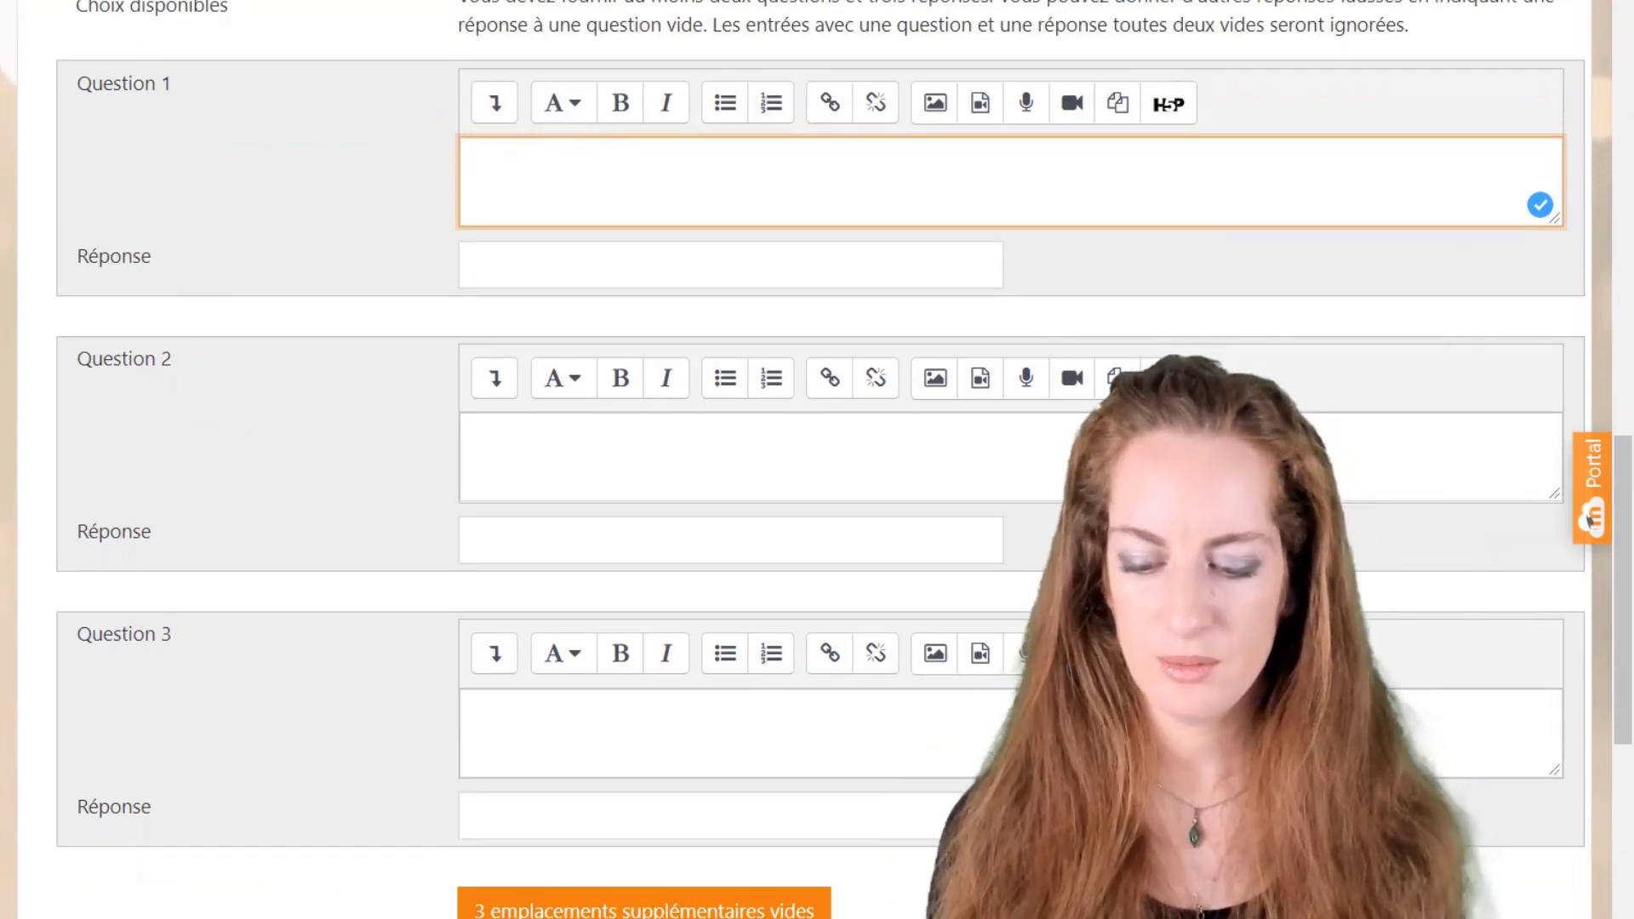
{"action": "type", "text": "rose rouge"}
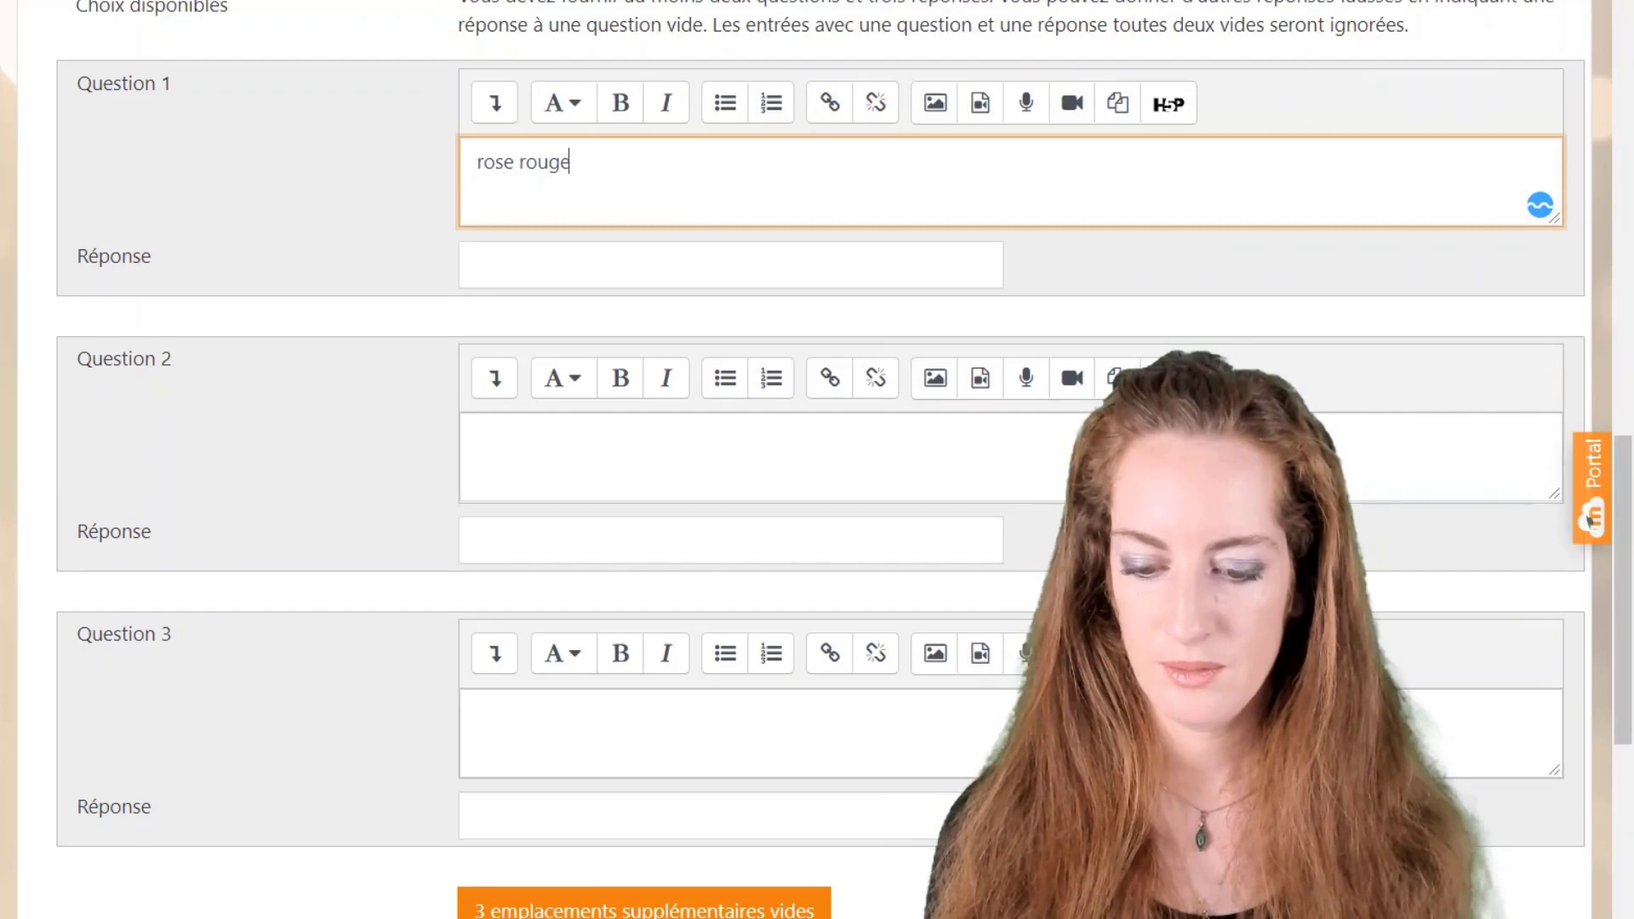
{"action": "left_click", "coordinate": [478, 437]}
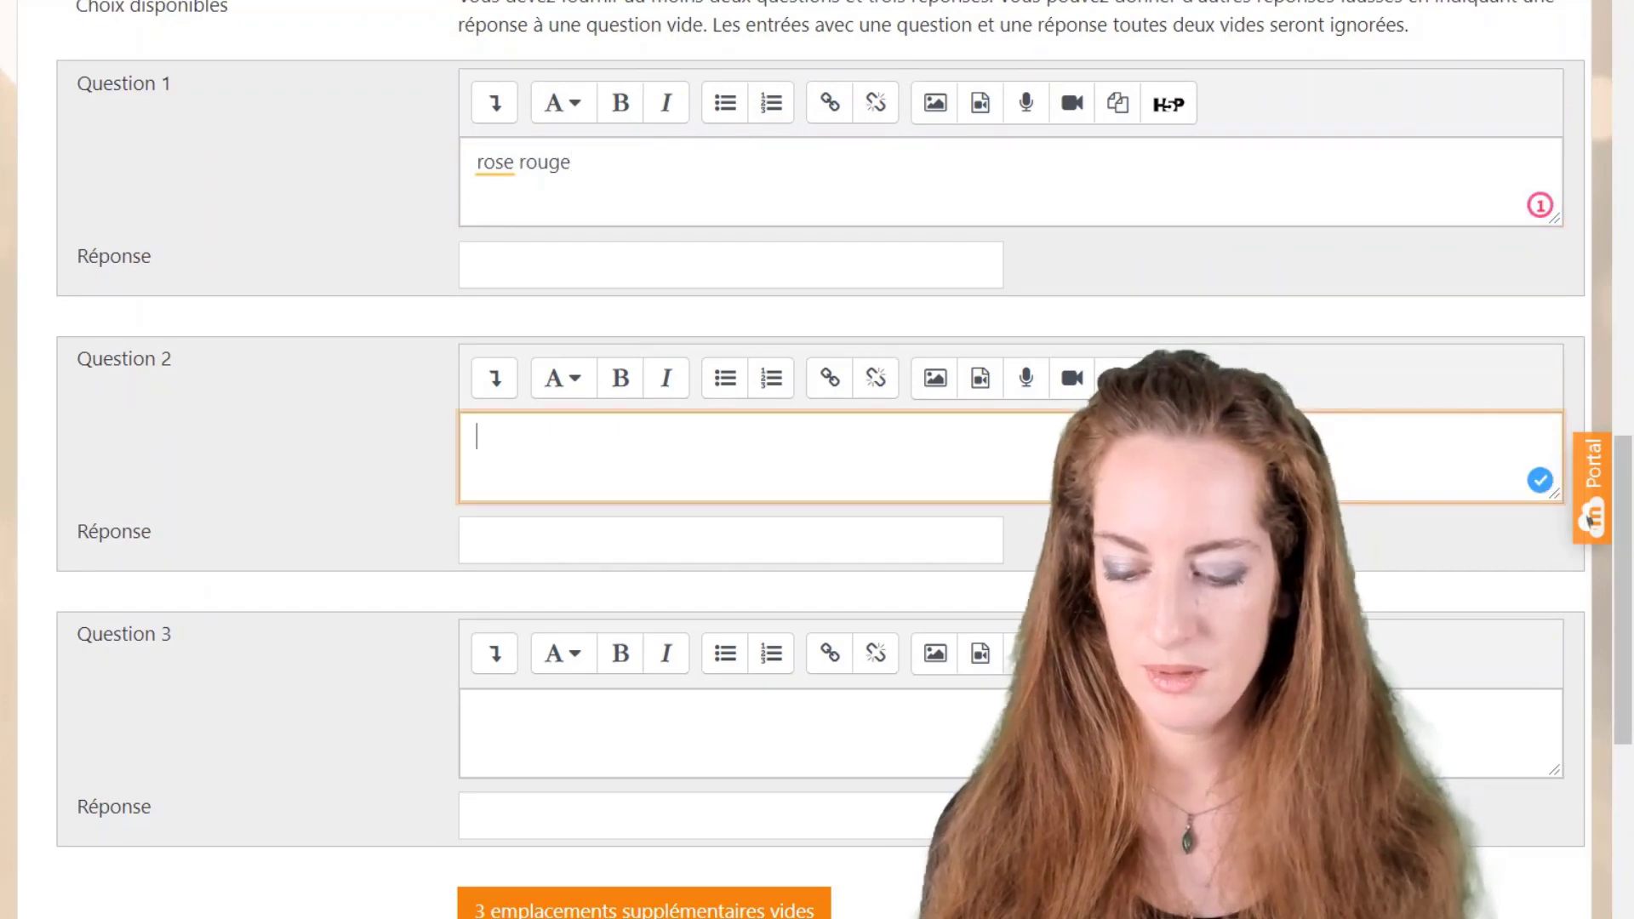
{"action": "type", "text": "rose jaune"}
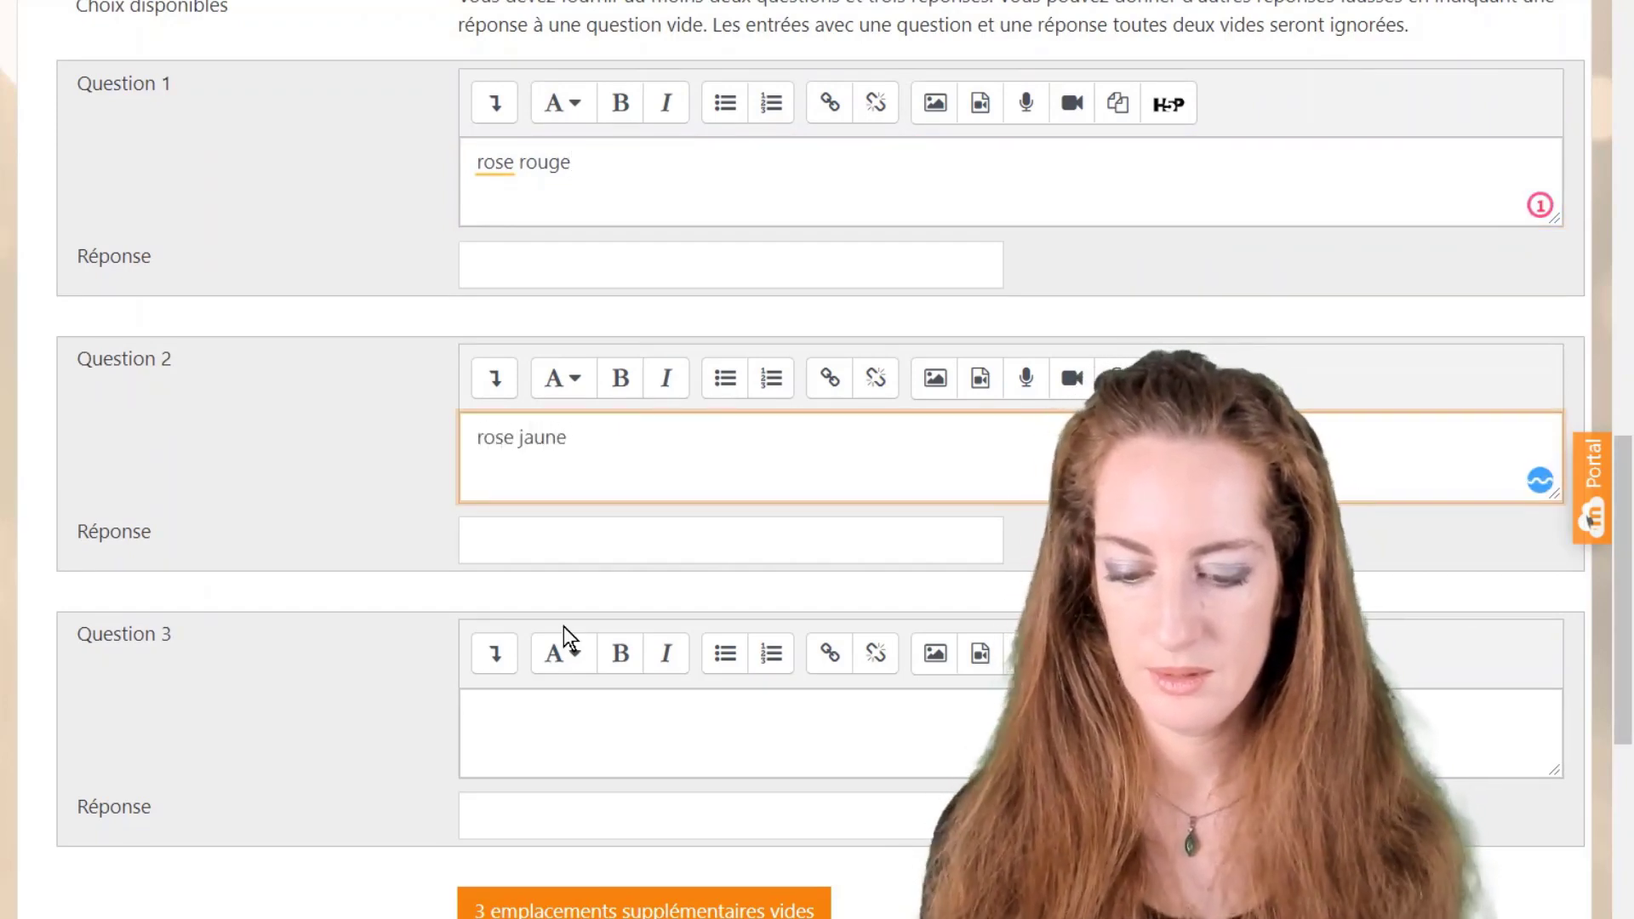
{"action": "left_click", "coordinate": [477, 710]}
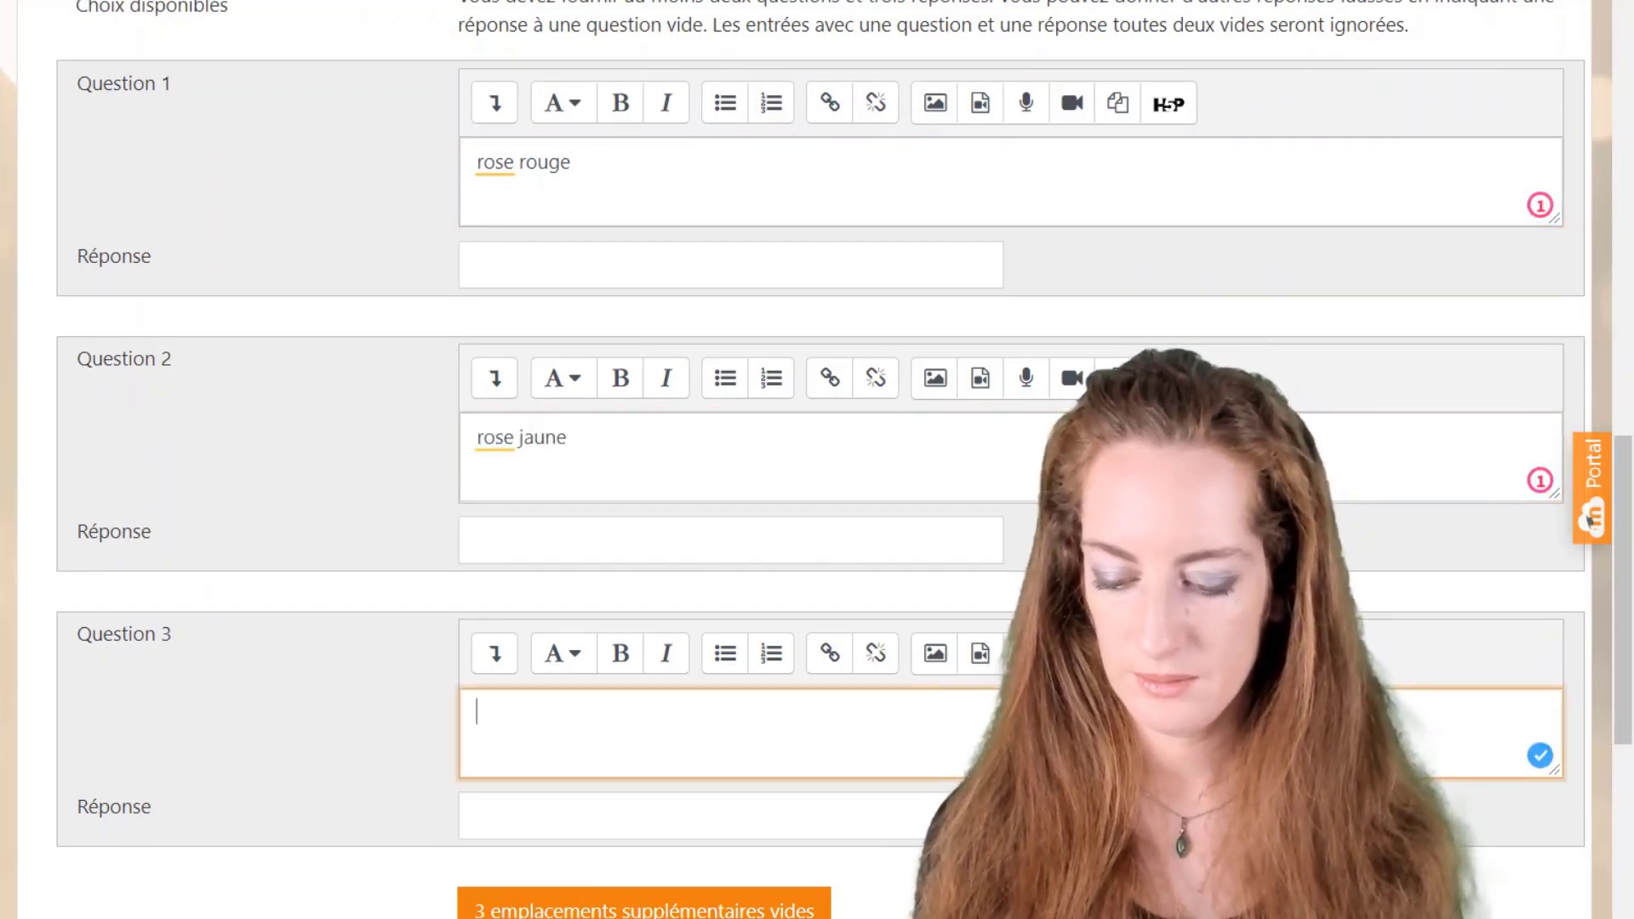
{"action": "type", "text": "rose bleue"}
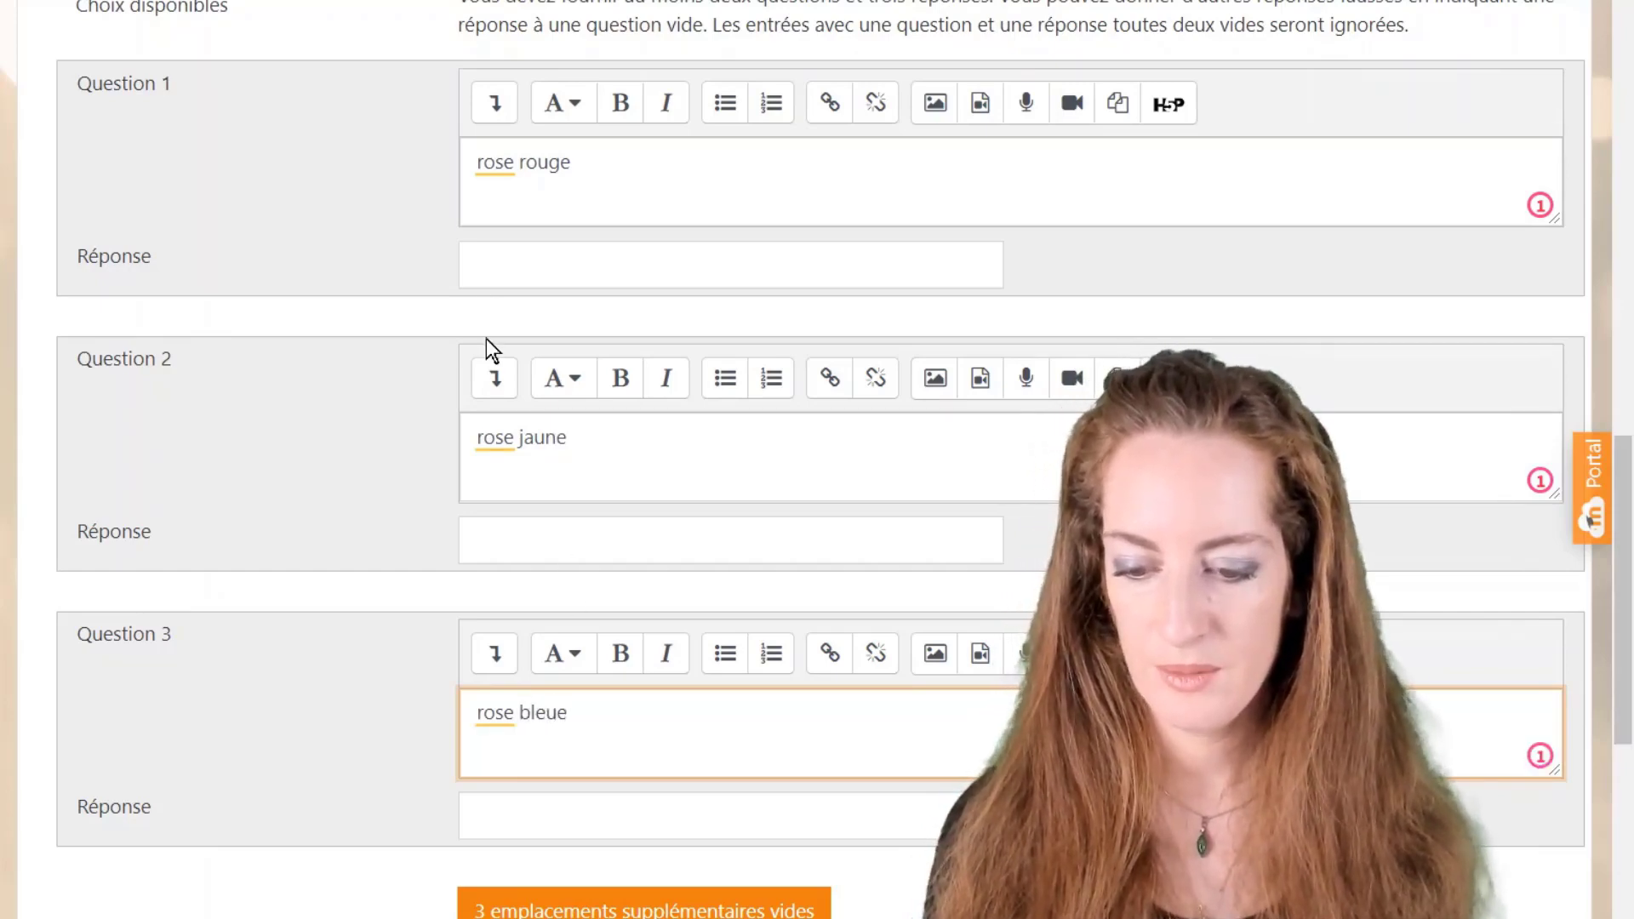
Step: Give them the answers climat tempéré, climat tropical and climat méditerranéen respectively
{"action": "left_click", "coordinate": [481, 265]}
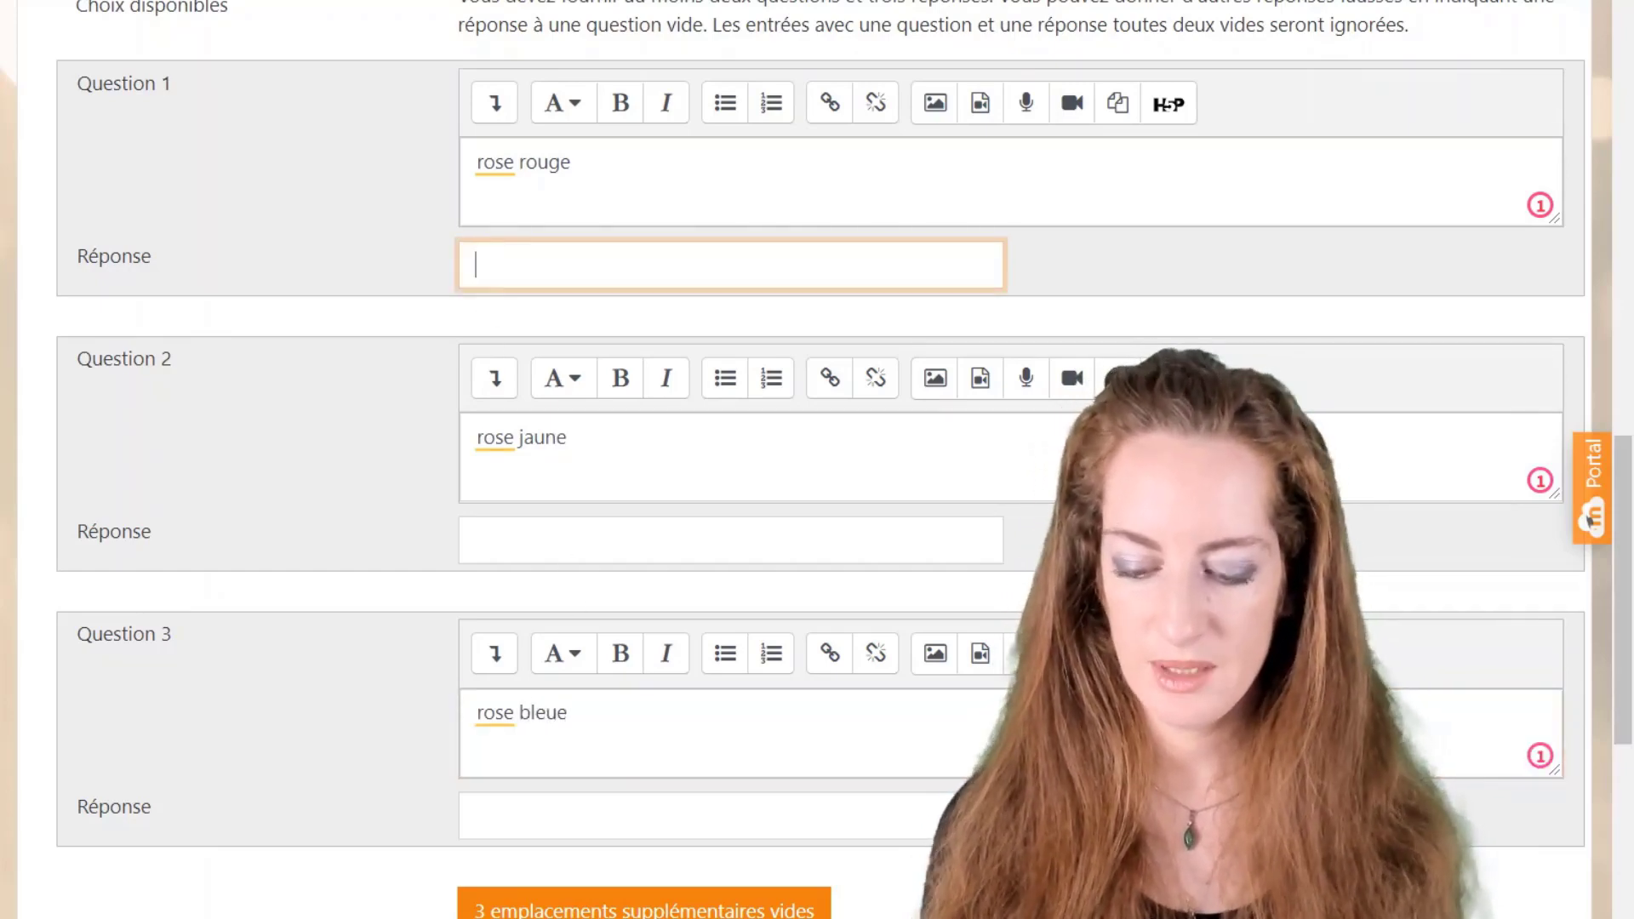
{"action": "type", "text": "climat "}
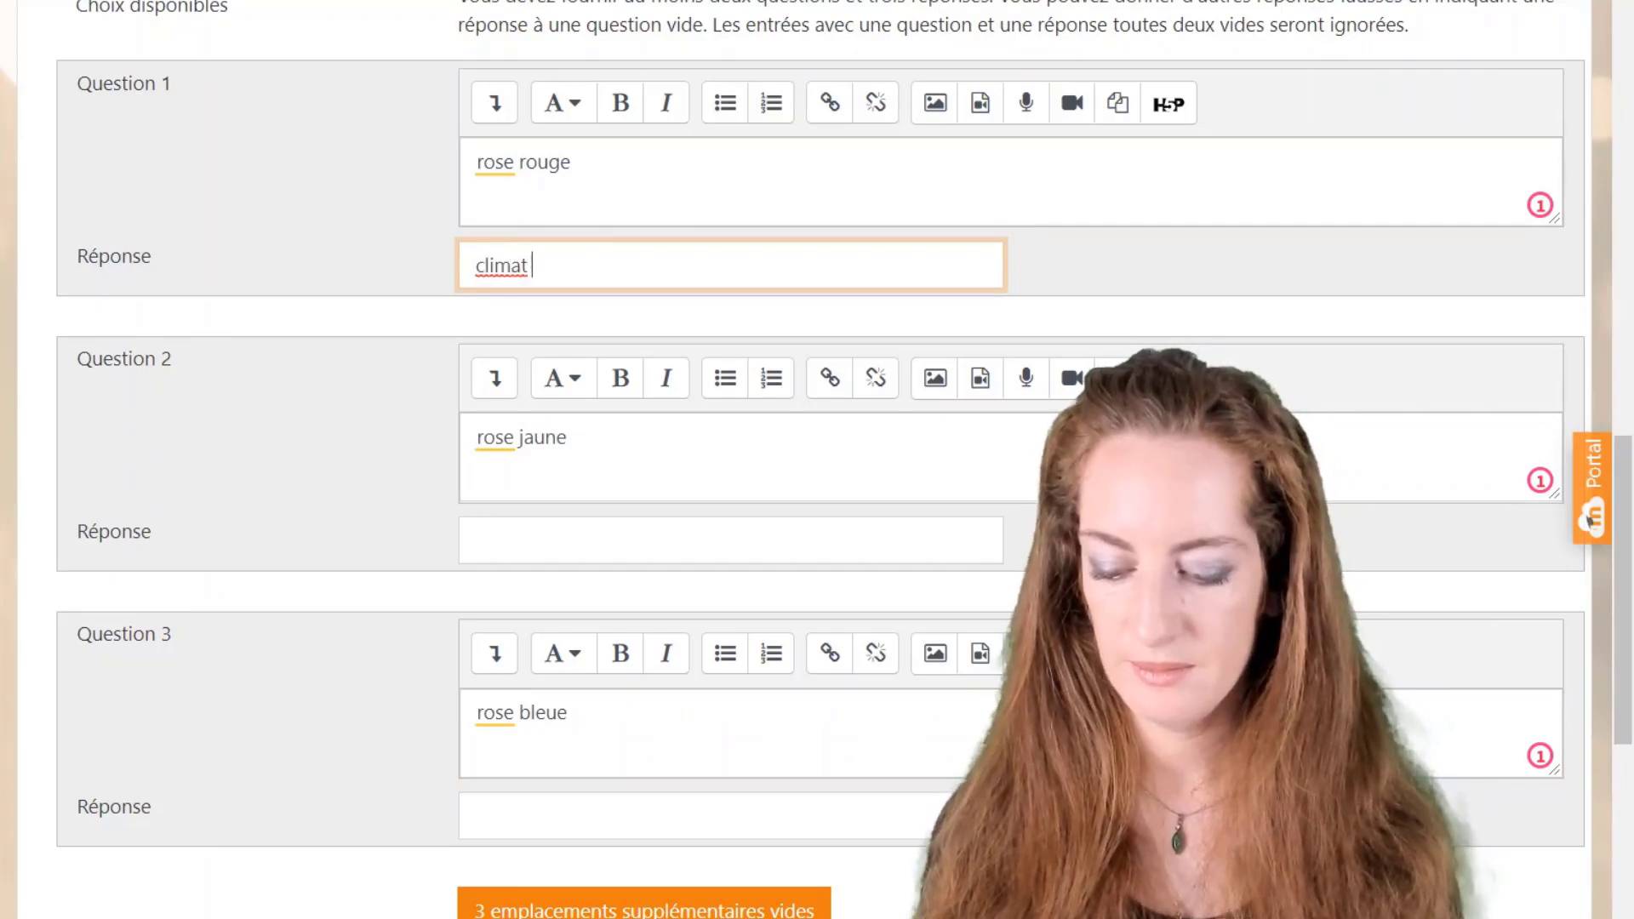
{"action": "type", "text": "tempéré"}
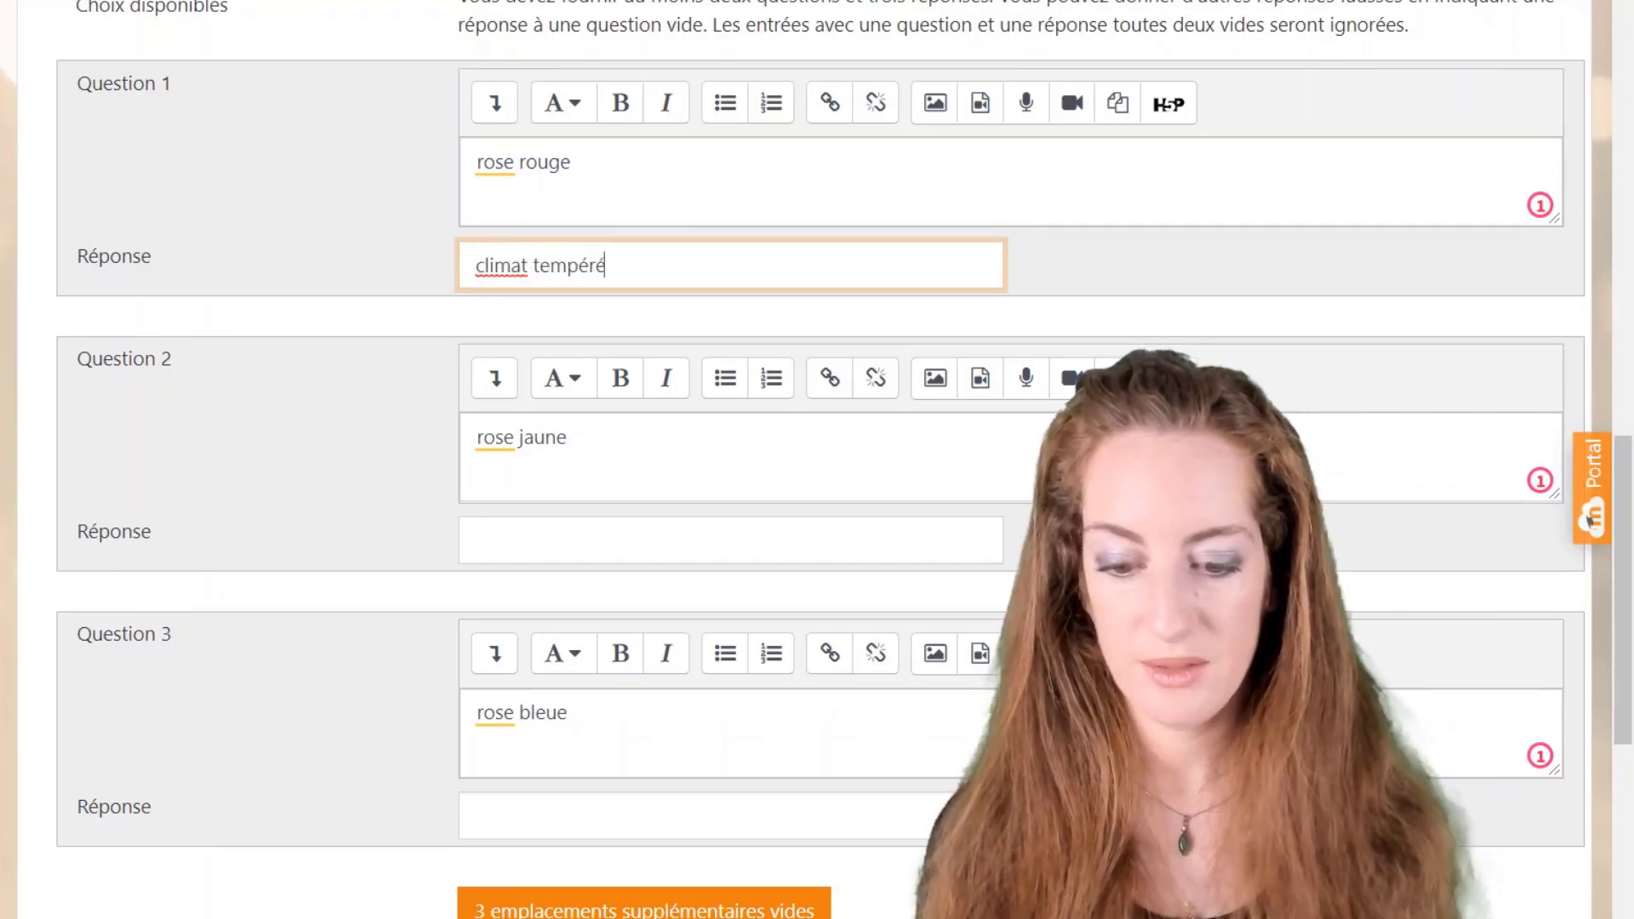
{"action": "left_click", "coordinate": [478, 539]}
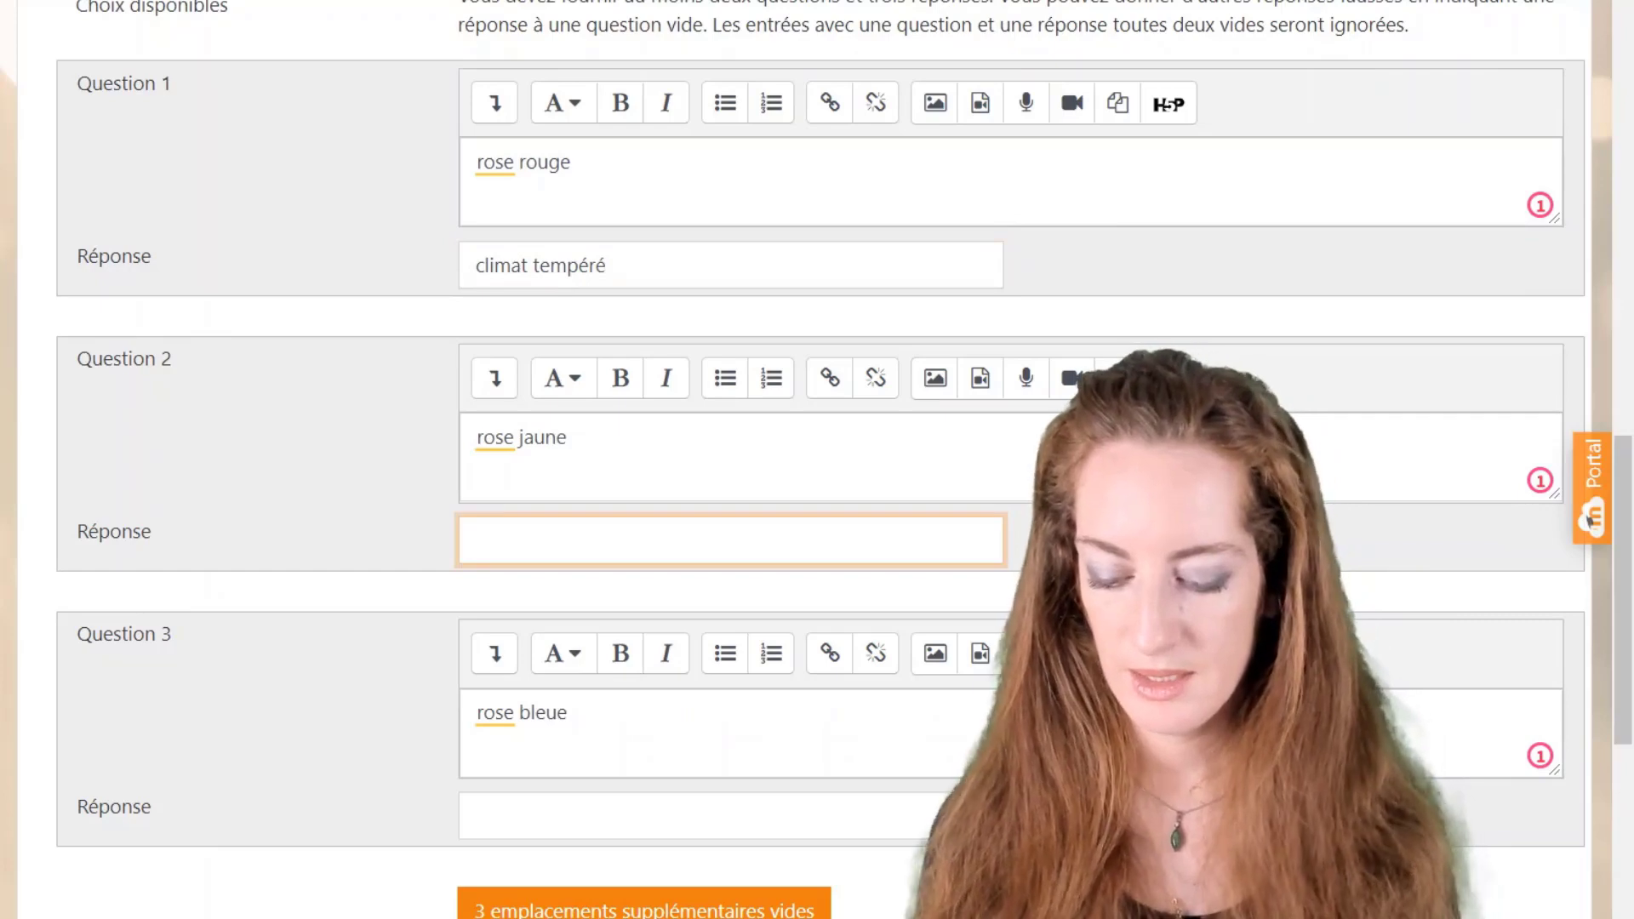
{"action": "type", "text": "climat "}
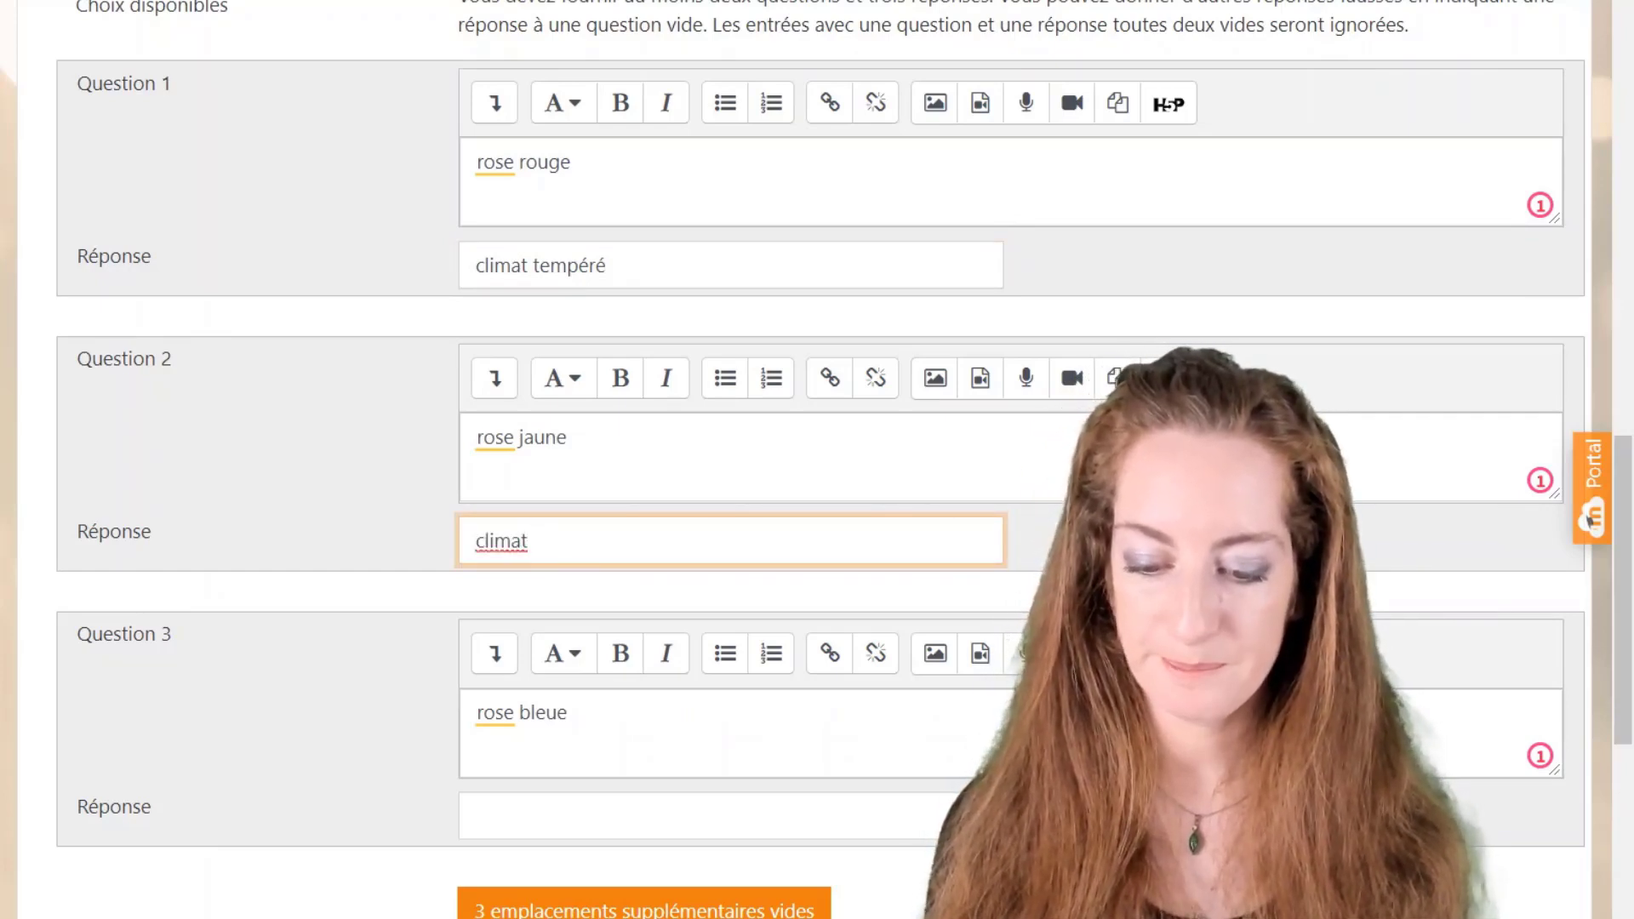
{"action": "type", "text": "tri"}
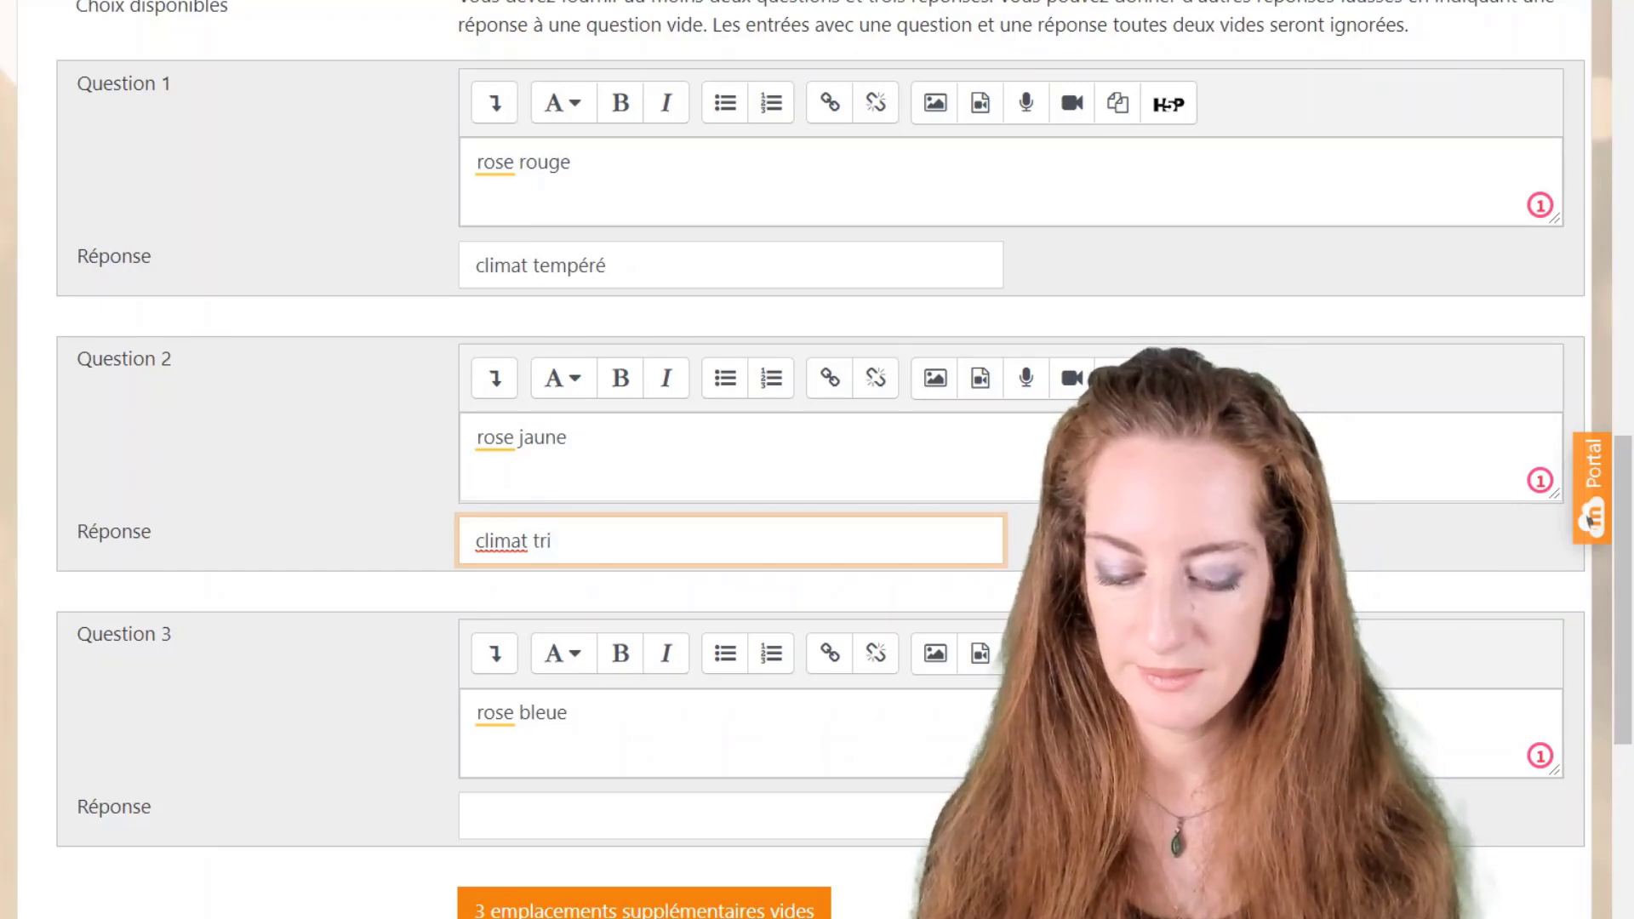
{"action": "key", "text": "BackSpace"}
{"action": "type", "text": "opical"}
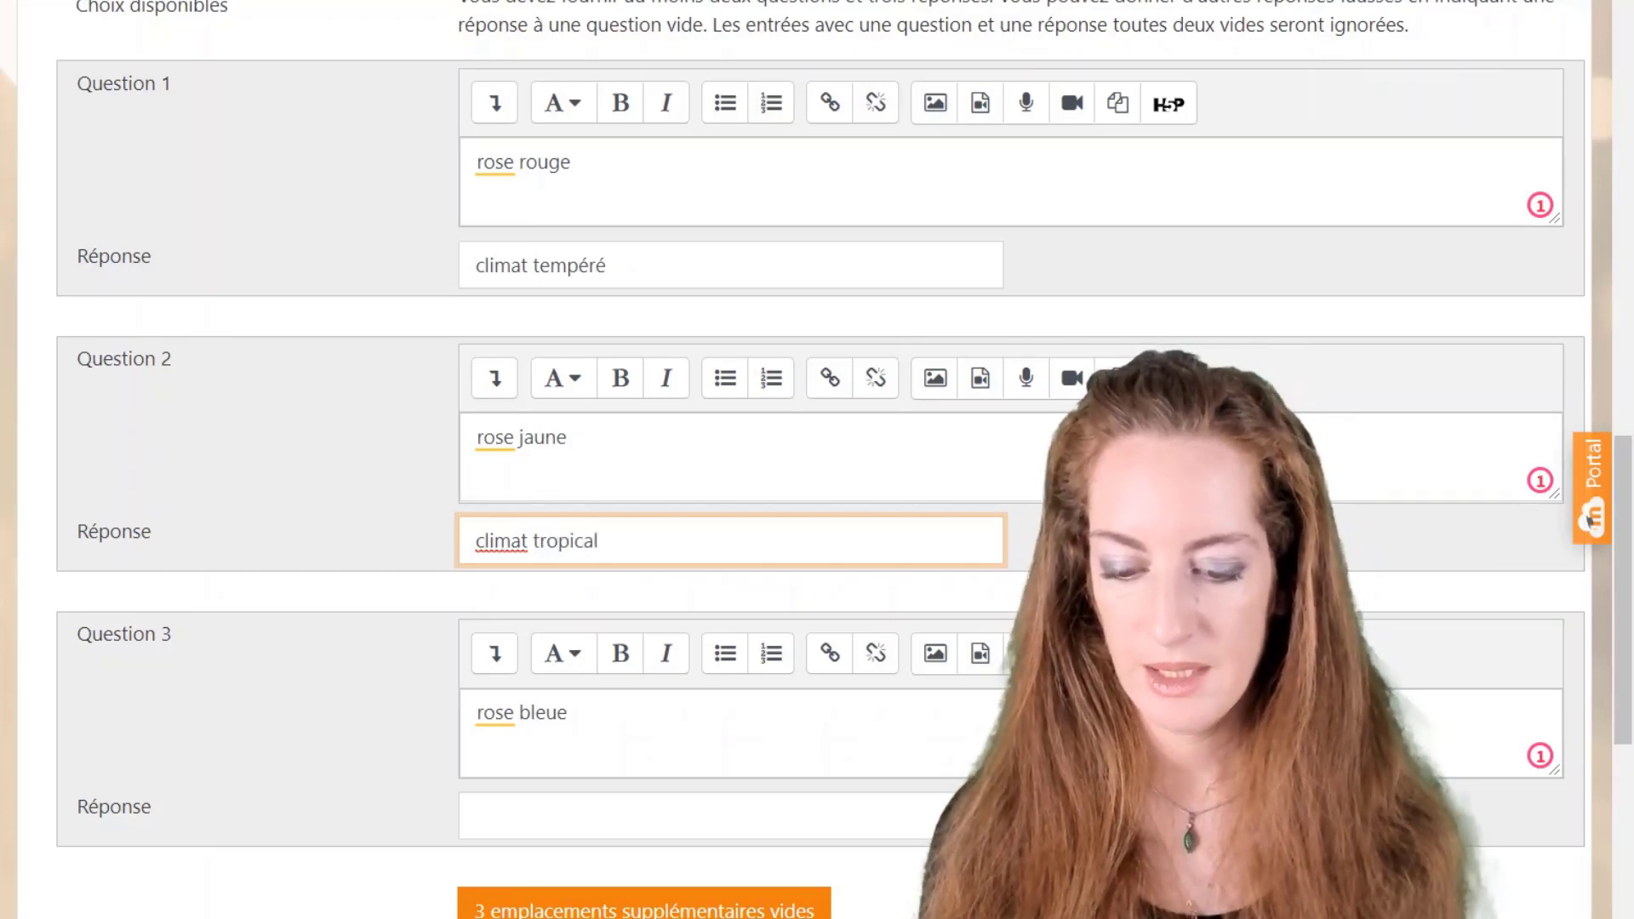
{"action": "left_click", "coordinate": [570, 793]}
{"action": "type", "text": "cl"}
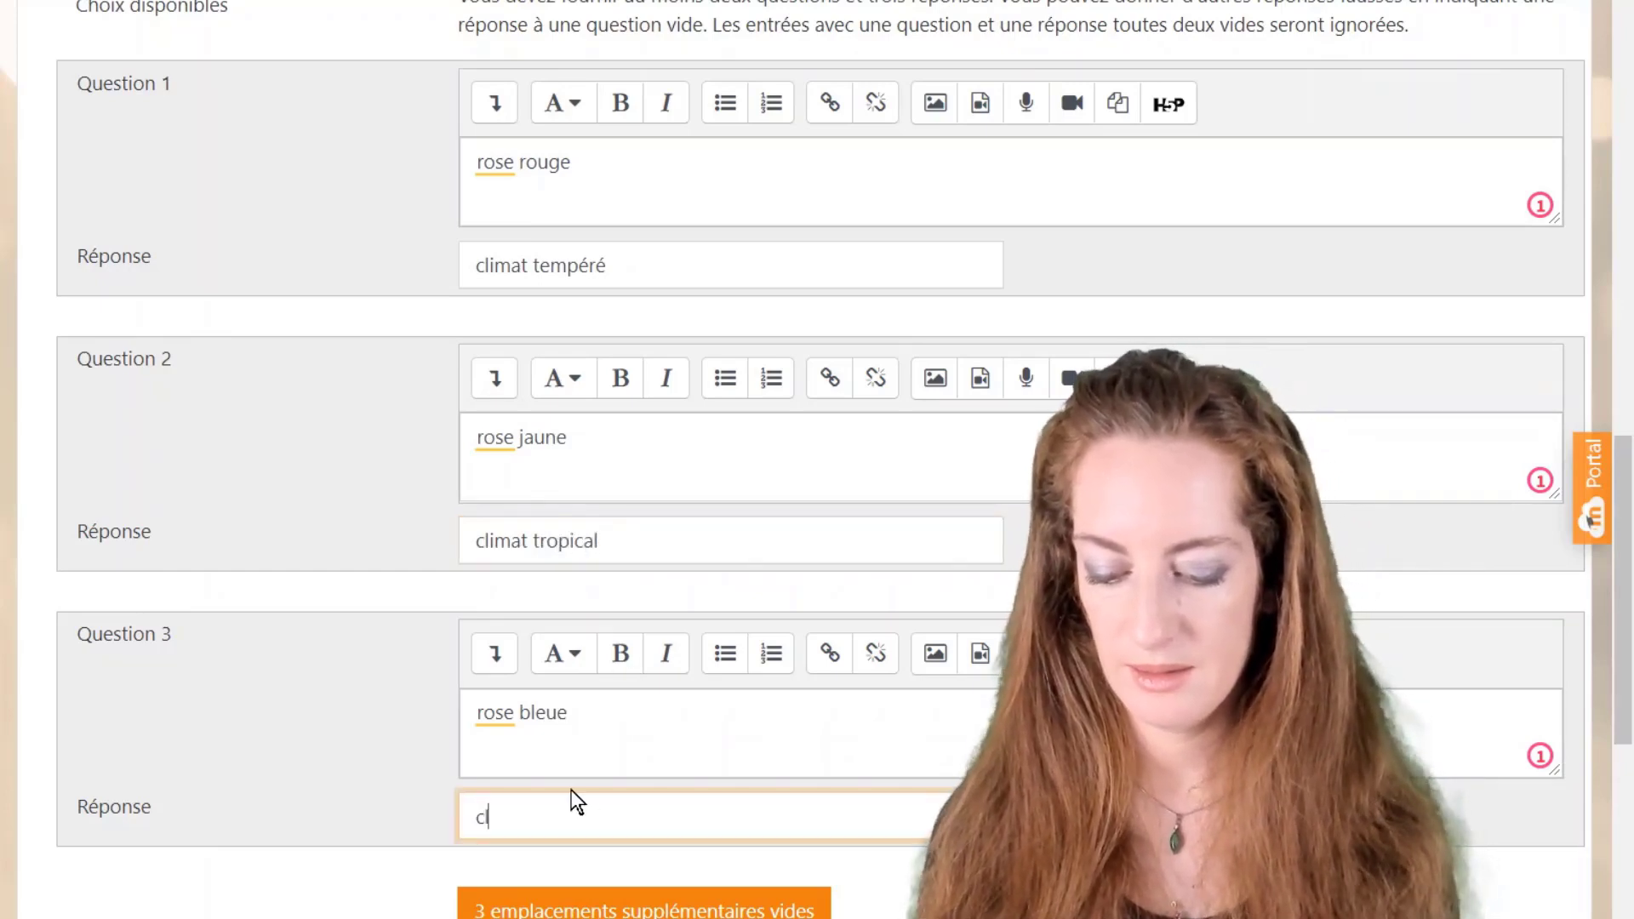
{"action": "type", "text": "imat médi"}
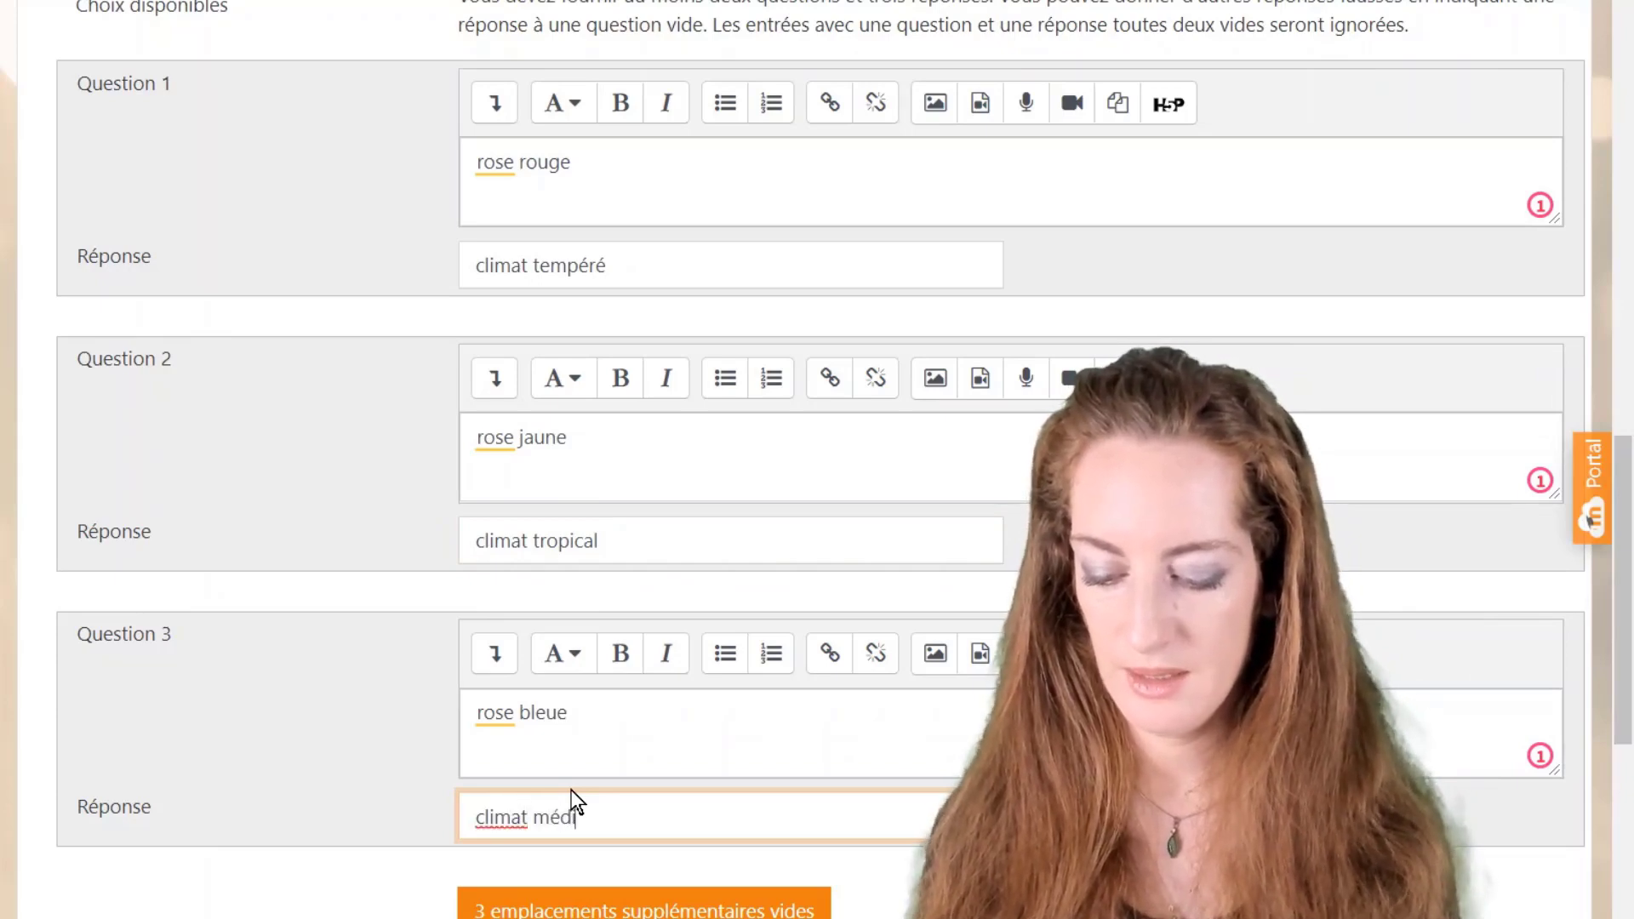
{"action": "type", "text": "terranéen"}
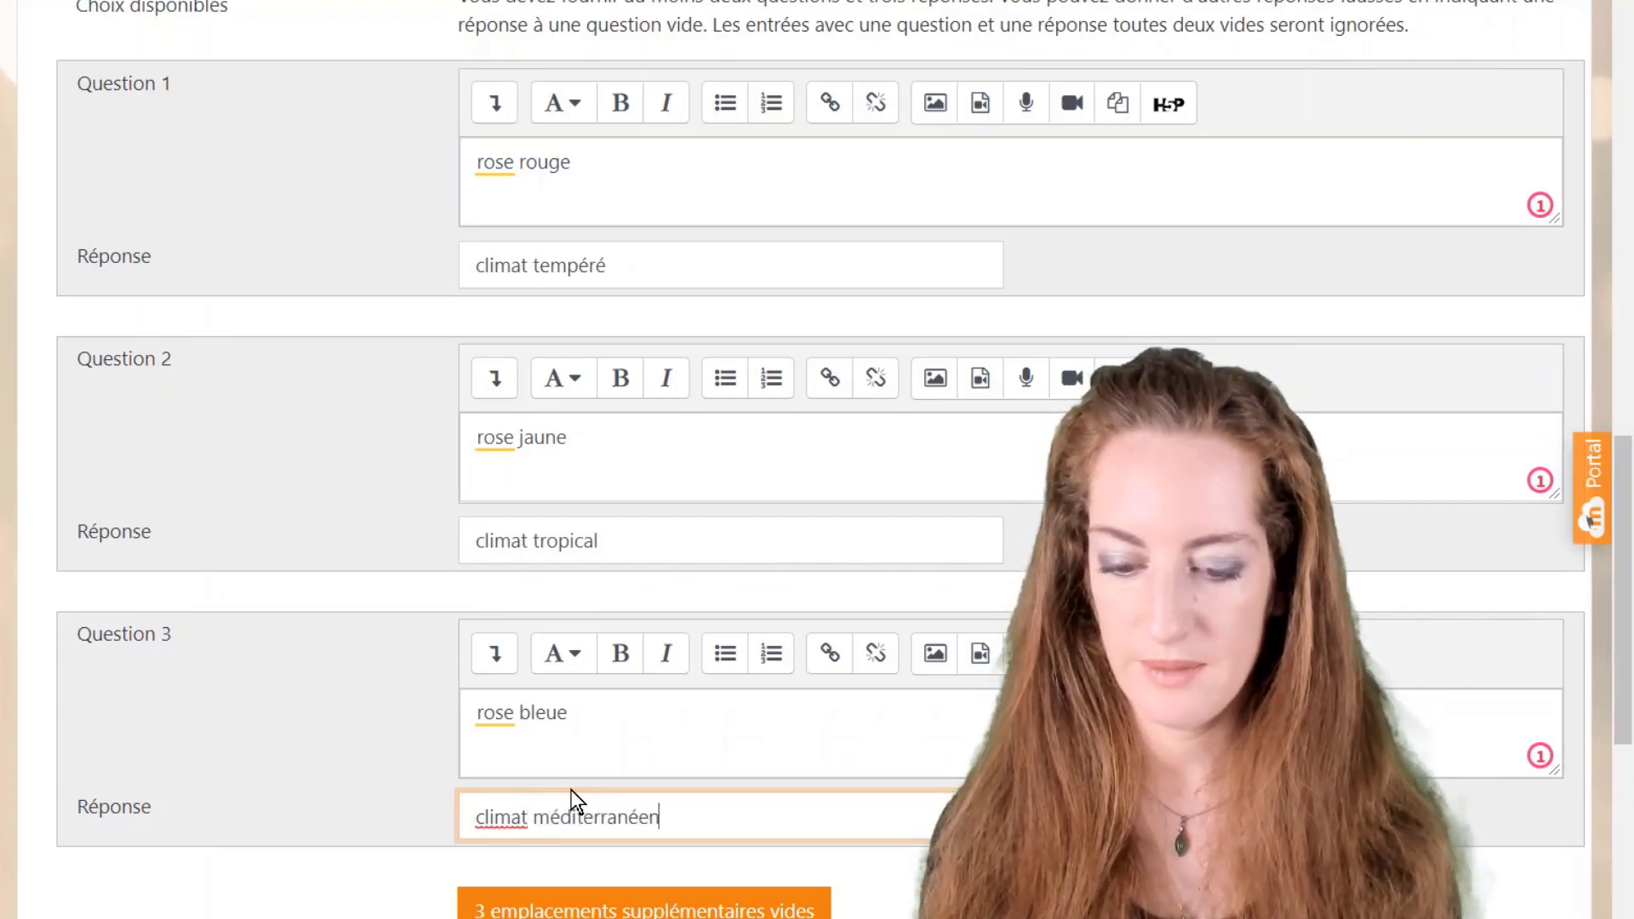
{"action": "scroll", "coordinate": [664, 791], "scroll_direction": "down", "scroll_amount": 3}
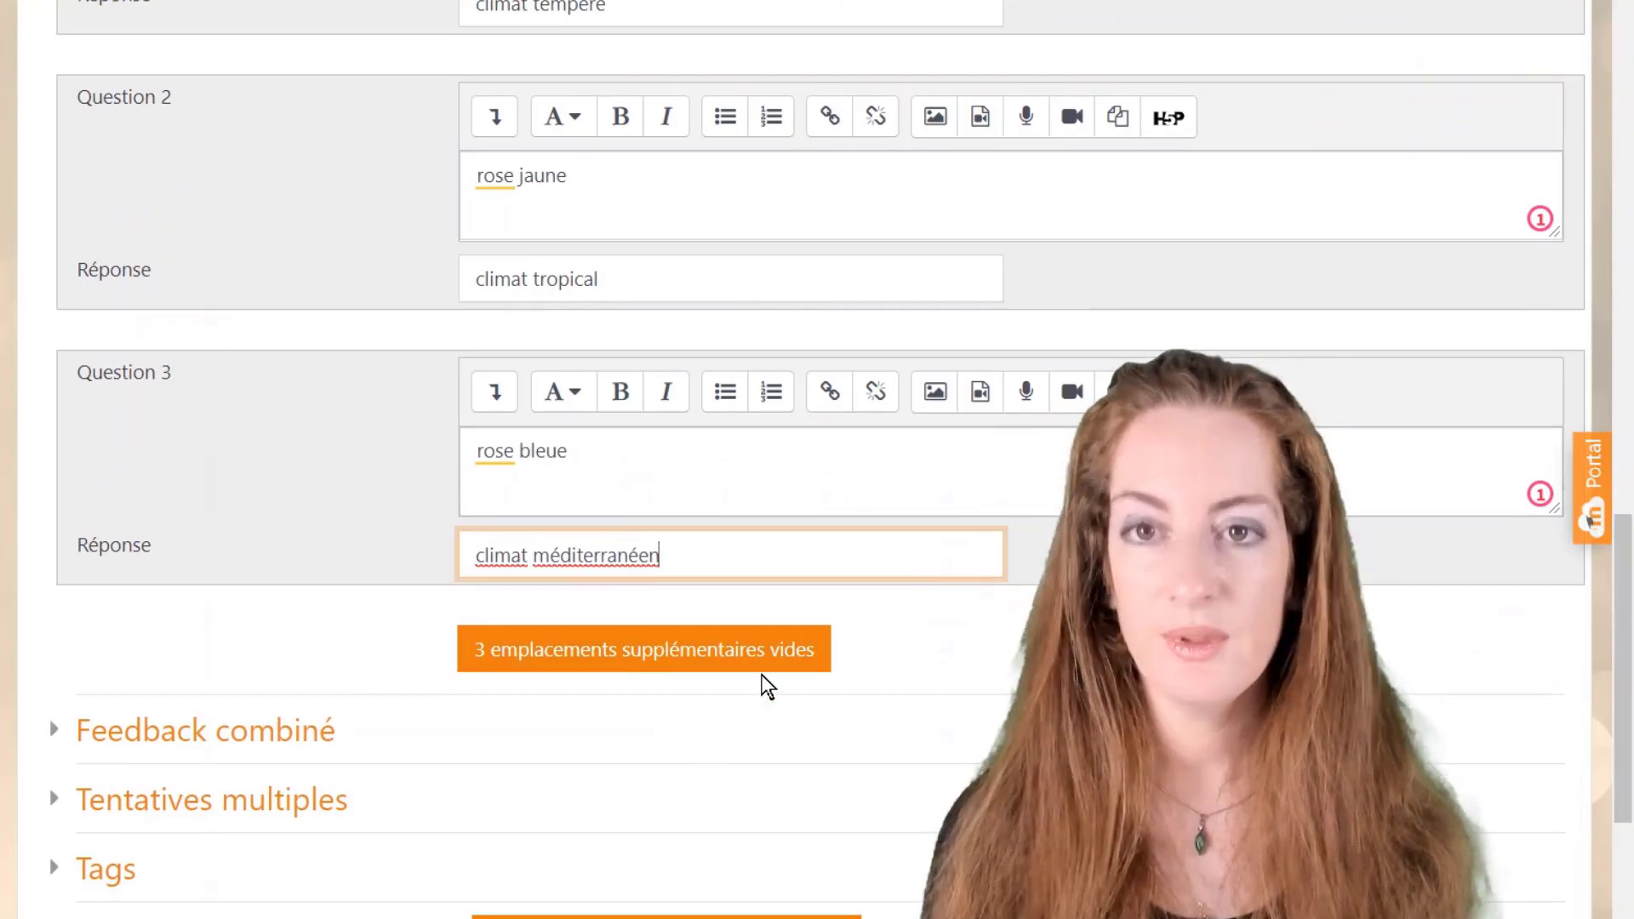
{"action": "scroll", "coordinate": [740, 655], "scroll_direction": "down", "scroll_amount": 3}
{"action": "scroll", "coordinate": [713, 620], "scroll_direction": "down", "scroll_amount": 1}
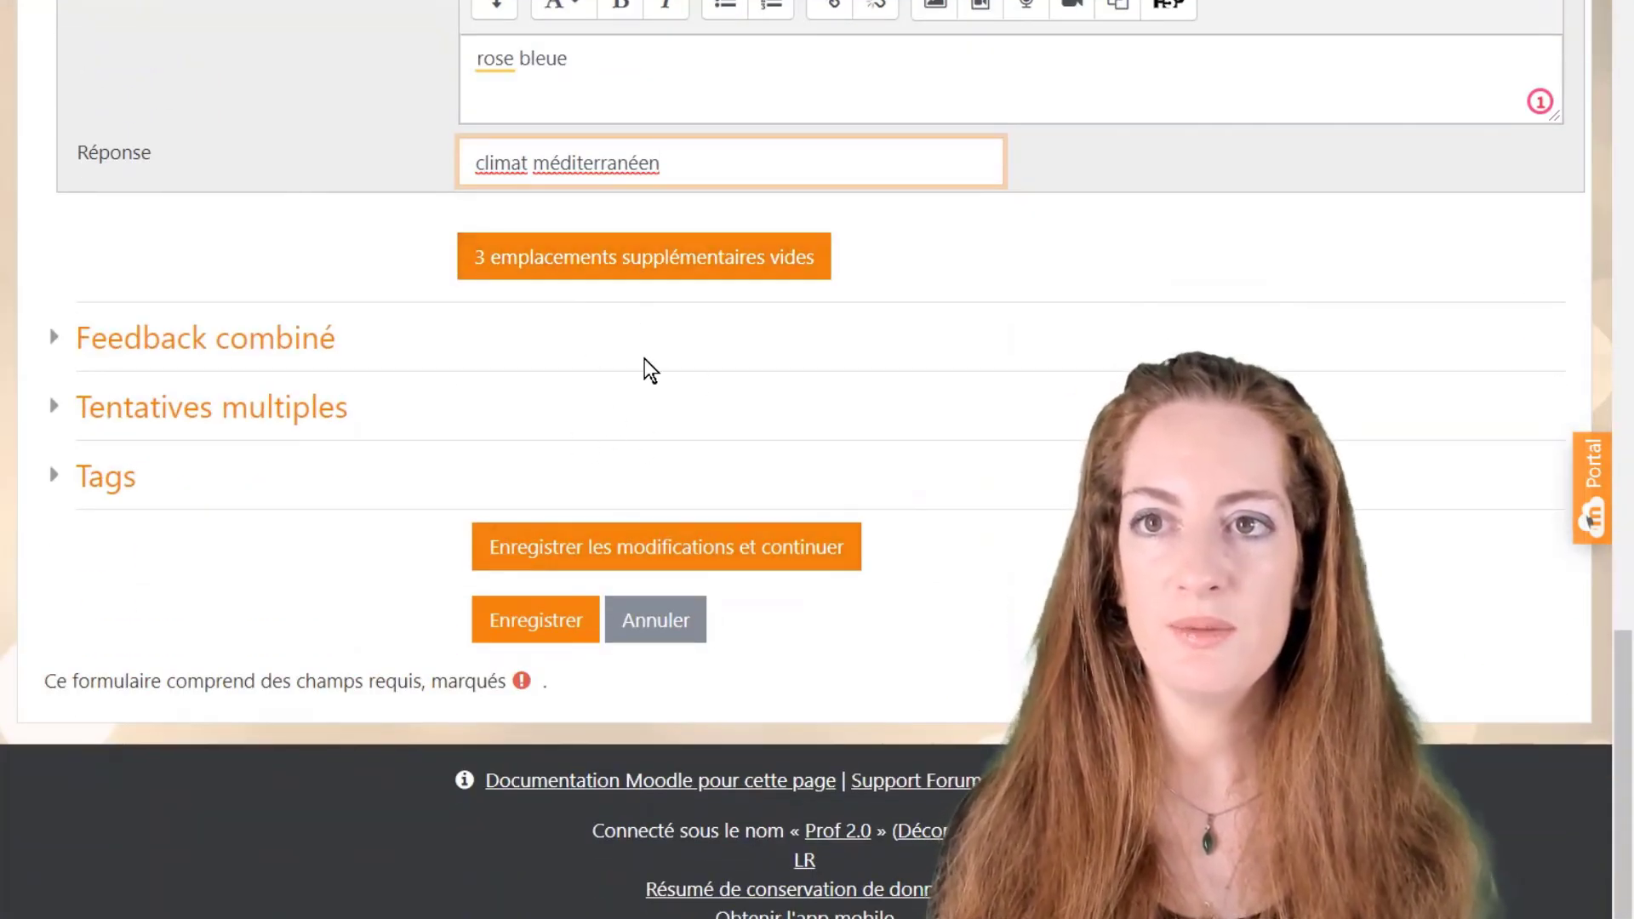
{"action": "scroll", "coordinate": [426, 374], "scroll_direction": "down", "scroll_amount": 1}
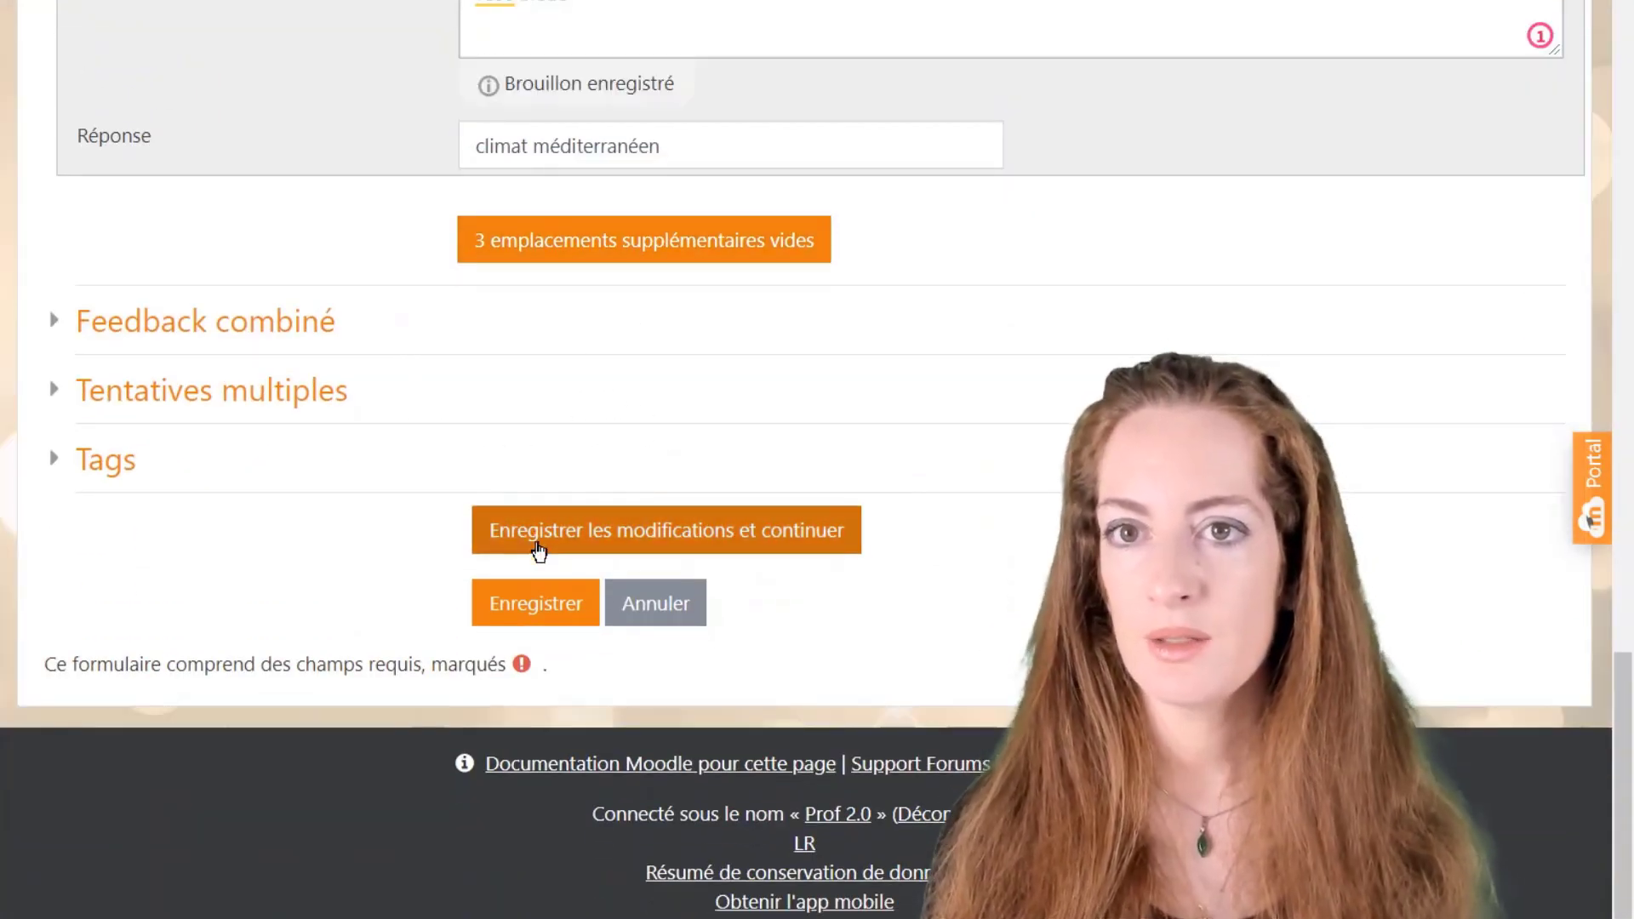
Step: Save the climat question and return to the test quiz's question list
{"action": "left_click", "coordinate": [539, 545]}
{"action": "left_click", "coordinate": [536, 605]}
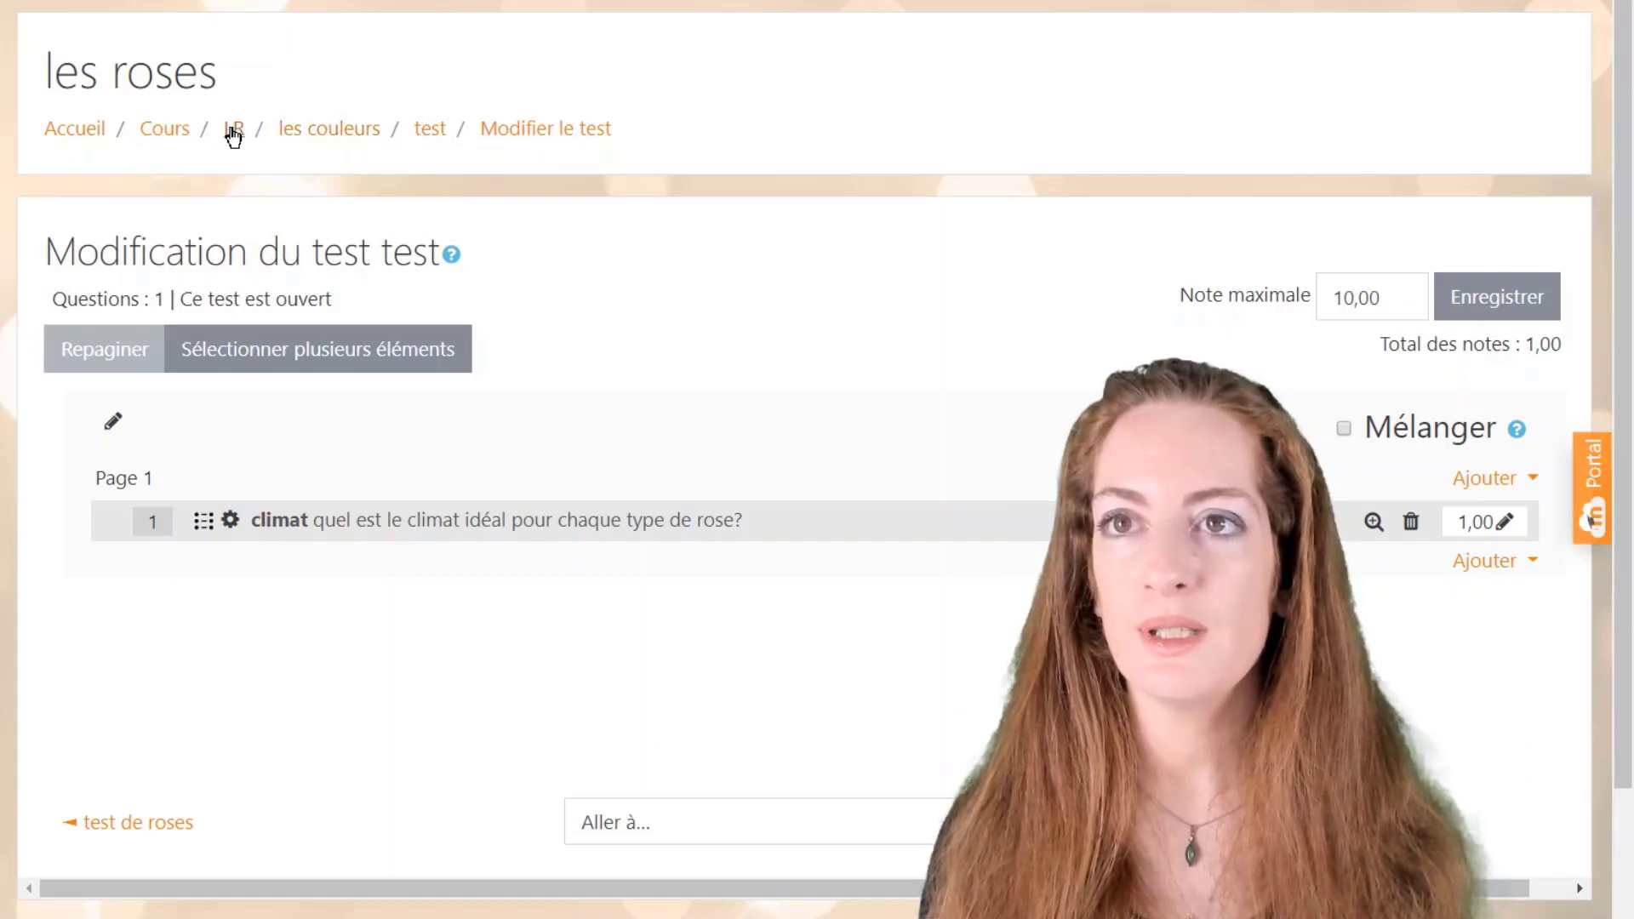
Step: Go back to the LR course page and turn editing mode off
{"action": "left_click", "coordinate": [234, 129]}
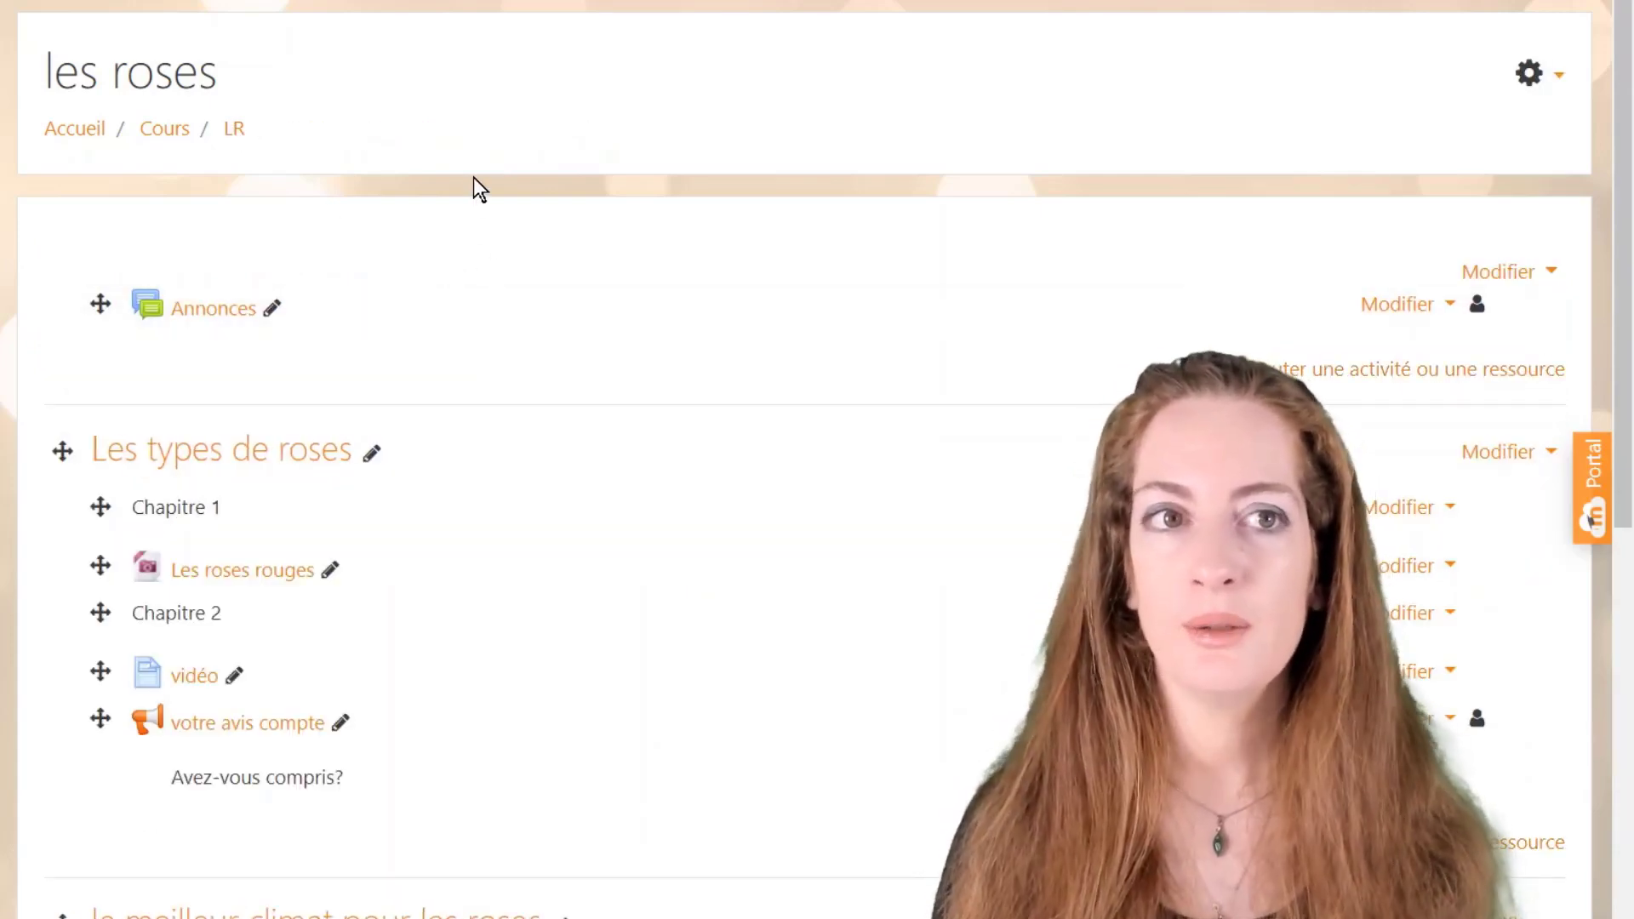
{"action": "scroll", "coordinate": [503, 319], "scroll_direction": "down", "scroll_amount": 2}
{"action": "scroll", "coordinate": [504, 320], "scroll_direction": "down", "scroll_amount": 5}
{"action": "scroll", "coordinate": [514, 412], "scroll_direction": "up", "scroll_amount": 6}
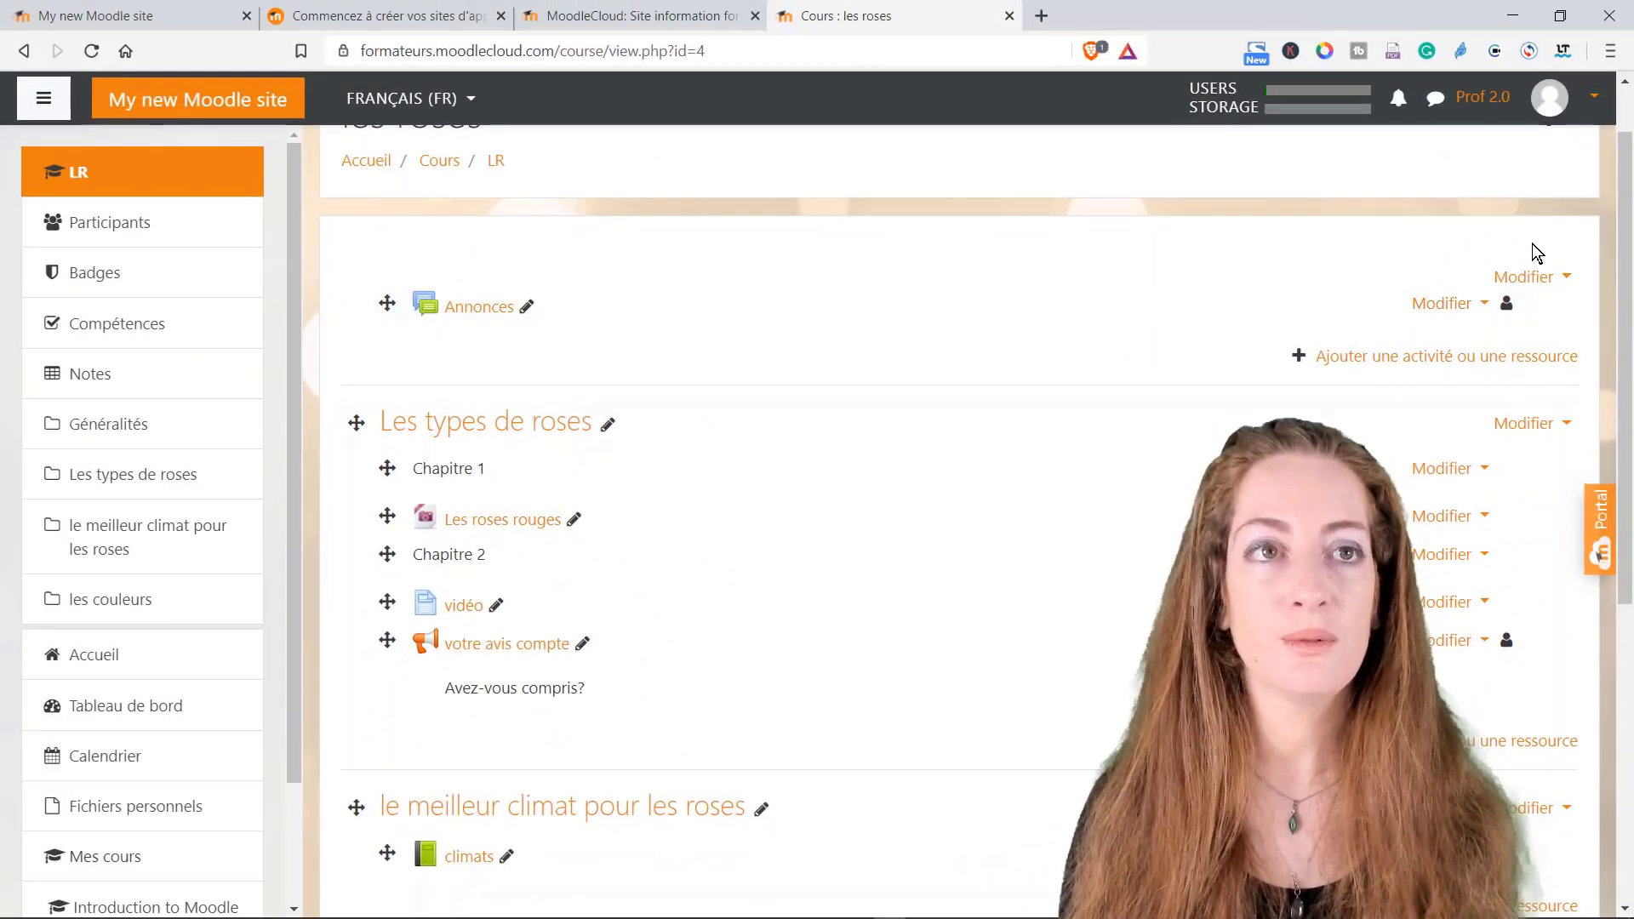
{"action": "scroll", "coordinate": [1524, 219], "scroll_direction": "up", "scroll_amount": 1}
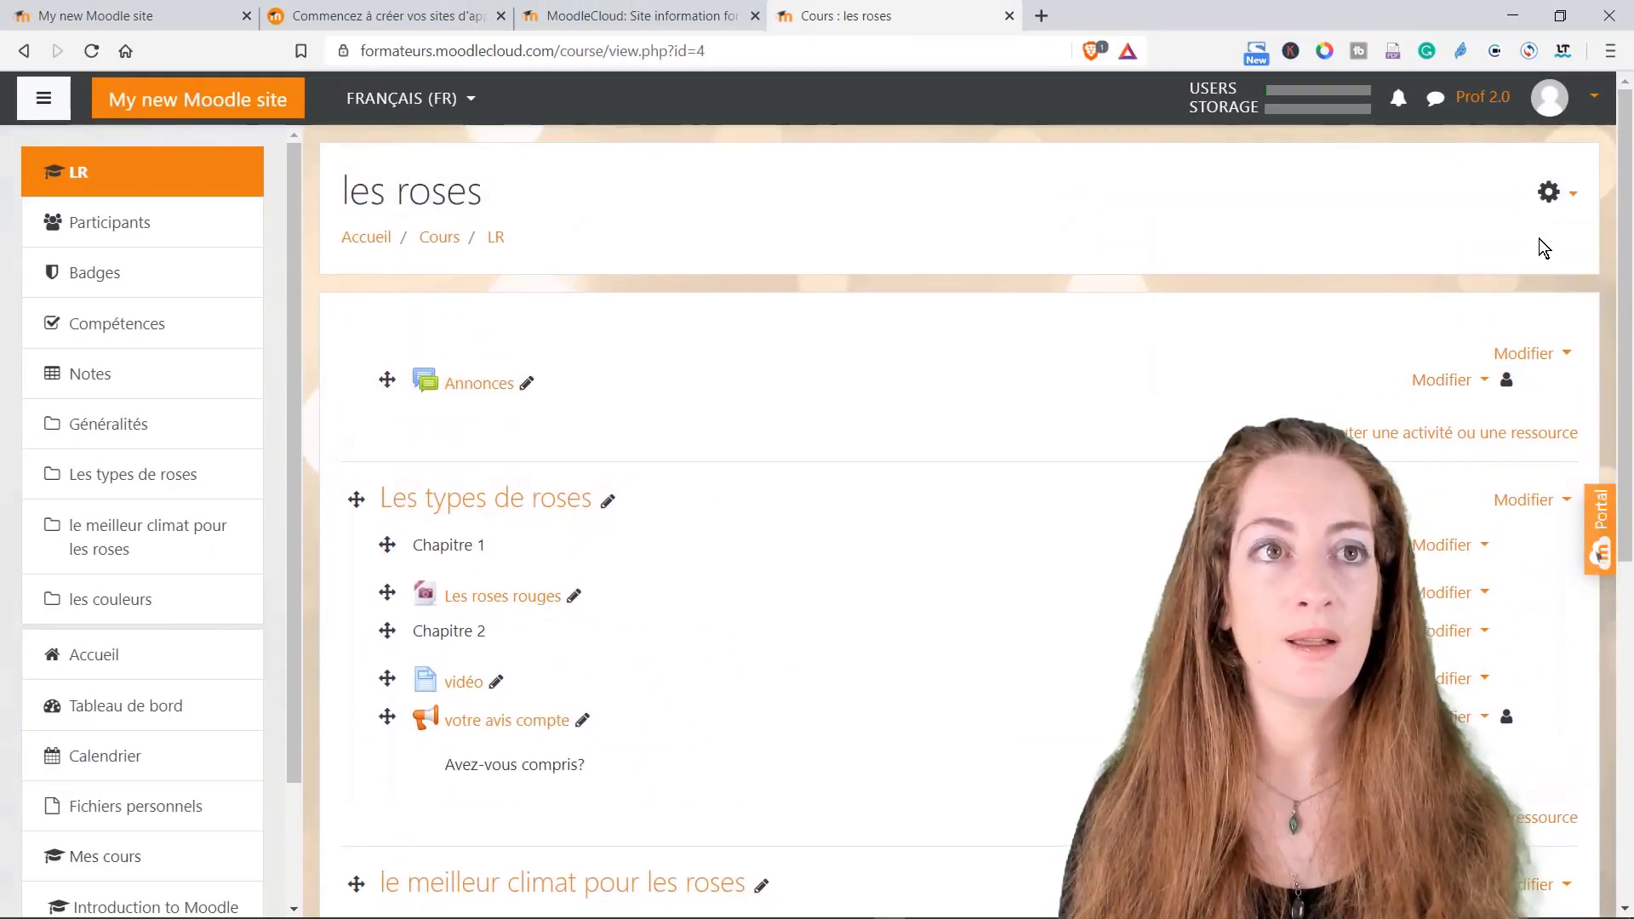
{"action": "left_click", "coordinate": [1570, 203]}
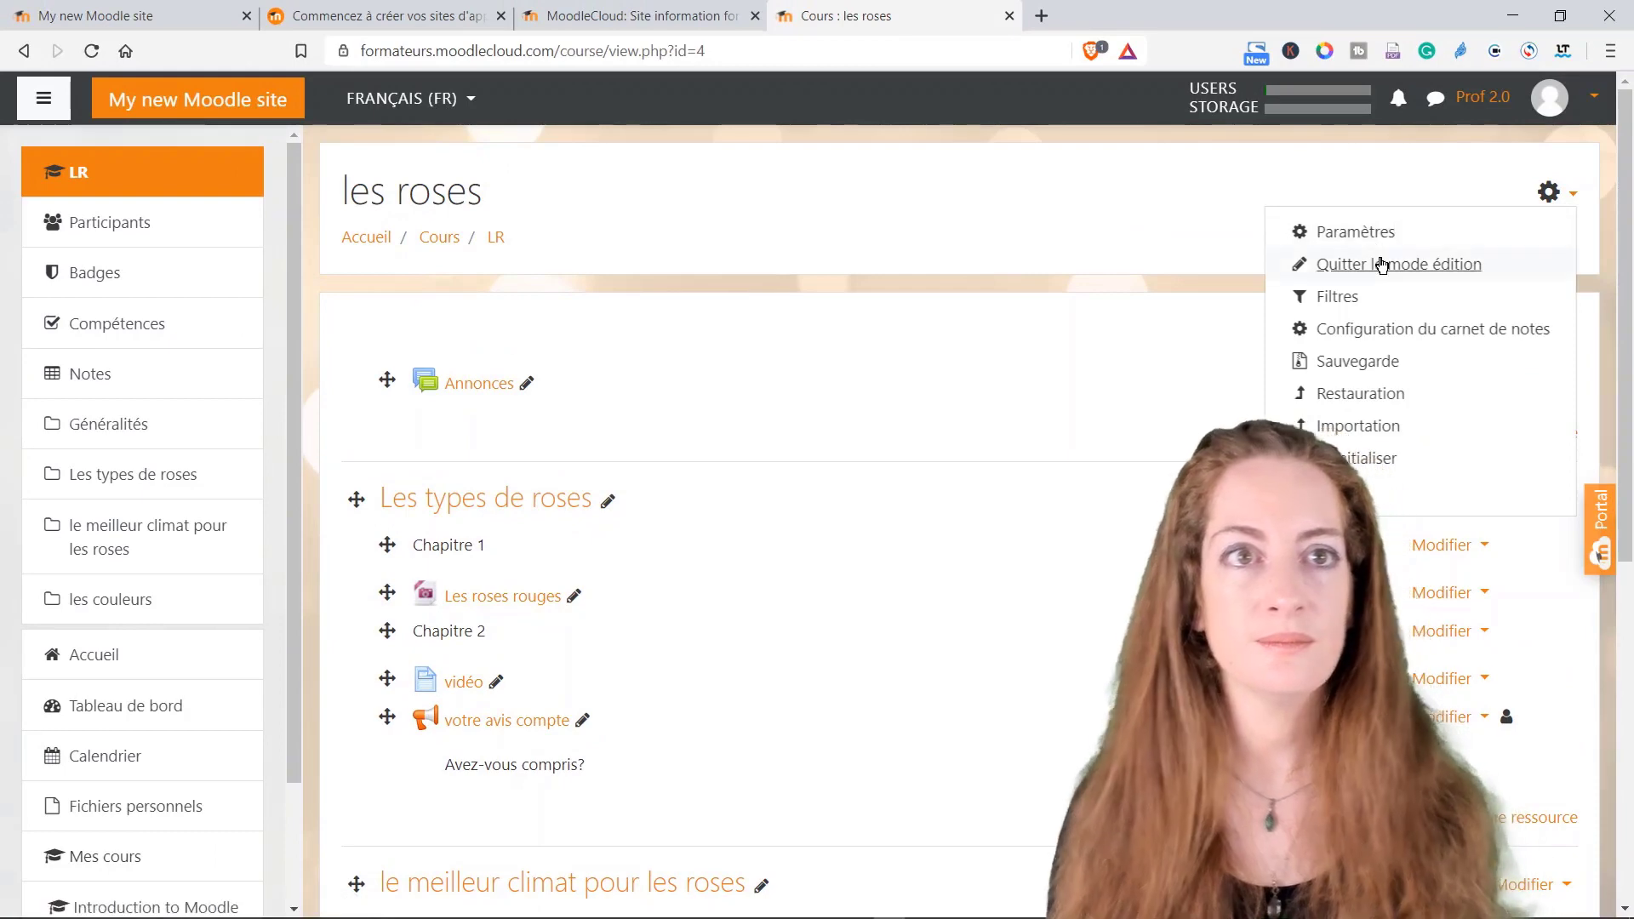
{"action": "left_click", "coordinate": [1380, 266]}
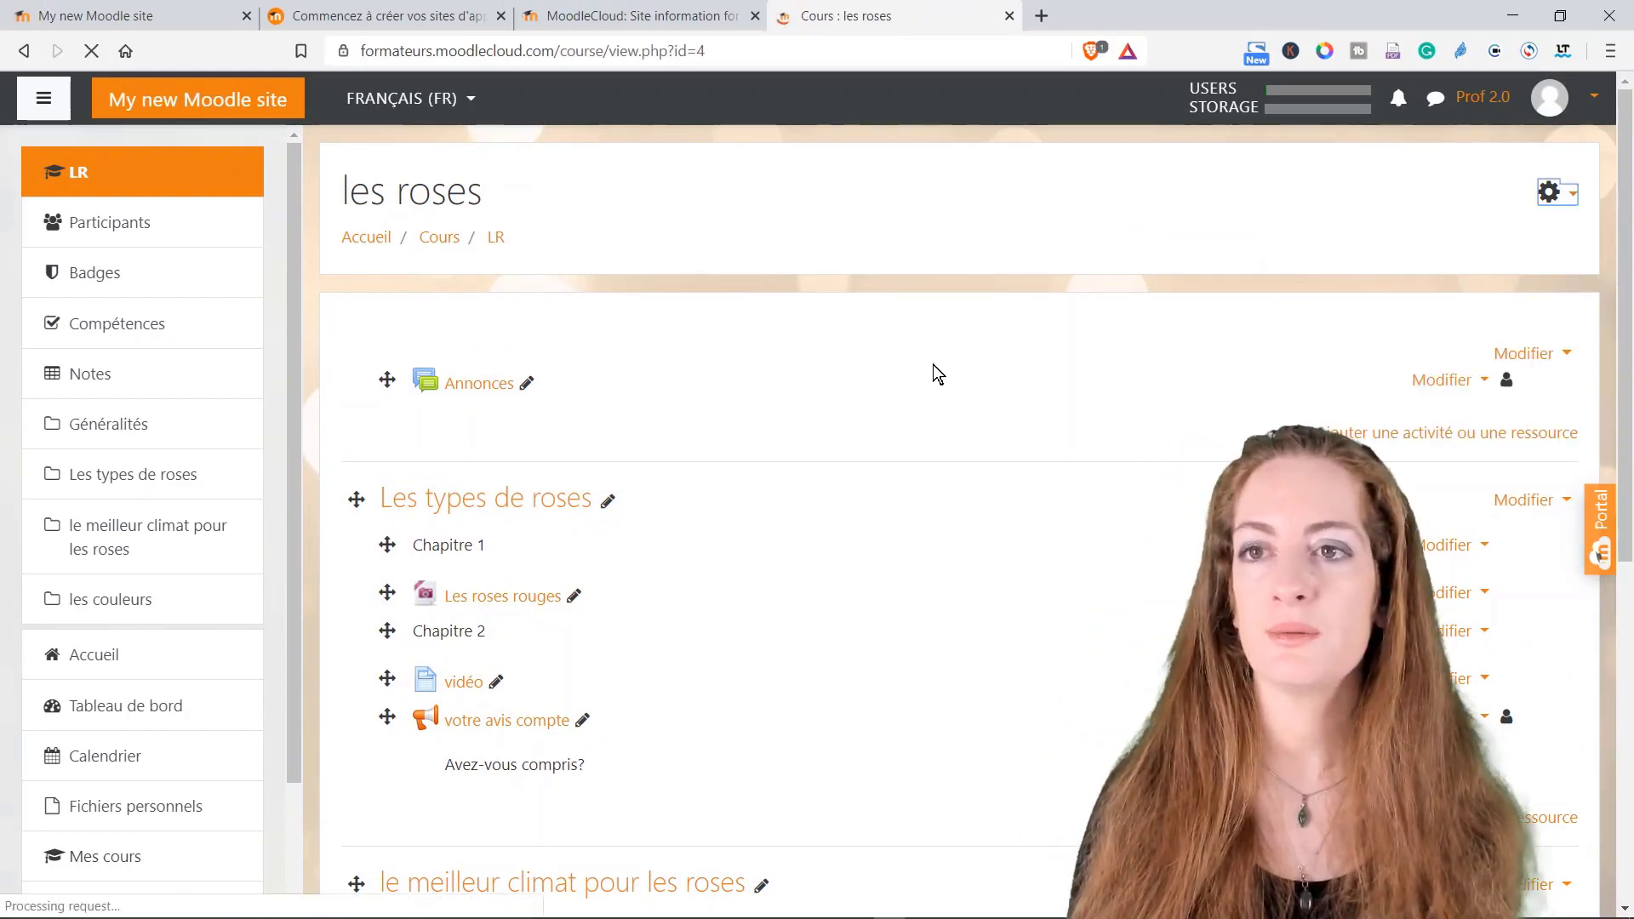
Step: Browse the sections Les types de roses, le meilleur climat pour les roses and les couleurs
{"action": "scroll", "coordinate": [586, 462], "scroll_direction": "down", "scroll_amount": 3}
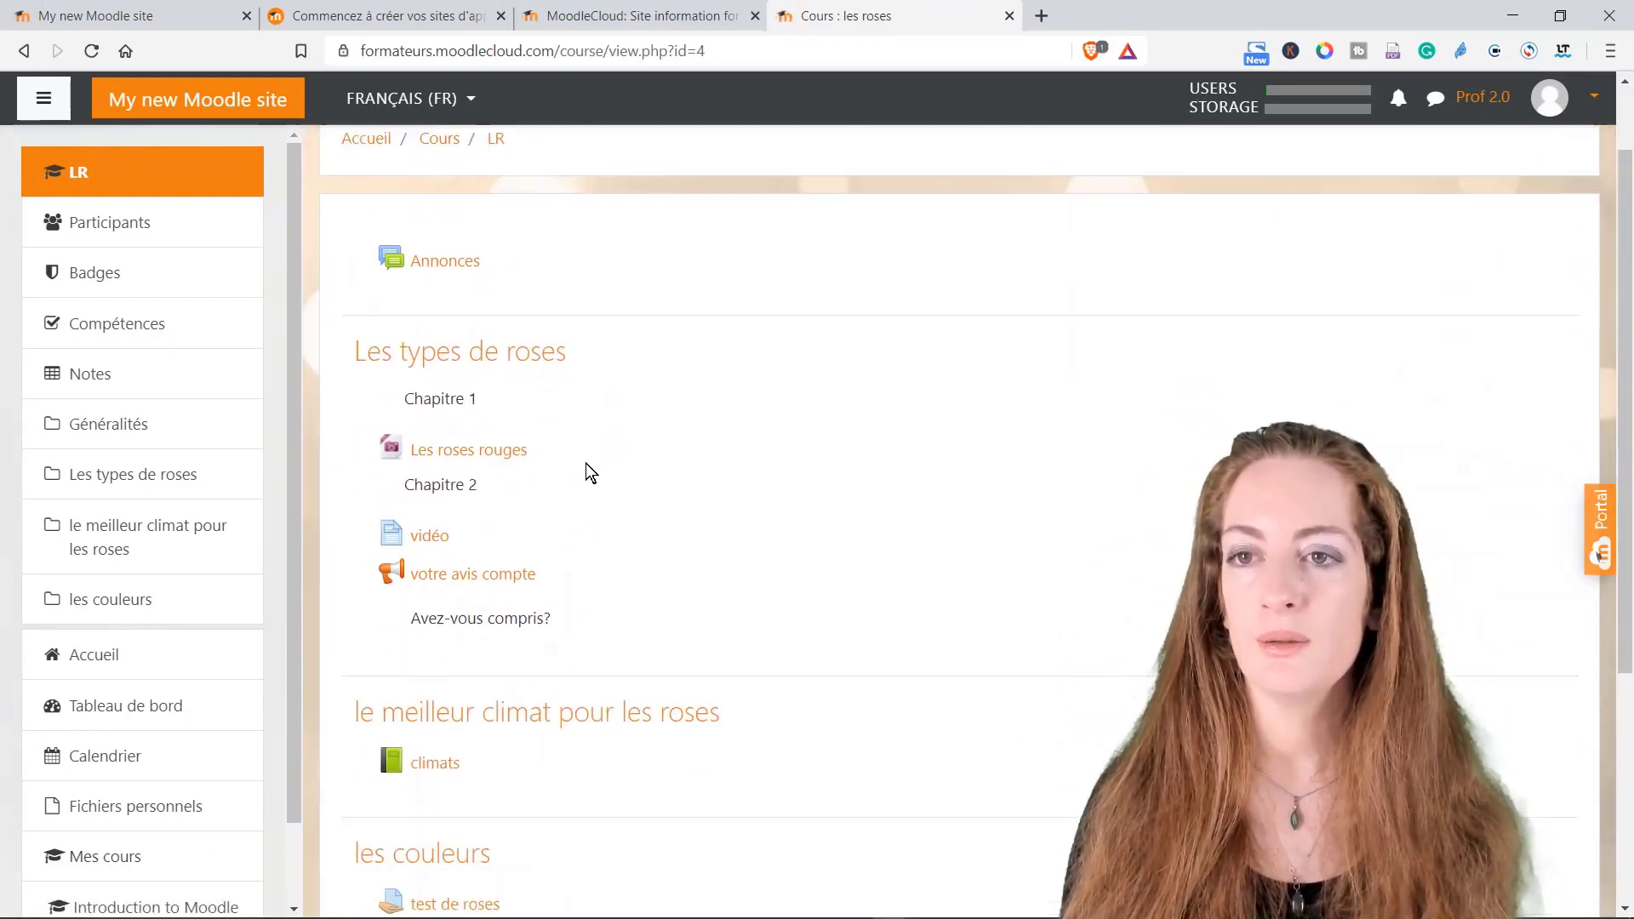
{"action": "scroll", "coordinate": [614, 626], "scroll_direction": "down", "scroll_amount": 2}
{"action": "scroll", "coordinate": [600, 626], "scroll_direction": "up", "scroll_amount": 3}
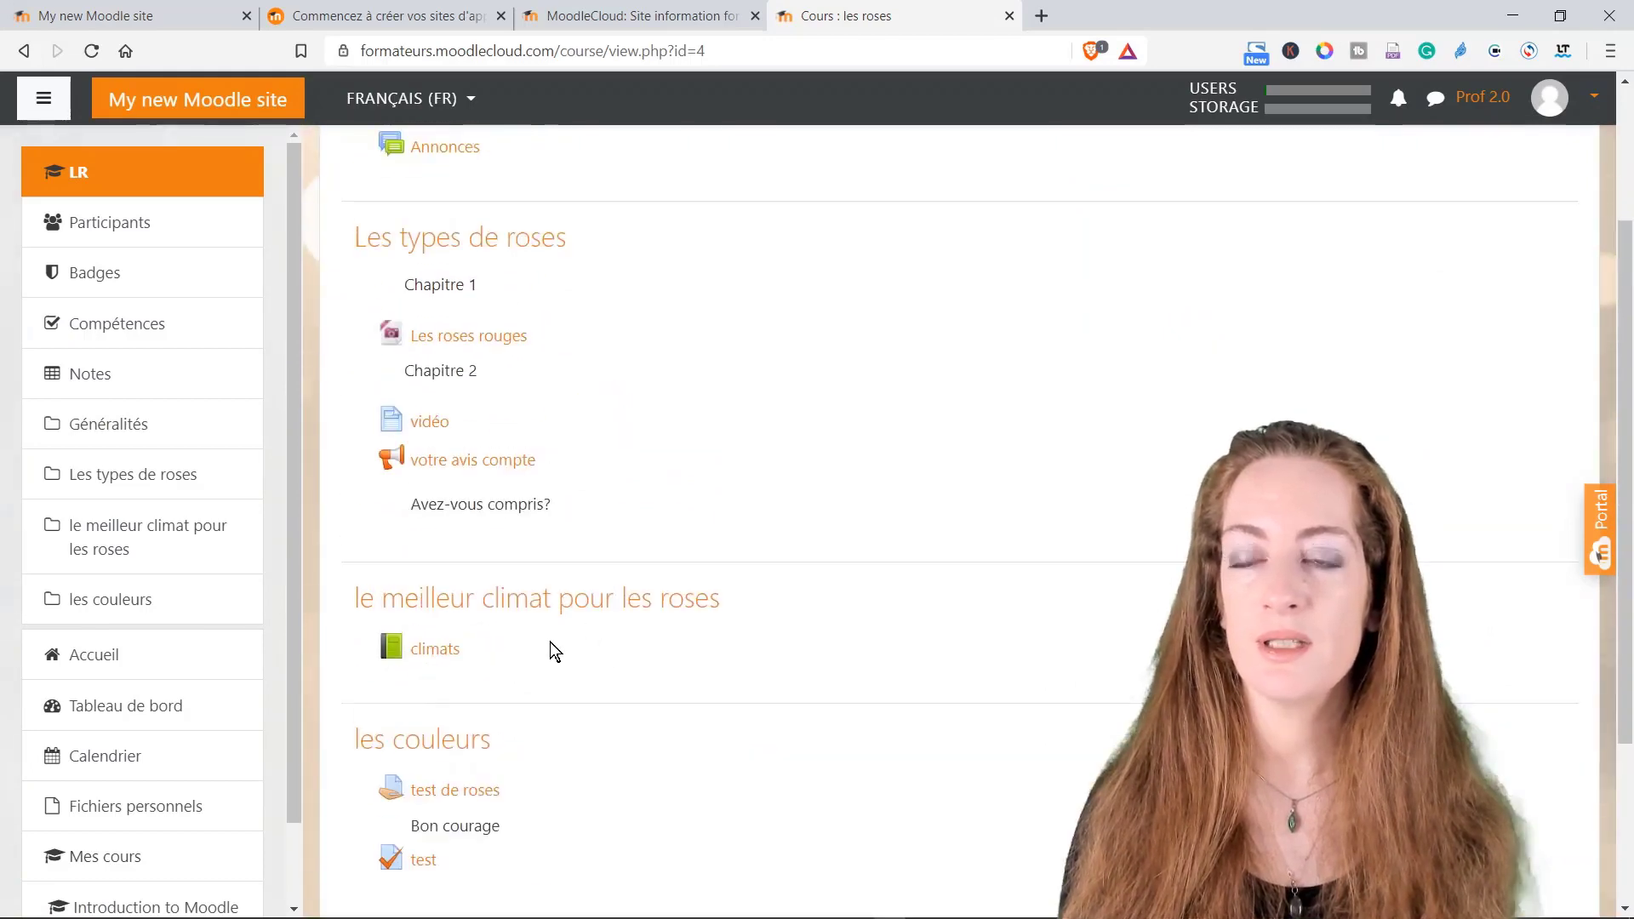
{"action": "scroll", "coordinate": [519, 602], "scroll_direction": "up", "scroll_amount": 3}
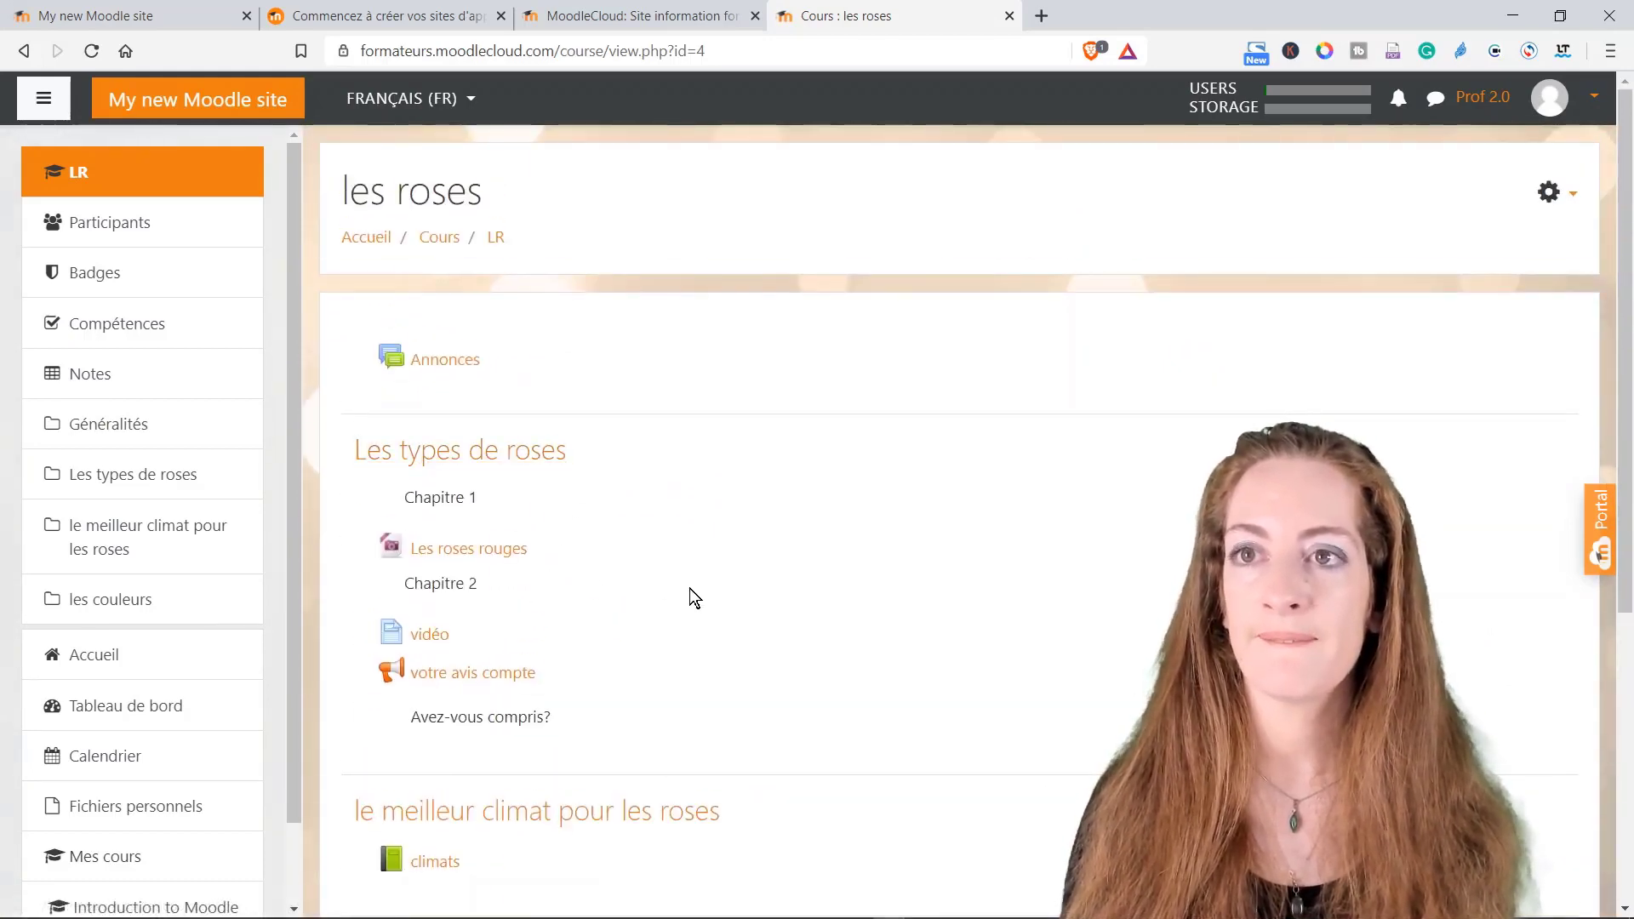
{"action": "scroll", "coordinate": [625, 583], "scroll_direction": "down", "scroll_amount": 3}
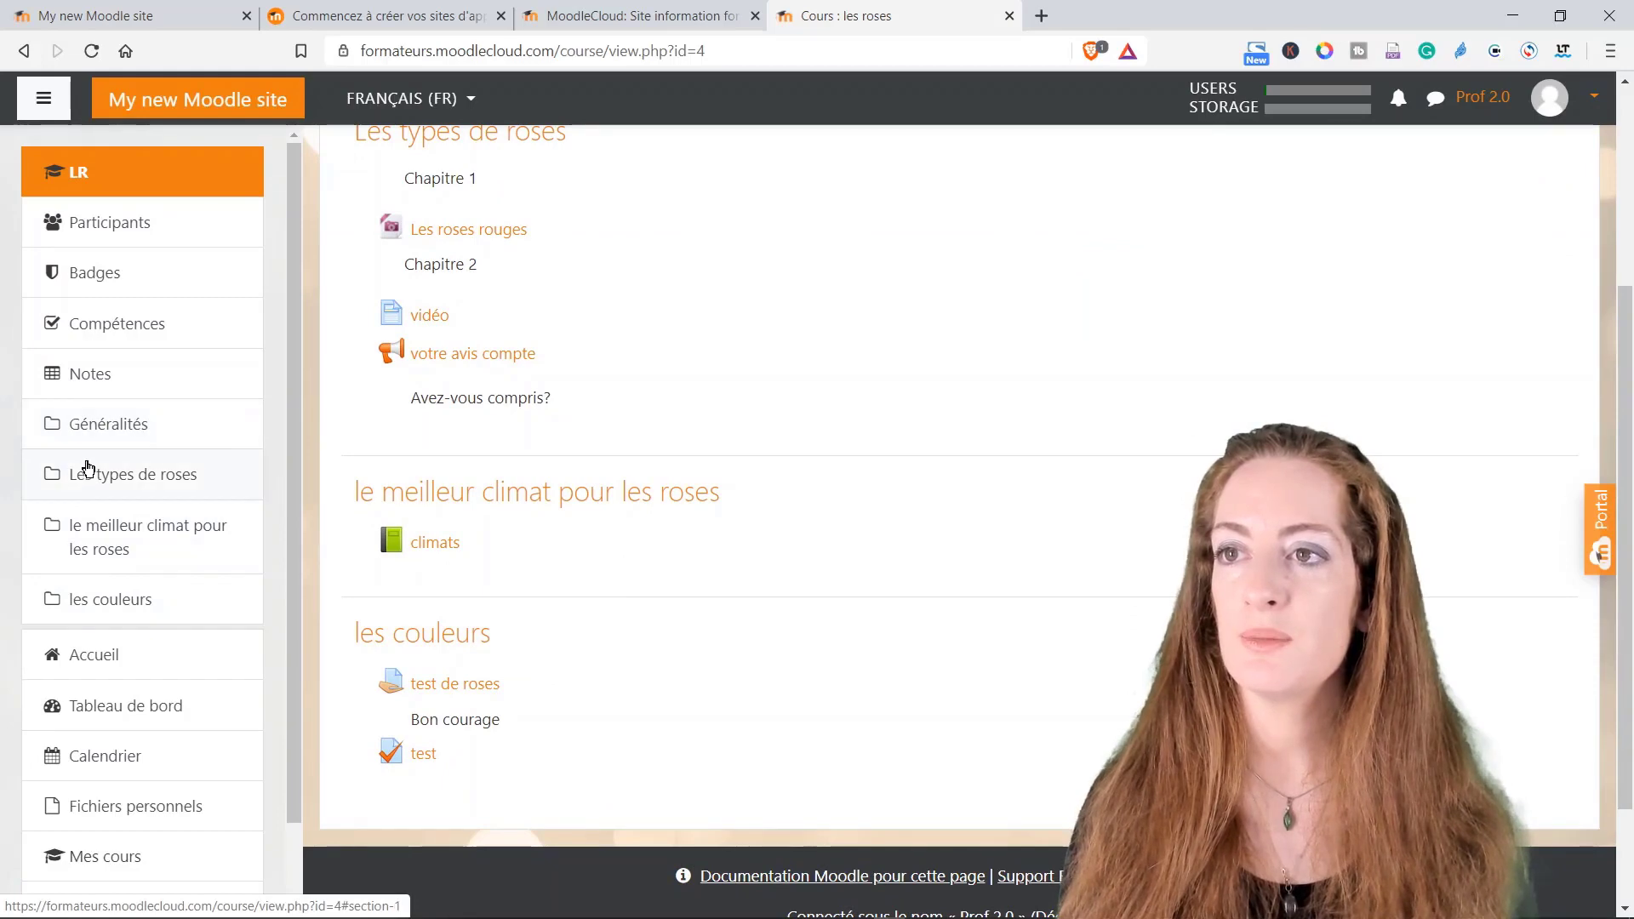
{"action": "left_click", "coordinate": [85, 481]}
{"action": "left_click", "coordinate": [102, 534]}
{"action": "scroll", "coordinate": [109, 533], "scroll_direction": "down", "scroll_amount": 1}
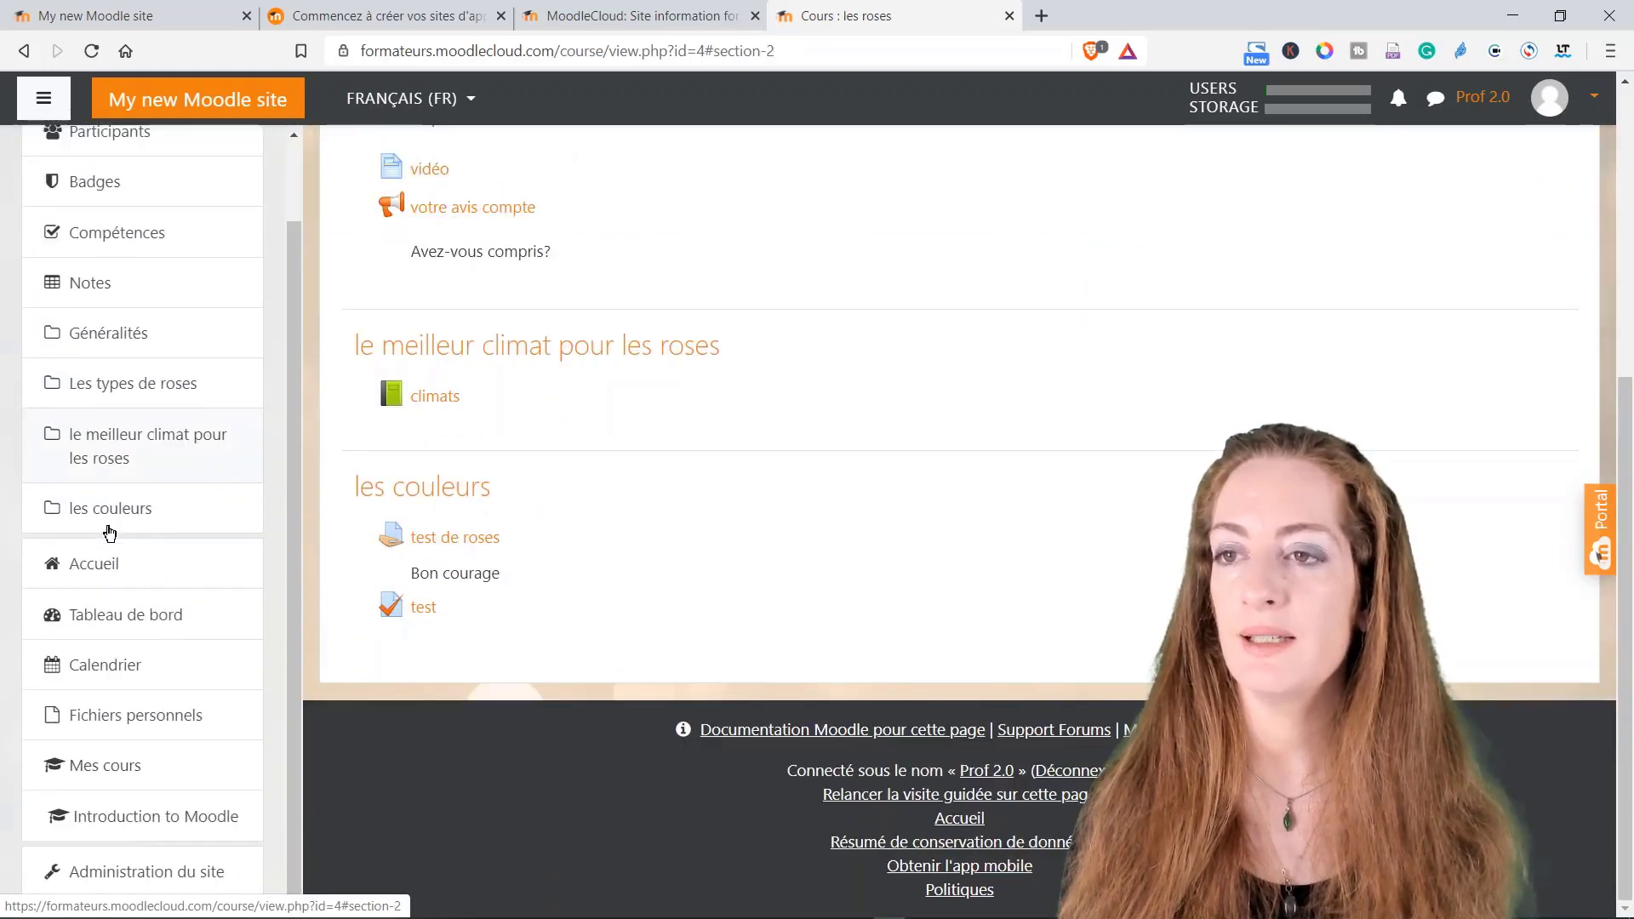
{"action": "left_click", "coordinate": [136, 523]}
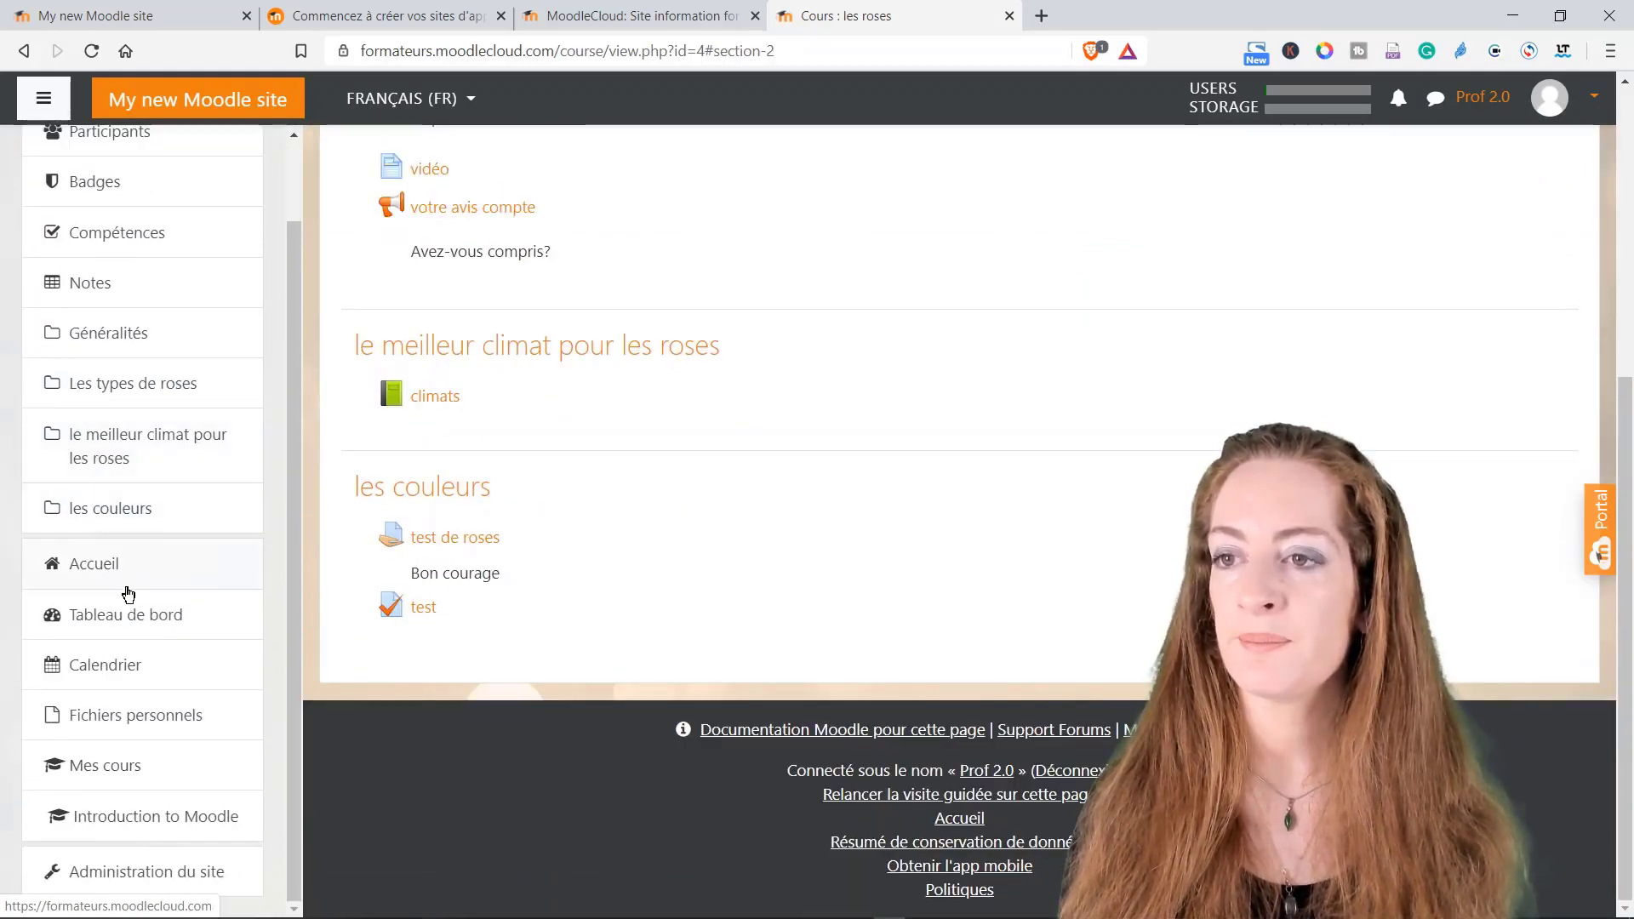
{"action": "scroll", "coordinate": [121, 520], "scroll_direction": "up", "scroll_amount": 1}
{"action": "left_click", "coordinate": [110, 483]}
{"action": "scroll", "coordinate": [519, 452], "scroll_direction": "up", "scroll_amount": 3}
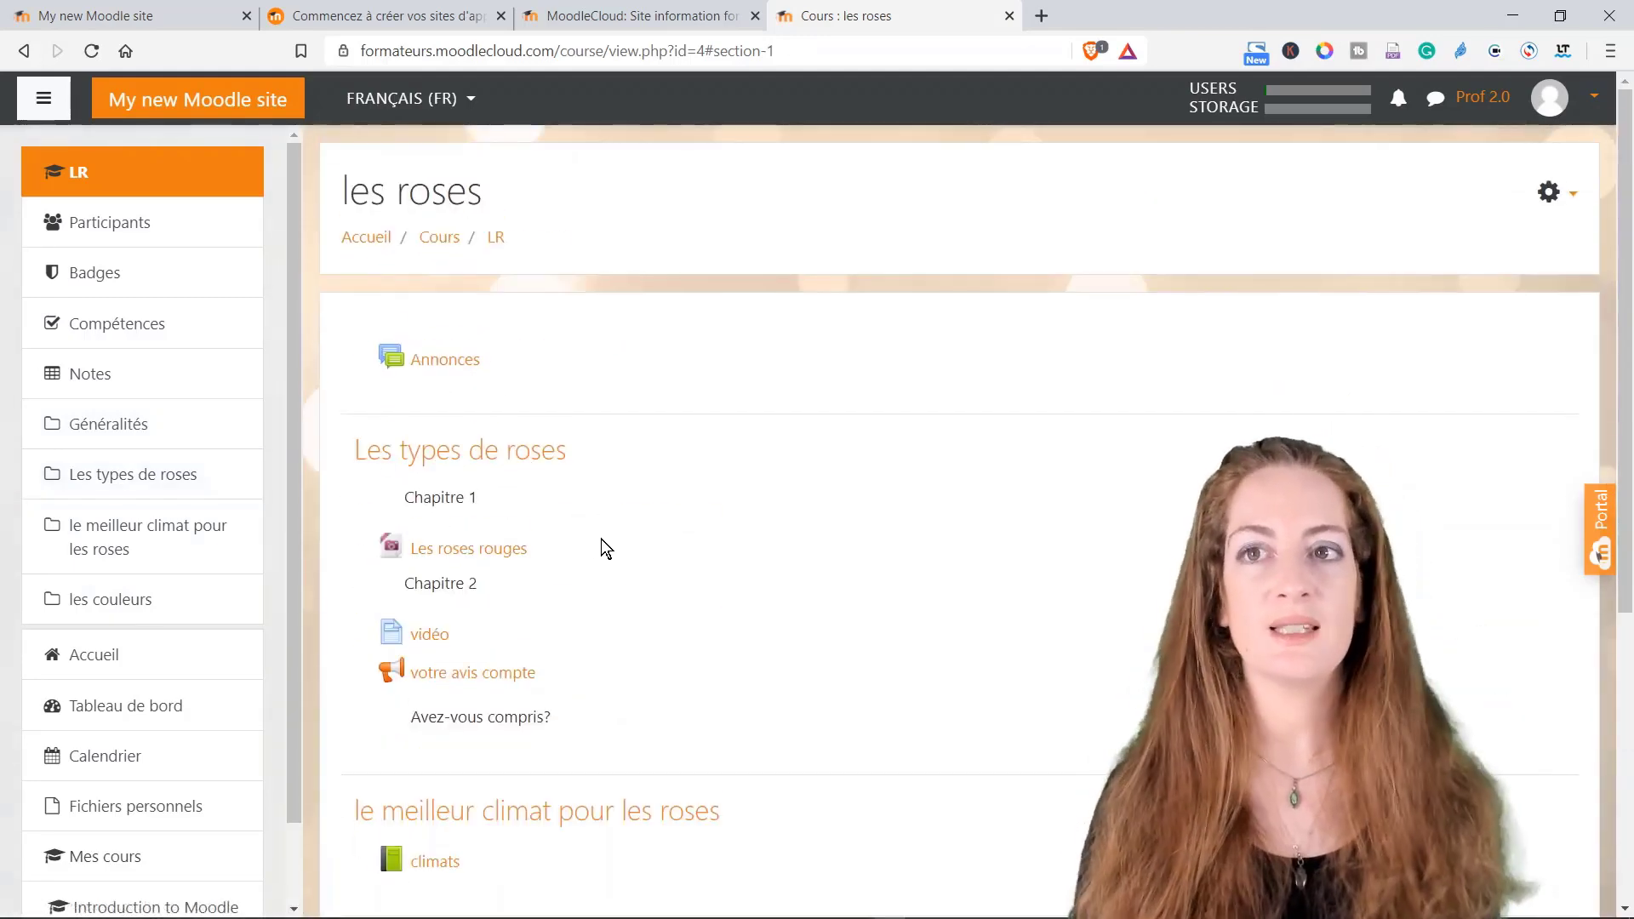
{"action": "scroll", "coordinate": [653, 548], "scroll_direction": "down", "scroll_amount": 1}
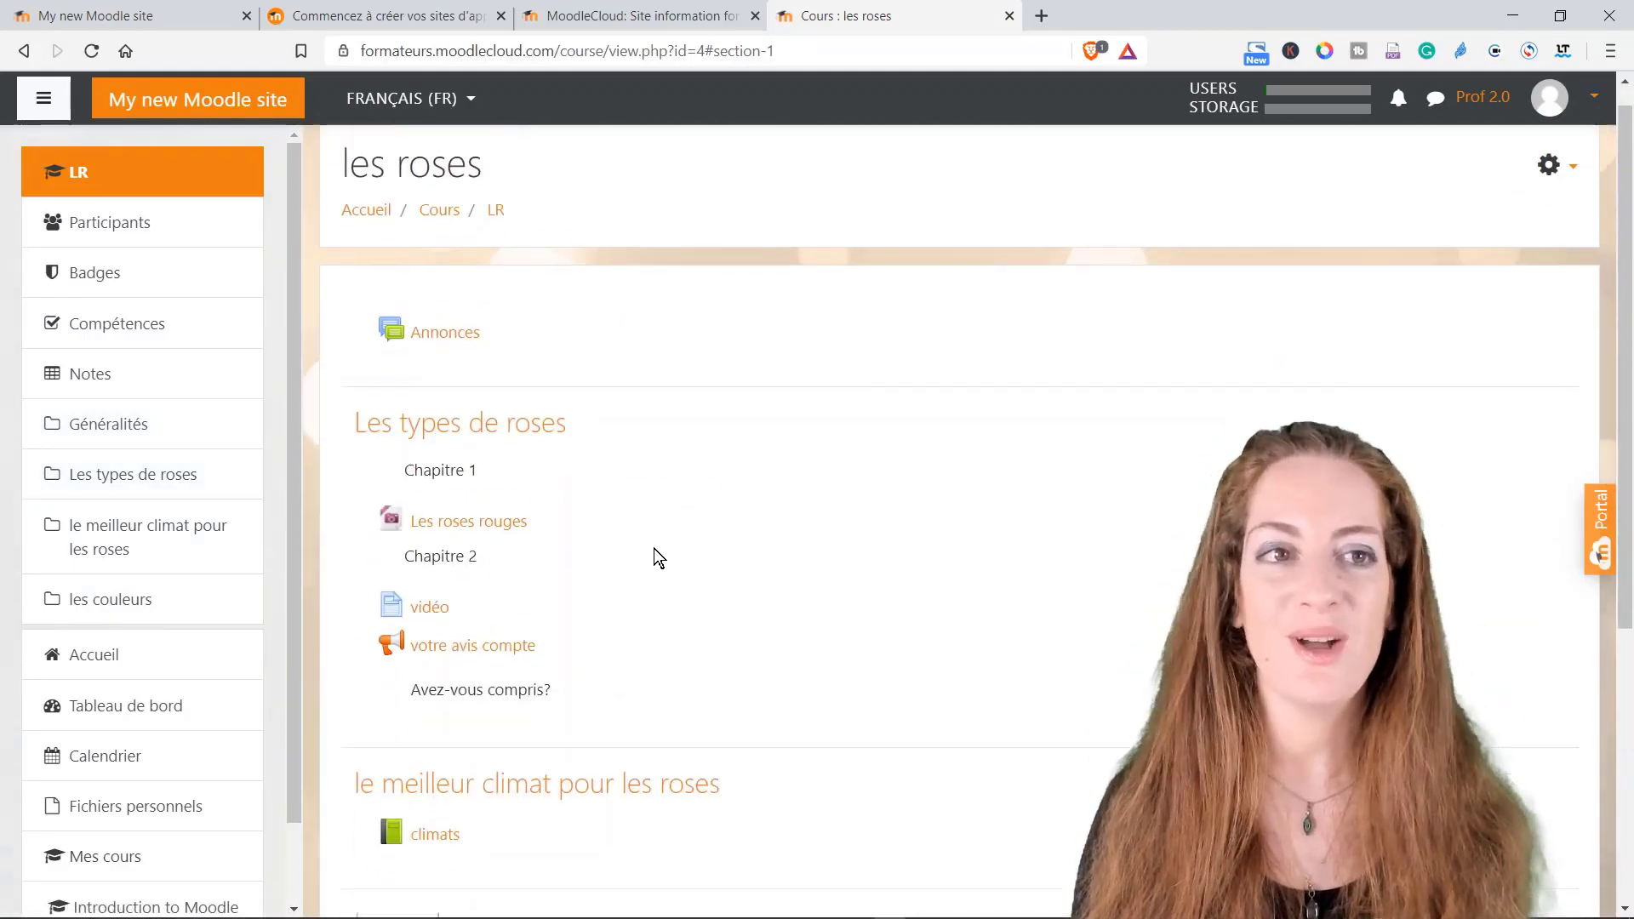
{"action": "scroll", "coordinate": [655, 554], "scroll_direction": "down", "scroll_amount": 5}
{"action": "scroll", "coordinate": [748, 568], "scroll_direction": "up", "scroll_amount": 6}
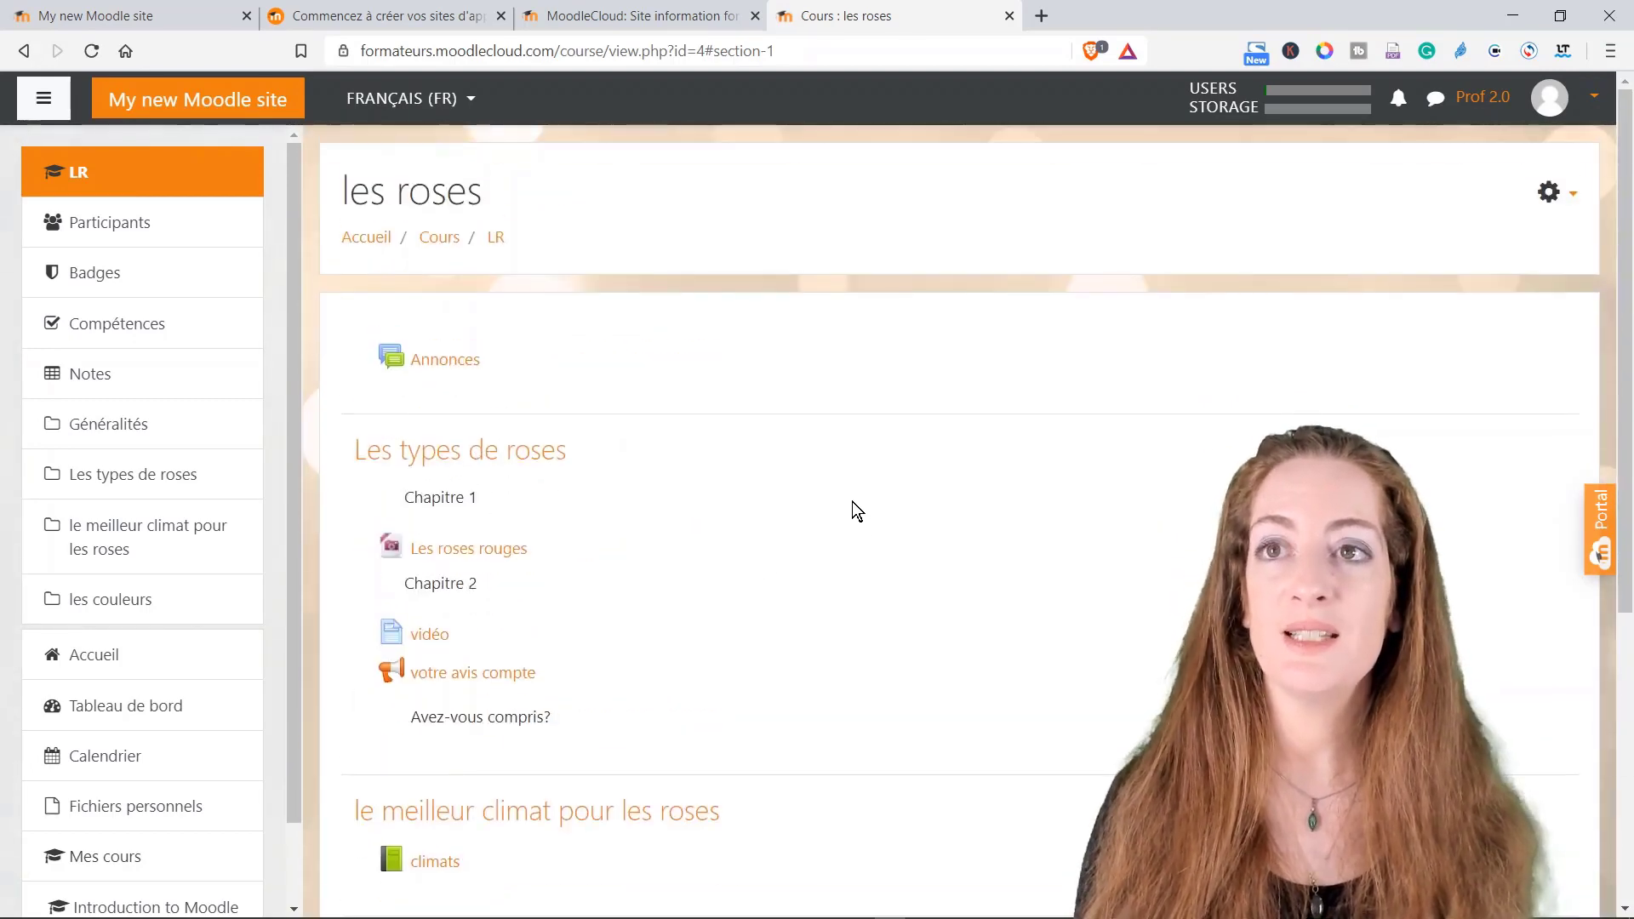